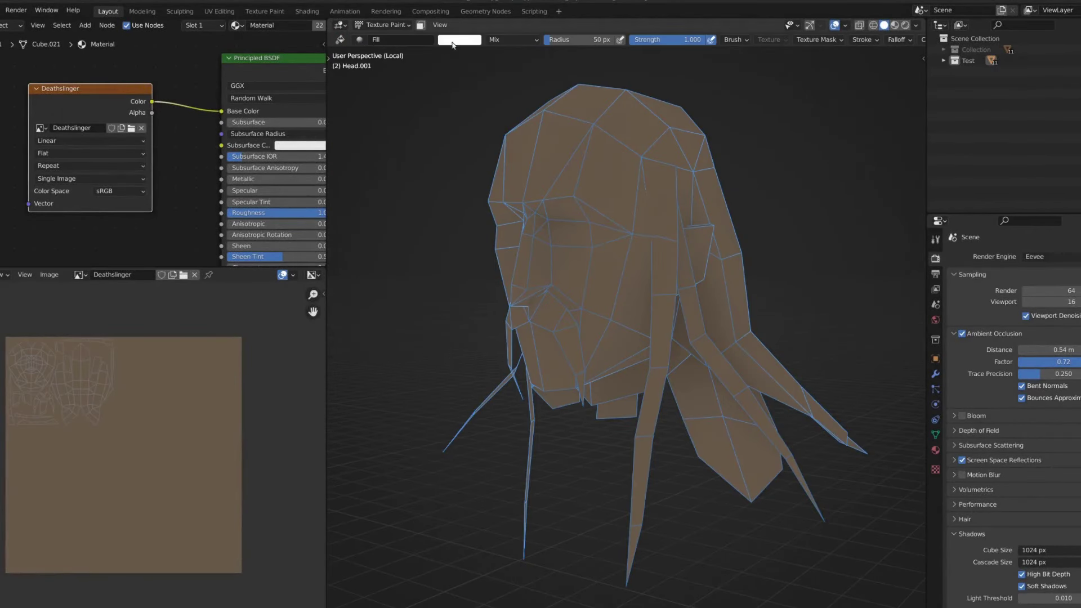
Fill the head pale pink and set viewport shading to Flat lighting, Texture colour and Cavity
{"action": "left_click", "coordinate": [452, 45]}
{"action": "left_click", "coordinate": [591, 254]}
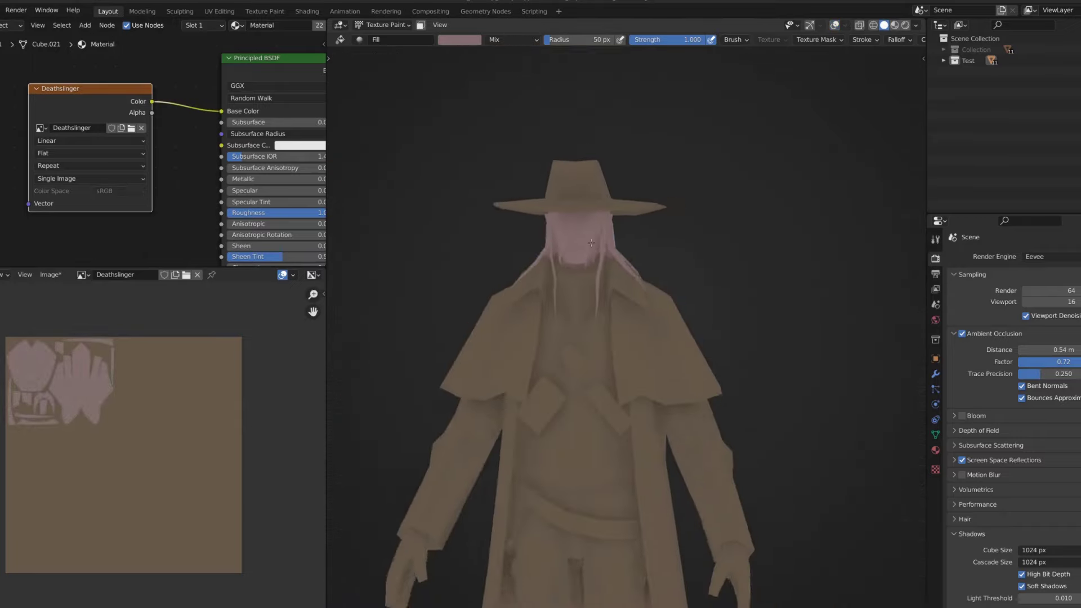
{"action": "left_click", "coordinate": [916, 25]}
{"action": "left_click", "coordinate": [945, 78]}
{"action": "left_click", "coordinate": [959, 123]}
{"action": "left_click", "coordinate": [853, 219]}
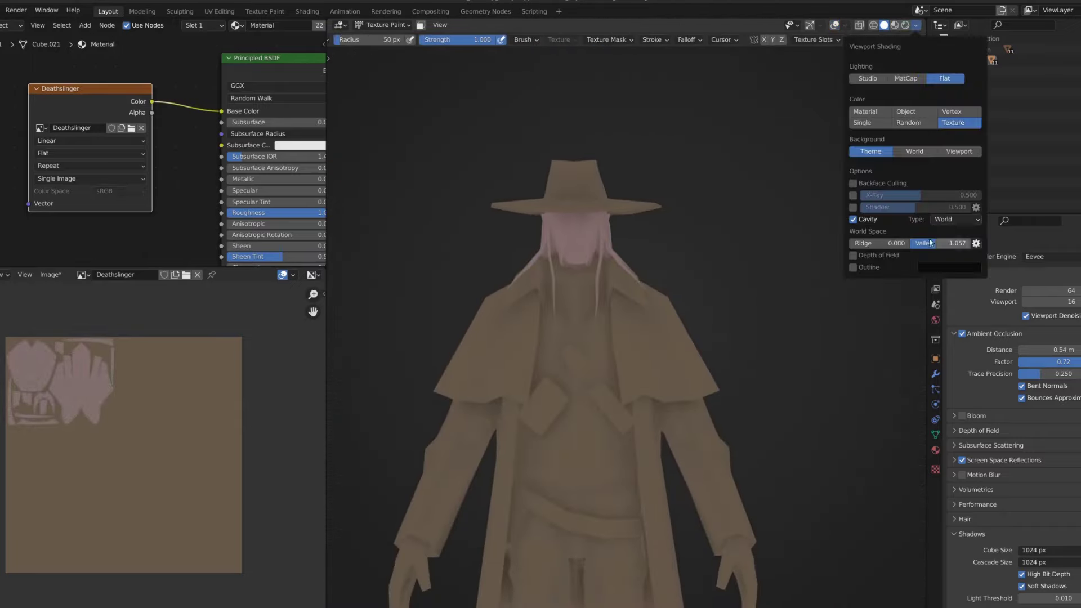
{"action": "scroll", "coordinate": [597, 220], "scroll_direction": "up", "scroll_amount": 5}
Toggle the head into Edit Mode and back to Texture Paint
{"action": "key", "text": "Tab"}
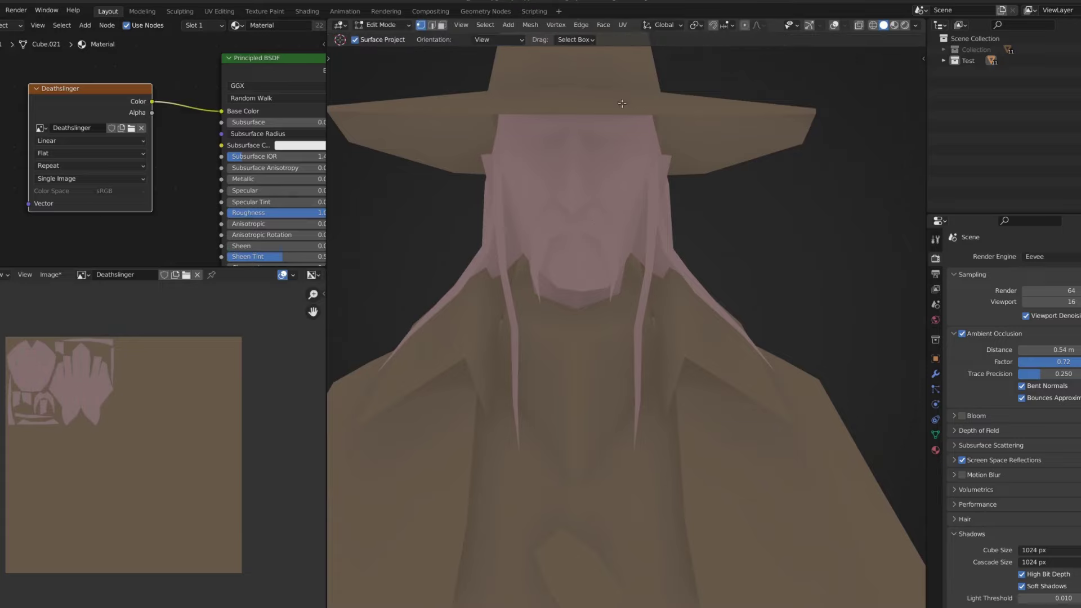
{"action": "key", "text": "ctrl+Tab"}
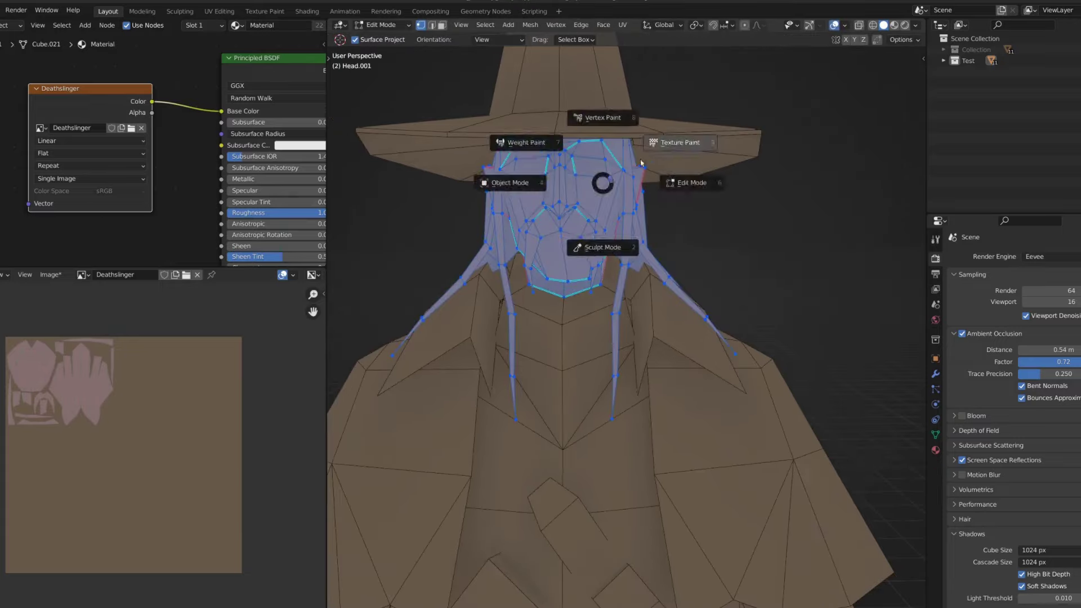
{"action": "left_click", "coordinate": [687, 142]}
Fill the hands with a slightly darker skin tone
{"action": "left_click", "coordinate": [460, 40]}
{"action": "scroll", "coordinate": [563, 281], "scroll_direction": "down", "scroll_amount": 4}
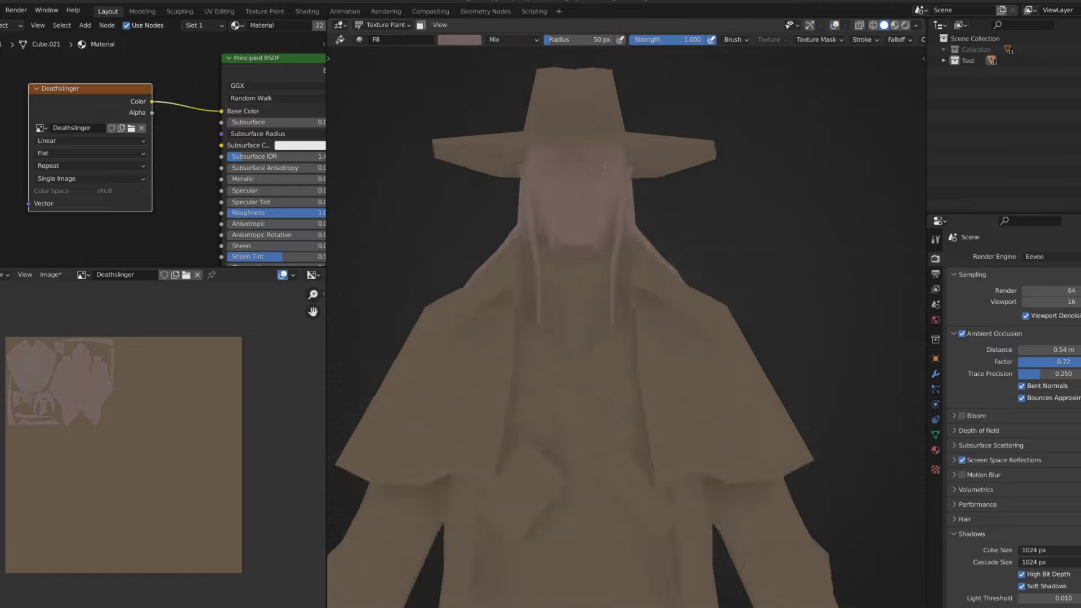
{"action": "left_click", "coordinate": [459, 39]}
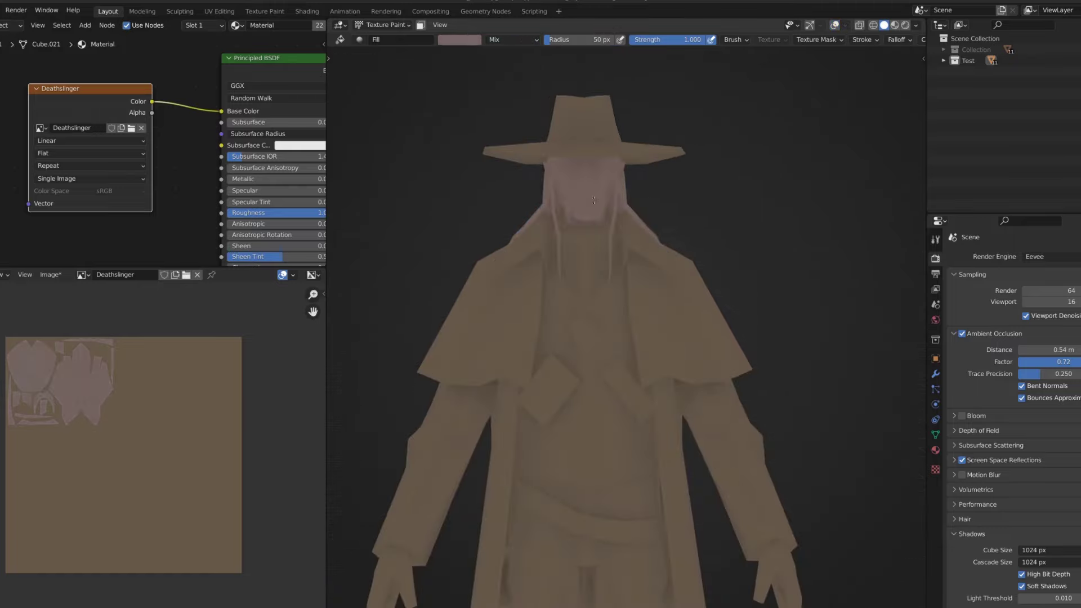
{"action": "scroll", "coordinate": [563, 338], "scroll_direction": "down", "scroll_amount": 3}
{"action": "left_click", "coordinate": [446, 482]}
{"action": "middle_click_drag", "start_coordinate": [563, 281], "coordinate": [670, 289]}
{"action": "left_click", "coordinate": [460, 39]}
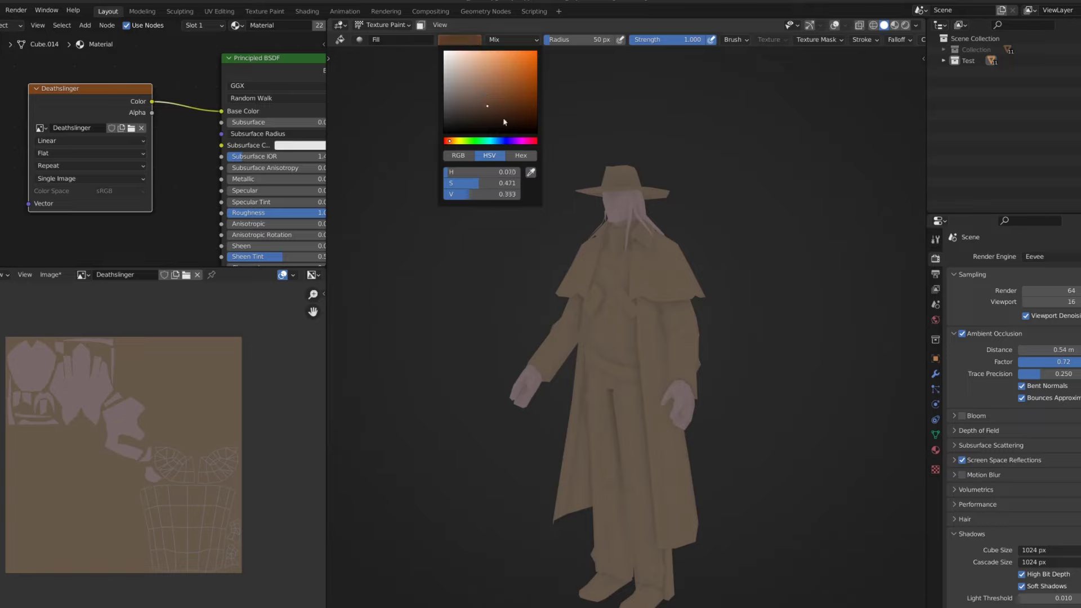
Fill the coat, hat and trousers with shades of brown
{"action": "left_click", "coordinate": [676, 281]}
{"action": "middle_click_drag", "start_coordinate": [675, 282], "coordinate": [690, 293]}
{"action": "left_click", "coordinate": [460, 40]}
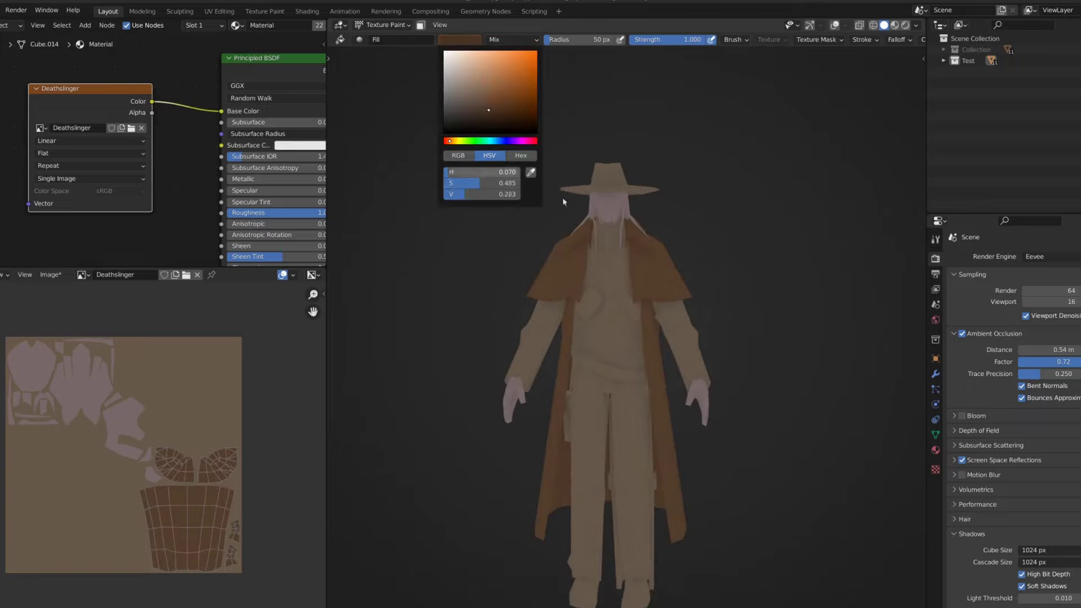
{"action": "scroll", "coordinate": [622, 187], "scroll_direction": "up", "scroll_amount": 5}
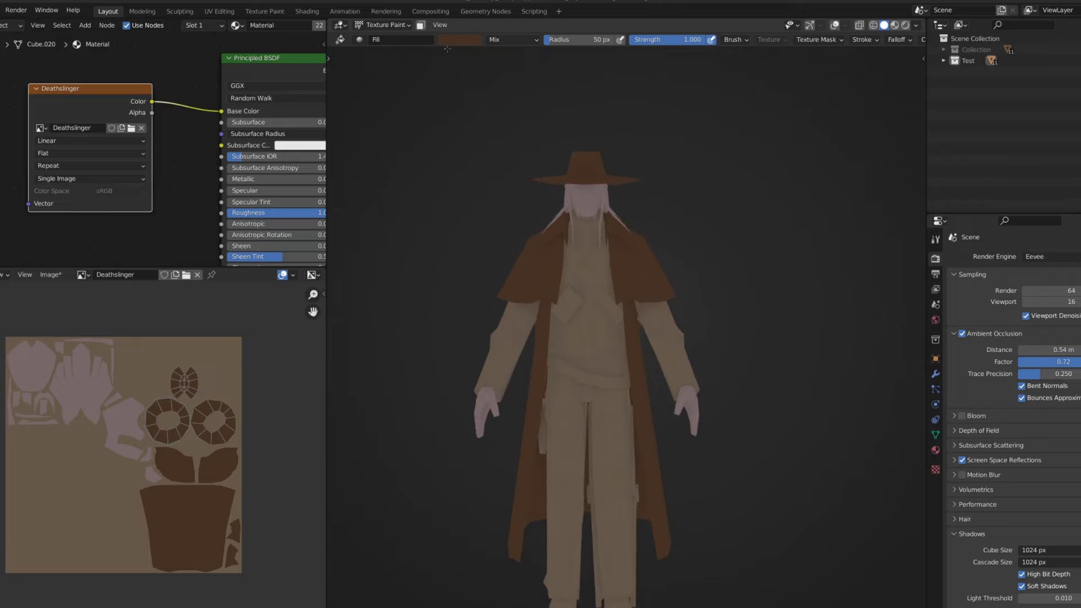
{"action": "left_click", "coordinate": [459, 40]}
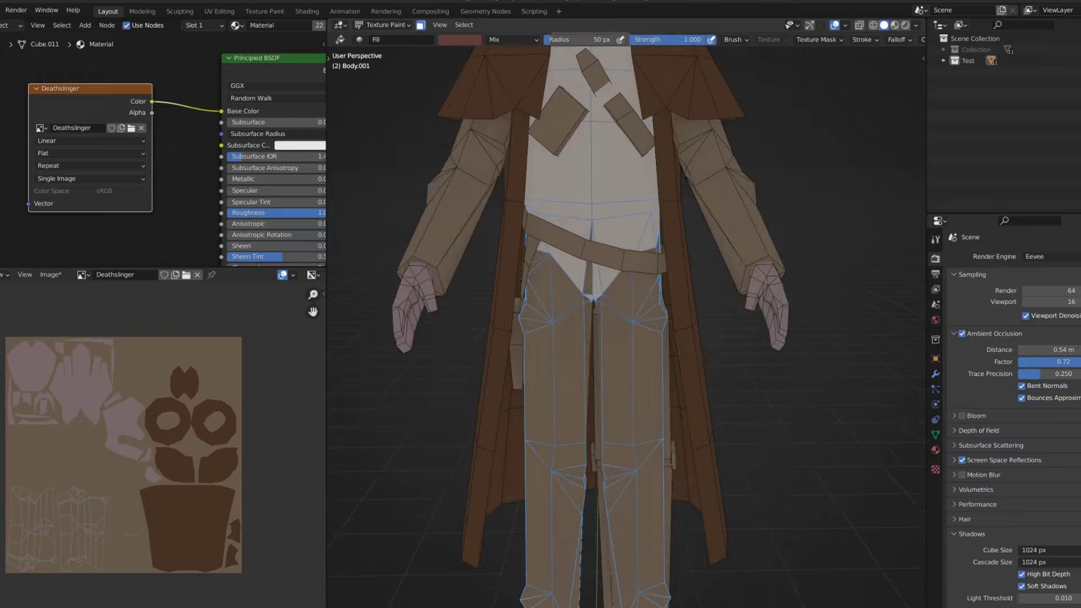
{"action": "left_click", "coordinate": [591, 450]}
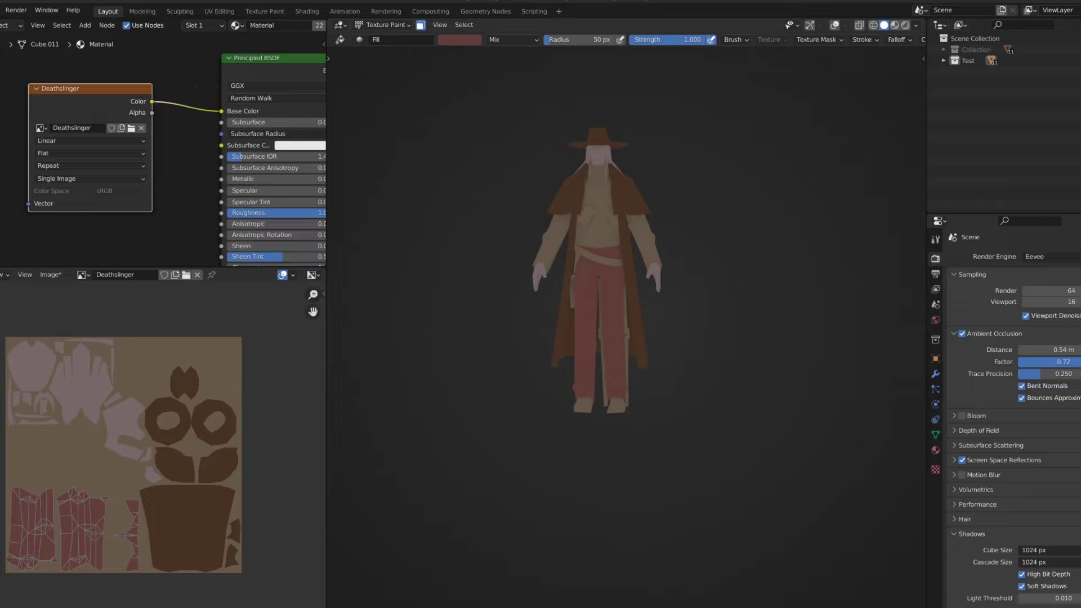
Mix a new brown brush colour in the colour picker
{"action": "left_click", "coordinate": [459, 39]}
{"action": "left_click", "coordinate": [459, 40]}
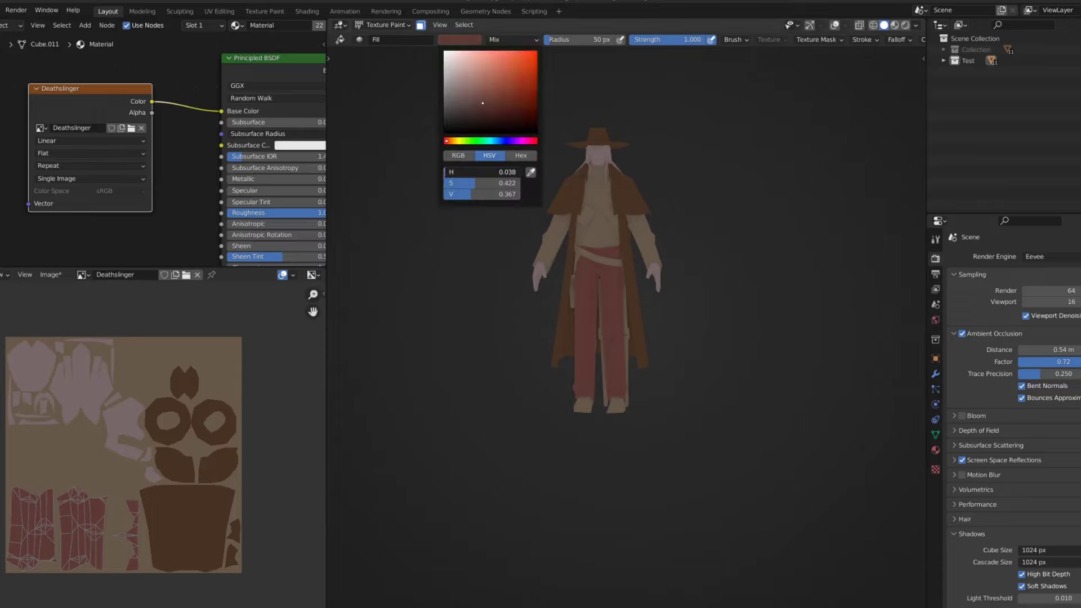
{"action": "left_click", "coordinate": [460, 39]}
{"action": "scroll", "coordinate": [601, 243], "scroll_direction": "down", "scroll_amount": 3}
{"action": "scroll", "coordinate": [601, 242], "scroll_direction": "down", "scroll_amount": 2}
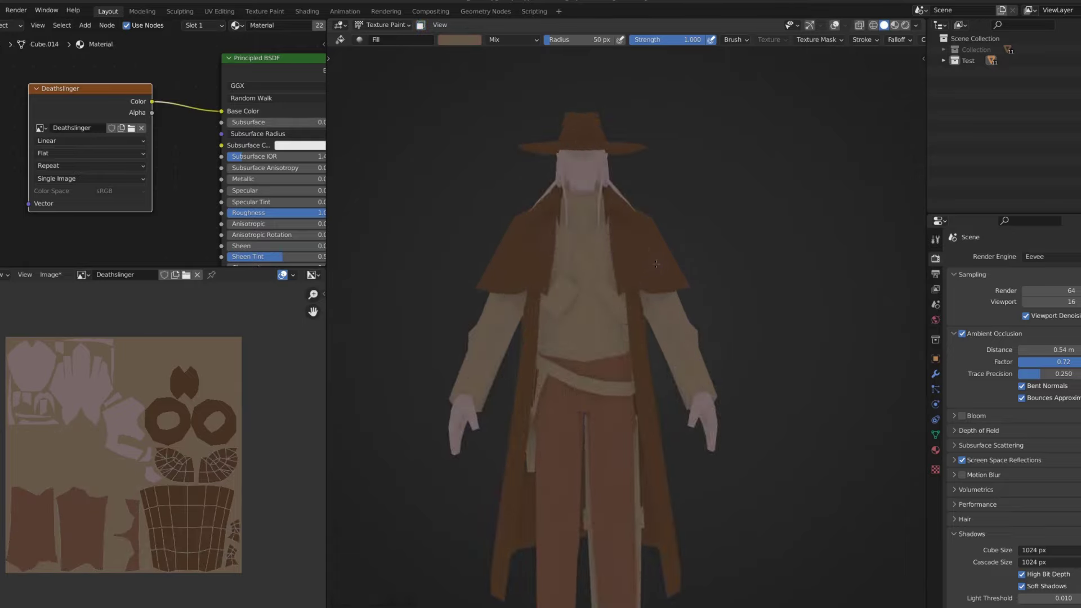
{"action": "scroll", "coordinate": [658, 271], "scroll_direction": "down", "scroll_amount": 3}
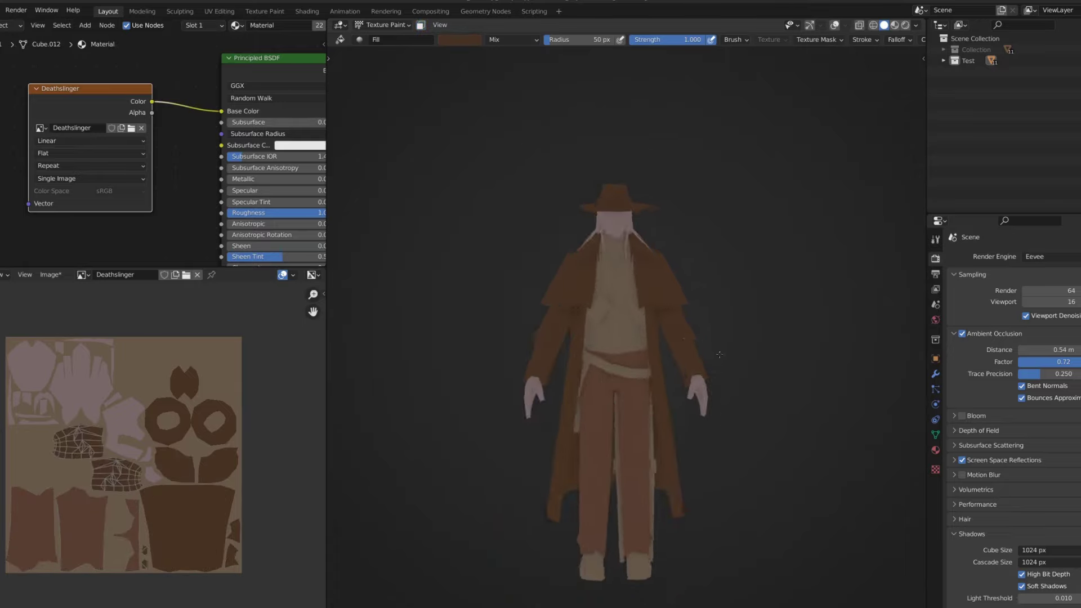
{"action": "scroll", "coordinate": [619, 265], "scroll_direction": "down", "scroll_amount": 1}
{"action": "scroll", "coordinate": [579, 258], "scroll_direction": "up", "scroll_amount": 6}
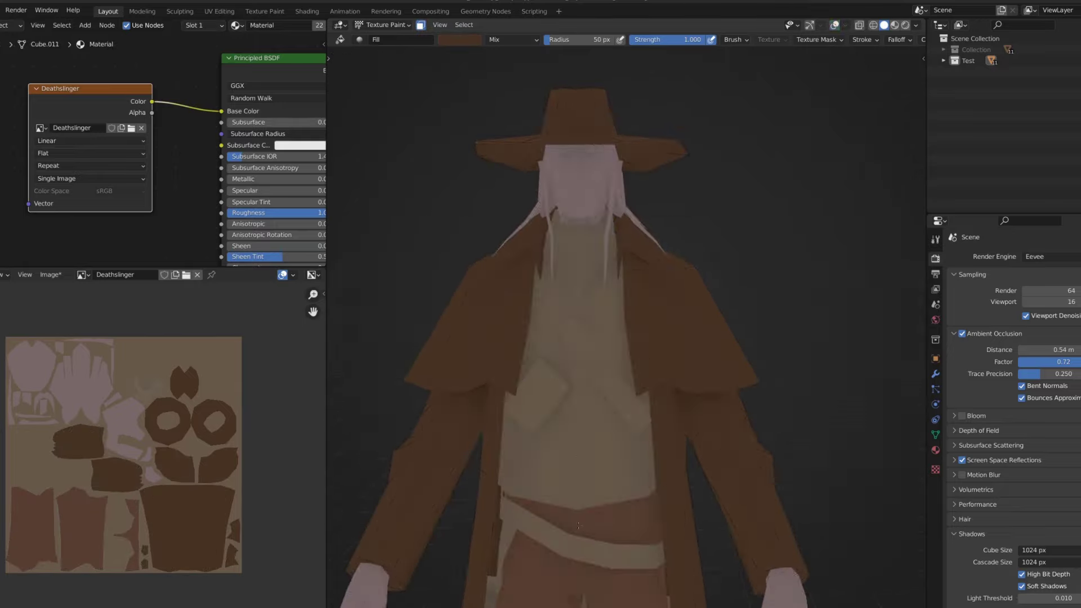
Fill the neckerchief bright red, then pick a dark brown brush colour
{"action": "left_click", "coordinate": [459, 39]}
{"action": "left_click", "coordinate": [529, 56]}
{"action": "scroll", "coordinate": [619, 264], "scroll_direction": "down", "scroll_amount": 4}
{"action": "left_click", "coordinate": [618, 237]}
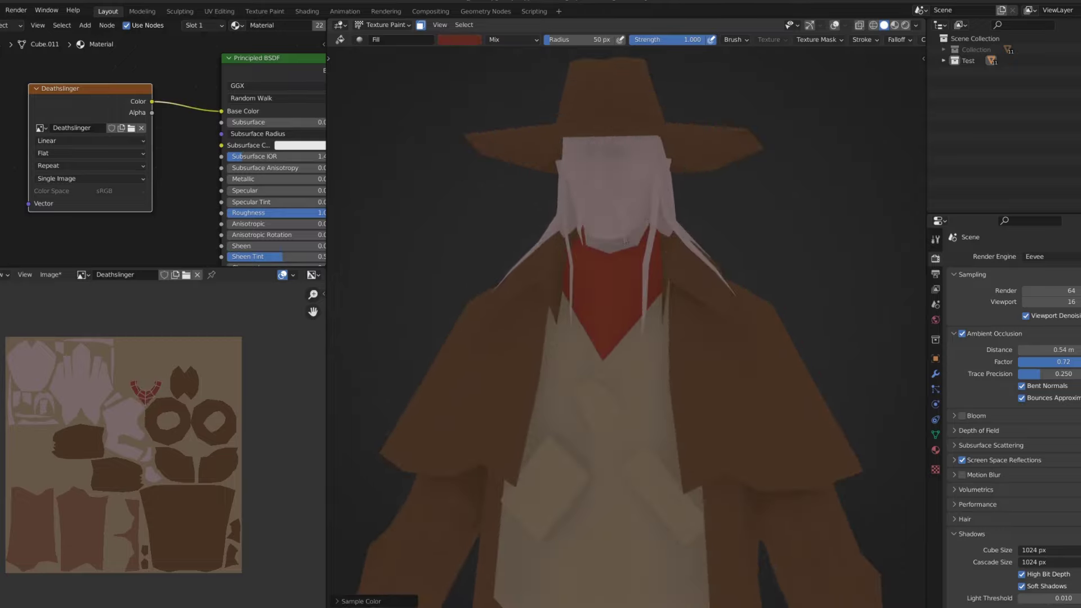
{"action": "left_click", "coordinate": [459, 40]}
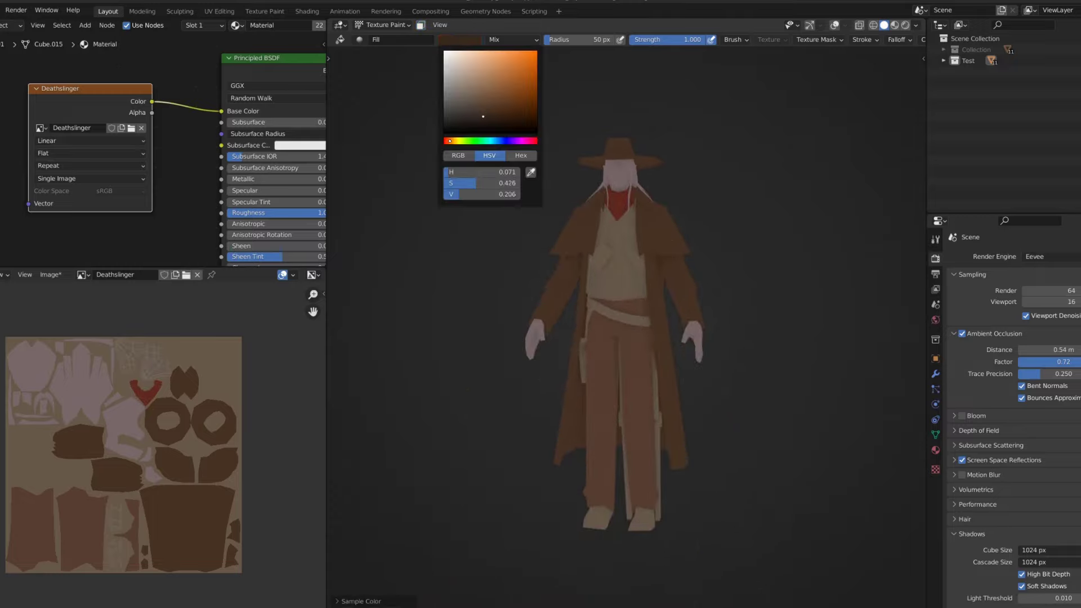
{"action": "scroll", "coordinate": [342, 398], "scroll_direction": "up", "scroll_amount": 3}
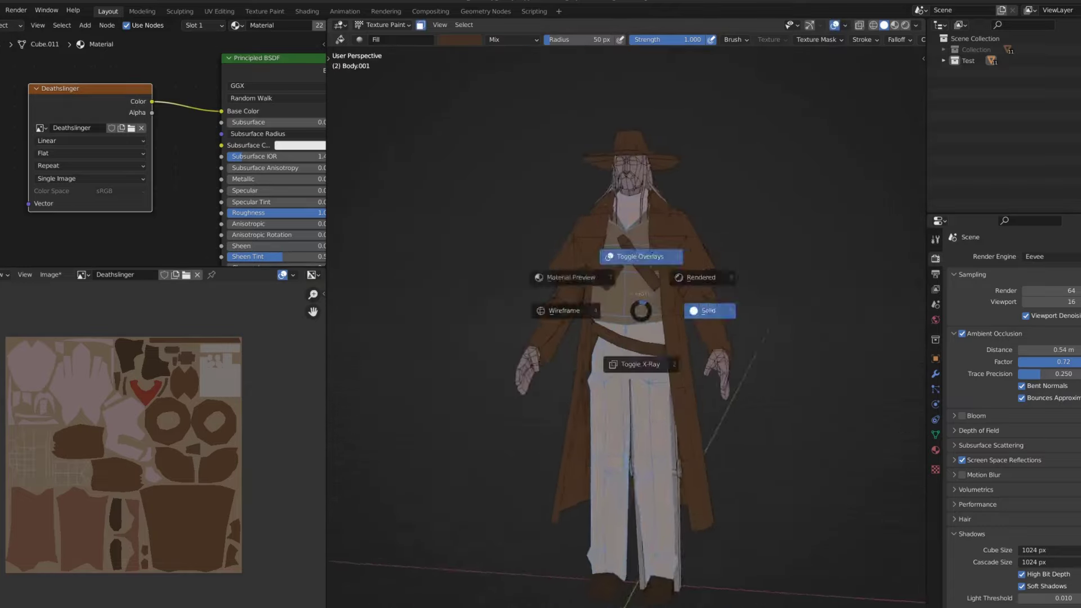
Sample the tan and pinkish colours from the model to set a muted skin tone
{"action": "key", "text": "s"}
{"action": "left_click", "coordinate": [460, 40]}
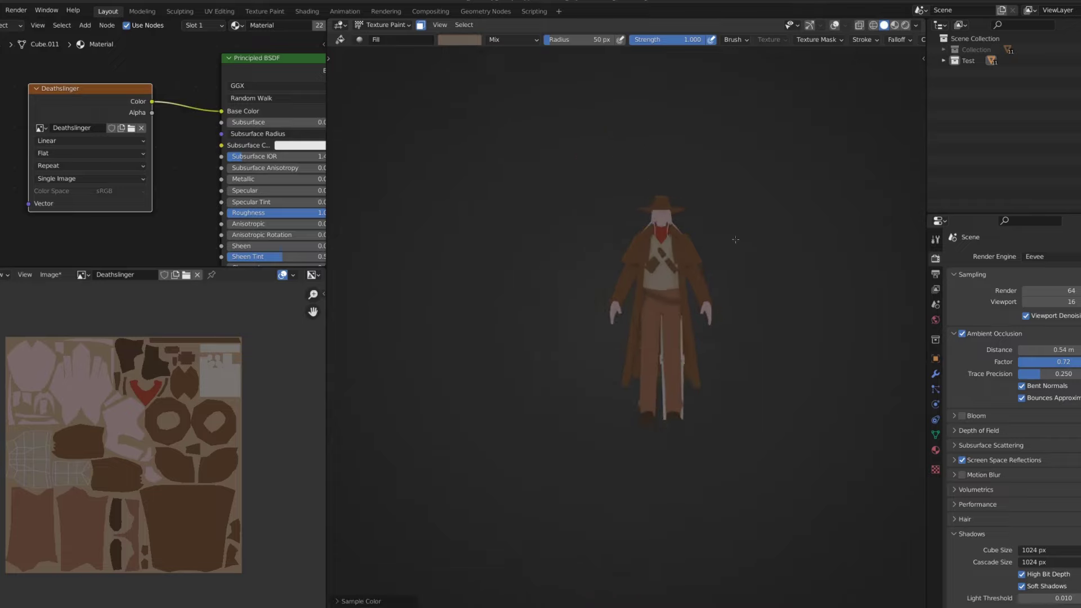
{"action": "left_click", "coordinate": [461, 39]}
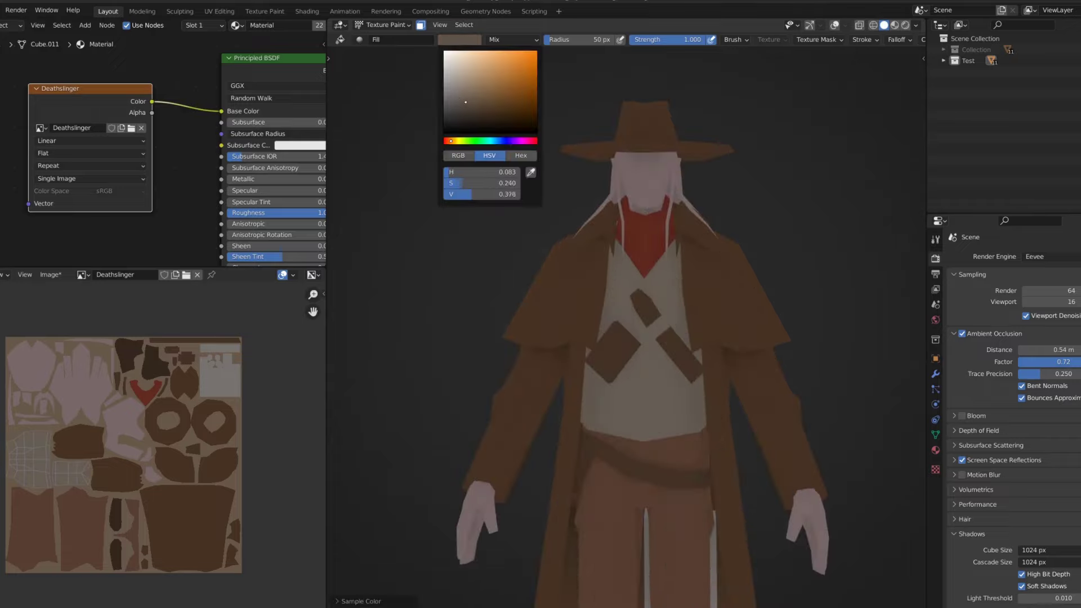
{"action": "scroll", "coordinate": [748, 191], "scroll_direction": "up", "scroll_amount": 3}
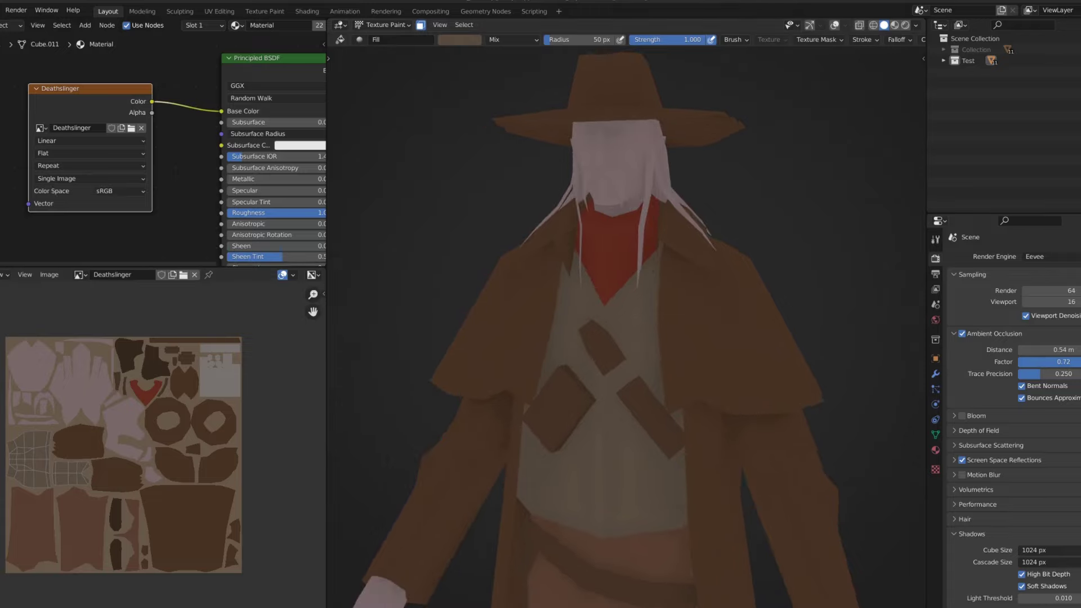
{"action": "scroll", "coordinate": [627, 326], "scroll_direction": "up", "scroll_amount": 1}
{"action": "scroll", "coordinate": [627, 327], "scroll_direction": "down", "scroll_amount": 3}
{"action": "left_click", "coordinate": [461, 39]}
{"action": "key", "text": "s"}
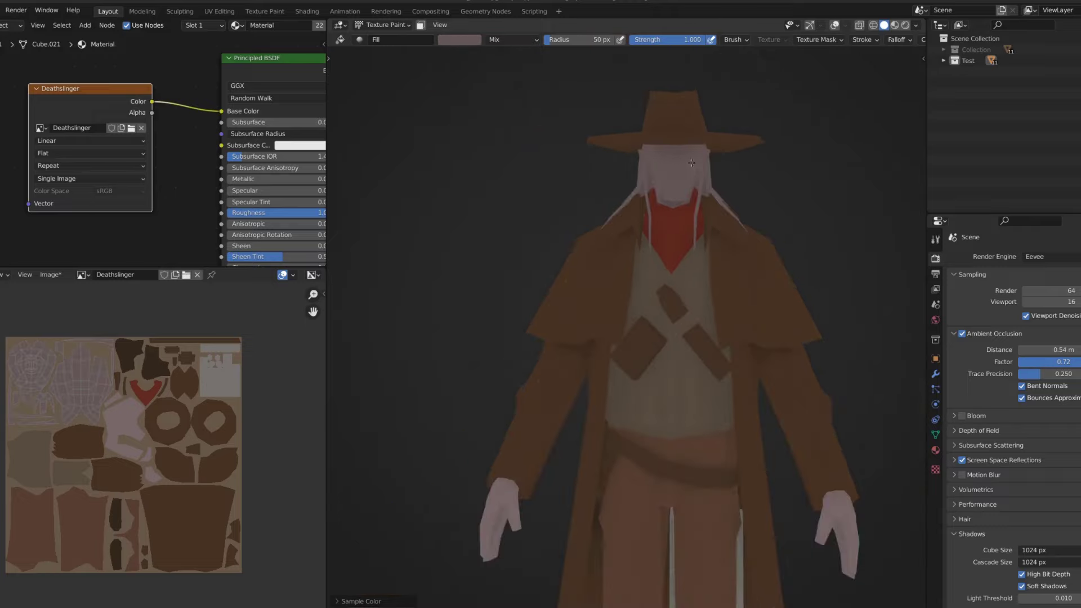
{"action": "scroll", "coordinate": [691, 162], "scroll_direction": "down", "scroll_amount": 2}
{"action": "scroll", "coordinate": [676, 186], "scroll_direction": "down", "scroll_amount": 2}
{"action": "scroll", "coordinate": [622, 244], "scroll_direction": "up", "scroll_amount": 4}
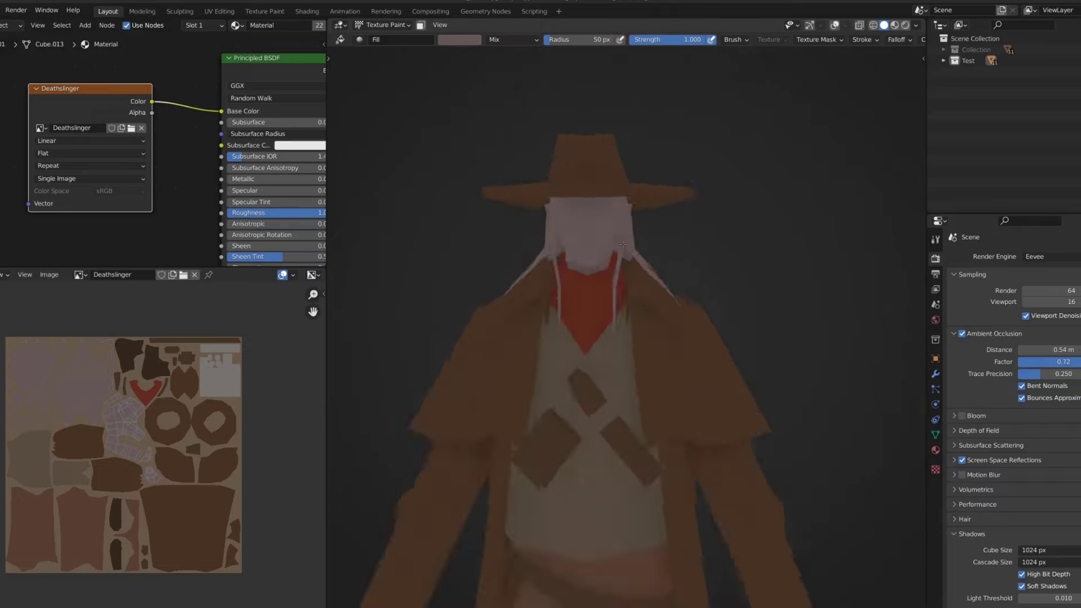
{"action": "scroll", "coordinate": [622, 245], "scroll_direction": "up", "scroll_amount": 3}
{"action": "scroll", "coordinate": [623, 245], "scroll_direction": "up", "scroll_amount": 2}
With face masking on, fill the hair and mustache pale grey and isolate the head
{"action": "key", "text": "s"}
{"action": "left_click", "coordinate": [461, 40]}
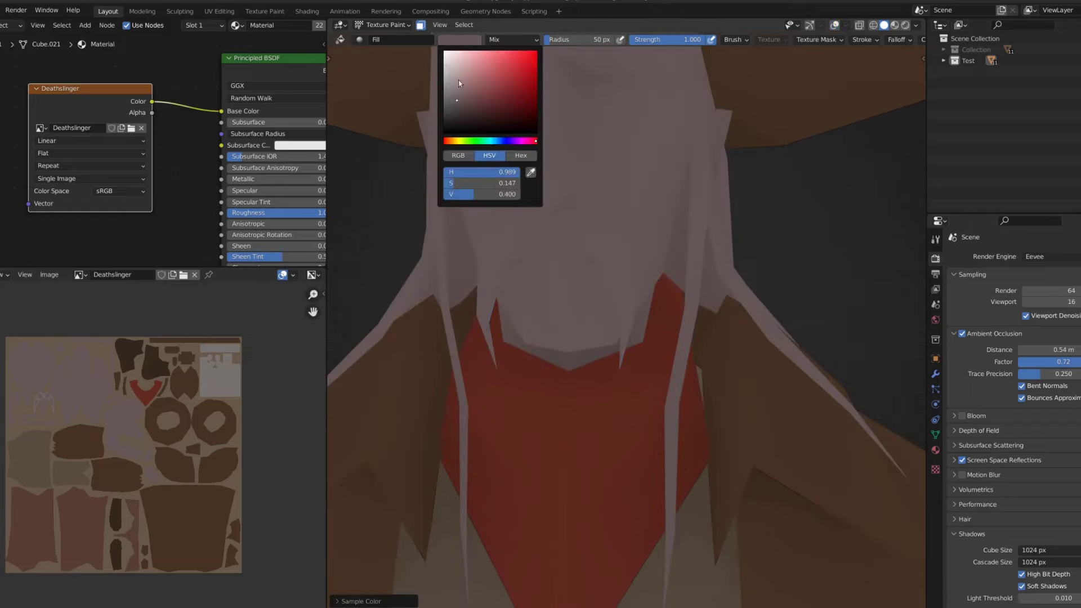
{"action": "scroll", "coordinate": [648, 253], "scroll_direction": "down", "scroll_amount": 4}
{"action": "left_click", "coordinate": [703, 227]}
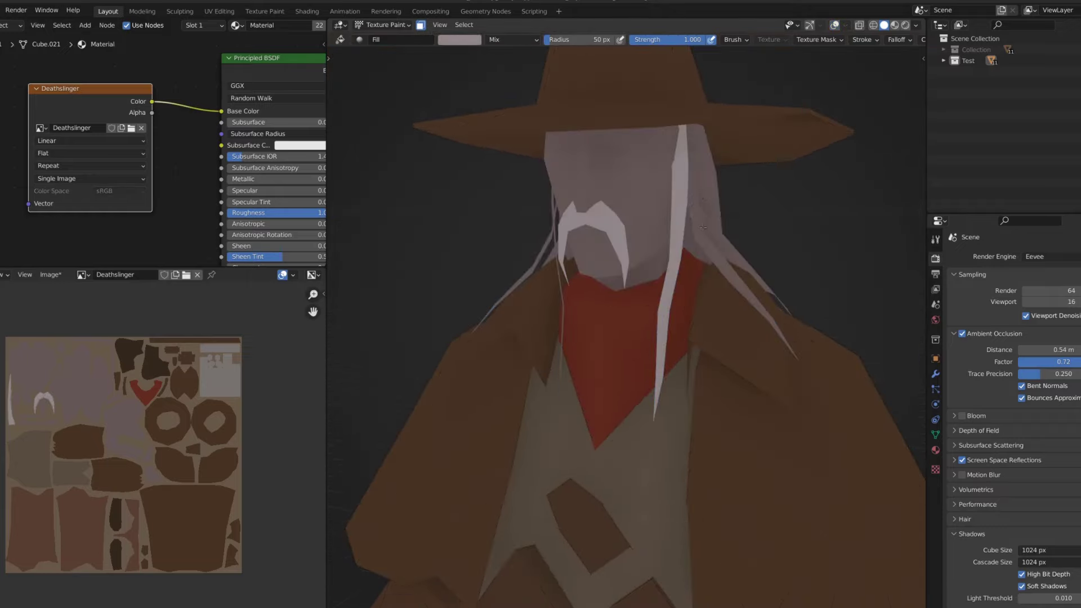
{"action": "mouse_move", "coordinate": [703, 228]}
{"action": "middle_mouse_down"}
{"action": "mouse_move", "coordinate": [614, 280]}
{"action": "mouse_move", "coordinate": [741, 293]}
{"action": "mouse_move", "coordinate": [594, 253]}
{"action": "middle_mouse_up"}
{"action": "key", "text": "KP_Divide"}
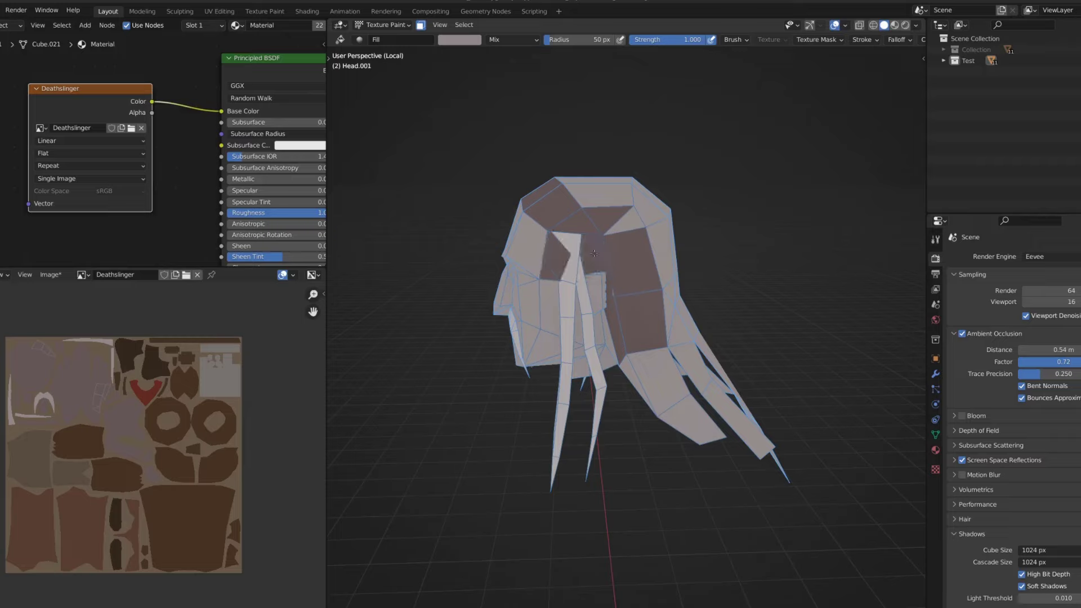
{"action": "middle_click_drag", "start_coordinate": [650, 369], "coordinate": [520, 266]}
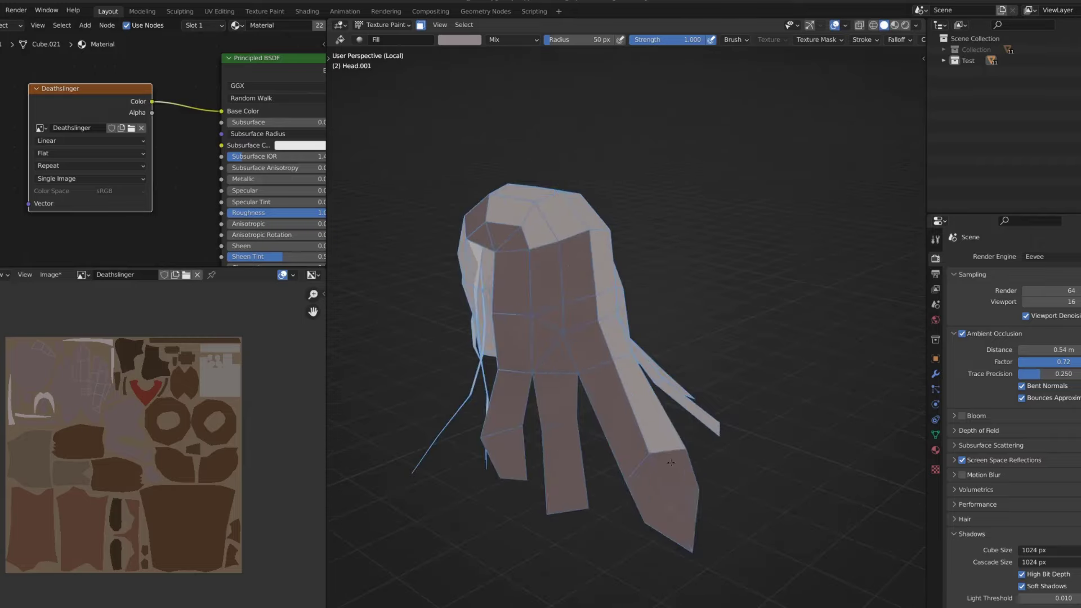
{"action": "mouse_move", "coordinate": [455, 262]}
{"action": "middle_mouse_down"}
{"action": "mouse_move", "coordinate": [545, 360]}
{"action": "mouse_move", "coordinate": [640, 264]}
{"action": "mouse_move", "coordinate": [691, 254]}
{"action": "middle_mouse_up"}
{"action": "scroll", "coordinate": [640, 264], "scroll_direction": "up", "scroll_amount": 5}
{"action": "key", "text": "shift+alt+z"}
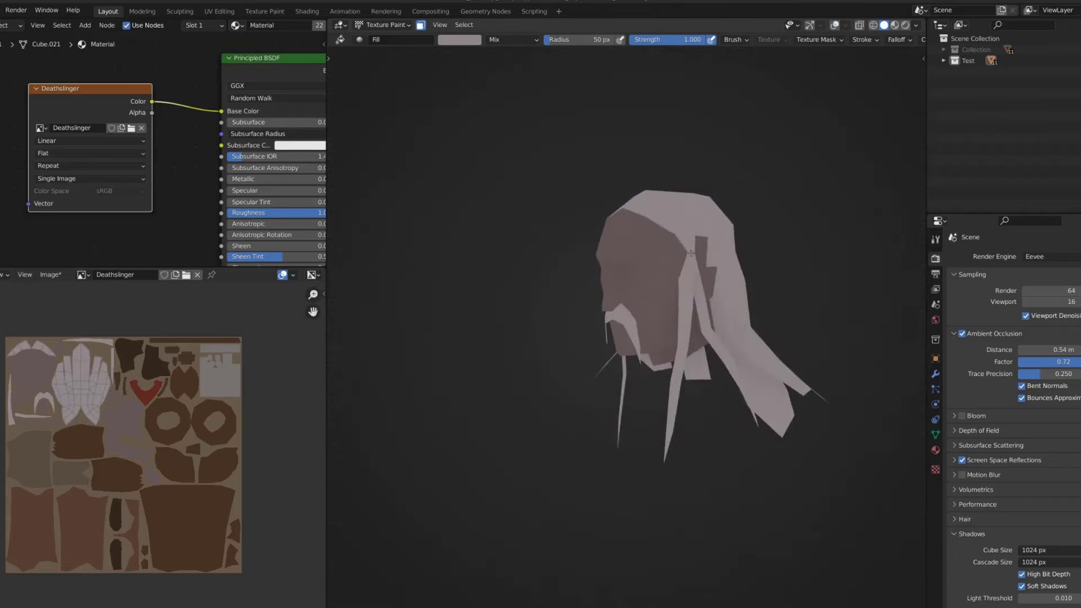
{"action": "scroll", "coordinate": [675, 212], "scroll_direction": "up", "scroll_amount": 5}
{"action": "key", "text": "shift+alt+z"}
{"action": "middle_click_drag", "start_coordinate": [675, 212], "coordinate": [710, 225]}
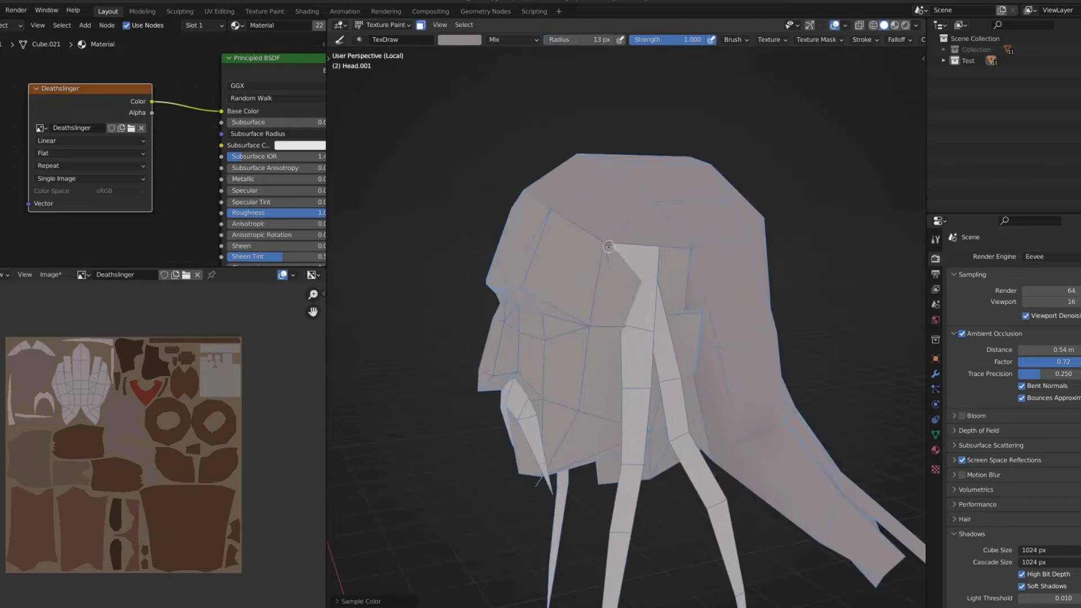
{"action": "key", "text": "shift+alt+z"}
{"action": "middle_click_drag", "start_coordinate": [849, 34], "coordinate": [638, 34]}
{"action": "key", "text": "shift+f"}
{"action": "key", "text": "Escape"}
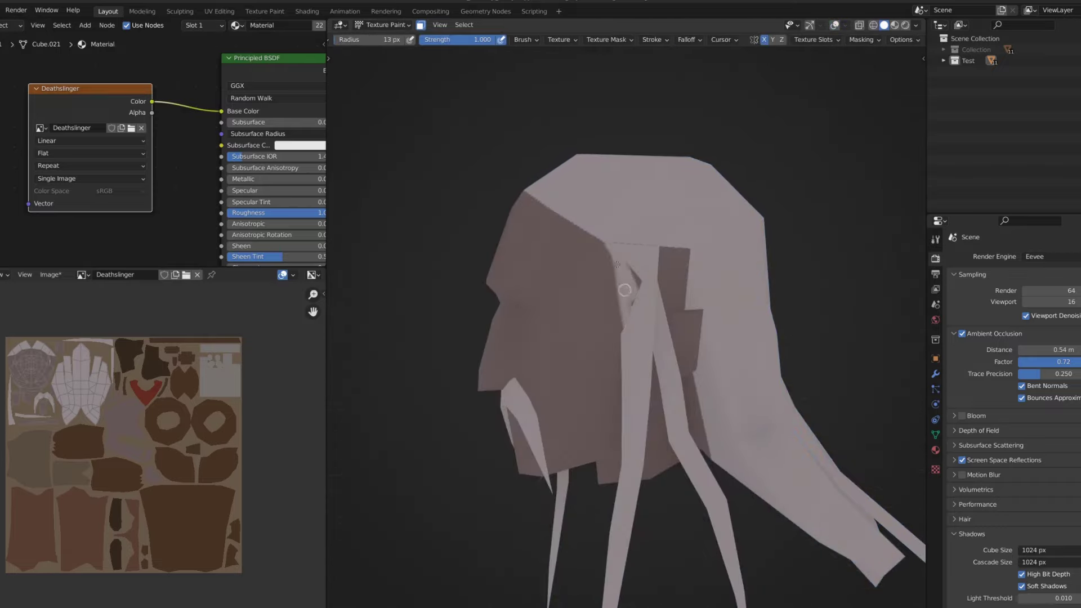
{"action": "left_click", "coordinate": [655, 304]}
{"action": "middle_click_drag", "start_coordinate": [655, 304], "coordinate": [689, 291]}
{"action": "scroll", "coordinate": [112, 323], "scroll_direction": "up", "scroll_amount": 5}
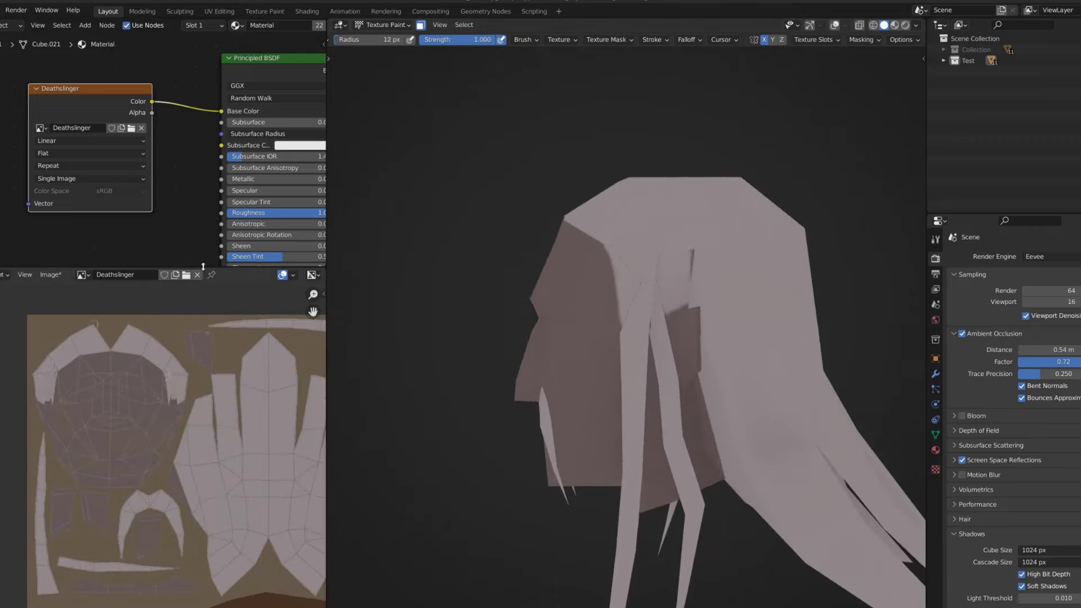
{"action": "key", "text": "KP_Divide"}
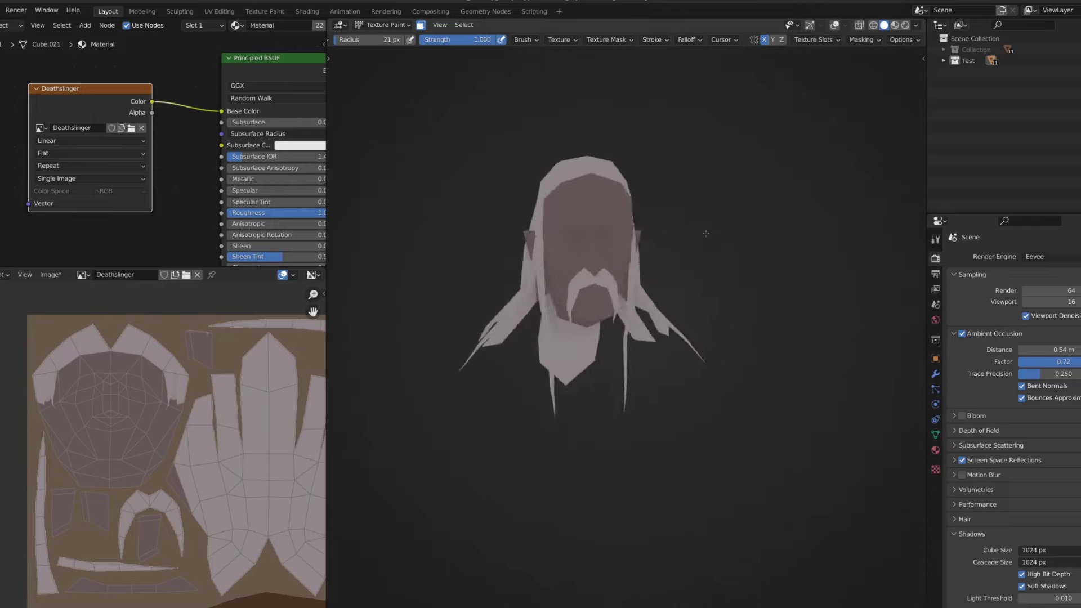
Set the viewport background to a custom medium grey
{"action": "scroll", "coordinate": [620, 183], "scroll_direction": "up", "scroll_amount": 2}
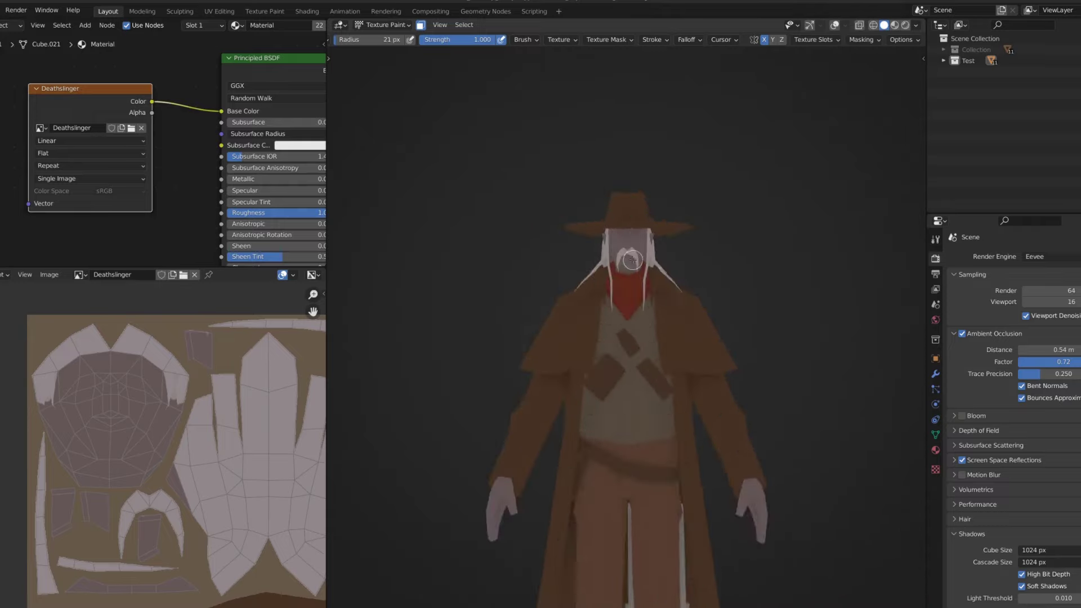
{"action": "scroll", "coordinate": [620, 183], "scroll_direction": "up", "scroll_amount": 3}
{"action": "left_click", "coordinate": [916, 25]}
{"action": "left_click", "coordinate": [959, 151]}
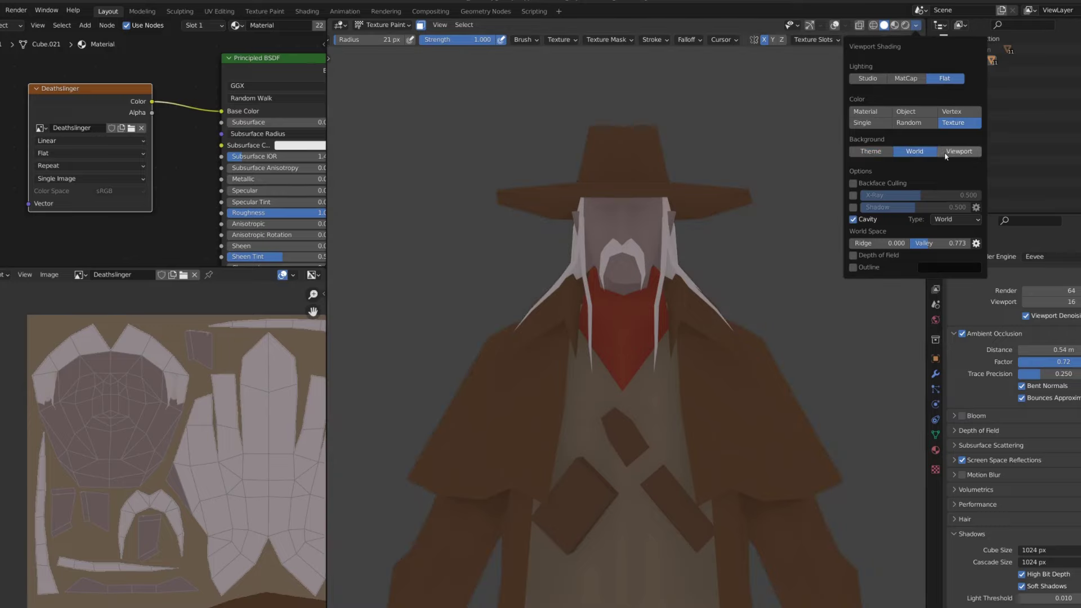
{"action": "left_click", "coordinate": [914, 163]}
{"action": "left_click_drag", "start_coordinate": [892, 317], "coordinate": [901, 318]}
{"action": "key", "text": "Home"}
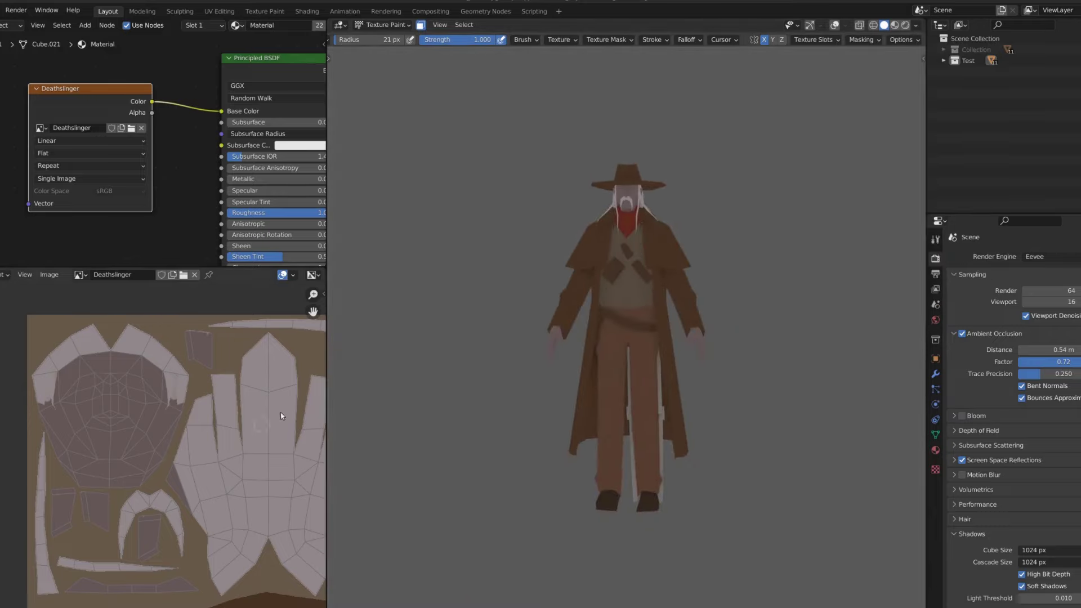
Paint a red tint around both eye sockets with a sampled colour
{"action": "scroll", "coordinate": [563, 192], "scroll_direction": "up", "scroll_amount": 5}
{"action": "scroll", "coordinate": [556, 185], "scroll_direction": "up", "scroll_amount": 3}
{"action": "scroll", "coordinate": [555, 186], "scroll_direction": "down", "scroll_amount": 2}
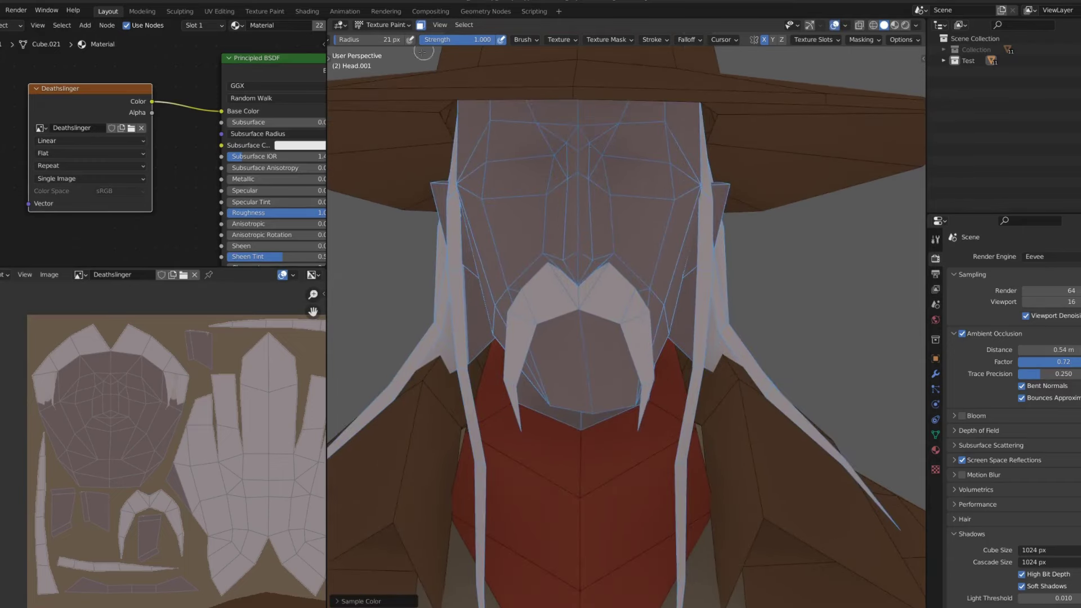
{"action": "key", "text": "s"}
{"action": "left_click", "coordinate": [608, 169]}
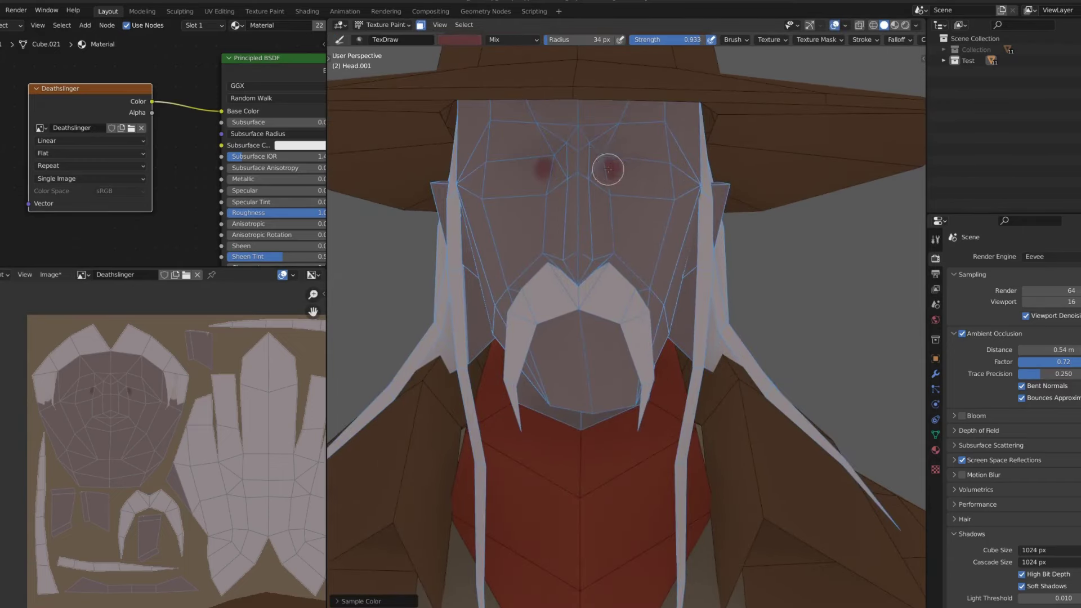
{"action": "middle_click_drag", "start_coordinate": [619, 163], "coordinate": [631, 175]}
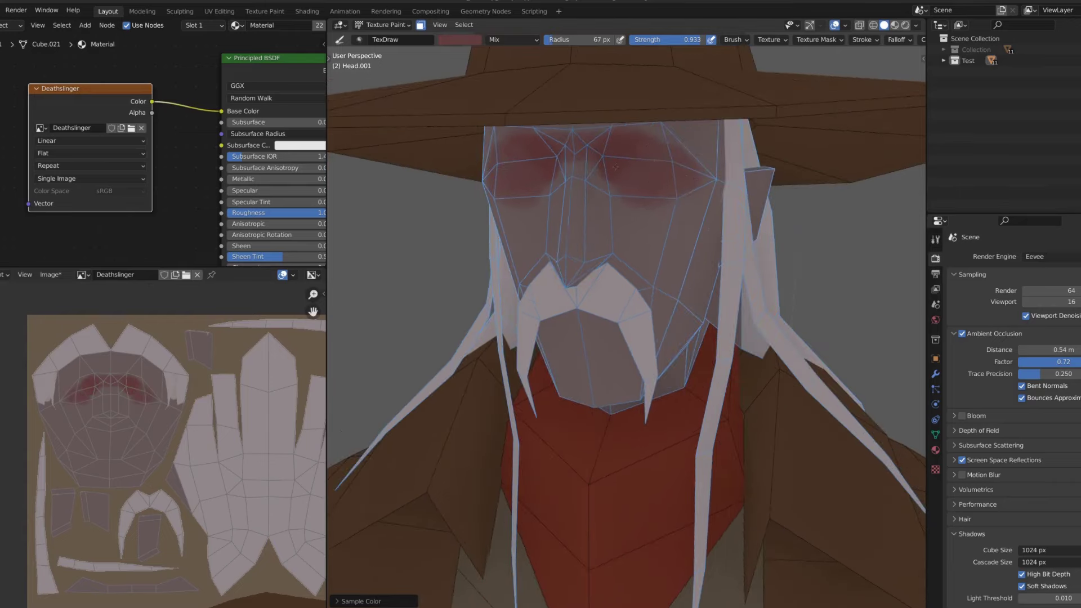
{"action": "scroll", "coordinate": [615, 167], "scroll_direction": "down", "scroll_amount": 5}
{"action": "scroll", "coordinate": [676, 241], "scroll_direction": "up", "scroll_amount": 4}
{"action": "scroll", "coordinate": [599, 113], "scroll_direction": "up", "scroll_amount": 4}
Paint red wrinkle marks under the nose using a 15-20 px brush
{"action": "key", "text": "f"}
{"action": "left_click", "coordinate": [580, 155]}
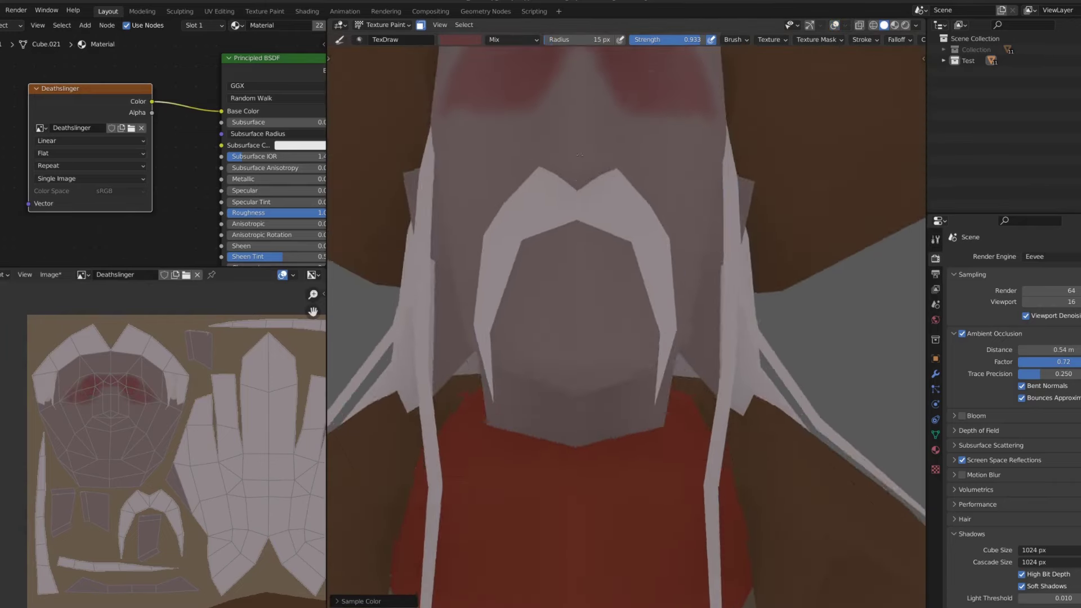
{"action": "left_click", "coordinate": [587, 133]}
{"action": "scroll", "coordinate": [613, 144], "scroll_direction": "down", "scroll_amount": 2}
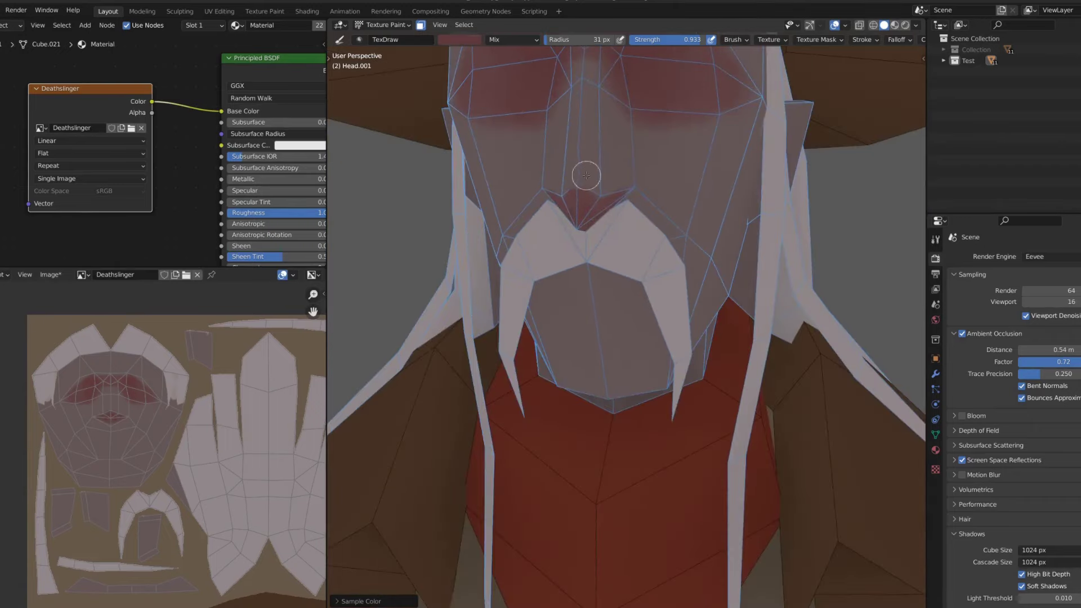
{"action": "left_click", "coordinate": [611, 187]}
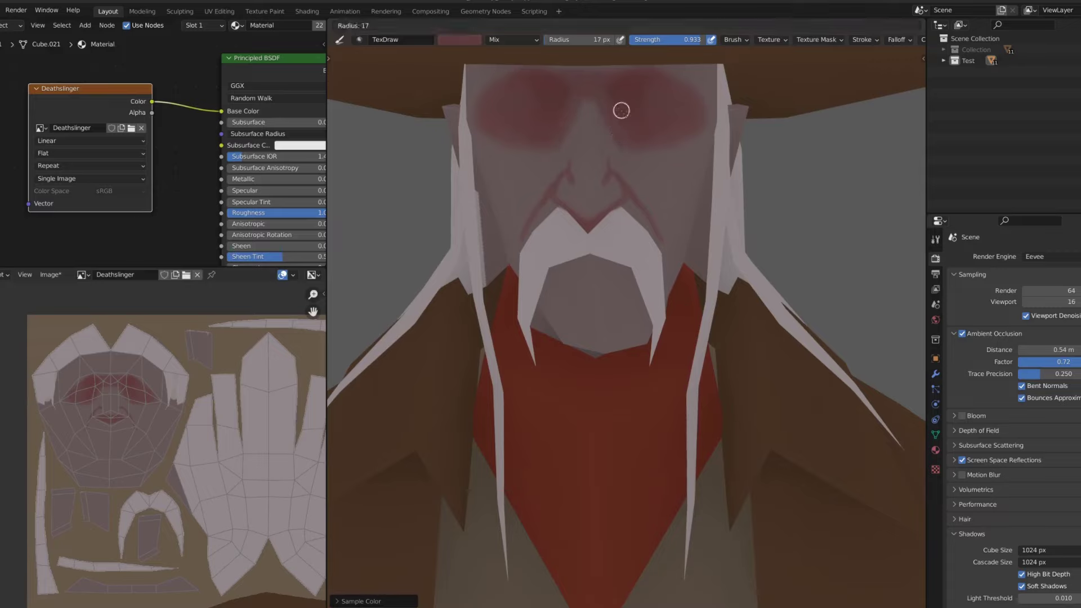
{"action": "middle_click_drag", "start_coordinate": [677, 107], "coordinate": [616, 233]}
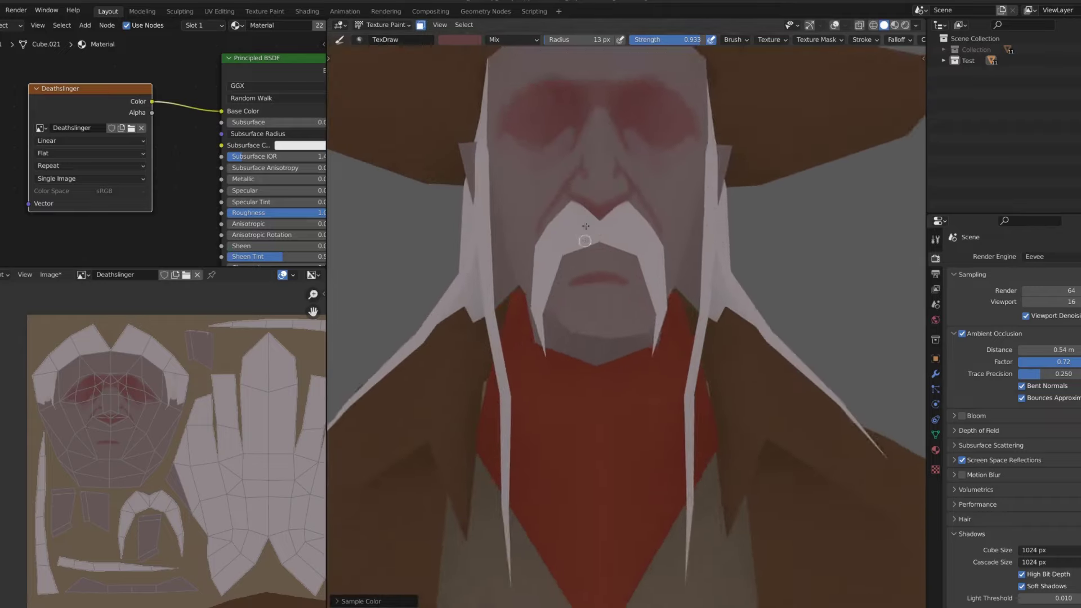
Sample the face's skin tone and orbit to a three-quarter view of the face
{"action": "key", "text": "s"}
{"action": "left_click", "coordinate": [459, 39]}
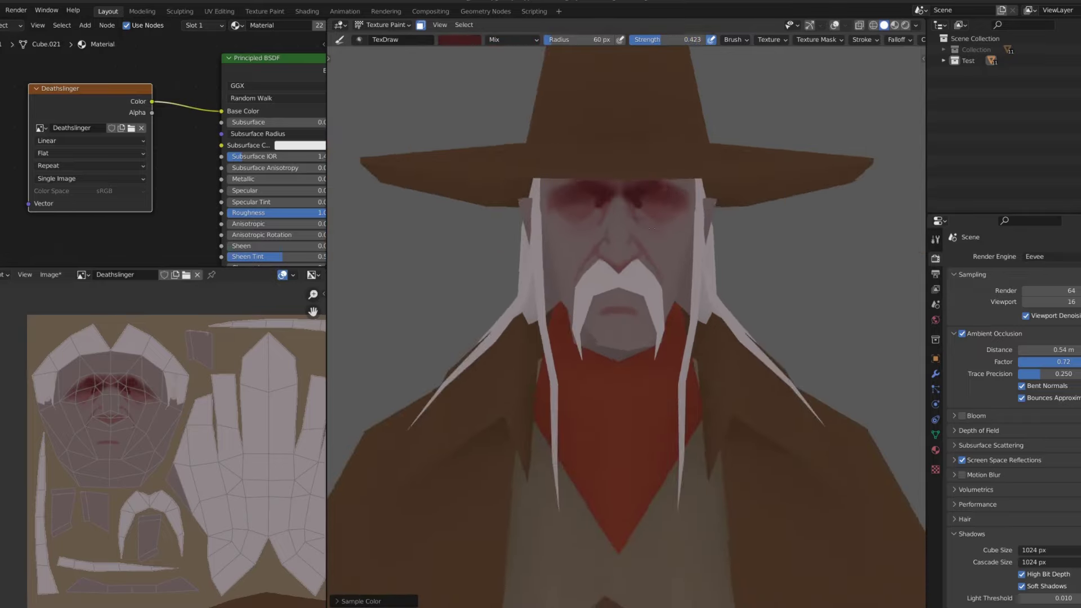
{"action": "scroll", "coordinate": [632, 222], "scroll_direction": "up", "scroll_amount": 3}
{"action": "scroll", "coordinate": [637, 252], "scroll_direction": "up", "scroll_amount": 2}
{"action": "key", "text": "s"}
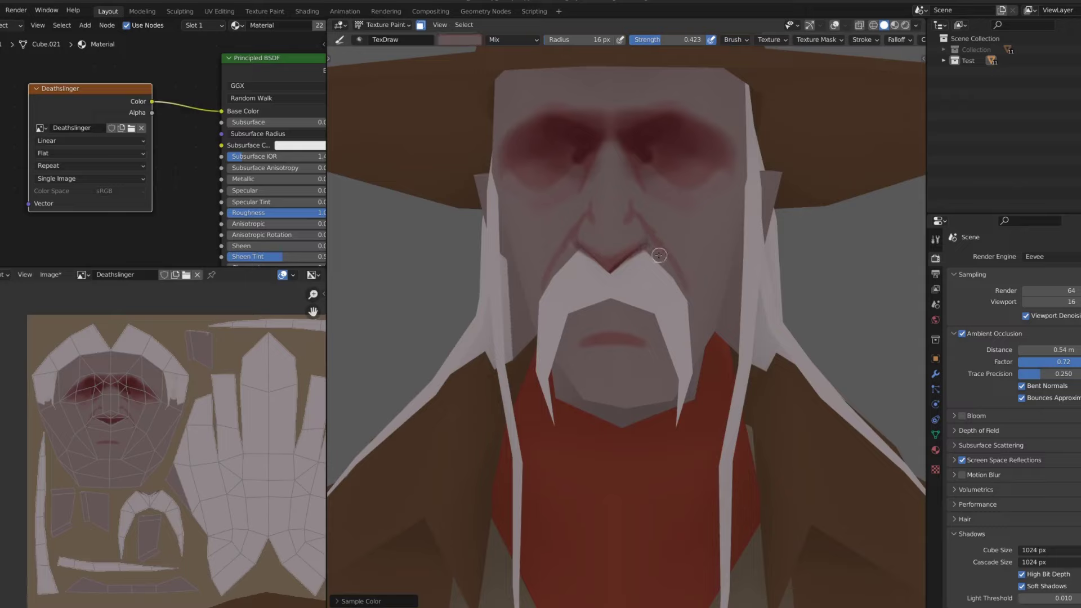
{"action": "middle_click_drag", "start_coordinate": [659, 255], "coordinate": [652, 176]}
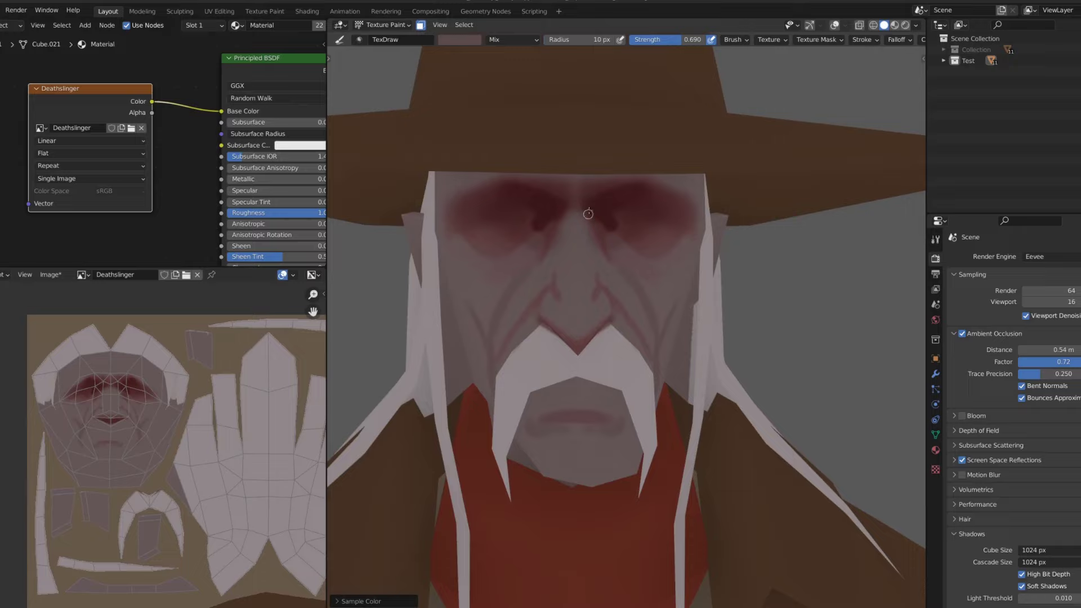
{"action": "middle_click_drag", "start_coordinate": [620, 227], "coordinate": [614, 219]}
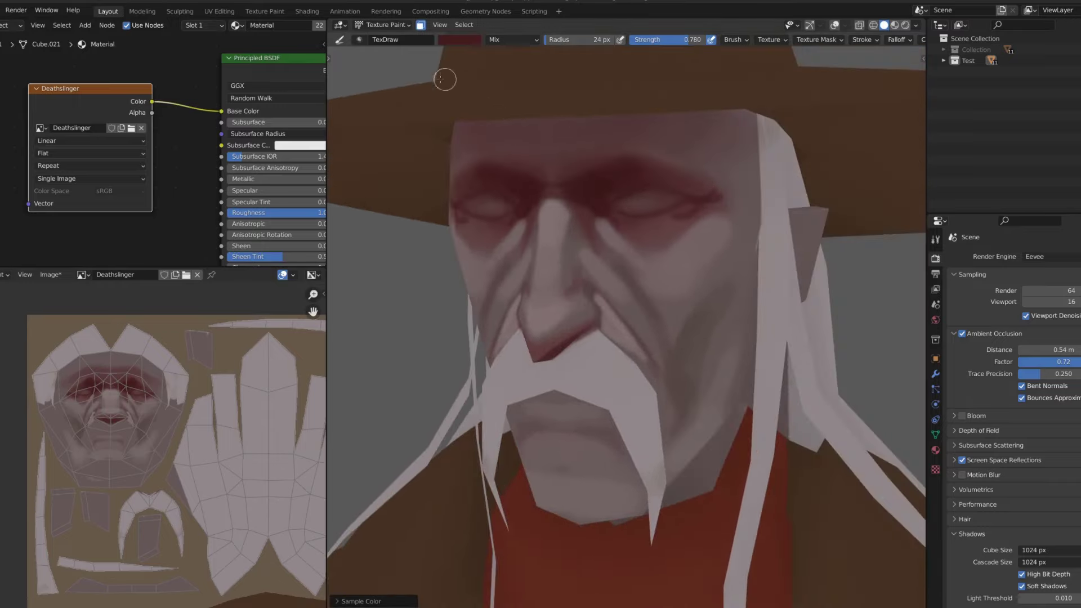
Paint deep dark red eye sockets with increased brush strength
{"action": "left_click", "coordinate": [459, 39]}
{"action": "key", "text": "shift+f"}
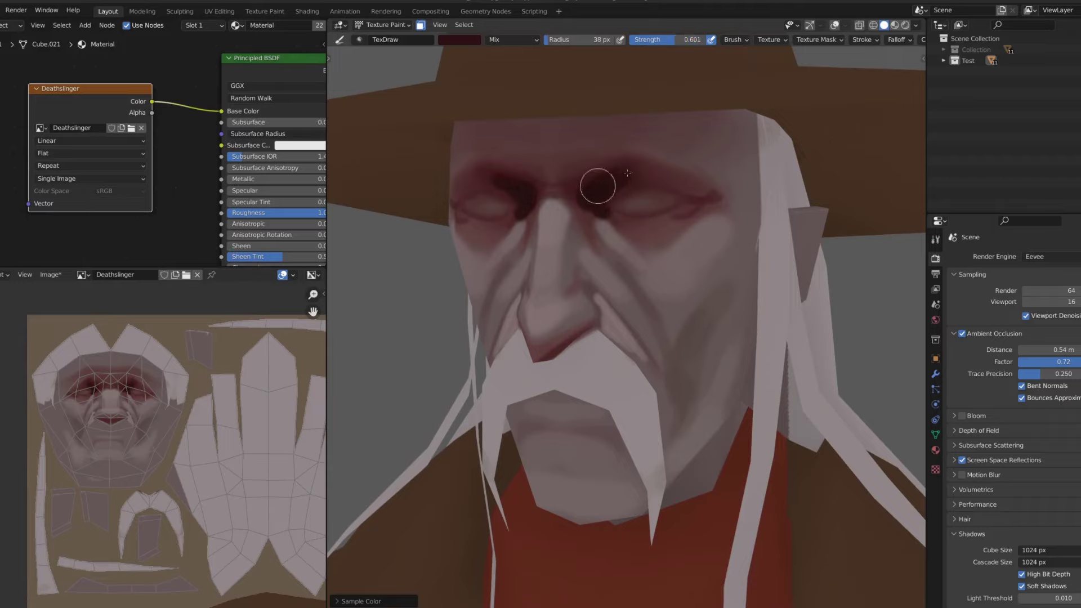
{"action": "middle_click_drag", "start_coordinate": [627, 173], "coordinate": [563, 236]}
{"action": "right_click", "coordinate": [590, 169]}
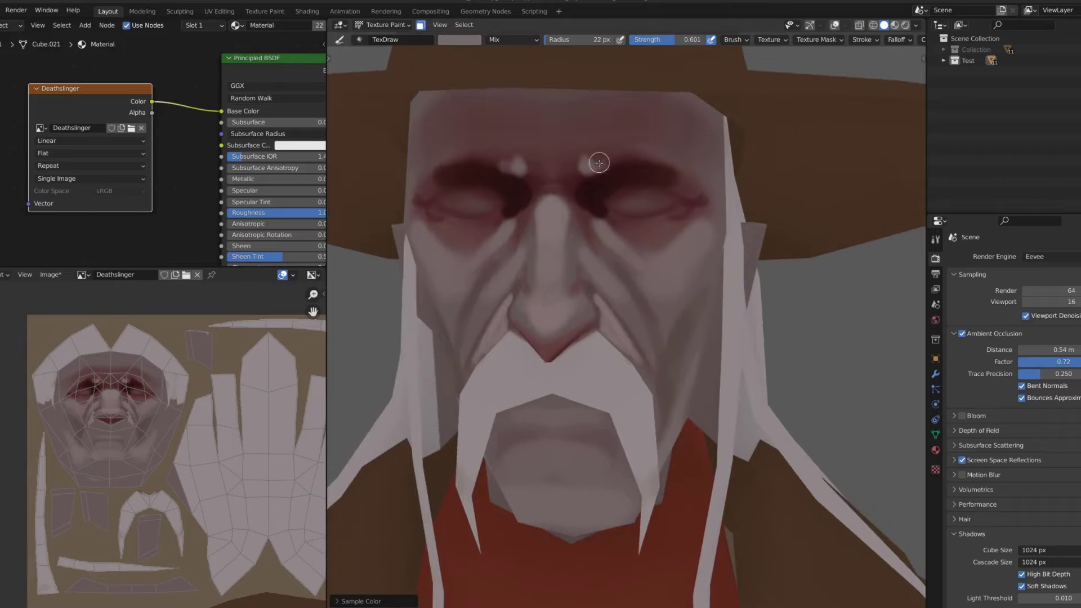
{"action": "mouse_move", "coordinate": [591, 164]}
{"action": "middle_mouse_down"}
{"action": "mouse_move", "coordinate": [660, 159]}
{"action": "mouse_move", "coordinate": [586, 183]}
{"action": "mouse_move", "coordinate": [605, 204]}
{"action": "middle_mouse_up"}
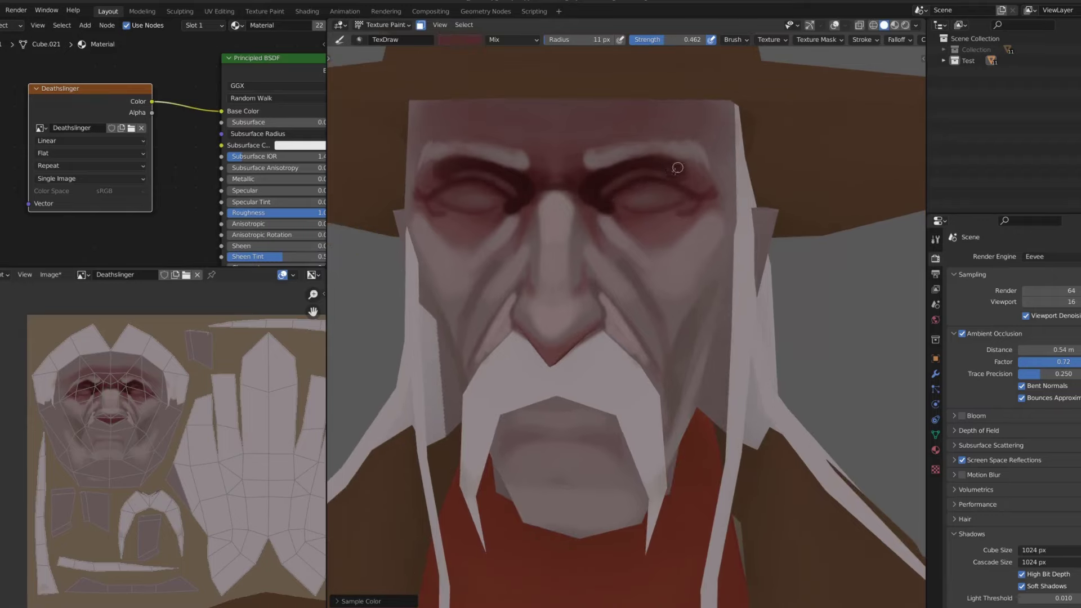
{"action": "mouse_move", "coordinate": [677, 168]}
{"action": "middle_mouse_down"}
{"action": "mouse_move", "coordinate": [705, 186]}
{"action": "mouse_move", "coordinate": [577, 317]}
{"action": "mouse_move", "coordinate": [594, 246]}
{"action": "middle_mouse_up"}
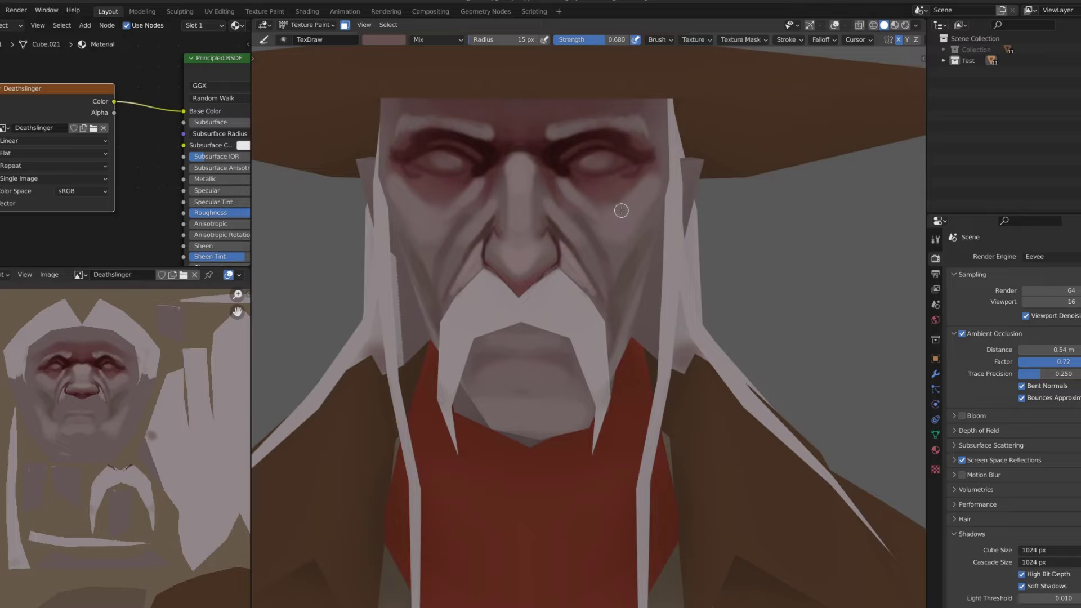
Paint a light highlight down the nose bridge
{"action": "scroll", "coordinate": [529, 180], "scroll_direction": "up", "scroll_amount": 2}
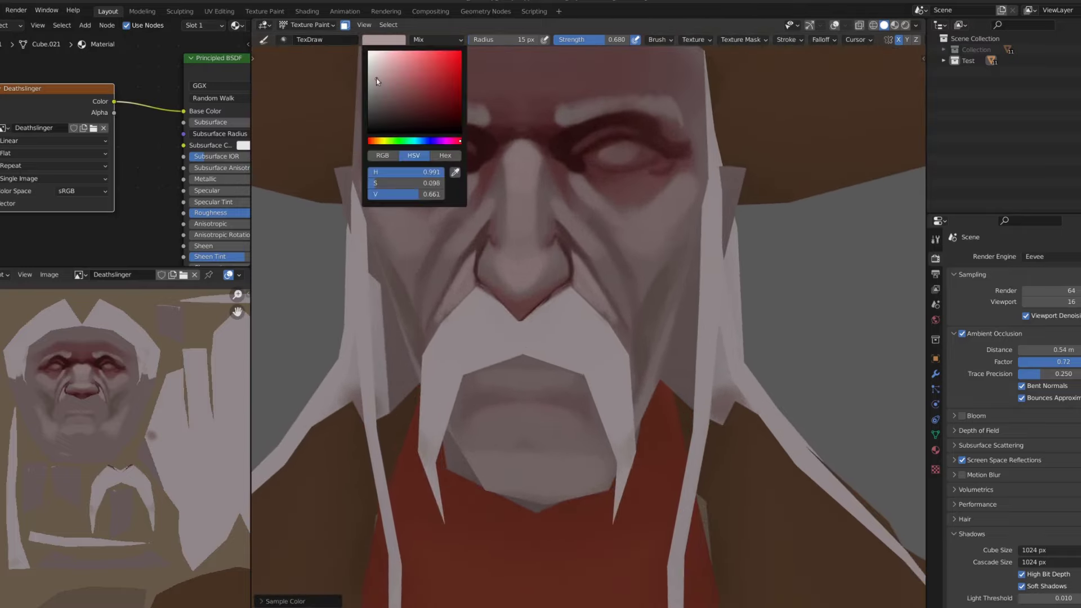
{"action": "left_click", "coordinate": [517, 153]}
{"action": "left_click_drag", "start_coordinate": [525, 160], "coordinate": [528, 210]}
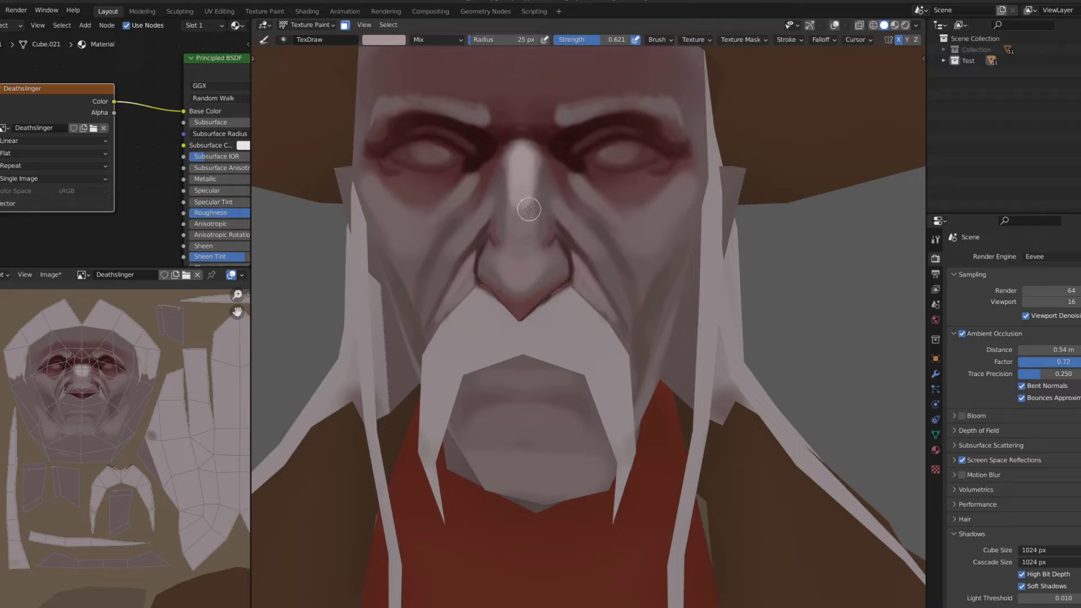
{"action": "mouse_move", "coordinate": [526, 267]}
{"action": "middle_mouse_down"}
{"action": "mouse_move", "coordinate": [562, 260]}
{"action": "mouse_move", "coordinate": [563, 237]}
{"action": "middle_mouse_up"}
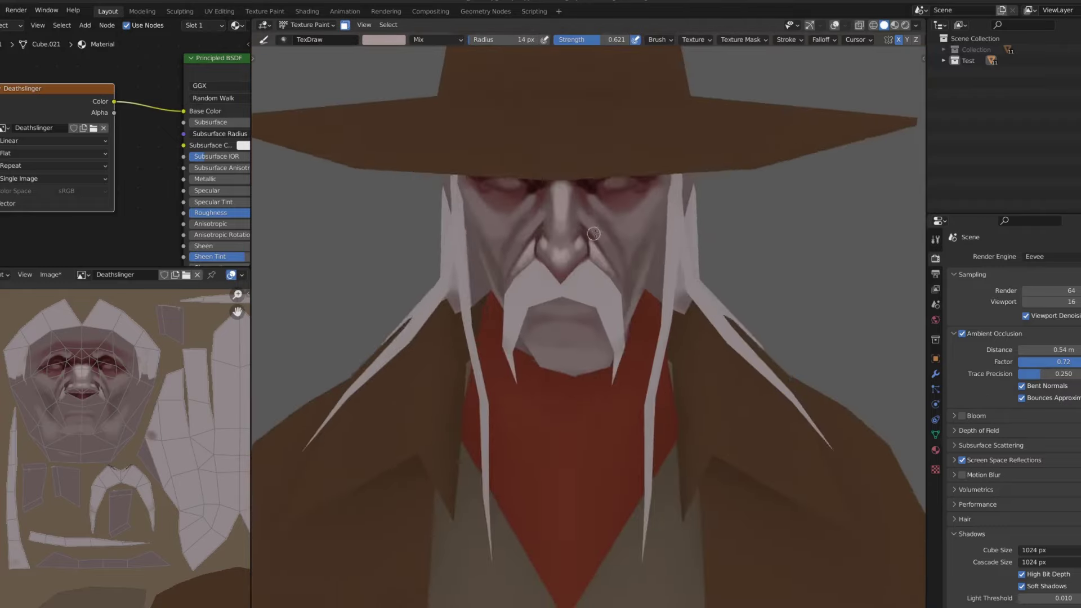
{"action": "scroll", "coordinate": [556, 229], "scroll_direction": "up", "scroll_amount": 5}
{"action": "middle_click_drag", "start_coordinate": [642, 263], "coordinate": [597, 265]}
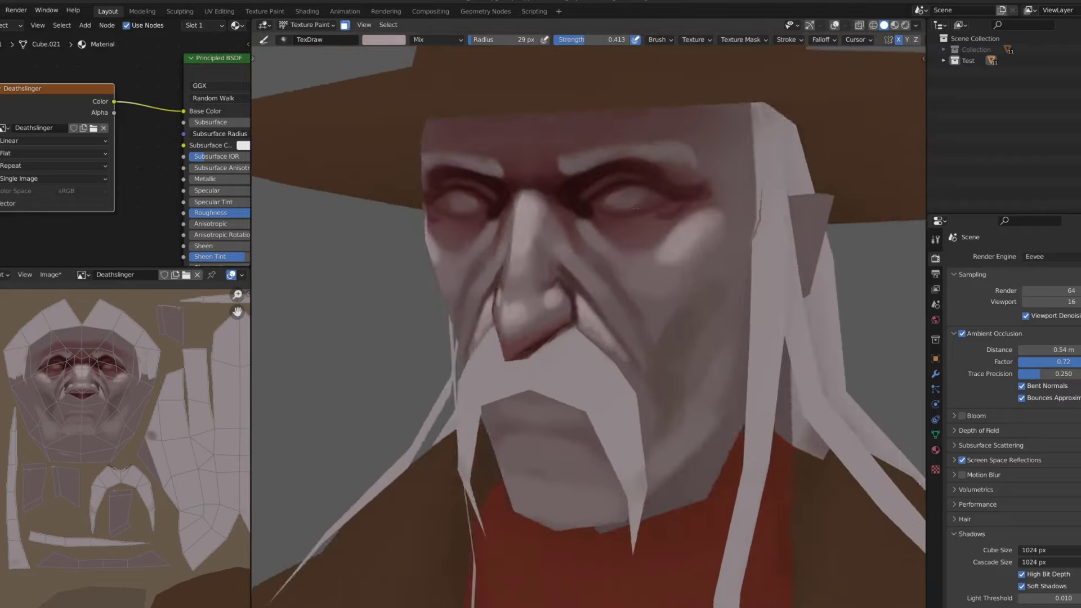
Lighten the cheek and chin using a 37 px brush
{"action": "left_click_drag", "start_coordinate": [692, 214], "coordinate": [704, 247]}
{"action": "key", "text": "f"}
{"action": "left_click", "coordinate": [608, 280]}
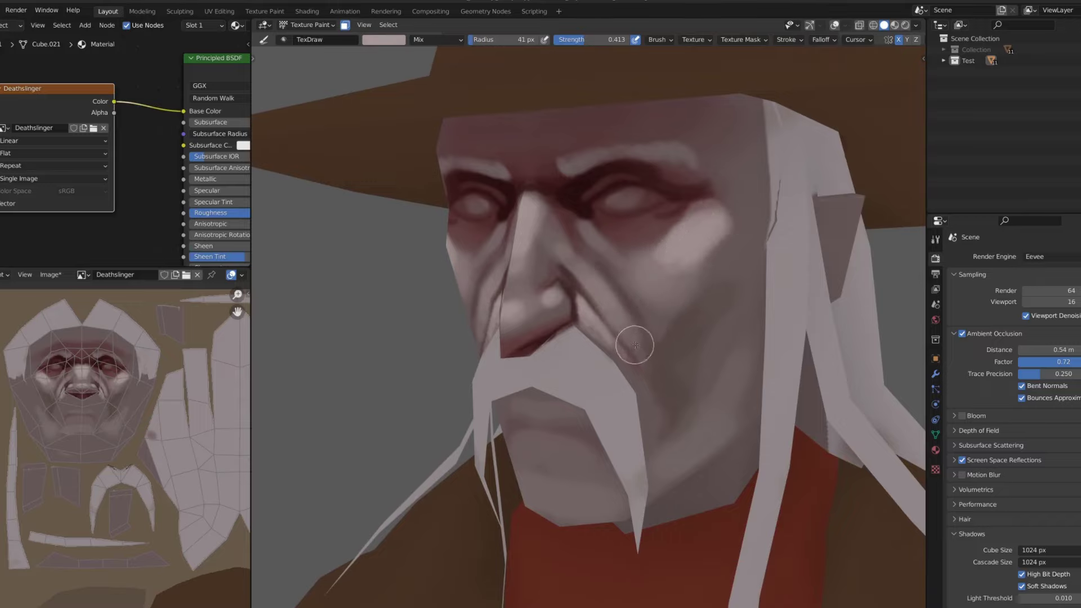
{"action": "middle_click_drag", "start_coordinate": [632, 340], "coordinate": [623, 313]}
{"action": "scroll", "coordinate": [623, 293], "scroll_direction": "down", "scroll_amount": 5}
{"action": "scroll", "coordinate": [663, 178], "scroll_direction": "up", "scroll_amount": 5}
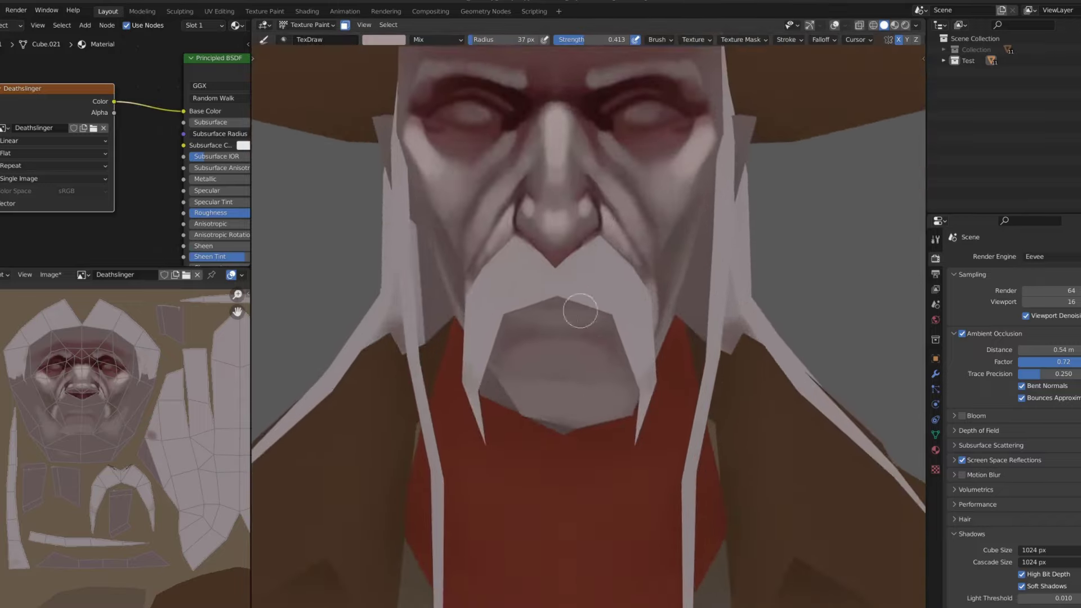
{"action": "left_click_drag", "start_coordinate": [580, 309], "coordinate": [586, 357]}
Sample dark red and deepen the shadows around the eyes
{"action": "key", "text": "s"}
{"action": "middle_click_drag", "start_coordinate": [572, 362], "coordinate": [651, 249]}
{"action": "scroll", "coordinate": [651, 248], "scroll_direction": "down", "scroll_amount": 5}
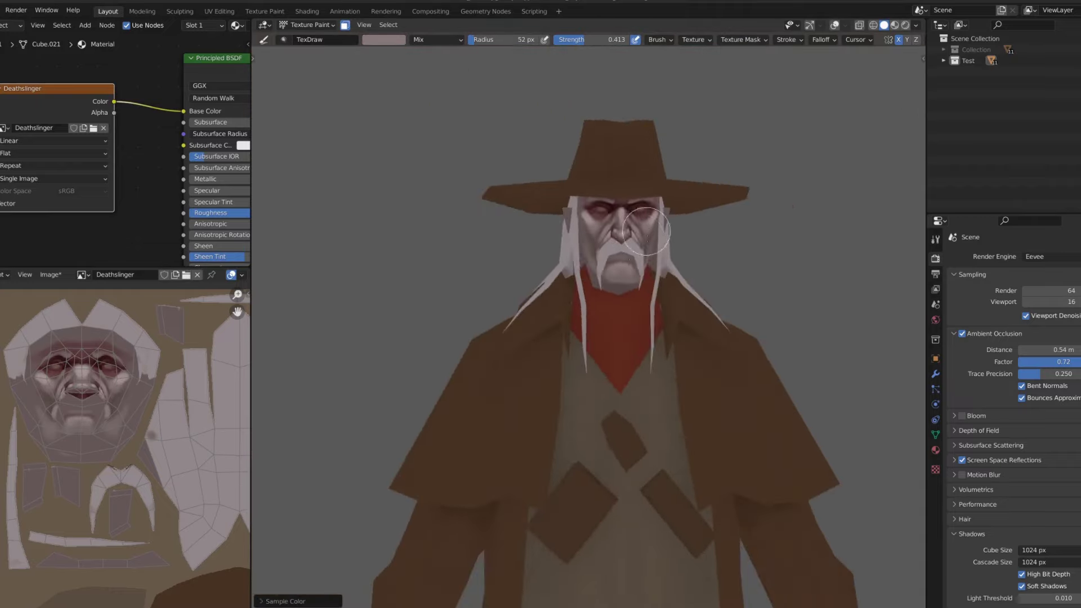
{"action": "scroll", "coordinate": [636, 200], "scroll_direction": "up", "scroll_amount": 5}
{"action": "scroll", "coordinate": [637, 200], "scroll_direction": "up", "scroll_amount": 3}
{"action": "key", "text": "s"}
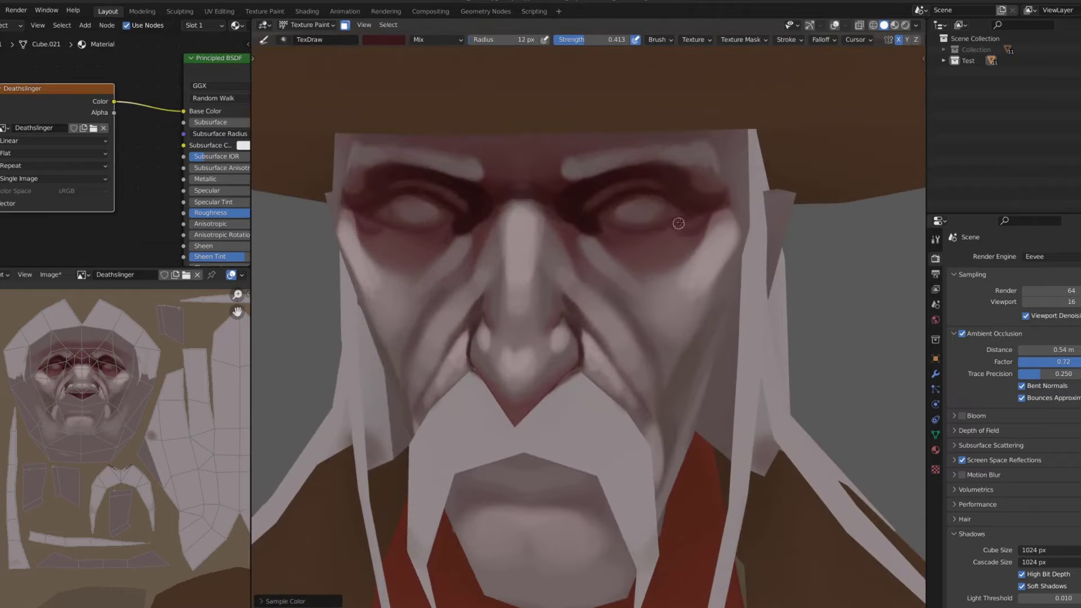
{"action": "left_click_drag", "start_coordinate": [664, 248], "coordinate": [696, 228]}
Blend a light grey skin tone across the cheek with a 49 px brush
{"action": "key", "text": "s"}
{"action": "key", "text": "f"}
{"action": "left_click", "coordinate": [700, 277]}
{"action": "left_click_drag", "start_coordinate": [653, 293], "coordinate": [625, 309]}
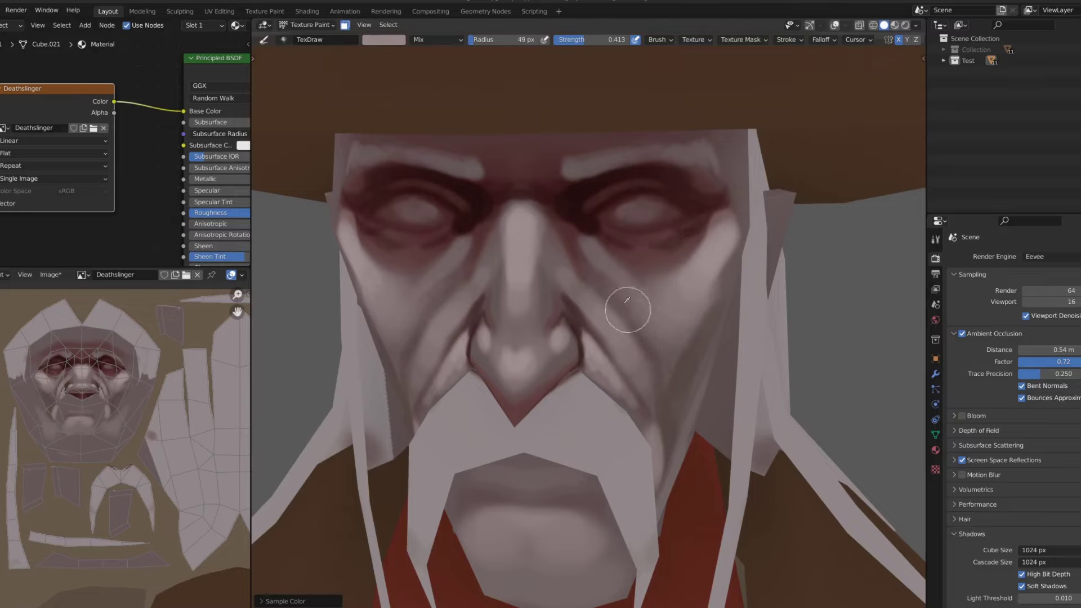
{"action": "middle_click_drag", "start_coordinate": [625, 309], "coordinate": [603, 260]}
{"action": "key", "text": "s"}
{"action": "key", "text": "f"}
{"action": "left_click", "coordinate": [579, 218]}
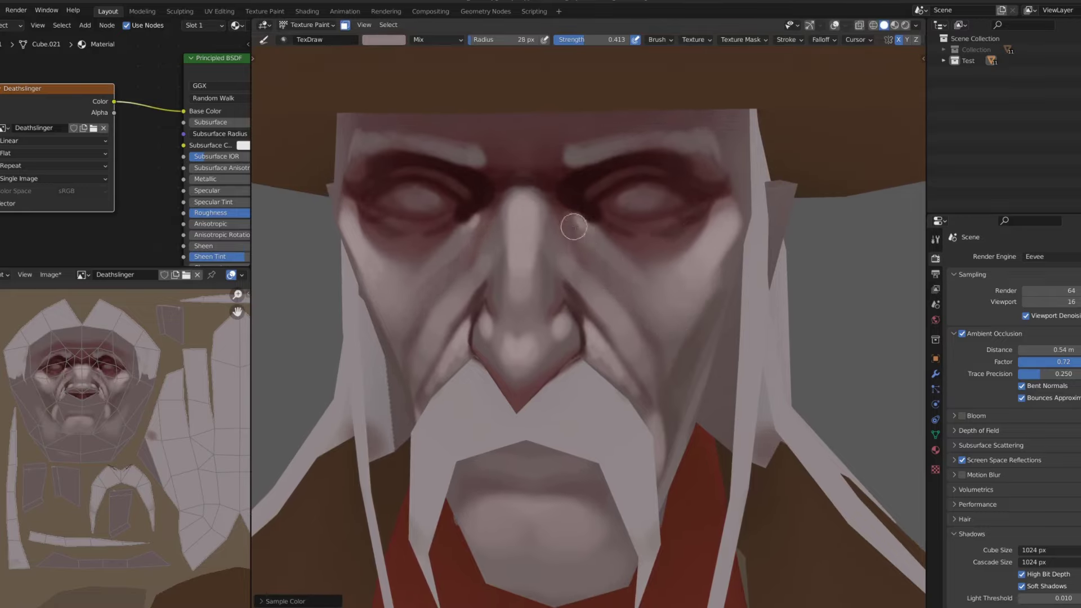
Paint fine dark red brow wrinkles with an 18 px brush
{"action": "middle_click_drag", "start_coordinate": [573, 227], "coordinate": [572, 217]}
{"action": "key", "text": "f"}
{"action": "left_click", "coordinate": [580, 225]}
{"action": "key", "text": "s"}
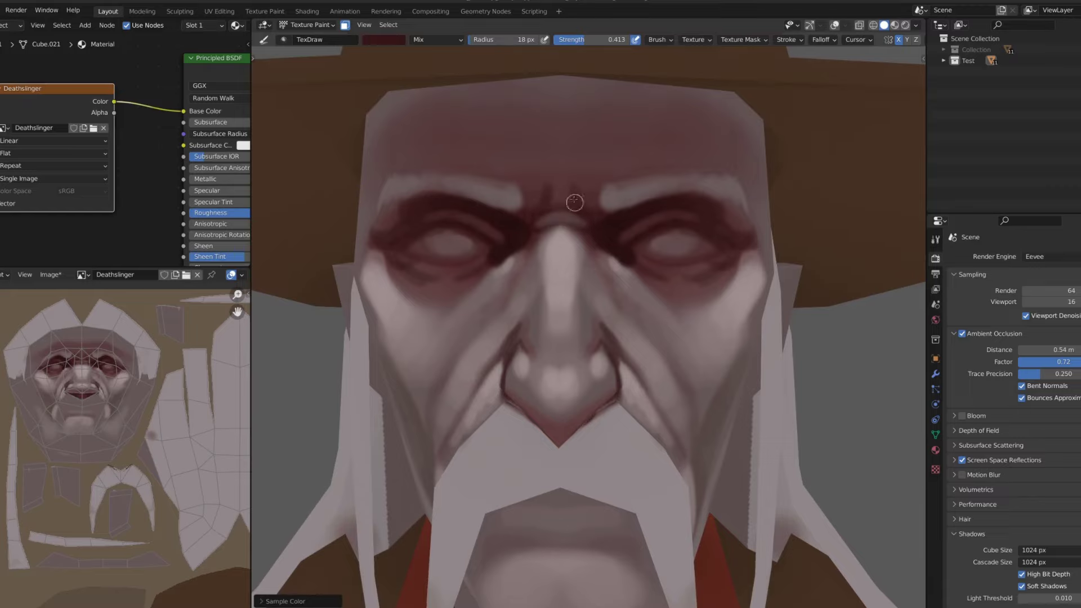
{"action": "key", "text": "s"}
{"action": "scroll", "coordinate": [627, 169], "scroll_direction": "down", "scroll_amount": 3}
{"action": "middle_click_drag", "start_coordinate": [627, 169], "coordinate": [592, 362]}
Set the brush radius to 30 px and switch the head into Edit Mode
{"action": "key", "text": "f"}
{"action": "left_click", "coordinate": [592, 362]}
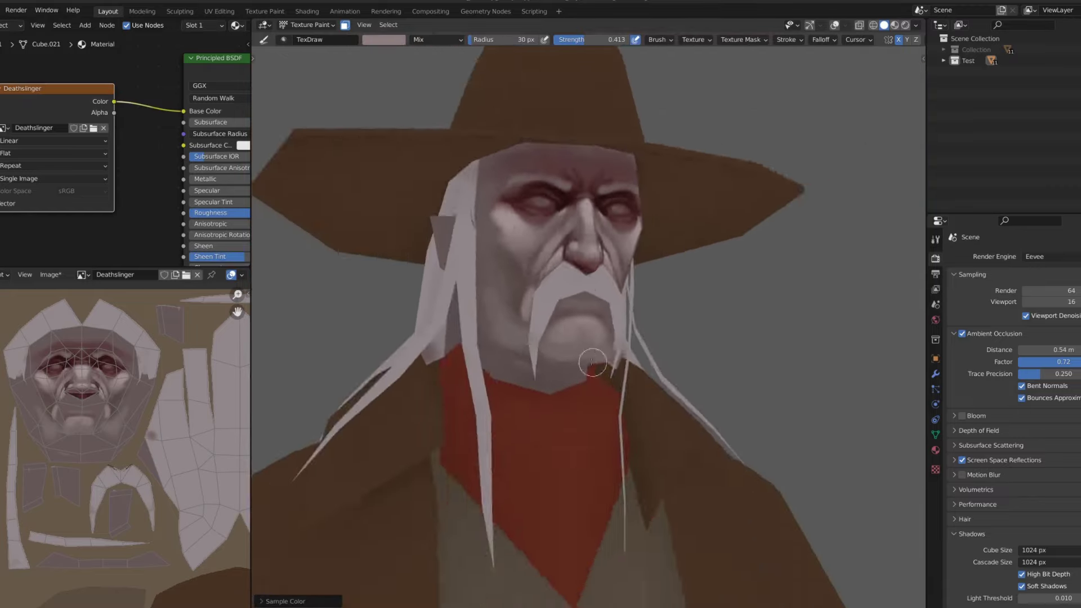
{"action": "scroll", "coordinate": [592, 362], "scroll_direction": "down", "scroll_amount": 3}
{"action": "scroll", "coordinate": [655, 299], "scroll_direction": "up", "scroll_amount": 5}
{"action": "key", "text": "Tab"}
Return the head to Texture Paint mode and set the brush strength to 0.666
{"action": "key", "text": "ctrl+Tab"}
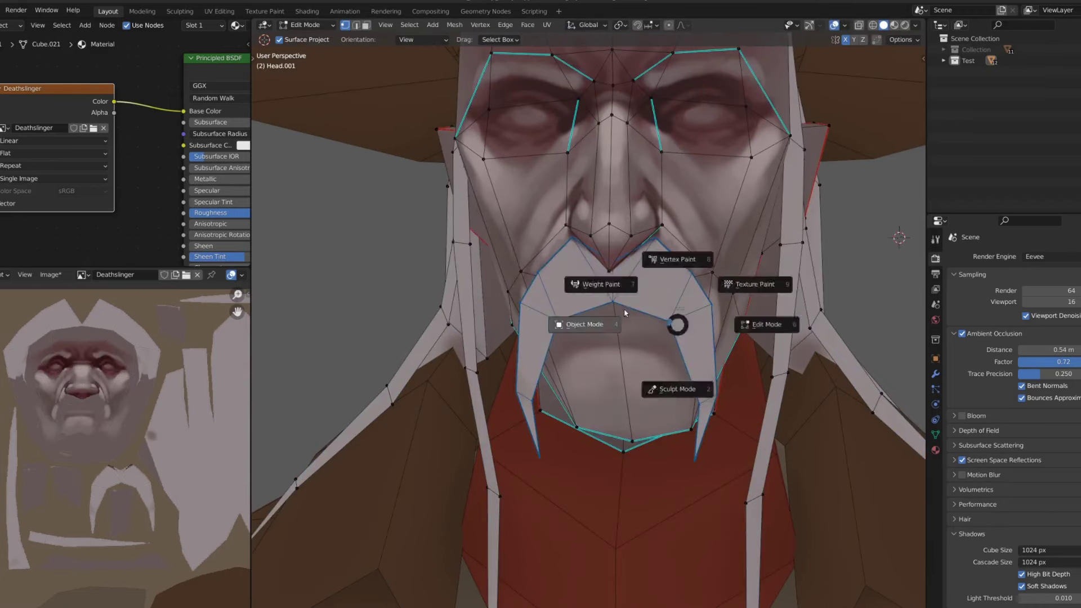
{"action": "left_click", "coordinate": [624, 309]}
{"action": "key", "text": "ctrl+Tab"}
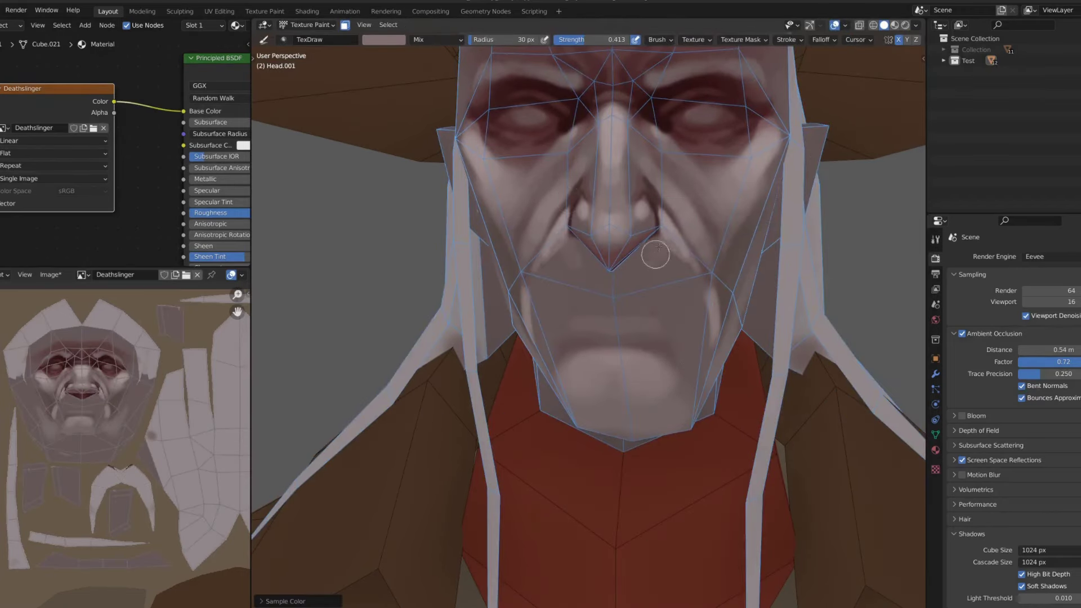
{"action": "scroll", "coordinate": [675, 259], "scroll_direction": "up", "scroll_amount": 3}
{"action": "key", "text": "shift+f"}
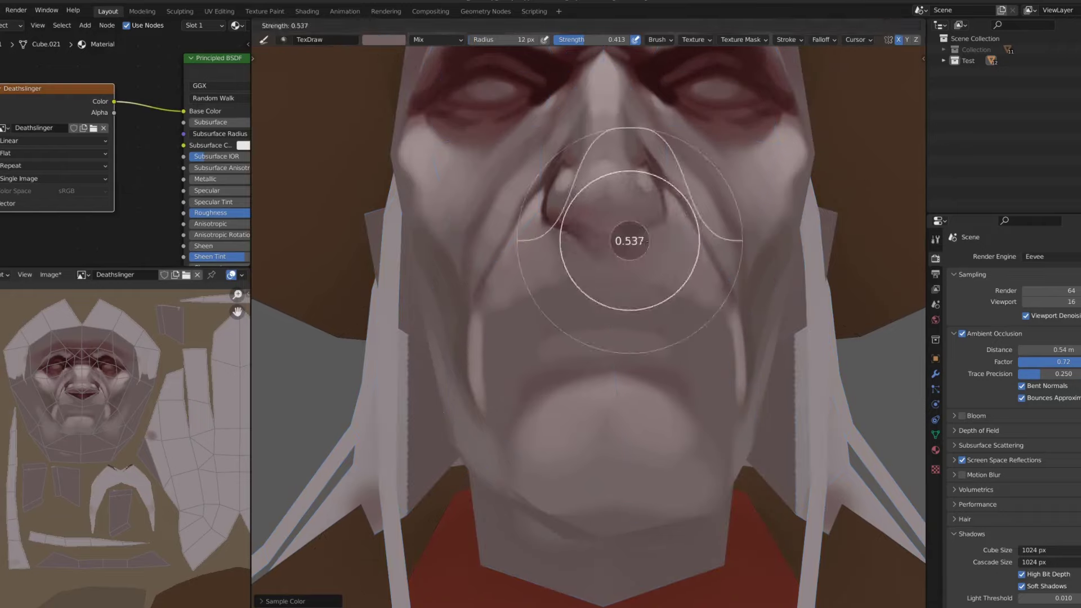
{"action": "left_click", "coordinate": [630, 326]}
Paint dark red nostrils under the nose tip
{"action": "key", "text": "s"}
{"action": "left_click_drag", "start_coordinate": [591, 256], "coordinate": [612, 266]}
{"action": "key", "text": "s"}
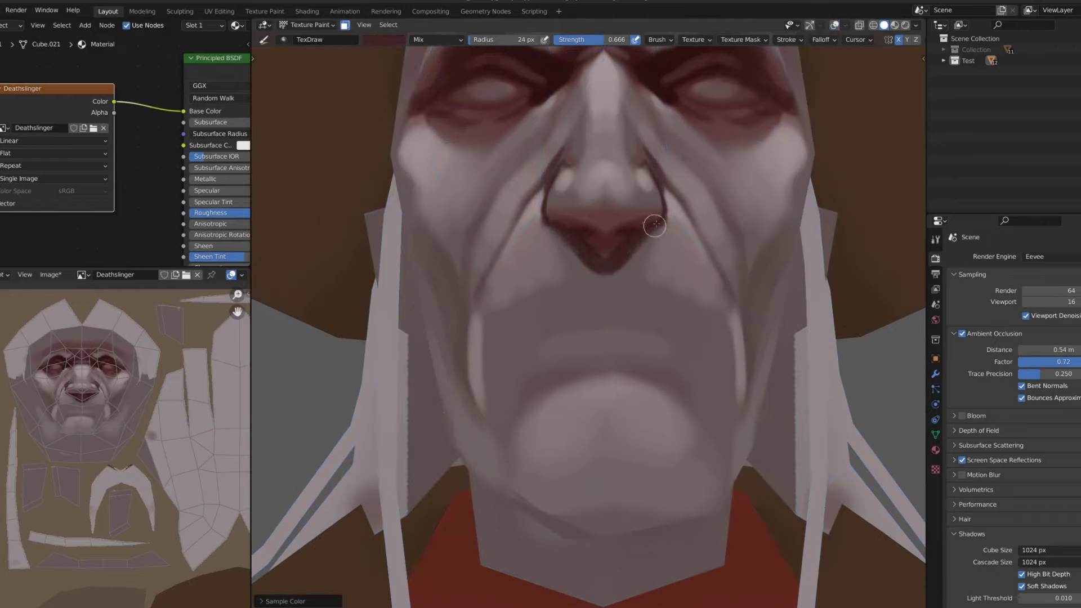
{"action": "scroll", "coordinate": [661, 225], "scroll_direction": "down", "scroll_amount": 3}
{"action": "scroll", "coordinate": [654, 237], "scroll_direction": "up", "scroll_amount": 2}
{"action": "scroll", "coordinate": [655, 237], "scroll_direction": "down", "scroll_amount": 1}
{"action": "key", "text": "x"}
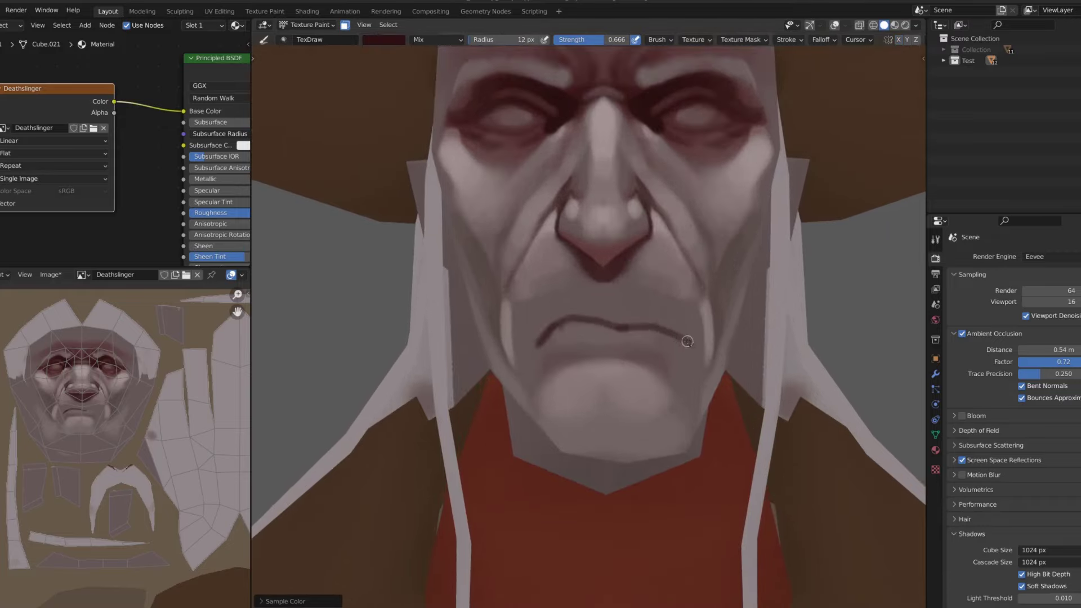
Paint a darker shadow on the cheek below the nose
{"action": "middle_click_drag", "start_coordinate": [686, 341], "coordinate": [558, 352]}
{"action": "key", "text": "x"}
{"action": "middle_click_drag", "start_coordinate": [687, 339], "coordinate": [697, 344]}
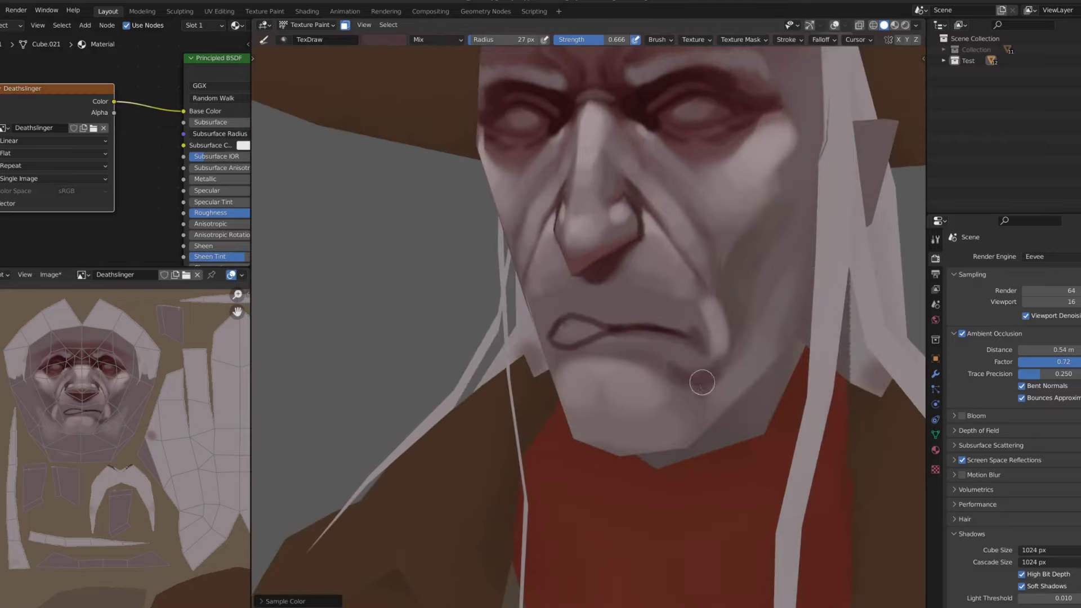
{"action": "key", "text": "KP_1"}
{"action": "scroll", "coordinate": [620, 317], "scroll_direction": "up", "scroll_amount": 4}
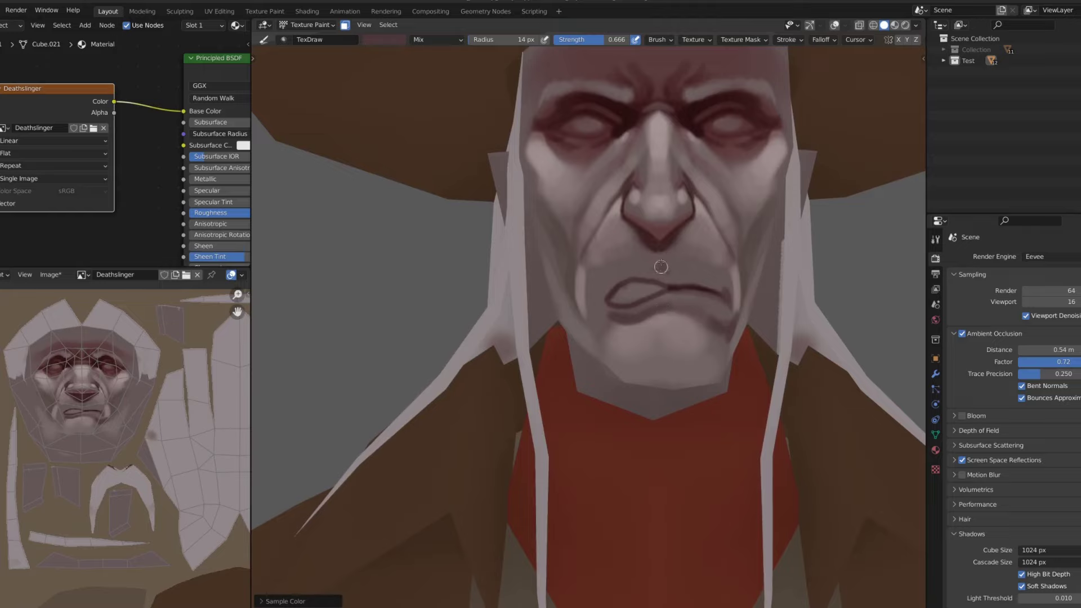
{"action": "key", "text": "s"}
{"action": "middle_click_drag", "start_coordinate": [603, 244], "coordinate": [577, 281]}
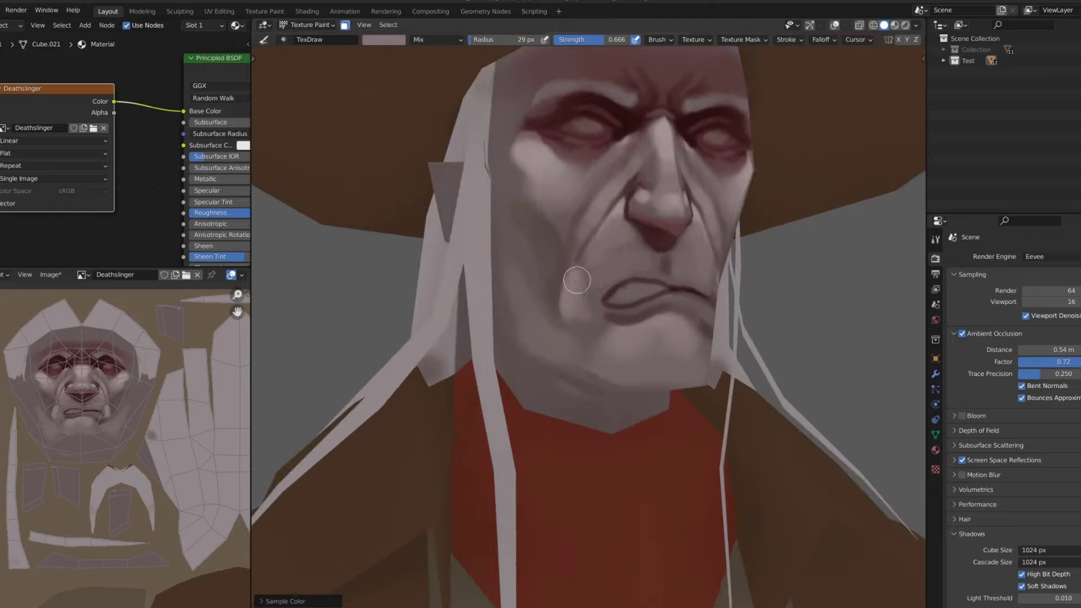
{"action": "key", "text": "s"}
{"action": "left_click_drag", "start_coordinate": [586, 327], "coordinate": [566, 291]}
Sample dark red from the eye area and frame the mouth from the front
{"action": "middle_click_drag", "start_coordinate": [596, 263], "coordinate": [569, 186]}
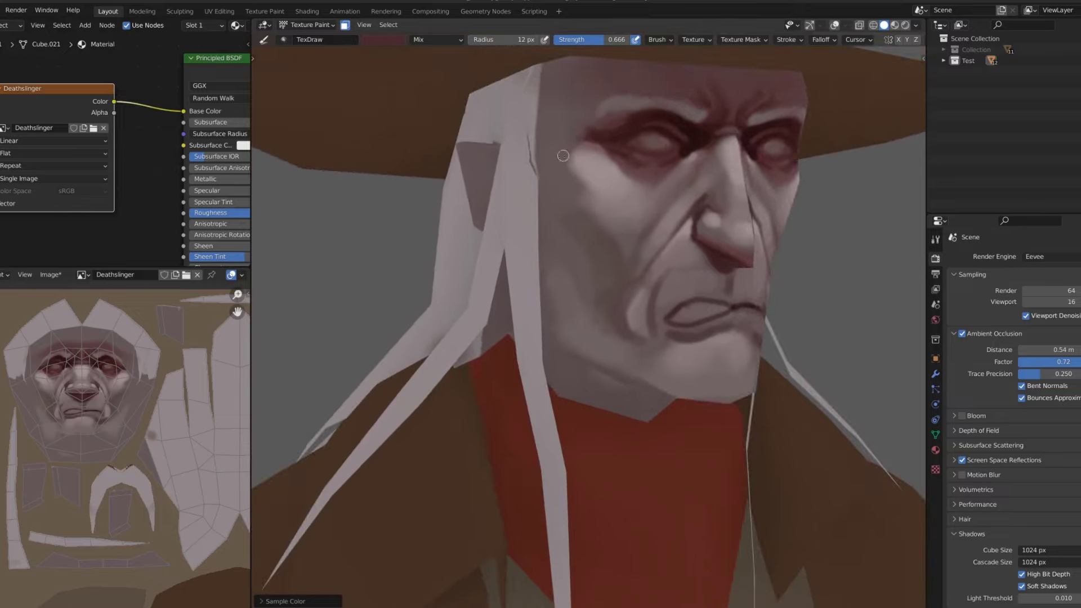
{"action": "scroll", "coordinate": [569, 186], "scroll_direction": "down", "scroll_amount": 3}
{"action": "scroll", "coordinate": [692, 134], "scroll_direction": "up", "scroll_amount": 4}
{"action": "key", "text": "s"}
{"action": "middle_click_drag", "start_coordinate": [689, 139], "coordinate": [609, 326]}
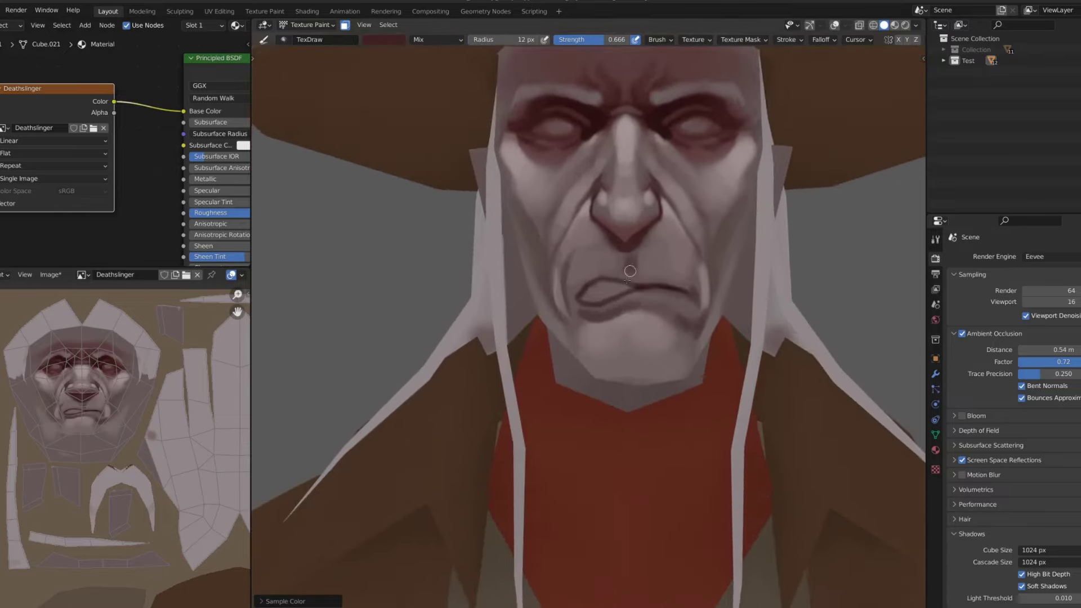
{"action": "scroll", "coordinate": [609, 325], "scroll_direction": "up", "scroll_amount": 2}
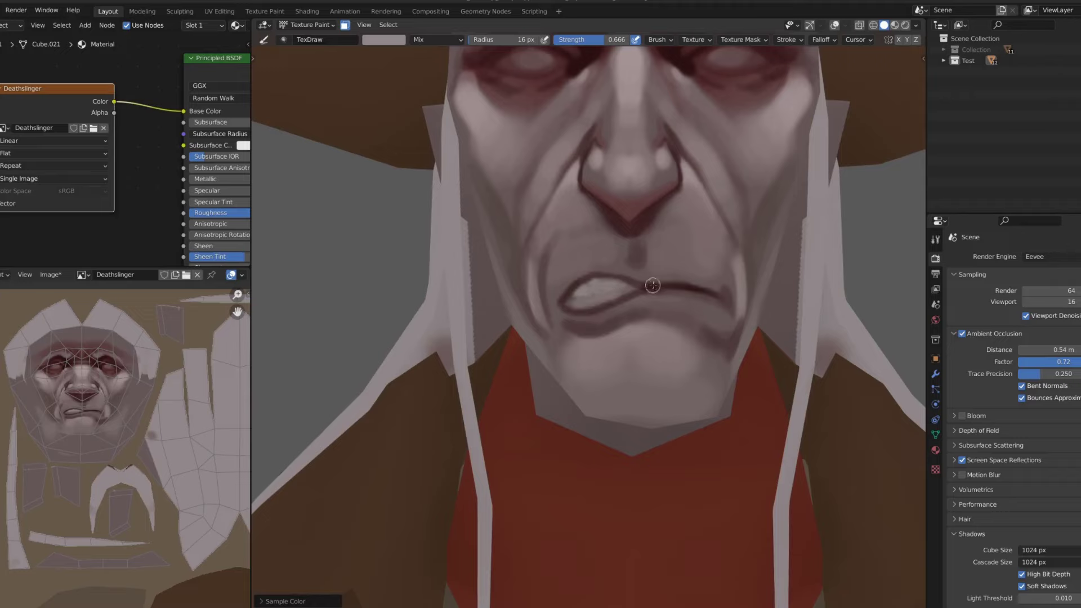
Unhide the Head.002 mustache mesh in the Test collection and zoom around the eyes
{"action": "left_click", "coordinate": [943, 61]}
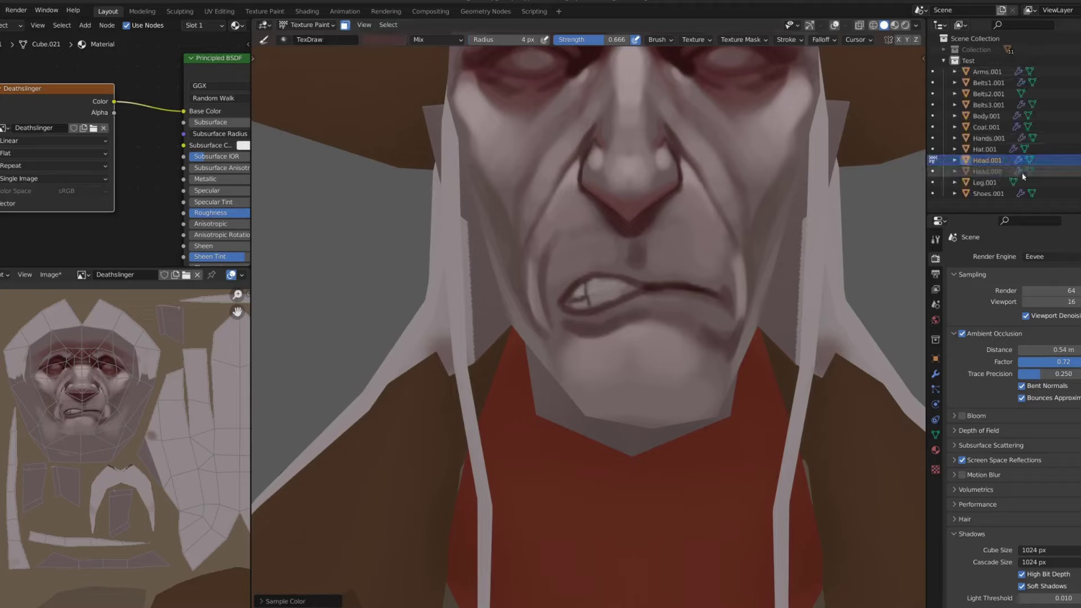
{"action": "key", "text": "alt+h"}
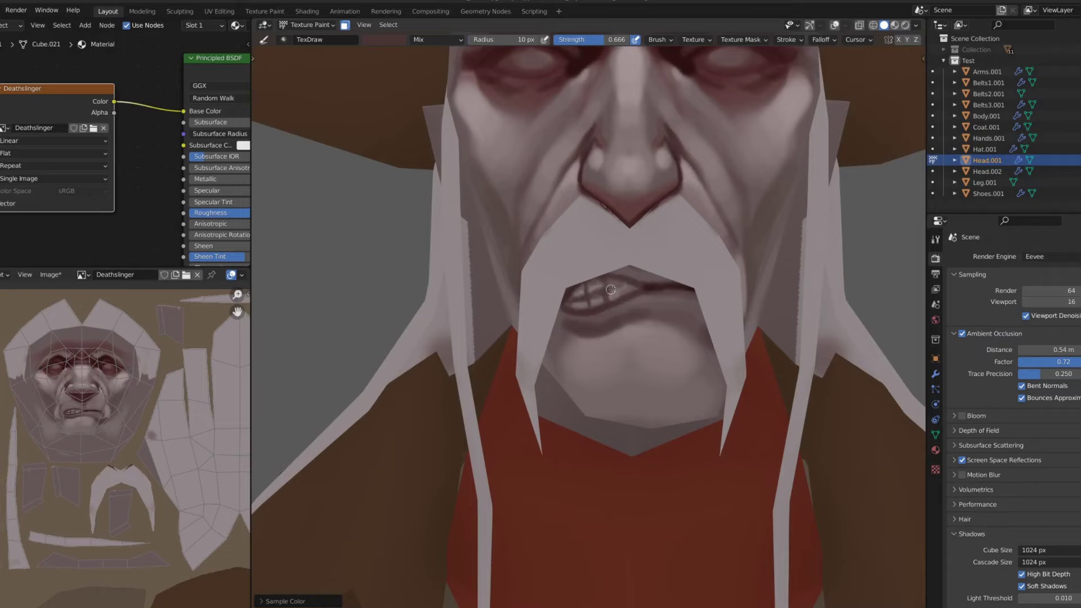
{"action": "scroll", "coordinate": [611, 289], "scroll_direction": "down", "scroll_amount": 5}
{"action": "scroll", "coordinate": [856, 59], "scroll_direction": "up", "scroll_amount": 4}
{"action": "scroll", "coordinate": [857, 58], "scroll_direction": "up", "scroll_amount": 2}
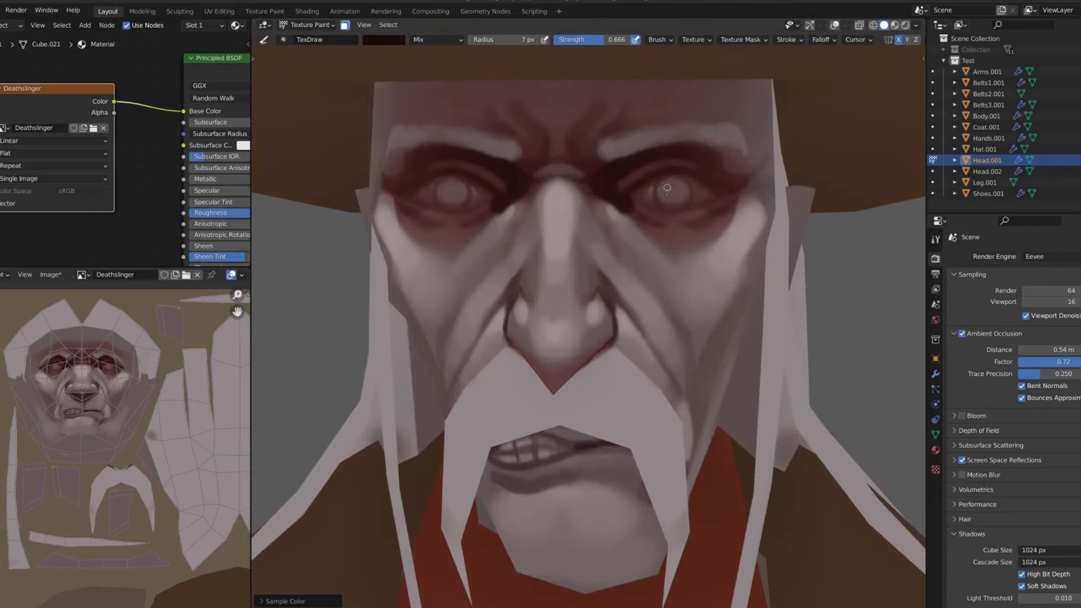
{"action": "scroll", "coordinate": [675, 176], "scroll_direction": "down", "scroll_amount": 3}
{"action": "scroll", "coordinate": [675, 176], "scroll_direction": "down", "scroll_amount": 2}
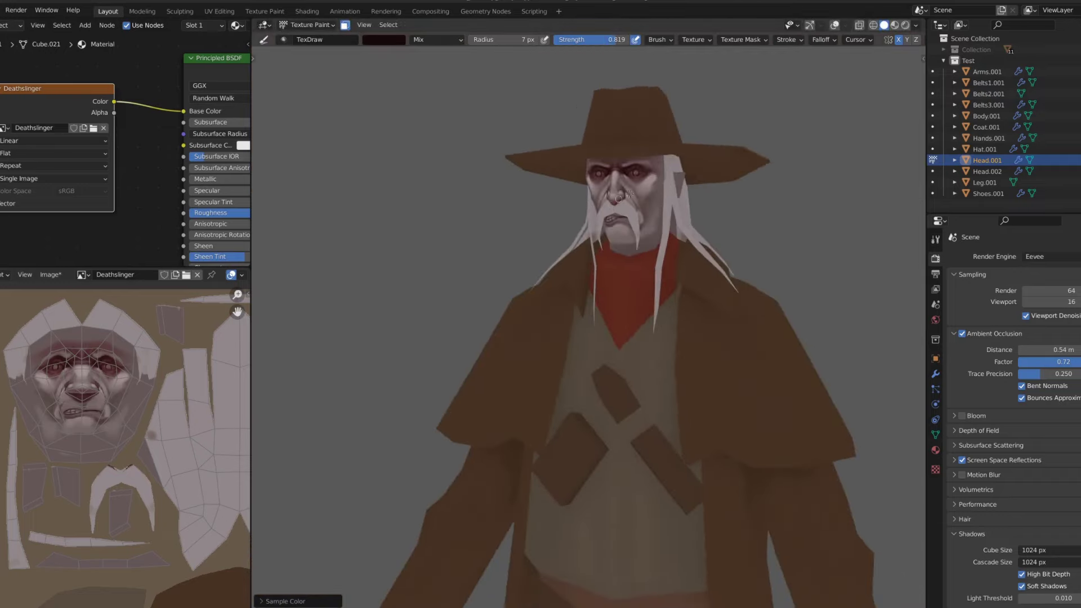
{"action": "scroll", "coordinate": [631, 221], "scroll_direction": "up", "scroll_amount": 4}
{"action": "scroll", "coordinate": [631, 221], "scroll_direction": "up", "scroll_amount": 2}
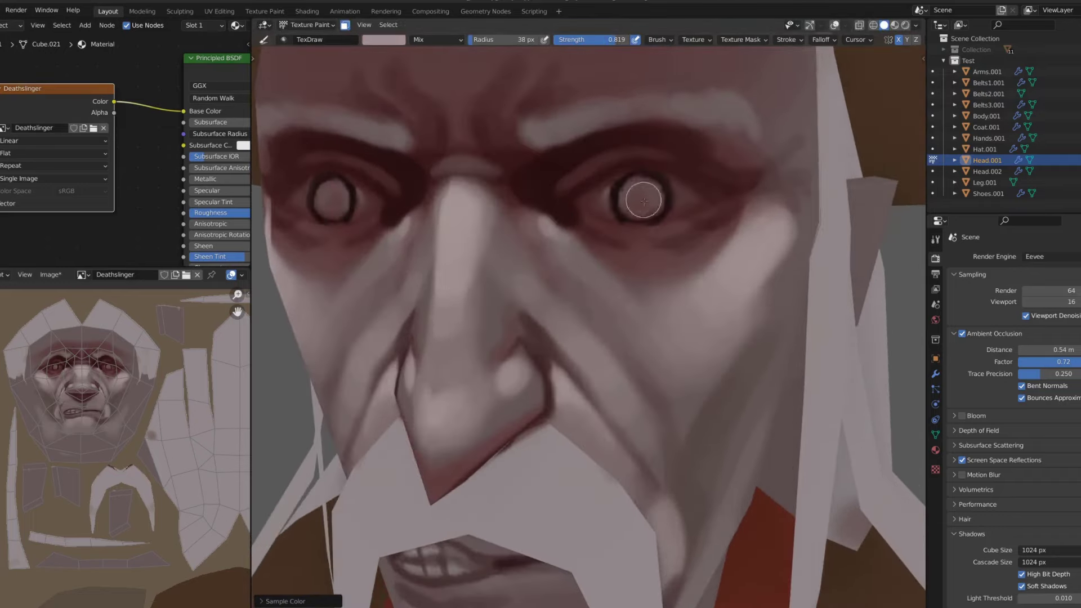
{"action": "scroll", "coordinate": [641, 196], "scroll_direction": "down", "scroll_amount": 5}
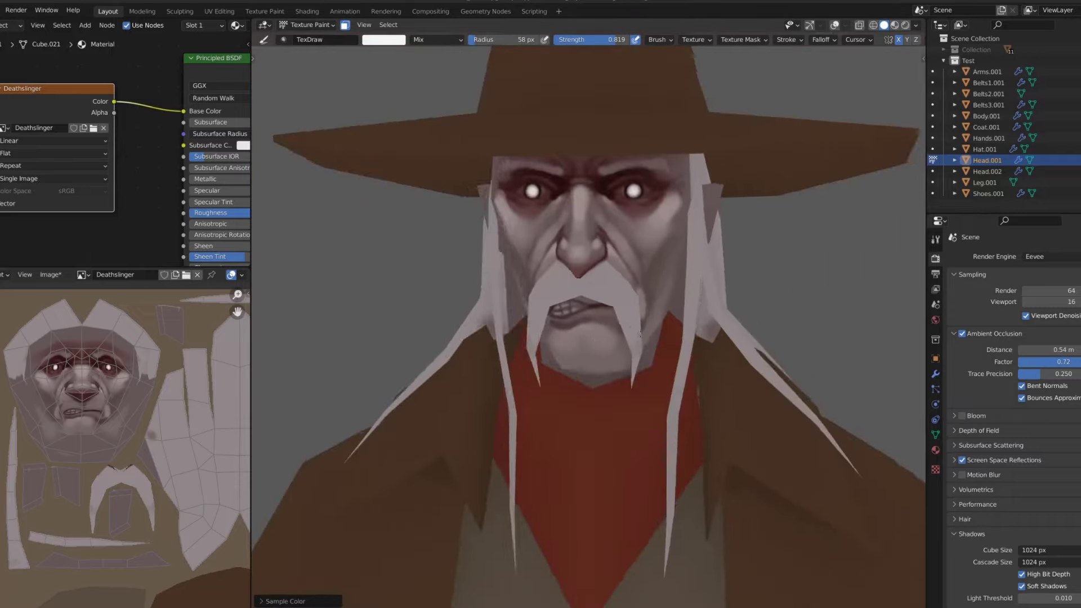
{"action": "scroll", "coordinate": [634, 192], "scroll_direction": "down", "scroll_amount": 5}
Switch to the Smear brush and soften the white eye glow
{"action": "scroll", "coordinate": [641, 282], "scroll_direction": "up", "scroll_amount": 5}
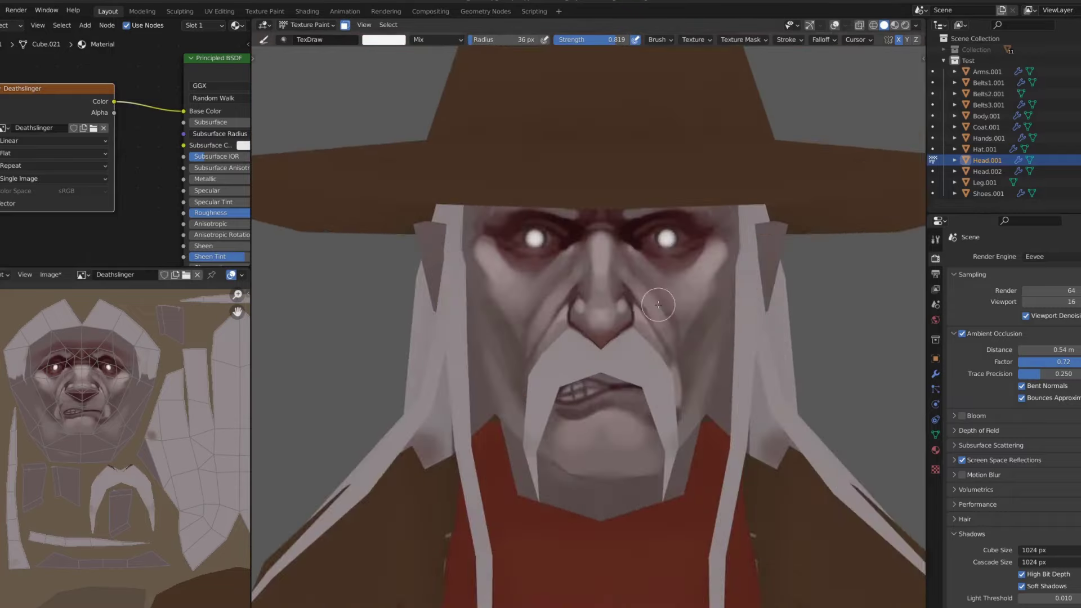
{"action": "middle_click_drag", "start_coordinate": [652, 302], "coordinate": [620, 271]}
{"action": "scroll", "coordinate": [592, 242], "scroll_direction": "up", "scroll_amount": 2}
{"action": "key", "text": "shift+space"}
{"action": "left_click", "coordinate": [591, 247]}
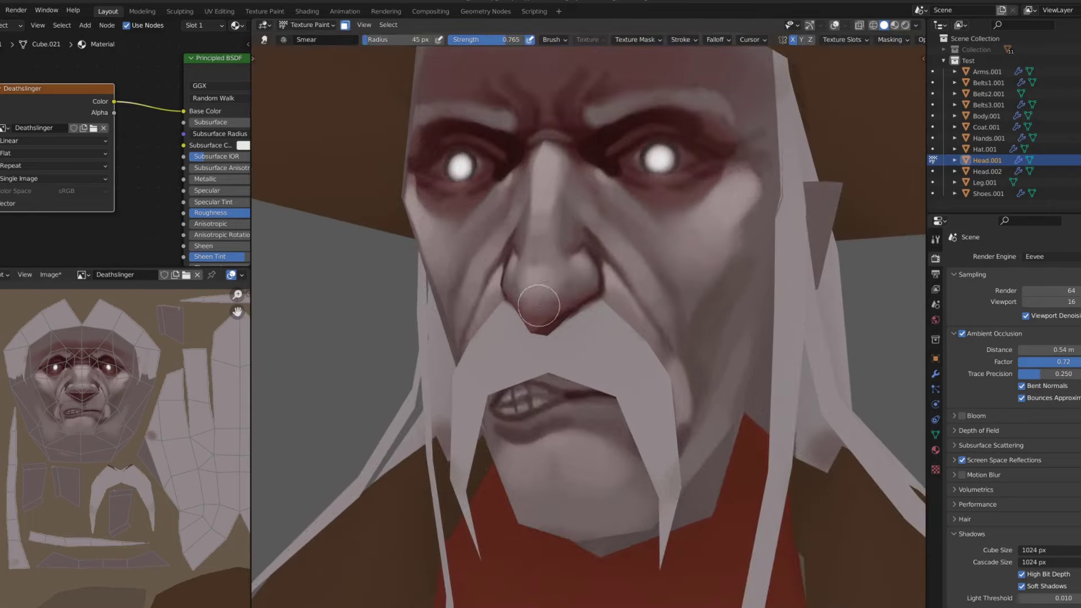
{"action": "middle_click_drag", "start_coordinate": [563, 236], "coordinate": [539, 230]}
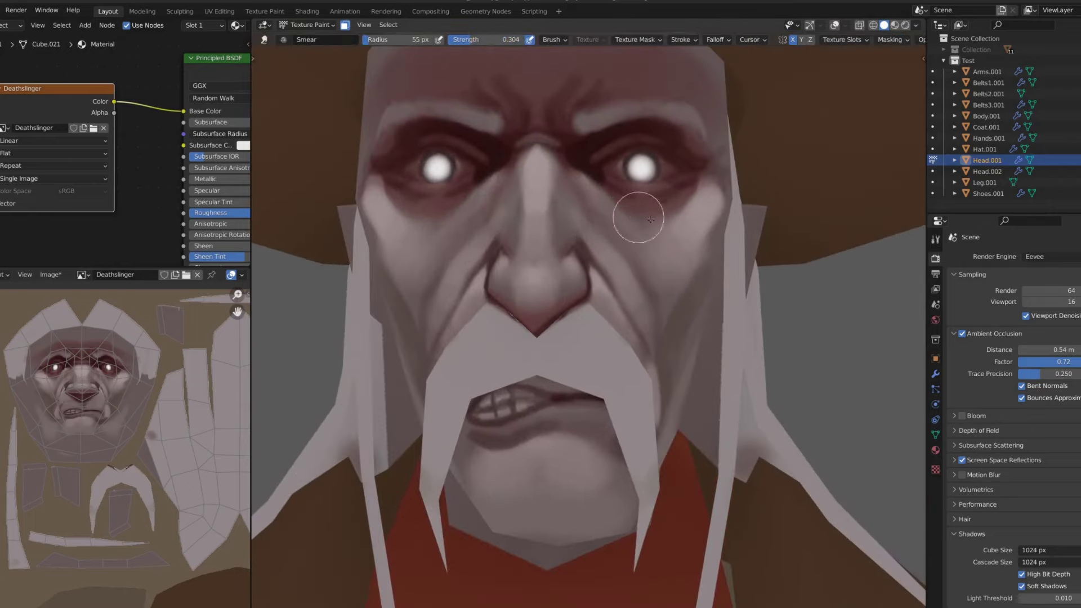
Resize the Smear brush, settling on 40 px, and keep smudging the face shading
{"action": "key", "text": "f"}
{"action": "left_click", "coordinate": [745, 224]}
{"action": "middle_click_drag", "start_coordinate": [639, 217], "coordinate": [745, 224]}
{"action": "key", "text": "f"}
{"action": "left_click", "coordinate": [647, 343]}
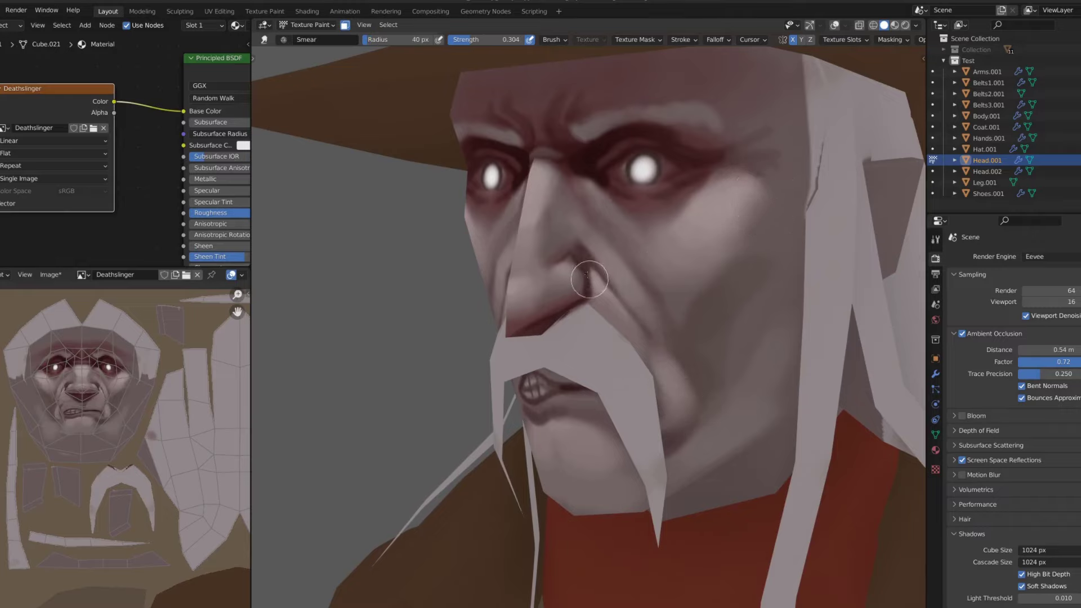
{"action": "mouse_move", "coordinate": [597, 287]}
{"action": "middle_mouse_down"}
{"action": "mouse_move", "coordinate": [507, 243]}
{"action": "mouse_move", "coordinate": [548, 304]}
{"action": "middle_mouse_up"}
Switch back to the TexDraw brush and sample a colour from the face
{"action": "scroll", "coordinate": [519, 236], "scroll_direction": "down", "scroll_amount": 4}
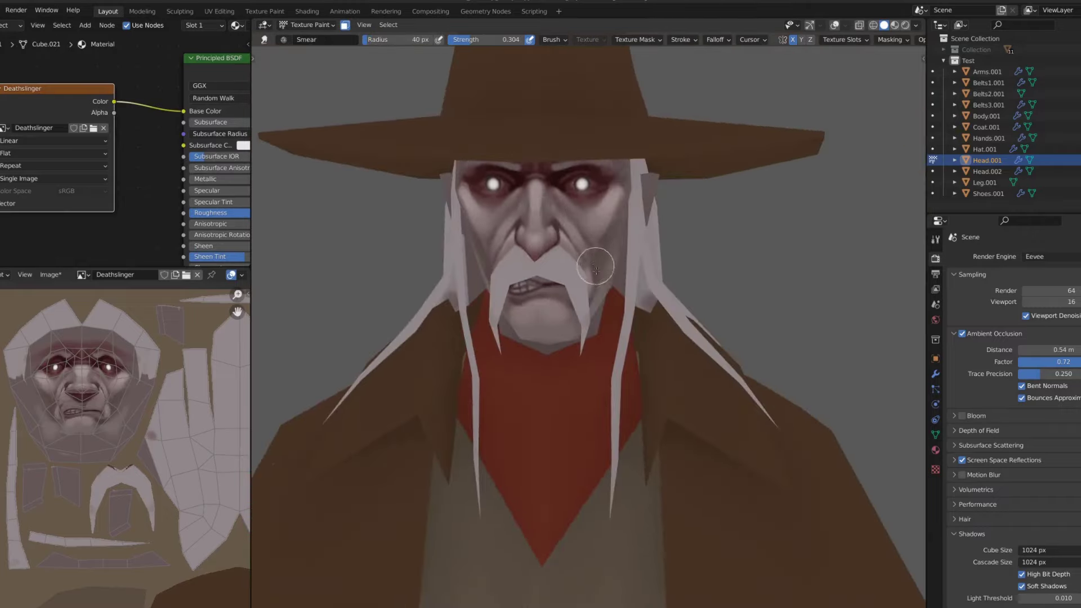
{"action": "scroll", "coordinate": [595, 271], "scroll_direction": "down", "scroll_amount": 3}
{"action": "scroll", "coordinate": [580, 387], "scroll_direction": "down", "scroll_amount": 3}
{"action": "scroll", "coordinate": [644, 285], "scroll_direction": "up", "scroll_amount": 4}
{"action": "scroll", "coordinate": [580, 294], "scroll_direction": "up", "scroll_amount": 3}
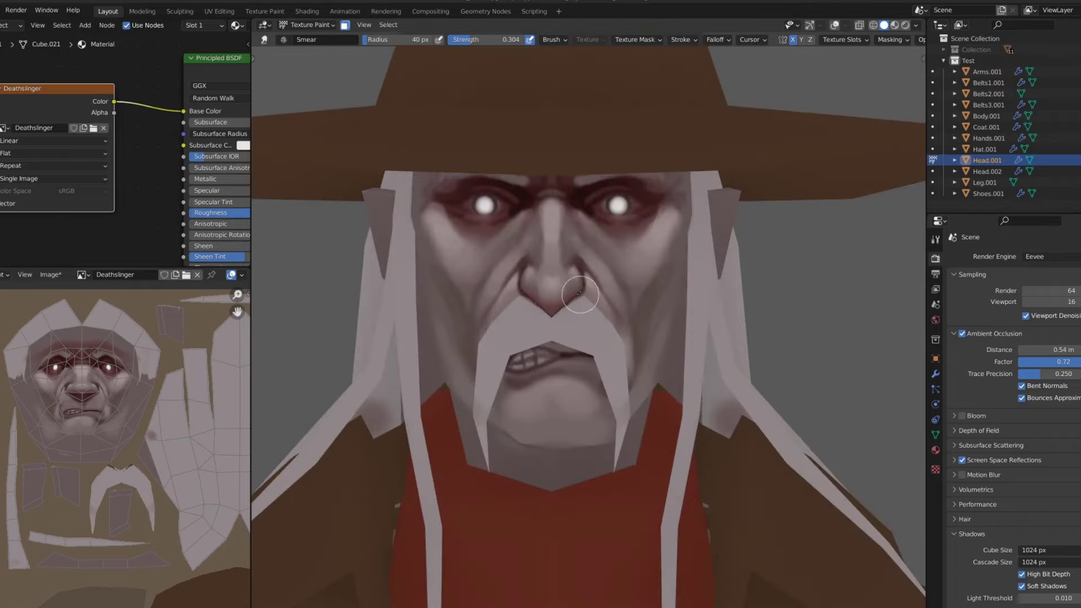
{"action": "scroll", "coordinate": [557, 189], "scroll_direction": "up", "scroll_amount": 2}
{"action": "middle_click_drag", "start_coordinate": [552, 204], "coordinate": [564, 178], "text": "shift"}
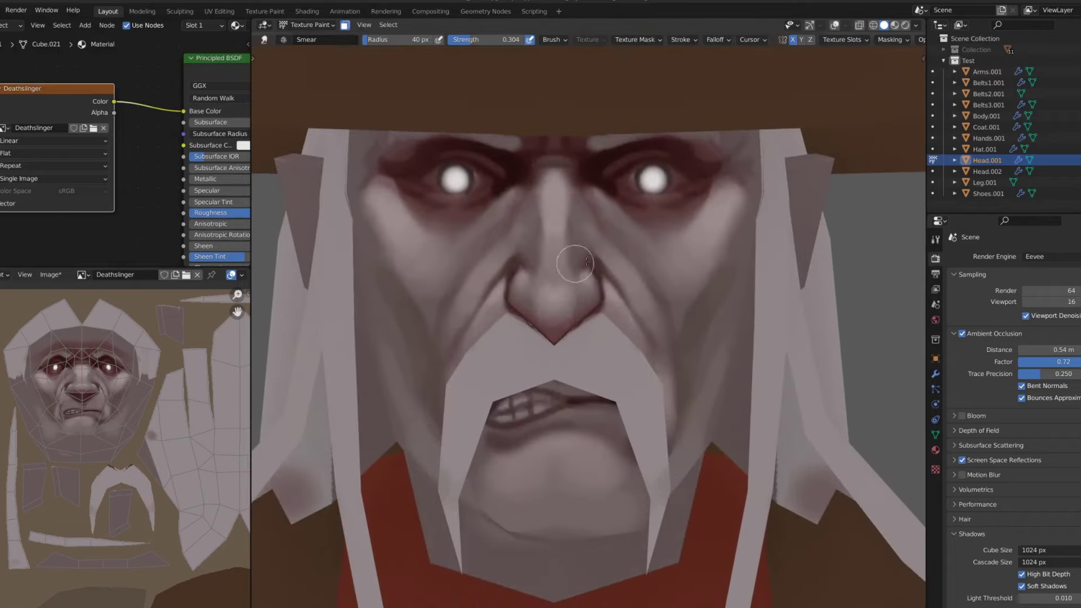
{"action": "key", "text": "d"}
{"action": "key", "text": "s"}
{"action": "left_click", "coordinate": [383, 40]}
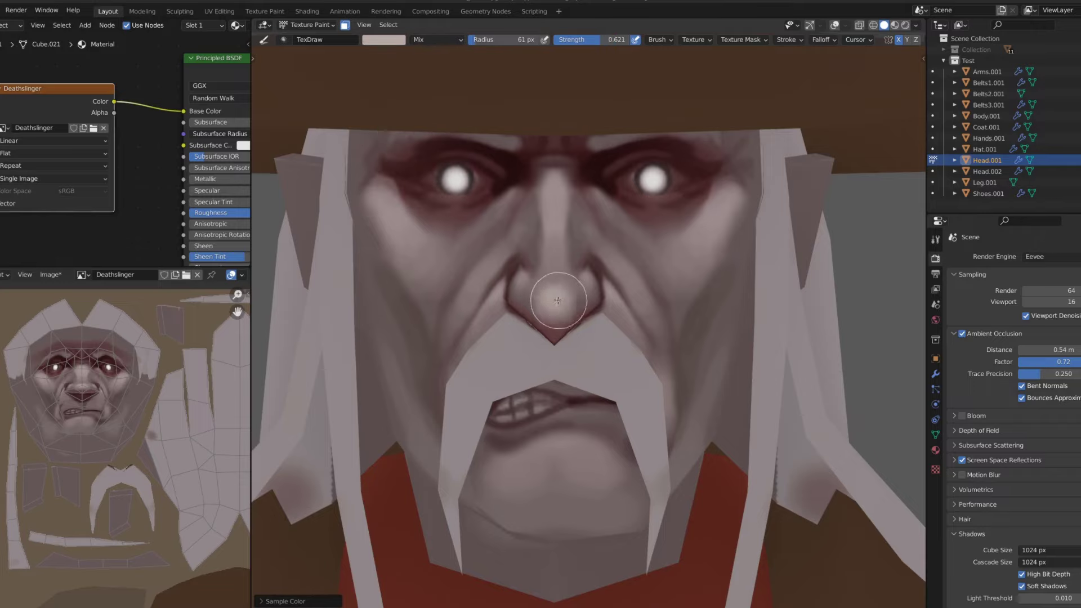
Lower the brush strength and sample dark red from the face
{"action": "middle_click_drag", "start_coordinate": [557, 300], "coordinate": [579, 193]}
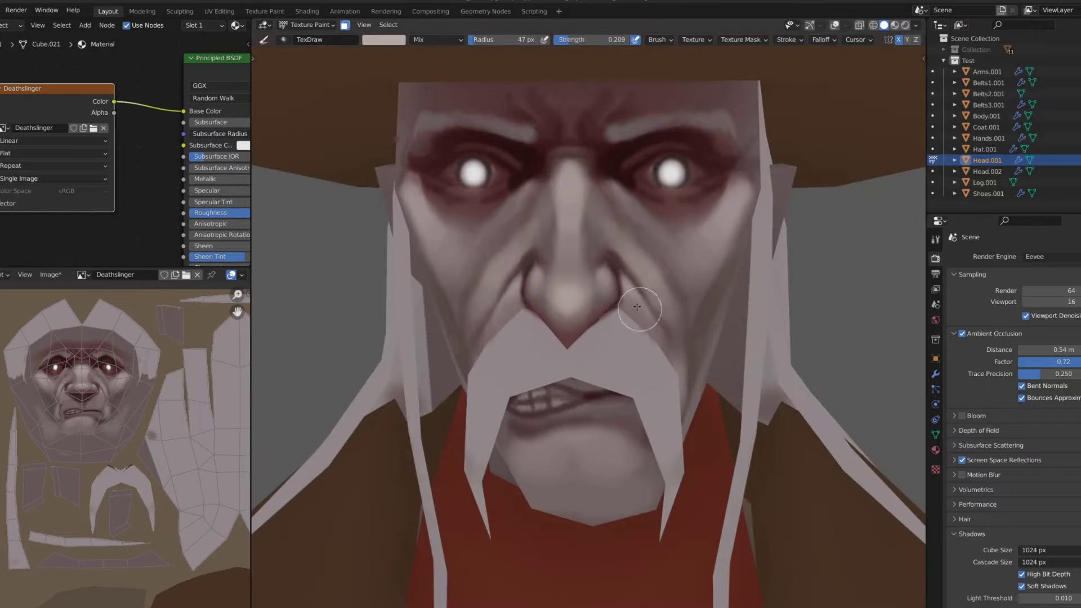
{"action": "scroll", "coordinate": [637, 307], "scroll_direction": "down", "scroll_amount": 5}
{"action": "scroll", "coordinate": [625, 214], "scroll_direction": "up", "scroll_amount": 1}
{"action": "scroll", "coordinate": [579, 314], "scroll_direction": "down", "scroll_amount": 4}
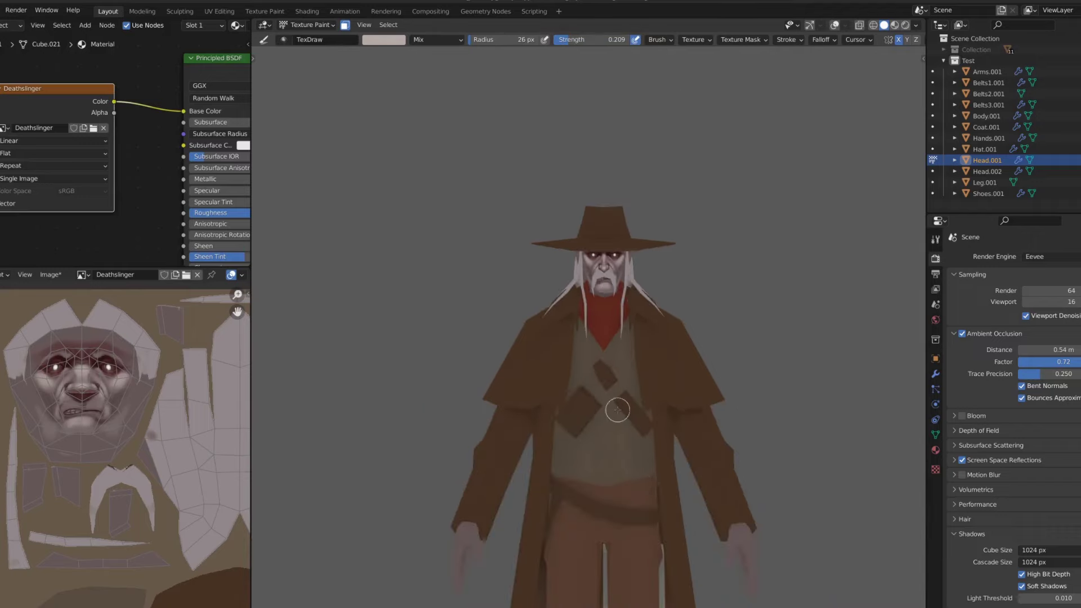
{"action": "scroll", "coordinate": [591, 338], "scroll_direction": "up", "scroll_amount": 1}
{"action": "scroll", "coordinate": [597, 360], "scroll_direction": "up", "scroll_amount": 3}
{"action": "scroll", "coordinate": [599, 368], "scroll_direction": "up", "scroll_amount": 3}
{"action": "key", "text": "s"}
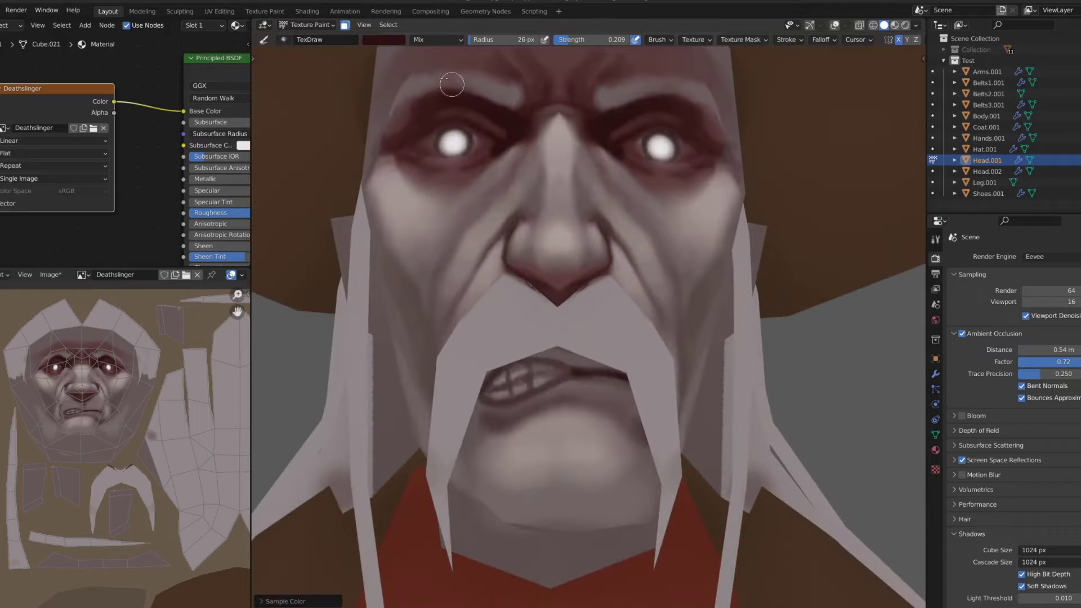
{"action": "right_click", "coordinate": [446, 93]}
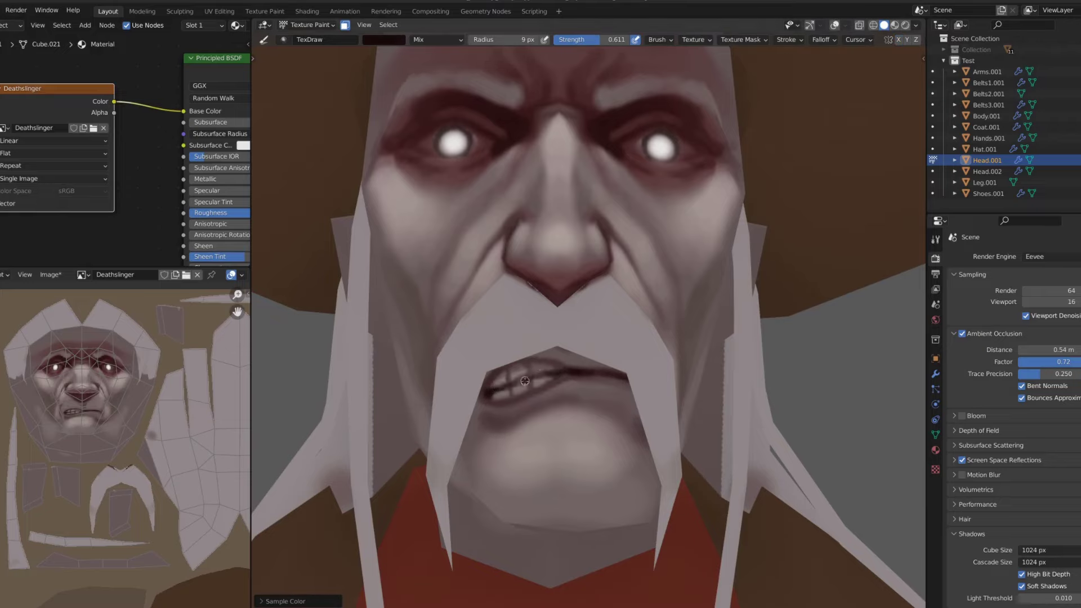
Sample lighter and darker red tones from the skin for the shading
{"action": "scroll", "coordinate": [505, 374], "scroll_direction": "down", "scroll_amount": 5}
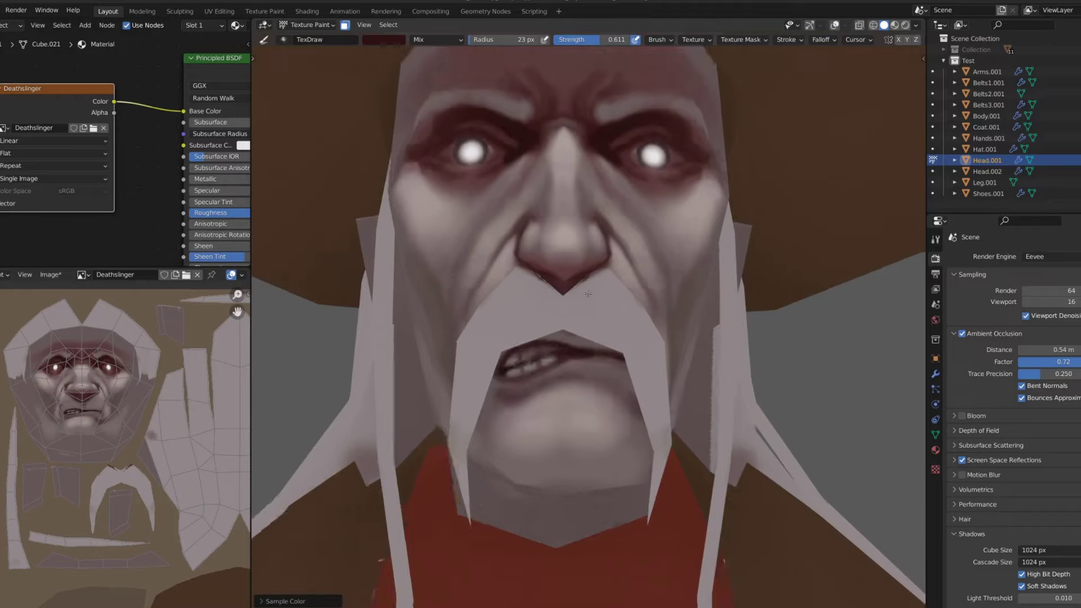
{"action": "scroll", "coordinate": [561, 326], "scroll_direction": "down", "scroll_amount": 3}
{"action": "scroll", "coordinate": [656, 229], "scroll_direction": "down", "scroll_amount": 3}
{"action": "scroll", "coordinate": [572, 214], "scroll_direction": "up", "scroll_amount": 5}
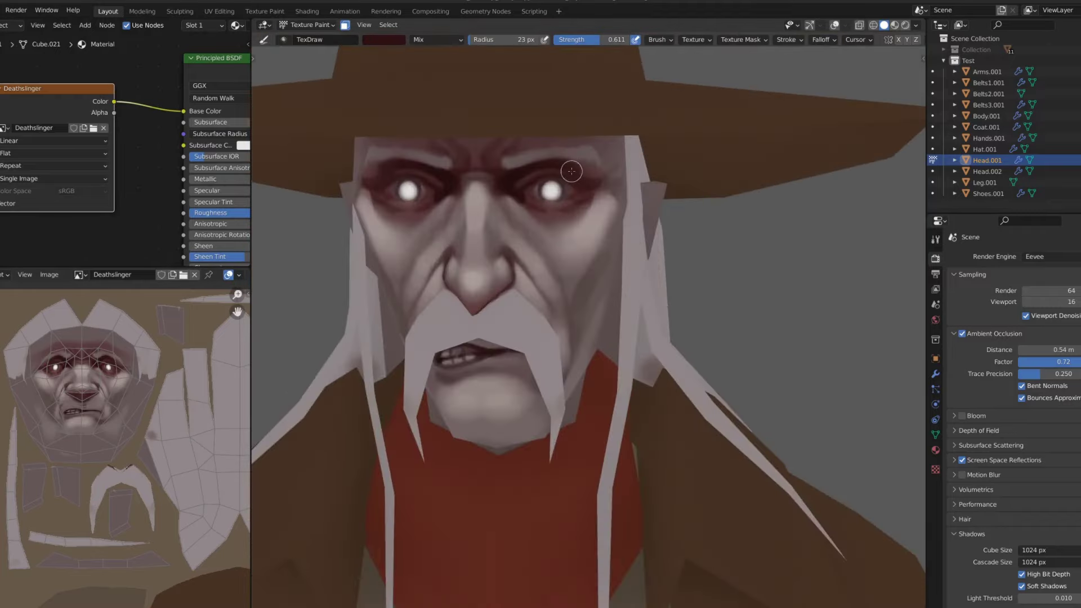
{"action": "scroll", "coordinate": [580, 188], "scroll_direction": "up", "scroll_amount": 2}
{"action": "right_click", "coordinate": [456, 169]}
{"action": "key", "text": "s"}
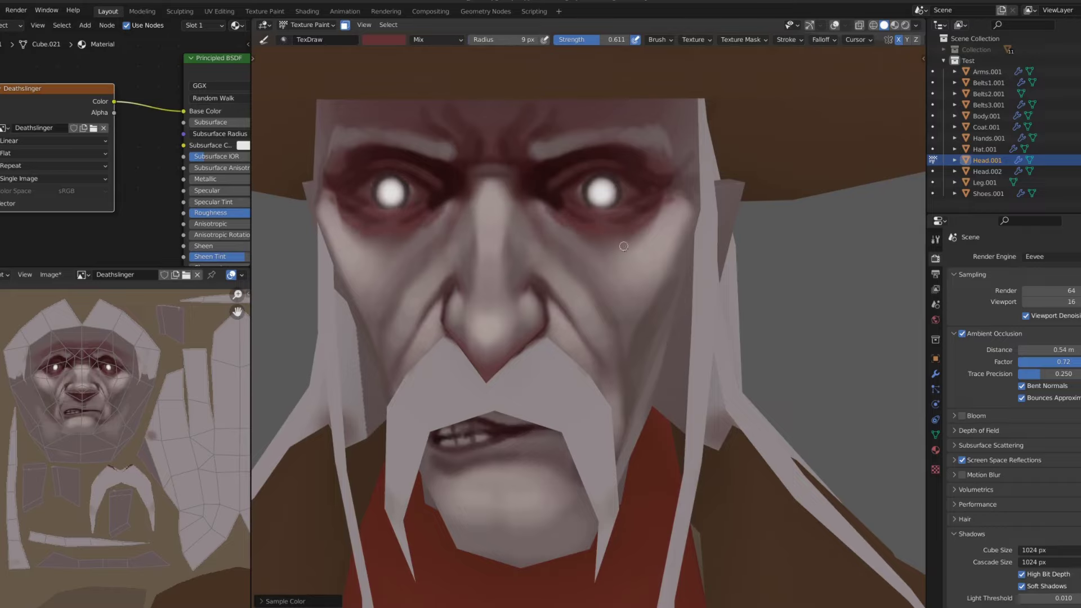
{"action": "scroll", "coordinate": [589, 177], "scroll_direction": "down", "scroll_amount": 4}
{"action": "key", "text": "s"}
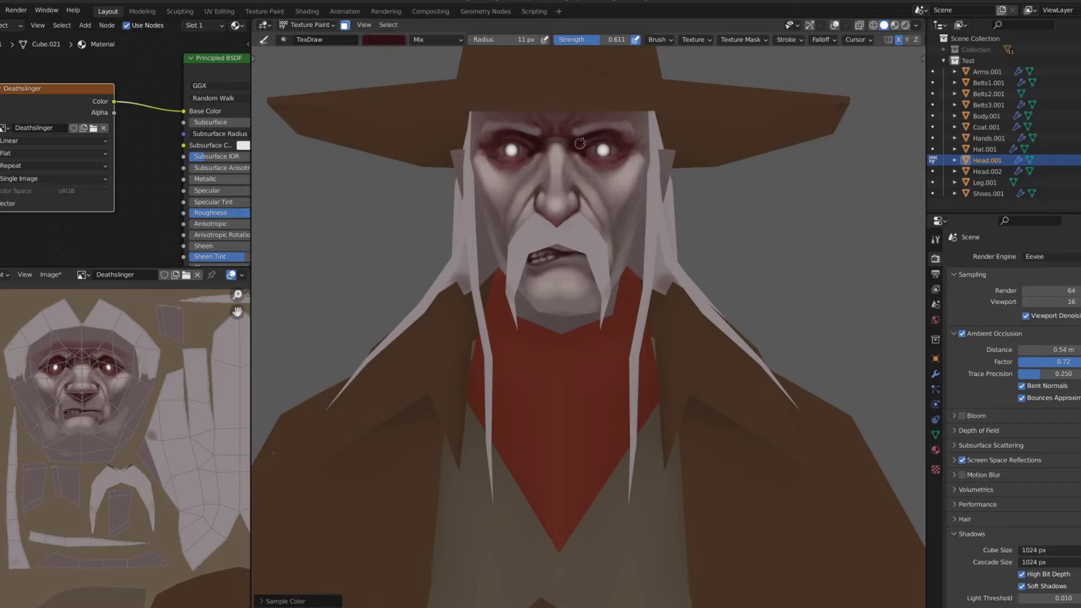
Set the brush colour to a darker brown for the wrinkles
{"action": "scroll", "coordinate": [589, 130], "scroll_direction": "up", "scroll_amount": 3}
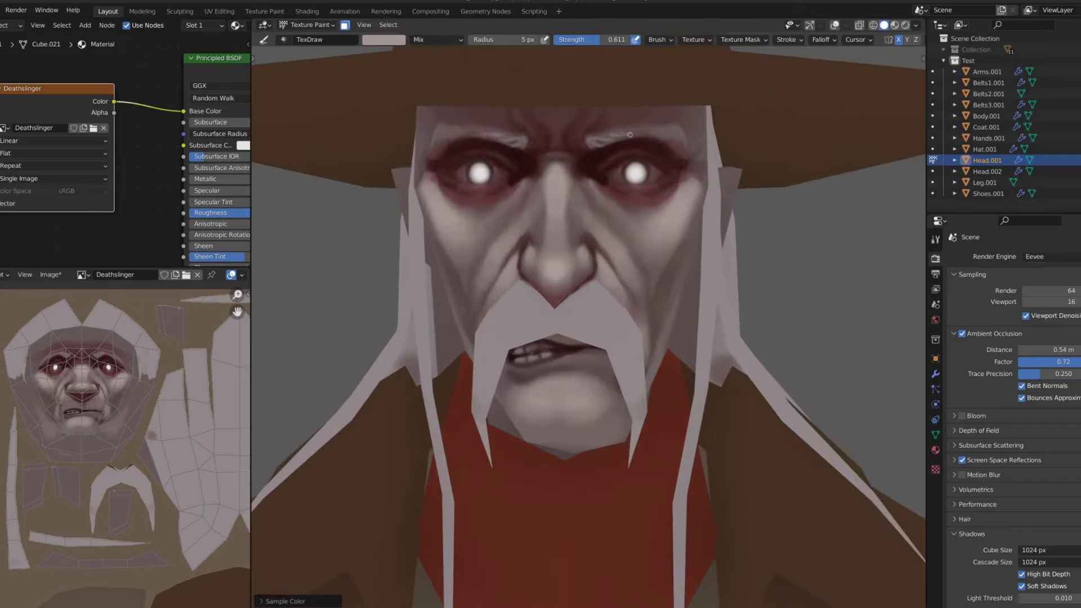
{"action": "mouse_move", "coordinate": [625, 134]}
{"action": "middle_mouse_down"}
{"action": "mouse_move", "coordinate": [682, 141]}
{"action": "mouse_move", "coordinate": [566, 219]}
{"action": "middle_mouse_up"}
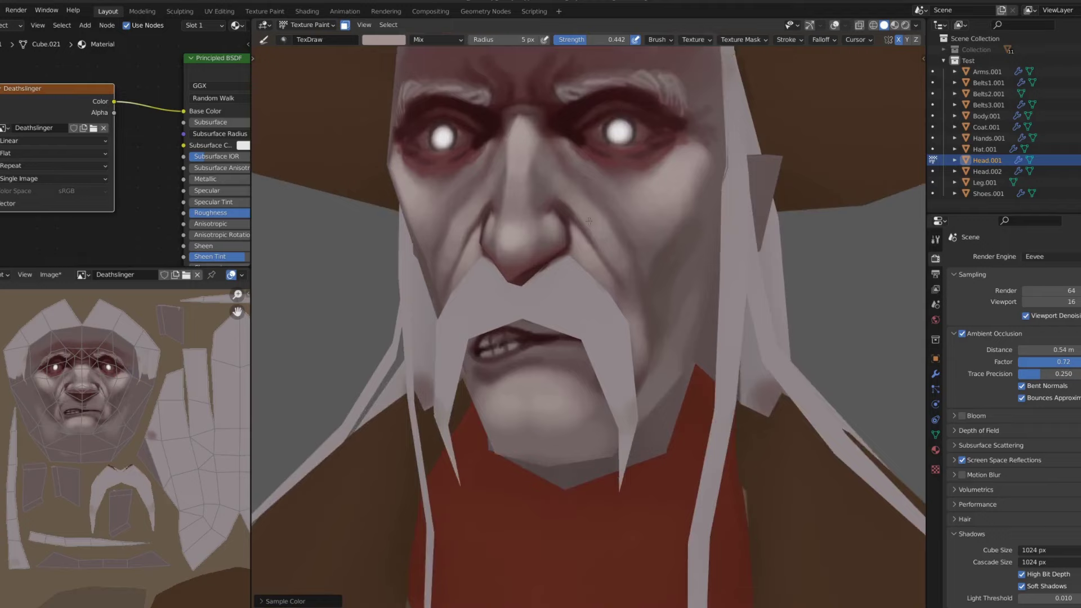
{"action": "scroll", "coordinate": [566, 220], "scroll_direction": "up", "scroll_amount": 3}
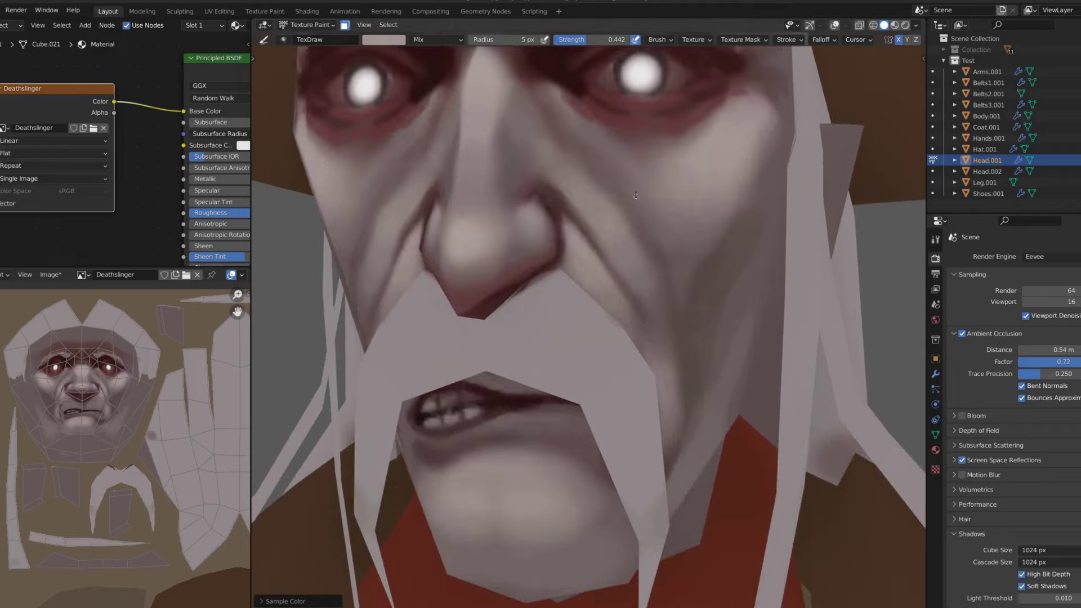
{"action": "middle_click_drag", "start_coordinate": [635, 195], "coordinate": [551, 141]}
{"action": "left_click", "coordinate": [384, 39]}
{"action": "left_click", "coordinate": [383, 90]}
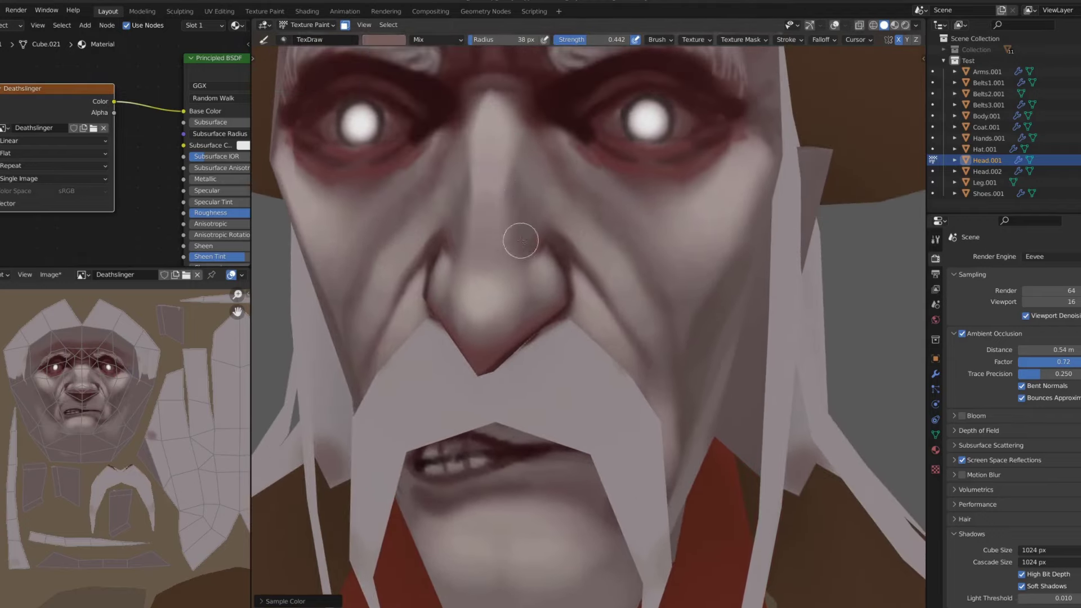
Sample a light skin tone from the face for the wrinkle highlights
{"action": "scroll", "coordinate": [538, 164], "scroll_direction": "down", "scroll_amount": 5}
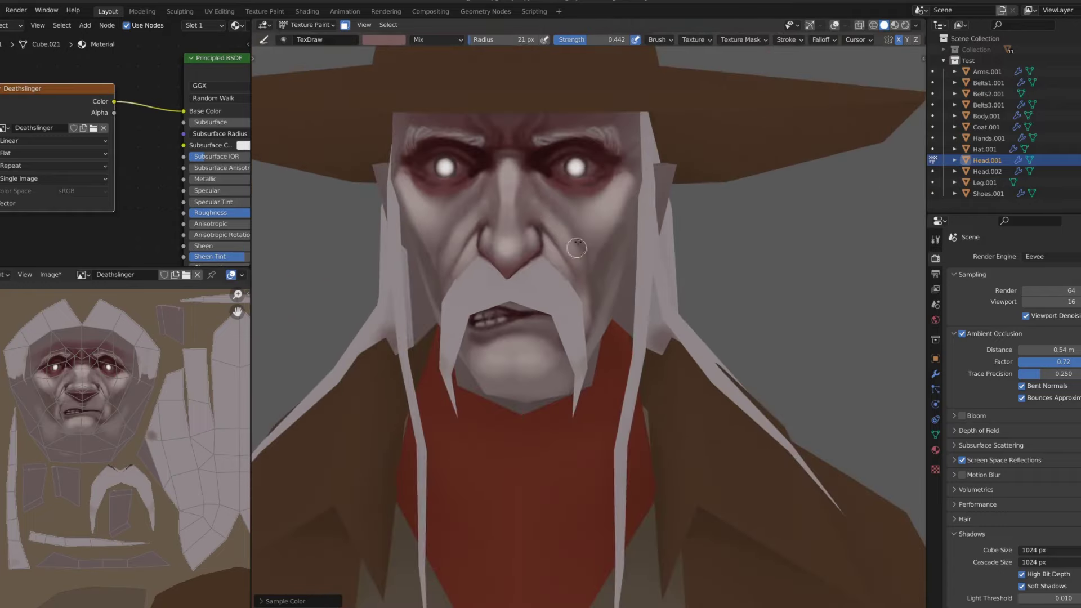
{"action": "scroll", "coordinate": [577, 248], "scroll_direction": "down", "scroll_amount": 5}
{"action": "scroll", "coordinate": [541, 186], "scroll_direction": "up", "scroll_amount": 2}
{"action": "scroll", "coordinate": [518, 141], "scroll_direction": "up", "scroll_amount": 6}
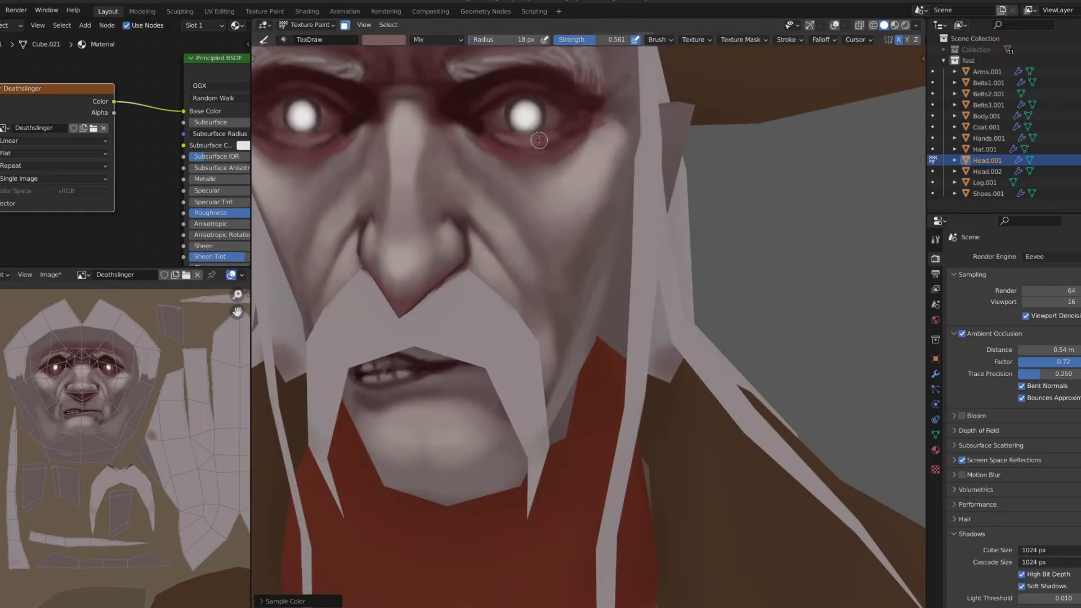
{"action": "scroll", "coordinate": [530, 128], "scroll_direction": "down", "scroll_amount": 5}
{"action": "scroll", "coordinate": [541, 169], "scroll_direction": "up", "scroll_amount": 5}
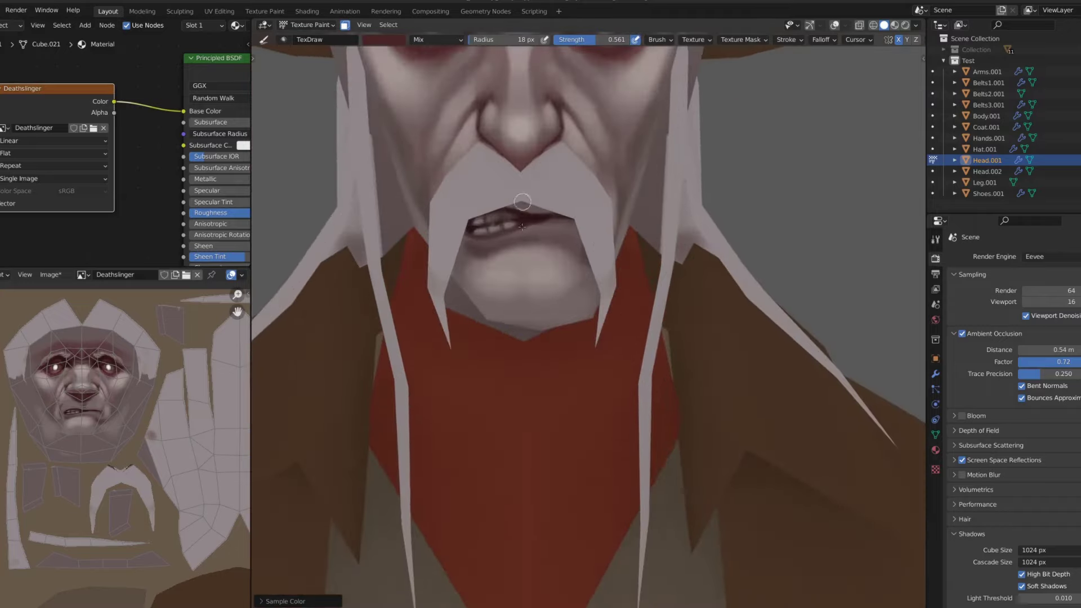
{"action": "scroll", "coordinate": [557, 187], "scroll_direction": "down", "scroll_amount": 1}
{"action": "scroll", "coordinate": [557, 187], "scroll_direction": "down", "scroll_amount": 1}
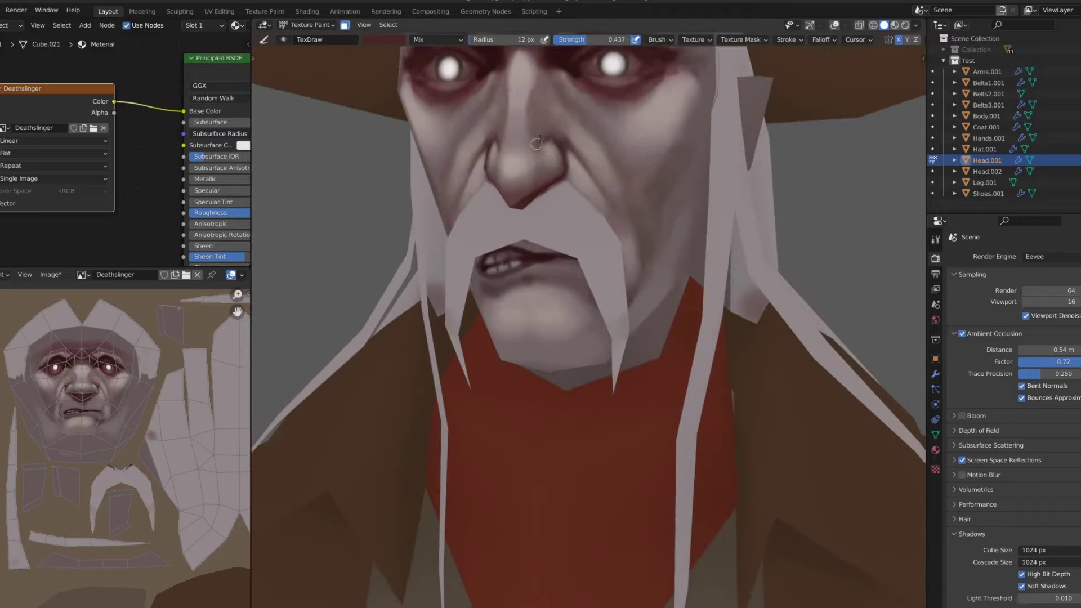
{"action": "scroll", "coordinate": [636, 211], "scroll_direction": "down", "scroll_amount": 5}
{"action": "scroll", "coordinate": [650, 137], "scroll_direction": "up", "scroll_amount": 3}
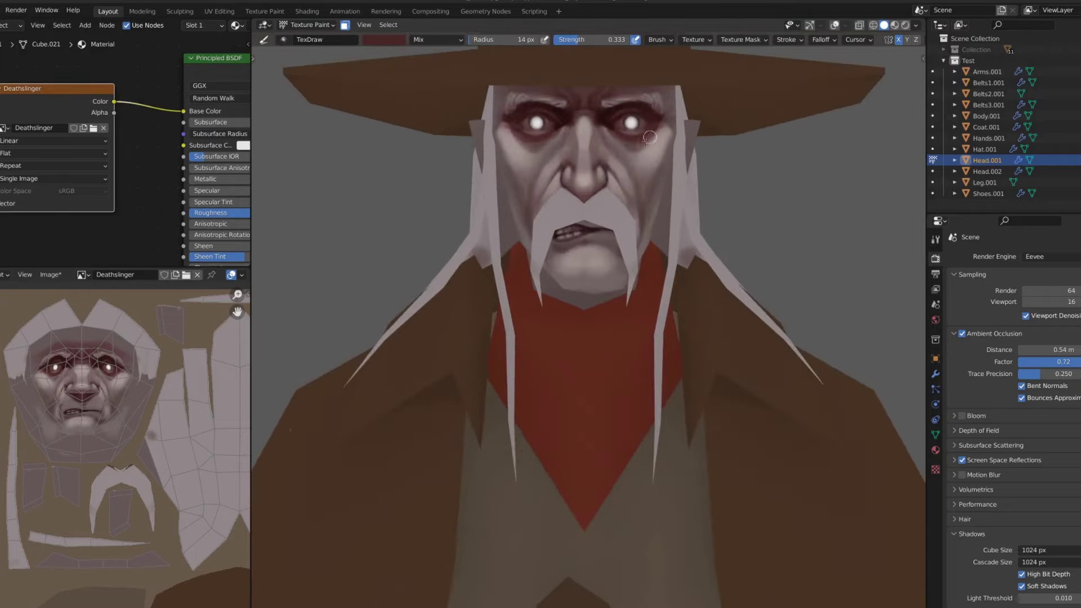
{"action": "middle_click_drag", "start_coordinate": [610, 135], "coordinate": [667, 120]}
{"action": "key", "text": "s"}
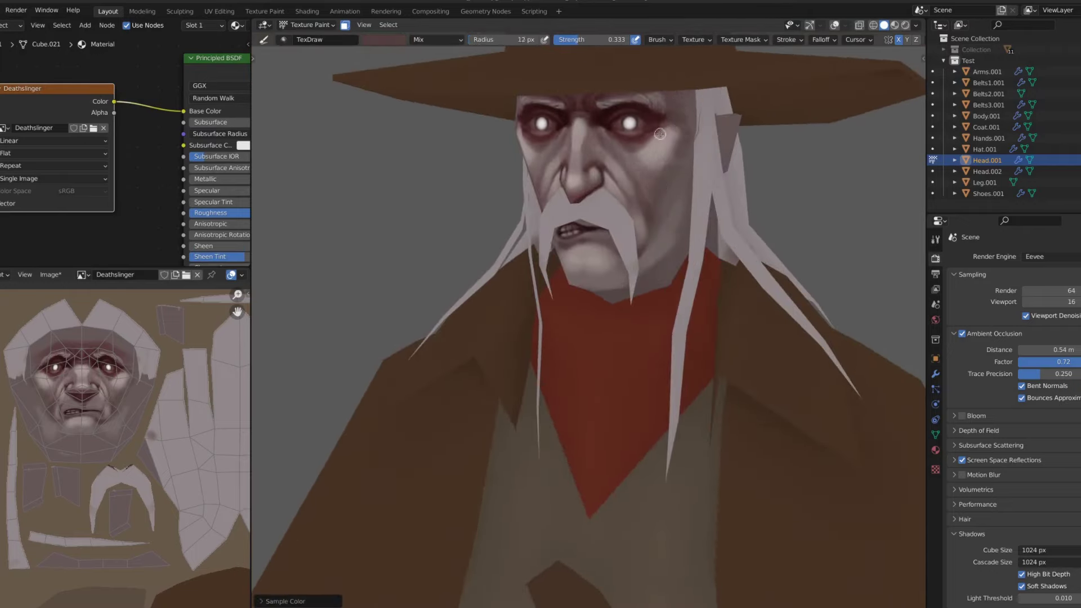
{"action": "scroll", "coordinate": [673, 154], "scroll_direction": "down", "scroll_amount": 4}
{"action": "scroll", "coordinate": [591, 191], "scroll_direction": "down", "scroll_amount": 2}
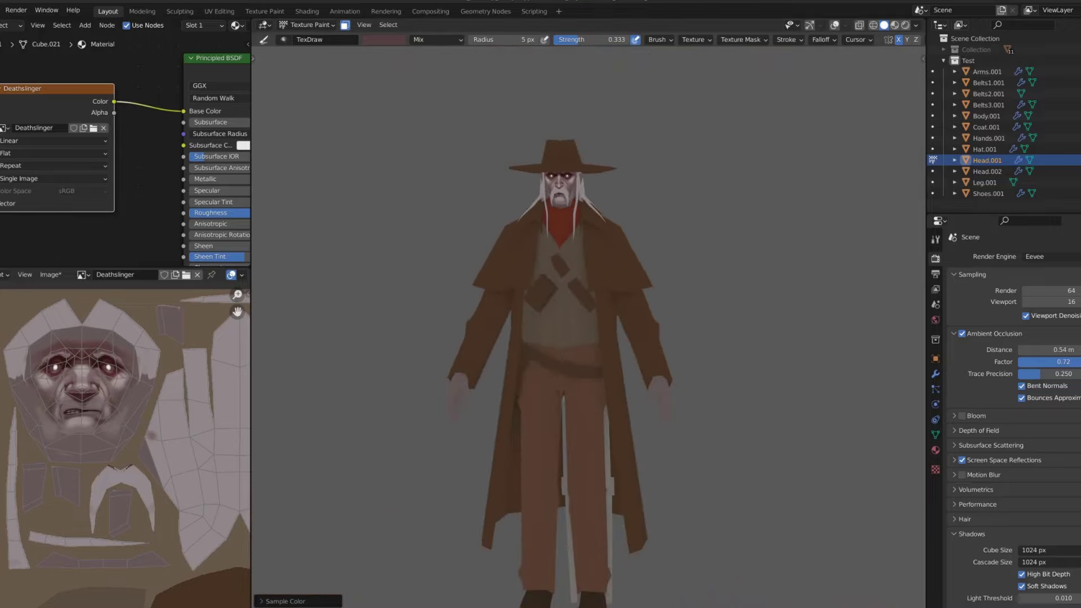
{"action": "scroll", "coordinate": [604, 170], "scroll_direction": "up", "scroll_amount": 5}
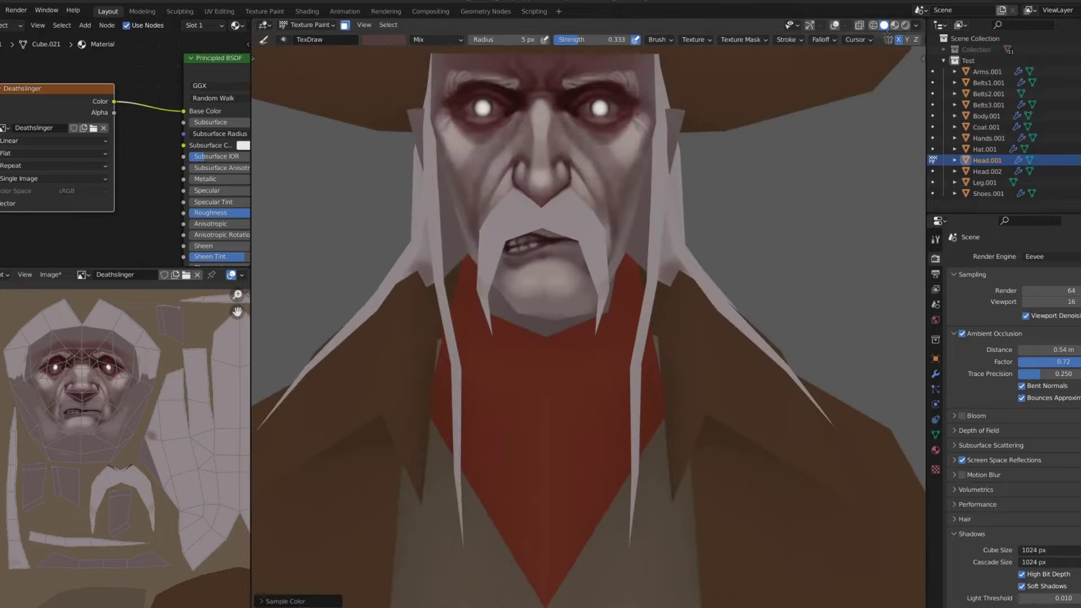
Show the Head.002 moustache mesh again and sample dark red for the wound
{"action": "scroll", "coordinate": [578, 125], "scroll_direction": "up", "scroll_amount": 3}
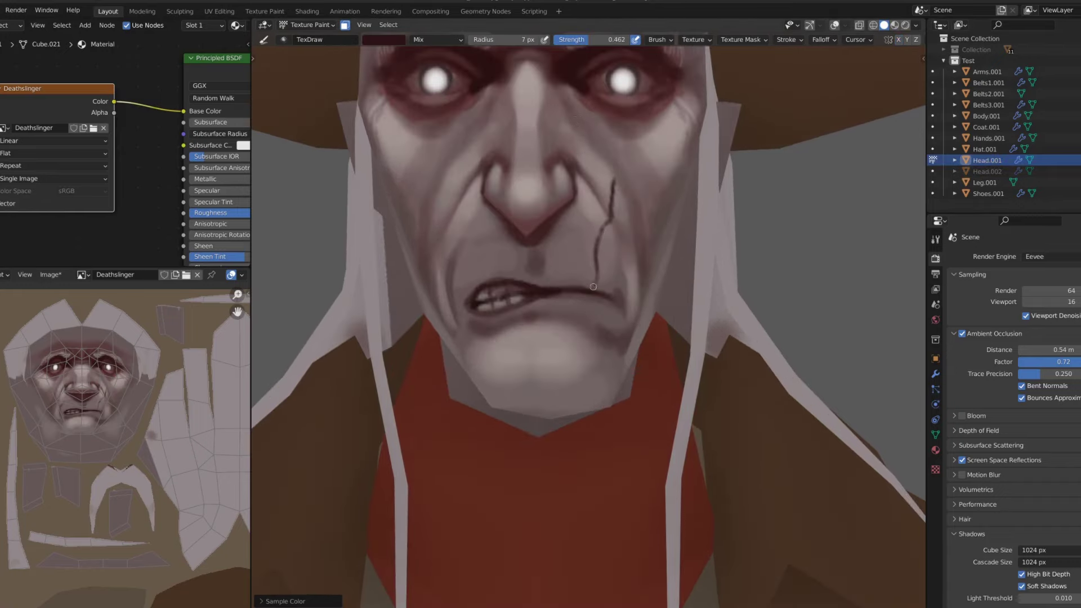
{"action": "middle_click_drag", "start_coordinate": [588, 293], "coordinate": [596, 295]}
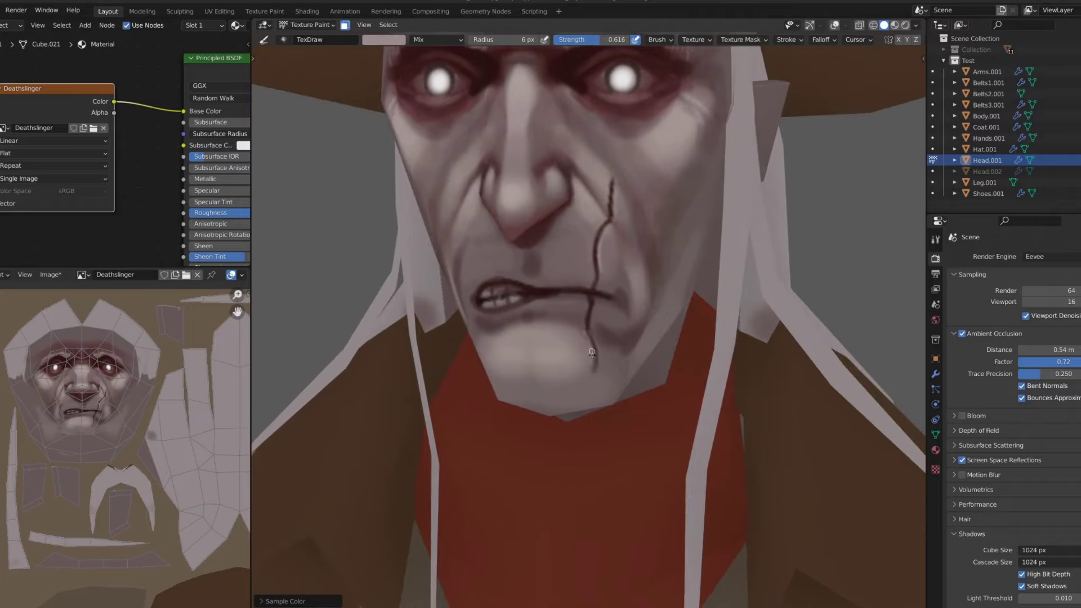
{"action": "scroll", "coordinate": [591, 353], "scroll_direction": "down", "scroll_amount": 5}
{"action": "left_click", "coordinate": [933, 171]}
{"action": "scroll", "coordinate": [514, 278], "scroll_direction": "up", "scroll_amount": 5}
{"action": "key", "text": "s"}
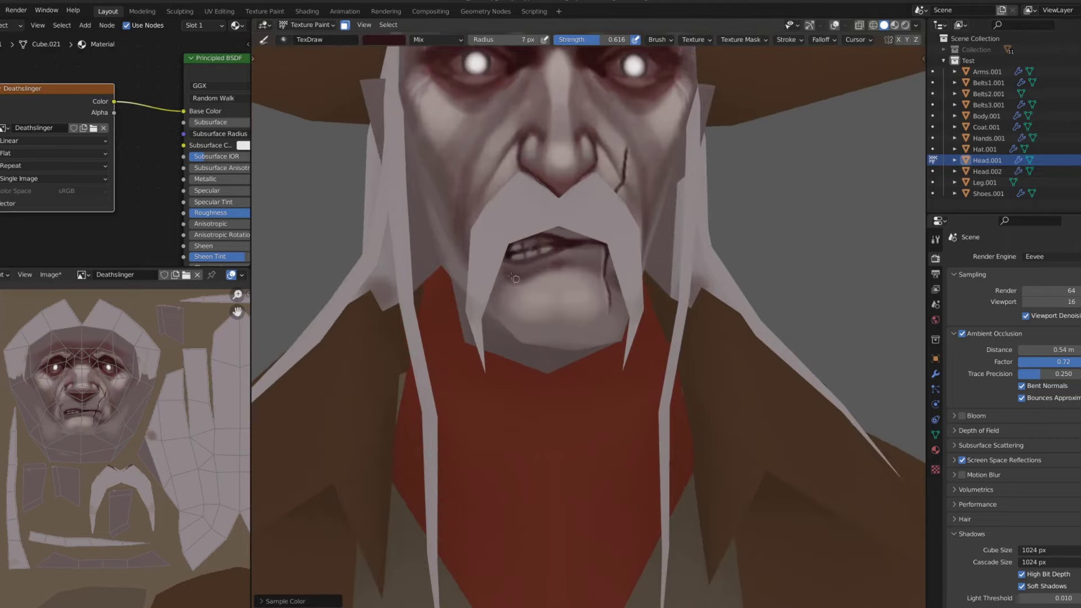
Sample the pink skin tone and reframe the face for the cheek cut
{"action": "middle_click_drag", "start_coordinate": [542, 322], "coordinate": [547, 301]}
{"action": "key", "text": "s"}
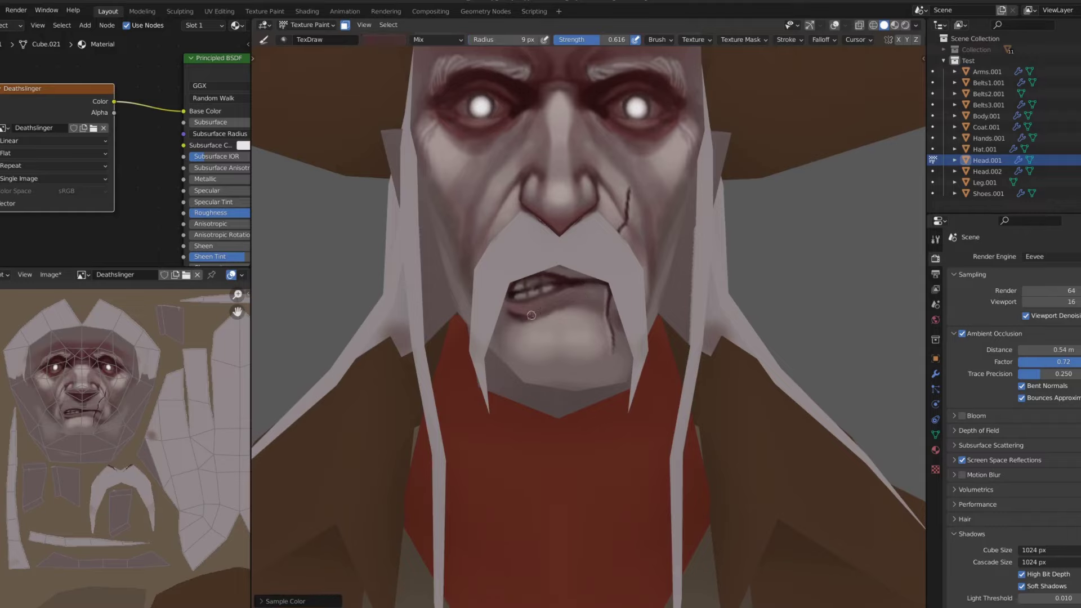
{"action": "scroll", "coordinate": [574, 304], "scroll_direction": "down", "scroll_amount": 6}
{"action": "middle_click_drag", "start_coordinate": [575, 304], "coordinate": [592, 283]}
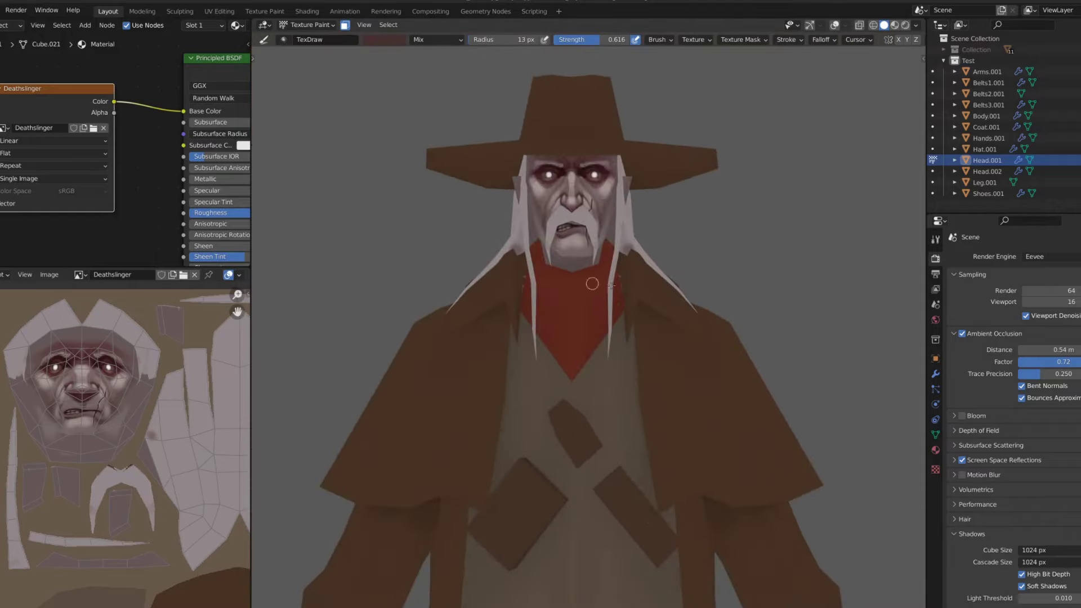
{"action": "scroll", "coordinate": [604, 232], "scroll_direction": "up", "scroll_amount": 2}
{"action": "scroll", "coordinate": [604, 232], "scroll_direction": "up", "scroll_amount": 2}
Sample dark red from the face and adjust the brush strength for the wound
{"action": "key", "text": "s"}
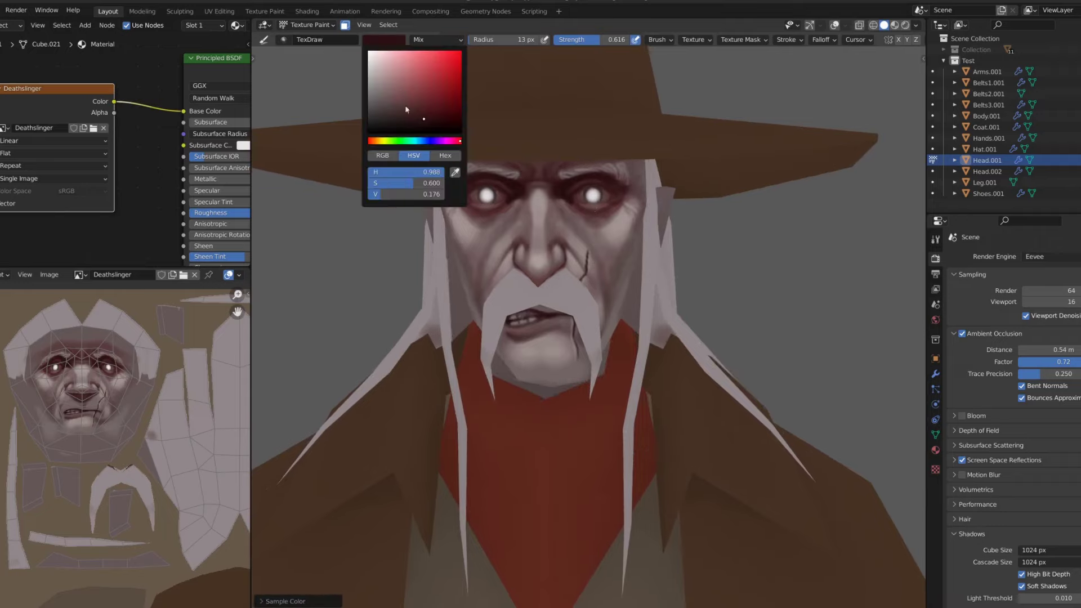
{"action": "key", "text": "shift+f"}
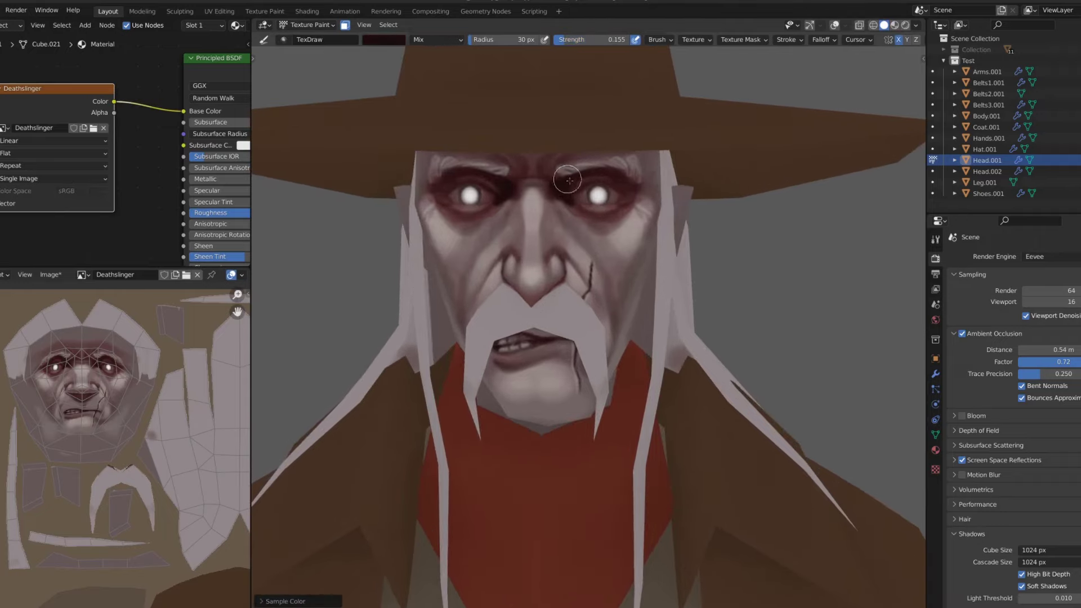
{"action": "scroll", "coordinate": [550, 198], "scroll_direction": "down", "scroll_amount": 3}
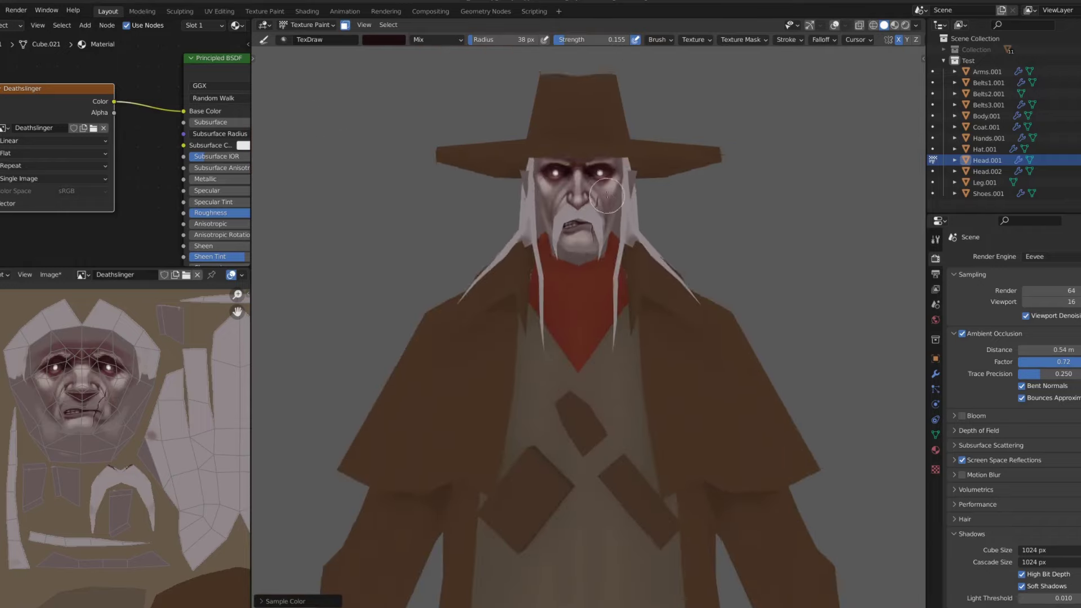
{"action": "scroll", "coordinate": [675, 235], "scroll_direction": "down", "scroll_amount": 2}
{"action": "scroll", "coordinate": [676, 234], "scroll_direction": "up", "scroll_amount": 4}
{"action": "scroll", "coordinate": [571, 226], "scroll_direction": "up", "scroll_amount": 4}
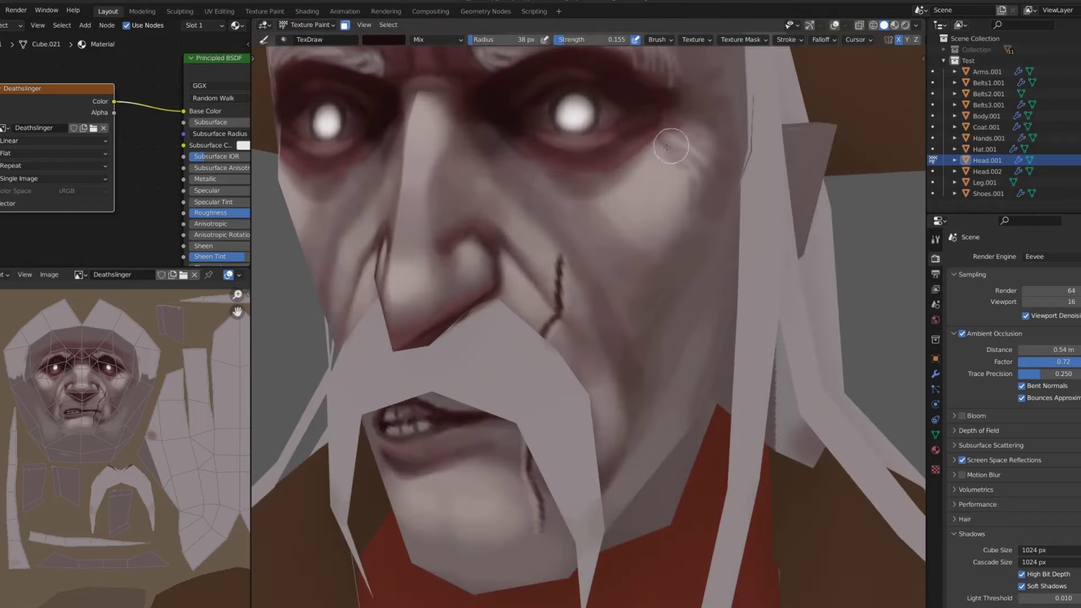
{"action": "key", "text": "s"}
{"action": "scroll", "coordinate": [587, 167], "scroll_direction": "down", "scroll_amount": 2}
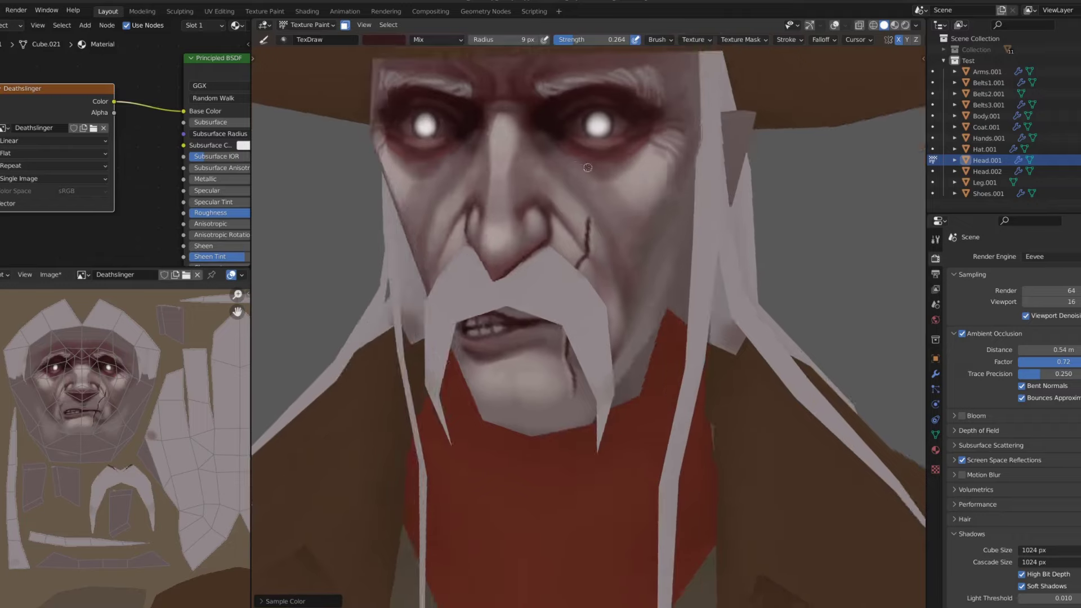
{"action": "scroll", "coordinate": [644, 222], "scroll_direction": "down", "scroll_amount": 2}
{"action": "middle_click_drag", "start_coordinate": [644, 222], "coordinate": [558, 205]}
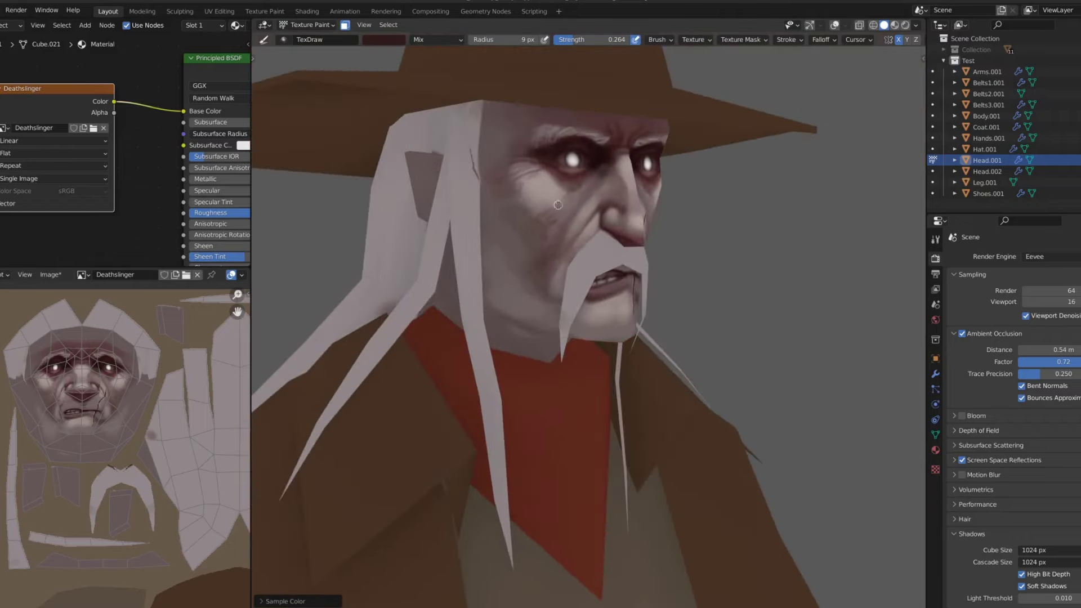
Paint blotchy dark red wound strokes on the cheek and along the jaw
{"action": "mouse_move", "coordinate": [511, 277]}
{"action": "left_mouse_down"}
{"action": "mouse_move", "coordinate": [510, 225]}
{"action": "mouse_move", "coordinate": [524, 304]}
{"action": "left_mouse_up"}
{"action": "mouse_move", "coordinate": [501, 254]}
{"action": "middle_mouse_down"}
{"action": "mouse_move", "coordinate": [498, 245]}
{"action": "mouse_move", "coordinate": [526, 294]}
{"action": "mouse_move", "coordinate": [514, 302]}
{"action": "middle_mouse_up"}
{"action": "left_click_drag", "start_coordinate": [571, 364], "coordinate": [503, 313]}
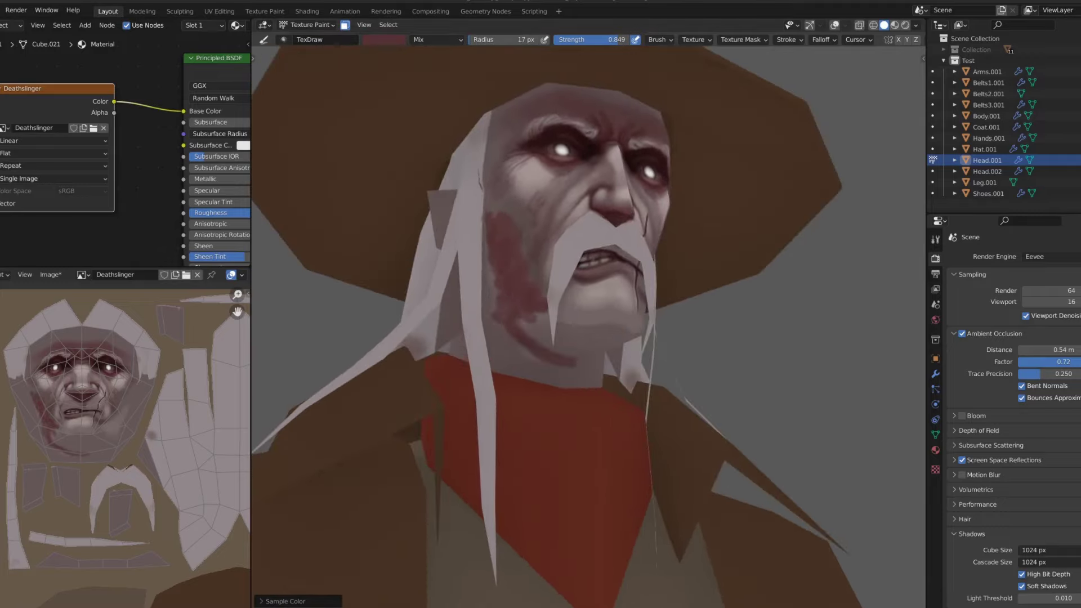
{"action": "middle_click_drag", "start_coordinate": [578, 272], "coordinate": [594, 316]}
{"action": "left_click_drag", "start_coordinate": [595, 339], "coordinate": [628, 319]}
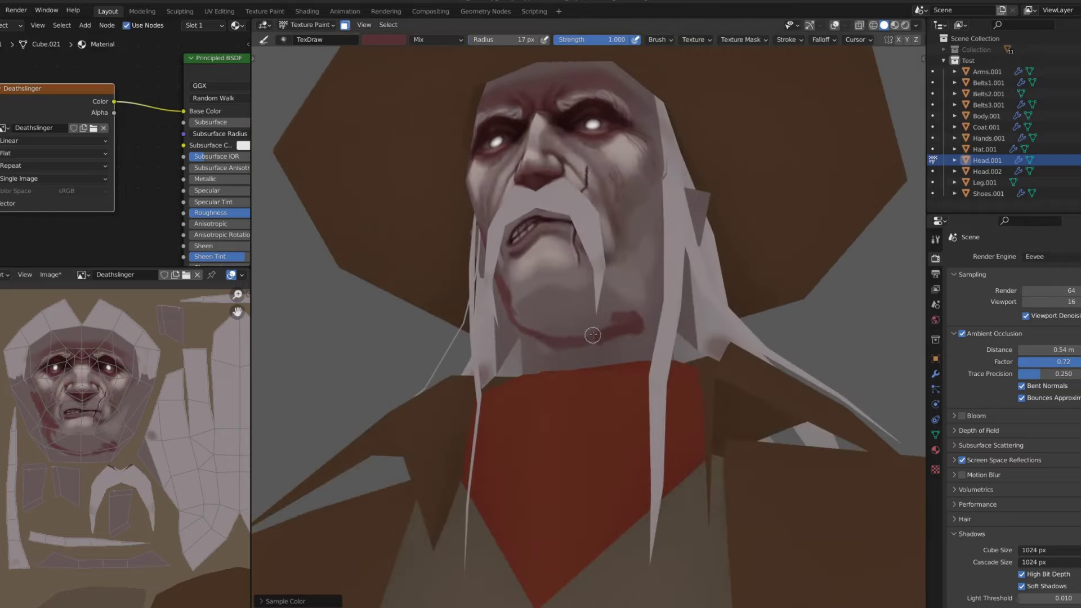
{"action": "middle_click_drag", "start_coordinate": [592, 335], "coordinate": [515, 205]}
{"action": "left_click", "coordinate": [384, 40]}
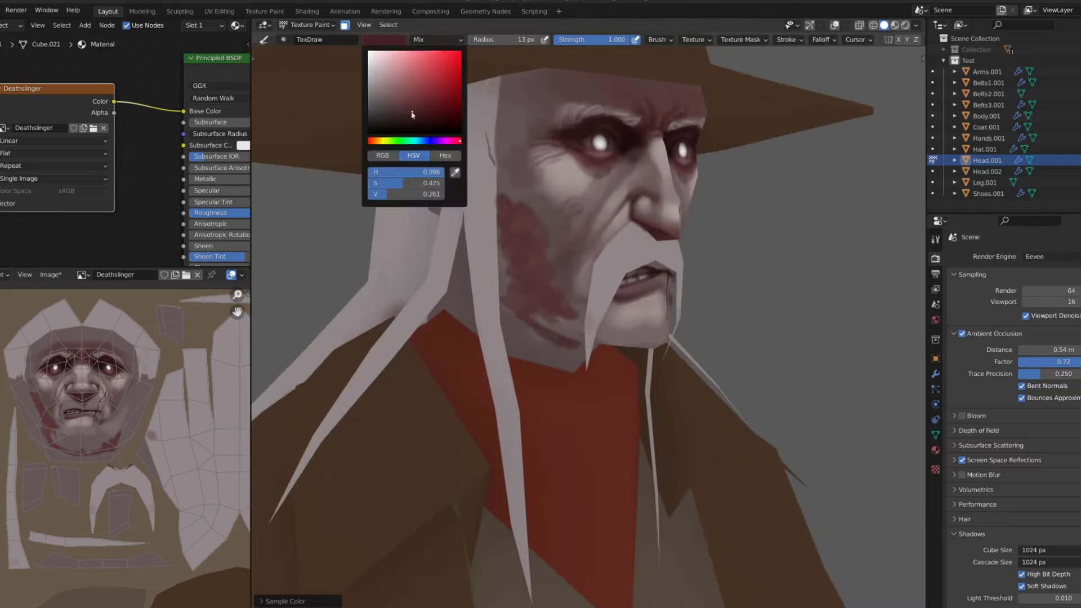
{"action": "middle_click_drag", "start_coordinate": [500, 198], "coordinate": [526, 248]}
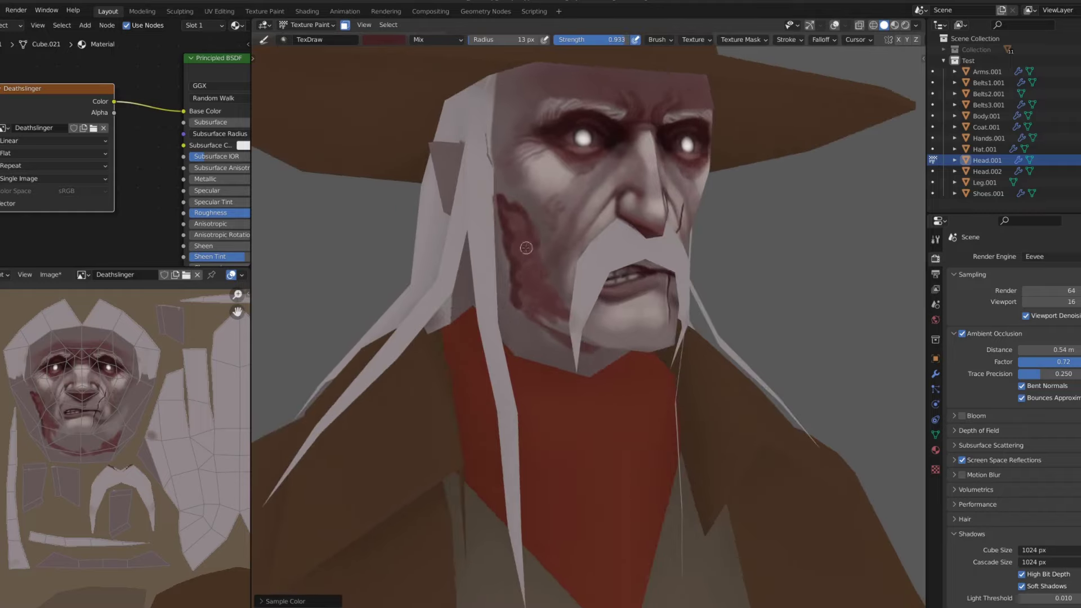
Switch to the Smear brush and blend the cheek wound softly into the skin
{"action": "scroll", "coordinate": [537, 218], "scroll_direction": "up", "scroll_amount": 2}
{"action": "key", "text": "shift+space"}
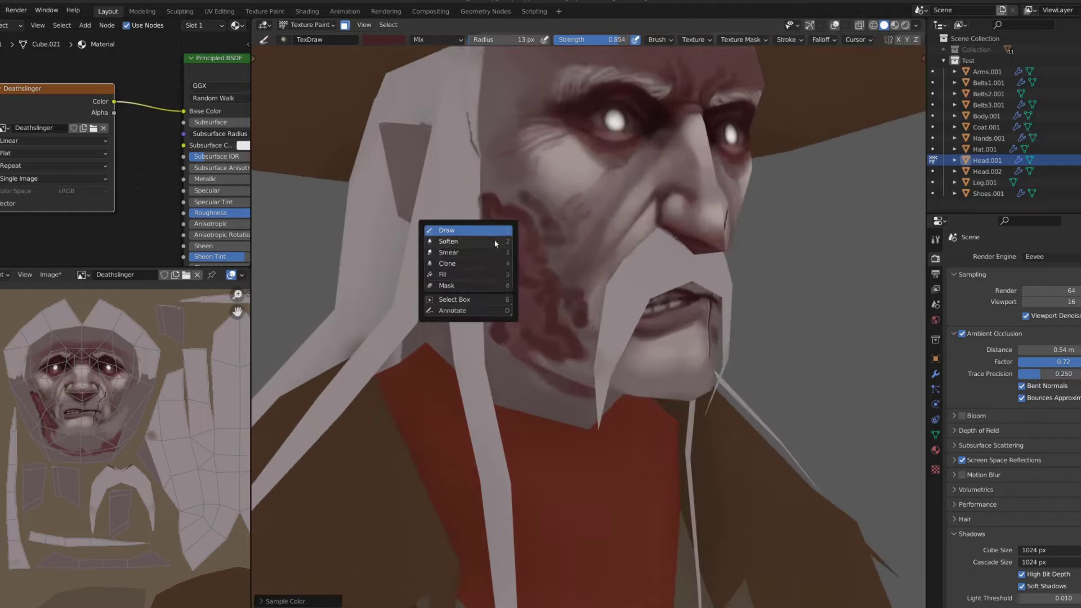
{"action": "left_click", "coordinate": [490, 265]}
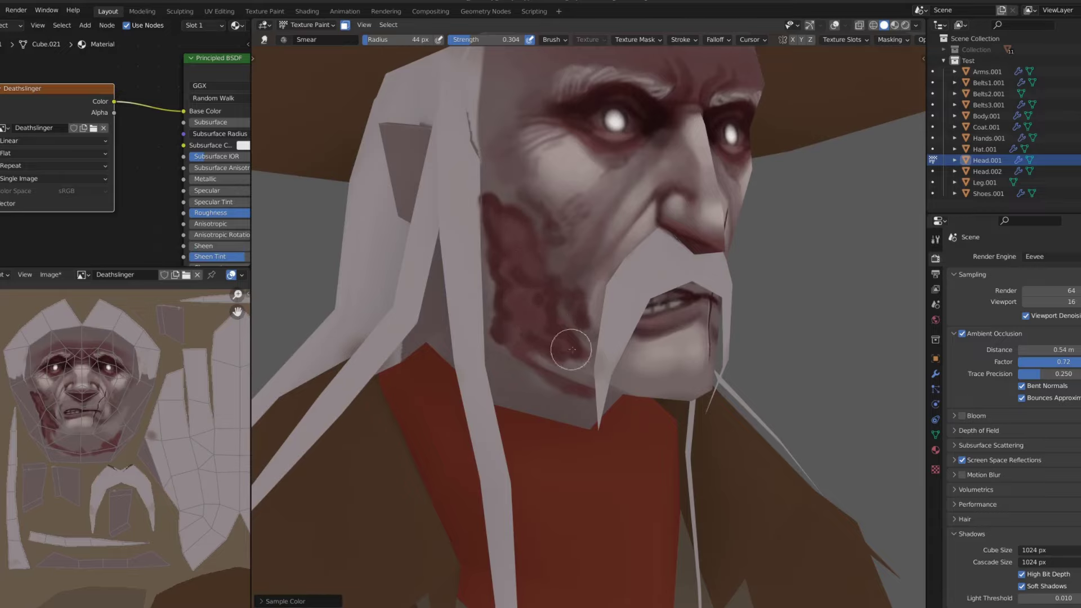
{"action": "middle_click_drag", "start_coordinate": [571, 349], "coordinate": [514, 357]}
{"action": "scroll", "coordinate": [514, 357], "scroll_direction": "down", "scroll_amount": 4}
{"action": "scroll", "coordinate": [535, 281], "scroll_direction": "up", "scroll_amount": 1}
{"action": "scroll", "coordinate": [563, 231], "scroll_direction": "up", "scroll_amount": 3}
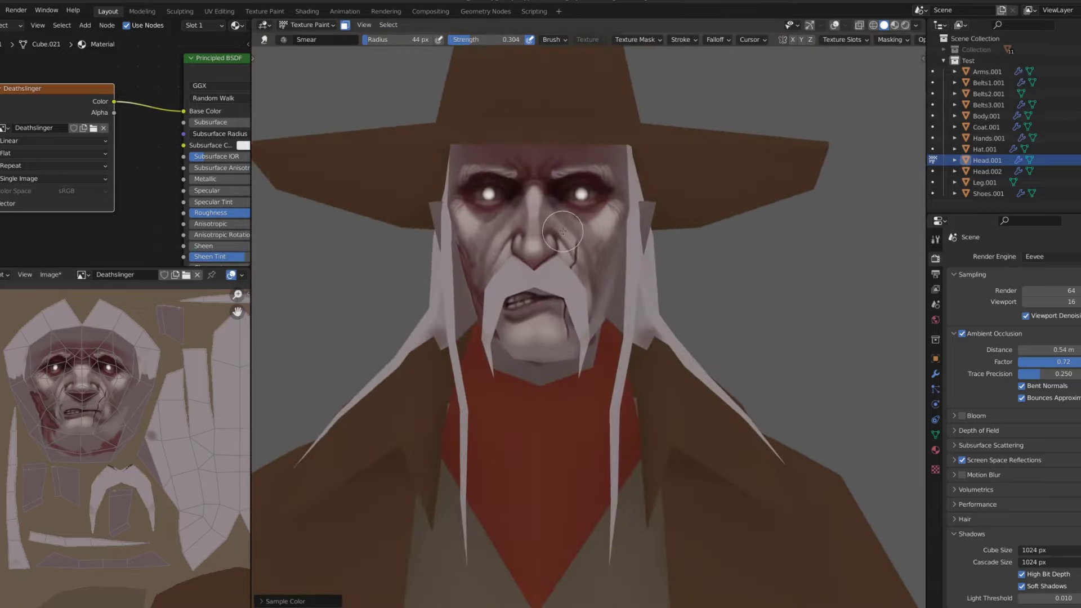
{"action": "scroll", "coordinate": [563, 231], "scroll_direction": "down", "scroll_amount": 1}
{"action": "middle_click_drag", "start_coordinate": [604, 240], "coordinate": [704, 249]}
{"action": "scroll", "coordinate": [704, 250], "scroll_direction": "up", "scroll_amount": 2}
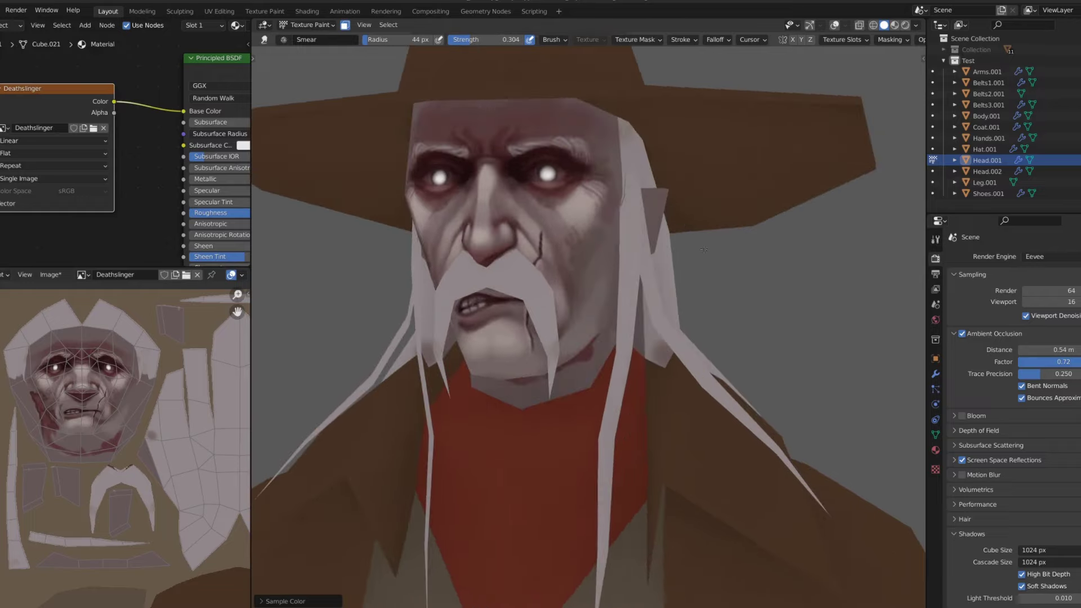
Isolate the head in local view and enter Edit Mode on its mesh
{"action": "key", "text": "KP_Divide"}
{"action": "scroll", "coordinate": [554, 256], "scroll_direction": "up", "scroll_amount": 3}
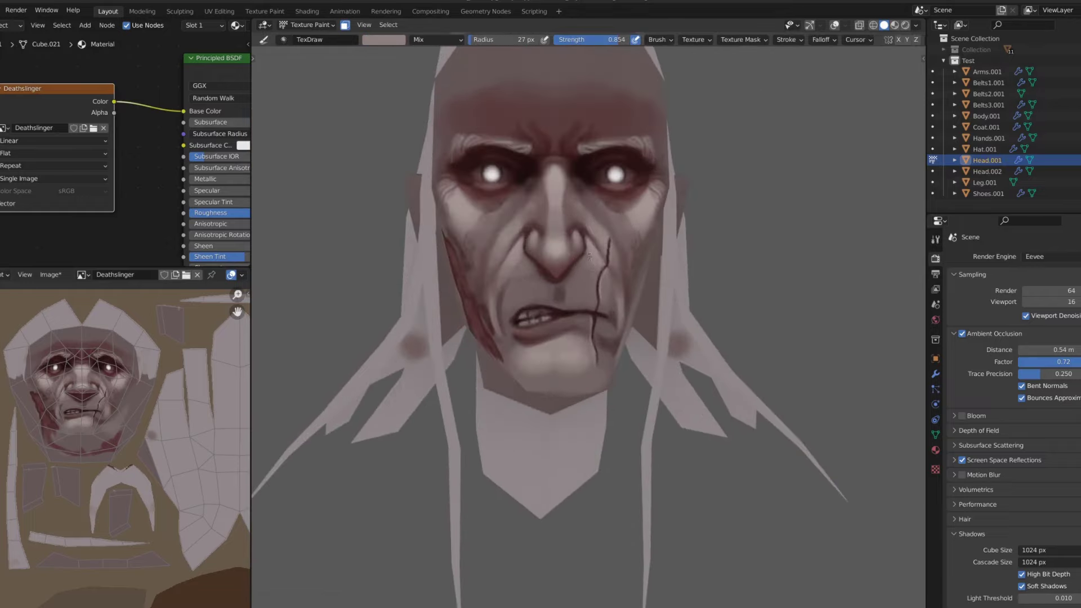
{"action": "middle_click_drag", "start_coordinate": [535, 293], "coordinate": [627, 231]}
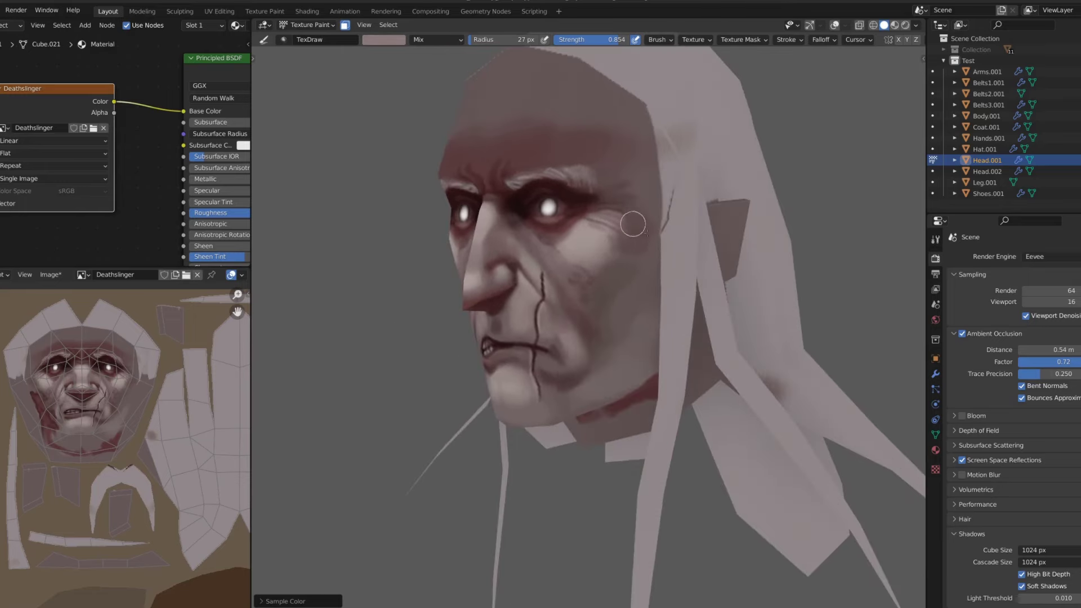
{"action": "key", "text": "Tab"}
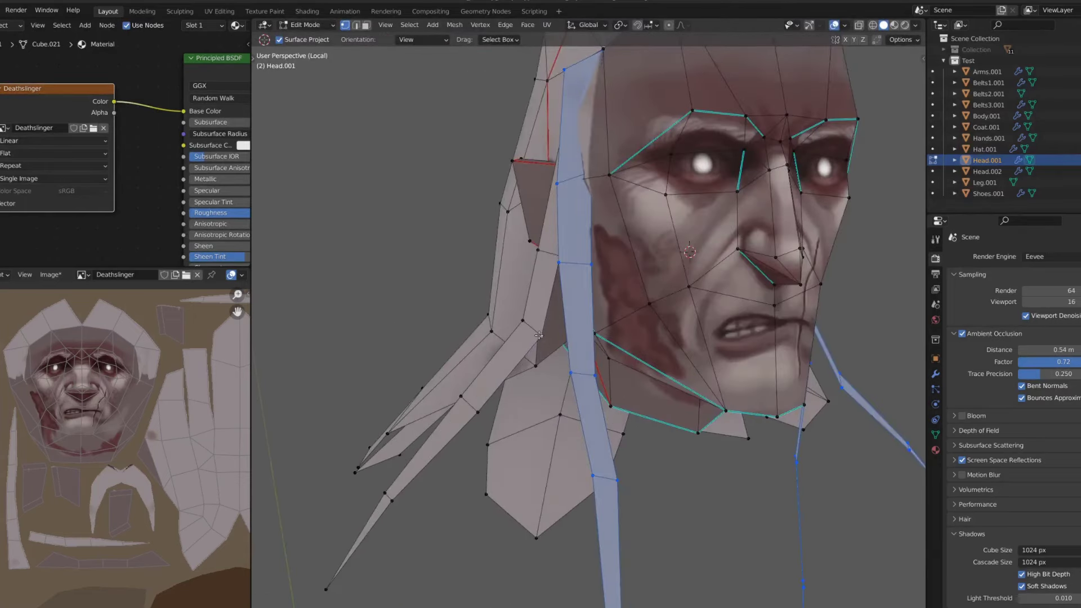
Leave the head's Edit Mode and return to working with whole objects
{"action": "key", "text": "Tab"}
{"action": "scroll", "coordinate": [589, 309], "scroll_direction": "up", "scroll_amount": 2}
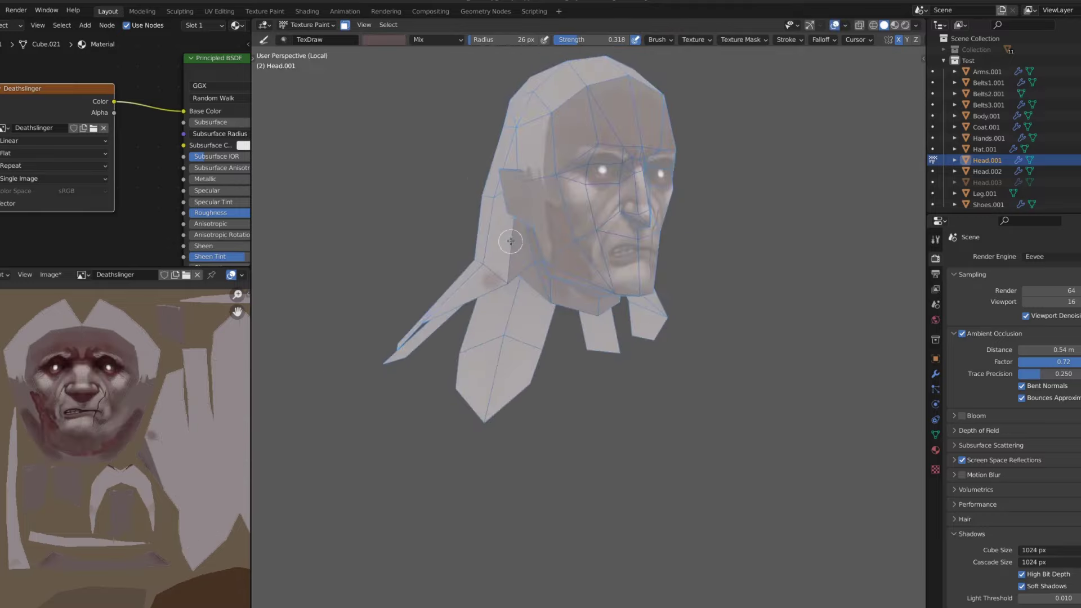
Sample light pink skin and darker wound red from the face
{"action": "key", "text": "s"}
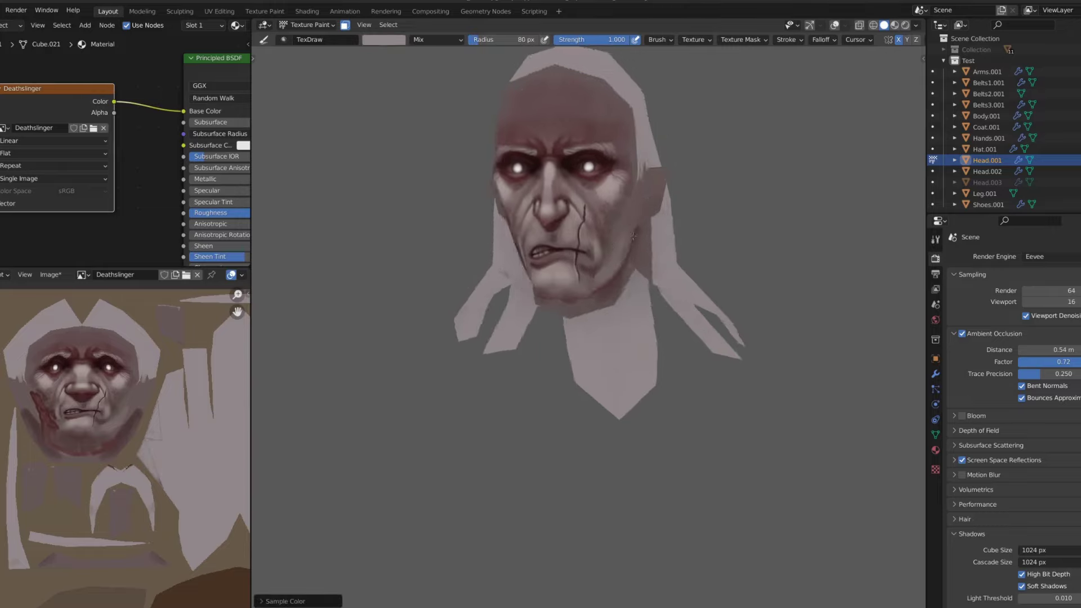
{"action": "middle_click_drag", "start_coordinate": [519, 239], "coordinate": [540, 242]}
{"action": "scroll", "coordinate": [559, 243], "scroll_direction": "down", "scroll_amount": 3}
{"action": "scroll", "coordinate": [559, 243], "scroll_direction": "up", "scroll_amount": 3}
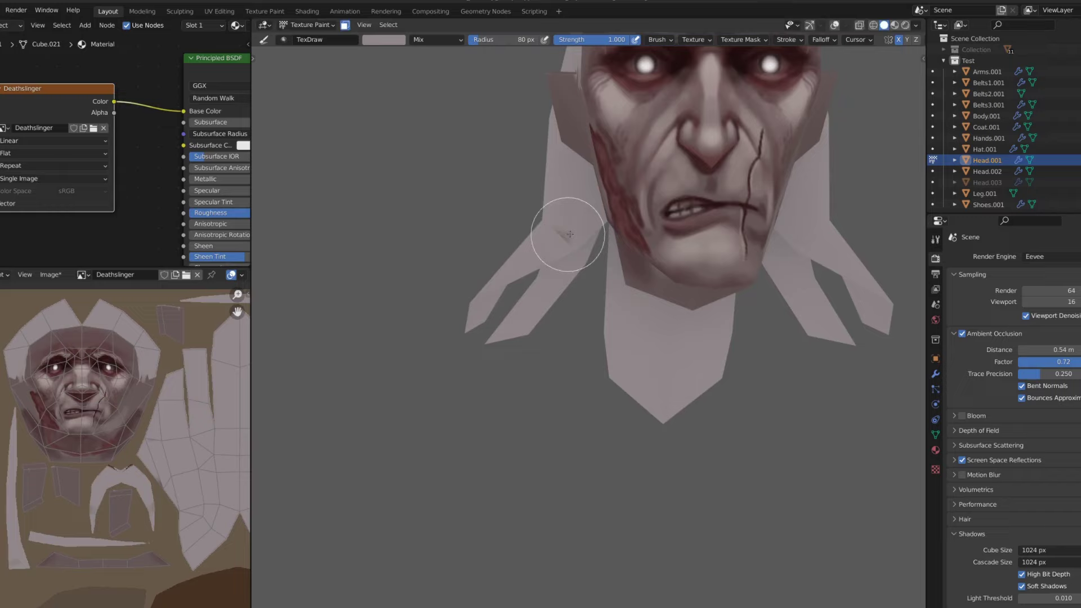
{"action": "scroll", "coordinate": [519, 253], "scroll_direction": "down", "scroll_amount": 2}
{"action": "scroll", "coordinate": [593, 176], "scroll_direction": "up", "scroll_amount": 3}
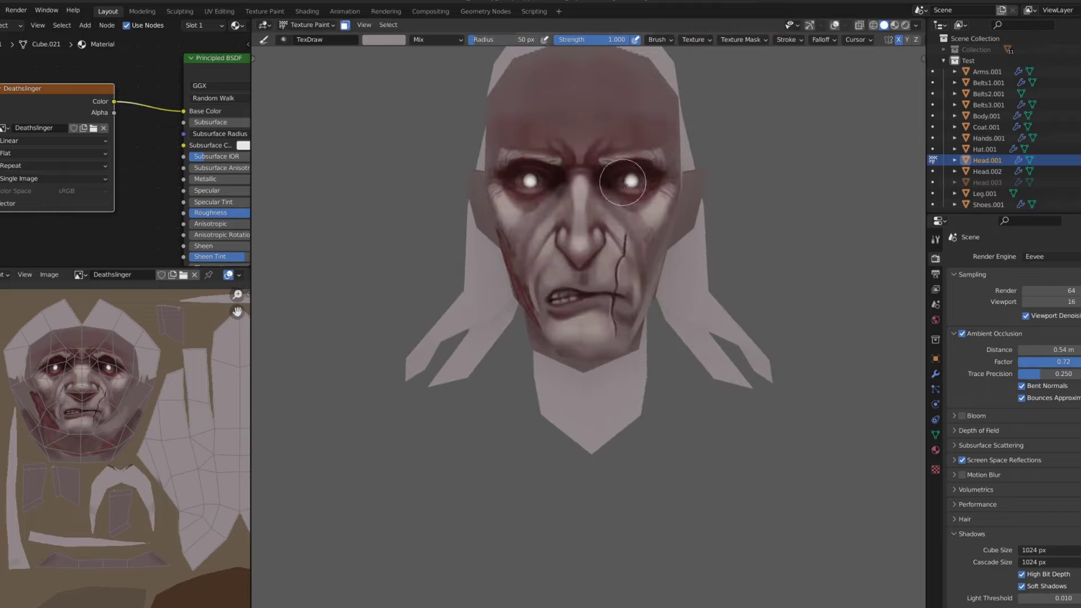
{"action": "scroll", "coordinate": [626, 182], "scroll_direction": "up", "scroll_amount": 2}
{"action": "key", "text": "s"}
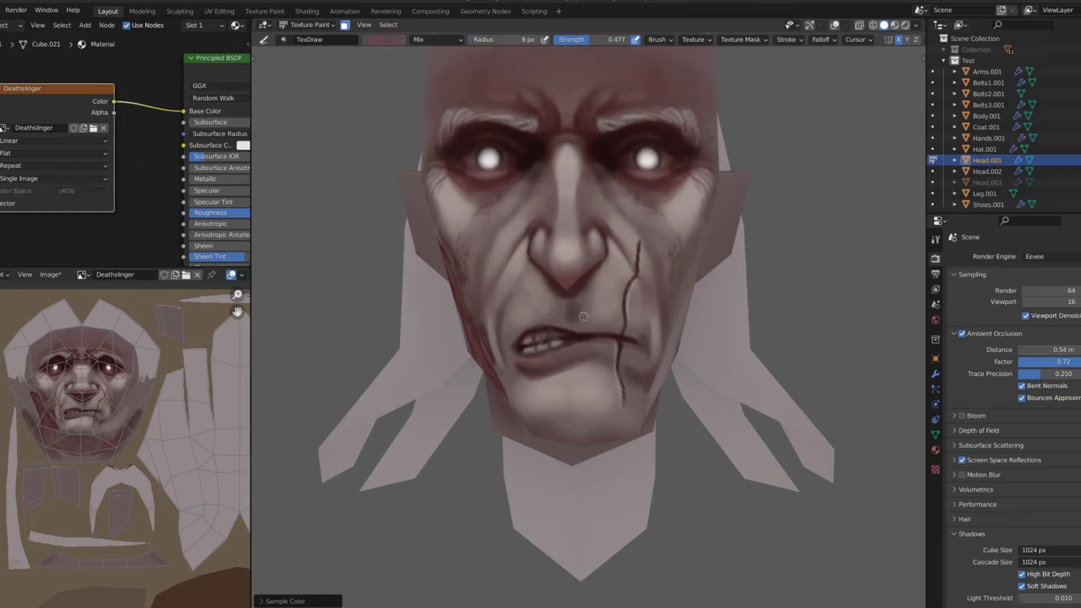
{"action": "key", "text": "s"}
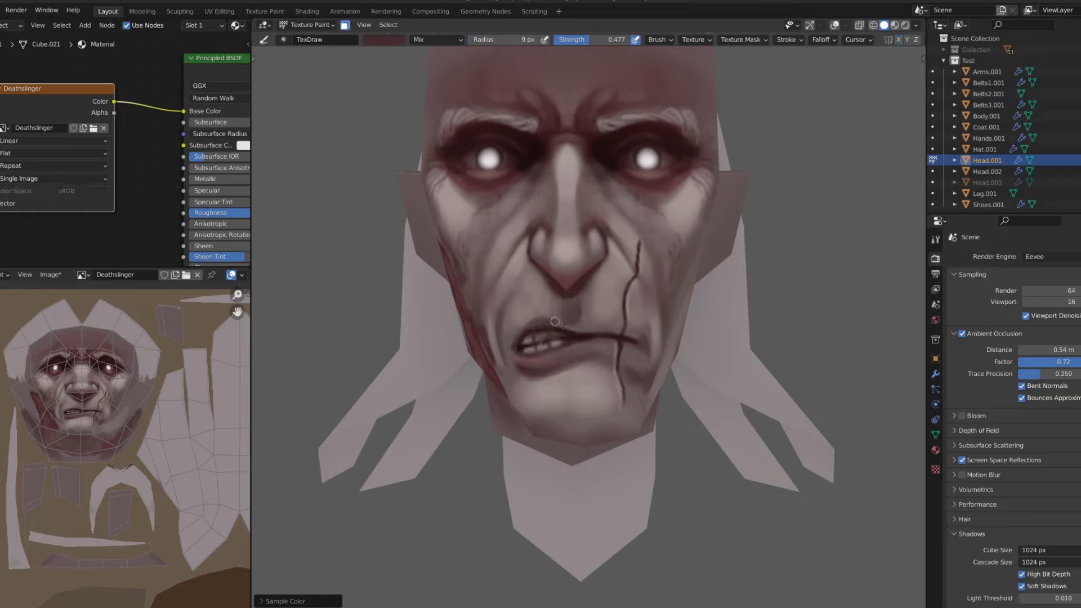
Pick a darker red and paint blood spatter onto the cheek
{"action": "middle_click_drag", "start_coordinate": [641, 338], "coordinate": [531, 351]}
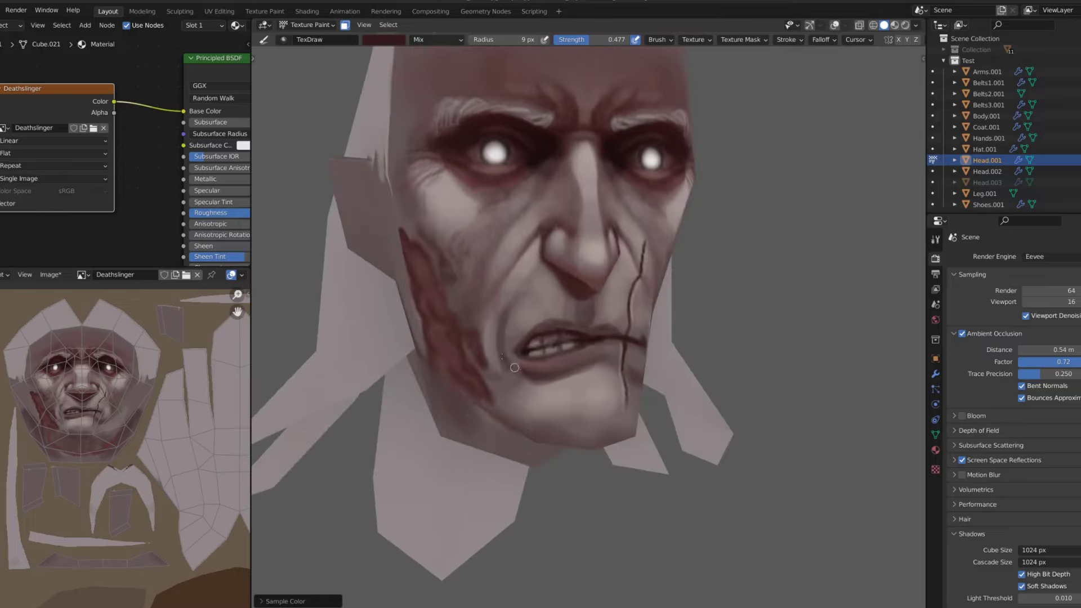
{"action": "scroll", "coordinate": [458, 278], "scroll_direction": "down", "scroll_amount": 5}
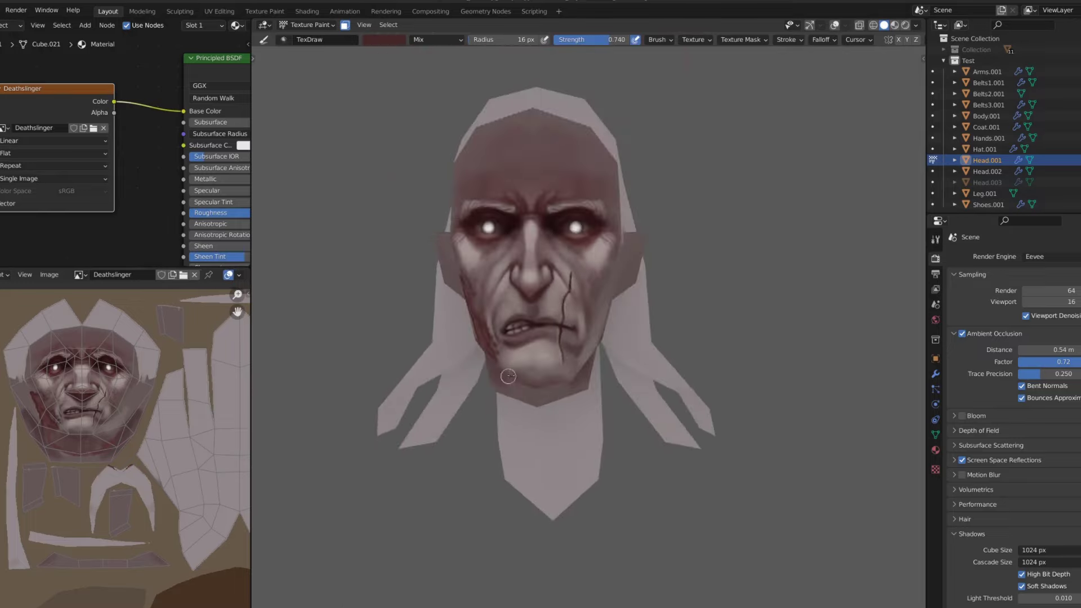
{"action": "middle_click_drag", "start_coordinate": [507, 281], "coordinate": [458, 278]}
{"action": "scroll", "coordinate": [458, 279], "scroll_direction": "up", "scroll_amount": 8}
{"action": "left_click", "coordinate": [383, 39]}
{"action": "left_click", "coordinate": [403, 103]}
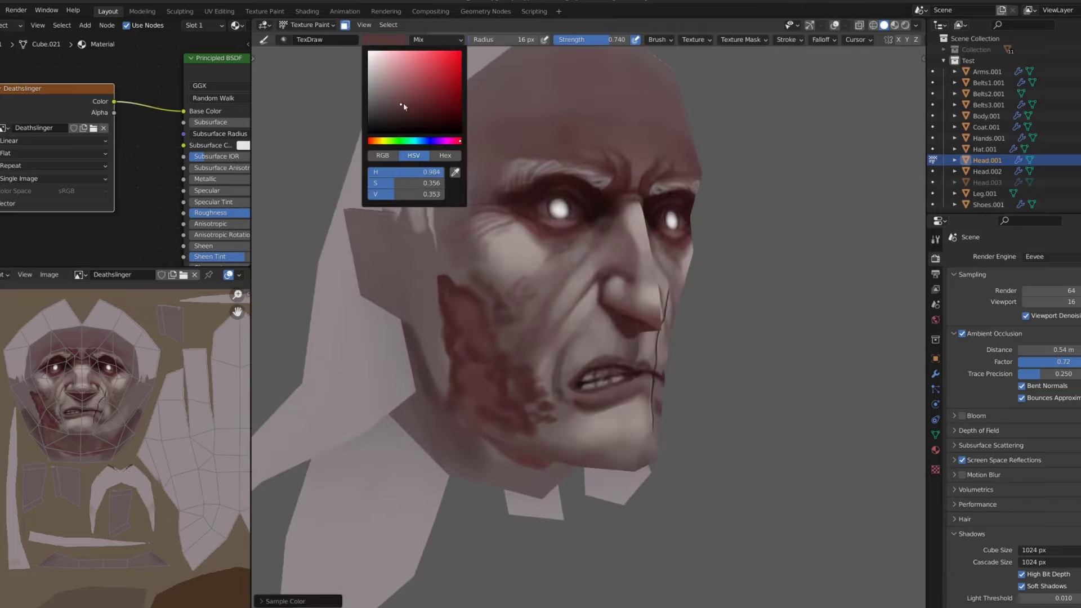
{"action": "middle_click_drag", "start_coordinate": [403, 226], "coordinate": [451, 236]}
{"action": "left_click_drag", "start_coordinate": [412, 277], "coordinate": [428, 314]}
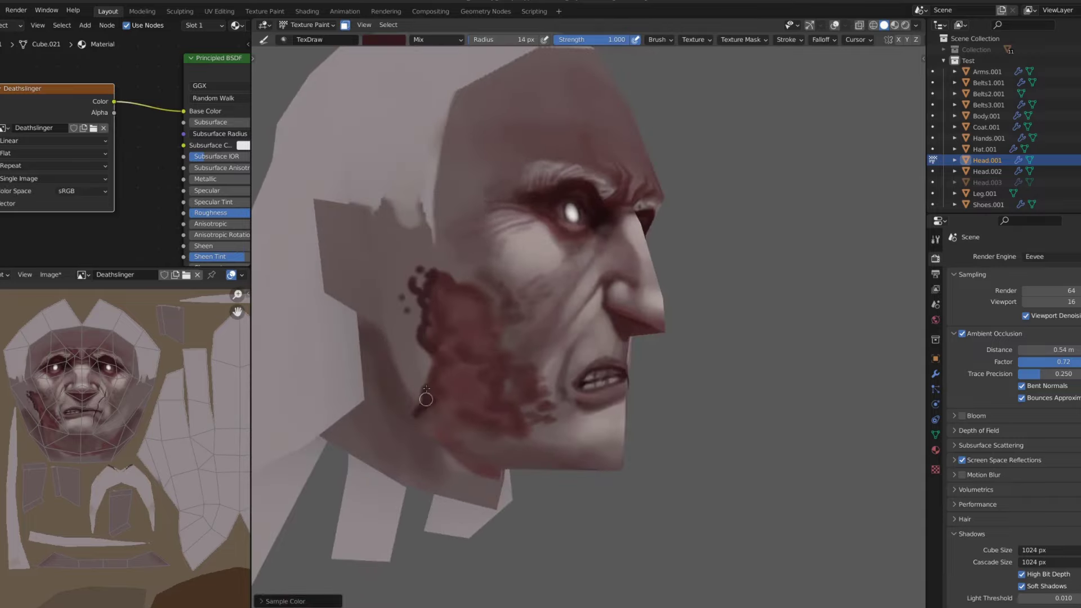
{"action": "mouse_move", "coordinate": [524, 366]}
{"action": "middle_mouse_down"}
{"action": "mouse_move", "coordinate": [465, 373]}
{"action": "mouse_move", "coordinate": [477, 268]}
{"action": "middle_mouse_up"}
Smear the fresh blood into the cheek skin with the Smear brush
{"action": "key", "text": "shift+space"}
{"action": "key", "text": "3"}
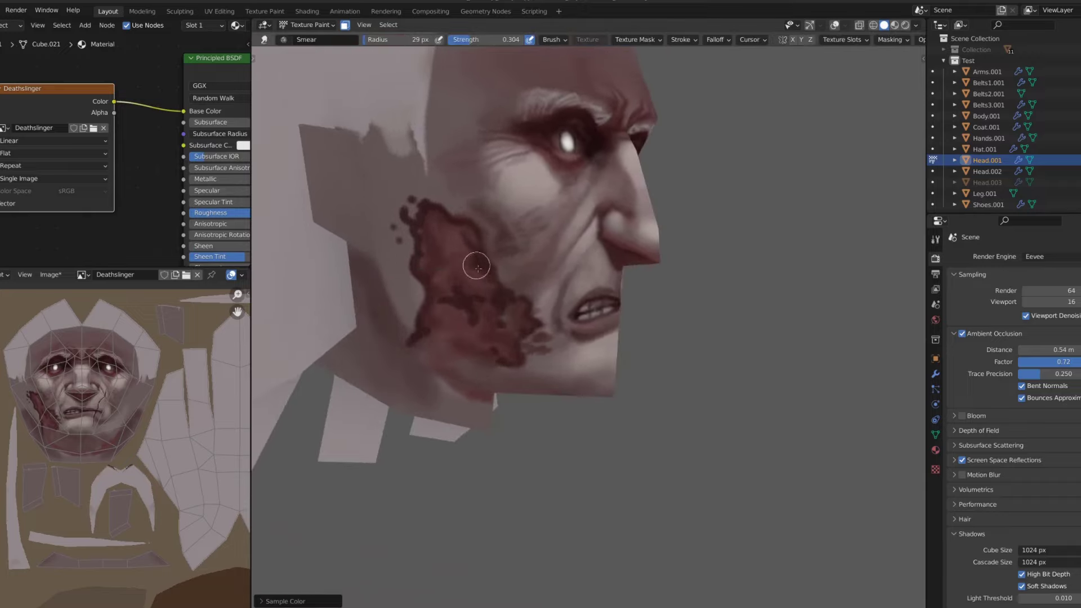
{"action": "left_click_drag", "start_coordinate": [473, 317], "coordinate": [431, 342]}
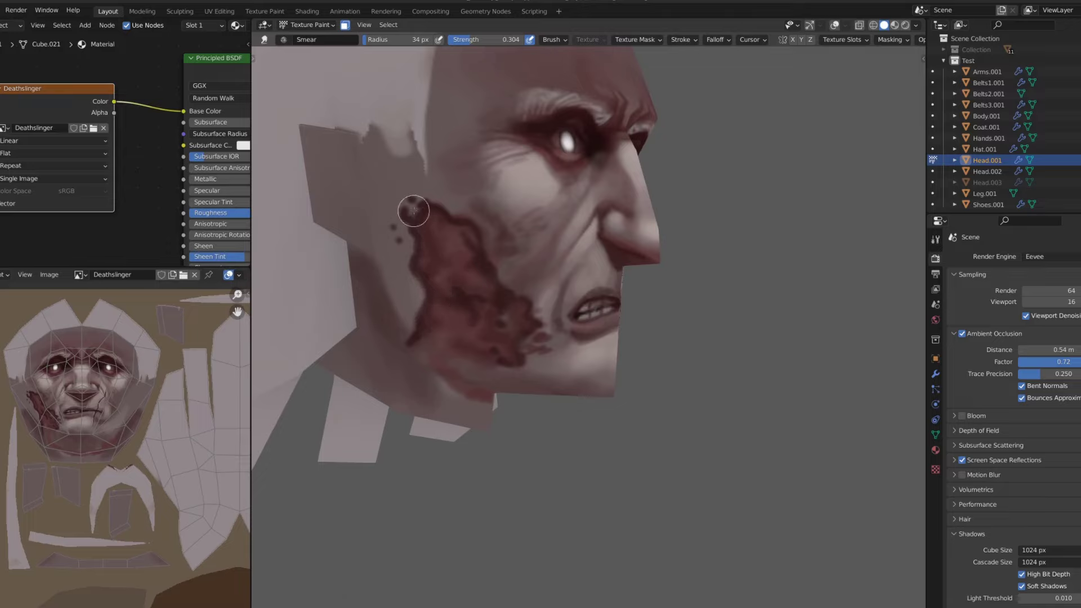
{"action": "middle_click_drag", "start_coordinate": [414, 210], "coordinate": [458, 278]}
{"action": "scroll", "coordinate": [499, 357], "scroll_direction": "down", "scroll_amount": 3}
Exit local view to show the full hatted, coated character in front view
{"action": "key", "text": "KP_Divide"}
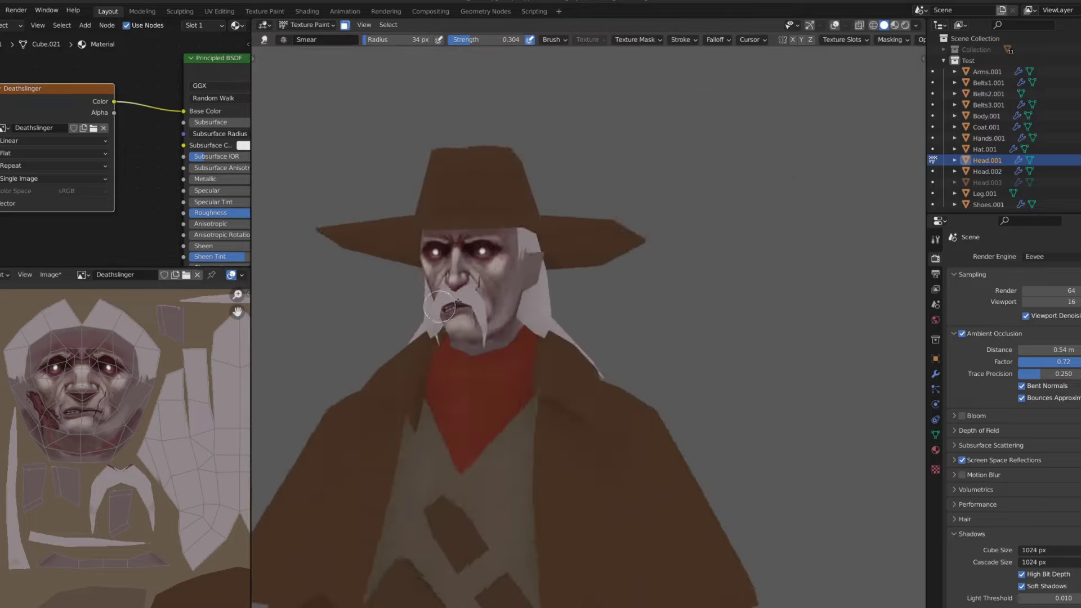
{"action": "scroll", "coordinate": [457, 302], "scroll_direction": "up", "scroll_amount": 1}
{"action": "scroll", "coordinate": [506, 270], "scroll_direction": "up", "scroll_amount": 1}
{"action": "scroll", "coordinate": [518, 254], "scroll_direction": "up", "scroll_amount": 2}
{"action": "scroll", "coordinate": [531, 234], "scroll_direction": "up", "scroll_amount": 2}
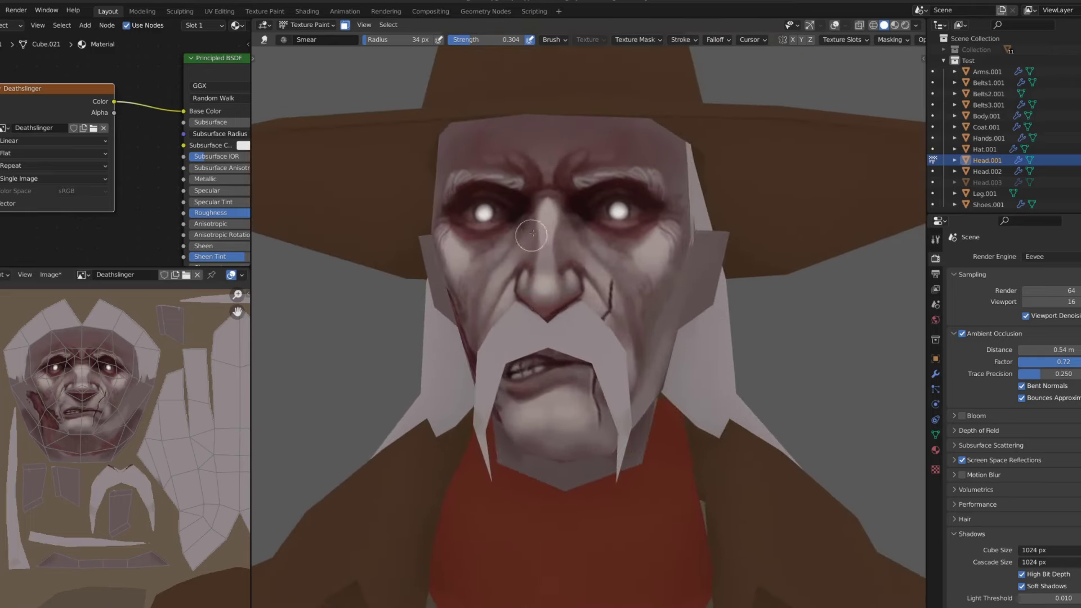
{"action": "key", "text": "KP_1"}
{"action": "scroll", "coordinate": [570, 298], "scroll_direction": "up", "scroll_amount": 1}
Move the nose tip vertex in Edit Mode to reshape the nose
{"action": "key", "text": "Tab"}
{"action": "scroll", "coordinate": [546, 257], "scroll_direction": "up", "scroll_amount": 3}
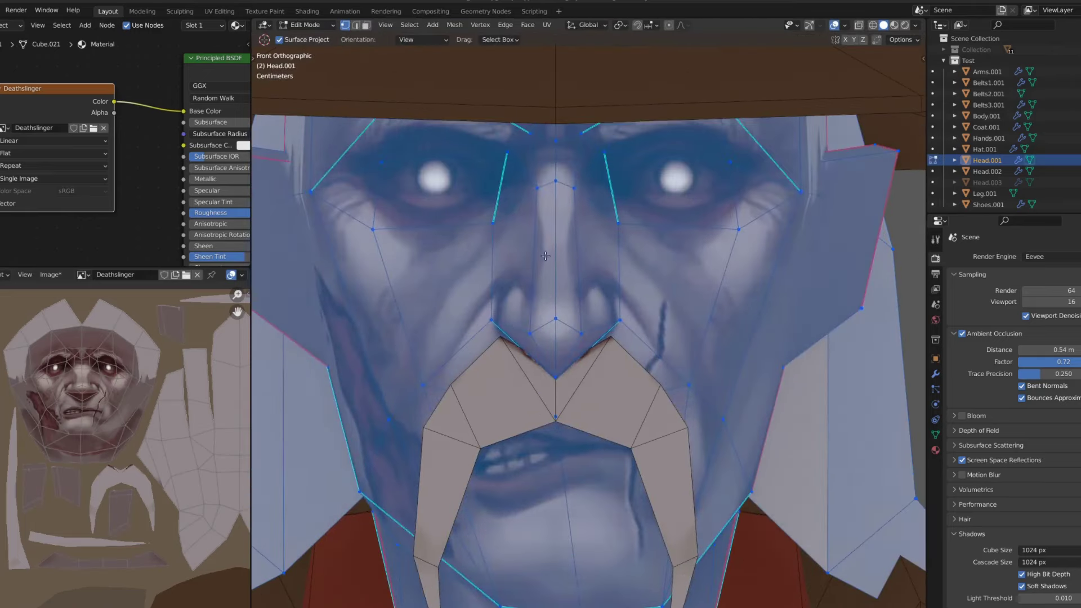
{"action": "key", "text": "alt+a"}
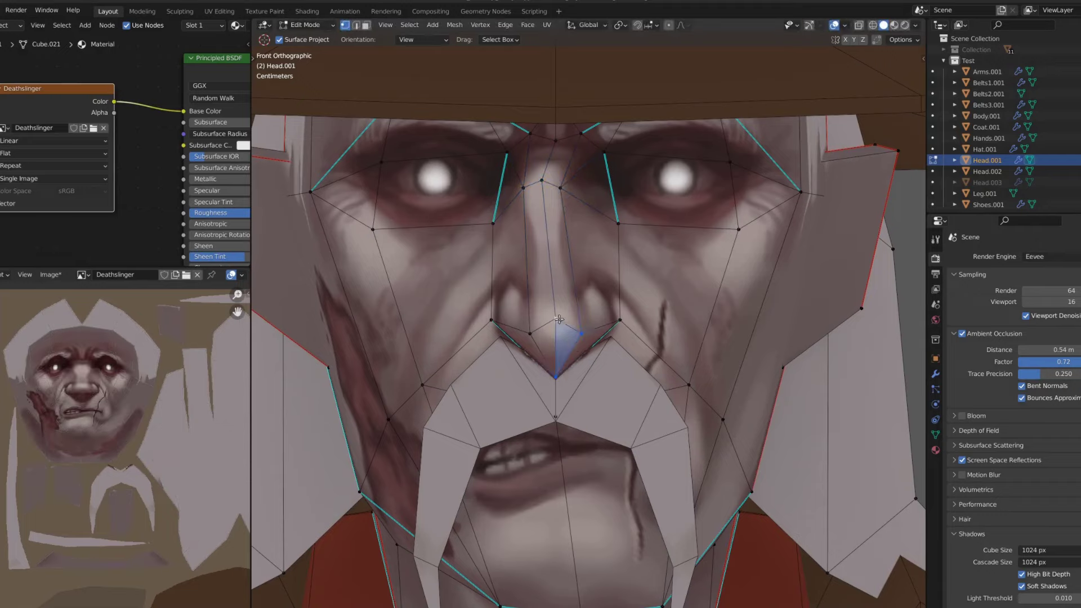
{"action": "key", "text": "g"}
{"action": "left_click", "coordinate": [563, 316]}
{"action": "scroll", "coordinate": [591, 298], "scroll_direction": "down", "scroll_amount": 8}
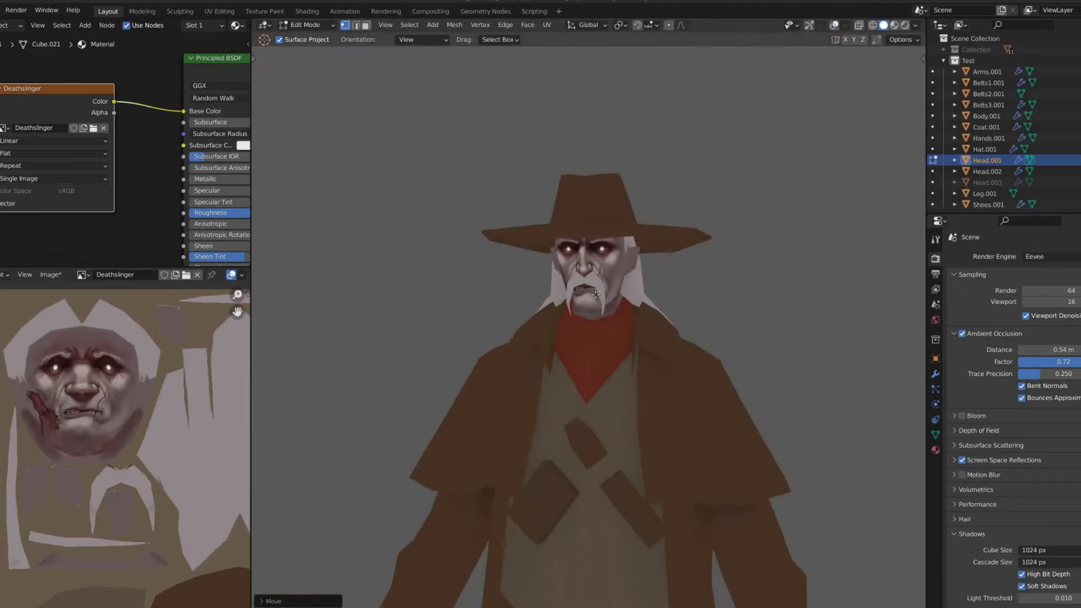
{"action": "scroll", "coordinate": [614, 252], "scroll_direction": "up", "scroll_amount": 3}
{"action": "scroll", "coordinate": [650, 318], "scroll_direction": "up", "scroll_amount": 2}
{"action": "middle_click_drag", "start_coordinate": [649, 317], "coordinate": [526, 330]}
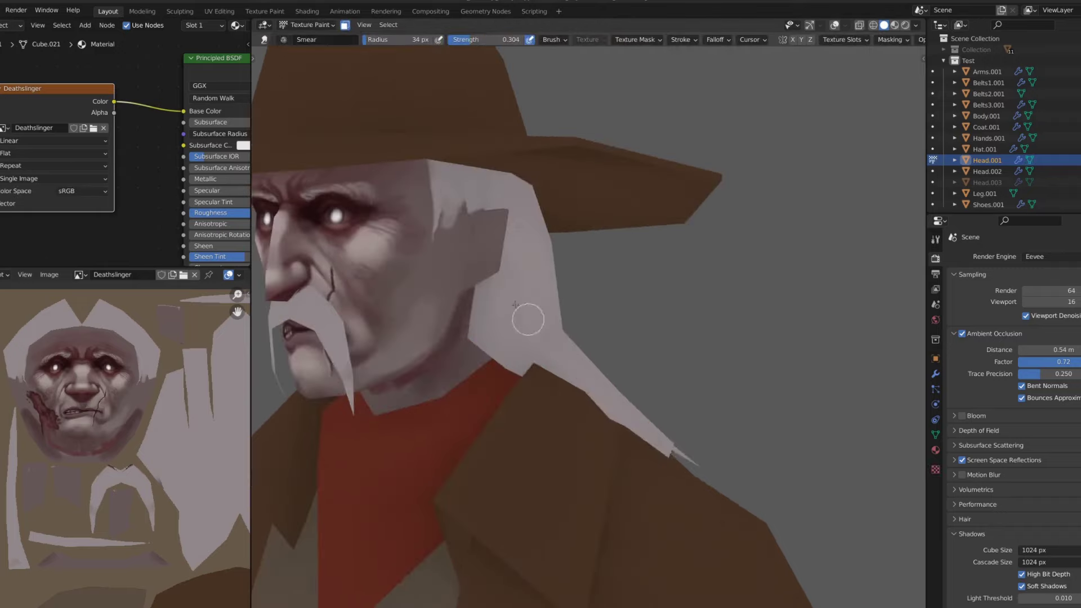
Return to Texture Paint with a low-strength draw brush using the sampled skin colour
{"action": "key", "text": "s"}
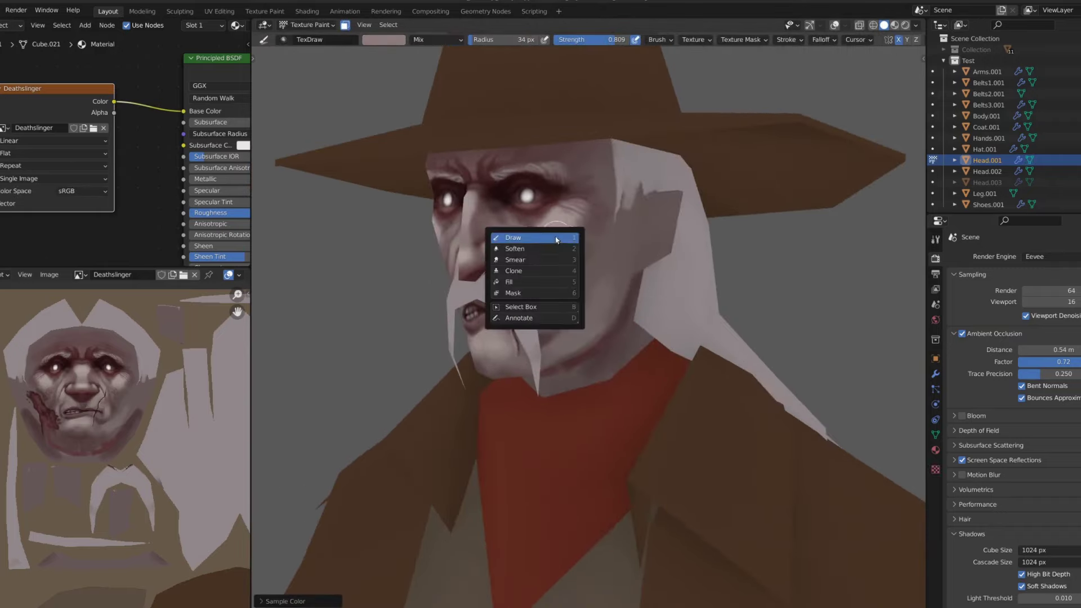
{"action": "right_click", "coordinate": [554, 239]}
{"action": "key", "text": "shift+f"}
{"action": "left_click", "coordinate": [560, 236]}
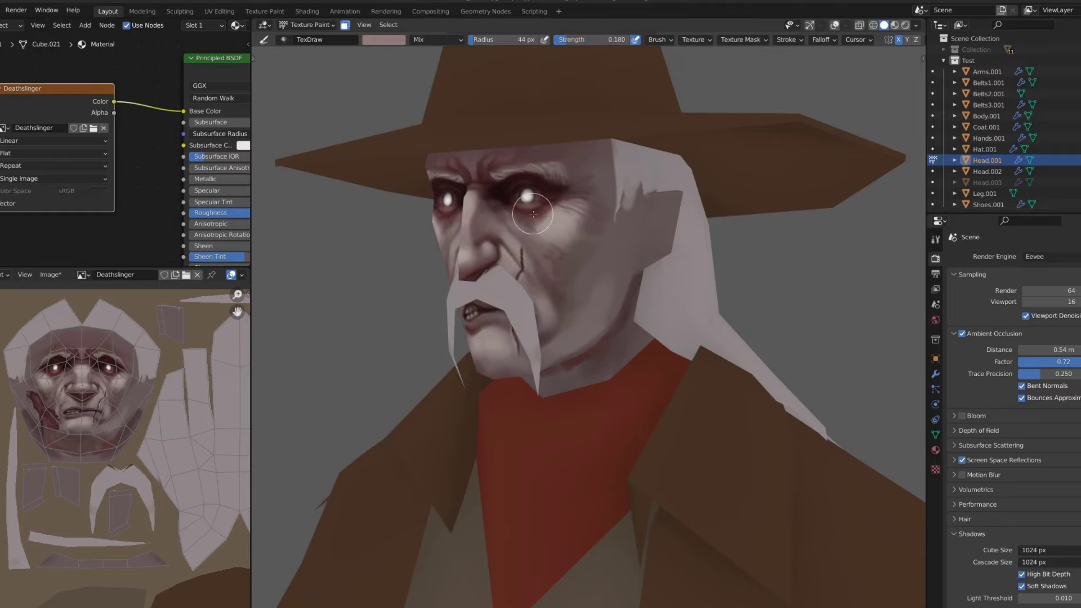
{"action": "key", "text": "s"}
{"action": "mouse_move", "coordinate": [584, 289]}
{"action": "middle_mouse_down"}
{"action": "mouse_move", "coordinate": [483, 203]}
{"action": "mouse_move", "coordinate": [525, 194]}
{"action": "middle_mouse_up"}
{"action": "scroll", "coordinate": [468, 180], "scroll_direction": "down", "scroll_amount": 5}
{"action": "scroll", "coordinate": [526, 195], "scroll_direction": "up", "scroll_amount": 5}
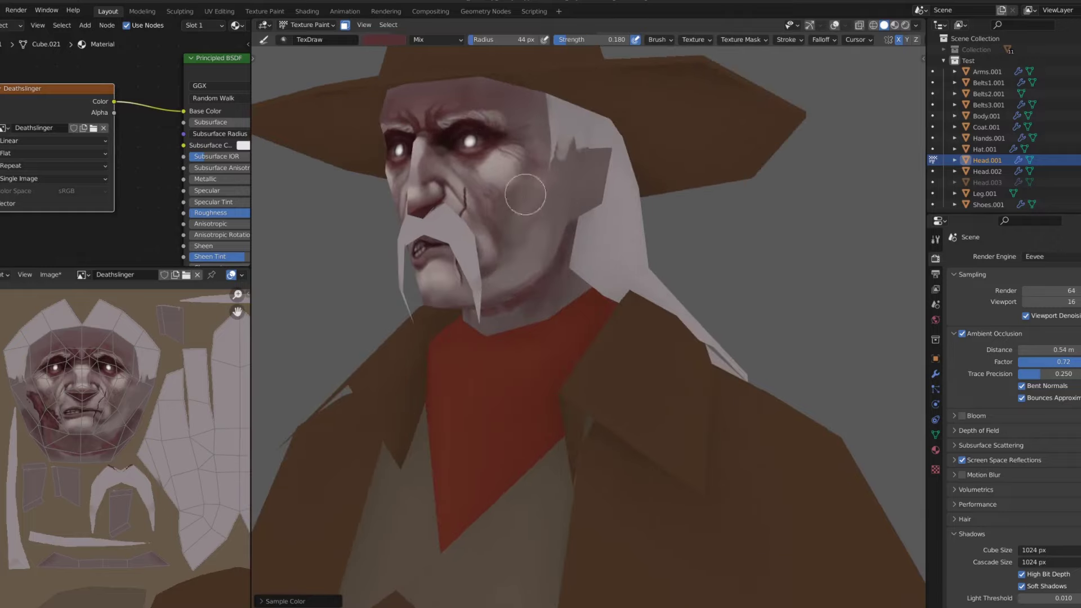
{"action": "middle_click_drag", "start_coordinate": [494, 147], "coordinate": [520, 182]}
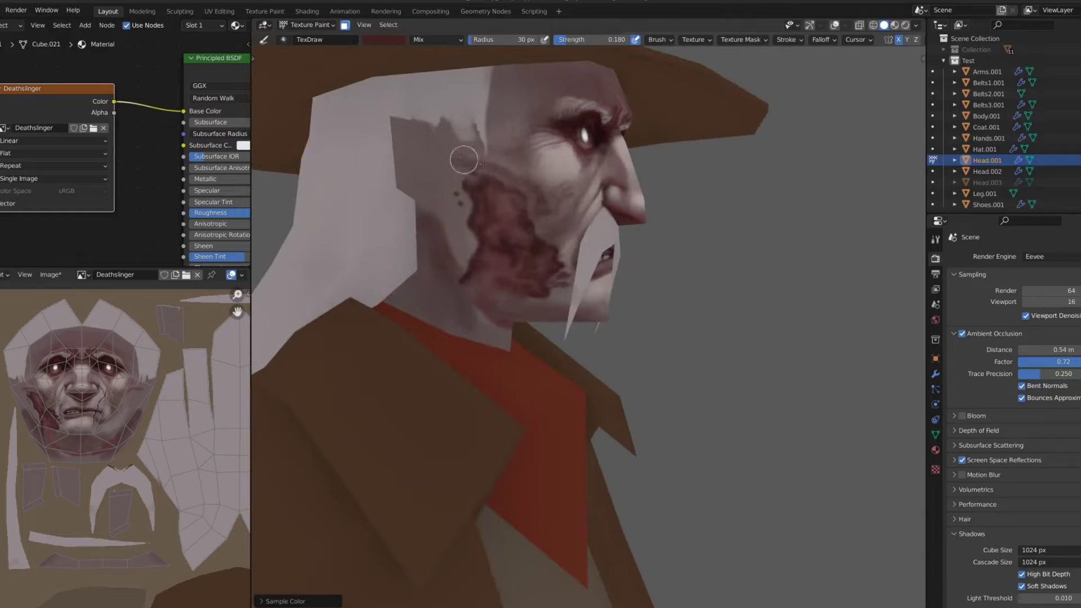
{"action": "middle_click_drag", "start_coordinate": [464, 160], "coordinate": [665, 173]}
Alternate Smear and Draw brushes to rework the cheek wound and facial shading
{"action": "key", "text": "3"}
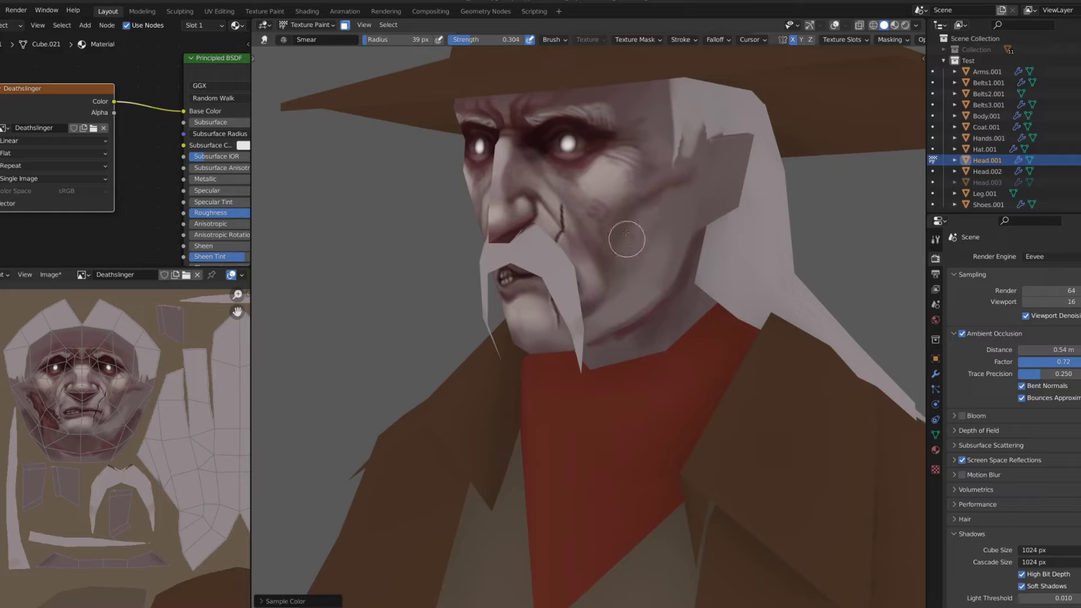
{"action": "scroll", "coordinate": [596, 315], "scroll_direction": "down", "scroll_amount": 5}
{"action": "middle_click_drag", "start_coordinate": [597, 315], "coordinate": [640, 186]}
{"action": "key", "text": "1"}
{"action": "scroll", "coordinate": [640, 178], "scroll_direction": "up", "scroll_amount": 5}
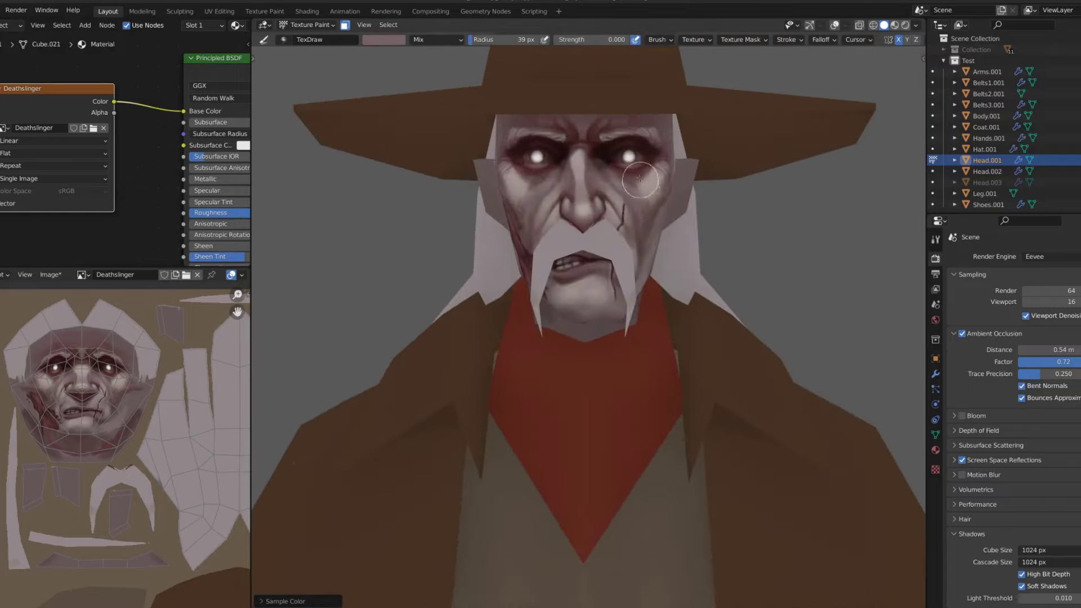
{"action": "scroll", "coordinate": [637, 190], "scroll_direction": "down", "scroll_amount": 4}
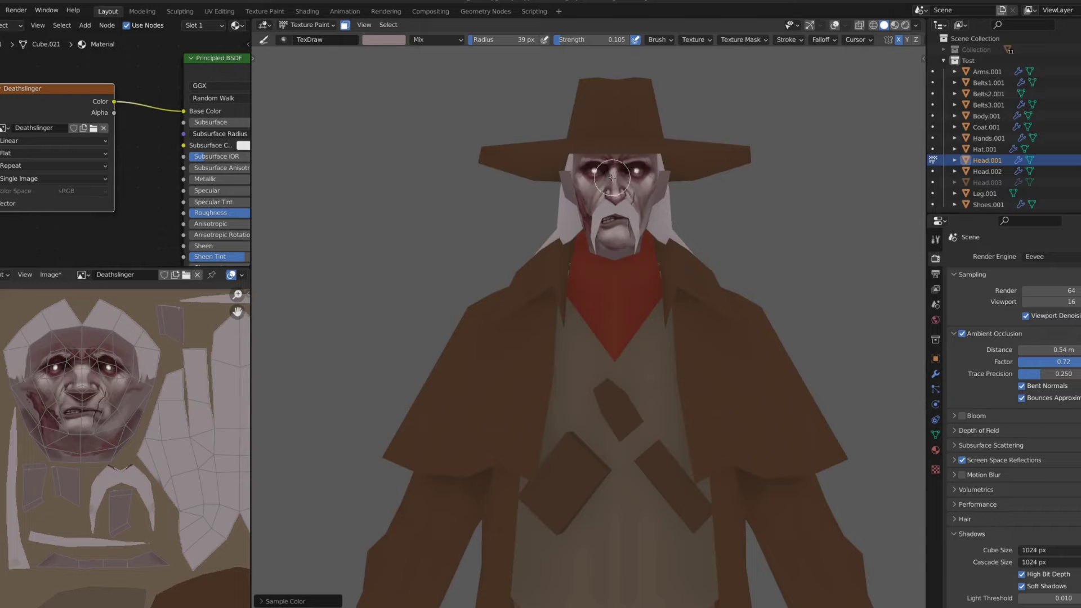
{"action": "scroll", "coordinate": [663, 139], "scroll_direction": "up", "scroll_amount": 2}
{"action": "scroll", "coordinate": [629, 160], "scroll_direction": "down", "scroll_amount": 4}
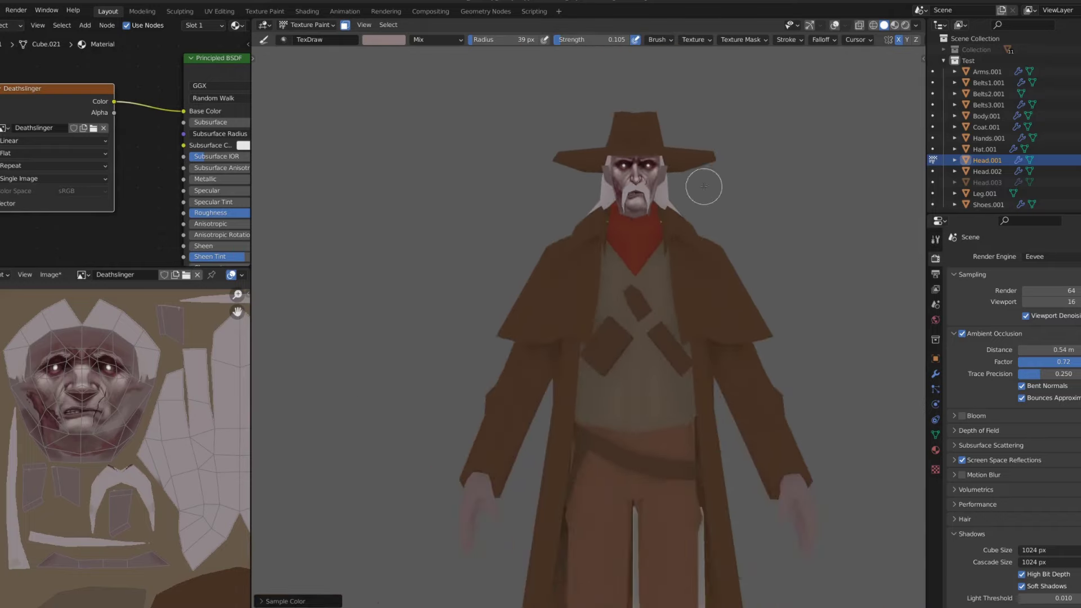
{"action": "middle_click_drag", "start_coordinate": [705, 185], "coordinate": [678, 186]}
{"action": "scroll", "coordinate": [678, 180], "scroll_direction": "up", "scroll_amount": 5}
{"action": "scroll", "coordinate": [676, 186], "scroll_direction": "up", "scroll_amount": 2}
{"action": "key", "text": "shift+space"}
Paint light inner detail into the ear with a small draw brush
{"action": "left_click", "coordinate": [640, 196]}
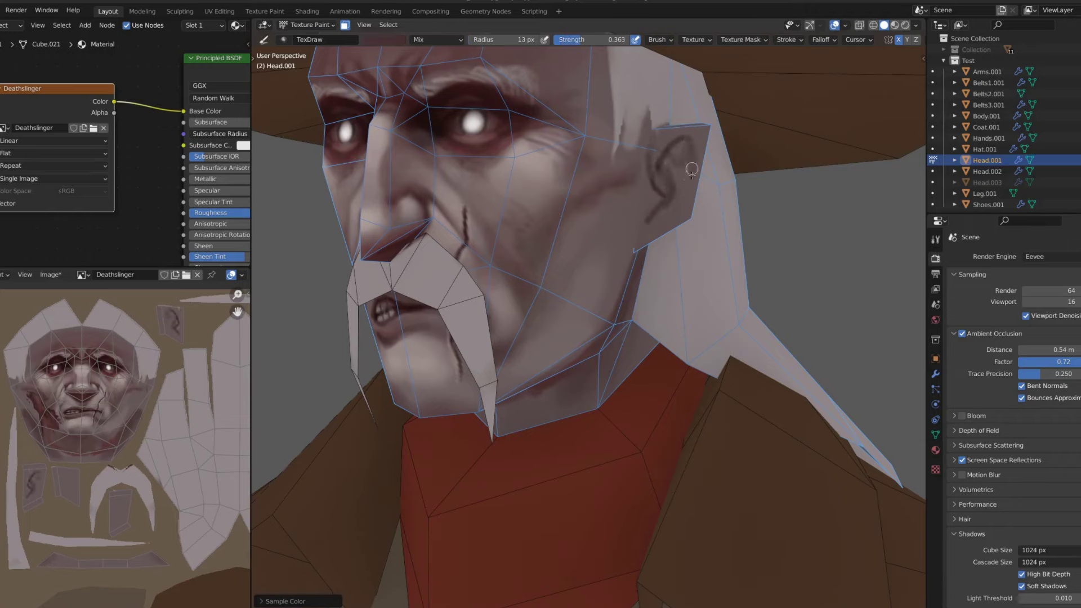
{"action": "middle_click_drag", "start_coordinate": [666, 175], "coordinate": [647, 169]}
{"action": "key", "text": "s"}
{"action": "left_click_drag", "start_coordinate": [647, 107], "coordinate": [634, 175]}
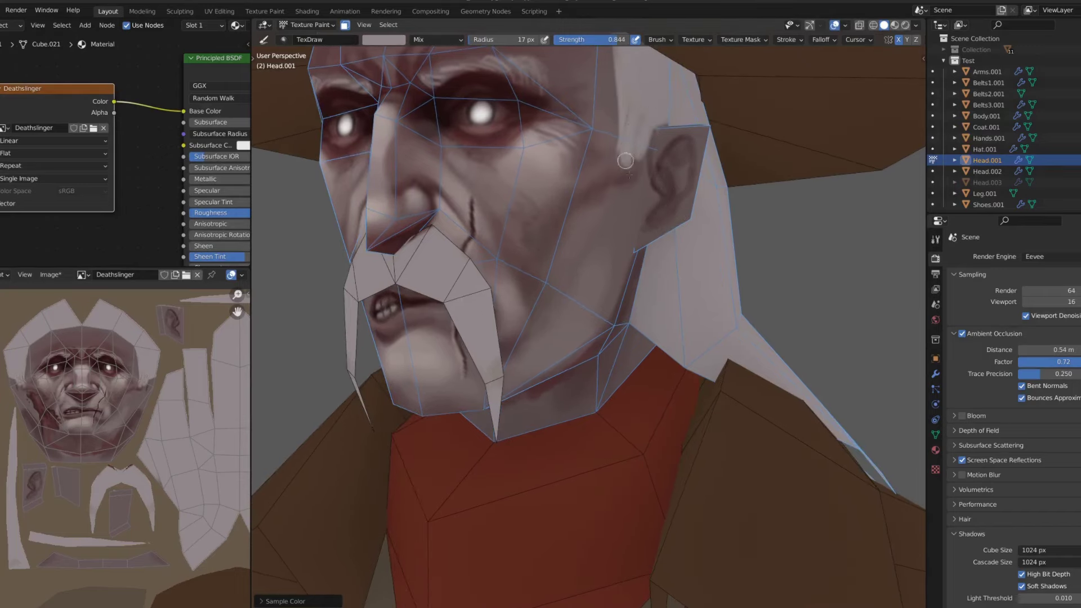
{"action": "key", "text": "f"}
{"action": "mouse_move", "coordinate": [633, 175]}
{"action": "middle_mouse_down"}
{"action": "mouse_move", "coordinate": [635, 208]}
{"action": "mouse_move", "coordinate": [708, 254]}
{"action": "middle_mouse_up"}
Reveal the hidden hair strands and switch painting to the Head.002 mustache mesh
{"action": "scroll", "coordinate": [708, 254], "scroll_direction": "down", "scroll_amount": 5}
{"action": "scroll", "coordinate": [708, 254], "scroll_direction": "down", "scroll_amount": 4}
{"action": "scroll", "coordinate": [707, 254], "scroll_direction": "down", "scroll_amount": 4}
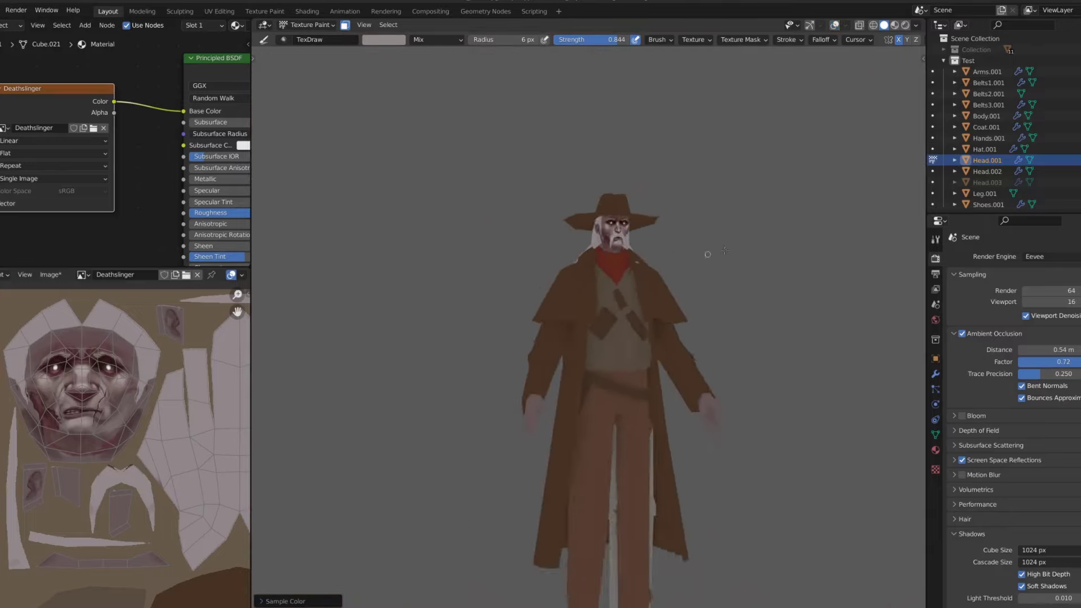
{"action": "key", "text": "KP_Decimal"}
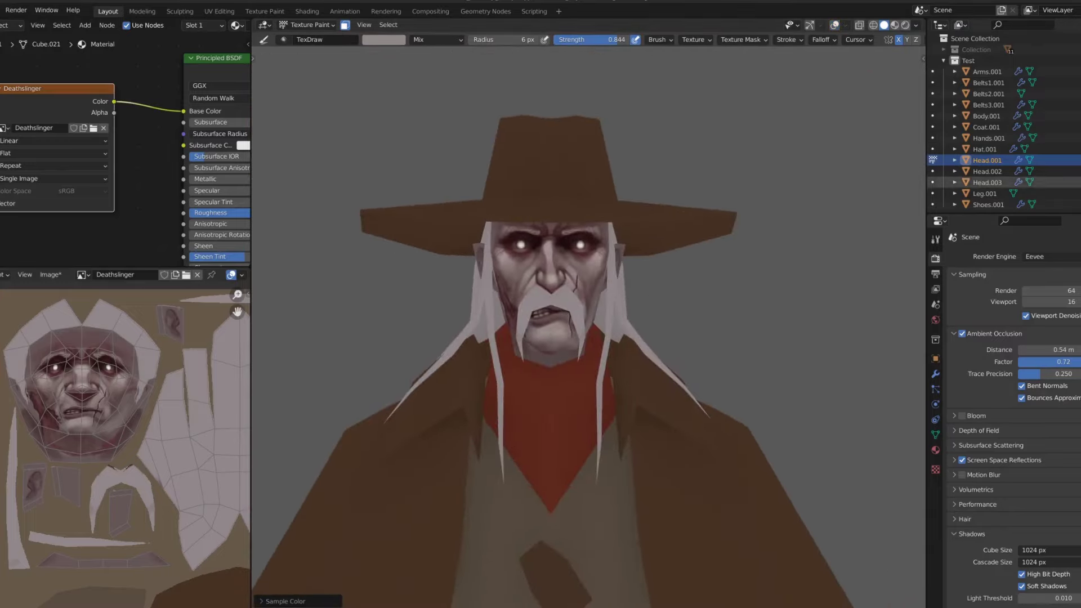
{"action": "key", "text": "alt+q"}
{"action": "key", "text": "KP_Decimal"}
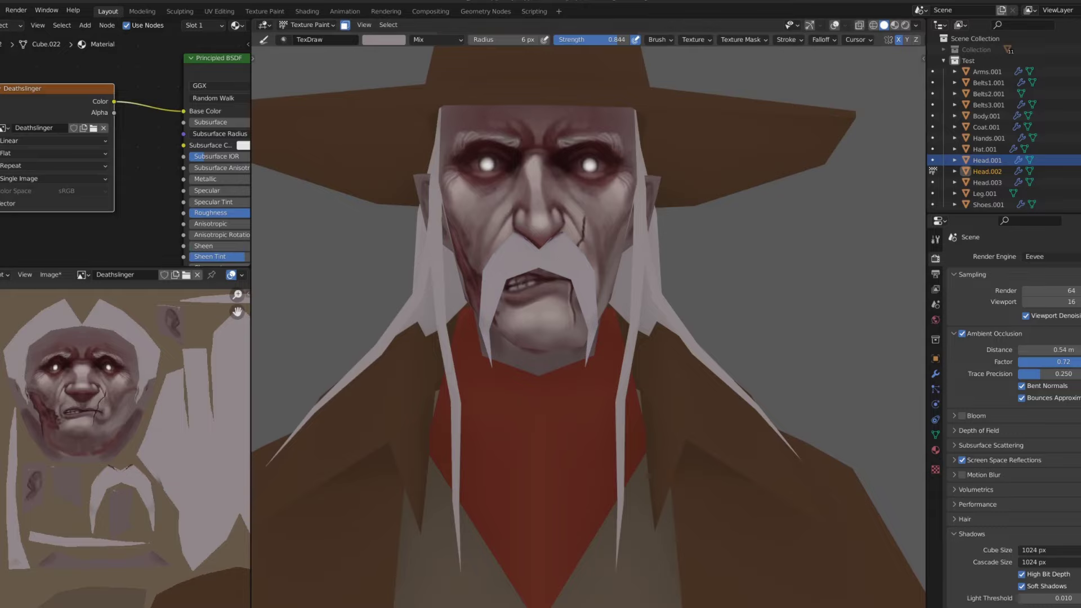
Paint white hair strands across the mustache
{"action": "scroll", "coordinate": [536, 261], "scroll_direction": "up", "scroll_amount": 2}
{"action": "left_click", "coordinate": [384, 39]}
{"action": "scroll", "coordinate": [535, 262], "scroll_direction": "up", "scroll_amount": 1}
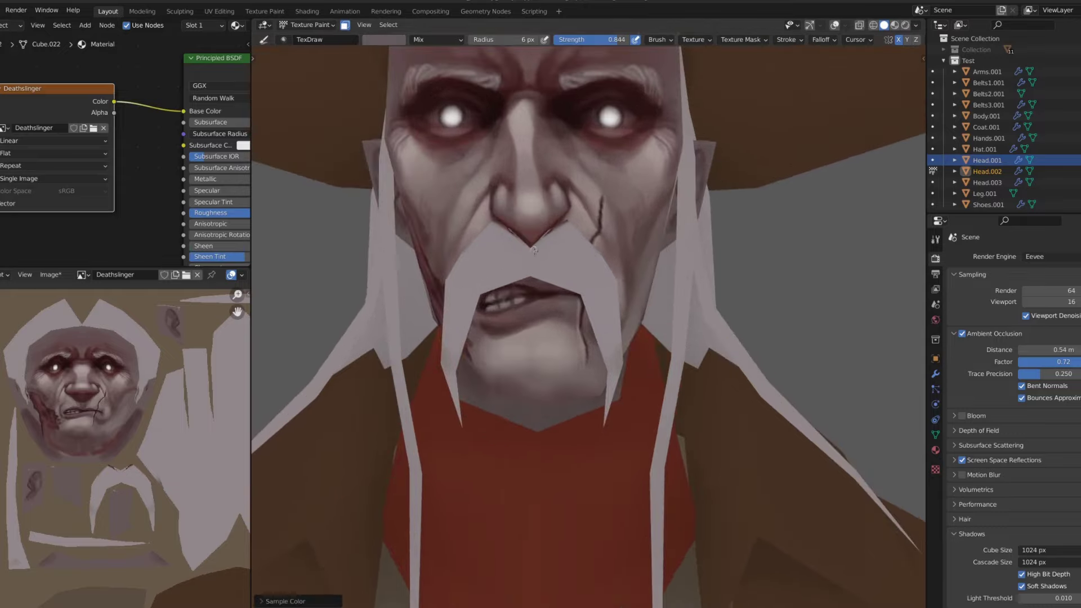
{"action": "left_click_drag", "start_coordinate": [535, 265], "coordinate": [549, 285]}
{"action": "left_click_drag", "start_coordinate": [543, 242], "coordinate": [591, 338]}
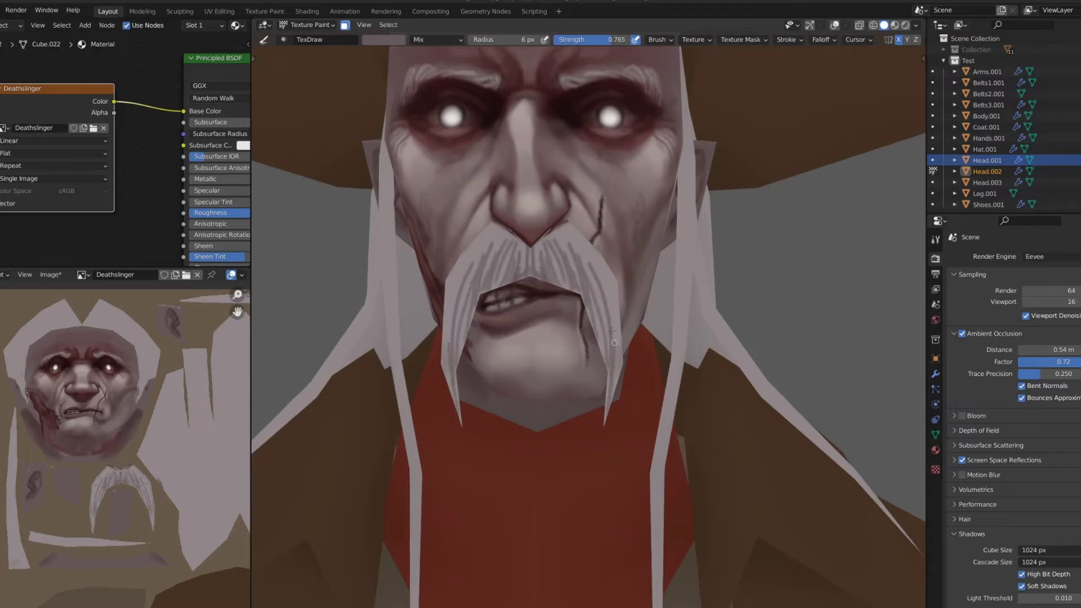
{"action": "left_click_drag", "start_coordinate": [591, 265], "coordinate": [614, 411]}
Sample the mustache and add more strokes in a lighter grey
{"action": "key", "text": "shift+space"}
{"action": "key", "text": "3"}
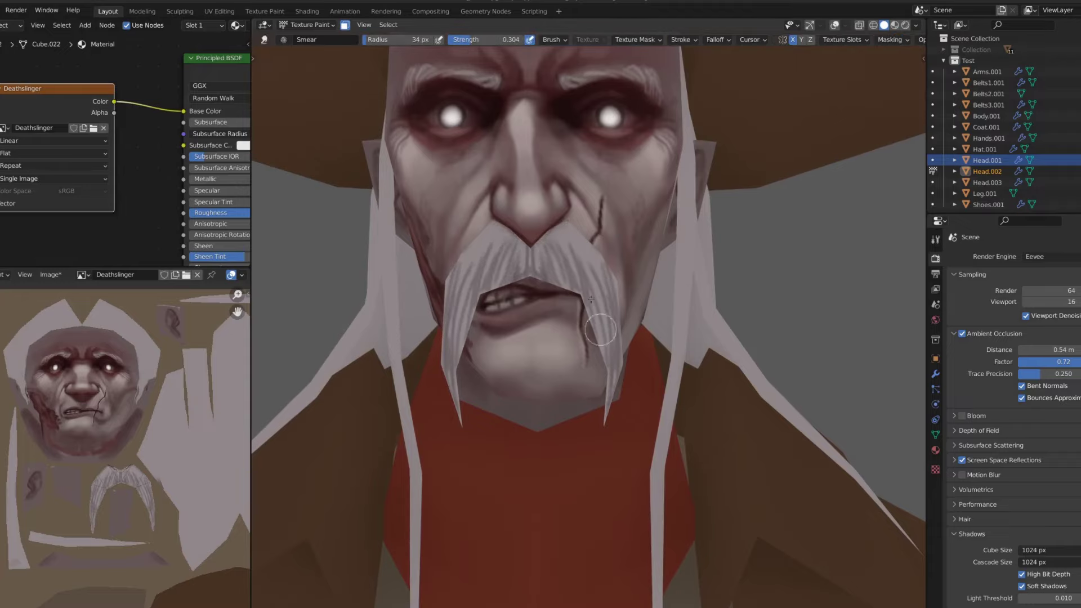
{"action": "scroll", "coordinate": [568, 284], "scroll_direction": "down", "scroll_amount": 6}
{"action": "scroll", "coordinate": [567, 285], "scroll_direction": "up", "scroll_amount": 6}
{"action": "key", "text": "1"}
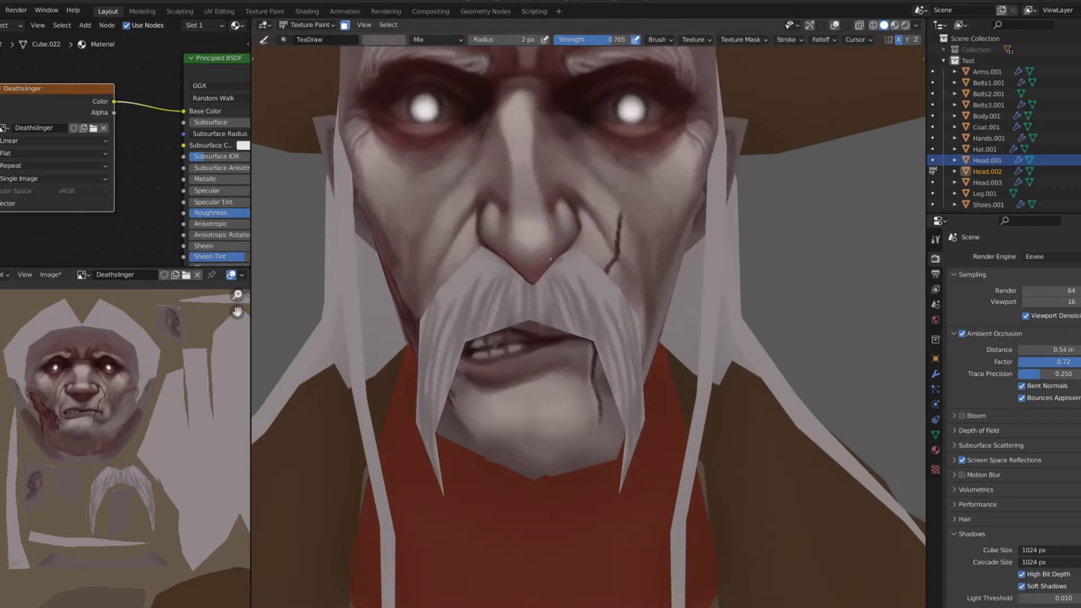
{"action": "key", "text": "s"}
{"action": "left_click", "coordinate": [384, 40]}
{"action": "left_click", "coordinate": [374, 78]}
{"action": "mouse_move", "coordinate": [563, 262]}
{"action": "left_mouse_down"}
{"action": "mouse_move", "coordinate": [571, 295]}
{"action": "mouse_move", "coordinate": [614, 315]}
{"action": "left_mouse_up"}
Paint dark shading between the mustache strands and smear it into soft streaks
{"action": "key", "text": "shift+space"}
{"action": "left_click", "coordinate": [540, 290]}
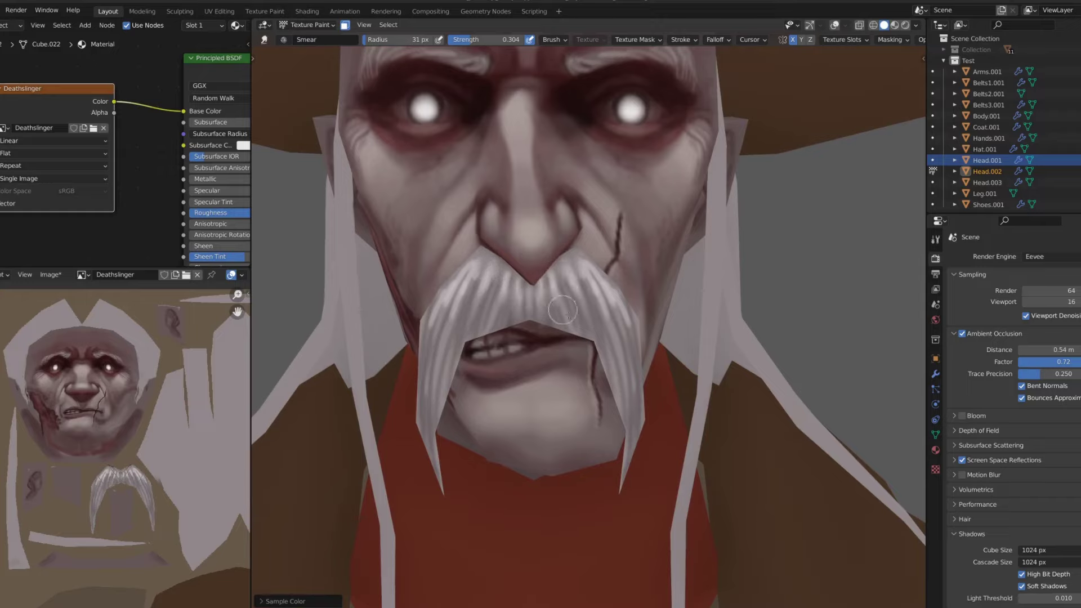
{"action": "scroll", "coordinate": [635, 419], "scroll_direction": "down", "scroll_amount": 5}
{"action": "middle_click_drag", "start_coordinate": [619, 349], "coordinate": [586, 315]}
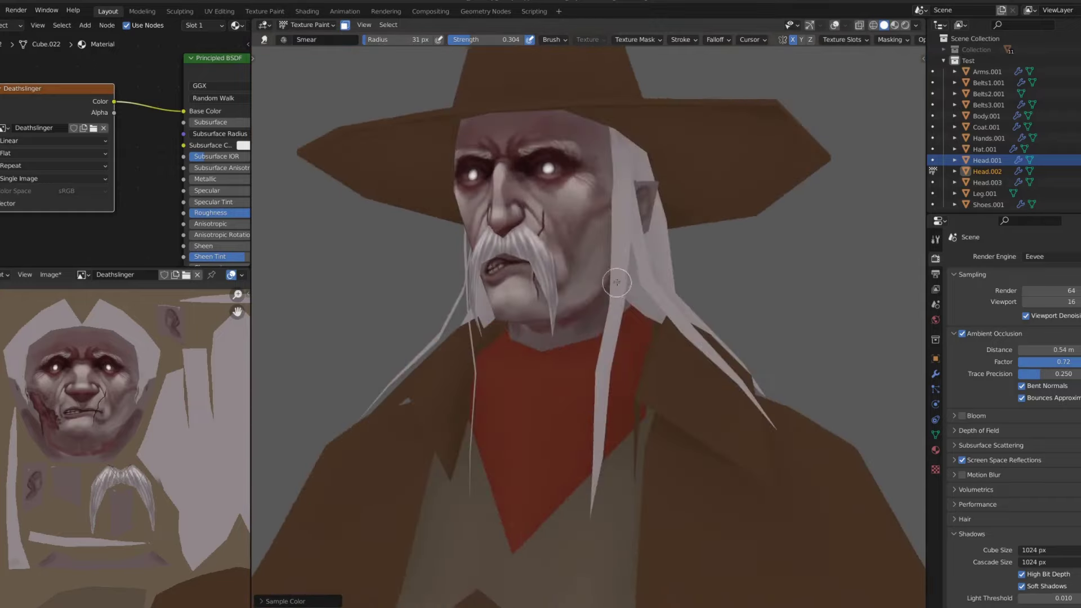
{"action": "scroll", "coordinate": [572, 263], "scroll_direction": "up", "scroll_amount": 5}
{"action": "key", "text": "1"}
{"action": "left_click", "coordinate": [383, 39]}
{"action": "left_click", "coordinate": [394, 195]}
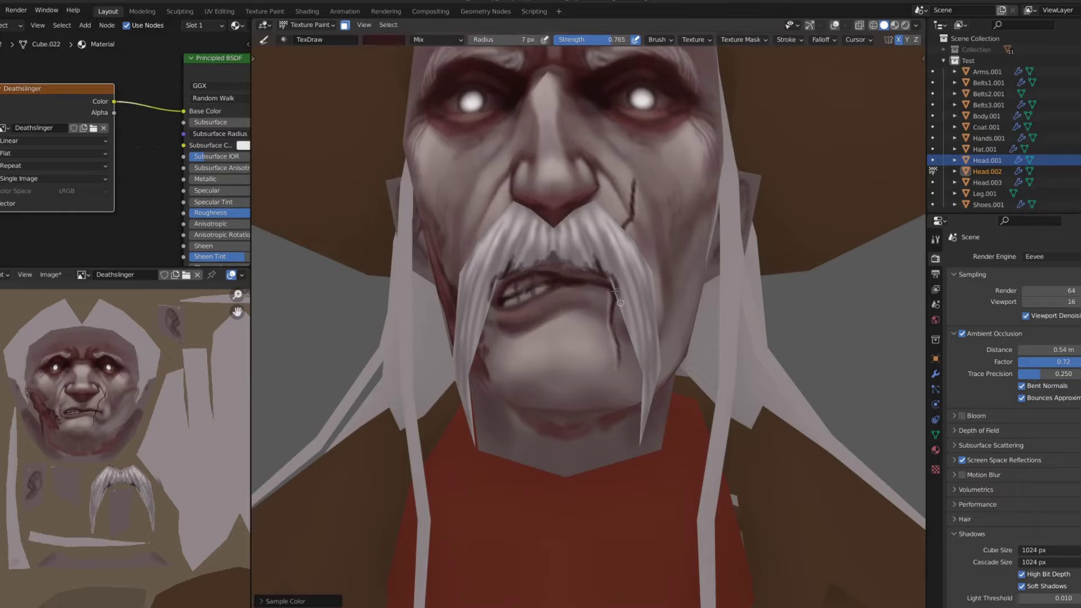
{"action": "middle_click_drag", "start_coordinate": [630, 326], "coordinate": [563, 248]}
{"action": "key", "text": "3"}
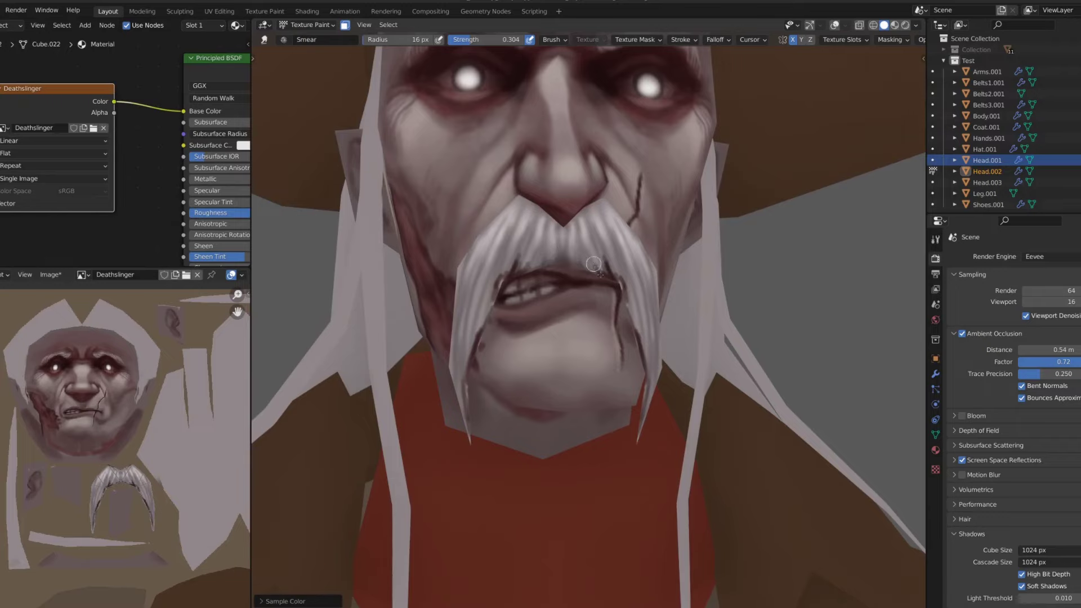
{"action": "middle_click_drag", "start_coordinate": [630, 304], "coordinate": [619, 300]}
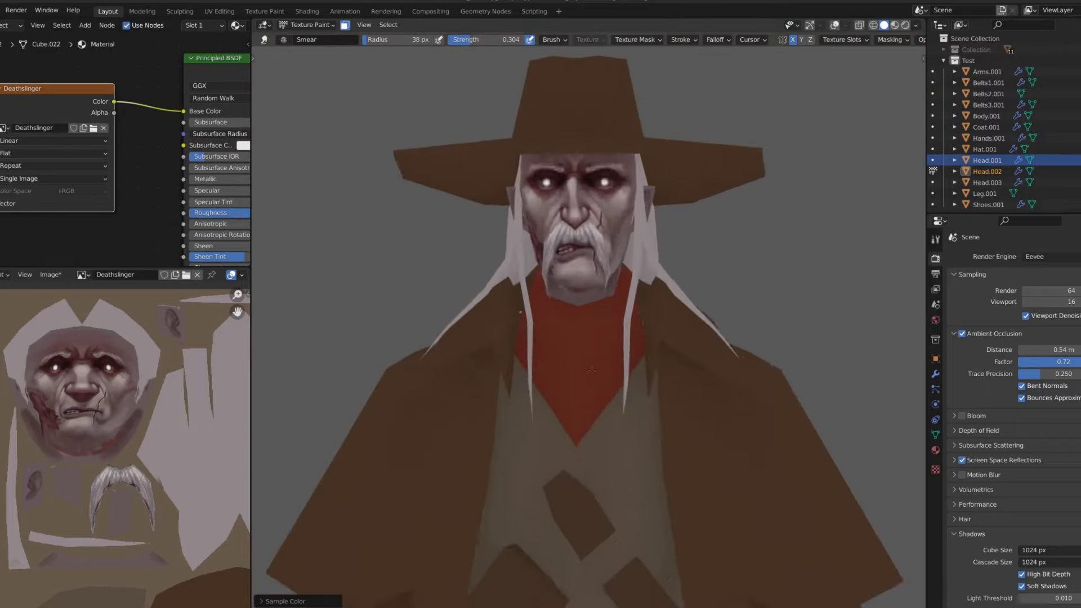
Orbit out to a frontal view of the character and reselect the drawing brush
{"action": "scroll", "coordinate": [646, 394], "scroll_direction": "down", "scroll_amount": 5}
{"action": "middle_click_drag", "start_coordinate": [646, 395], "coordinate": [620, 389]}
{"action": "middle_click_drag", "start_coordinate": [670, 315], "coordinate": [724, 313]}
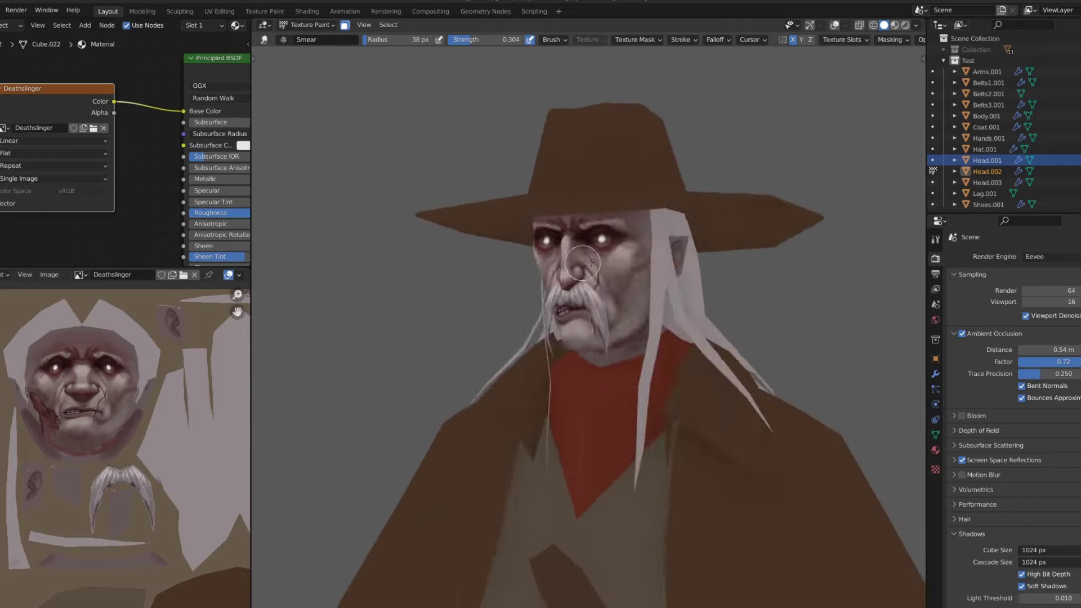
{"action": "scroll", "coordinate": [724, 313], "scroll_direction": "down", "scroll_amount": 5}
{"action": "scroll", "coordinate": [670, 312], "scroll_direction": "up", "scroll_amount": 6}
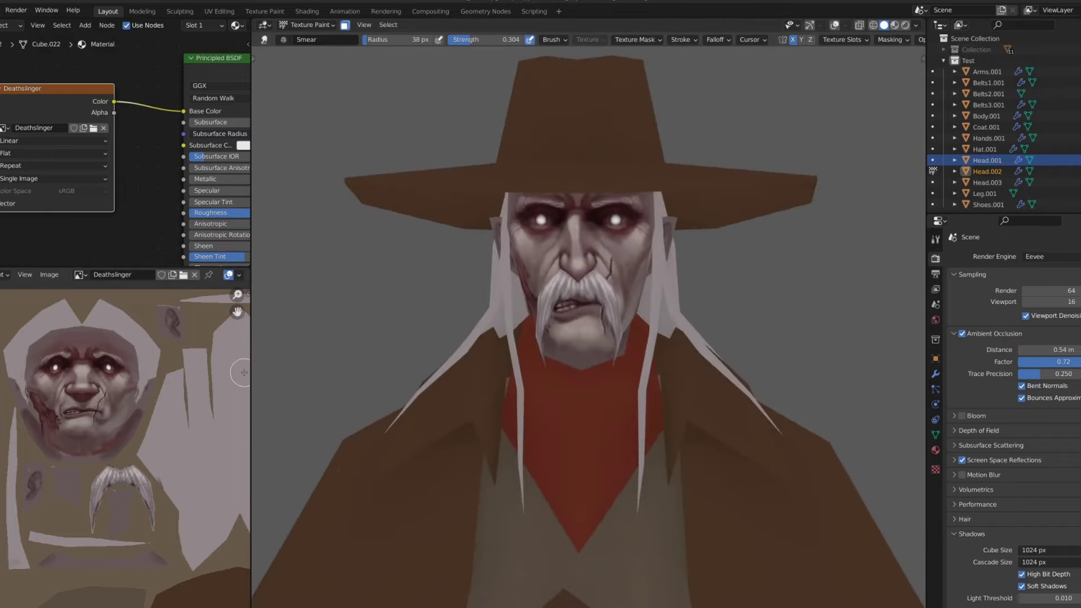
{"action": "key", "text": "shift+space"}
{"action": "left_click", "coordinate": [515, 256]}
{"action": "scroll", "coordinate": [512, 312], "scroll_direction": "up", "scroll_amount": 4}
Sample a dark red from the face and paint it onto the cheek wound
{"action": "key", "text": "s"}
{"action": "left_click_drag", "start_coordinate": [513, 312], "coordinate": [551, 265]}
{"action": "key", "text": "bracketleft"}
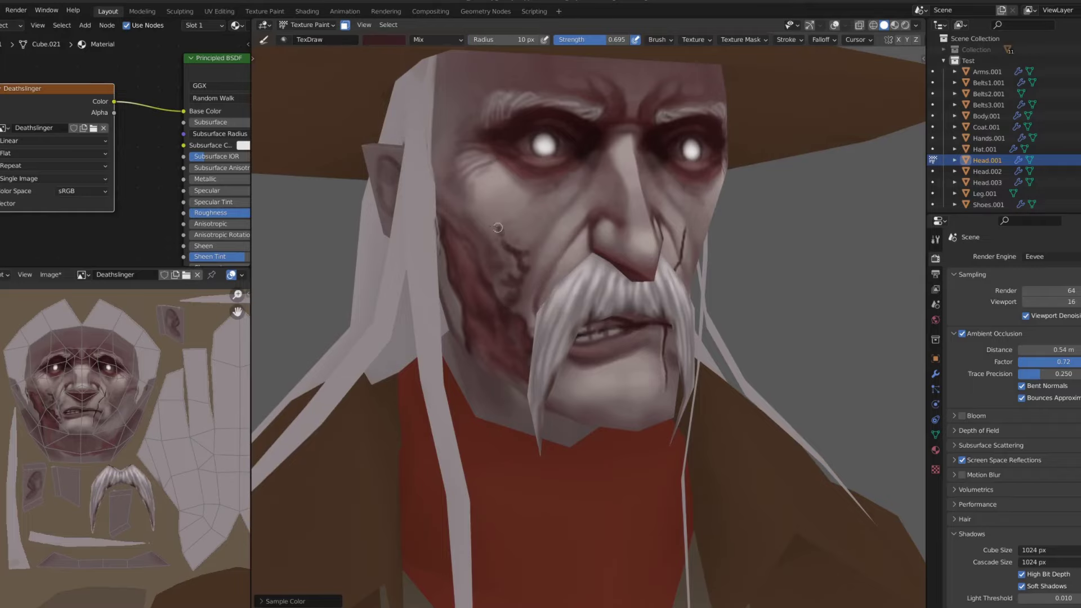
{"action": "middle_click_drag", "start_coordinate": [530, 319], "coordinate": [463, 378]}
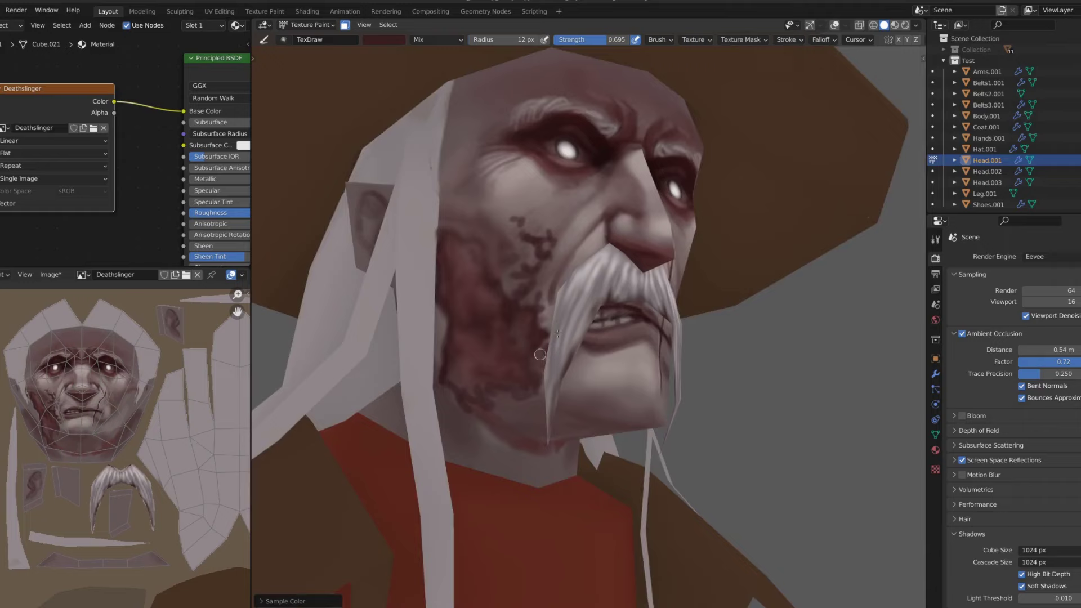
{"action": "middle_click_drag", "start_coordinate": [539, 354], "coordinate": [596, 315]}
{"action": "scroll", "coordinate": [597, 315], "scroll_direction": "down", "scroll_amount": 4}
{"action": "scroll", "coordinate": [669, 237], "scroll_direction": "up", "scroll_amount": 4}
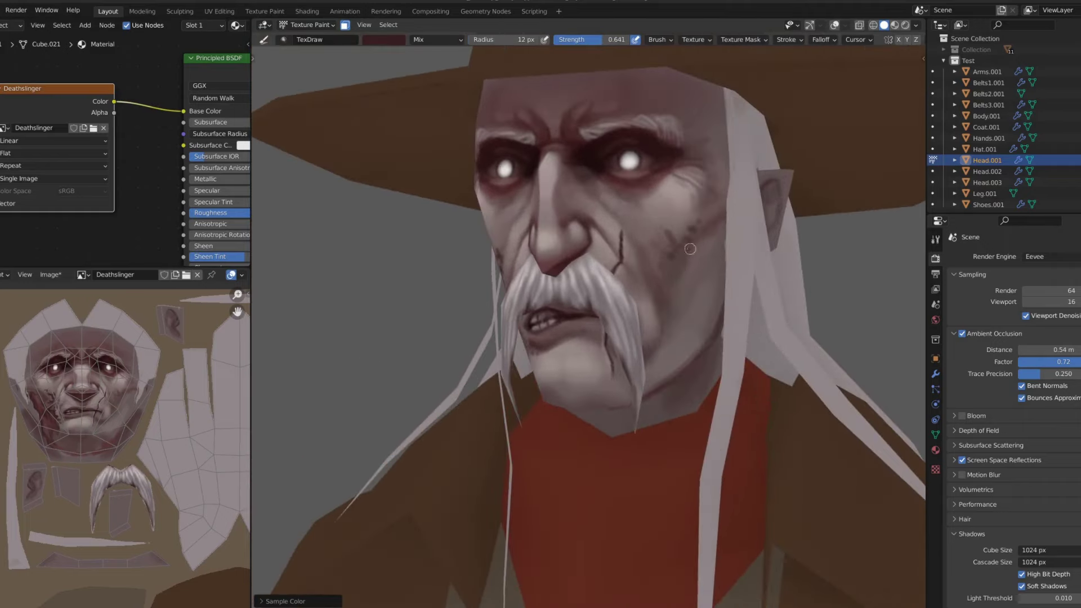
Switch to the Smear brush with a smaller radius and lower strength, viewing the wound
{"action": "key", "text": "shift+bracketleft"}
{"action": "key", "text": "shift+bracketleft"}
{"action": "scroll", "coordinate": [622, 251], "scroll_direction": "down", "scroll_amount": 5}
{"action": "scroll", "coordinate": [622, 252], "scroll_direction": "up", "scroll_amount": 5}
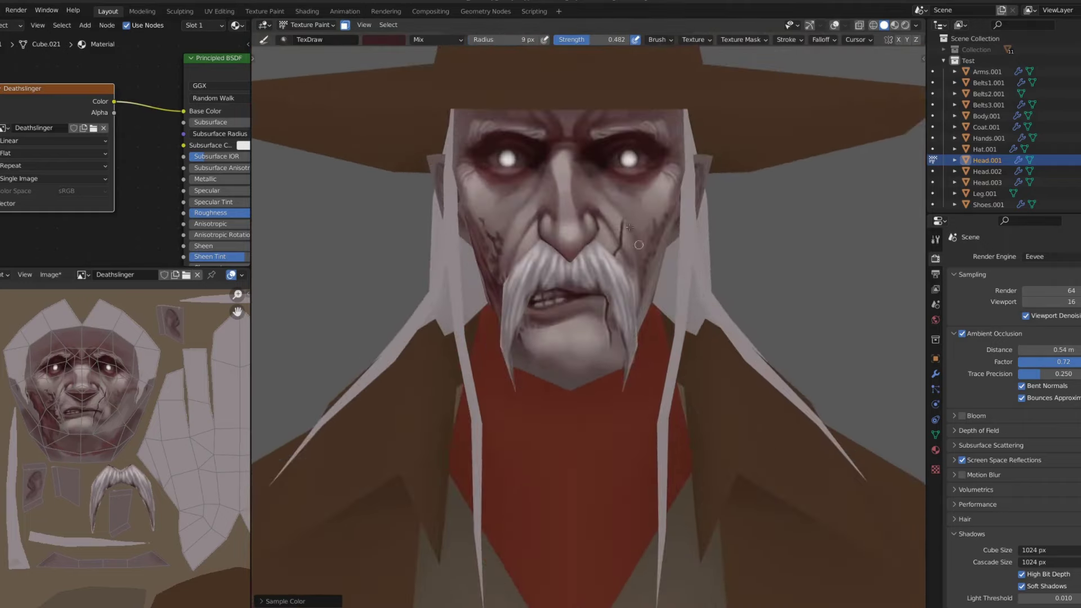
{"action": "middle_click_drag", "start_coordinate": [621, 251], "coordinate": [511, 228]}
{"action": "key", "text": "bracketleft"}
{"action": "key", "text": "bracketleft"}
{"action": "key", "text": "bracketleft"}
{"action": "key", "text": "shift+space"}
{"action": "left_click", "coordinate": [511, 228]}
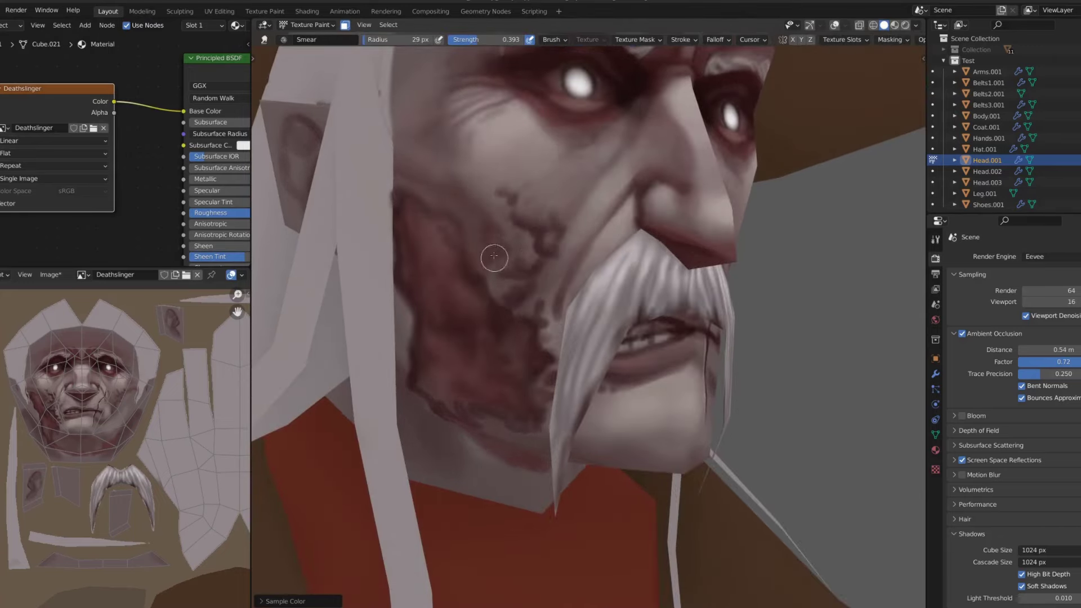
{"action": "mouse_move", "coordinate": [557, 313]}
{"action": "middle_mouse_down"}
{"action": "mouse_move", "coordinate": [444, 422]}
{"action": "mouse_move", "coordinate": [394, 338]}
{"action": "middle_mouse_up"}
{"action": "scroll", "coordinate": [394, 338], "scroll_direction": "down", "scroll_amount": 3}
{"action": "scroll", "coordinate": [369, 290], "scroll_direction": "up", "scroll_amount": 2}
{"action": "mouse_move", "coordinate": [370, 290]}
{"action": "middle_mouse_down"}
{"action": "mouse_move", "coordinate": [649, 231]}
{"action": "mouse_move", "coordinate": [628, 186]}
{"action": "mouse_move", "coordinate": [569, 192]}
{"action": "middle_mouse_up"}
{"action": "scroll", "coordinate": [568, 192], "scroll_direction": "up", "scroll_amount": 3}
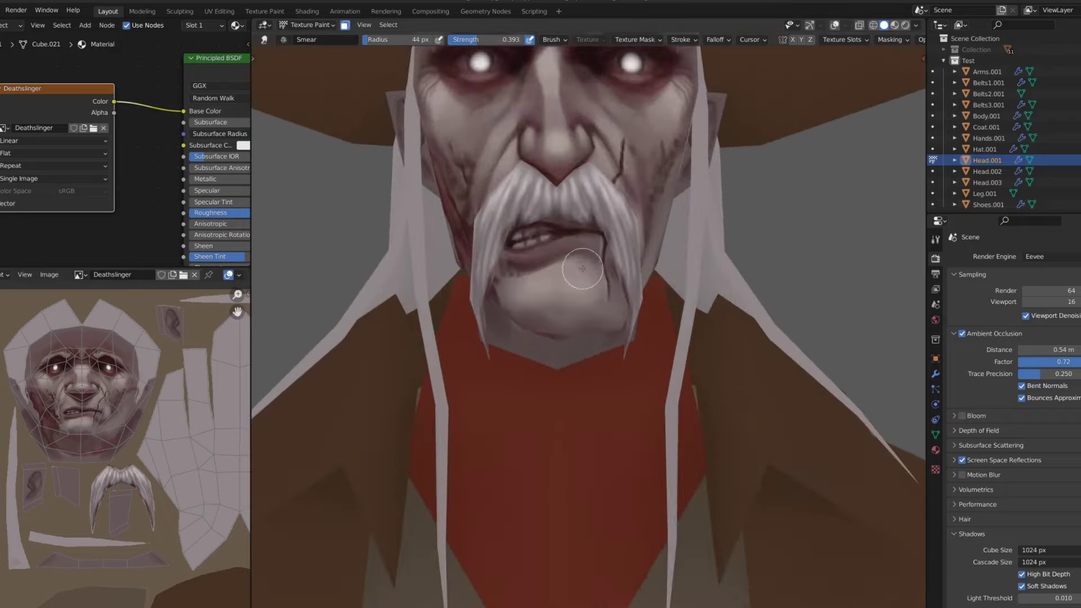
{"action": "scroll", "coordinate": [569, 188], "scroll_direction": "up", "scroll_amount": 2}
Return to the Draw brush with the pale mustache colour sampled, targeting the head
{"action": "key", "text": "s"}
{"action": "key", "text": "alt+q"}
{"action": "key", "text": "s"}
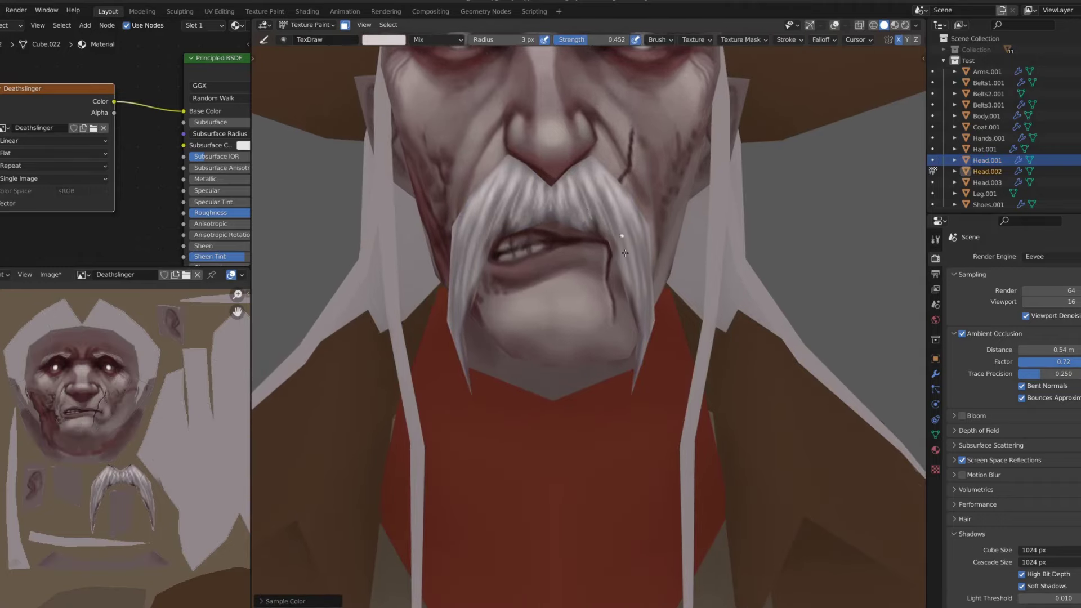
{"action": "scroll", "coordinate": [648, 353], "scroll_direction": "down", "scroll_amount": 5}
{"action": "scroll", "coordinate": [535, 256], "scroll_direction": "up", "scroll_amount": 4}
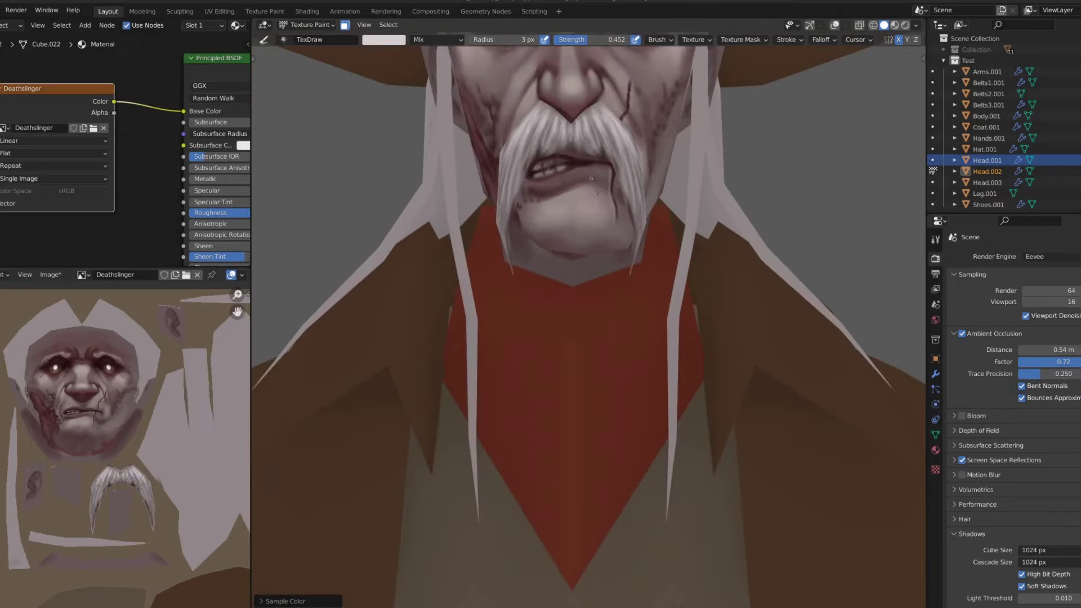
{"action": "scroll", "coordinate": [535, 256], "scroll_direction": "up", "scroll_amount": 2}
{"action": "key", "text": "alt+q"}
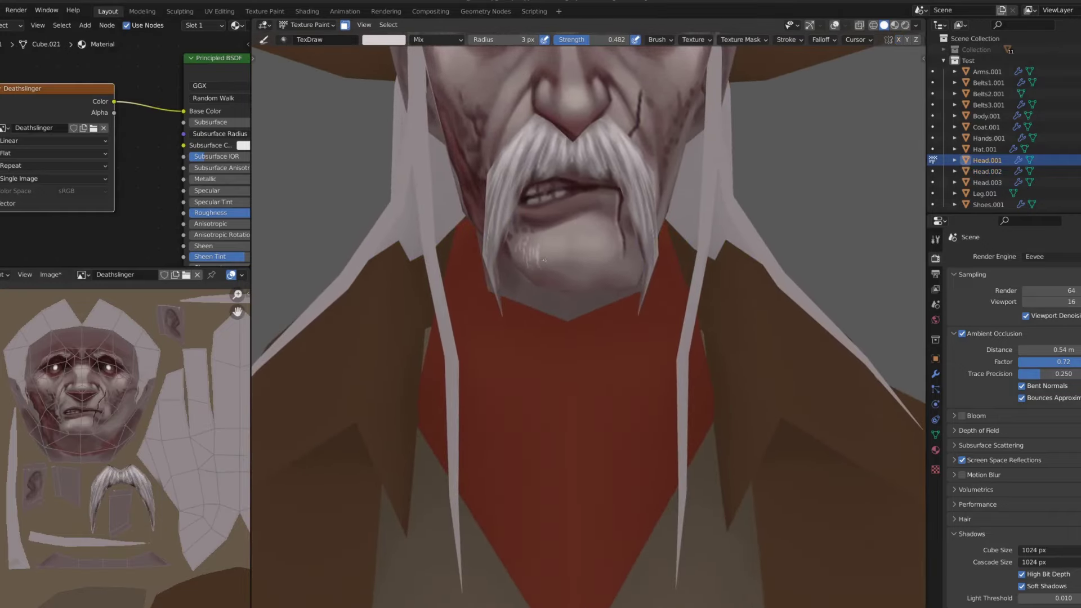
Paint white stubble streaks on the chin and check them from the side
{"action": "left_click_drag", "start_coordinate": [567, 263], "coordinate": [555, 278]}
{"action": "mouse_move", "coordinate": [554, 279]}
{"action": "middle_mouse_down"}
{"action": "mouse_move", "coordinate": [524, 252]}
{"action": "mouse_move", "coordinate": [603, 260]}
{"action": "middle_mouse_up"}
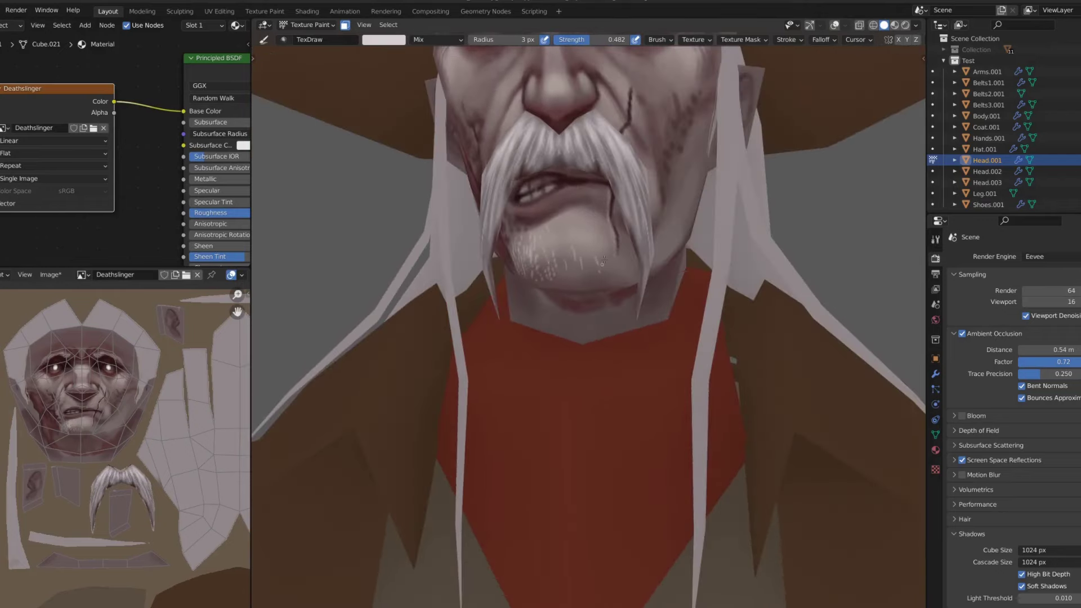
{"action": "scroll", "coordinate": [606, 242], "scroll_direction": "down", "scroll_amount": 3}
{"action": "scroll", "coordinate": [606, 242], "scroll_direction": "down", "scroll_amount": 1}
{"action": "scroll", "coordinate": [594, 119], "scroll_direction": "up", "scroll_amount": 3}
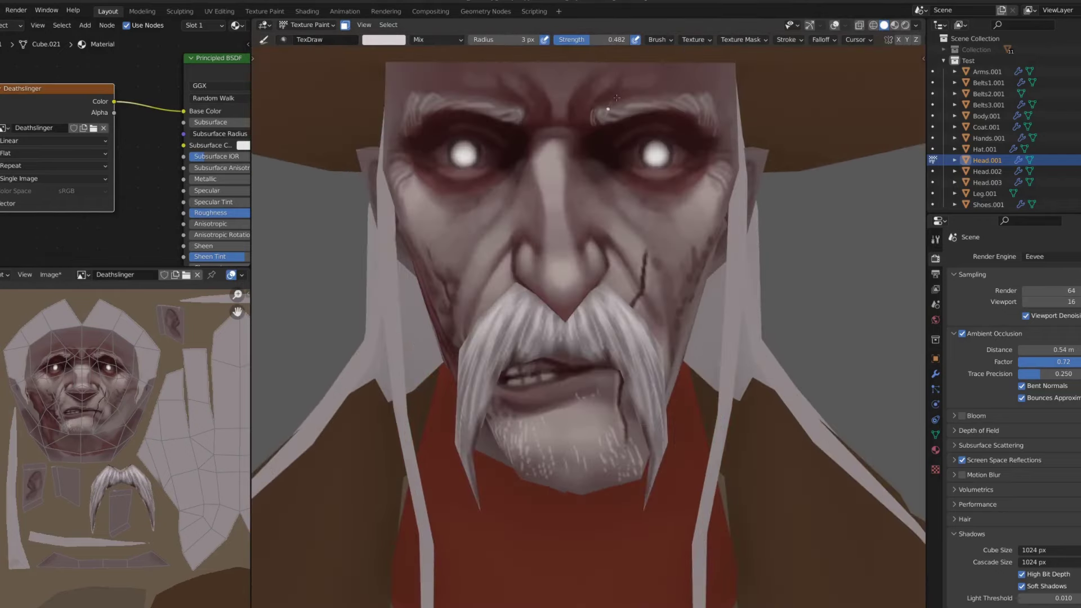
{"action": "scroll", "coordinate": [625, 119], "scroll_direction": "up", "scroll_amount": 1}
{"action": "middle_click_drag", "start_coordinate": [707, 104], "coordinate": [513, 94]}
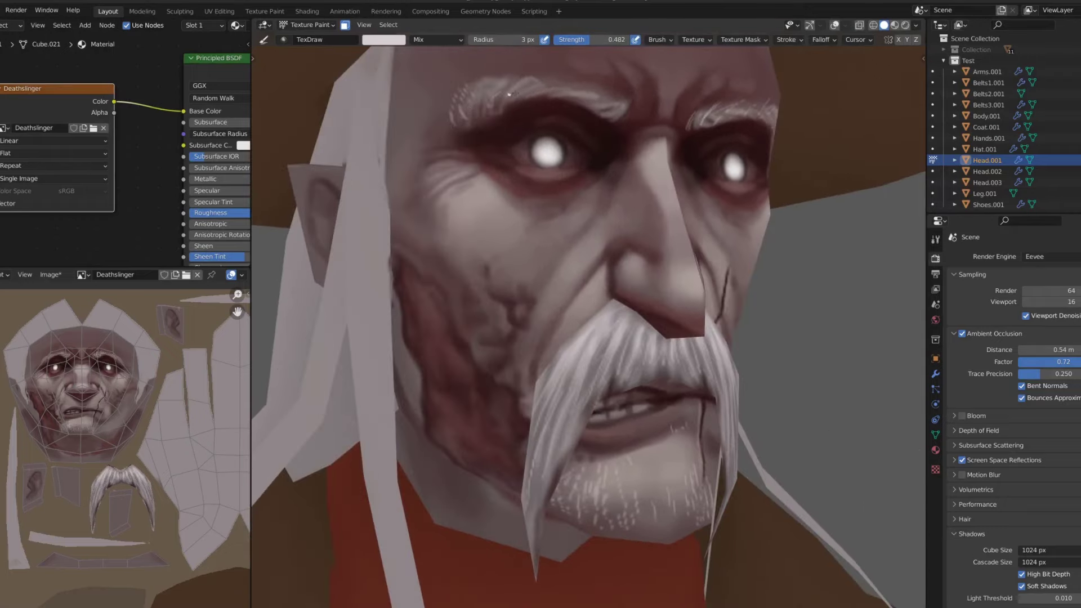
{"action": "middle_click_drag", "start_coordinate": [614, 105], "coordinate": [593, 236]}
{"action": "scroll", "coordinate": [593, 237], "scroll_direction": "down", "scroll_amount": 3}
{"action": "scroll", "coordinate": [593, 236], "scroll_direction": "up", "scroll_amount": 3}
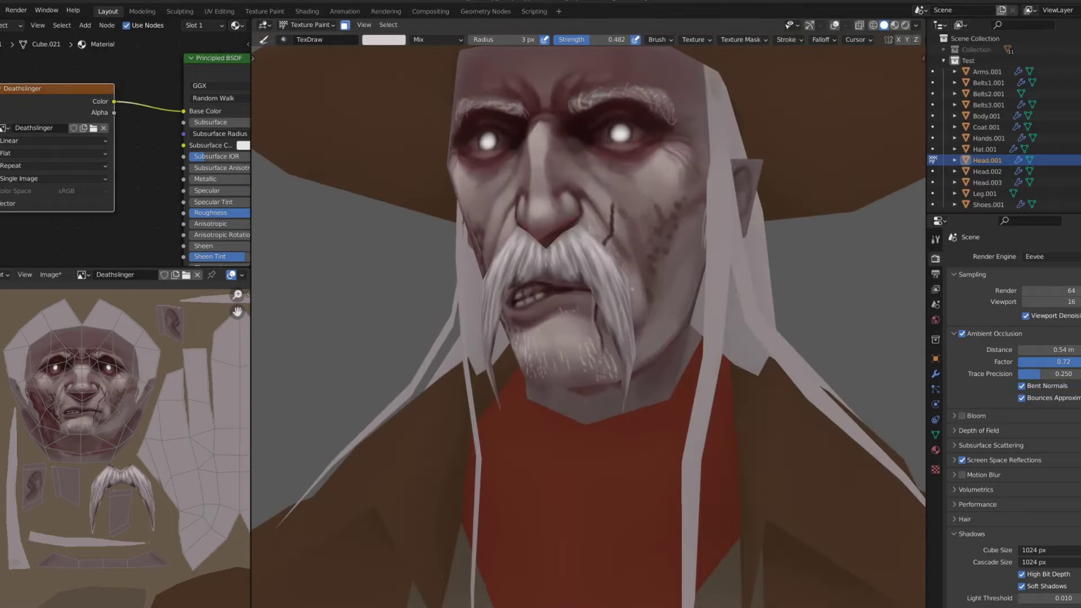
Orbit around the face to inspect the stubble from frontal and three-quarter views
{"action": "mouse_move", "coordinate": [591, 375]}
{"action": "middle_mouse_down"}
{"action": "mouse_move", "coordinate": [559, 321]}
{"action": "mouse_move", "coordinate": [644, 355]}
{"action": "middle_mouse_up"}
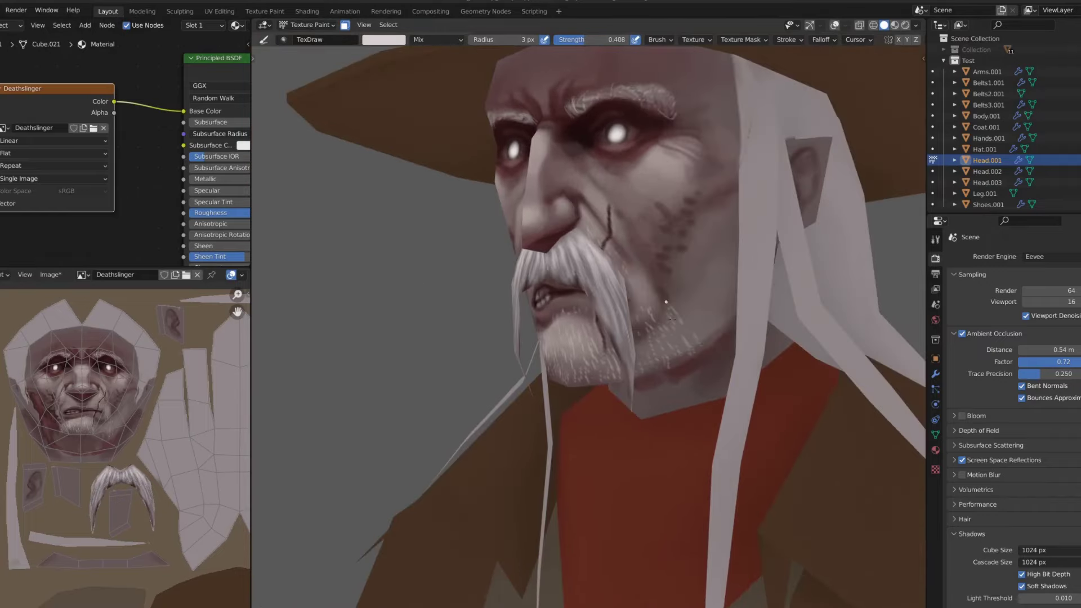
{"action": "middle_click_drag", "start_coordinate": [666, 302], "coordinate": [513, 342]}
{"action": "middle_click_drag", "start_coordinate": [582, 294], "coordinate": [541, 236]}
{"action": "scroll", "coordinate": [540, 236], "scroll_direction": "down", "scroll_amount": 4}
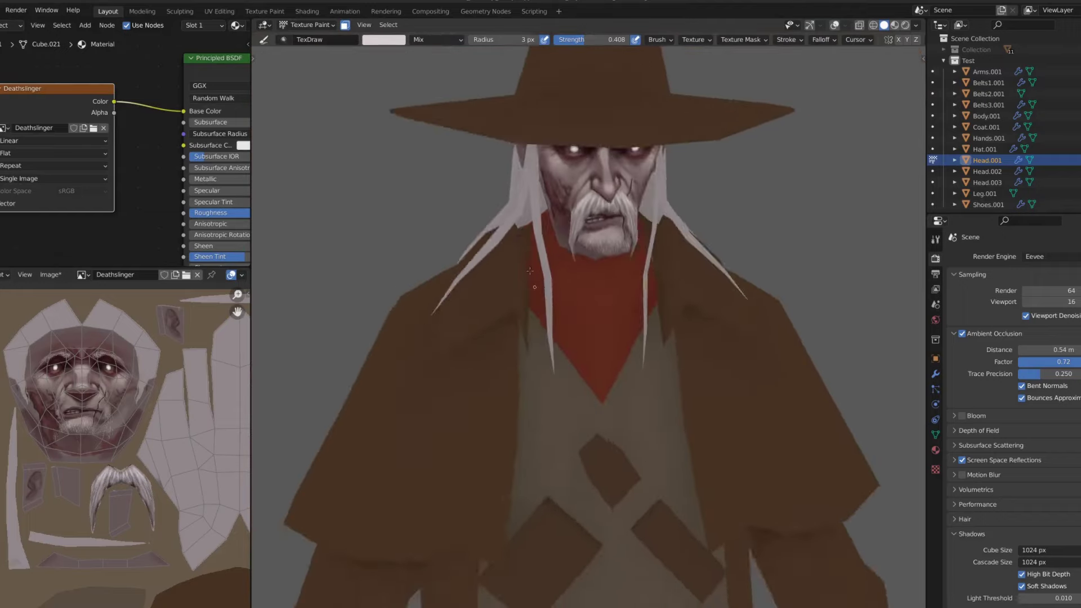
{"action": "scroll", "coordinate": [529, 192], "scroll_direction": "up", "scroll_amount": 1}
{"action": "scroll", "coordinate": [522, 168], "scroll_direction": "up", "scroll_amount": 2}
{"action": "middle_click_drag", "start_coordinate": [522, 168], "coordinate": [541, 284]}
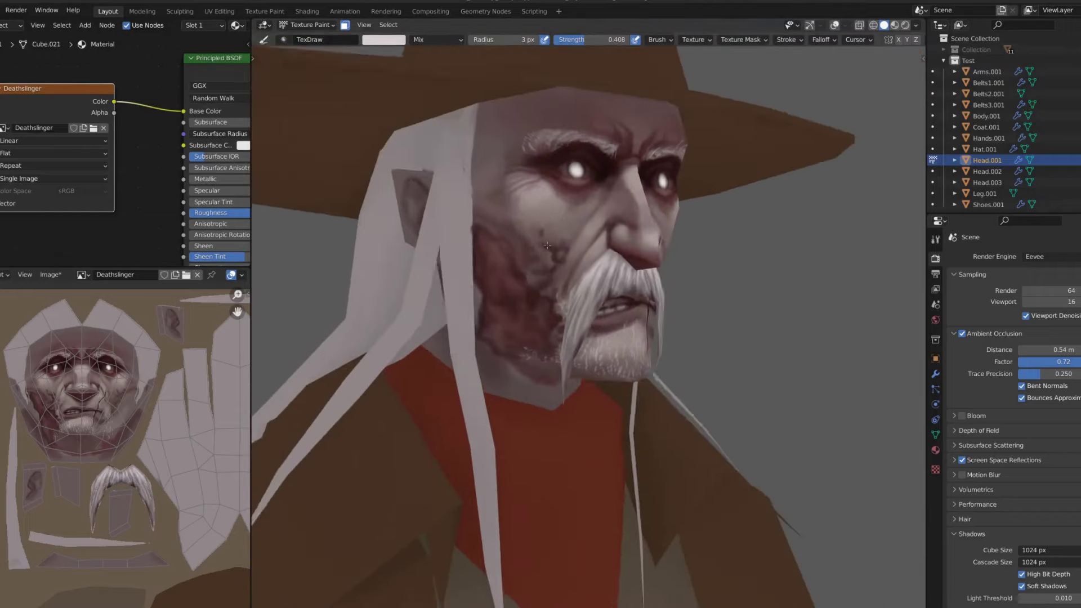
{"action": "scroll", "coordinate": [541, 285], "scroll_direction": "up", "scroll_amount": 1}
{"action": "mouse_move", "coordinate": [520, 343]}
{"action": "middle_mouse_down"}
{"action": "mouse_move", "coordinate": [625, 285]}
{"action": "mouse_move", "coordinate": [646, 355]}
{"action": "middle_mouse_up"}
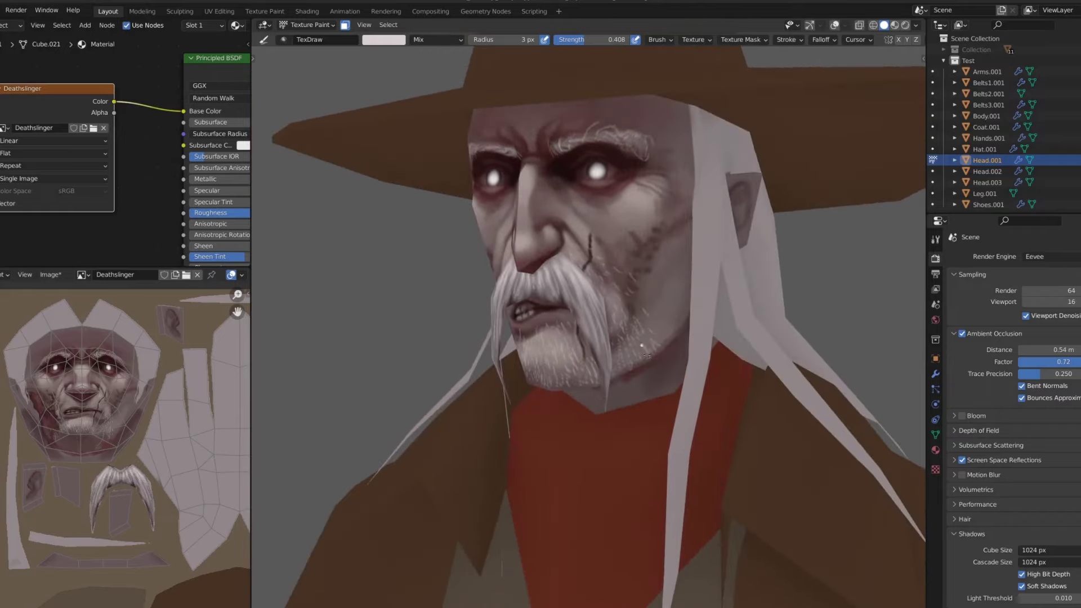
{"action": "middle_click_drag", "start_coordinate": [626, 285], "coordinate": [552, 215]}
{"action": "scroll", "coordinate": [552, 216], "scroll_direction": "down", "scroll_amount": 4}
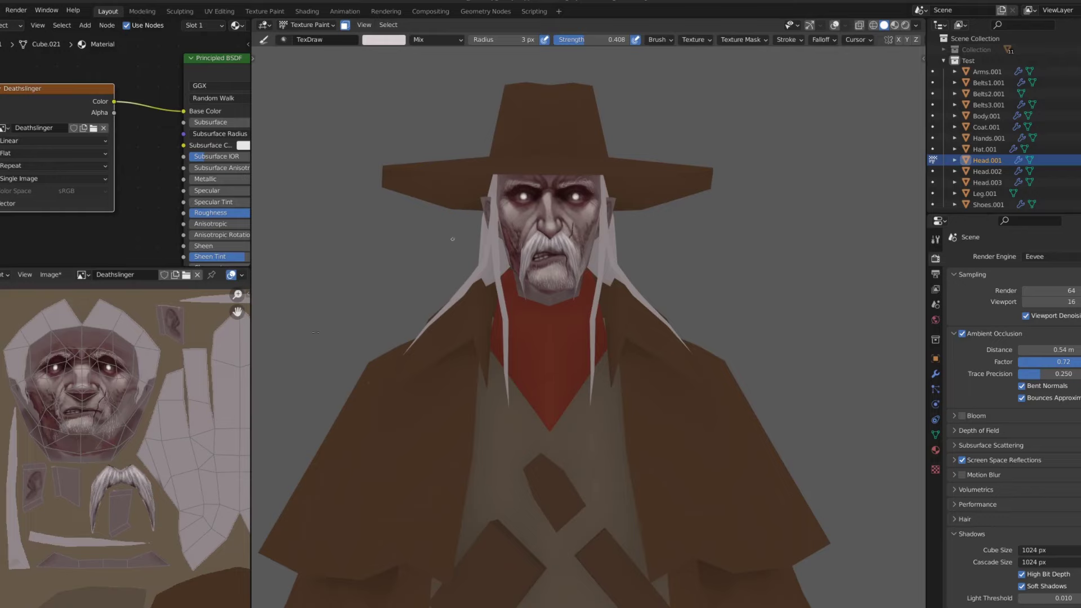
{"action": "middle_click_drag", "start_coordinate": [452, 239], "coordinate": [596, 287]}
{"action": "scroll", "coordinate": [596, 287], "scroll_direction": "up", "scroll_amount": 3}
Sample a dark colour and paint thin streaks down a long hair strand
{"action": "key", "text": "s"}
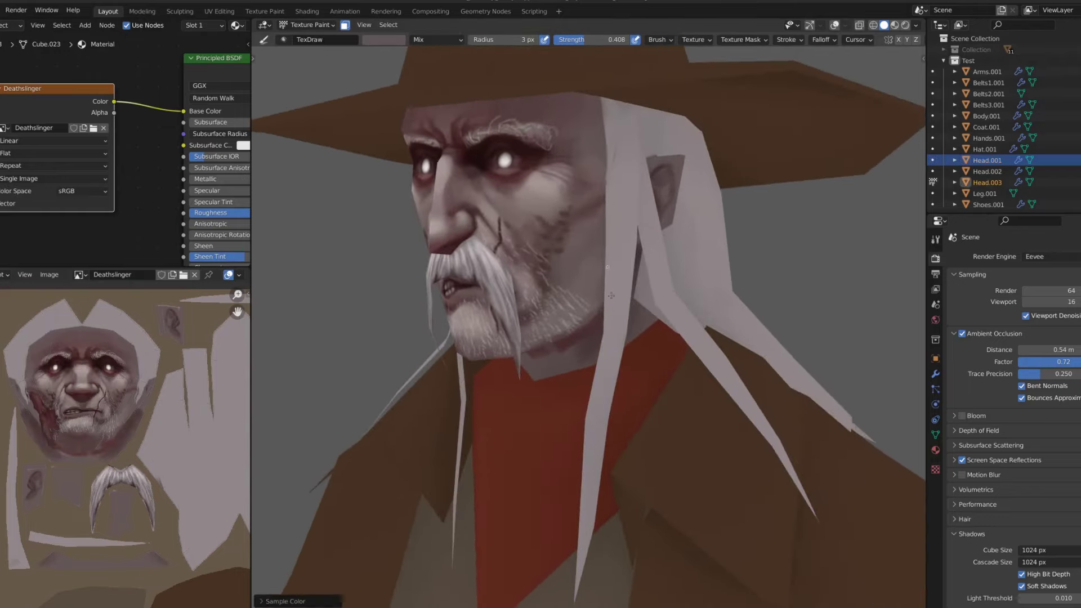
{"action": "middle_click_drag", "start_coordinate": [597, 422], "coordinate": [619, 337]}
{"action": "left_click_drag", "start_coordinate": [647, 350], "coordinate": [653, 383]}
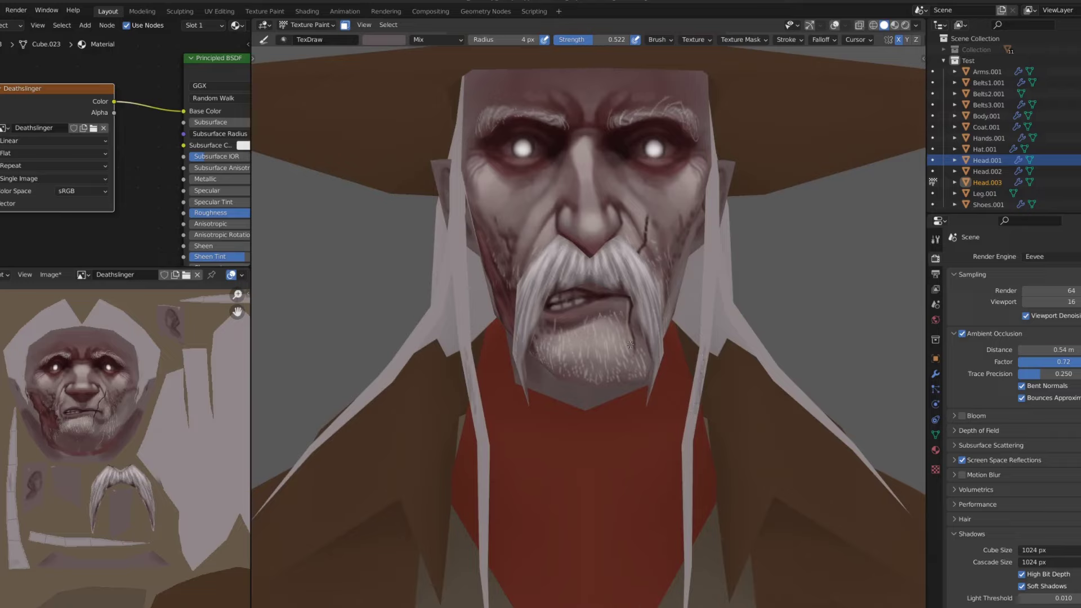
{"action": "middle_click_drag", "start_coordinate": [653, 383], "coordinate": [613, 532]}
{"action": "left_click", "coordinate": [383, 40]}
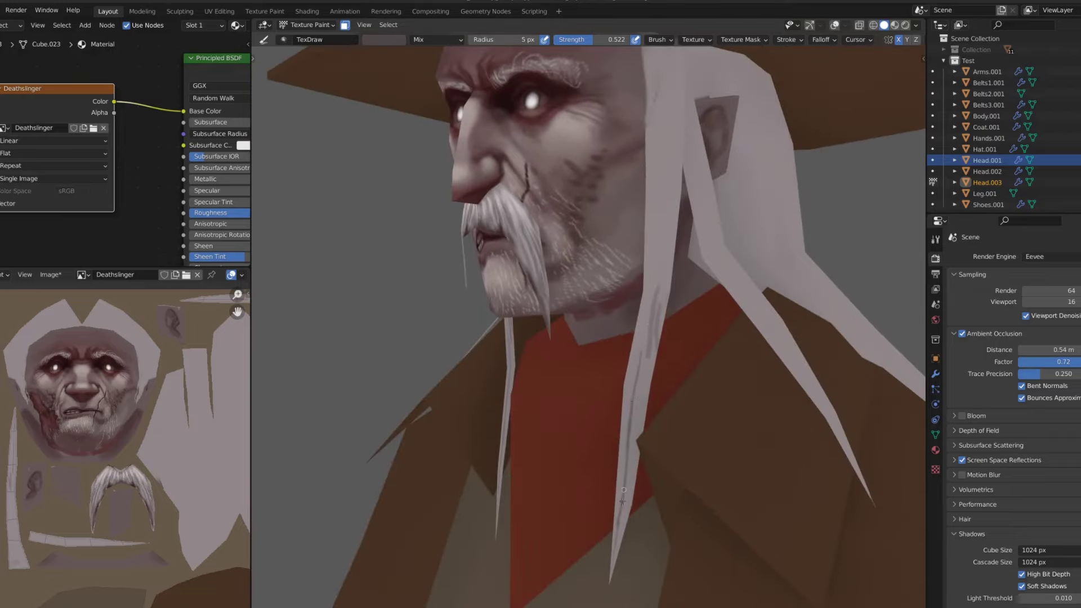
{"action": "left_click_drag", "start_coordinate": [623, 501], "coordinate": [648, 293]}
{"action": "left_click_drag", "start_coordinate": [647, 354], "coordinate": [645, 237]}
{"action": "middle_click_drag", "start_coordinate": [645, 237], "coordinate": [647, 264], "text": "shift"}
{"action": "left_click_drag", "start_coordinate": [673, 147], "coordinate": [664, 291]}
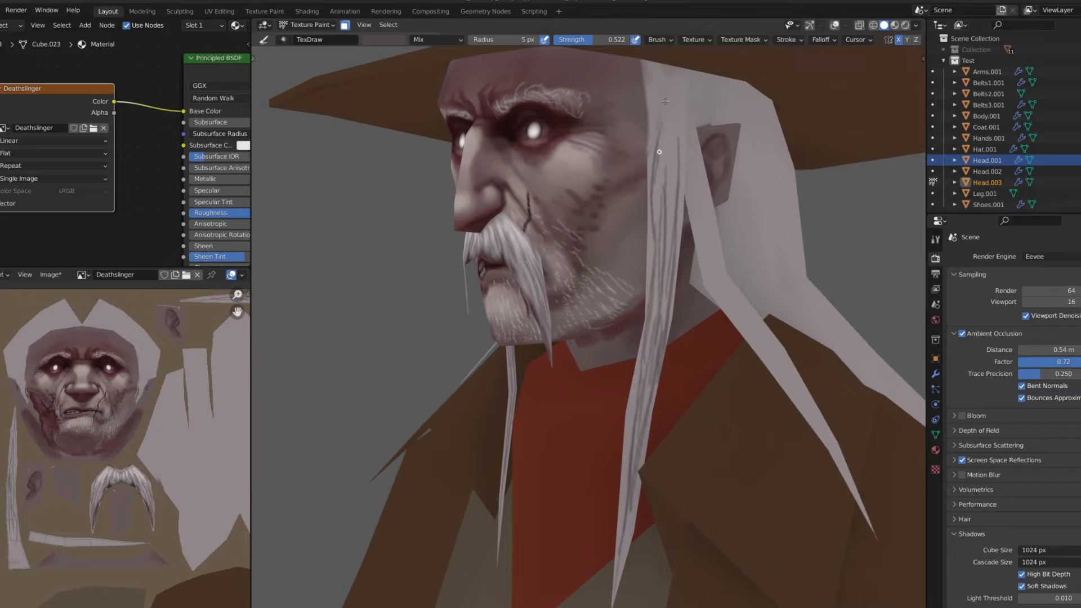
Add more dark streaks along the other hair strands with a larger brush
{"action": "scroll", "coordinate": [659, 152], "scroll_direction": "down", "scroll_amount": 5}
{"action": "middle_click_drag", "start_coordinate": [658, 152], "coordinate": [597, 169]}
{"action": "scroll", "coordinate": [597, 169], "scroll_direction": "up", "scroll_amount": 5}
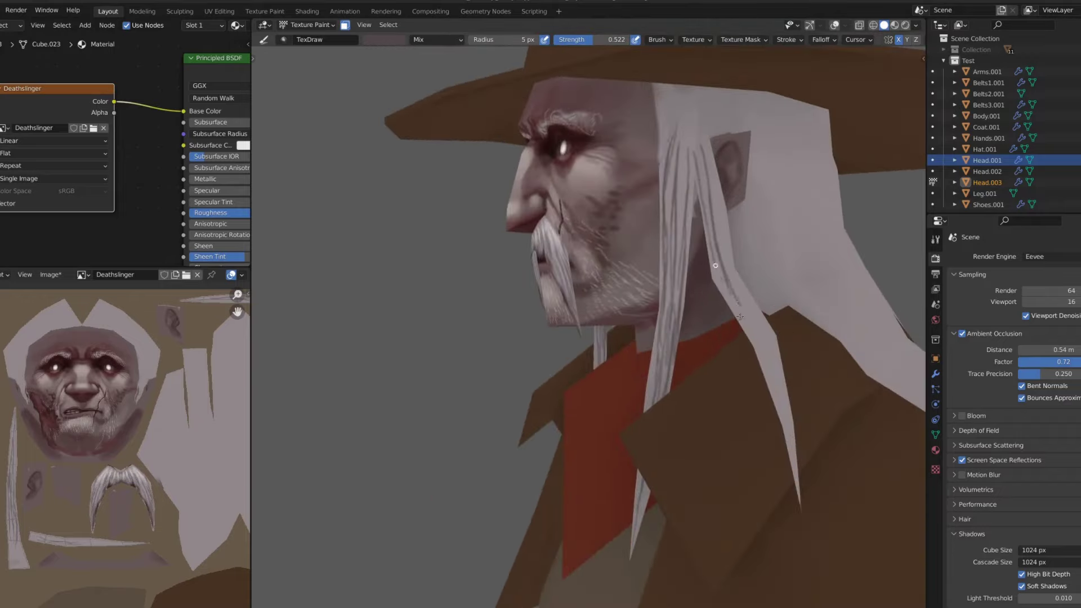
{"action": "middle_click_drag", "start_coordinate": [708, 164], "coordinate": [683, 278]}
{"action": "key", "text": "f"}
{"action": "left_click_drag", "start_coordinate": [732, 275], "coordinate": [799, 434]}
{"action": "left_click_drag", "start_coordinate": [617, 276], "coordinate": [605, 489]}
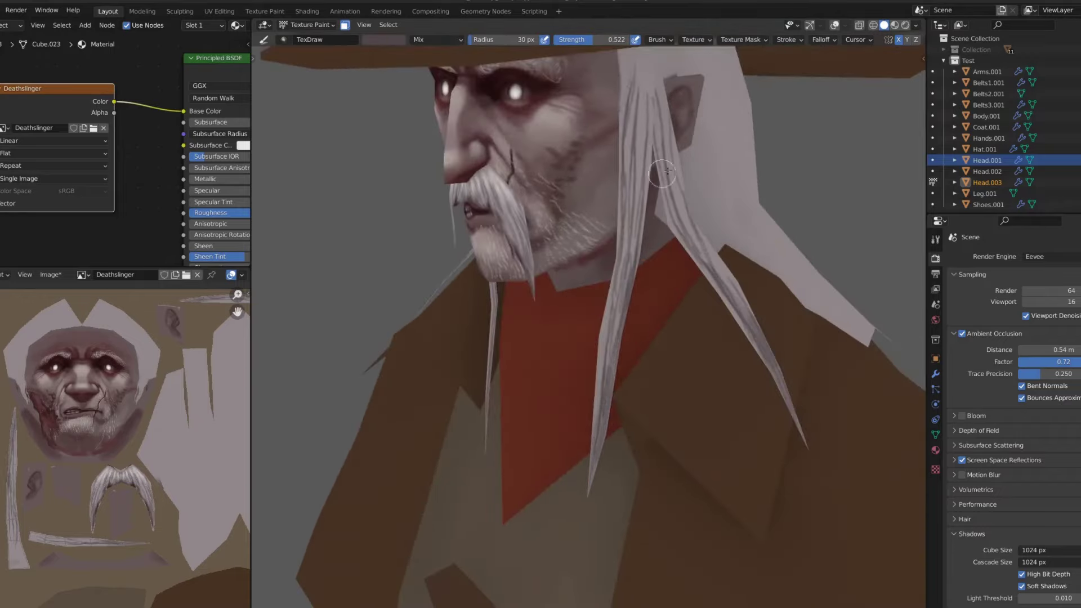
{"action": "middle_click_drag", "start_coordinate": [664, 169], "coordinate": [646, 152]}
Smear the hair streaks, then return to Draw with a light sampled colour
{"action": "key", "text": "3"}
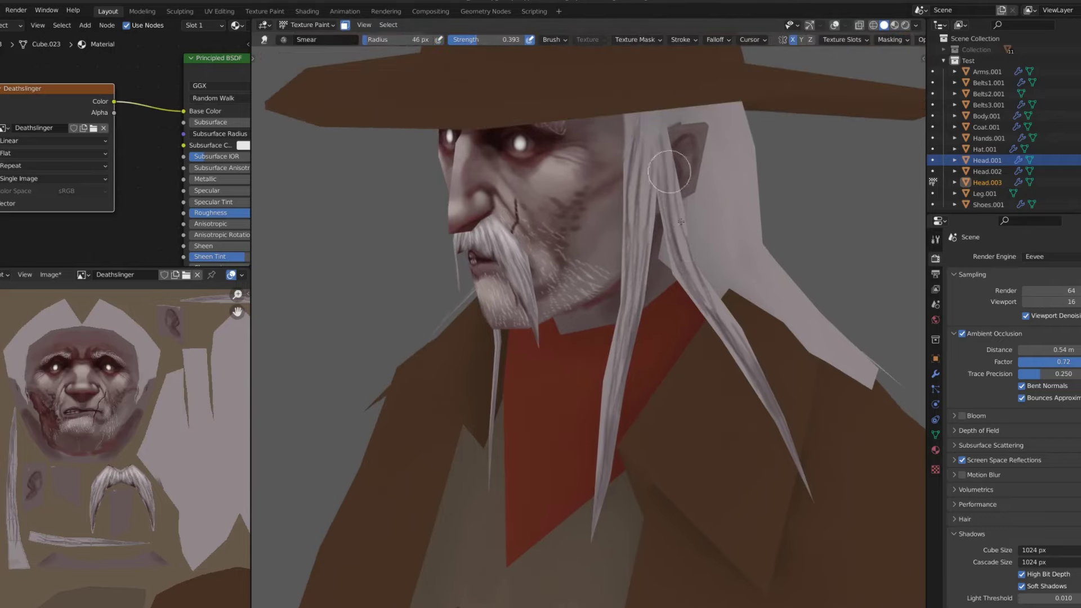
{"action": "scroll", "coordinate": [694, 277], "scroll_direction": "down", "scroll_amount": 5}
{"action": "mouse_move", "coordinate": [694, 278]}
{"action": "middle_mouse_down"}
{"action": "mouse_move", "coordinate": [647, 253]}
{"action": "mouse_move", "coordinate": [704, 270]}
{"action": "middle_mouse_up"}
{"action": "scroll", "coordinate": [647, 253], "scroll_direction": "up", "scroll_amount": 5}
{"action": "key", "text": "1"}
{"action": "key", "text": "shift+f"}
{"action": "key", "text": "s"}
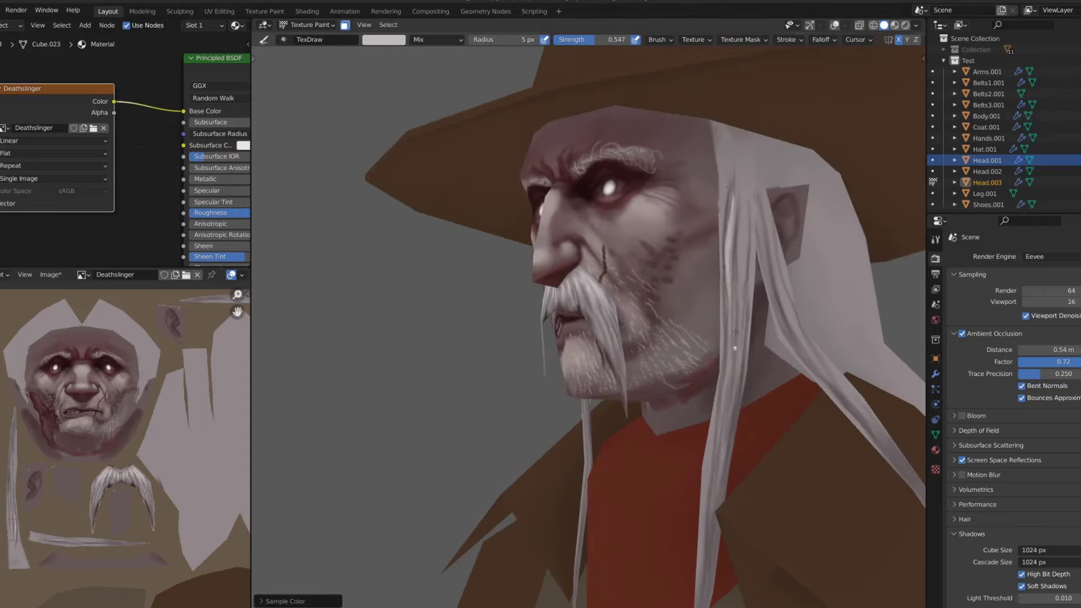
Switch to Smear again and view the whole figure from the front
{"action": "mouse_move", "coordinate": [738, 178]}
{"action": "middle_mouse_down"}
{"action": "mouse_move", "coordinate": [702, 274]}
{"action": "mouse_move", "coordinate": [691, 235]}
{"action": "middle_mouse_up"}
{"action": "scroll", "coordinate": [709, 240], "scroll_direction": "down", "scroll_amount": 4}
{"action": "scroll", "coordinate": [690, 235], "scroll_direction": "up", "scroll_amount": 3}
{"action": "key", "text": "3"}
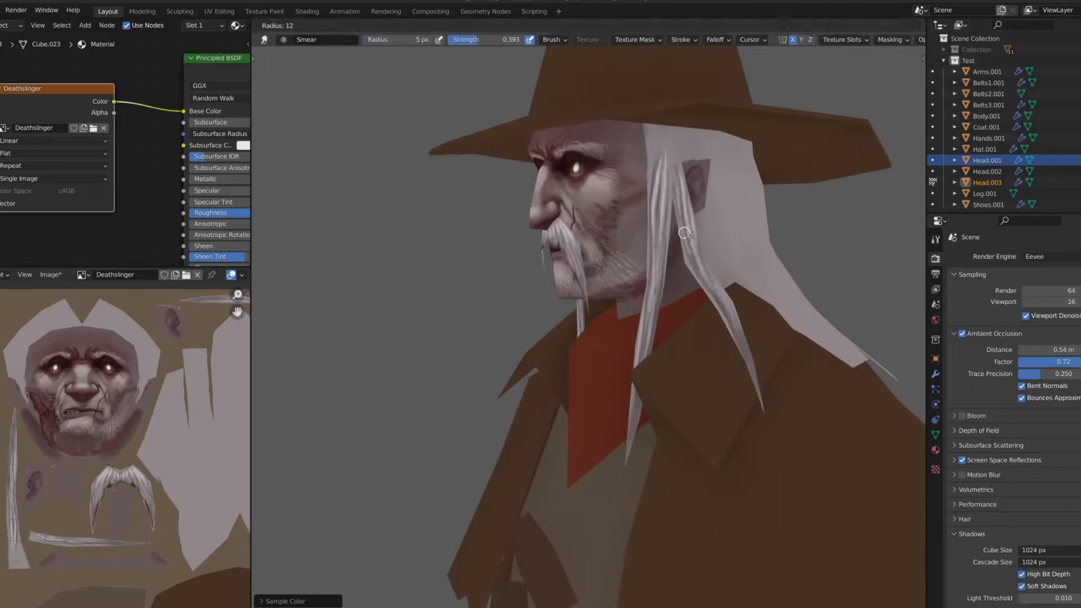
{"action": "key", "text": "KP_1"}
{"action": "scroll", "coordinate": [640, 374], "scroll_direction": "down", "scroll_amount": 3}
{"action": "scroll", "coordinate": [673, 282], "scroll_direction": "down", "scroll_amount": 3}
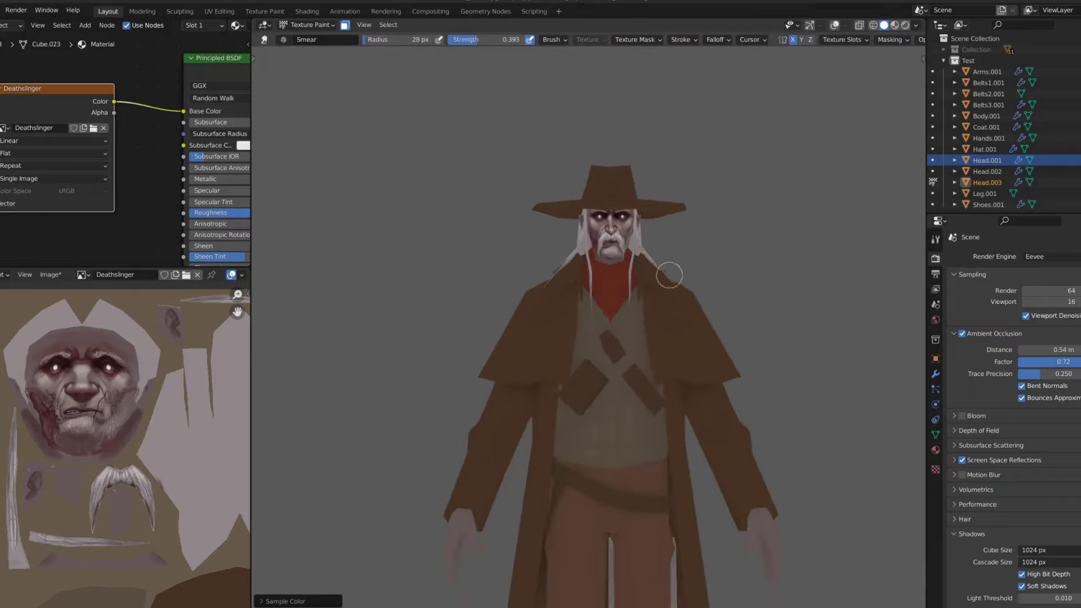
{"action": "scroll", "coordinate": [648, 276], "scroll_direction": "down", "scroll_amount": 2}
{"action": "scroll", "coordinate": [611, 270], "scroll_direction": "up", "scroll_amount": 8}
Switch to the Draw brush with a smaller radius on a three-quarter head view
{"action": "key", "text": "shift+space"}
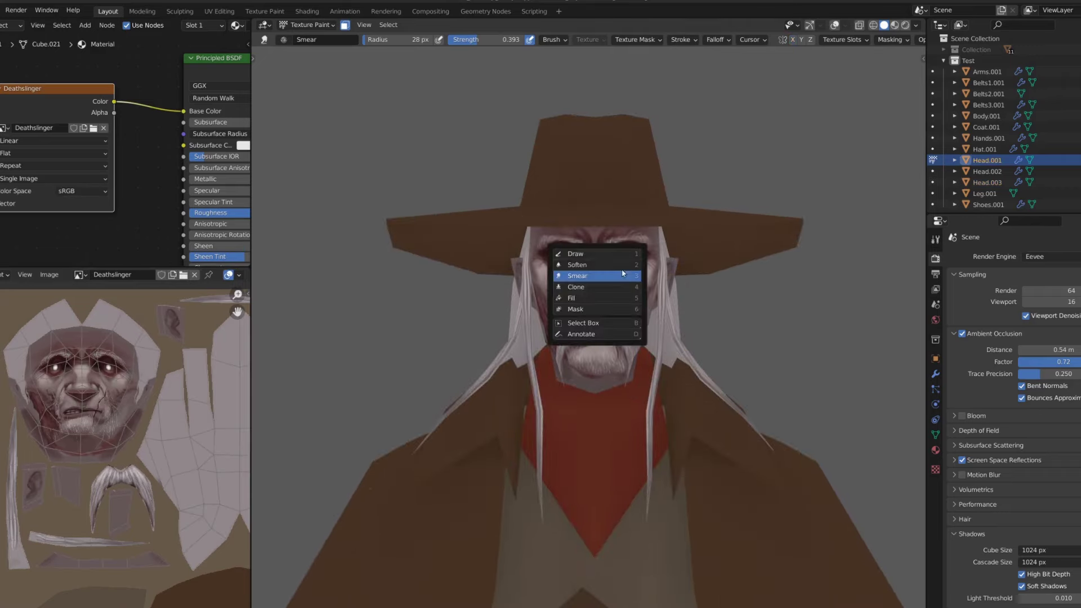
{"action": "left_click", "coordinate": [611, 251]}
{"action": "scroll", "coordinate": [619, 236], "scroll_direction": "up", "scroll_amount": 2}
{"action": "middle_click_drag", "start_coordinate": [629, 226], "coordinate": [541, 214]}
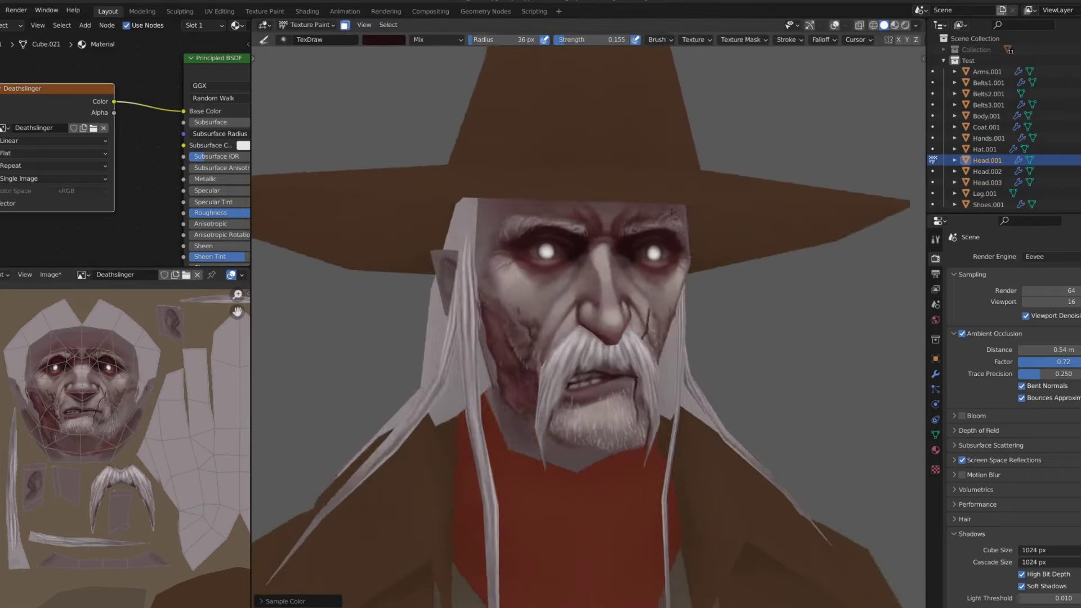
{"action": "key", "text": "f"}
{"action": "left_click", "coordinate": [532, 203]}
Step through numpad front, side and three-quarter views of the head
{"action": "key", "text": "KP_6"}
{"action": "key", "text": "KP_6"}
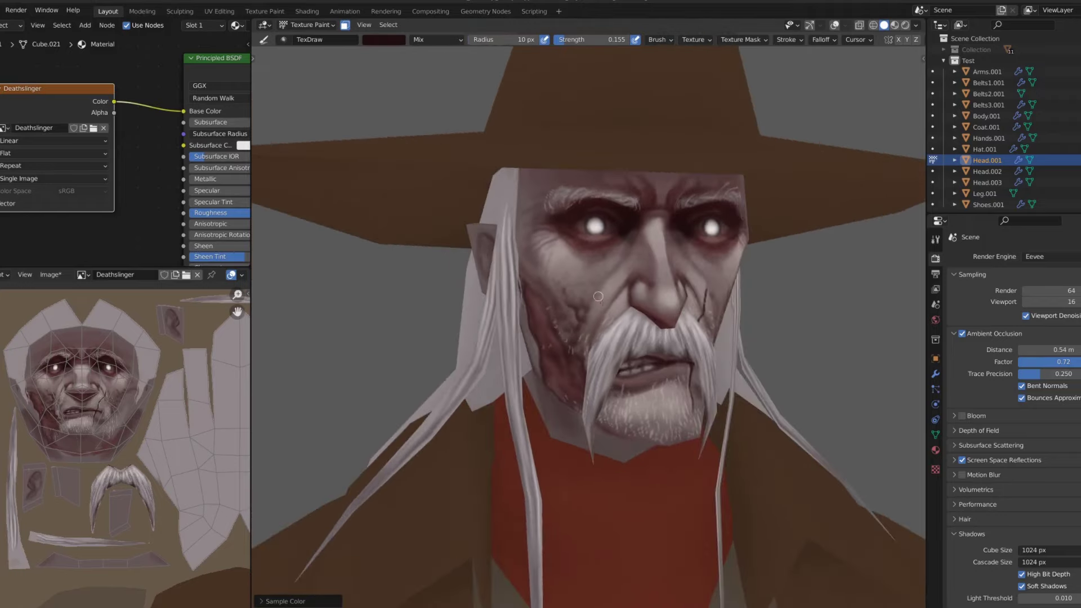
{"action": "key", "text": "KP_6"}
{"action": "key", "text": "KP_4"}
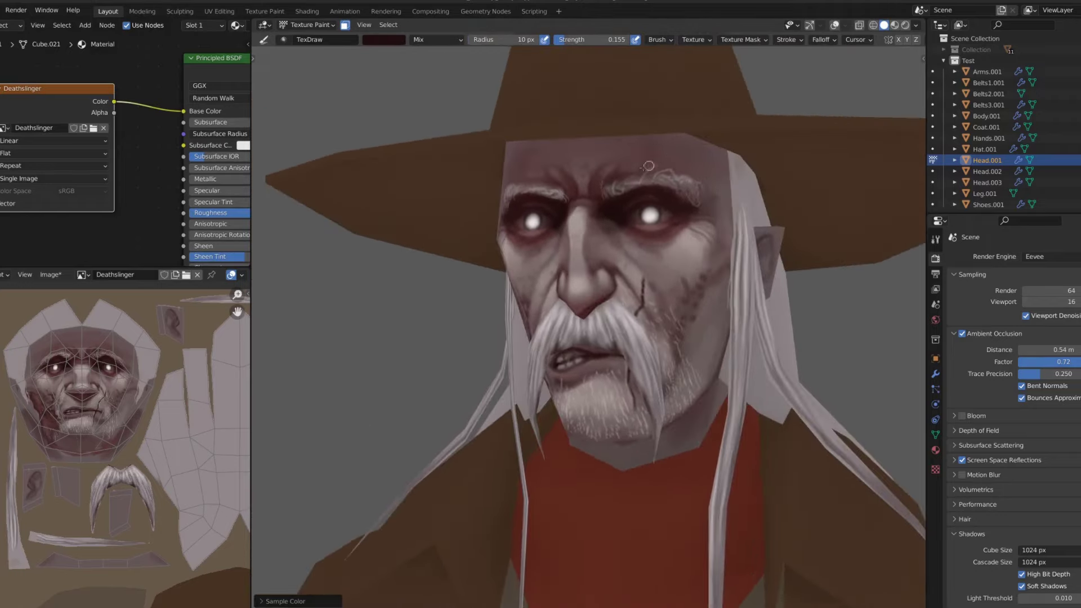
{"action": "key", "text": "KP_4"}
{"action": "key", "text": "KP_4"}
{"action": "key", "text": "KP_1"}
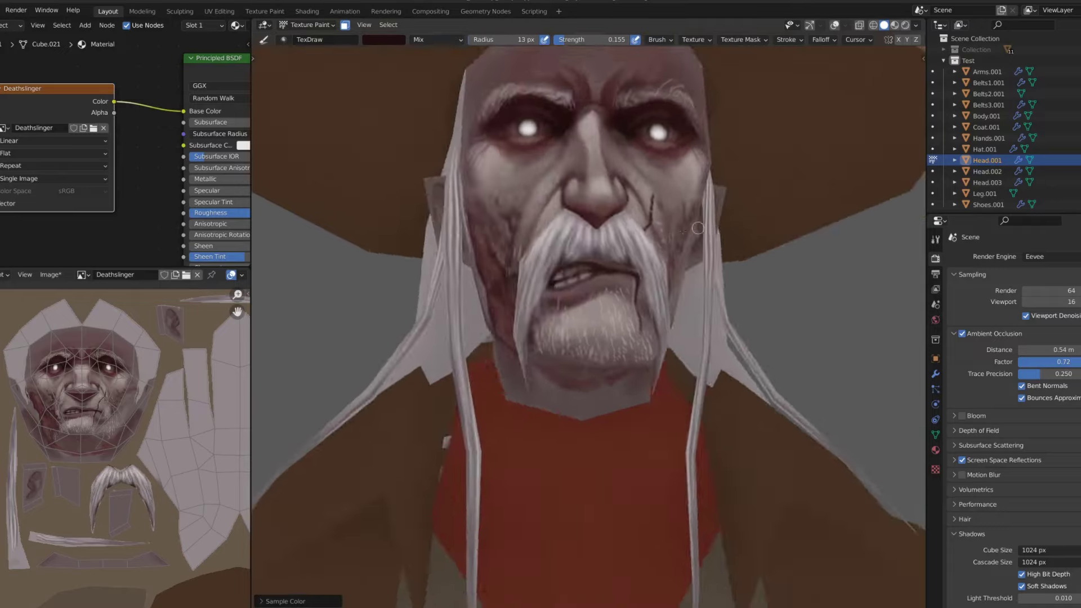
{"action": "key", "text": "ctrl+KP_3"}
{"action": "scroll", "coordinate": [637, 313], "scroll_direction": "down", "scroll_amount": 8}
{"action": "key", "text": "KP_1"}
{"action": "key", "text": "bracketright"}
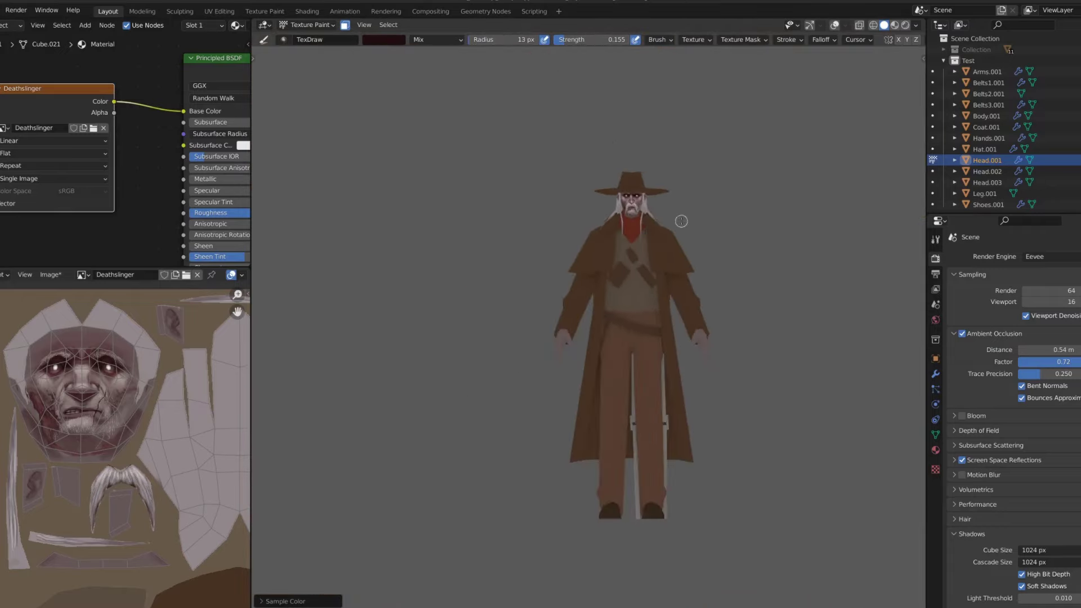
{"action": "scroll", "coordinate": [622, 186], "scroll_direction": "up", "scroll_amount": 7}
Orbit close around the head, smear, then sample a face colour for drawing
{"action": "mouse_move", "coordinate": [701, 236]}
{"action": "middle_mouse_down"}
{"action": "mouse_move", "coordinate": [631, 242]}
{"action": "mouse_move", "coordinate": [563, 270]}
{"action": "middle_mouse_up"}
{"action": "scroll", "coordinate": [619, 242], "scroll_direction": "up", "scroll_amount": 3}
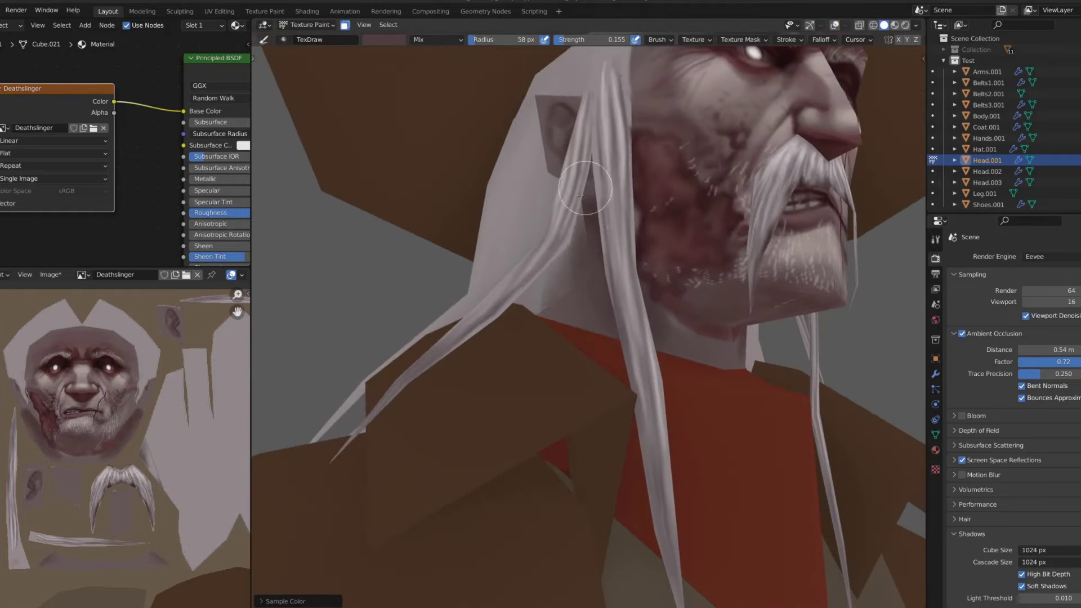
{"action": "scroll", "coordinate": [526, 307], "scroll_direction": "up", "scroll_amount": 1}
{"action": "middle_click_drag", "start_coordinate": [525, 306], "coordinate": [554, 273]}
{"action": "scroll", "coordinate": [554, 272], "scroll_direction": "up", "scroll_amount": 1}
{"action": "key", "text": "shift+space"}
{"action": "scroll", "coordinate": [619, 234], "scroll_direction": "down", "scroll_amount": 3}
{"action": "mouse_move", "coordinate": [554, 165]}
{"action": "middle_mouse_down"}
{"action": "mouse_move", "coordinate": [619, 234]}
{"action": "mouse_move", "coordinate": [611, 242]}
{"action": "middle_mouse_up"}
{"action": "scroll", "coordinate": [611, 243], "scroll_direction": "up", "scroll_amount": 3}
{"action": "scroll", "coordinate": [656, 93], "scroll_direction": "up", "scroll_amount": 1}
{"action": "key", "text": "s"}
{"action": "key", "text": "shift+space"}
Paint dark shading strokes down the neck below the ear
{"action": "middle_click_drag", "start_coordinate": [656, 93], "coordinate": [603, 181], "text": "shift"}
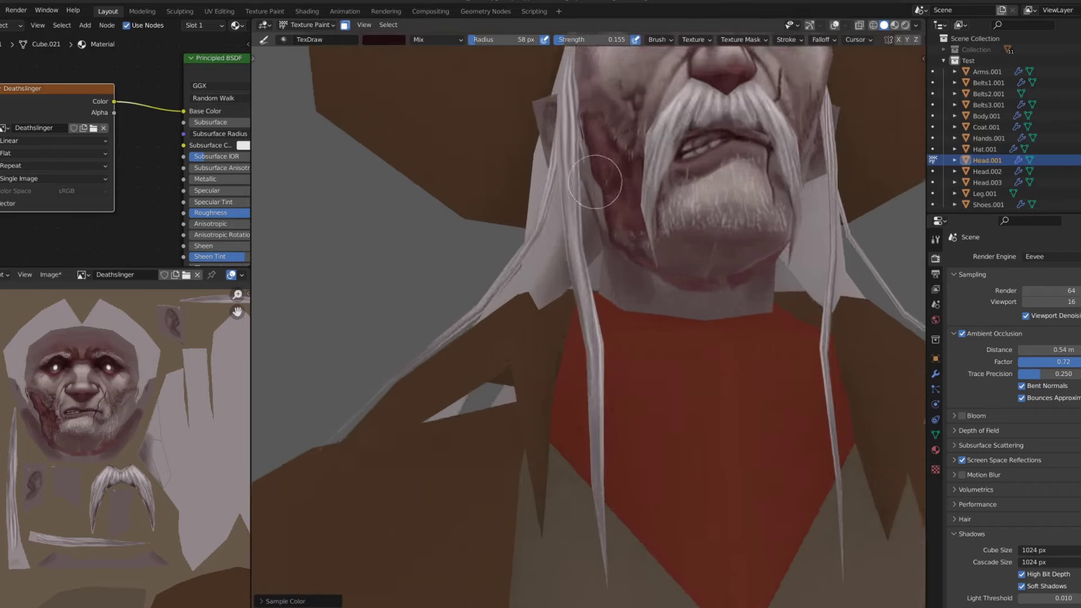
{"action": "scroll", "coordinate": [603, 181], "scroll_direction": "up", "scroll_amount": 3}
{"action": "left_click_drag", "start_coordinate": [569, 186], "coordinate": [566, 254]}
{"action": "mouse_move", "coordinate": [570, 217]}
{"action": "left_mouse_down"}
{"action": "mouse_move", "coordinate": [568, 261]}
{"action": "mouse_move", "coordinate": [557, 251]}
{"action": "left_mouse_up"}
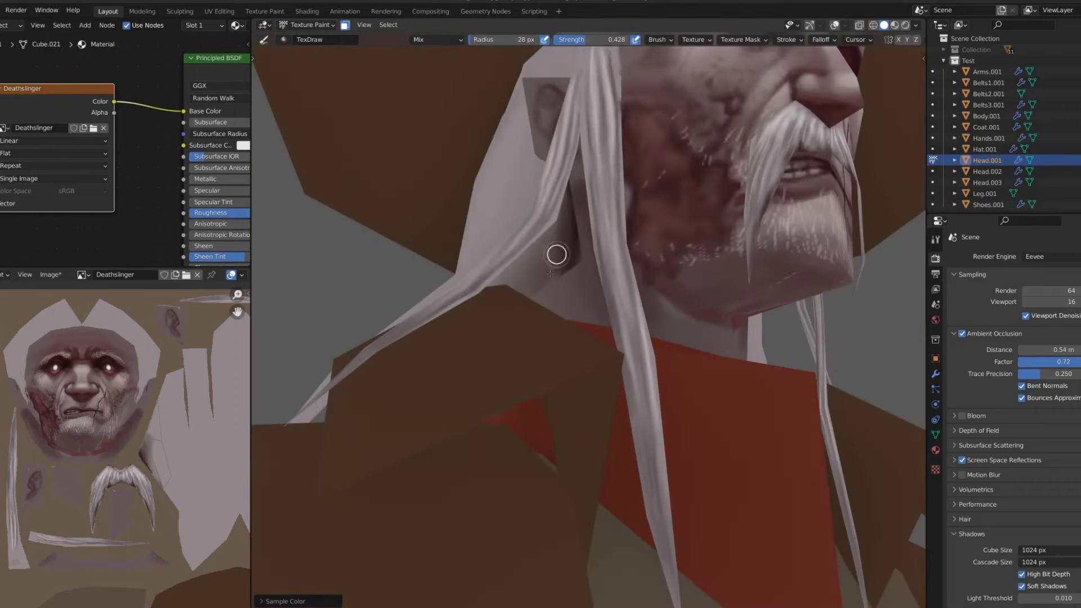
{"action": "scroll", "coordinate": [557, 251], "scroll_direction": "down", "scroll_amount": 2}
{"action": "scroll", "coordinate": [541, 311], "scroll_direction": "down", "scroll_amount": 3}
Sample a dark maroon from the model and show the head alone in local view
{"action": "scroll", "coordinate": [540, 312], "scroll_direction": "down", "scroll_amount": 1}
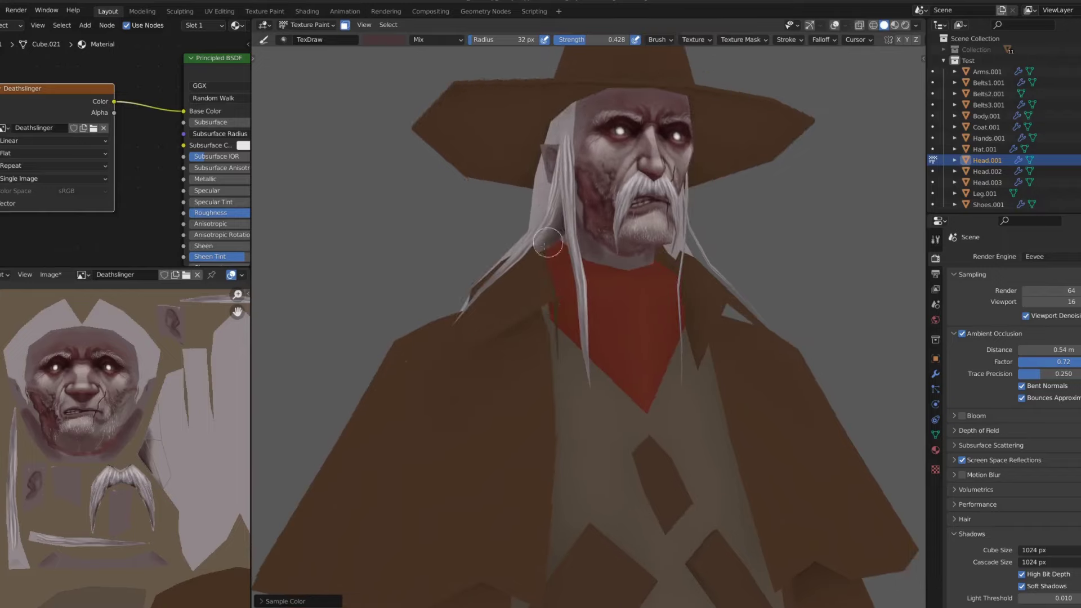
{"action": "scroll", "coordinate": [541, 311], "scroll_direction": "down", "scroll_amount": 1}
{"action": "scroll", "coordinate": [541, 312], "scroll_direction": "down", "scroll_amount": 3}
{"action": "scroll", "coordinate": [618, 176], "scroll_direction": "up", "scroll_amount": 1}
{"action": "scroll", "coordinate": [618, 176], "scroll_direction": "up", "scroll_amount": 4}
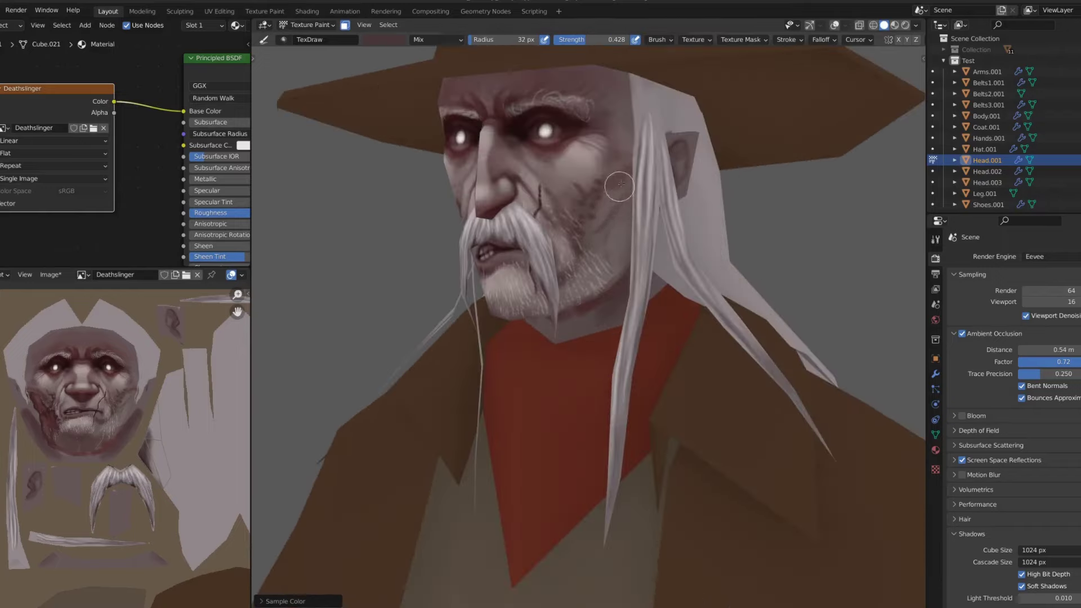
{"action": "scroll", "coordinate": [584, 126], "scroll_direction": "up", "scroll_amount": 2}
{"action": "key", "text": "s"}
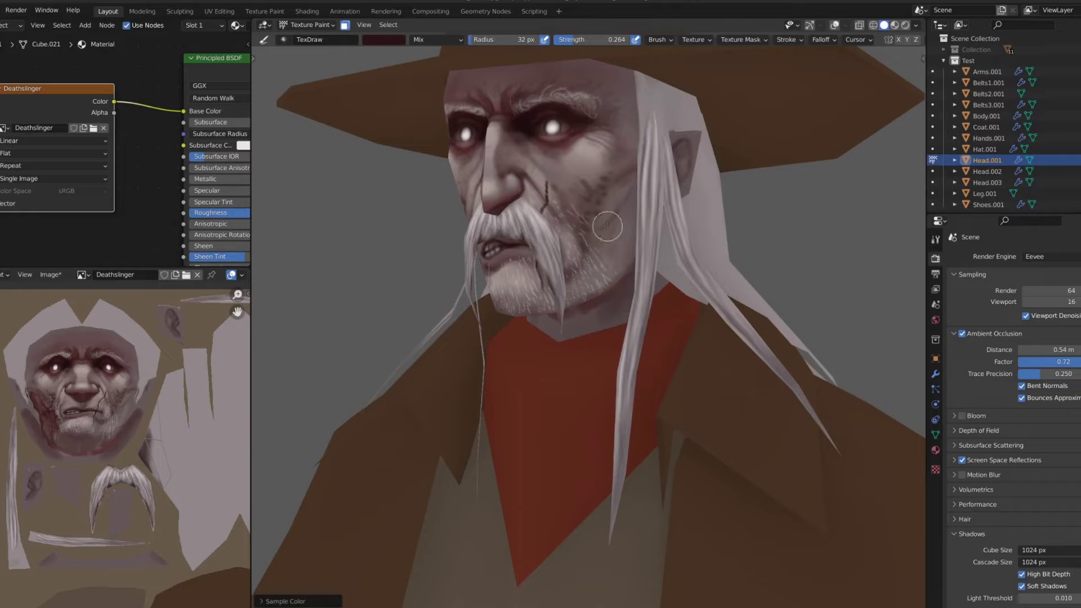
{"action": "key", "text": "KP_Divide"}
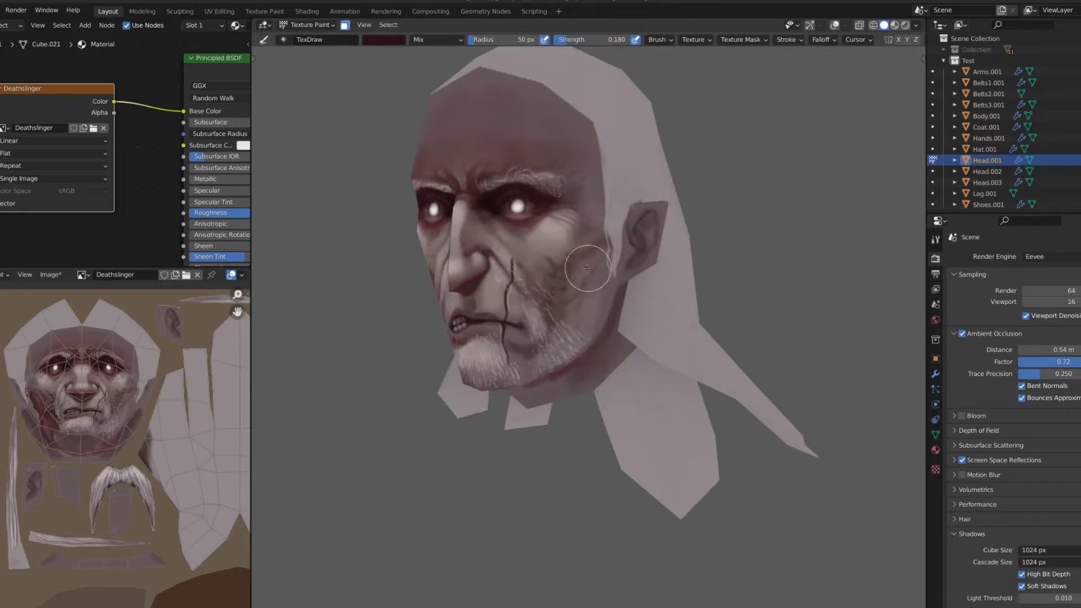
Orbit the head to a front view and sample a light grey-pink skin tone for stubble
{"action": "middle_click_drag", "start_coordinate": [587, 268], "coordinate": [604, 343]}
{"action": "middle_click_drag", "start_coordinate": [600, 271], "coordinate": [512, 242]}
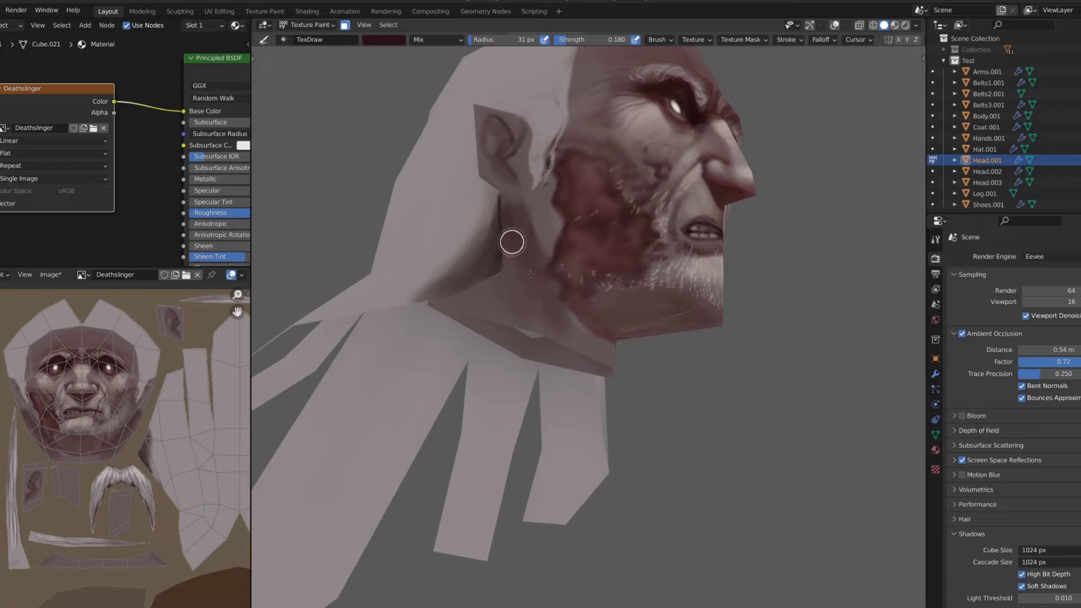
{"action": "middle_click_drag", "start_coordinate": [531, 204], "coordinate": [529, 249]}
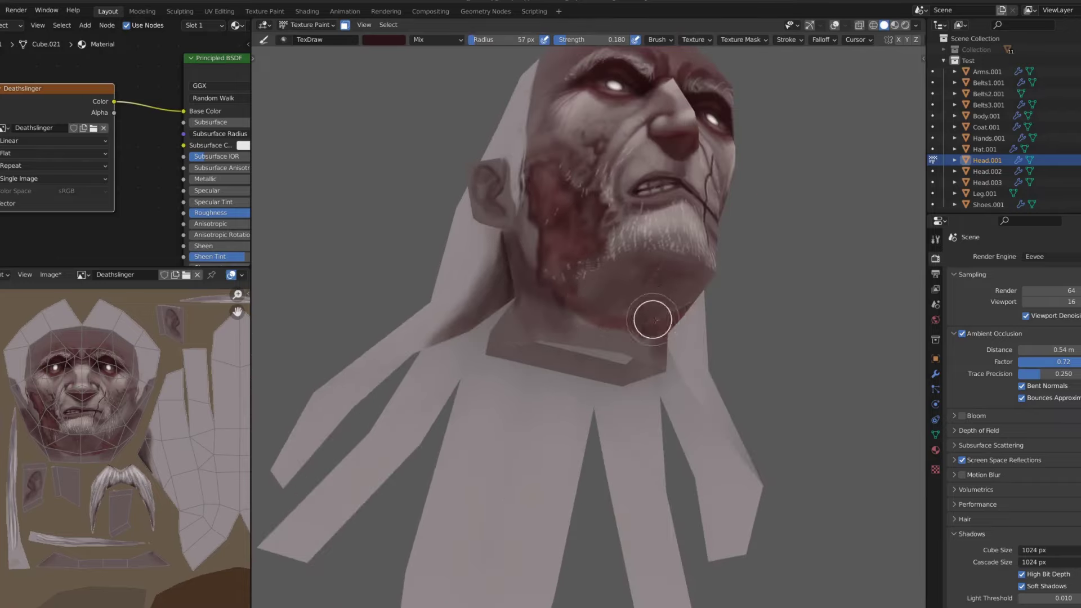
{"action": "middle_click_drag", "start_coordinate": [653, 319], "coordinate": [598, 338]}
{"action": "scroll", "coordinate": [668, 285], "scroll_direction": "down", "scroll_amount": 3}
{"action": "scroll", "coordinate": [586, 220], "scroll_direction": "up", "scroll_amount": 4}
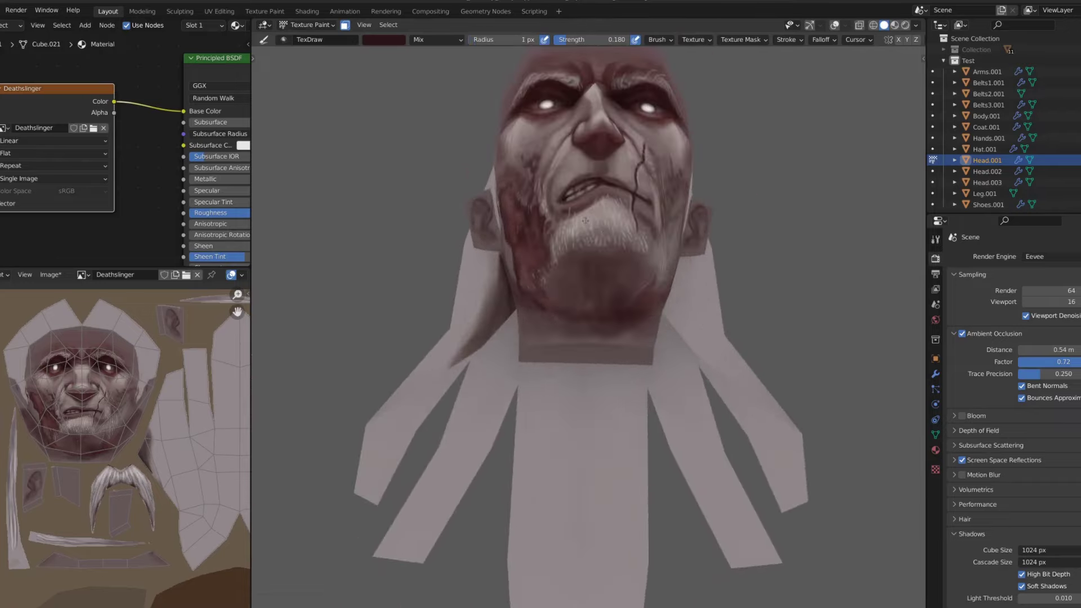
{"action": "scroll", "coordinate": [586, 221], "scroll_direction": "up", "scroll_amount": 2}
{"action": "key", "text": "s"}
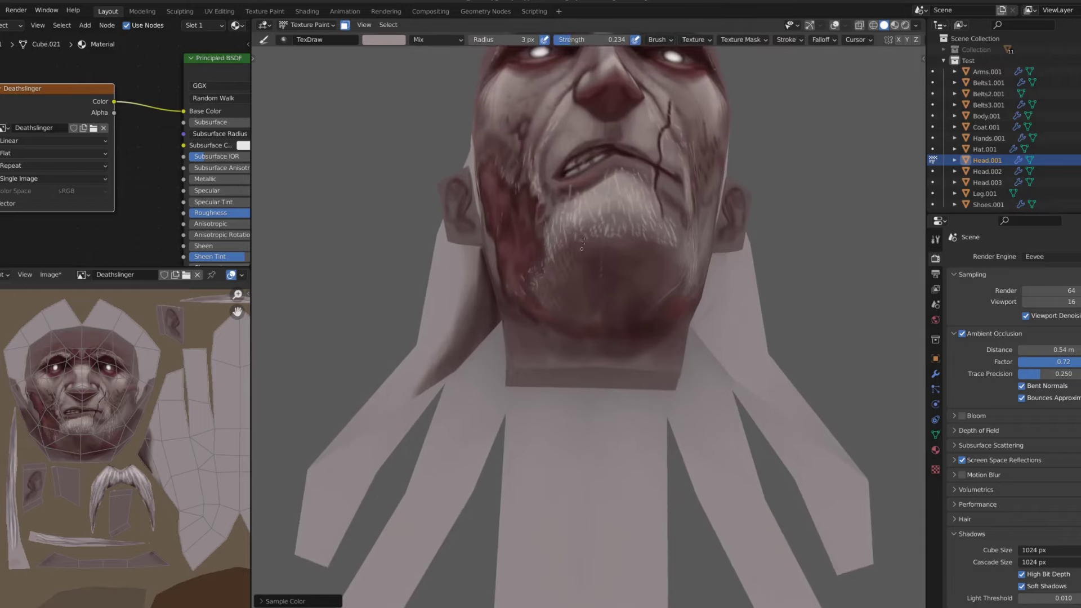
Orbit under the chin and along the jaw, then level back to a frontal view
{"action": "mouse_move", "coordinate": [583, 247]}
{"action": "middle_mouse_down"}
{"action": "mouse_move", "coordinate": [670, 242]}
{"action": "mouse_move", "coordinate": [739, 281]}
{"action": "middle_mouse_up"}
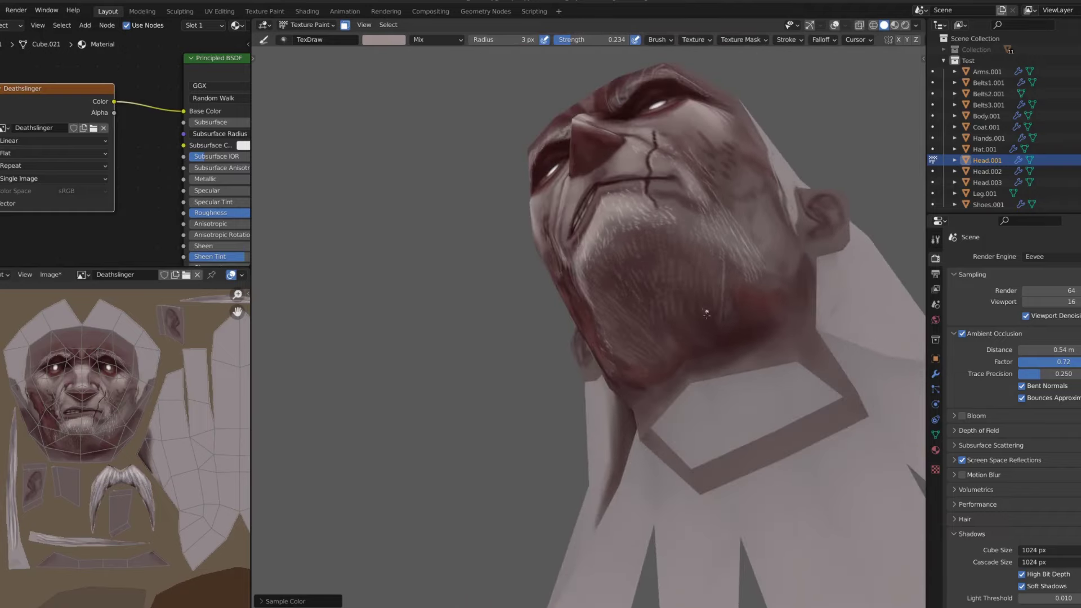
{"action": "middle_click_drag", "start_coordinate": [728, 326], "coordinate": [746, 296]}
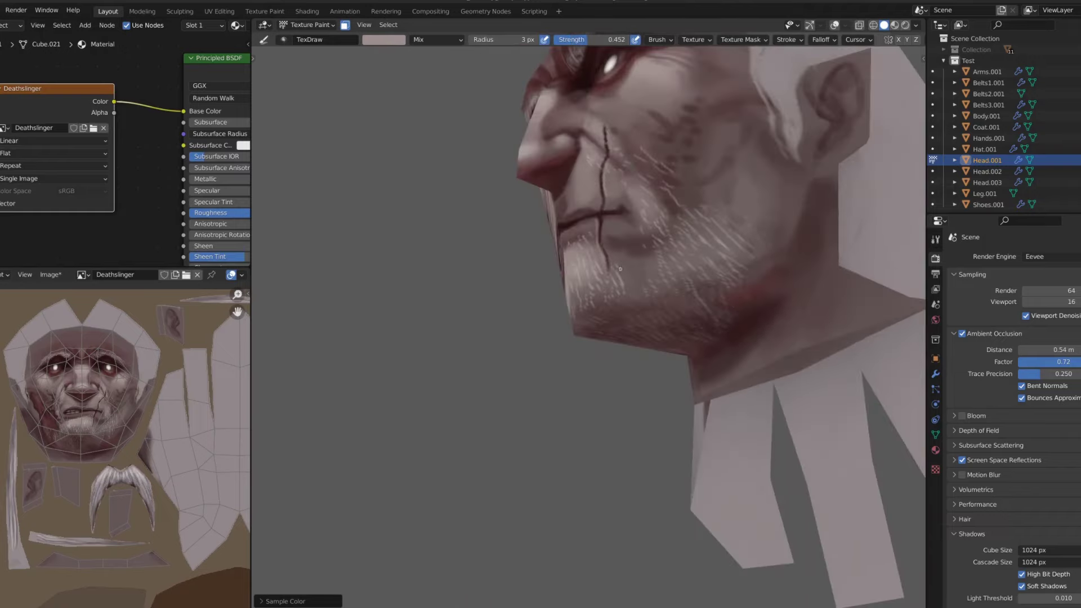
{"action": "mouse_move", "coordinate": [620, 269]}
{"action": "middle_mouse_down"}
{"action": "mouse_move", "coordinate": [631, 259]}
{"action": "mouse_move", "coordinate": [568, 235]}
{"action": "middle_mouse_up"}
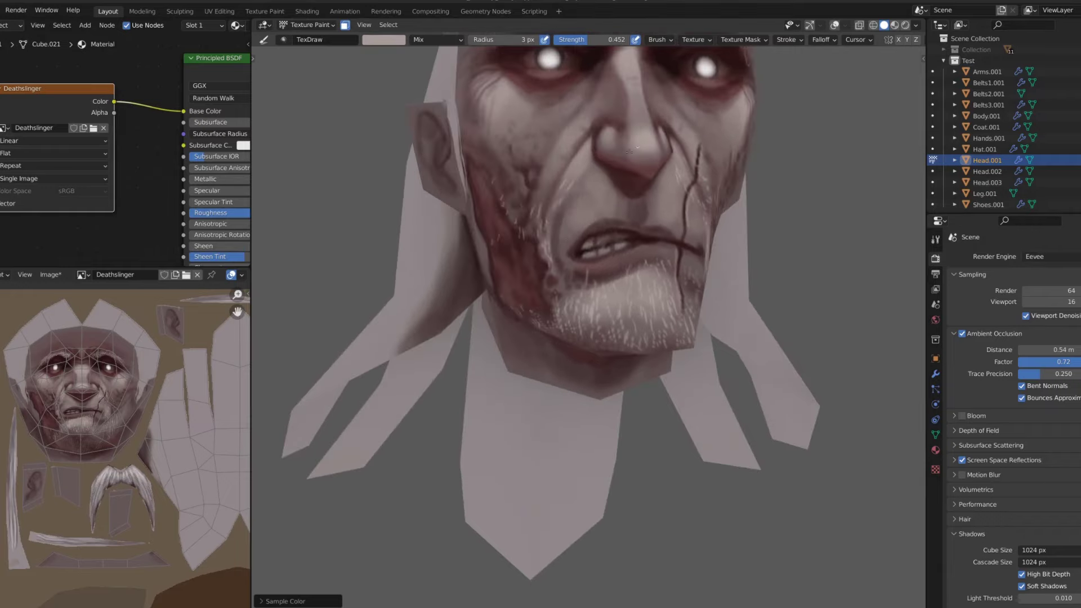
{"action": "scroll", "coordinate": [606, 196], "scroll_direction": "down", "scroll_amount": 2}
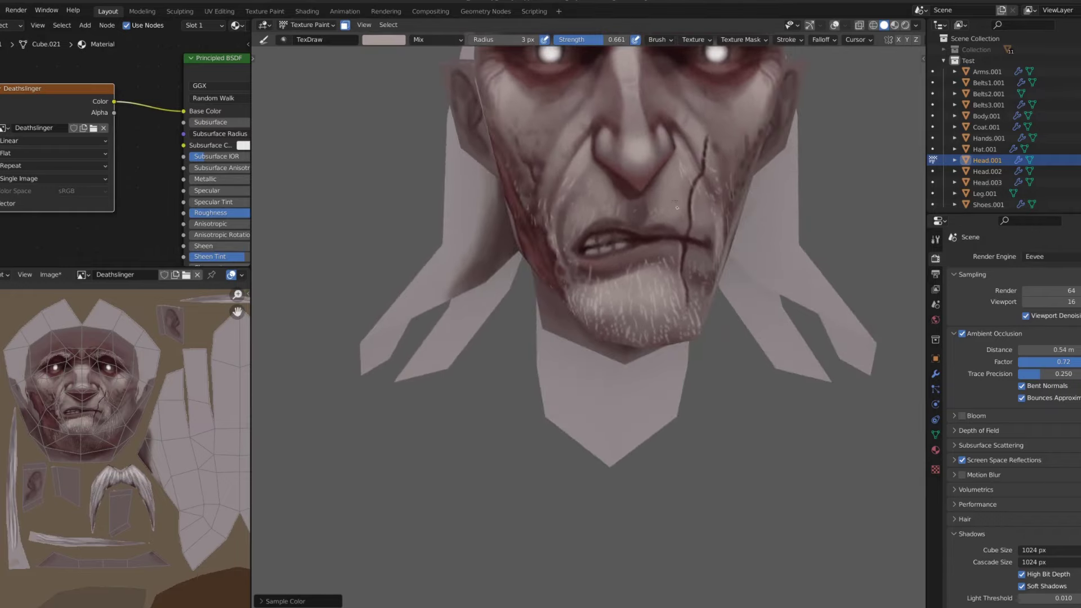
{"action": "middle_click_drag", "start_coordinate": [677, 207], "coordinate": [635, 270]}
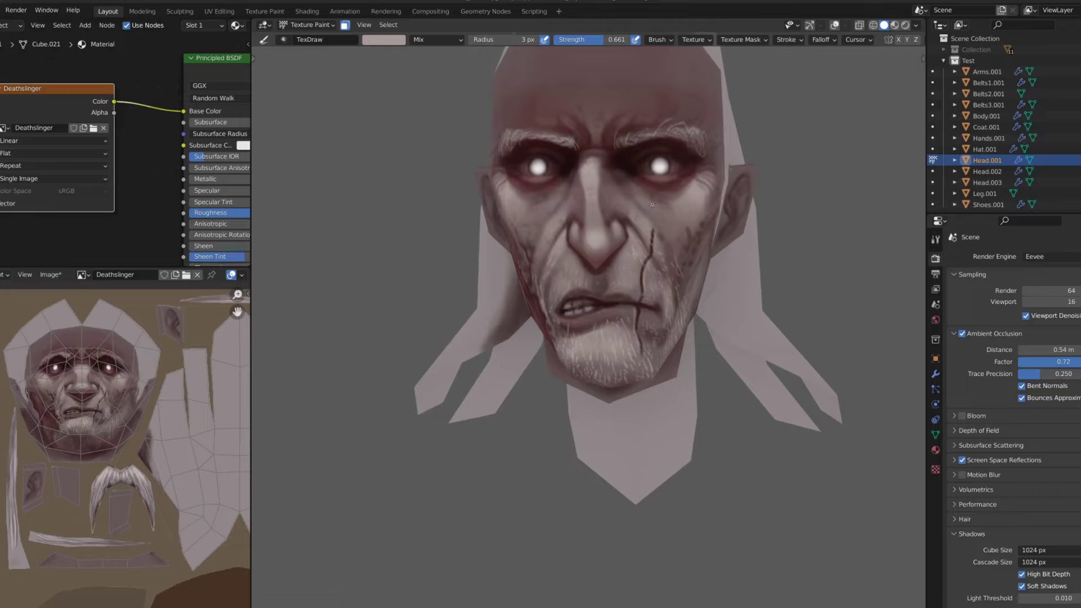
Zoom in and orbit to a side profile of the head
{"action": "scroll", "coordinate": [652, 203], "scroll_direction": "down", "scroll_amount": 3}
{"action": "scroll", "coordinate": [652, 204], "scroll_direction": "down", "scroll_amount": 1}
{"action": "scroll", "coordinate": [619, 206], "scroll_direction": "down", "scroll_amount": 3}
{"action": "scroll", "coordinate": [596, 208], "scroll_direction": "up", "scroll_amount": 1}
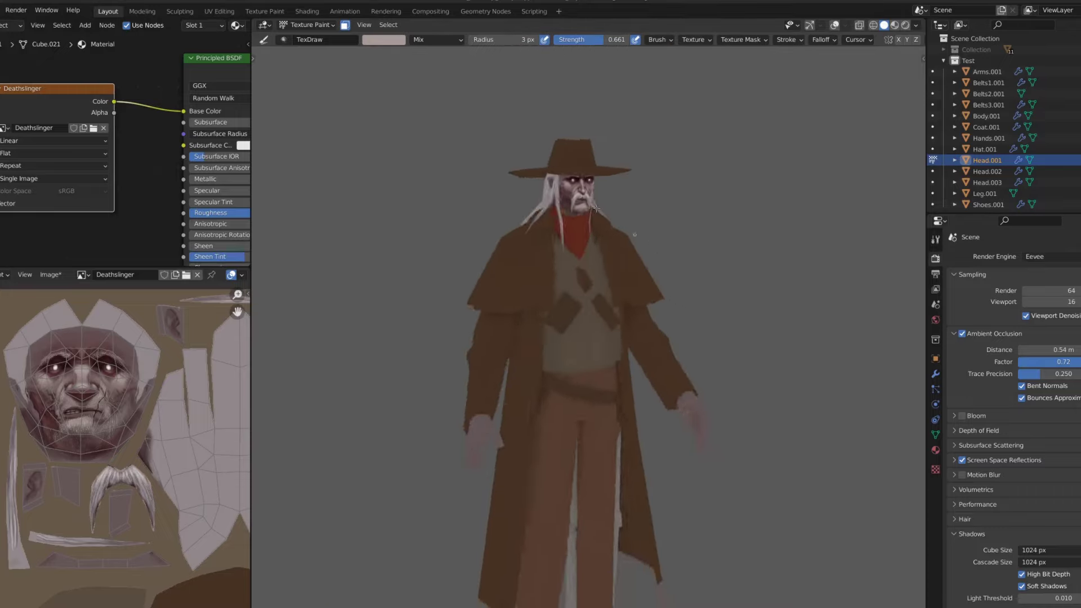
{"action": "scroll", "coordinate": [596, 208], "scroll_direction": "up", "scroll_amount": 3}
{"action": "middle_click_drag", "start_coordinate": [596, 209], "coordinate": [588, 225]}
Paint dark contour lines inside the ear with a 39 px brush, then make the brush smaller
{"action": "scroll", "coordinate": [588, 225], "scroll_direction": "up", "scroll_amount": 3}
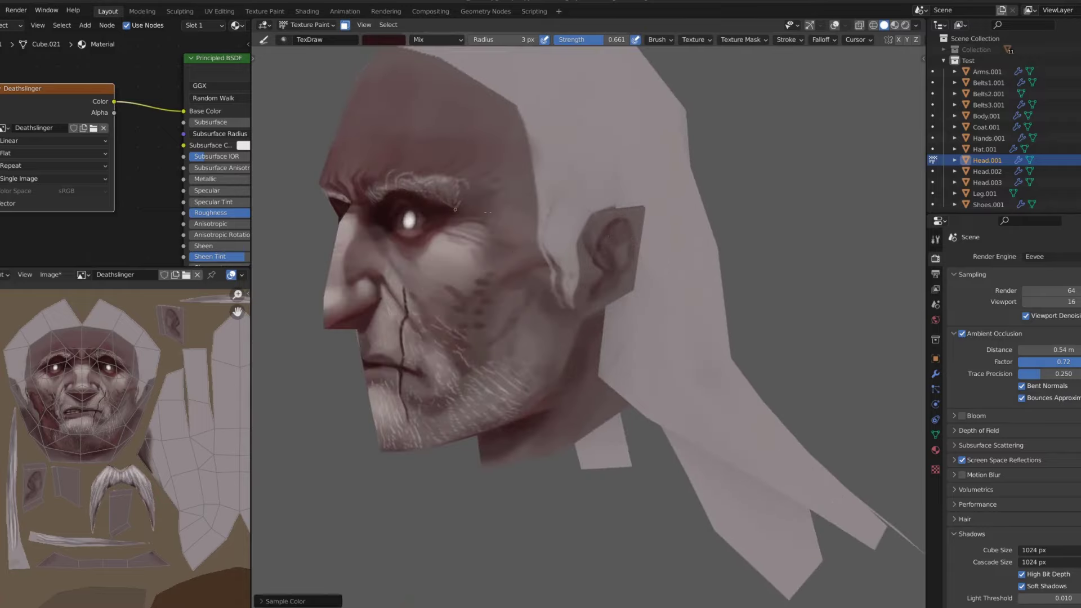
{"action": "scroll", "coordinate": [573, 284], "scroll_direction": "up", "scroll_amount": 2}
{"action": "left_click", "coordinate": [612, 281]}
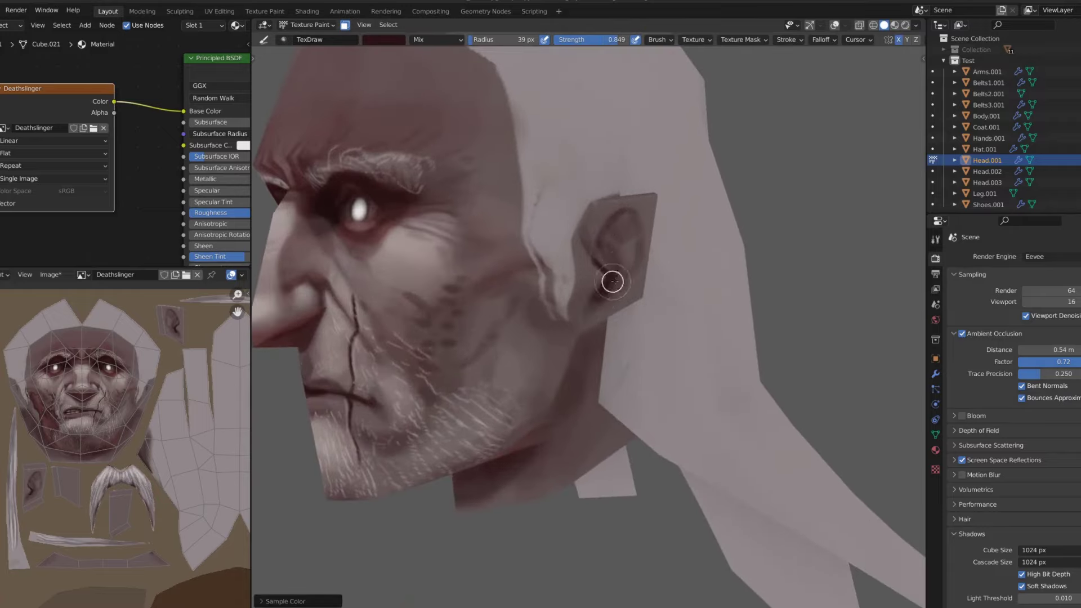
{"action": "middle_click_drag", "start_coordinate": [626, 229], "coordinate": [442, 193]}
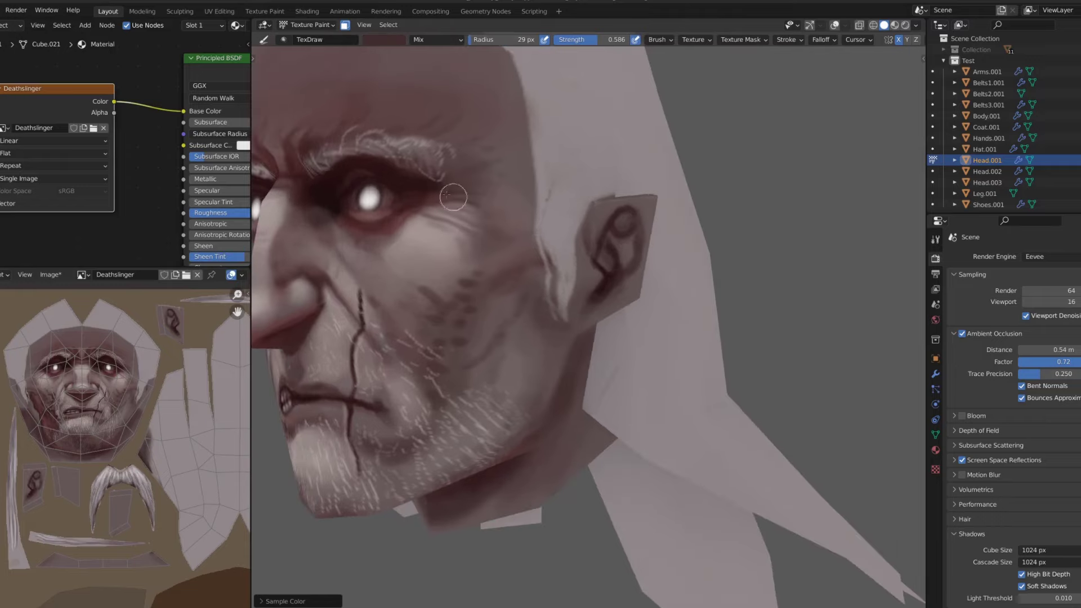
{"action": "key", "text": "f"}
{"action": "left_click", "coordinate": [620, 234]}
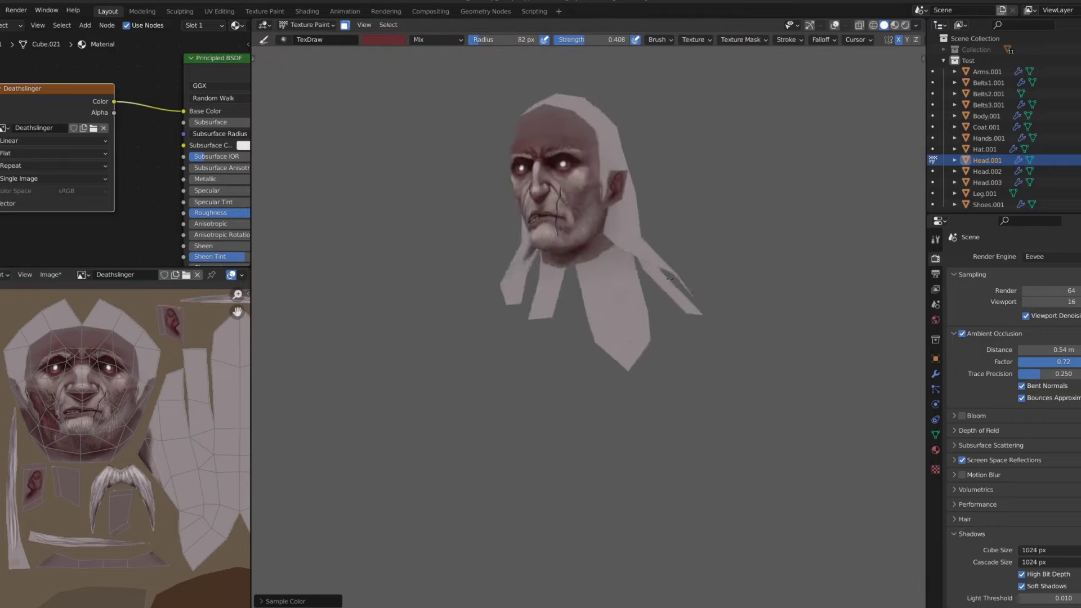
Sample a pale skin tone from the face and smear the ear paint, returning to the draw brush
{"action": "scroll", "coordinate": [613, 242], "scroll_direction": "down", "scroll_amount": 5}
{"action": "scroll", "coordinate": [592, 167], "scroll_direction": "up", "scroll_amount": 5}
{"action": "mouse_move", "coordinate": [614, 243]}
{"action": "middle_mouse_down"}
{"action": "mouse_move", "coordinate": [592, 167]}
{"action": "mouse_move", "coordinate": [583, 188]}
{"action": "middle_mouse_up"}
{"action": "scroll", "coordinate": [579, 186], "scroll_direction": "up", "scroll_amount": 2}
{"action": "key", "text": "s"}
{"action": "key", "text": "shift+space"}
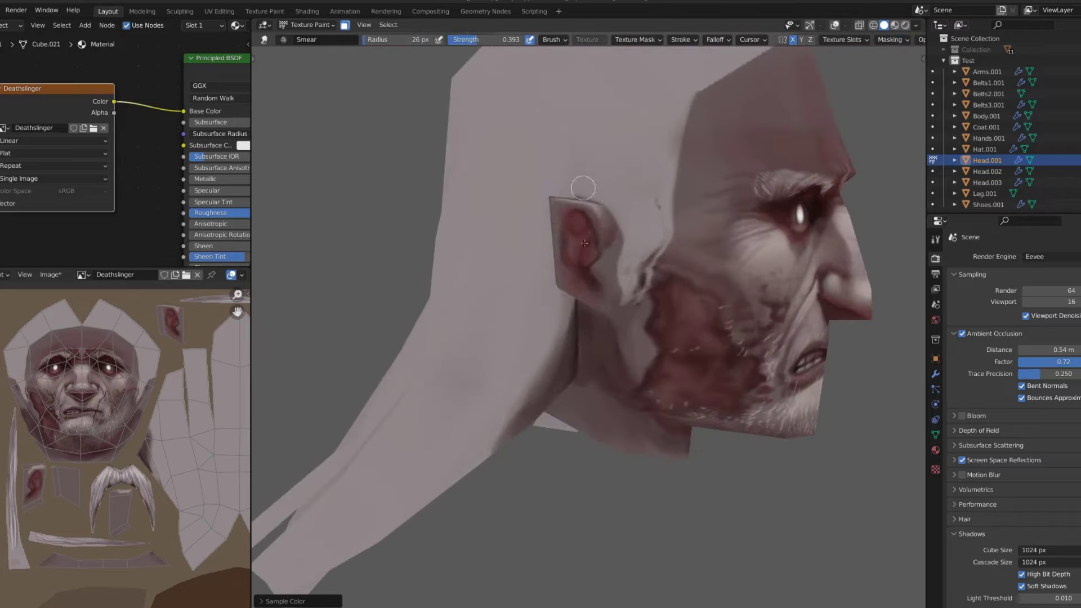
{"action": "scroll", "coordinate": [634, 297], "scroll_direction": "down", "scroll_amount": 4}
{"action": "mouse_move", "coordinate": [634, 297]}
{"action": "middle_mouse_down"}
{"action": "mouse_move", "coordinate": [604, 222]}
{"action": "mouse_move", "coordinate": [639, 205]}
{"action": "middle_mouse_up"}
{"action": "scroll", "coordinate": [605, 222], "scroll_direction": "up", "scroll_amount": 4}
{"action": "key", "text": "shift+space"}
Sample dark red from the cheek wound and choose a darker red in the brush colour picker
{"action": "scroll", "coordinate": [639, 205], "scroll_direction": "down", "scroll_amount": 3}
{"action": "scroll", "coordinate": [639, 205], "scroll_direction": "up", "scroll_amount": 4}
{"action": "key", "text": "s"}
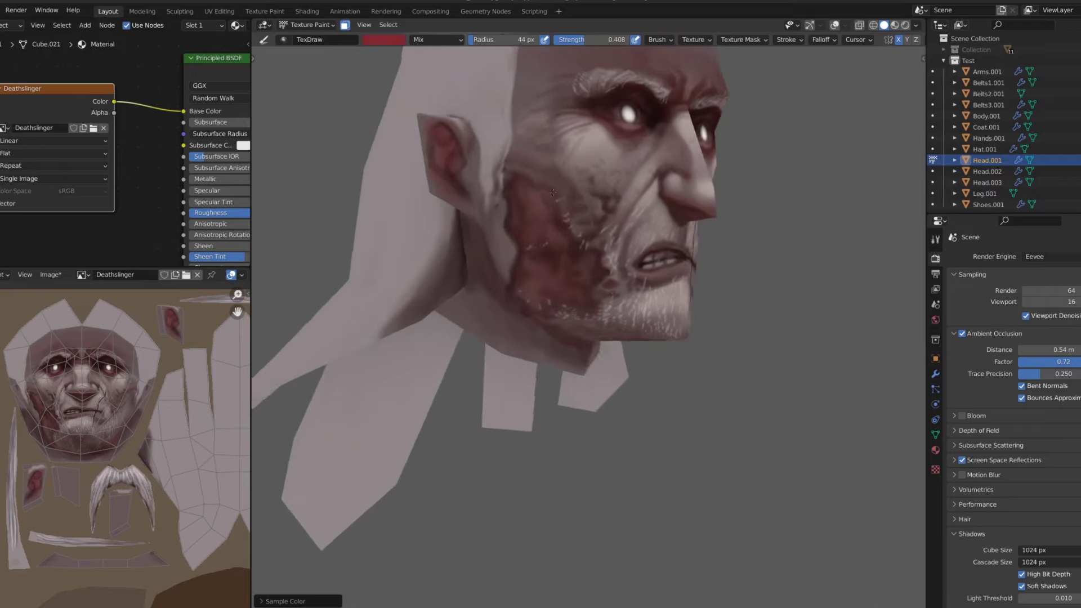
{"action": "scroll", "coordinate": [572, 208], "scroll_direction": "up", "scroll_amount": 2}
{"action": "left_click", "coordinate": [384, 39]}
{"action": "left_click", "coordinate": [404, 194]}
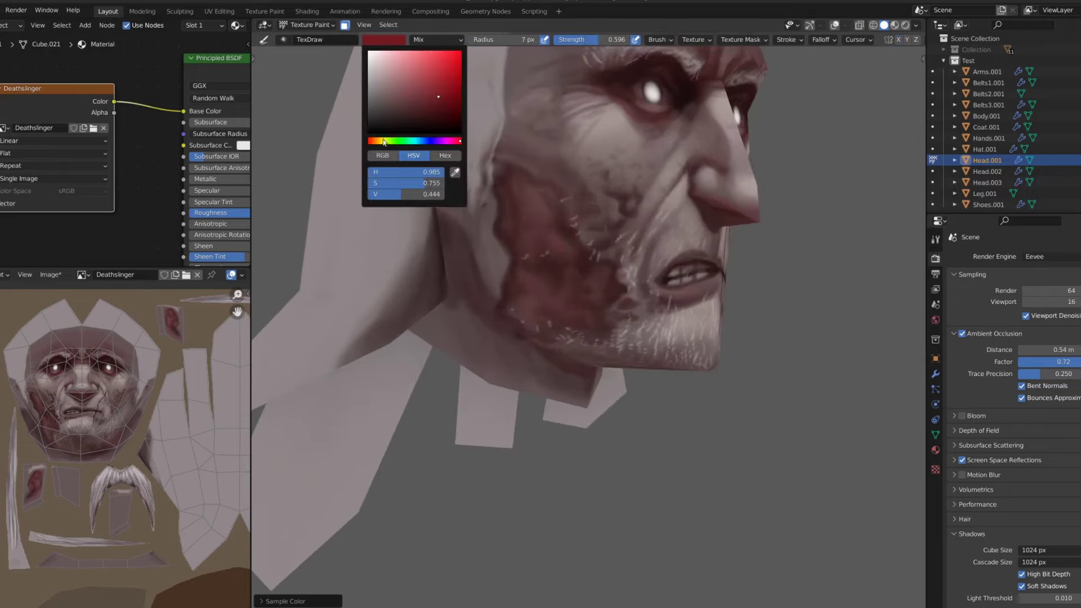
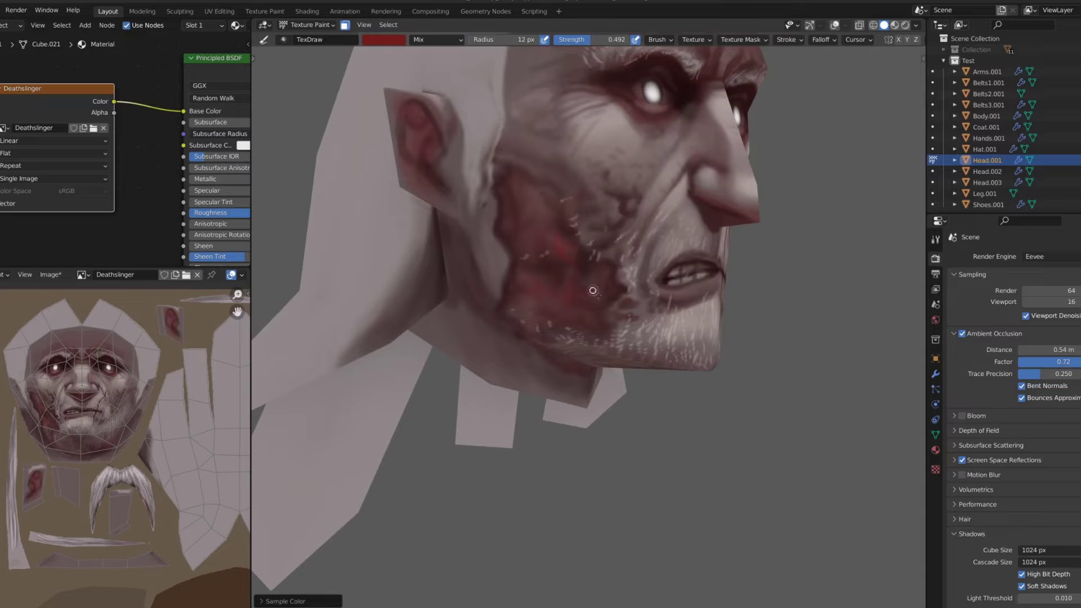
Orbit around the head to inspect the cheek, ear, neck and beard
{"action": "middle_click_drag", "start_coordinate": [593, 290], "coordinate": [550, 241]}
{"action": "scroll", "coordinate": [538, 201], "scroll_direction": "down", "scroll_amount": 5}
{"action": "scroll", "coordinate": [538, 201], "scroll_direction": "down", "scroll_amount": 2}
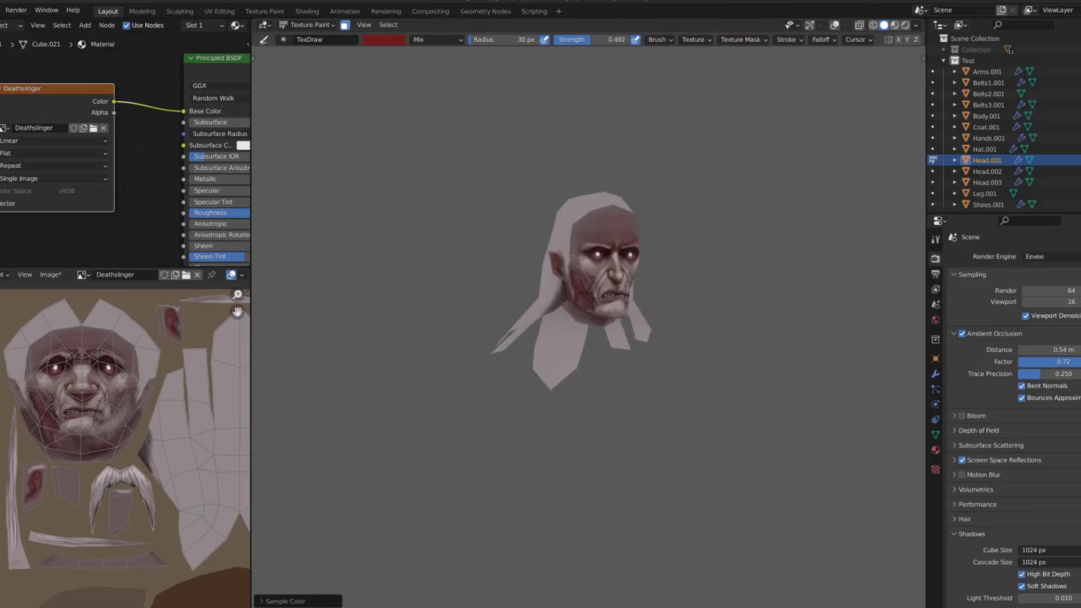
{"action": "scroll", "coordinate": [657, 265], "scroll_direction": "up", "scroll_amount": 5}
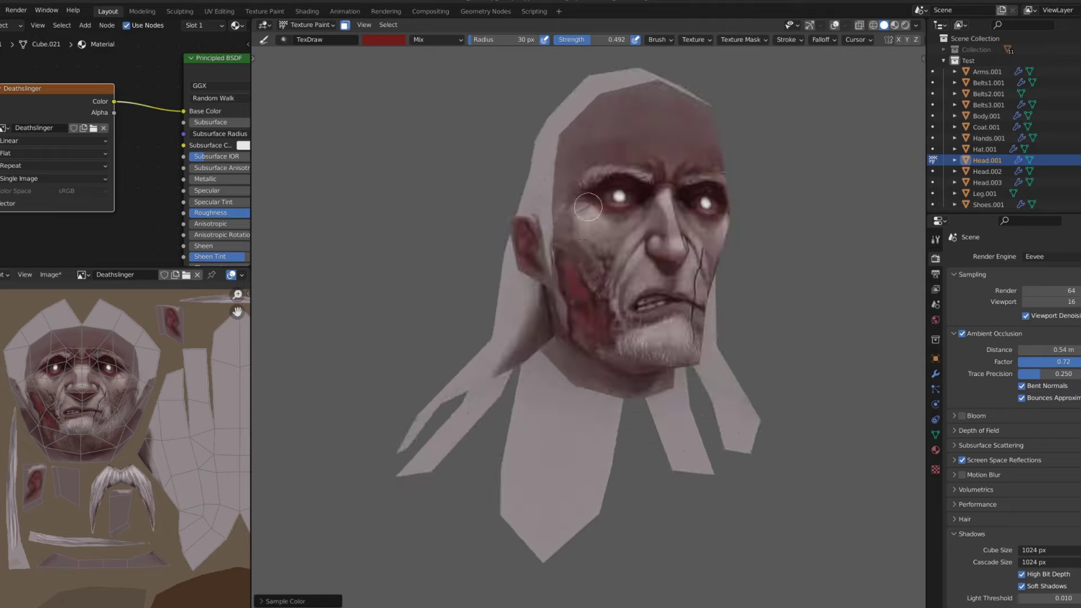
{"action": "middle_click_drag", "start_coordinate": [657, 266], "coordinate": [563, 333]}
{"action": "middle_click_drag", "start_coordinate": [567, 372], "coordinate": [554, 309], "text": "shift"}
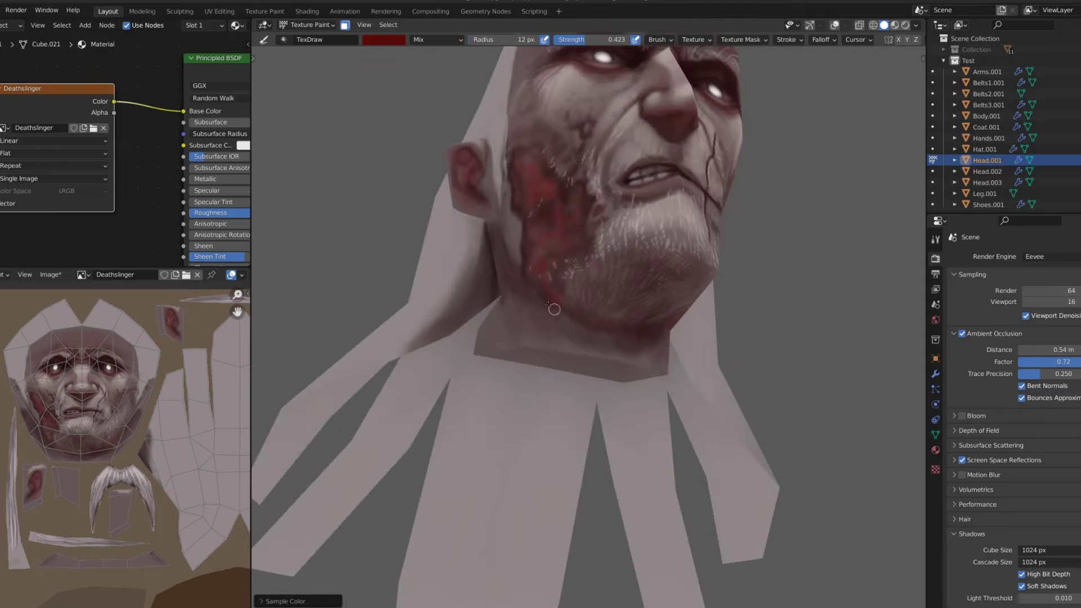
{"action": "mouse_move", "coordinate": [624, 327]}
{"action": "middle_mouse_down"}
{"action": "mouse_move", "coordinate": [563, 287]}
{"action": "mouse_move", "coordinate": [615, 314]}
{"action": "middle_mouse_up"}
Paint dark red blood on the chin, jaw and neck with a small brush
{"action": "key", "text": "f"}
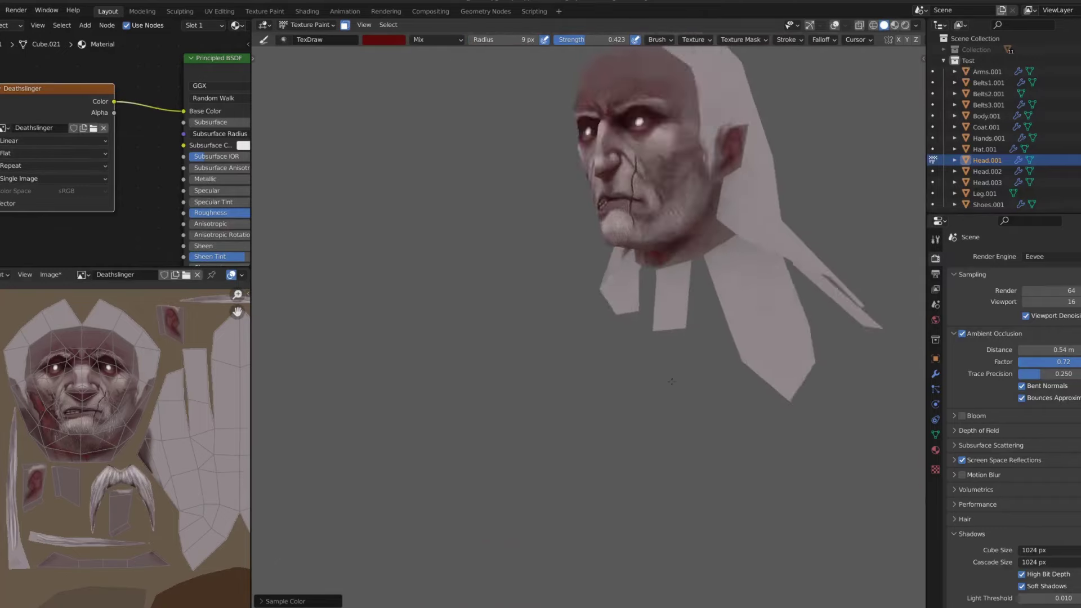
{"action": "left_click", "coordinate": [383, 40]}
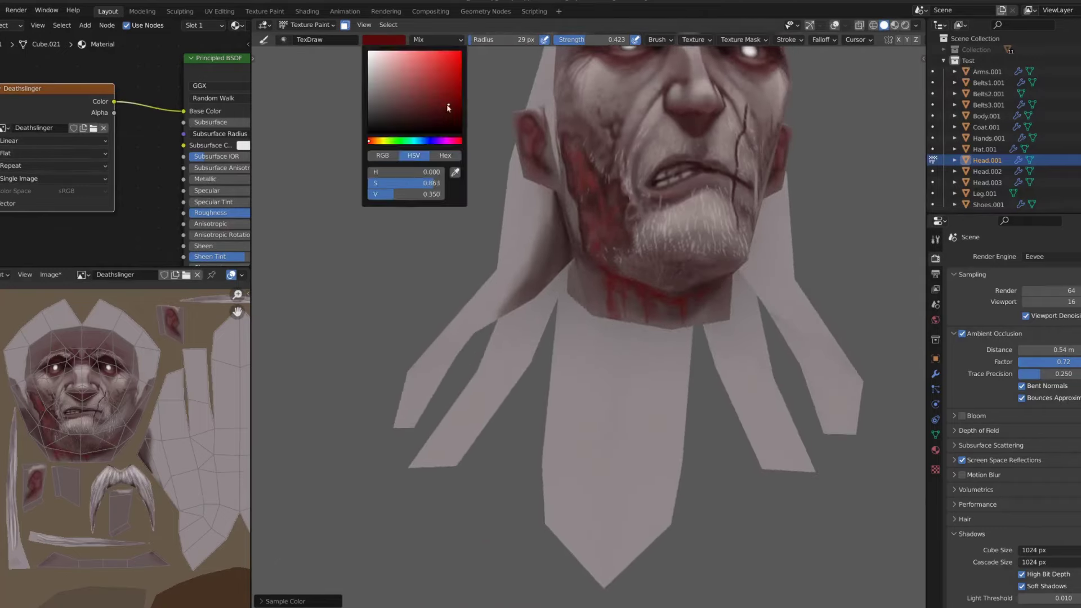
{"action": "scroll", "coordinate": [606, 277], "scroll_direction": "up", "scroll_amount": 2}
{"action": "key", "text": "shift+f"}
{"action": "middle_click_drag", "start_coordinate": [606, 278], "coordinate": [787, 230]}
{"action": "scroll", "coordinate": [728, 274], "scroll_direction": "down", "scroll_amount": 5}
{"action": "middle_click_drag", "start_coordinate": [728, 275], "coordinate": [663, 187]}
{"action": "scroll", "coordinate": [664, 187], "scroll_direction": "up", "scroll_amount": 5}
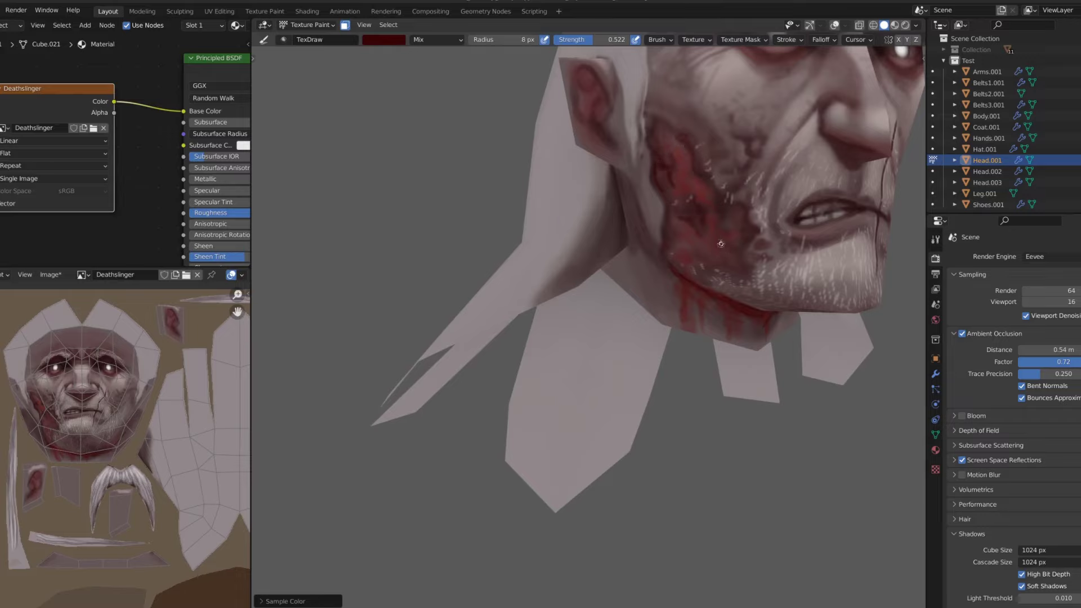
Smear the blood along the right side of the jaw, then return to the draw brush
{"action": "key", "text": "shift+space"}
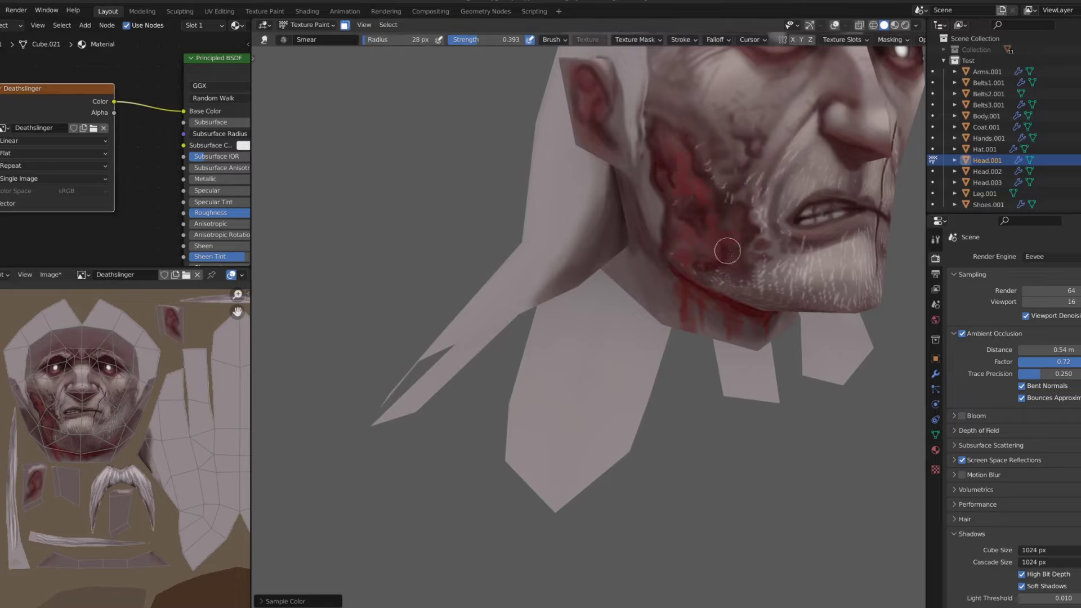
{"action": "scroll", "coordinate": [728, 251], "scroll_direction": "down", "scroll_amount": 5}
{"action": "middle_click_drag", "start_coordinate": [728, 251], "coordinate": [692, 120]}
{"action": "scroll", "coordinate": [692, 120], "scroll_direction": "up", "scroll_amount": 5}
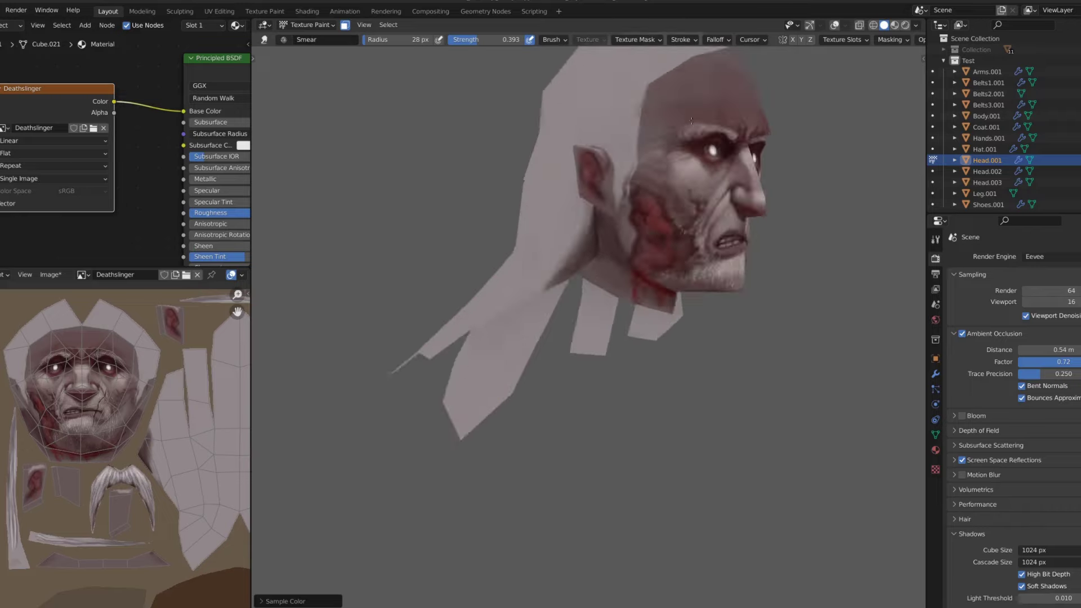
{"action": "scroll", "coordinate": [691, 120], "scroll_direction": "up", "scroll_amount": 2}
{"action": "key", "text": "shift+space"}
{"action": "left_click", "coordinate": [580, 248]}
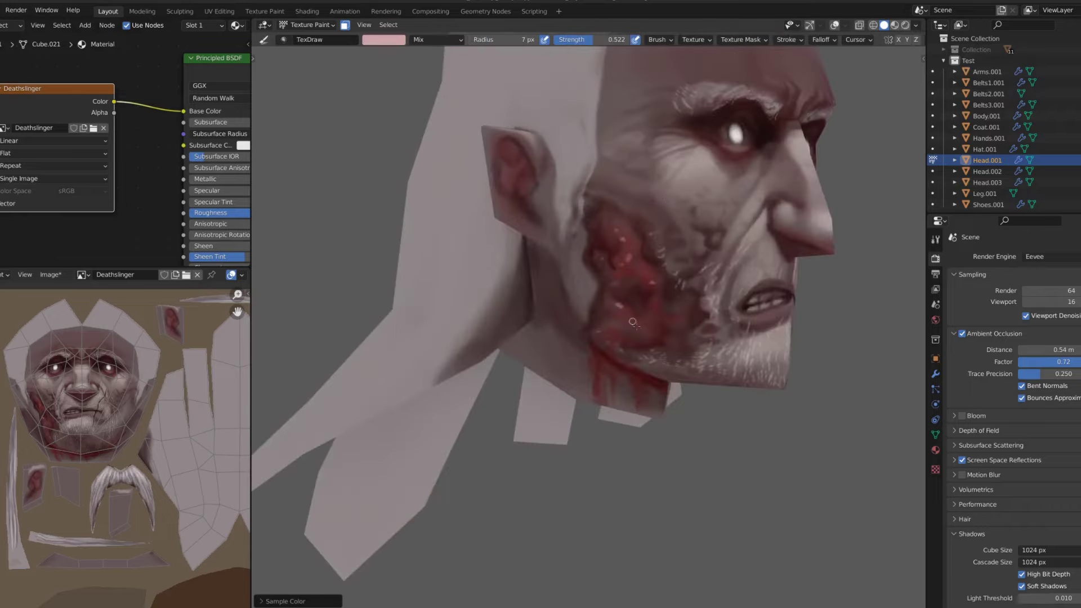
Isolate the head in local view and paint sampled dark red on the neck with a larger brush
{"action": "mouse_move", "coordinate": [632, 322]}
{"action": "middle_mouse_down"}
{"action": "mouse_move", "coordinate": [679, 239]}
{"action": "mouse_move", "coordinate": [559, 224]}
{"action": "mouse_move", "coordinate": [676, 270]}
{"action": "mouse_move", "coordinate": [700, 313]}
{"action": "mouse_move", "coordinate": [619, 316]}
{"action": "middle_mouse_up"}
{"action": "scroll", "coordinate": [679, 239], "scroll_direction": "down", "scroll_amount": 3}
{"action": "scroll", "coordinate": [679, 239], "scroll_direction": "down", "scroll_amount": 3}
{"action": "scroll", "coordinate": [679, 239], "scroll_direction": "down", "scroll_amount": 2}
{"action": "scroll", "coordinate": [679, 240], "scroll_direction": "up", "scroll_amount": 4}
{"action": "key", "text": "KP_Divide"}
{"action": "key", "text": "s"}
{"action": "scroll", "coordinate": [648, 253], "scroll_direction": "up", "scroll_amount": 2}
{"action": "key", "text": "f"}
{"action": "left_click", "coordinate": [730, 283]}
Shade the jaw underside in a sampled lighter tone with a smaller brush, then smear it
{"action": "key", "text": "s"}
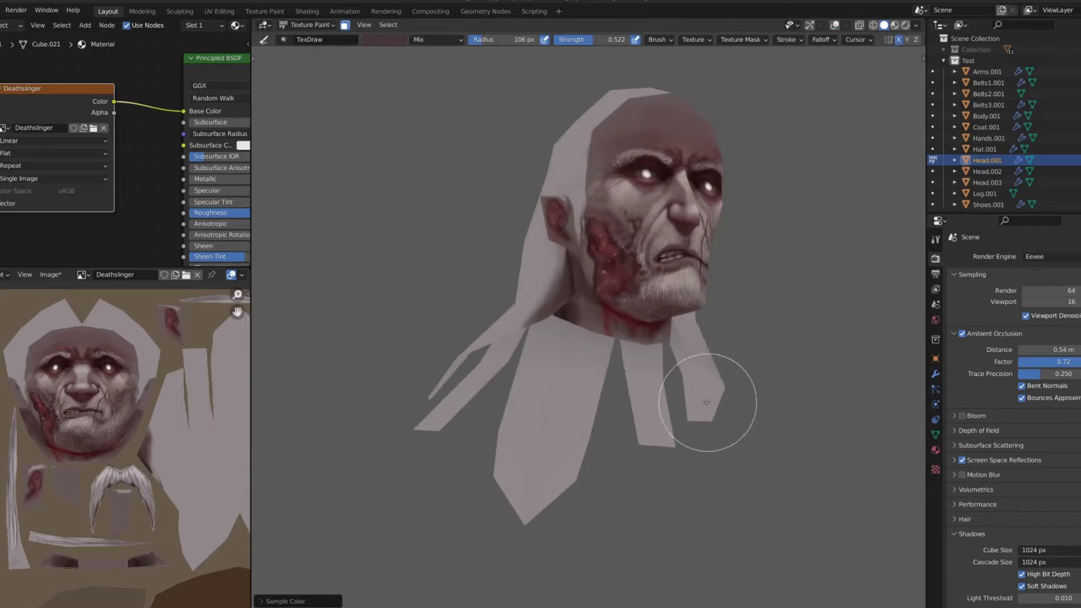
{"action": "scroll", "coordinate": [602, 303], "scroll_direction": "up", "scroll_amount": 3}
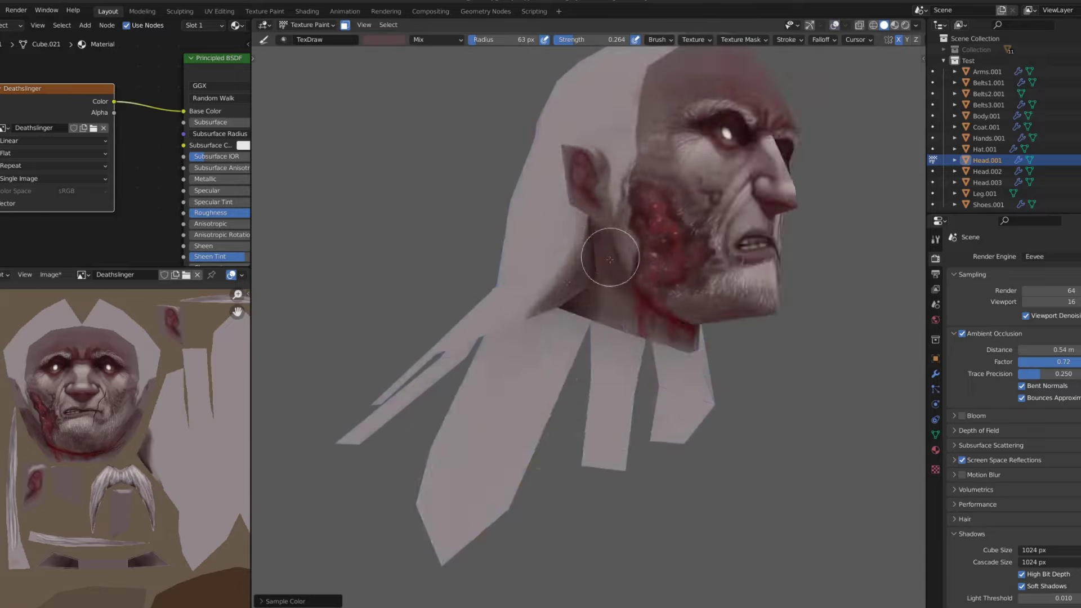
{"action": "mouse_move", "coordinate": [610, 248]}
{"action": "middle_mouse_down"}
{"action": "mouse_move", "coordinate": [639, 326]}
{"action": "mouse_move", "coordinate": [625, 142]}
{"action": "mouse_move", "coordinate": [633, 253]}
{"action": "mouse_move", "coordinate": [688, 285]}
{"action": "middle_mouse_up"}
{"action": "scroll", "coordinate": [635, 246], "scroll_direction": "up", "scroll_amount": 3}
{"action": "scroll", "coordinate": [688, 285], "scroll_direction": "up", "scroll_amount": 3}
{"action": "key", "text": "bracketleft"}
{"action": "key", "text": "bracketleft"}
{"action": "key", "text": "bracketleft"}
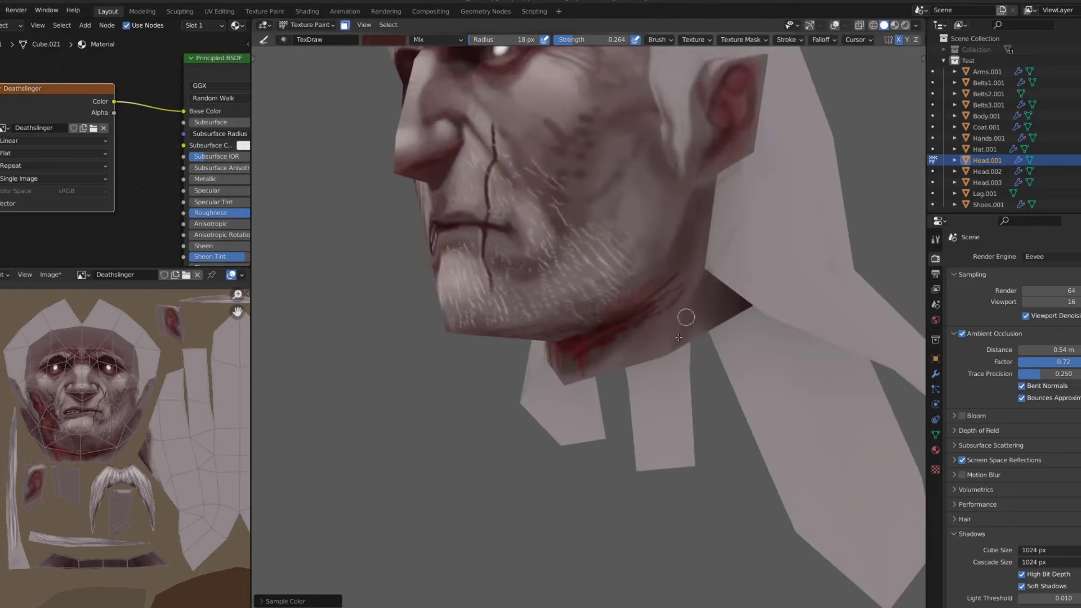
{"action": "key", "text": "bracketleft"}
{"action": "key", "text": "bracketleft"}
{"action": "key", "text": "bracketleft"}
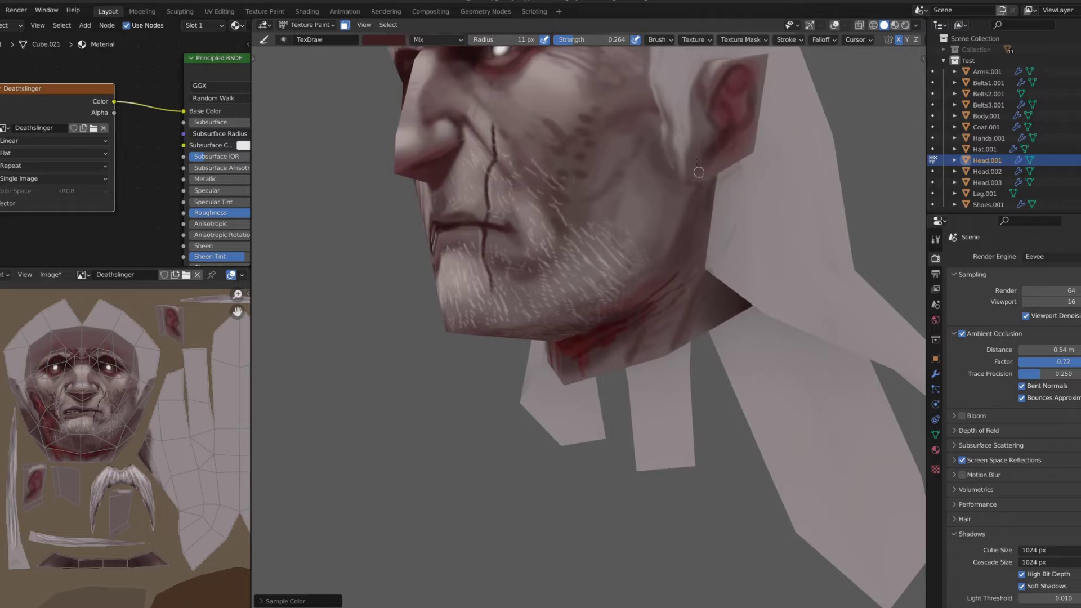
{"action": "middle_click_drag", "start_coordinate": [698, 172], "coordinate": [687, 270]}
{"action": "key", "text": "shift+space"}
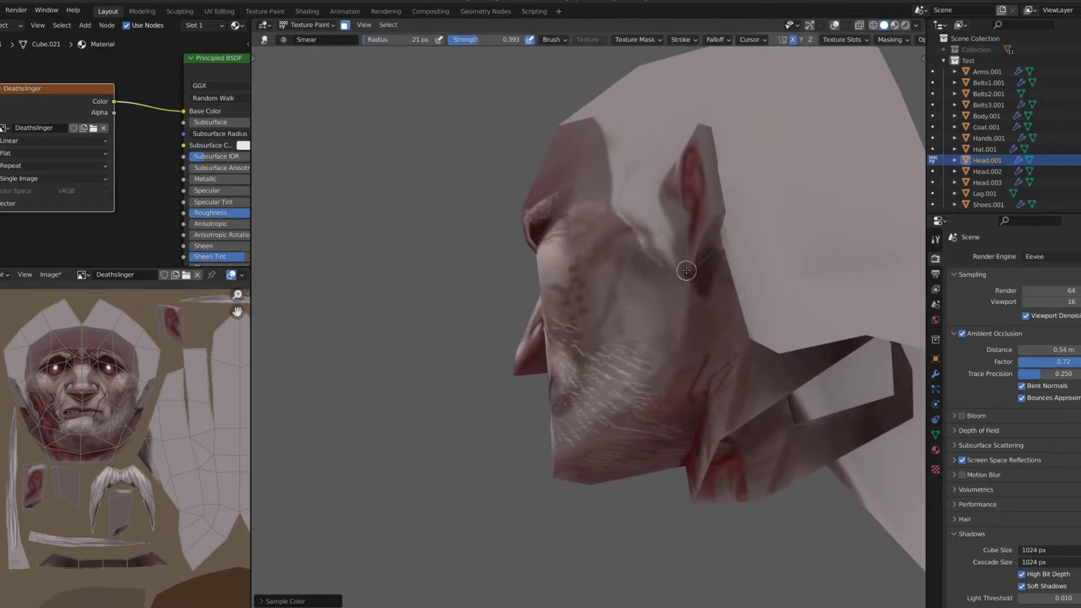
Briefly maximize the texture view, enlarge the brush, and return to a front head view
{"action": "key", "text": "ctrl+space"}
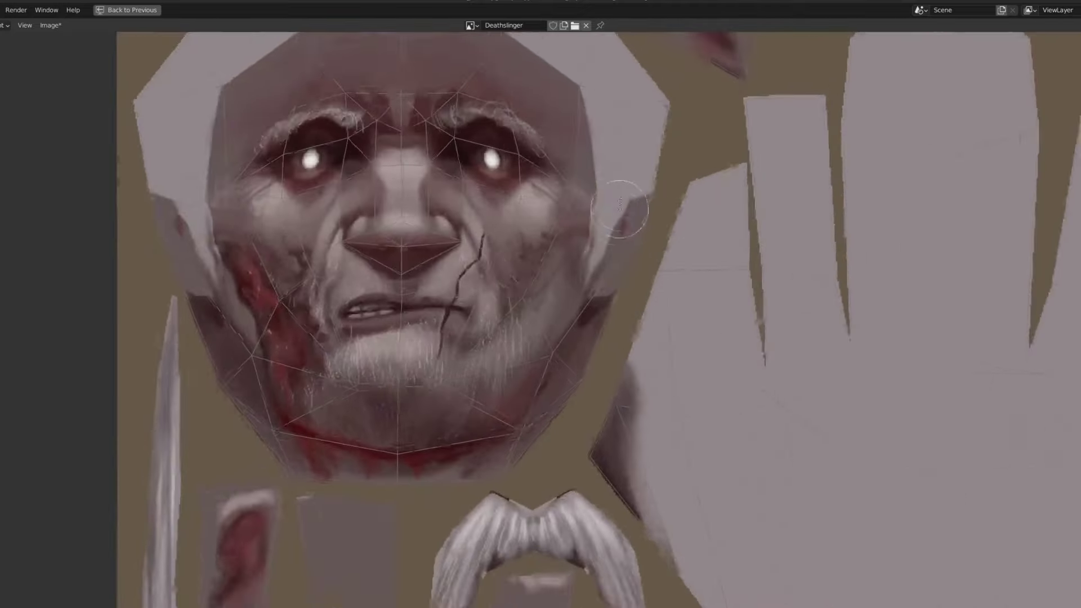
{"action": "scroll", "coordinate": [590, 306], "scroll_direction": "up", "scroll_amount": 2}
{"action": "key", "text": "f"}
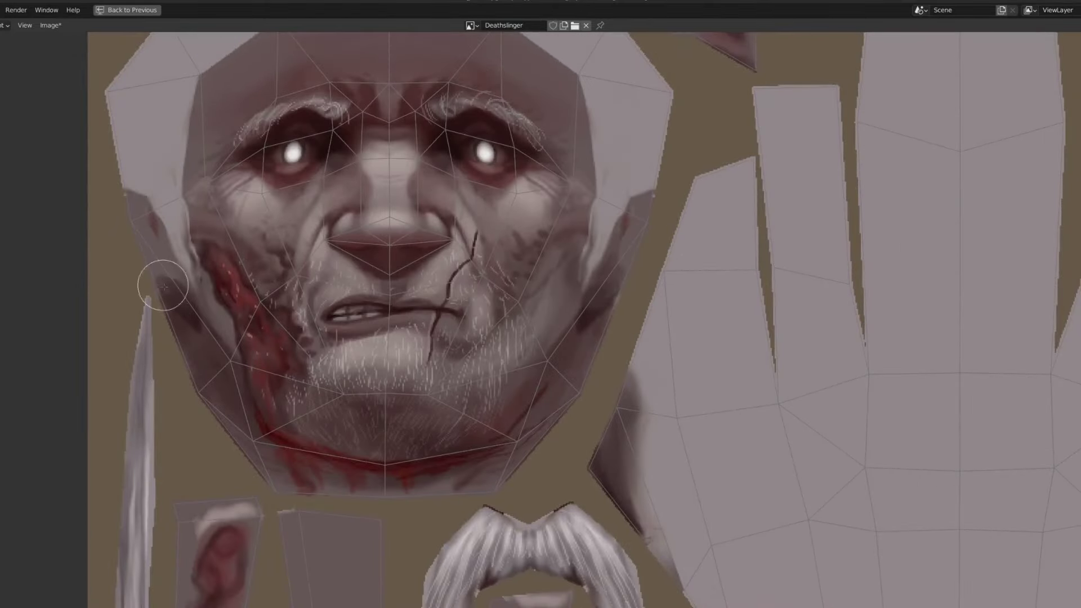
{"action": "key", "text": "ctrl+space"}
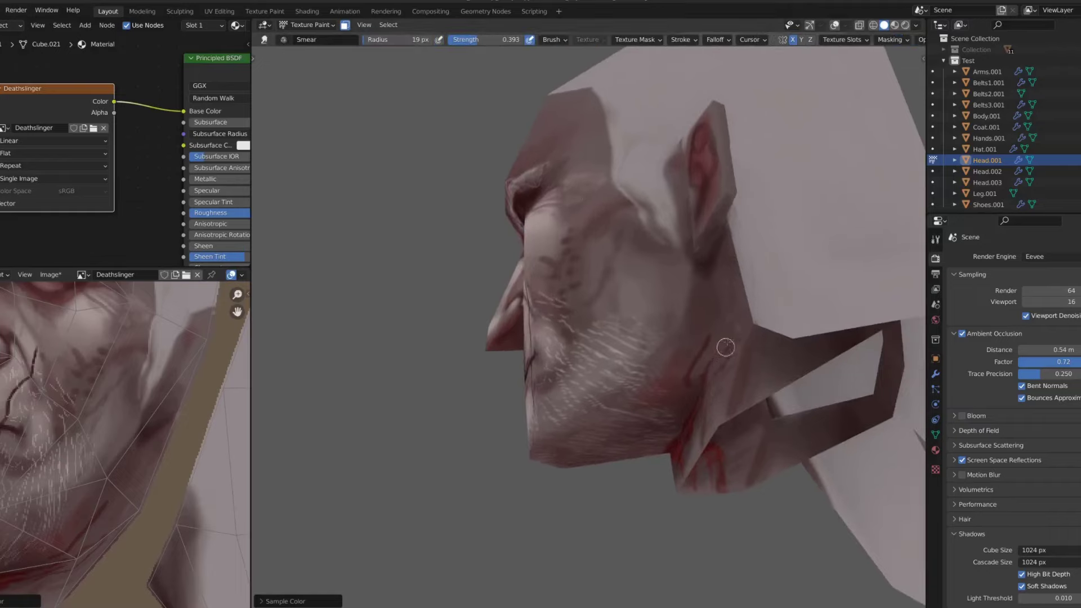
{"action": "middle_click_drag", "start_coordinate": [724, 349], "coordinate": [724, 314]}
{"action": "scroll", "coordinate": [724, 314], "scroll_direction": "down", "scroll_amount": 3}
{"action": "middle_click_drag", "start_coordinate": [507, 309], "coordinate": [694, 234]}
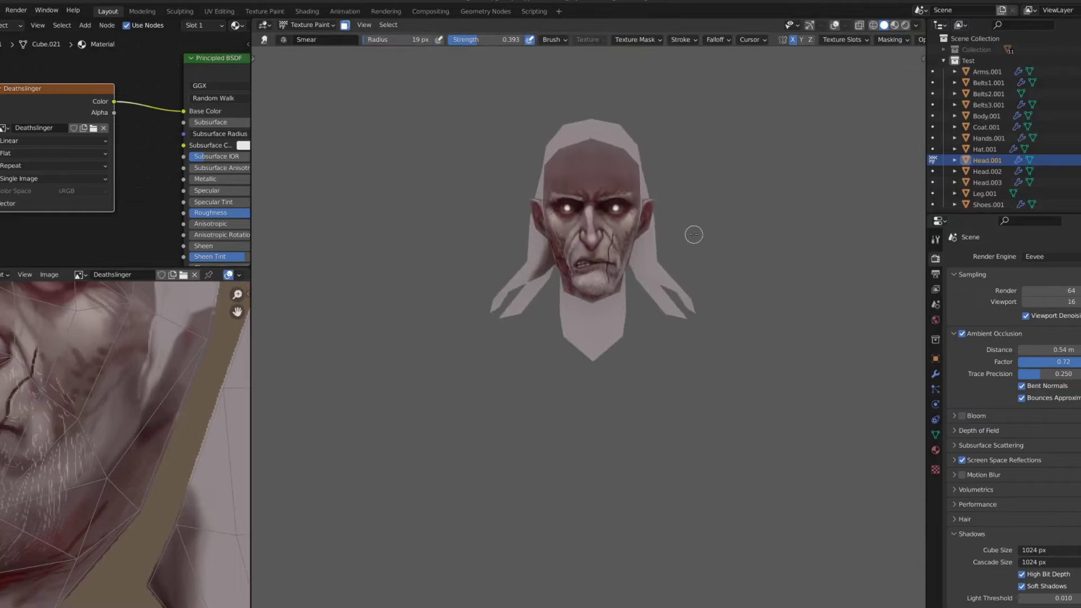
{"action": "scroll", "coordinate": [598, 246], "scroll_direction": "up", "scroll_amount": 3}
Paint a colour sampled from the head onto the neck and hood edges
{"action": "key", "text": "shift+space"}
{"action": "key", "text": "d"}
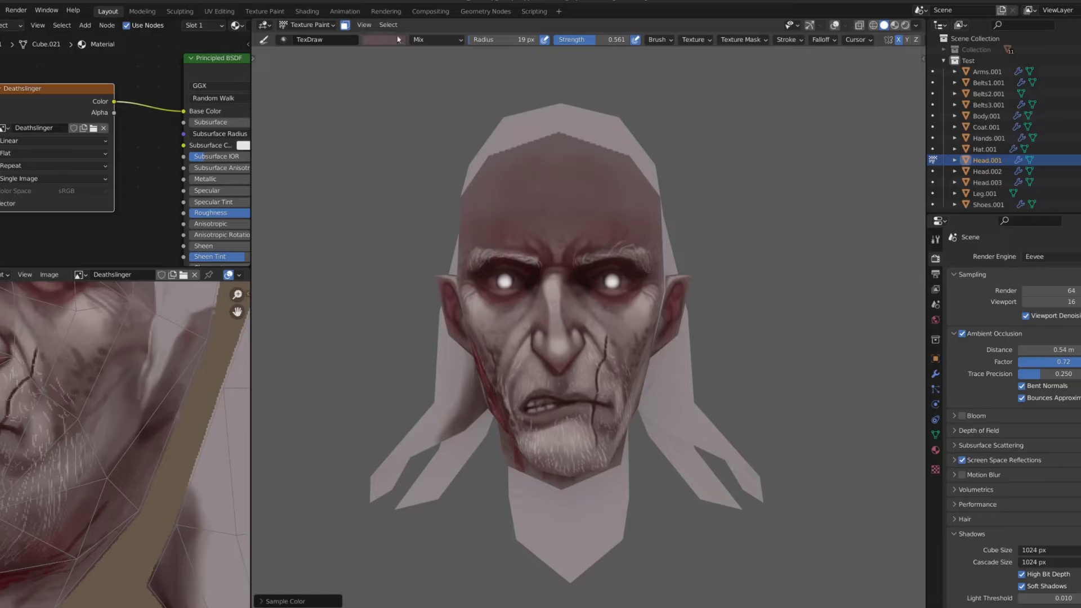
{"action": "key", "text": "s"}
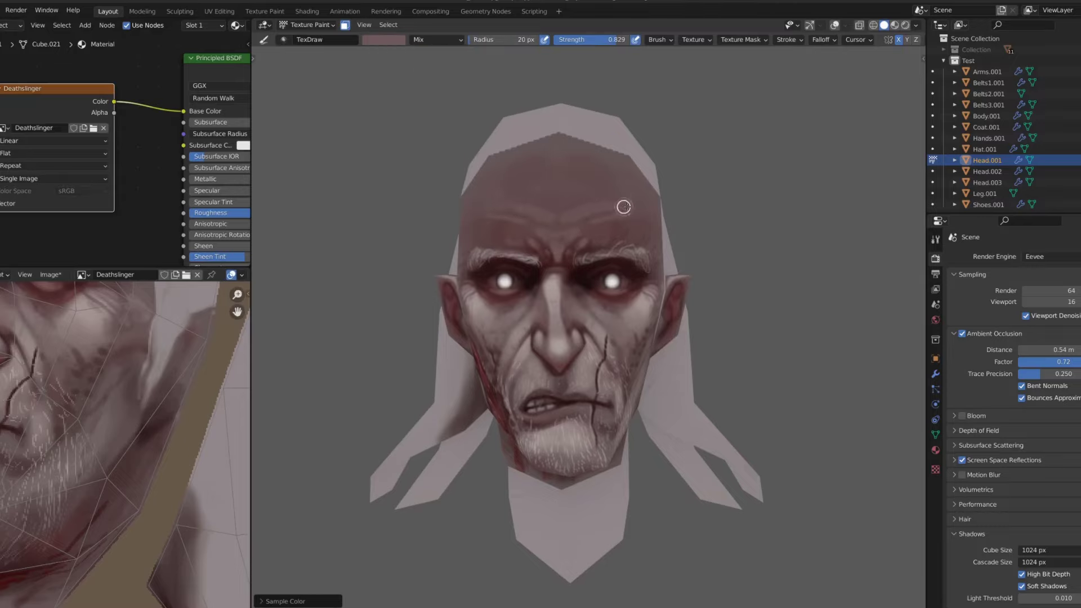
{"action": "middle_click_drag", "start_coordinate": [592, 188], "coordinate": [579, 162]}
{"action": "scroll", "coordinate": [577, 222], "scroll_direction": "down", "scroll_amount": 5}
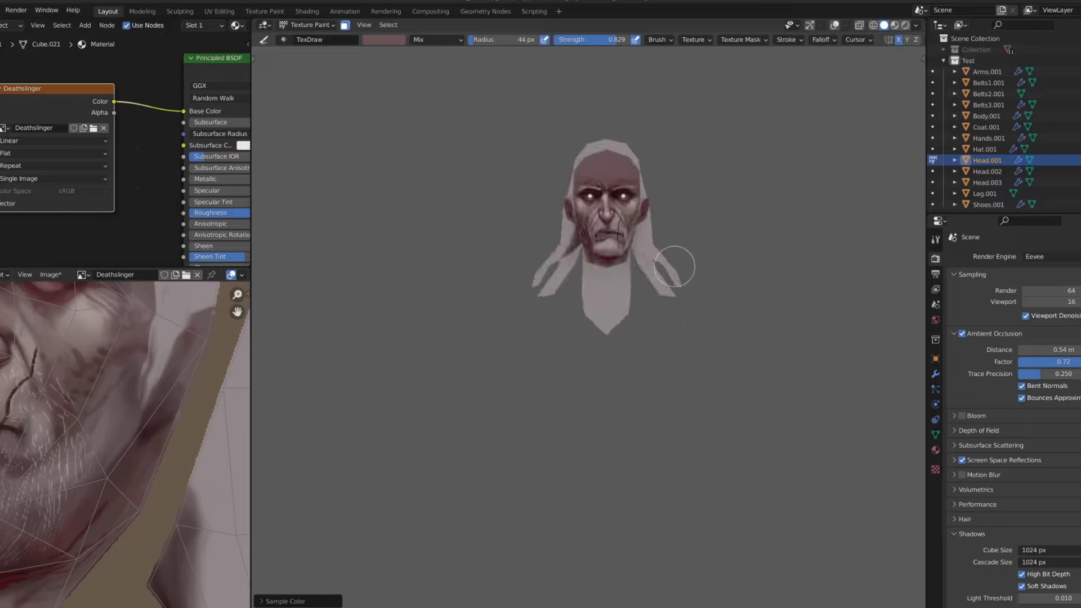
{"action": "mouse_move", "coordinate": [506, 282]}
{"action": "middle_mouse_down"}
{"action": "mouse_move", "coordinate": [565, 281]}
{"action": "mouse_move", "coordinate": [517, 307]}
{"action": "mouse_move", "coordinate": [522, 296]}
{"action": "middle_mouse_up"}
{"action": "scroll", "coordinate": [565, 281], "scroll_direction": "up", "scroll_amount": 5}
{"action": "scroll", "coordinate": [535, 298], "scroll_direction": "down", "scroll_amount": 3}
{"action": "scroll", "coordinate": [522, 296], "scroll_direction": "up", "scroll_amount": 3}
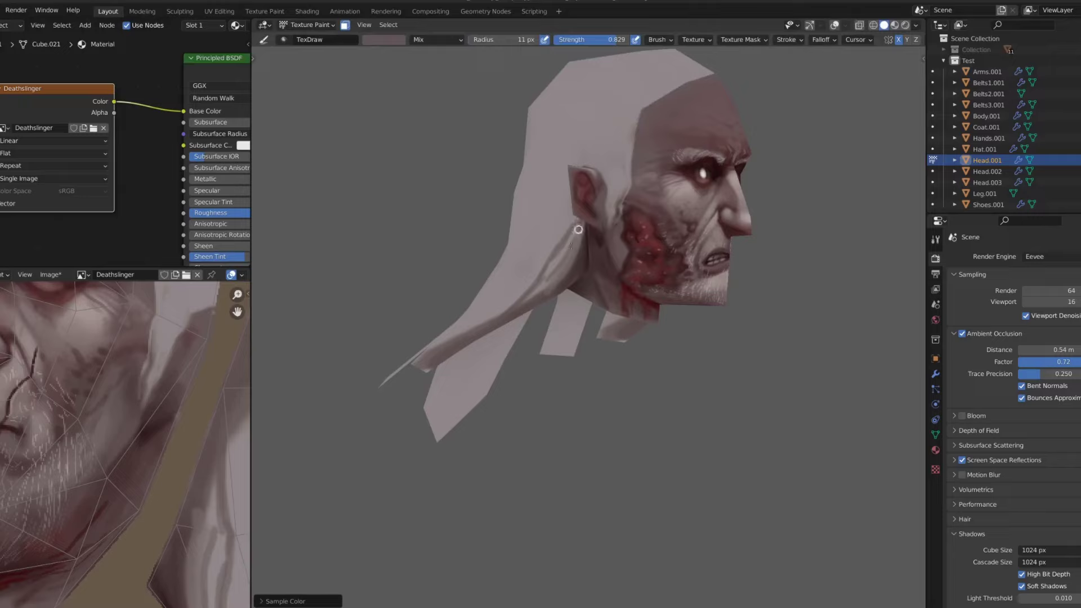
{"action": "mouse_move", "coordinate": [579, 229]}
{"action": "middle_mouse_down"}
{"action": "mouse_move", "coordinate": [561, 269]}
{"action": "mouse_move", "coordinate": [652, 257]}
{"action": "middle_mouse_up"}
{"action": "key", "text": "z"}
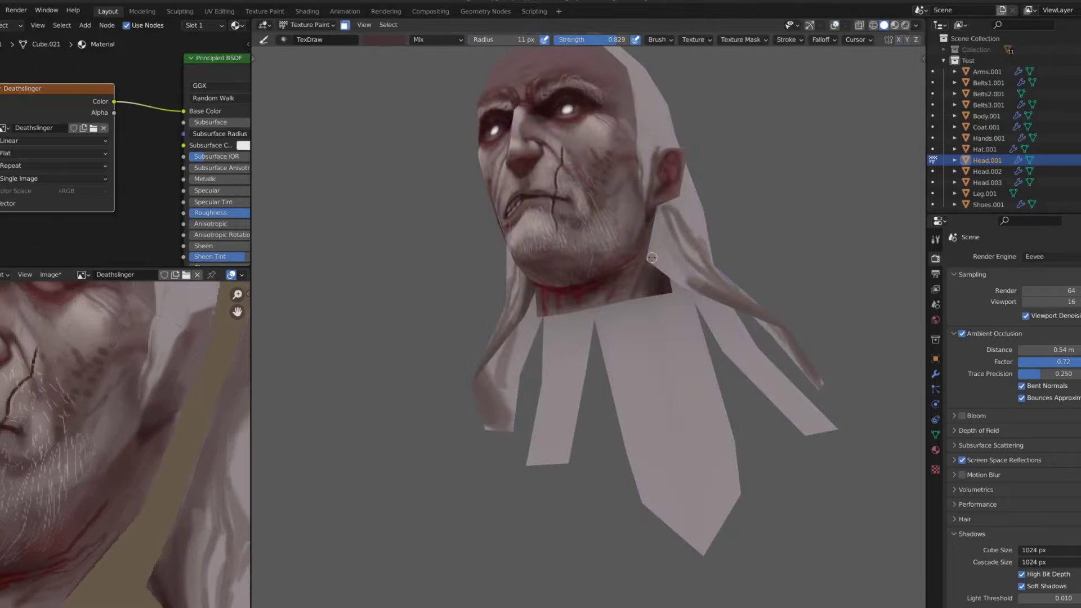
Blend the neck edges with a larger Smear brush, then leave local view to show the full character
{"action": "middle_click_drag", "start_coordinate": [658, 248], "coordinate": [662, 258]}
{"action": "key", "text": "shift+space"}
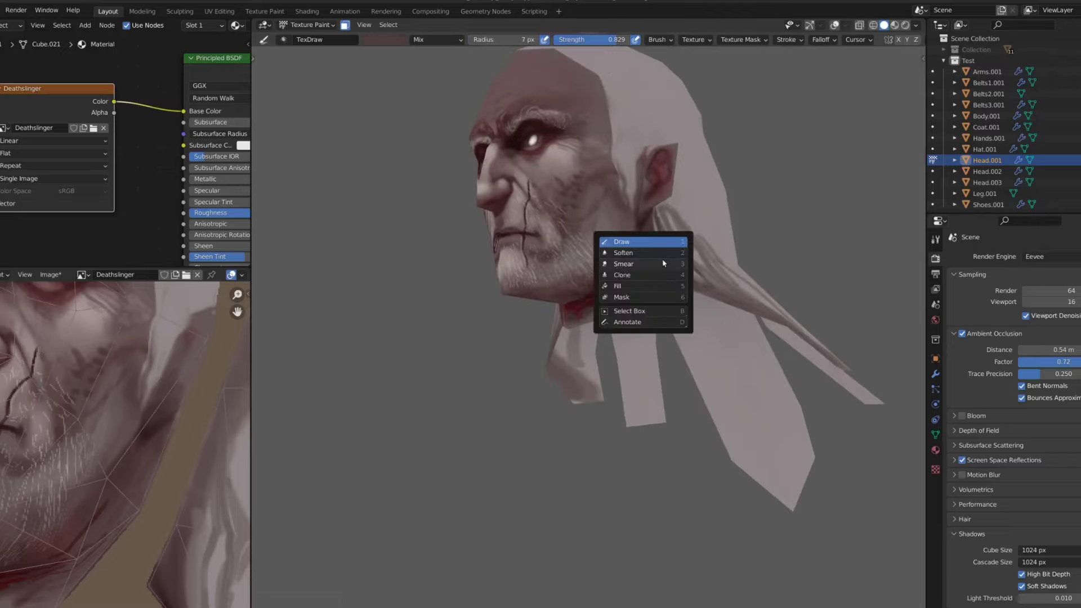
{"action": "left_click", "coordinate": [662, 267]}
{"action": "middle_click_drag", "start_coordinate": [748, 301], "coordinate": [447, 350]}
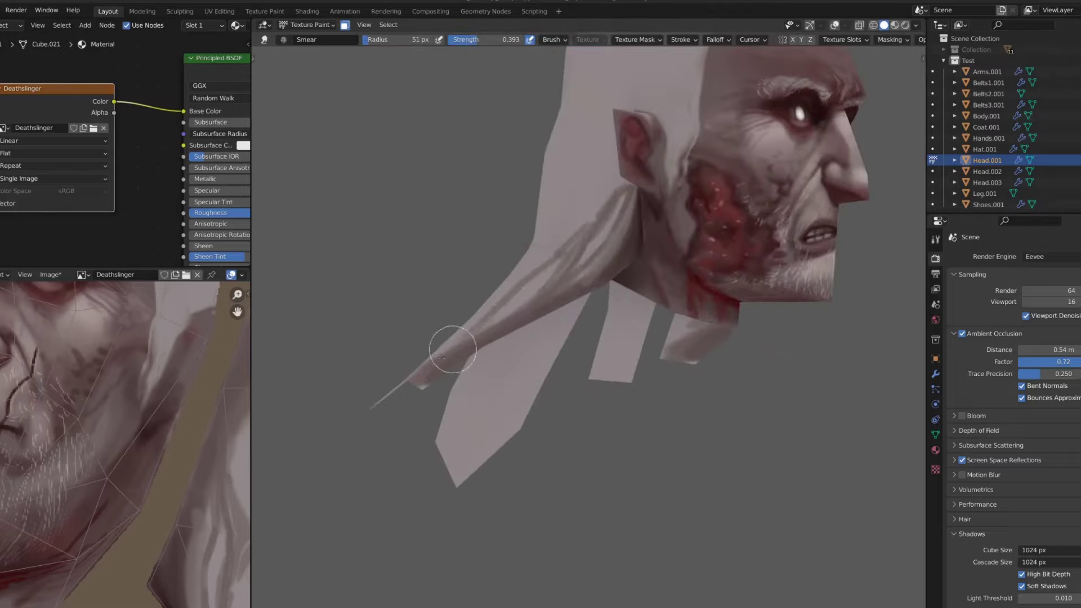
{"action": "key", "text": "f"}
{"action": "left_click", "coordinate": [584, 251]}
{"action": "key", "text": "KP_Divide"}
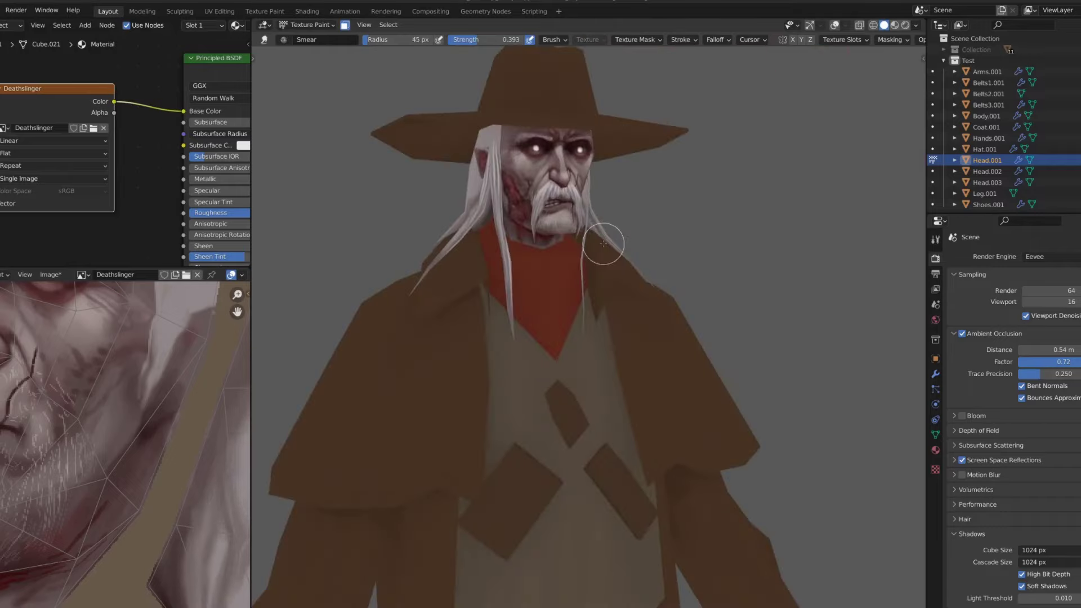
Switch the viewport to Material Preview and paint face-sampled colour detail on the cheek
{"action": "left_click", "coordinate": [915, 25]}
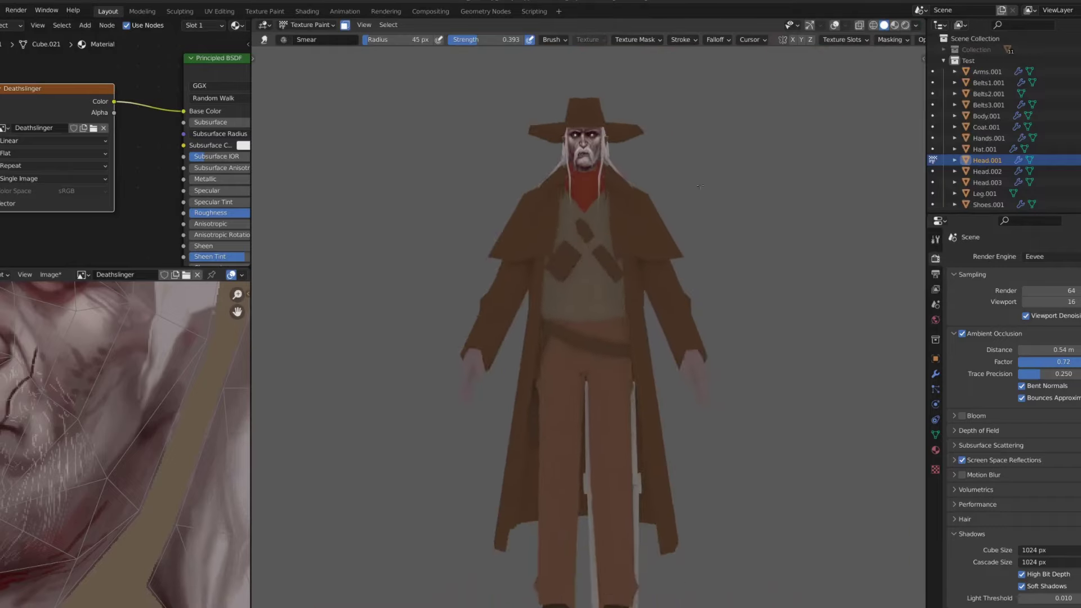
{"action": "left_click", "coordinate": [895, 25]}
{"action": "scroll", "coordinate": [634, 155], "scroll_direction": "up", "scroll_amount": 3}
{"action": "scroll", "coordinate": [714, 169], "scroll_direction": "down", "scroll_amount": 4}
{"action": "scroll", "coordinate": [719, 169], "scroll_direction": "down", "scroll_amount": 2}
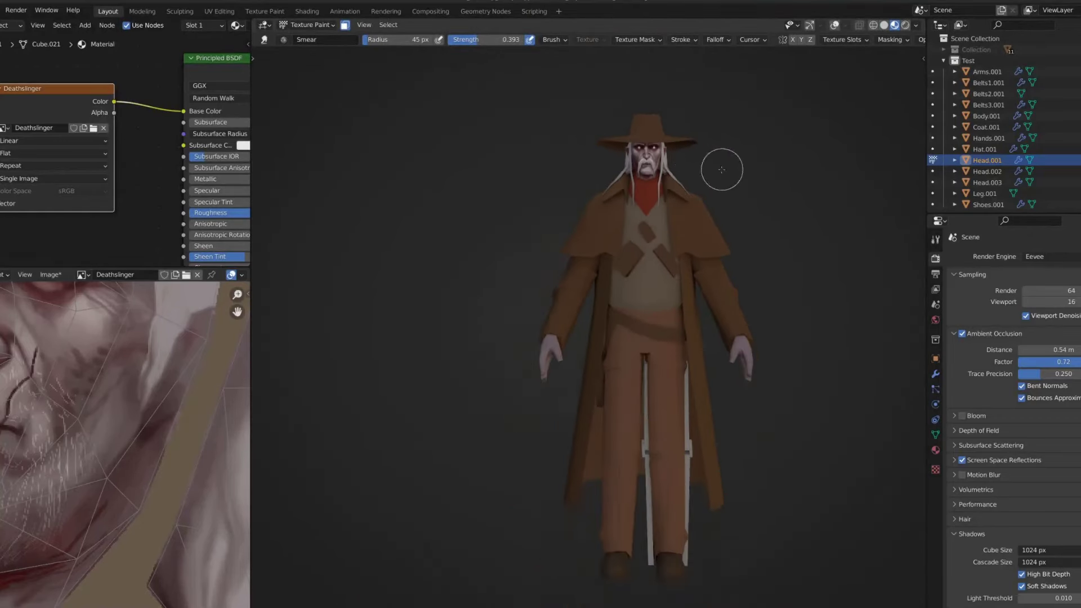
{"action": "scroll", "coordinate": [798, 184], "scroll_direction": "up", "scroll_amount": 6}
{"action": "scroll", "coordinate": [141, 376], "scroll_direction": "down", "scroll_amount": 4}
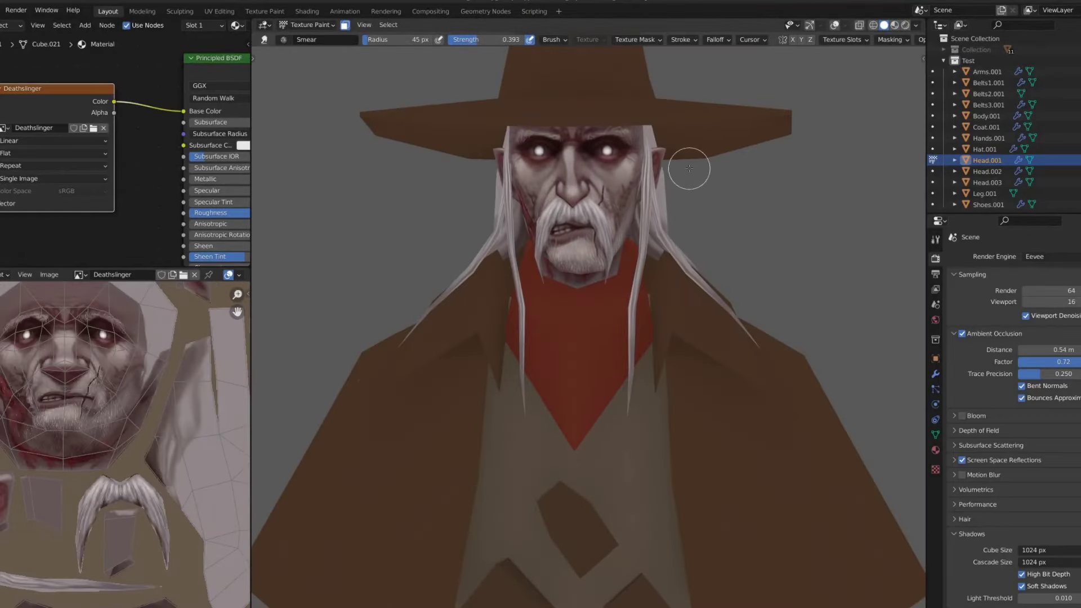
{"action": "mouse_move", "coordinate": [690, 168]}
{"action": "middle_mouse_down"}
{"action": "mouse_move", "coordinate": [620, 146]}
{"action": "mouse_move", "coordinate": [592, 107]}
{"action": "middle_mouse_up"}
{"action": "scroll", "coordinate": [619, 146], "scroll_direction": "up", "scroll_amount": 3}
{"action": "key", "text": "shift+space"}
{"action": "left_click", "coordinate": [563, 163]}
{"action": "key", "text": "s"}
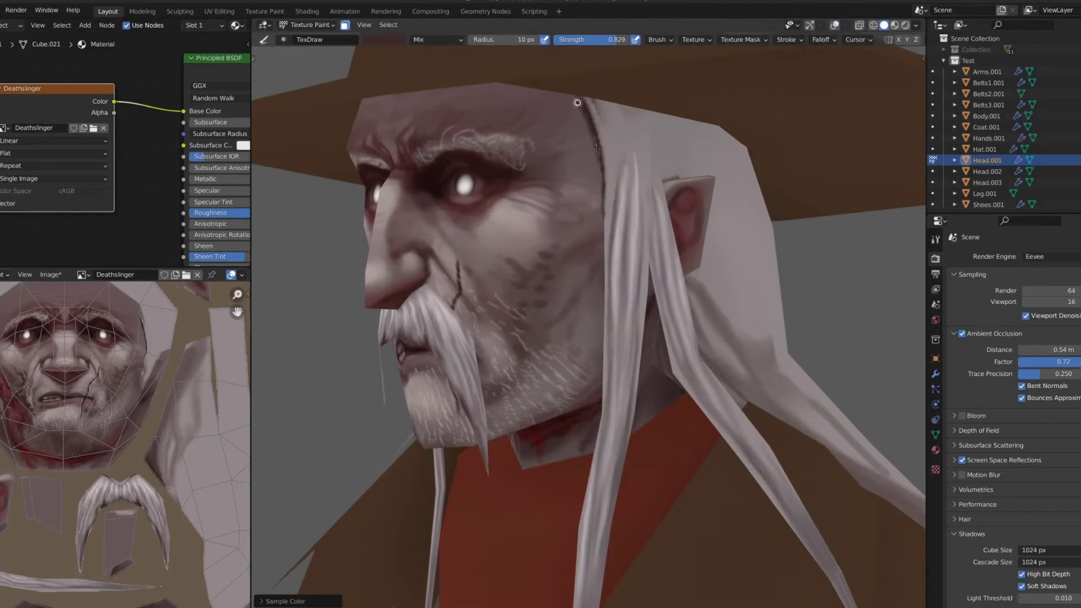
Orbit around the upper body and make Hat.001 the active paint object
{"action": "middle_click_drag", "start_coordinate": [595, 146], "coordinate": [559, 126]}
{"action": "scroll", "coordinate": [564, 128], "scroll_direction": "up", "scroll_amount": 3}
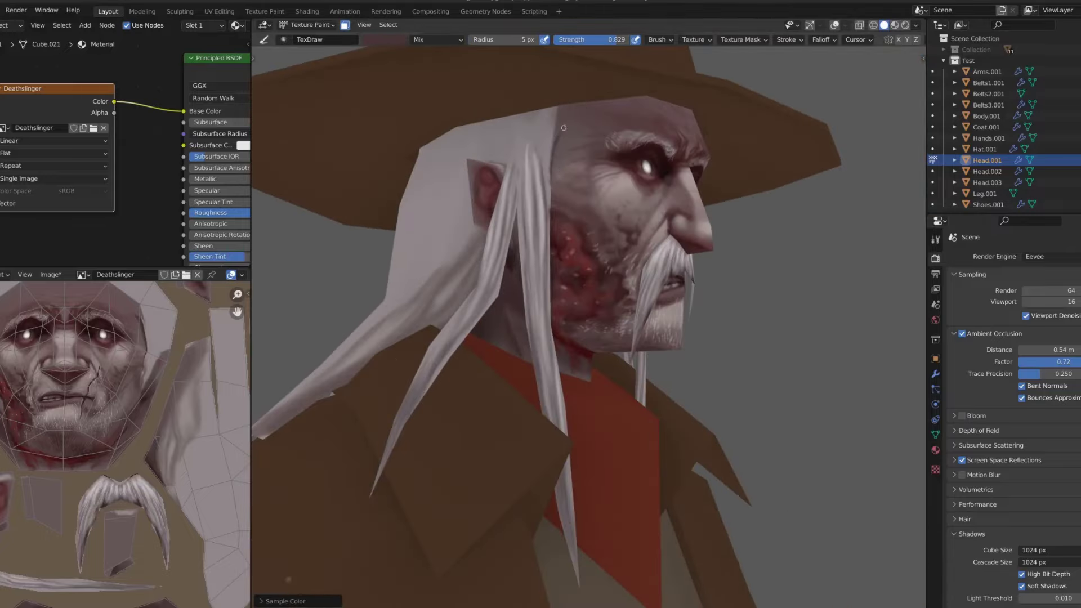
{"action": "scroll", "coordinate": [579, 101], "scroll_direction": "down", "scroll_amount": 8}
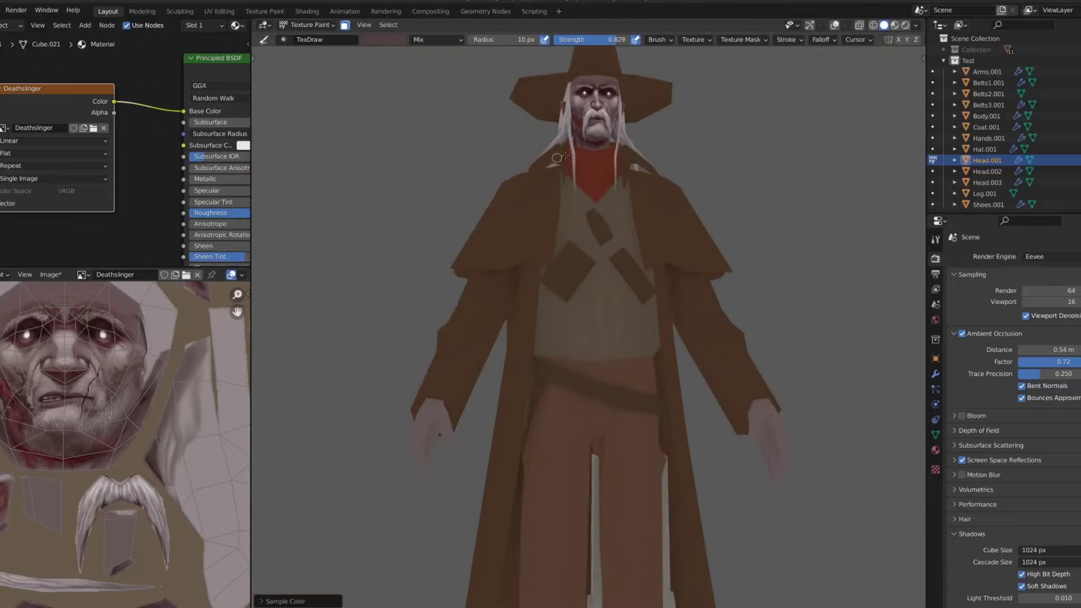
{"action": "middle_click_drag", "start_coordinate": [619, 146], "coordinate": [648, 169]}
{"action": "scroll", "coordinate": [673, 194], "scroll_direction": "up", "scroll_amount": 4}
{"action": "scroll", "coordinate": [673, 194], "scroll_direction": "up", "scroll_amount": 2}
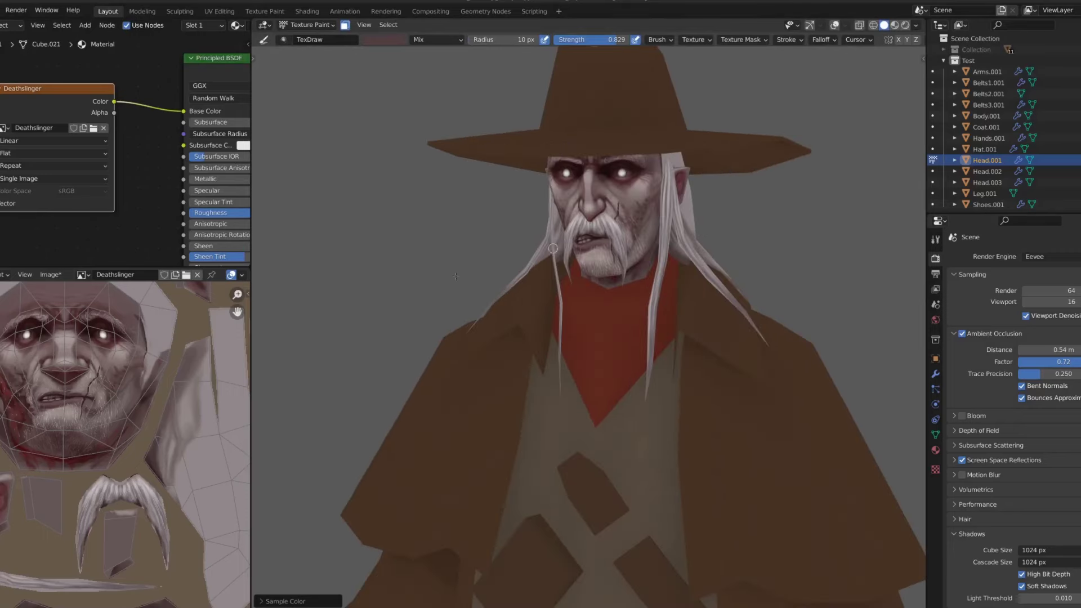
{"action": "key", "text": "alt+q"}
{"action": "key", "text": "shift+alt+z"}
Try filling the hat with one colour, undo it, and return to the draw brush
{"action": "left_click", "coordinate": [608, 90]}
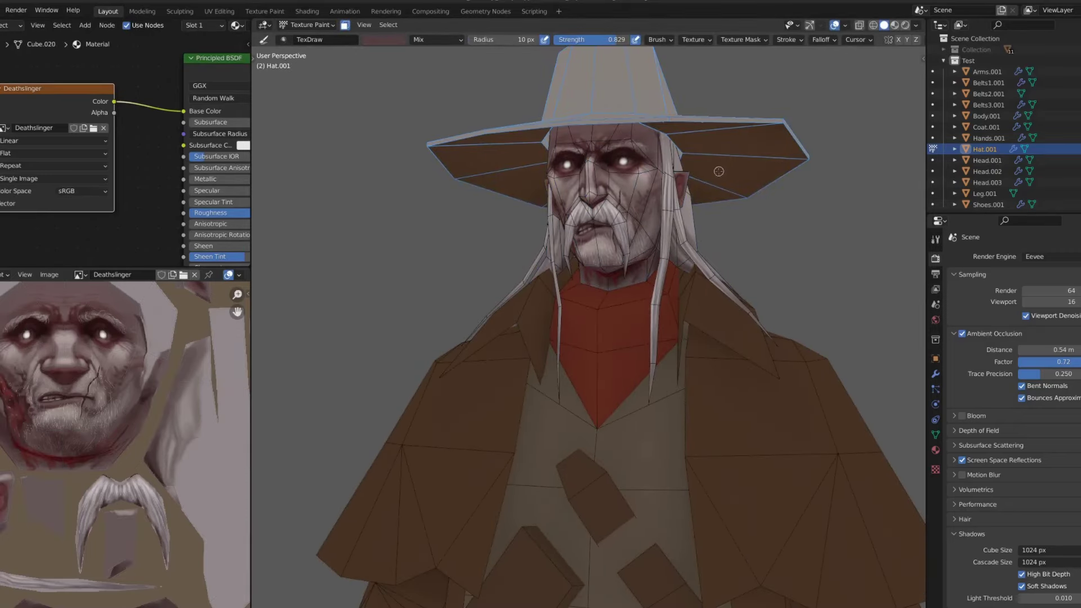
{"action": "key", "text": "s"}
{"action": "left_click", "coordinate": [684, 192]}
{"action": "key", "text": "ctrl+z"}
{"action": "key", "text": "shift+alt+z"}
{"action": "scroll", "coordinate": [684, 202], "scroll_direction": "down", "scroll_amount": 5}
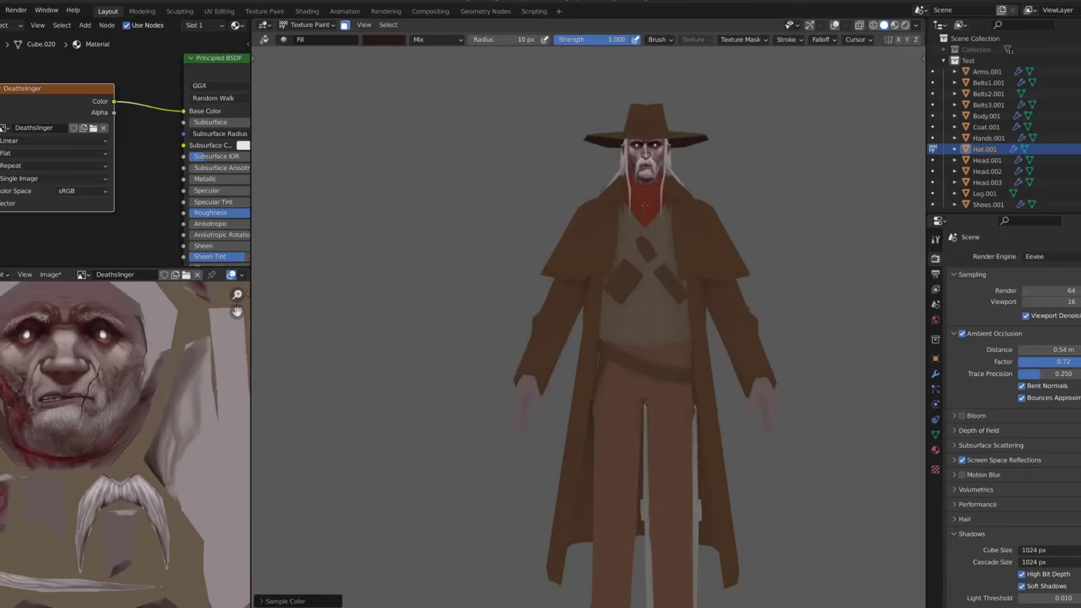
{"action": "scroll", "coordinate": [620, 169], "scroll_direction": "up", "scroll_amount": 4}
Pick a dark brown paint colour and orbit around the head to the figure's back
{"action": "left_click", "coordinate": [383, 39]}
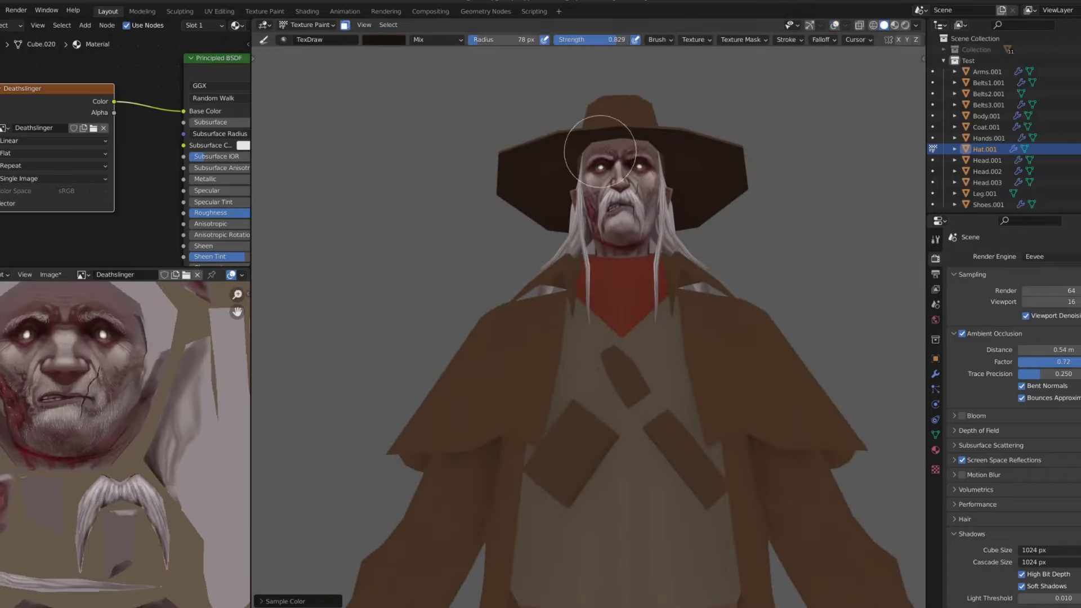
{"action": "scroll", "coordinate": [639, 174], "scroll_direction": "down", "scroll_amount": 1}
{"action": "scroll", "coordinate": [635, 217], "scroll_direction": "down", "scroll_amount": 4}
{"action": "scroll", "coordinate": [640, 118], "scroll_direction": "up", "scroll_amount": 5}
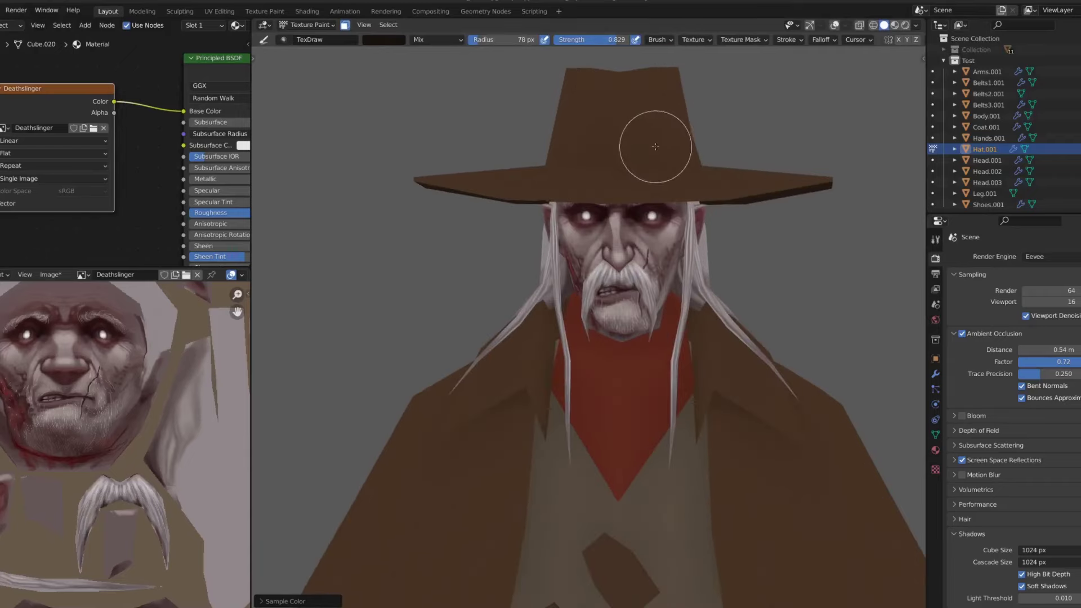
{"action": "middle_click_drag", "start_coordinate": [656, 145], "coordinate": [666, 217]}
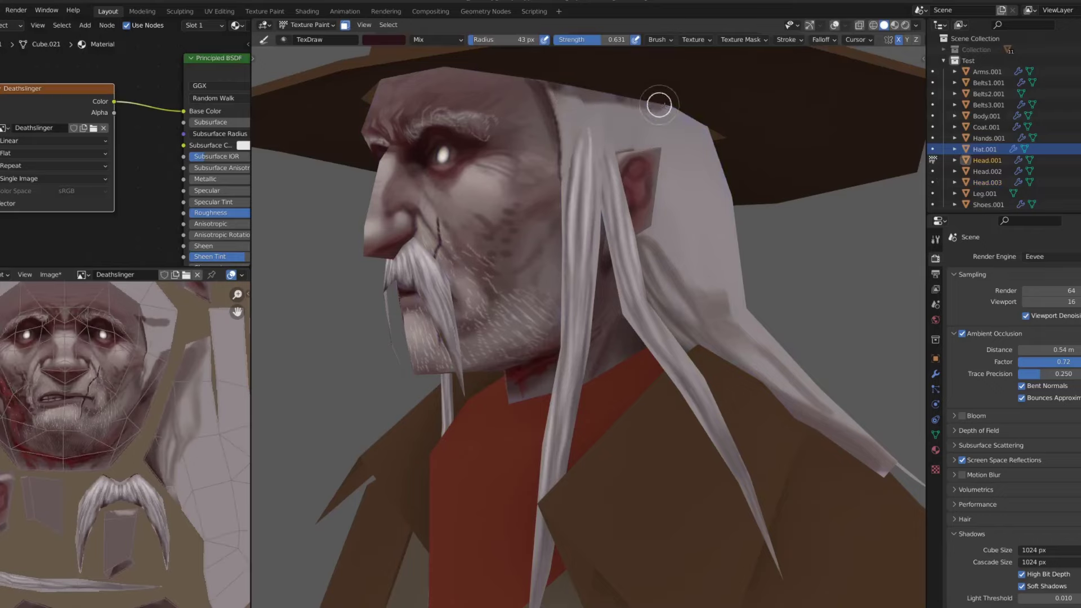
{"action": "scroll", "coordinate": [657, 103], "scroll_direction": "down", "scroll_amount": 4}
{"action": "mouse_move", "coordinate": [653, 101]}
{"action": "middle_mouse_down"}
{"action": "mouse_move", "coordinate": [692, 92]}
{"action": "mouse_move", "coordinate": [693, 104]}
{"action": "mouse_move", "coordinate": [630, 62]}
{"action": "middle_mouse_up"}
{"action": "scroll", "coordinate": [637, 91], "scroll_direction": "up", "scroll_amount": 5}
Isolate the head and paint a sampled skin-tone shading band across the scalp
{"action": "key", "text": "s"}
{"action": "scroll", "coordinate": [630, 62], "scroll_direction": "down", "scroll_amount": 5}
{"action": "scroll", "coordinate": [630, 63], "scroll_direction": "up", "scroll_amount": 8}
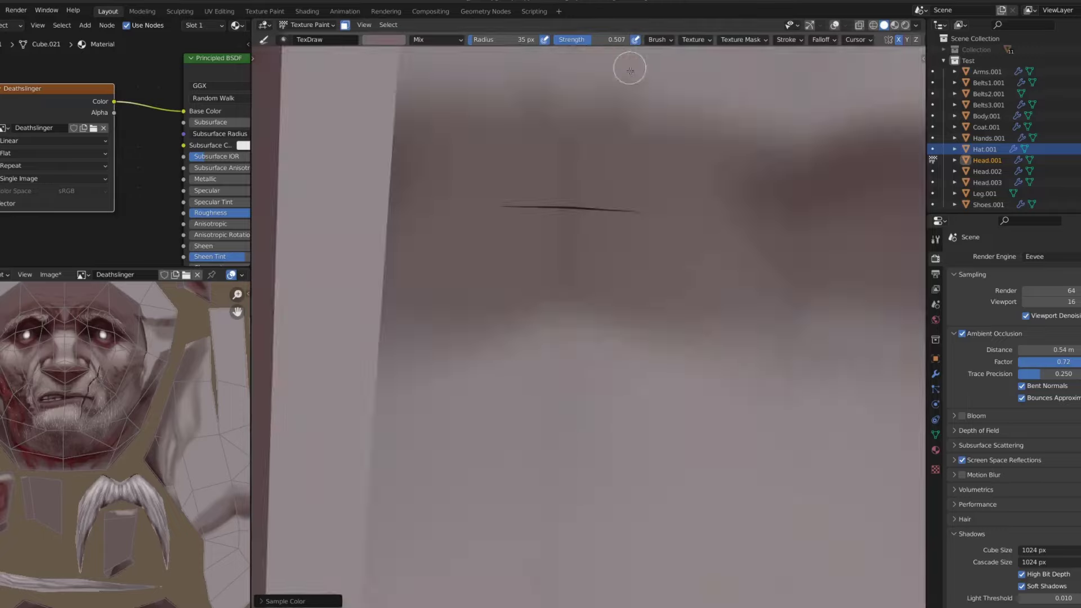
{"action": "scroll", "coordinate": [600, 122], "scroll_direction": "down", "scroll_amount": 3}
{"action": "key", "text": "slash"}
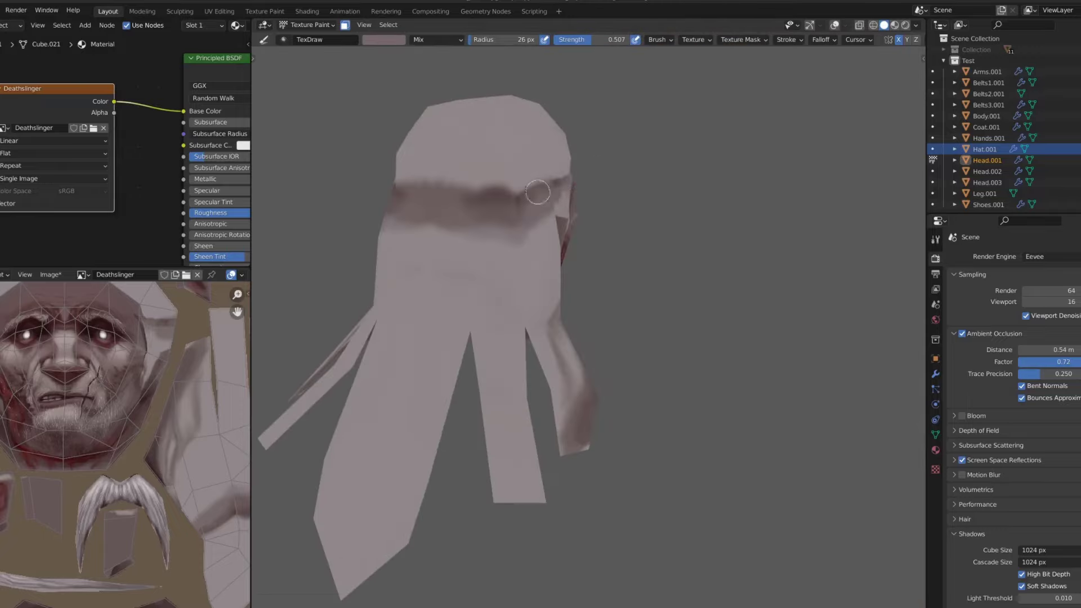
{"action": "left_click_drag", "start_coordinate": [444, 181], "coordinate": [517, 189]}
{"action": "middle_click_drag", "start_coordinate": [516, 189], "coordinate": [588, 175]}
Smear the scalp shading, then paint hairline detail with a smaller TexDraw brush
{"action": "key", "text": "shift+space"}
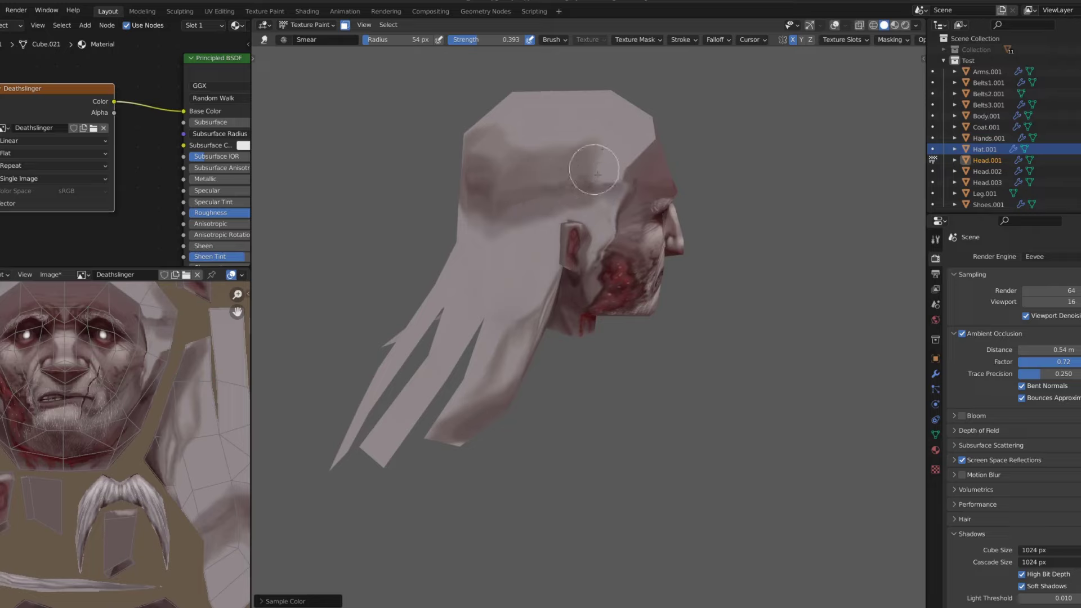
{"action": "middle_click_drag", "start_coordinate": [503, 203], "coordinate": [574, 177]}
{"action": "key", "text": "shift+space"}
{"action": "left_click", "coordinate": [495, 194]}
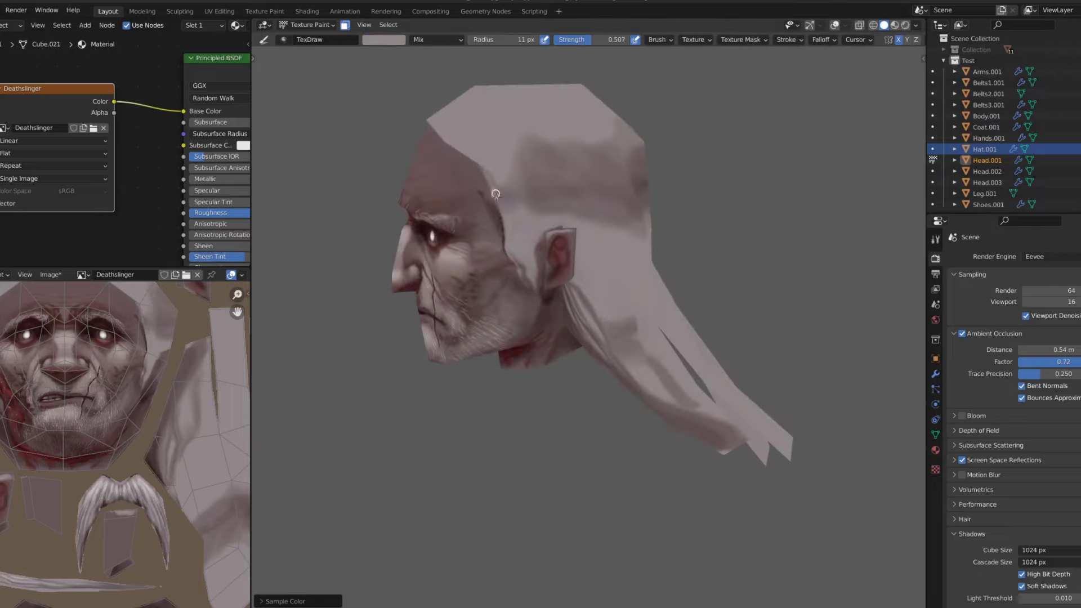
{"action": "mouse_move", "coordinate": [453, 144]}
{"action": "middle_mouse_down"}
{"action": "mouse_move", "coordinate": [549, 113]}
{"action": "mouse_move", "coordinate": [623, 212]}
{"action": "middle_mouse_up"}
{"action": "scroll", "coordinate": [579, 124], "scroll_direction": "down", "scroll_amount": 5}
{"action": "scroll", "coordinate": [622, 213], "scroll_direction": "up", "scroll_amount": 8}
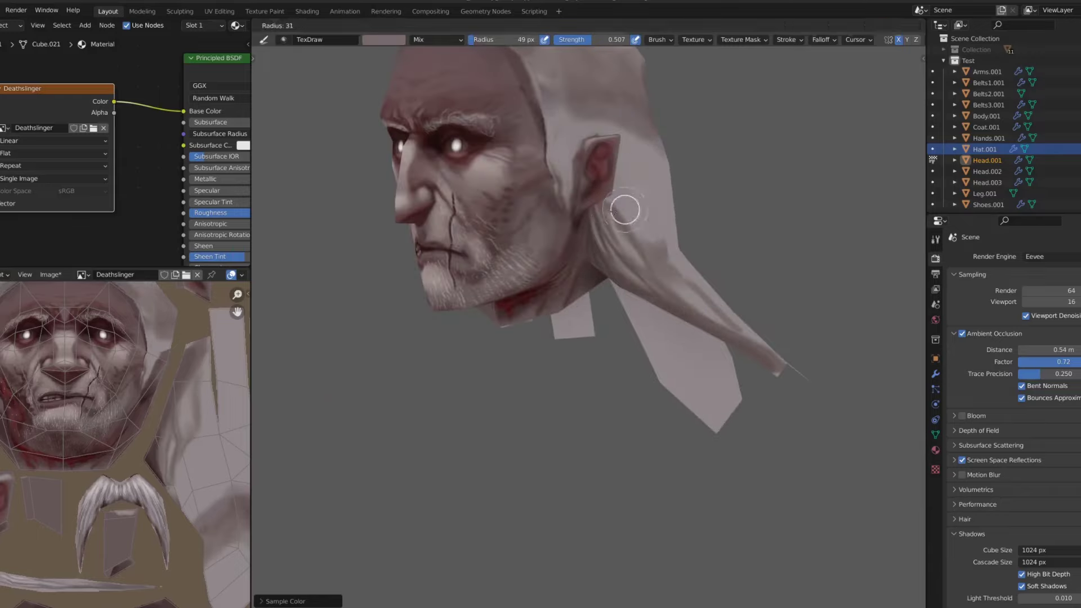
{"action": "key", "text": "f"}
{"action": "left_click", "coordinate": [564, 138]}
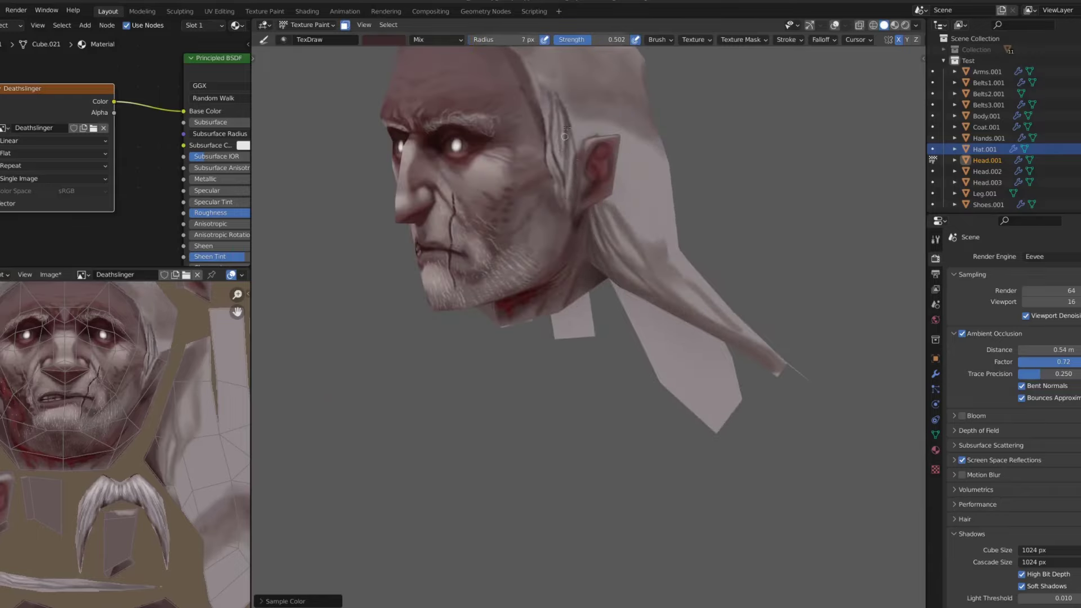
Blend the hairline and hair strands smoothly with the Smear brush
{"action": "middle_click_drag", "start_coordinate": [565, 136], "coordinate": [617, 88]}
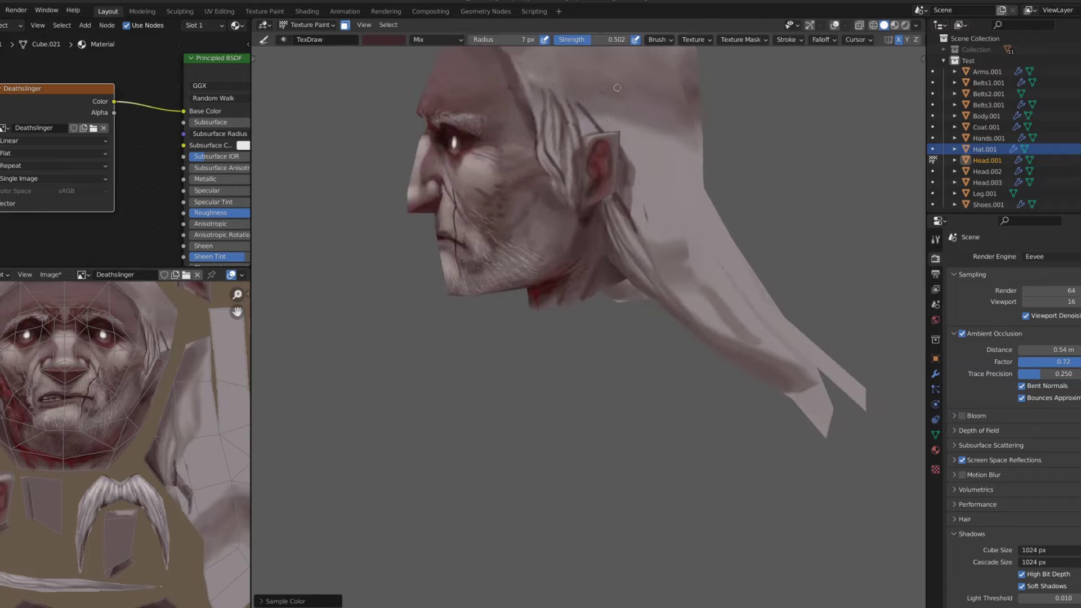
{"action": "key", "text": "shift+space"}
{"action": "mouse_move", "coordinate": [546, 137]}
{"action": "middle_mouse_down"}
{"action": "mouse_move", "coordinate": [636, 192]}
{"action": "mouse_move", "coordinate": [704, 198]}
{"action": "mouse_move", "coordinate": [594, 159]}
{"action": "mouse_move", "coordinate": [518, 231]}
{"action": "mouse_move", "coordinate": [528, 190]}
{"action": "mouse_move", "coordinate": [502, 123]}
{"action": "mouse_move", "coordinate": [495, 164]}
{"action": "mouse_move", "coordinate": [675, 202]}
{"action": "middle_mouse_up"}
{"action": "scroll", "coordinate": [593, 165], "scroll_direction": "down", "scroll_amount": 2}
{"action": "scroll", "coordinate": [517, 232], "scroll_direction": "up", "scroll_amount": 2}
{"action": "scroll", "coordinate": [771, 232], "scroll_direction": "down", "scroll_amount": 4}
Briefly darken the viewport background to check the painting, then return it to grey
{"action": "scroll", "coordinate": [771, 231], "scroll_direction": "up", "scroll_amount": 3}
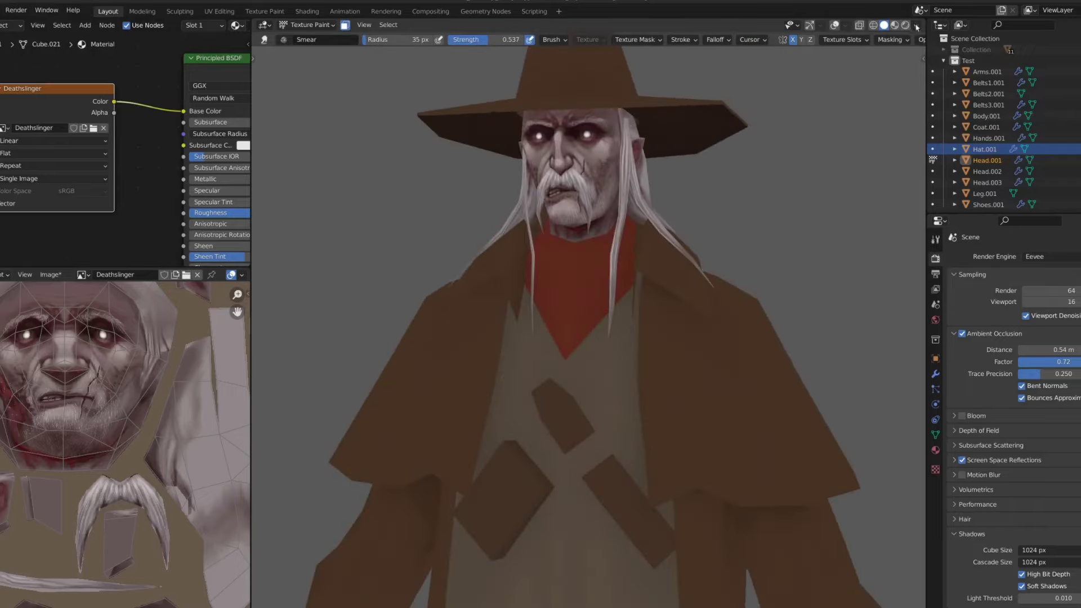
{"action": "left_click", "coordinate": [915, 25]}
{"action": "scroll", "coordinate": [763, 217], "scroll_direction": "up", "scroll_amount": 3}
{"action": "scroll", "coordinate": [704, 168], "scroll_direction": "down", "scroll_amount": 2}
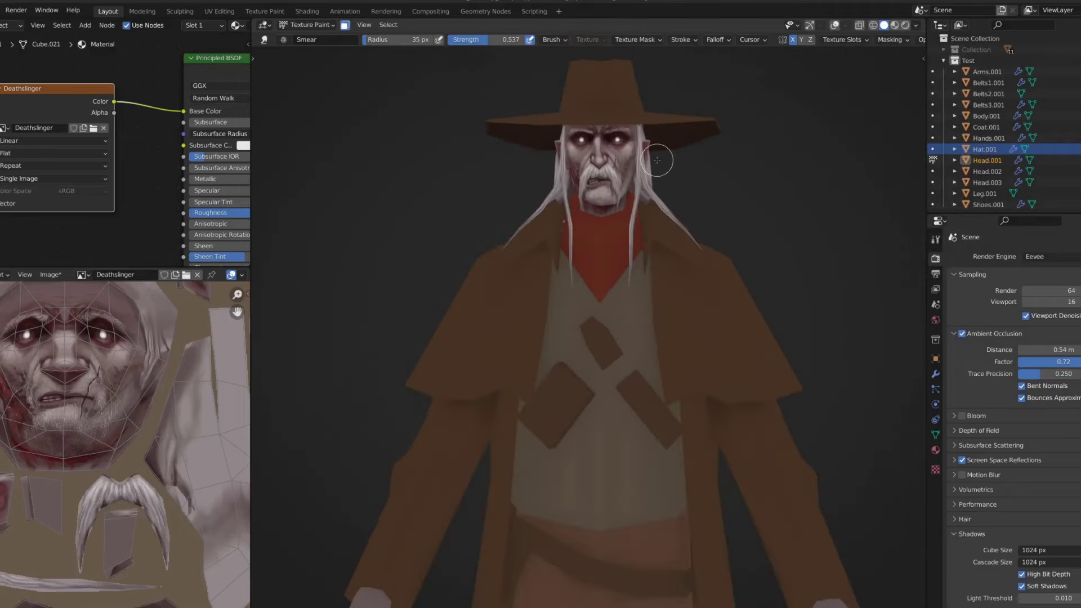
{"action": "scroll", "coordinate": [632, 88], "scroll_direction": "up", "scroll_amount": 2}
{"action": "scroll", "coordinate": [632, 88], "scroll_direction": "down", "scroll_amount": 3}
{"action": "scroll", "coordinate": [632, 88], "scroll_direction": "up", "scroll_amount": 3}
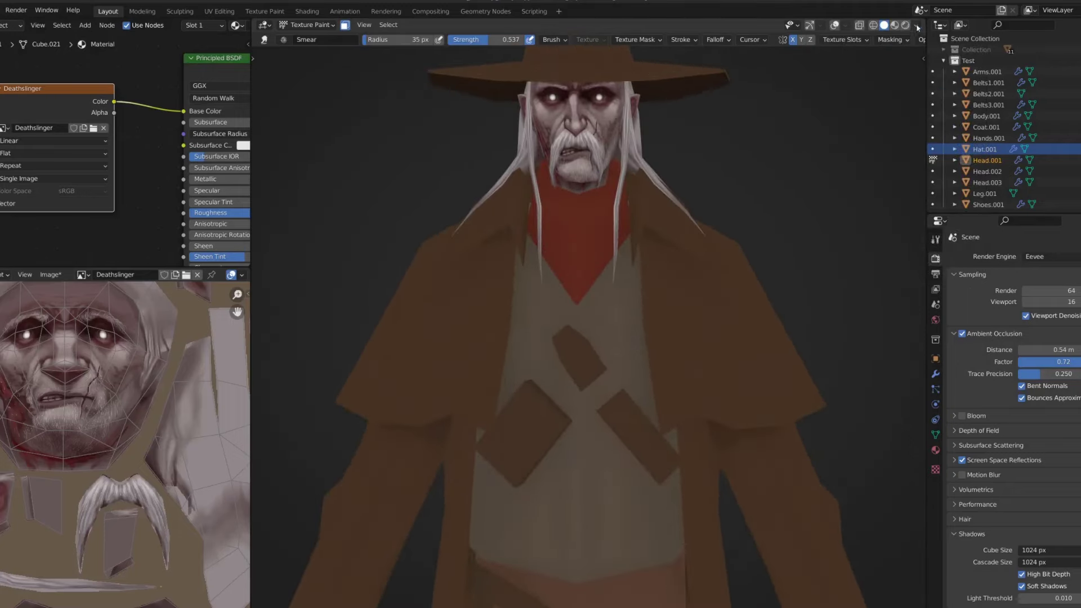
{"action": "left_click", "coordinate": [915, 25]}
{"action": "scroll", "coordinate": [593, 266], "scroll_direction": "up", "scroll_amount": 2}
Sample the neckerchief red and paint a lighter red fold stroke at full strength
{"action": "key", "text": "shift+space"}
{"action": "left_click", "coordinate": [572, 240]}
{"action": "key", "text": "s"}
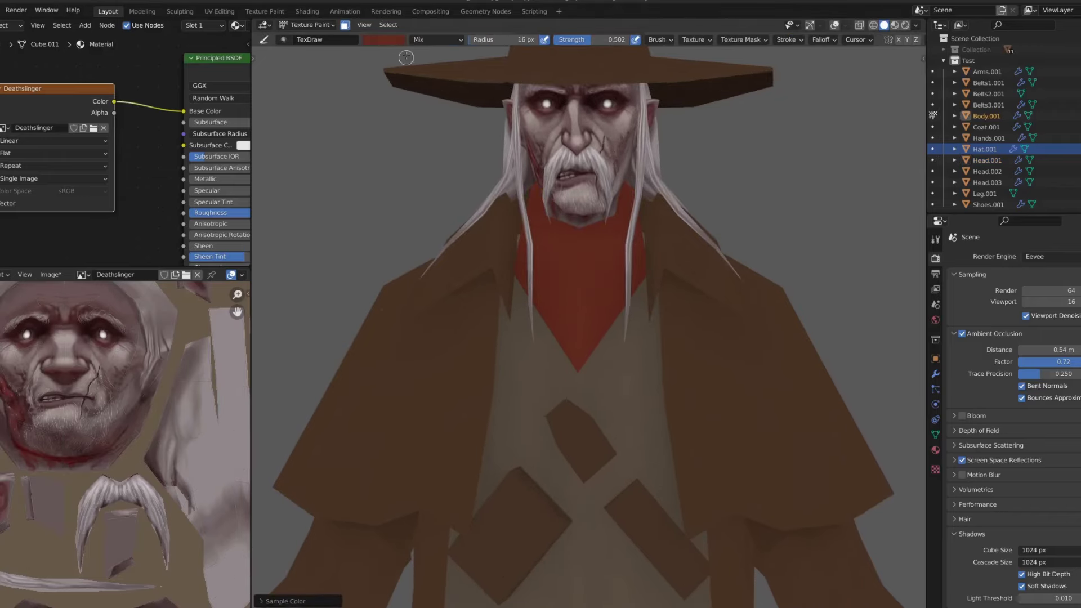
{"action": "left_click_drag", "start_coordinate": [596, 39], "coordinate": [636, 39]}
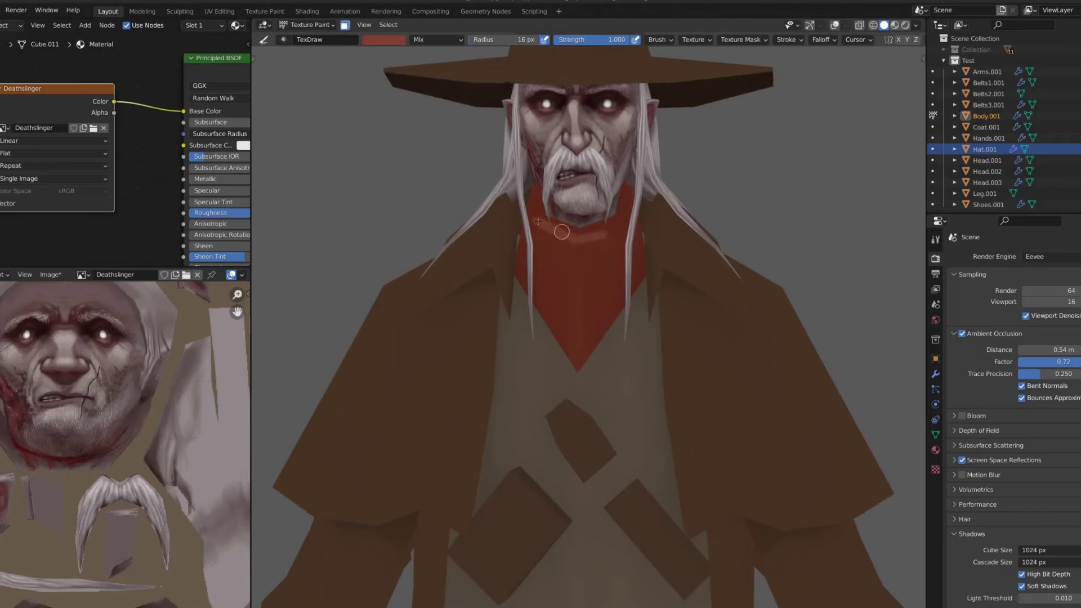
{"action": "left_click", "coordinate": [383, 39]}
{"action": "left_click_drag", "start_coordinate": [535, 220], "coordinate": [576, 239]}
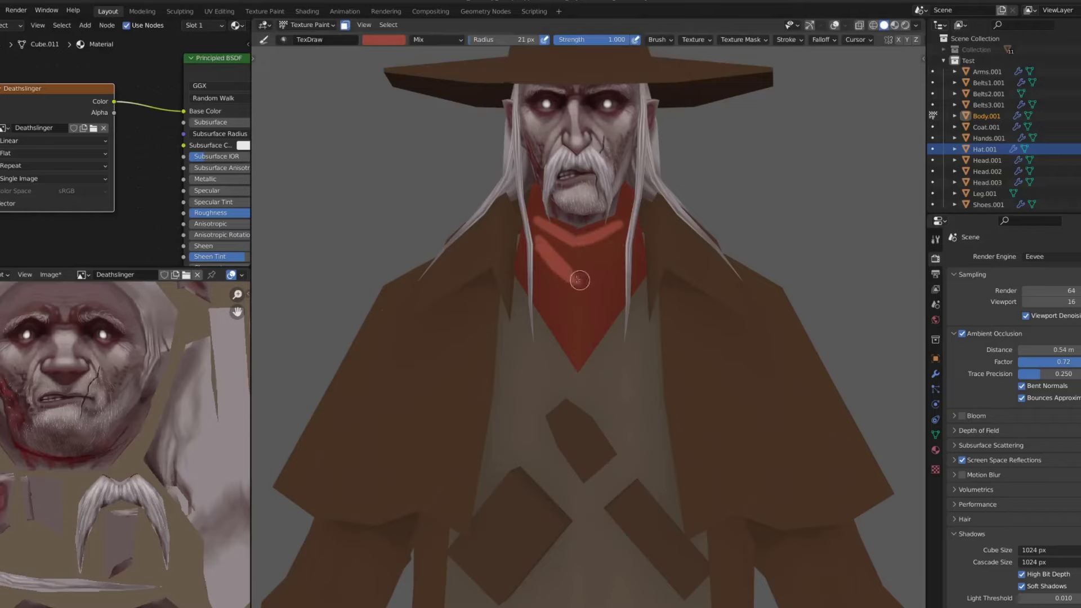
Refine the fold details with a smaller brush in local view, then restore the full character
{"action": "middle_click_drag", "start_coordinate": [540, 247], "coordinate": [625, 243]}
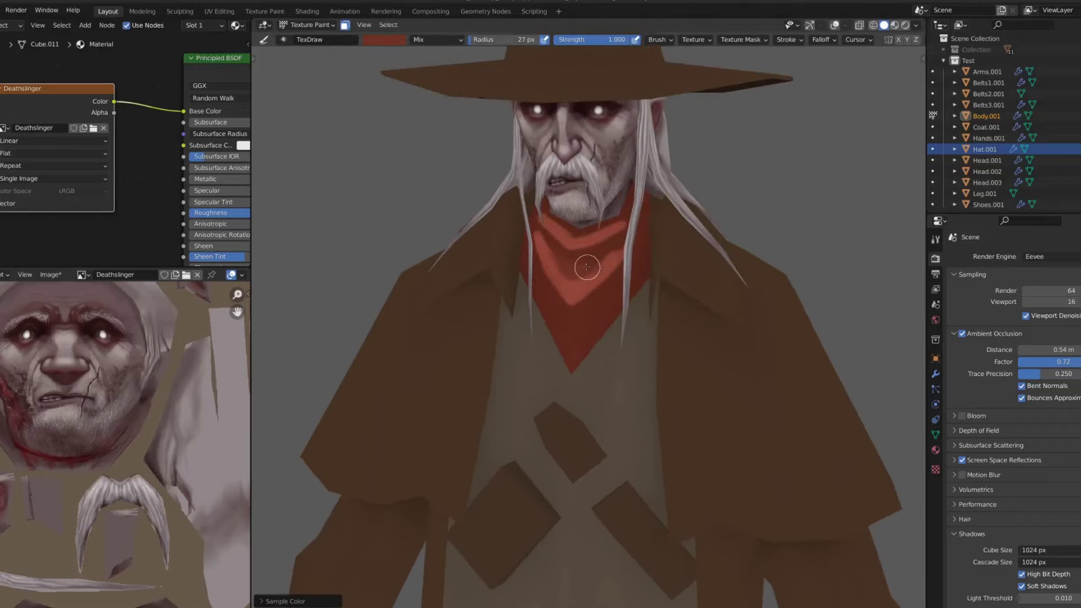
{"action": "scroll", "coordinate": [622, 243], "scroll_direction": "down", "scroll_amount": 4}
{"action": "key", "text": "KP_Divide"}
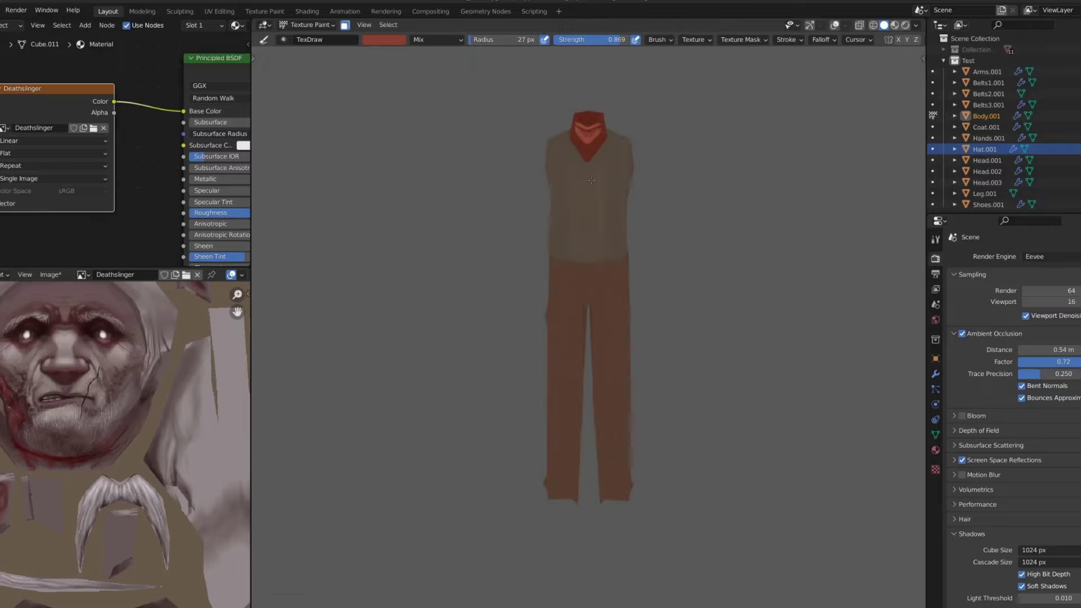
{"action": "scroll", "coordinate": [617, 178], "scroll_direction": "up", "scroll_amount": 4}
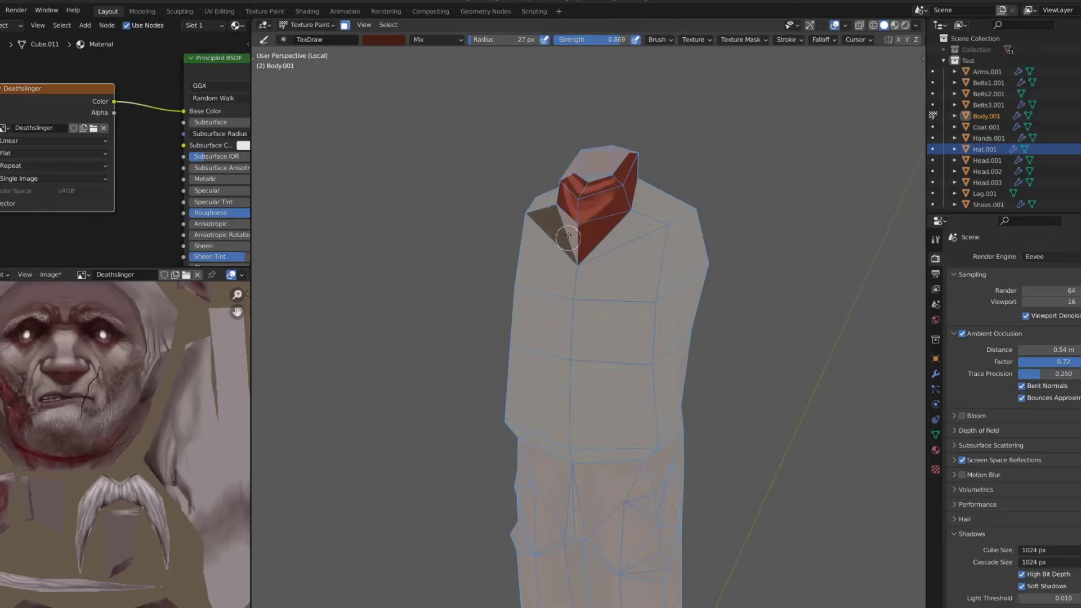
{"action": "mouse_move", "coordinate": [568, 237]}
{"action": "middle_mouse_down"}
{"action": "mouse_move", "coordinate": [592, 242]}
{"action": "mouse_move", "coordinate": [531, 192]}
{"action": "middle_mouse_up"}
{"action": "key", "text": "bracketleft"}
{"action": "key", "text": "bracketleft"}
{"action": "key", "text": "bracketleft"}
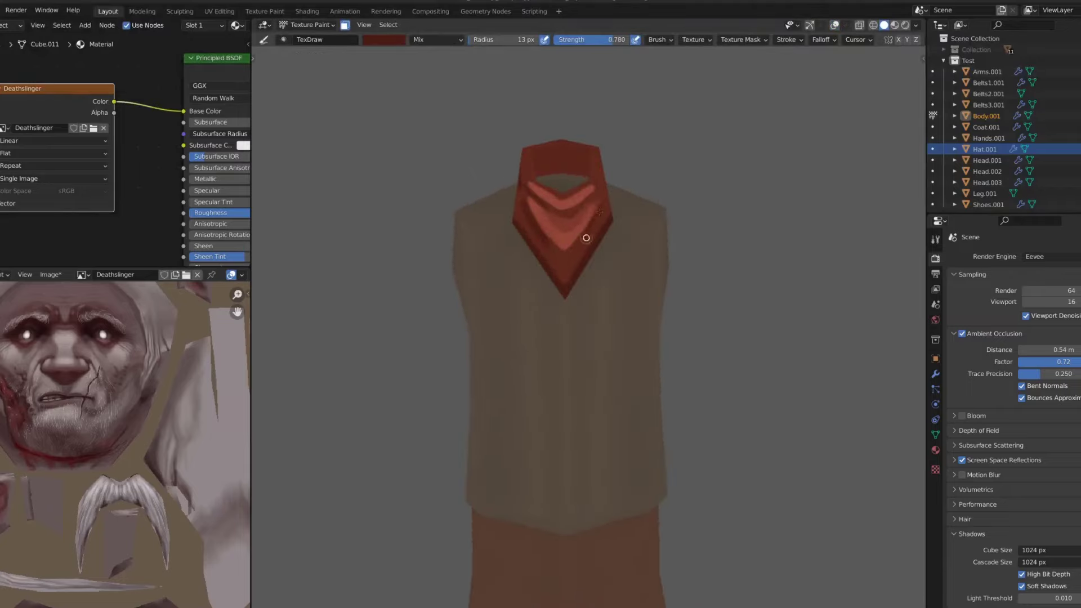
{"action": "mouse_move", "coordinate": [600, 212]}
{"action": "middle_mouse_down"}
{"action": "mouse_move", "coordinate": [647, 176]}
{"action": "mouse_move", "coordinate": [654, 135]}
{"action": "mouse_move", "coordinate": [574, 253]}
{"action": "mouse_move", "coordinate": [584, 203]}
{"action": "mouse_move", "coordinate": [511, 164]}
{"action": "middle_mouse_up"}
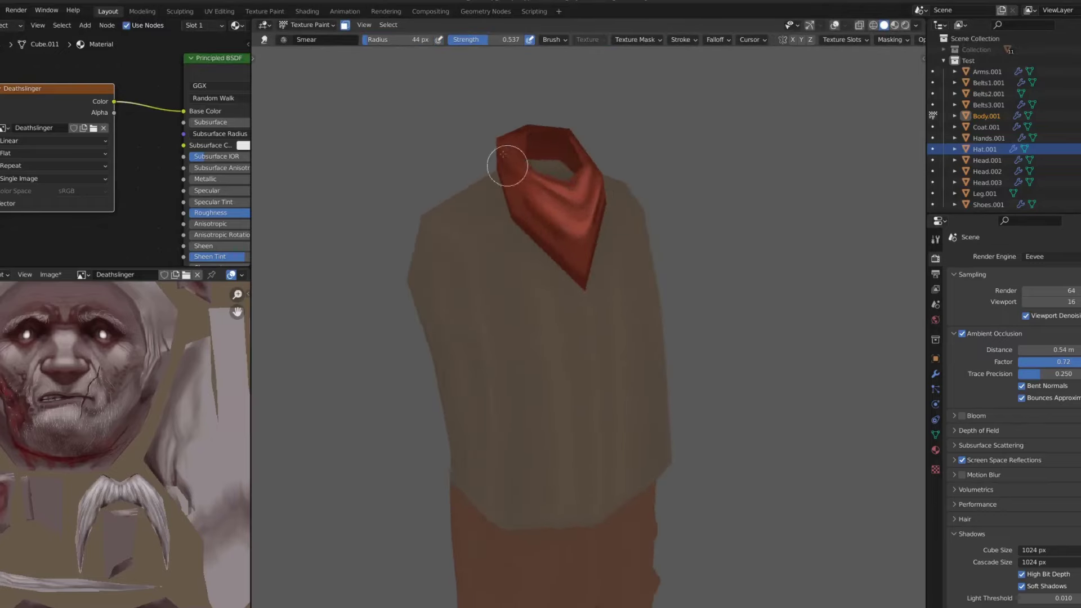
{"action": "key", "text": "KP_Divide"}
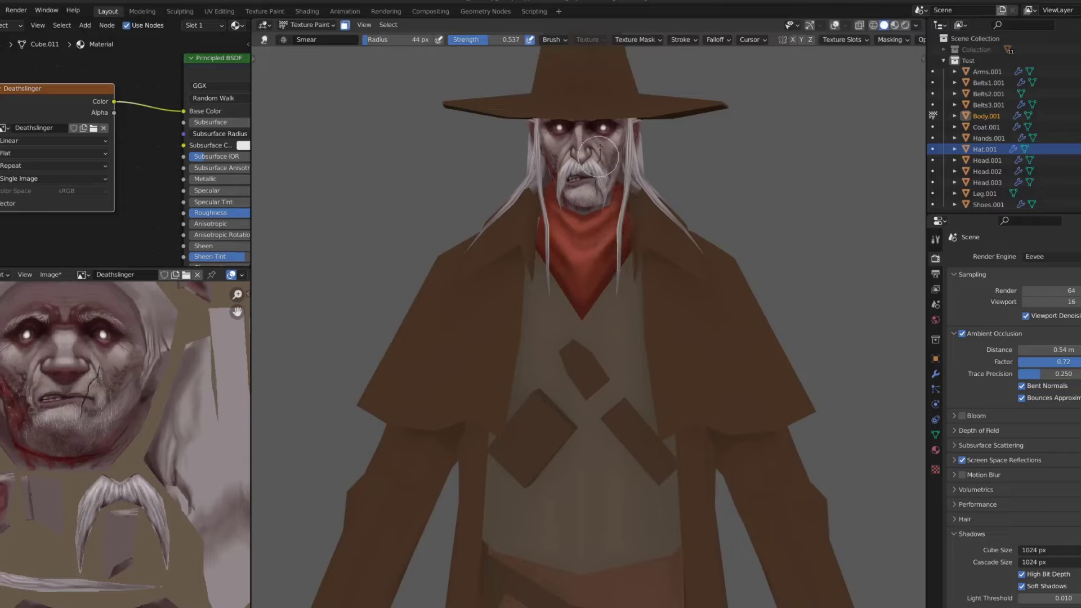
Make the hat the active paint object and orbit back to the front
{"action": "scroll", "coordinate": [588, 119], "scroll_direction": "down", "scroll_amount": 5}
{"action": "scroll", "coordinate": [589, 118], "scroll_direction": "up", "scroll_amount": 3}
{"action": "scroll", "coordinate": [642, 144], "scroll_direction": "down", "scroll_amount": 1}
{"action": "scroll", "coordinate": [575, 134], "scroll_direction": "down", "scroll_amount": 1}
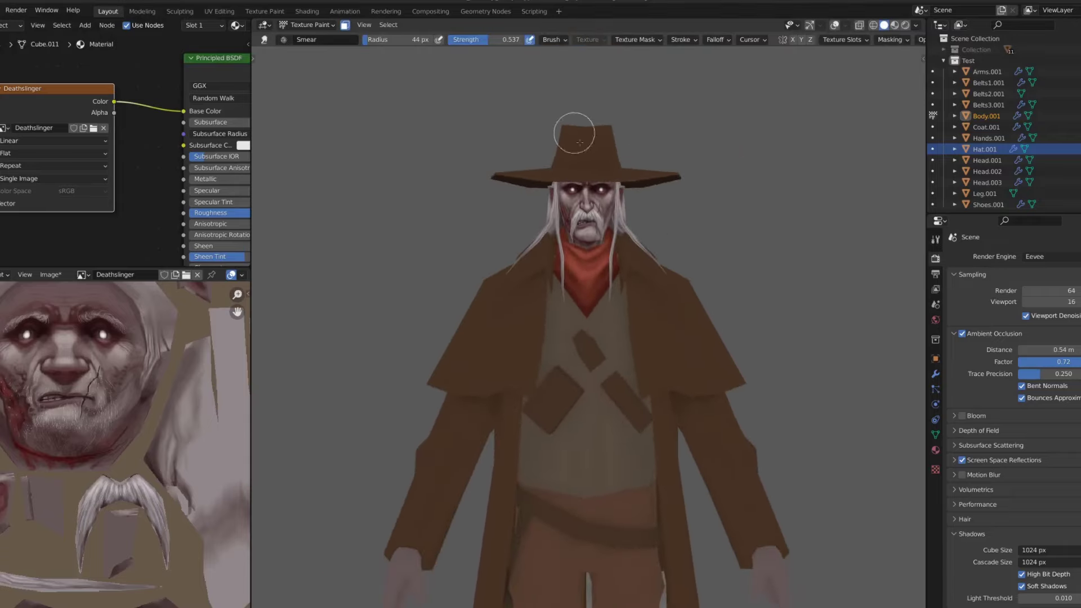
{"action": "scroll", "coordinate": [647, 183], "scroll_direction": "up", "scroll_amount": 2}
{"action": "key", "text": "alt+q"}
{"action": "scroll", "coordinate": [603, 161], "scroll_direction": "down", "scroll_amount": 4}
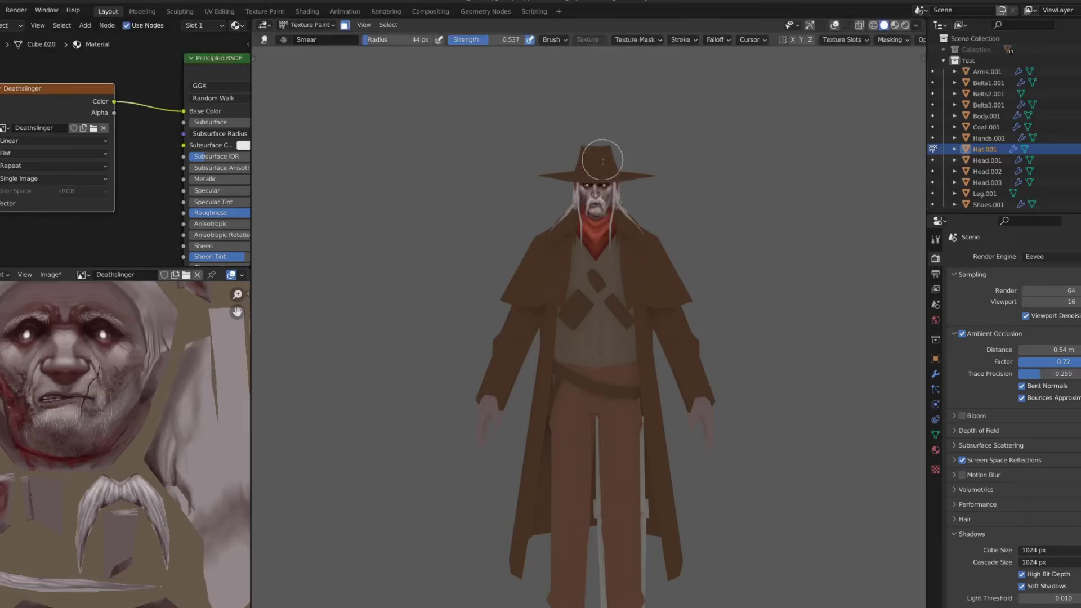
{"action": "scroll", "coordinate": [602, 162], "scroll_direction": "up", "scroll_amount": 3}
{"action": "mouse_move", "coordinate": [620, 158]}
{"action": "middle_mouse_down"}
{"action": "mouse_move", "coordinate": [651, 150]}
{"action": "mouse_move", "coordinate": [591, 160]}
{"action": "middle_mouse_up"}
Load the Fill brush with a dark brown for the hat
{"action": "key", "text": "s"}
{"action": "key", "text": "shift+space"}
{"action": "left_click", "coordinate": [527, 185]}
{"action": "left_click", "coordinate": [384, 40]}
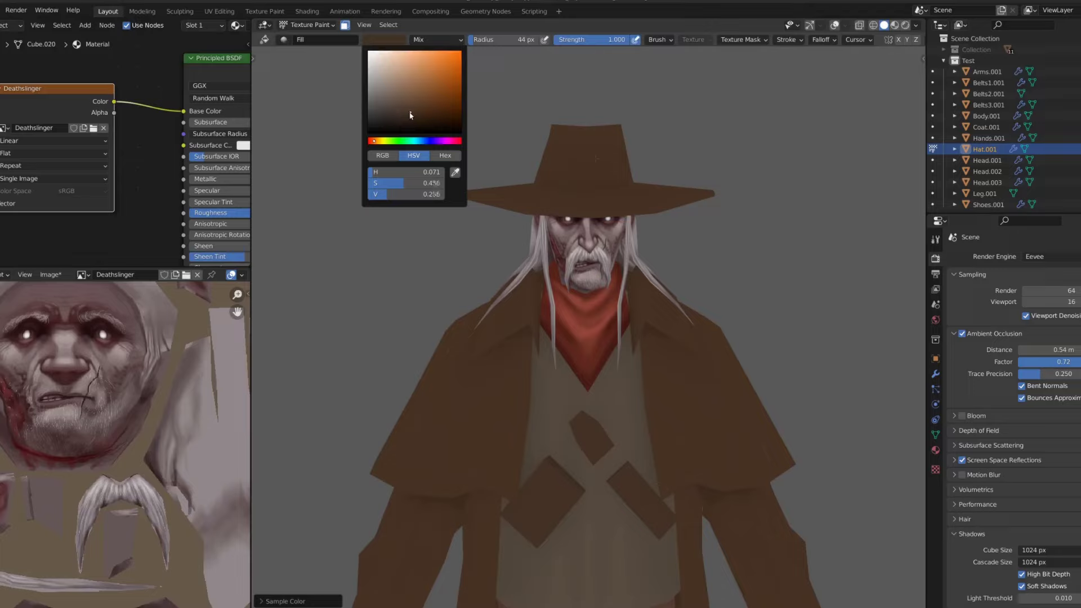
{"action": "left_click", "coordinate": [384, 40]}
{"action": "scroll", "coordinate": [643, 343], "scroll_direction": "down", "scroll_amount": 5}
{"action": "scroll", "coordinate": [643, 343], "scroll_direction": "up", "scroll_amount": 2}
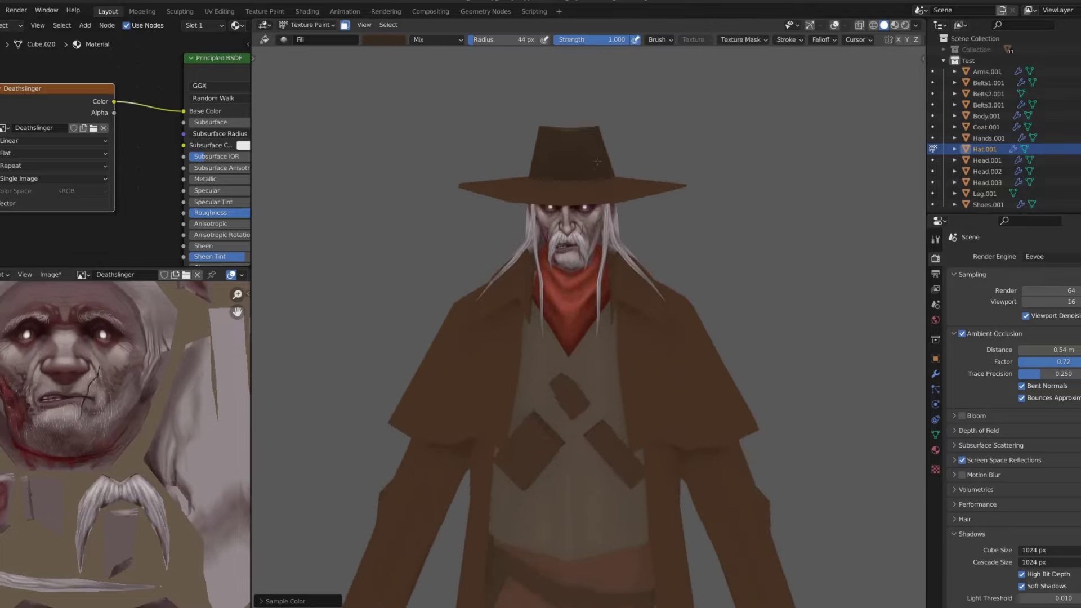
{"action": "scroll", "coordinate": [643, 342], "scroll_direction": "up", "scroll_amount": 2}
{"action": "scroll", "coordinate": [643, 343], "scroll_direction": "down", "scroll_amount": 2}
{"action": "middle_click_drag", "start_coordinate": [643, 342], "coordinate": [616, 256], "text": "shift"}
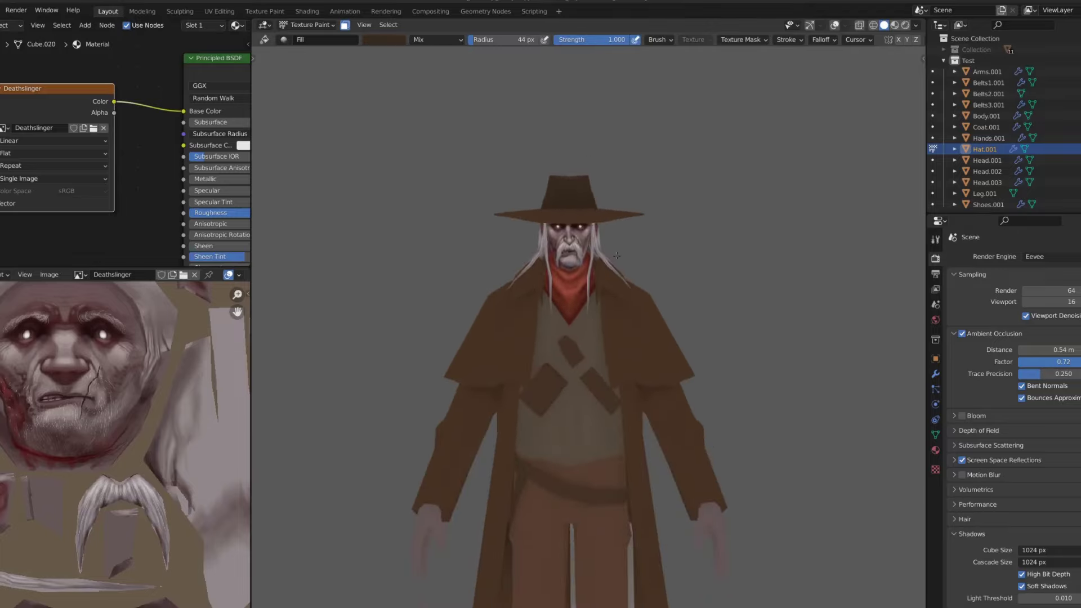
Switch painting to the arms, check viewport shading, then make the body mesh active
{"action": "key", "text": "alt+q"}
{"action": "scroll", "coordinate": [637, 337], "scroll_direction": "down", "scroll_amount": 4}
{"action": "scroll", "coordinate": [637, 338], "scroll_direction": "up", "scroll_amount": 4}
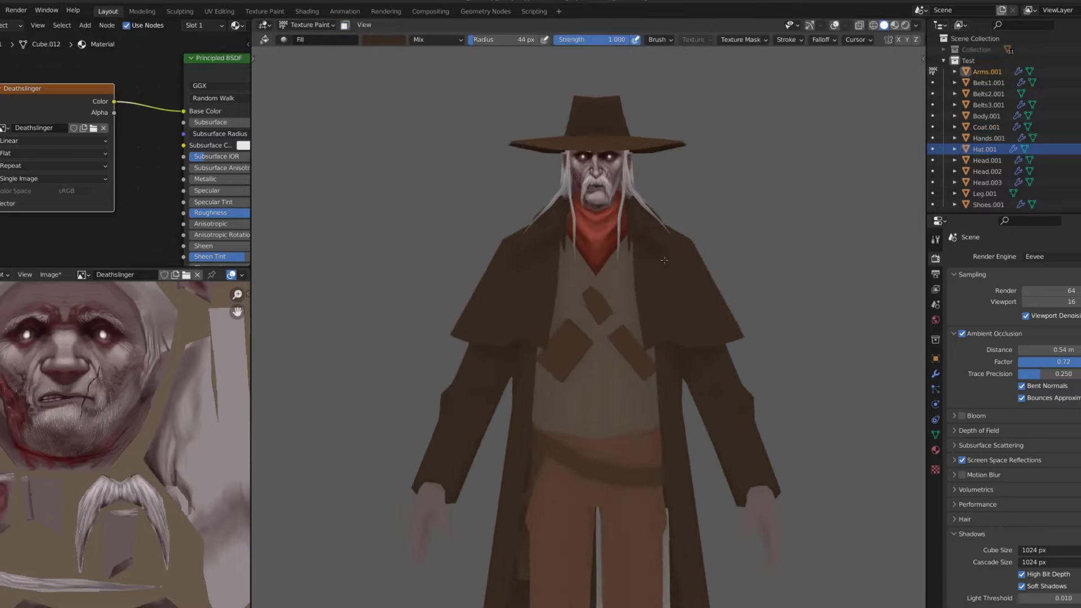
{"action": "mouse_move", "coordinate": [637, 338]}
{"action": "middle_mouse_down"}
{"action": "mouse_move", "coordinate": [658, 266]}
{"action": "mouse_move", "coordinate": [625, 264]}
{"action": "middle_mouse_up"}
{"action": "scroll", "coordinate": [657, 267], "scroll_direction": "up", "scroll_amount": 2}
{"action": "left_click", "coordinate": [916, 25]}
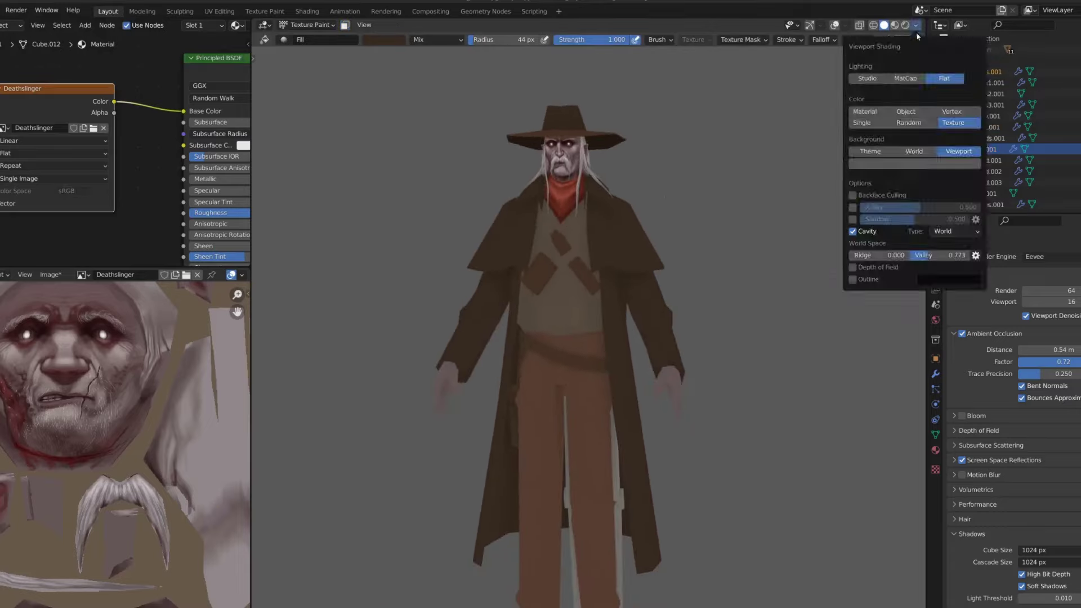
{"action": "left_click", "coordinate": [871, 153]}
{"action": "scroll", "coordinate": [576, 225], "scroll_direction": "up", "scroll_amount": 4}
{"action": "scroll", "coordinate": [577, 225], "scroll_direction": "down", "scroll_amount": 4}
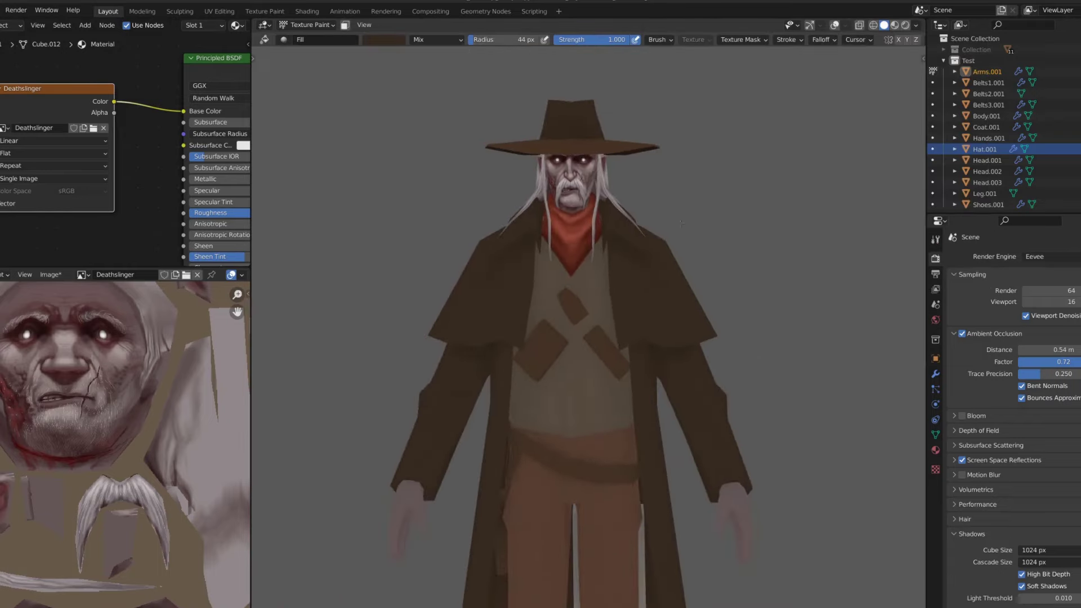
{"action": "scroll", "coordinate": [576, 225], "scroll_direction": "up", "scroll_amount": 3}
{"action": "key", "text": "alt+q"}
Sample a dark red from the scarf and paint shadows on the neck's wounded side
{"action": "key", "text": "s"}
{"action": "scroll", "coordinate": [557, 227], "scroll_direction": "up", "scroll_amount": 3}
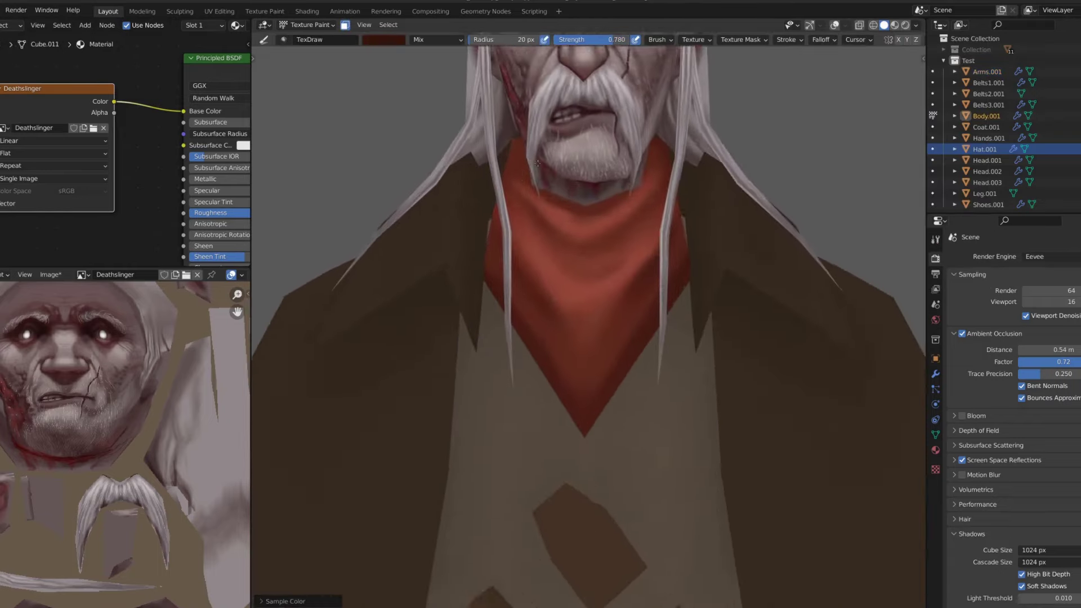
{"action": "scroll", "coordinate": [619, 214], "scroll_direction": "up", "scroll_amount": 2}
{"action": "key", "text": "f"}
{"action": "left_click", "coordinate": [631, 191]}
{"action": "middle_click_drag", "start_coordinate": [662, 175], "coordinate": [524, 169]}
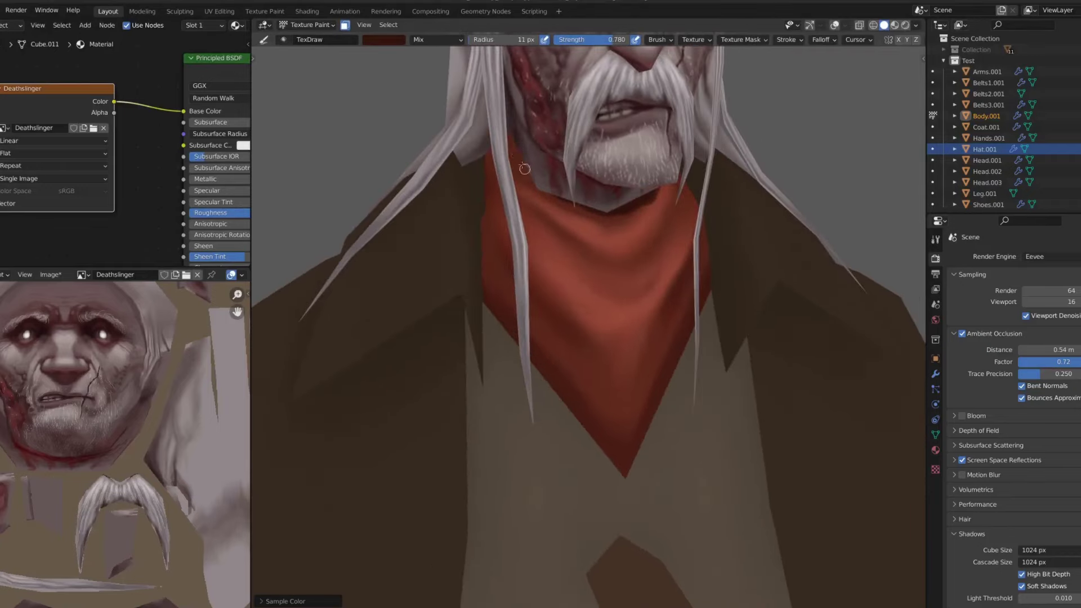
{"action": "scroll", "coordinate": [519, 152], "scroll_direction": "down", "scroll_amount": 2}
{"action": "scroll", "coordinate": [671, 181], "scroll_direction": "up", "scroll_amount": 2}
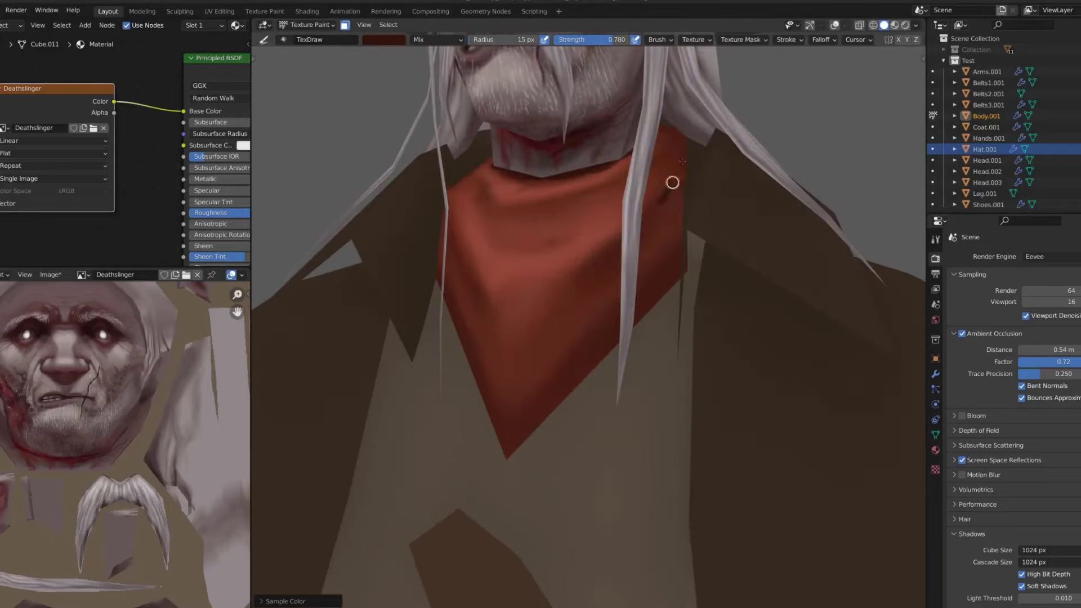
Isolate the body mesh and blend the scarf shading under the chin with Smear
{"action": "key", "text": "slash"}
{"action": "scroll", "coordinate": [580, 195], "scroll_direction": "up", "scroll_amount": 4}
{"action": "mouse_move", "coordinate": [580, 195]}
{"action": "middle_mouse_down"}
{"action": "mouse_move", "coordinate": [608, 130]}
{"action": "mouse_move", "coordinate": [490, 162]}
{"action": "mouse_move", "coordinate": [504, 124]}
{"action": "middle_mouse_up"}
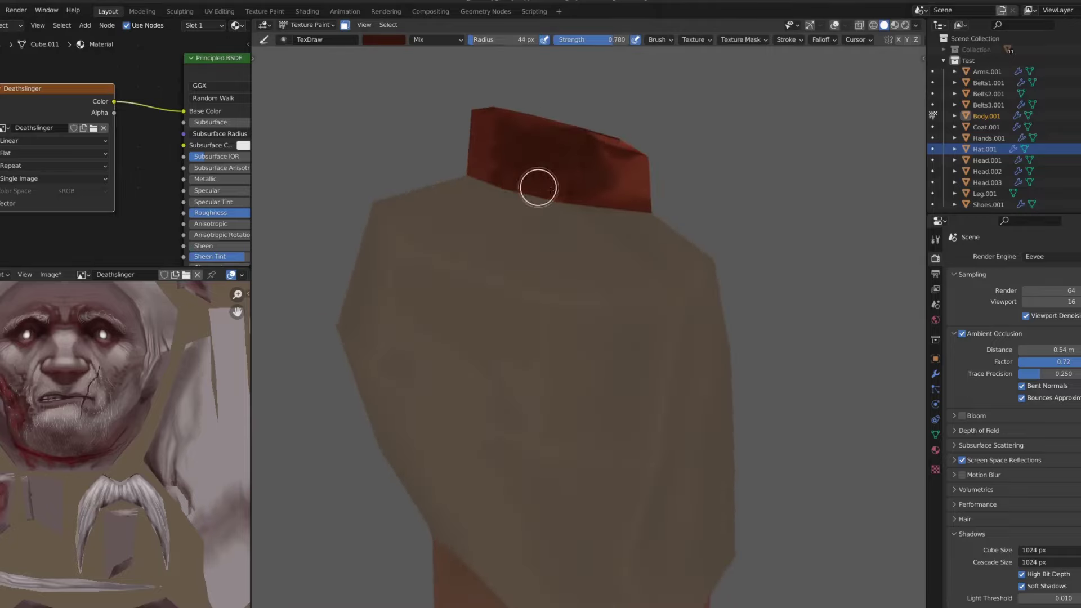
{"action": "mouse_move", "coordinate": [538, 188]}
{"action": "middle_mouse_down"}
{"action": "mouse_move", "coordinate": [445, 176]}
{"action": "mouse_move", "coordinate": [562, 167]}
{"action": "mouse_move", "coordinate": [471, 212]}
{"action": "mouse_move", "coordinate": [490, 132]}
{"action": "middle_mouse_up"}
{"action": "key", "text": "shift+space"}
{"action": "mouse_move", "coordinate": [578, 129]}
{"action": "middle_mouse_down"}
{"action": "mouse_move", "coordinate": [507, 109]}
{"action": "mouse_move", "coordinate": [492, 157]}
{"action": "mouse_move", "coordinate": [460, 154]}
{"action": "mouse_move", "coordinate": [573, 133]}
{"action": "middle_mouse_up"}
Restore the full character and make the hat active with the Fill brush
{"action": "key", "text": "KP_Divide"}
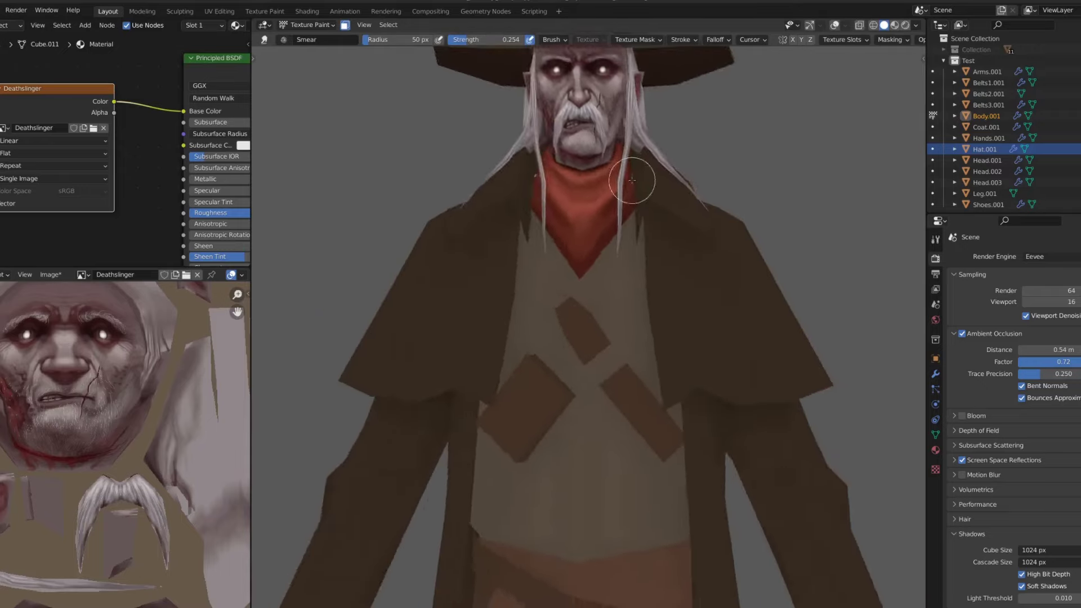
{"action": "scroll", "coordinate": [639, 193], "scroll_direction": "down", "scroll_amount": 5}
{"action": "scroll", "coordinate": [687, 144], "scroll_direction": "up", "scroll_amount": 3}
{"action": "scroll", "coordinate": [620, 202], "scroll_direction": "up", "scroll_amount": 3}
{"action": "middle_click_drag", "start_coordinate": [620, 202], "coordinate": [646, 169]}
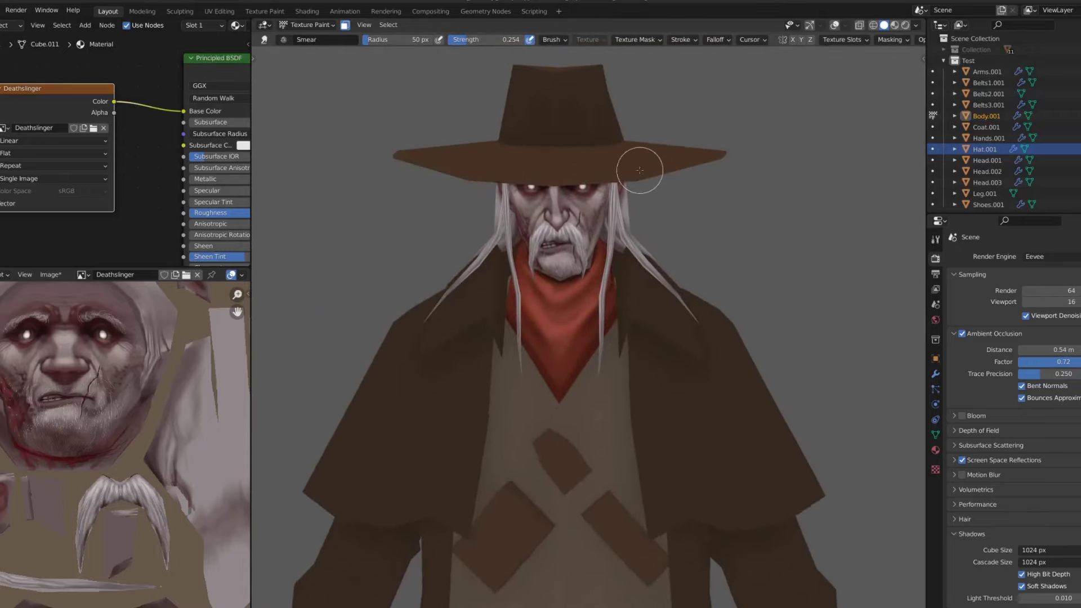
{"action": "key", "text": "alt+q"}
{"action": "key", "text": "shift+space"}
{"action": "left_click", "coordinate": [625, 176]}
Try filling a hat face with a sampled colour, then undo to keep the original brown
{"action": "key", "text": "s"}
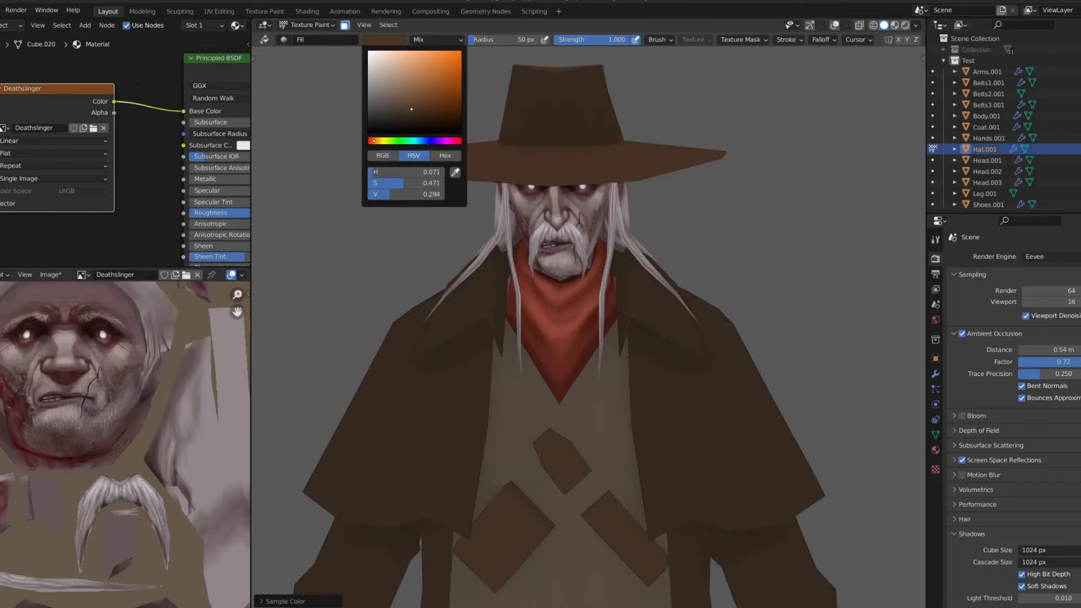
{"action": "key", "text": "s"}
{"action": "scroll", "coordinate": [613, 209], "scroll_direction": "down", "scroll_amount": 3}
{"action": "scroll", "coordinate": [612, 208], "scroll_direction": "up", "scroll_amount": 3}
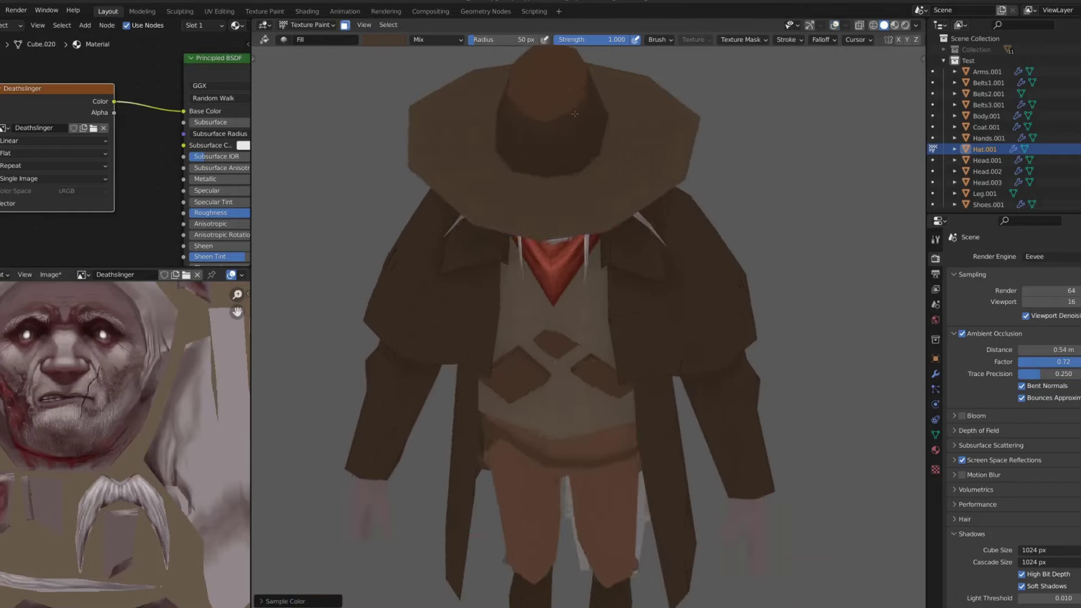
{"action": "key", "text": "shift+alt+z"}
{"action": "left_click", "coordinate": [534, 78]}
{"action": "key", "text": "ctrl+z"}
{"action": "scroll", "coordinate": [597, 169], "scroll_direction": "down", "scroll_amount": 3}
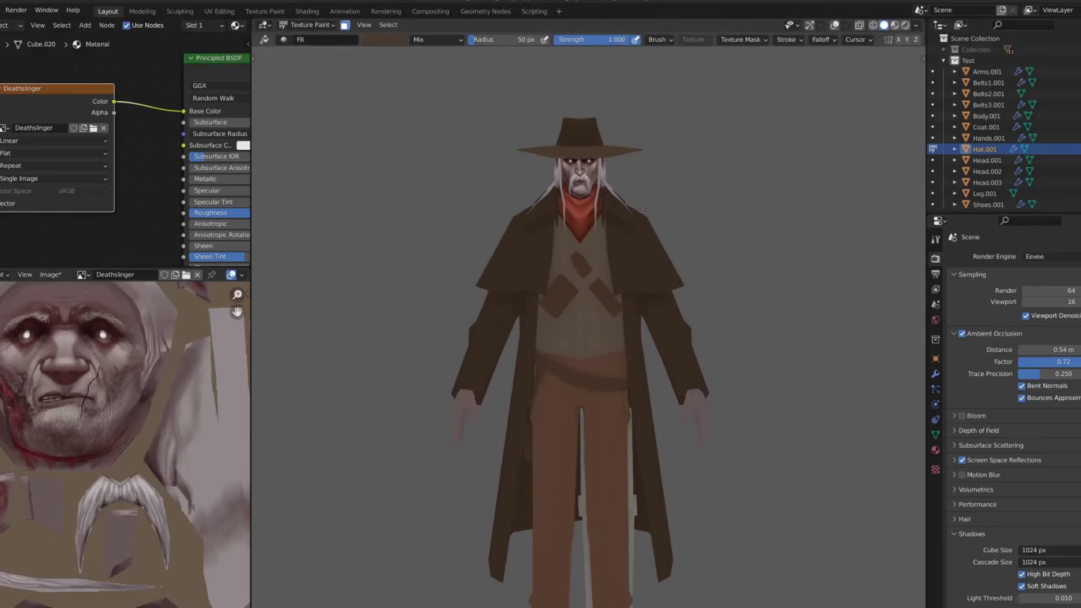
{"action": "scroll", "coordinate": [626, 218], "scroll_direction": "up", "scroll_amount": 5}
{"action": "key", "text": "alt+q"}
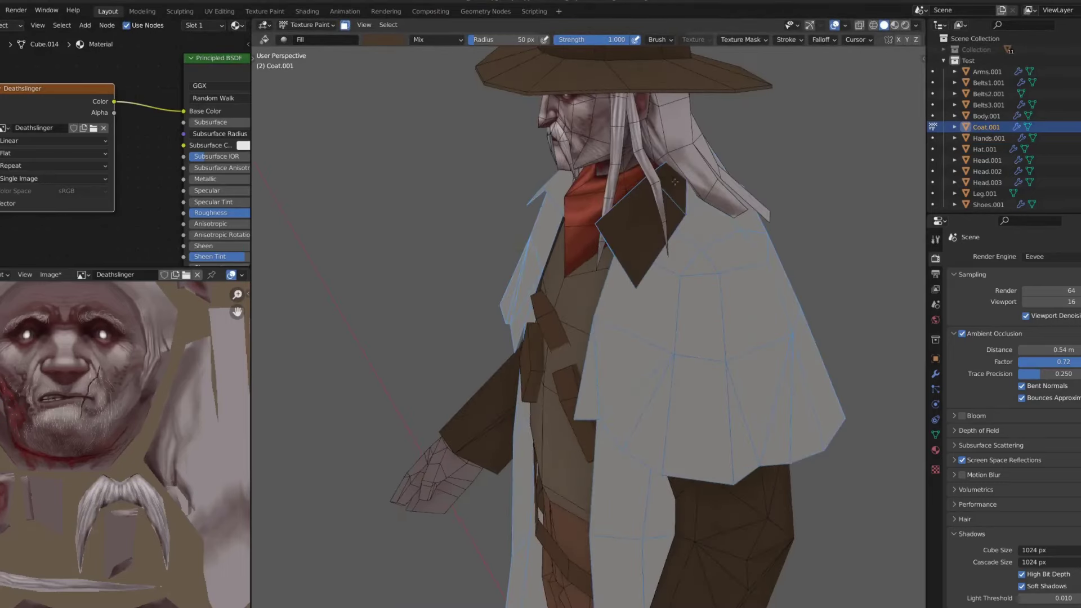
Switch the paint target between the arms and the coat while zooming in on the collar
{"action": "key", "text": "alt+q"}
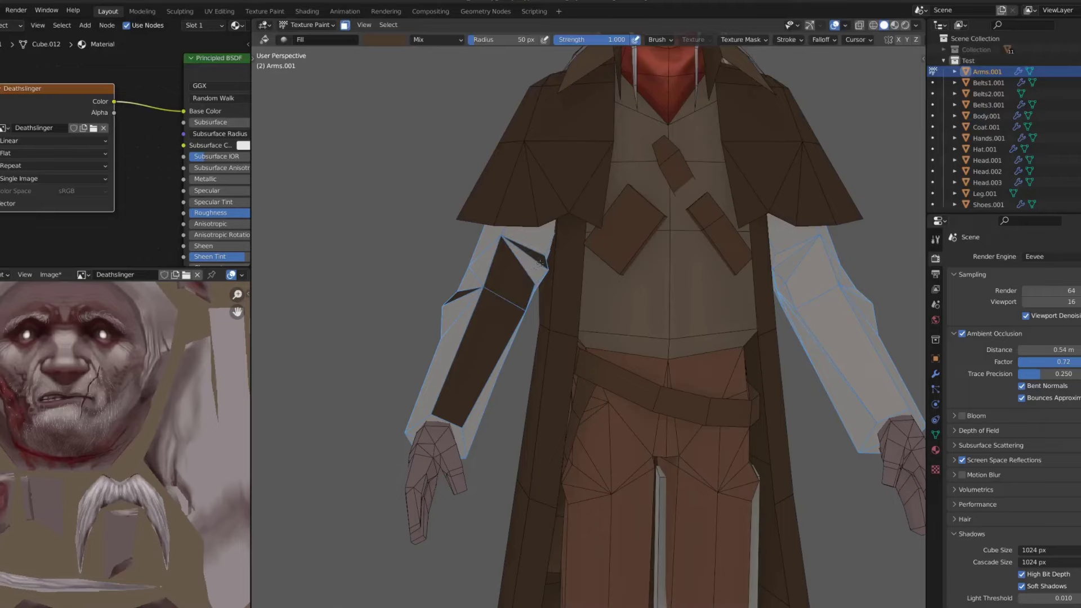
{"action": "key", "text": "alt+q"}
{"action": "scroll", "coordinate": [648, 227], "scroll_direction": "up", "scroll_amount": 3}
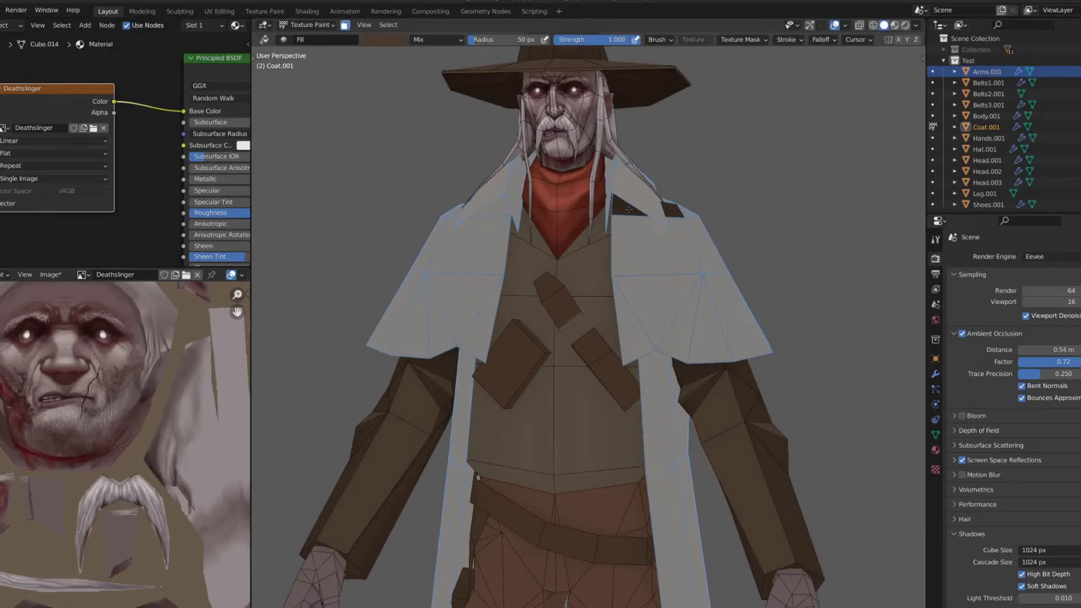
{"action": "mouse_move", "coordinate": [649, 227]}
{"action": "middle_mouse_down"}
{"action": "mouse_move", "coordinate": [500, 231]}
{"action": "mouse_move", "coordinate": [608, 270]}
{"action": "middle_mouse_up"}
{"action": "scroll", "coordinate": [608, 270], "scroll_direction": "down", "scroll_amount": 3}
{"action": "scroll", "coordinate": [618, 279], "scroll_direction": "up", "scroll_amount": 4}
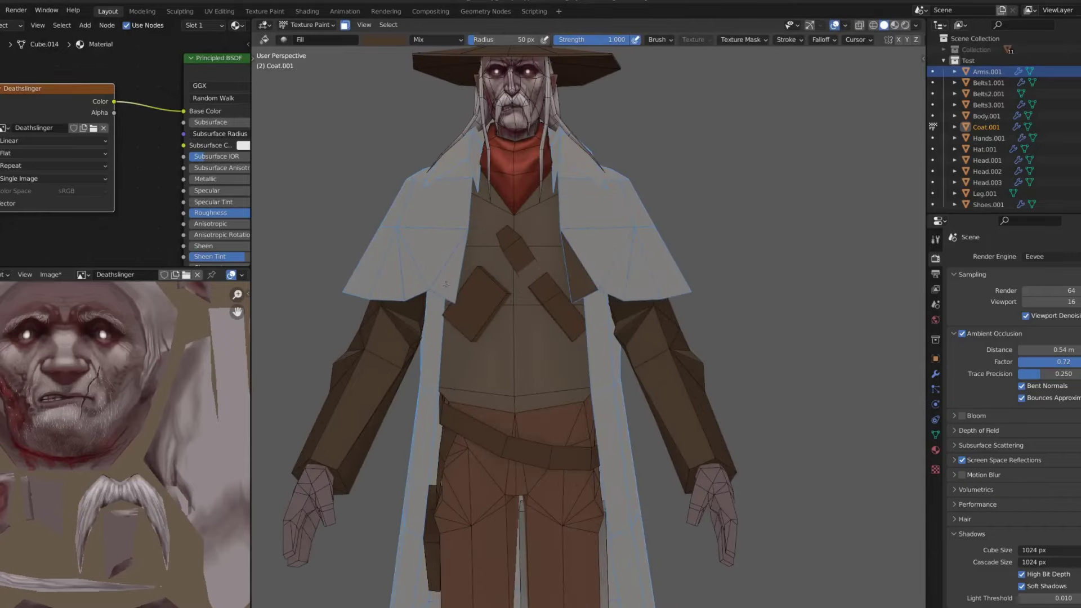
{"action": "scroll", "coordinate": [446, 284], "scroll_direction": "down", "scroll_amount": 3}
{"action": "scroll", "coordinate": [620, 255], "scroll_direction": "down", "scroll_amount": 1}
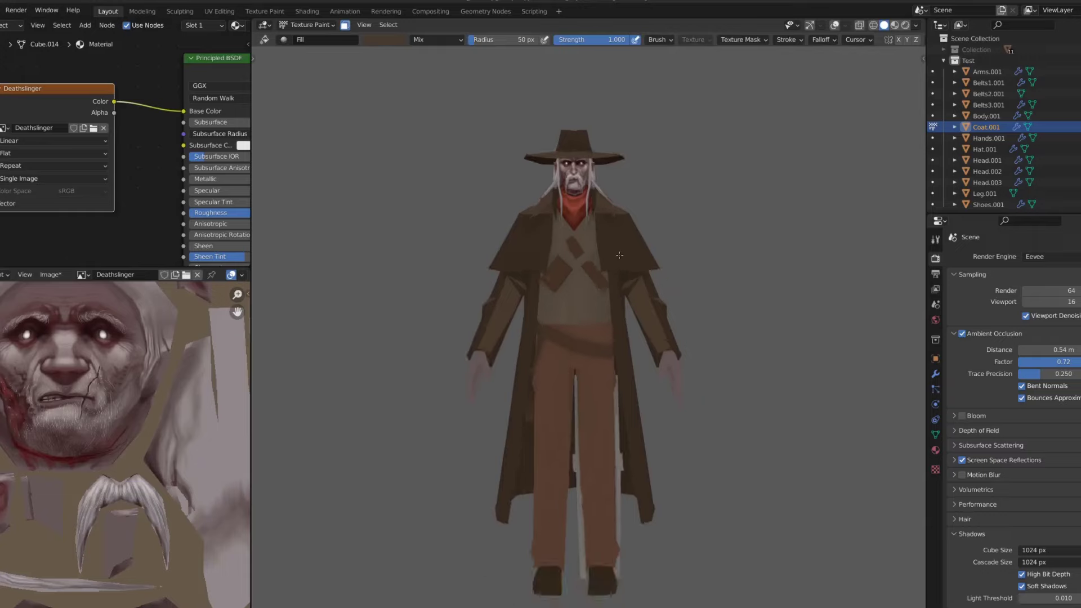
{"action": "scroll", "coordinate": [620, 255], "scroll_direction": "up", "scroll_amount": 3}
{"action": "scroll", "coordinate": [659, 280], "scroll_direction": "down", "scroll_amount": 2}
{"action": "scroll", "coordinate": [658, 279], "scroll_direction": "down", "scroll_amount": 1}
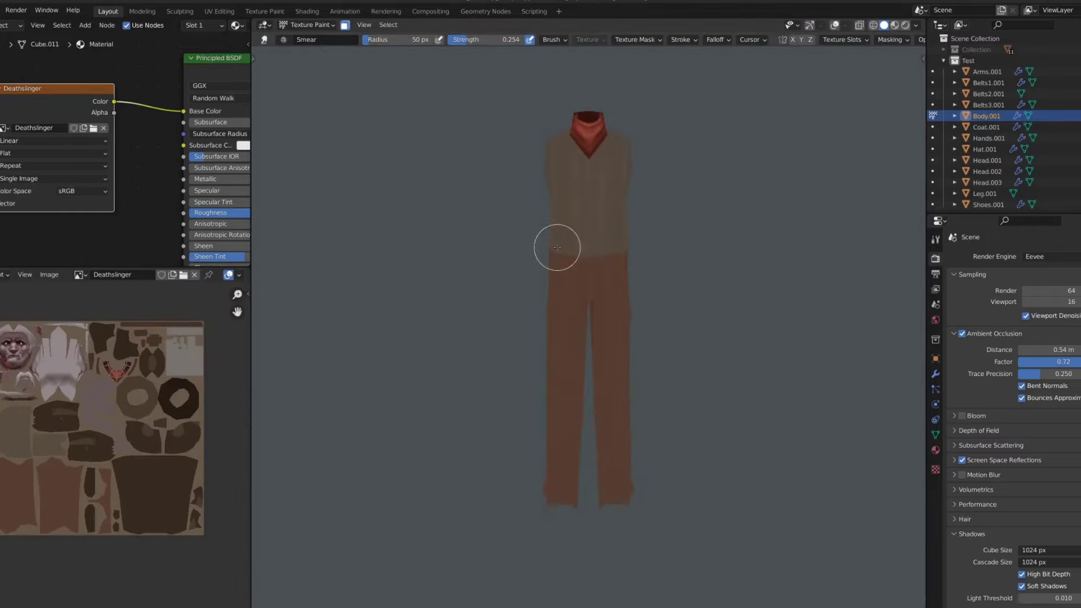
{"action": "scroll", "coordinate": [591, 179], "scroll_direction": "up", "scroll_amount": 5}
{"action": "scroll", "coordinate": [558, 200], "scroll_direction": "up", "scroll_amount": 2}
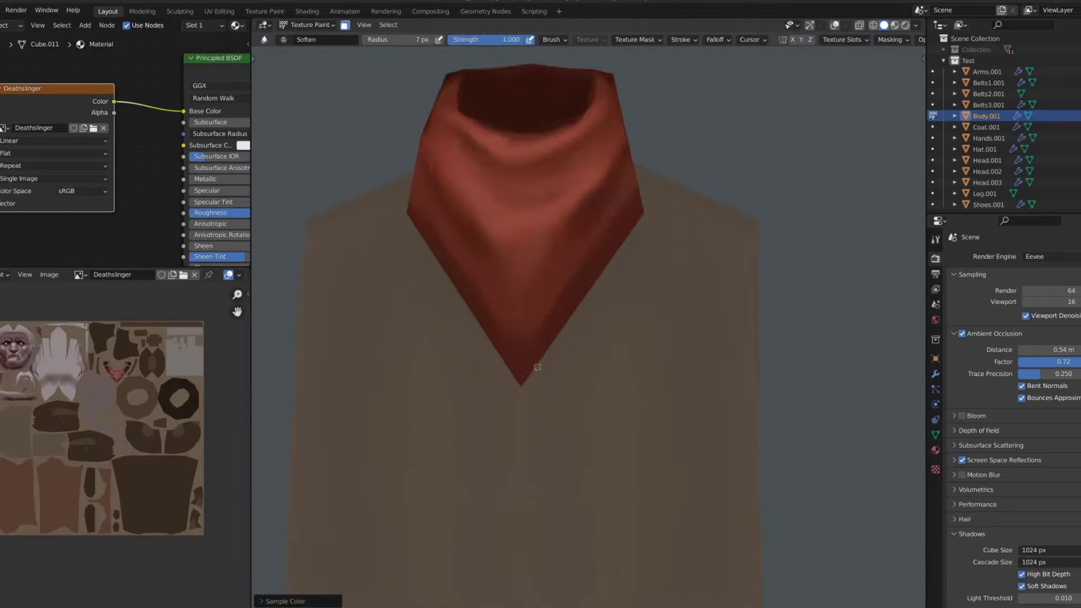
{"action": "scroll", "coordinate": [522, 386], "scroll_direction": "up", "scroll_amount": 1}
{"action": "key", "text": "shift+space"}
Sample a darker red, shade the scarf folds from several angles, then restore the full character
{"action": "left_click", "coordinate": [526, 252]}
{"action": "key", "text": "s"}
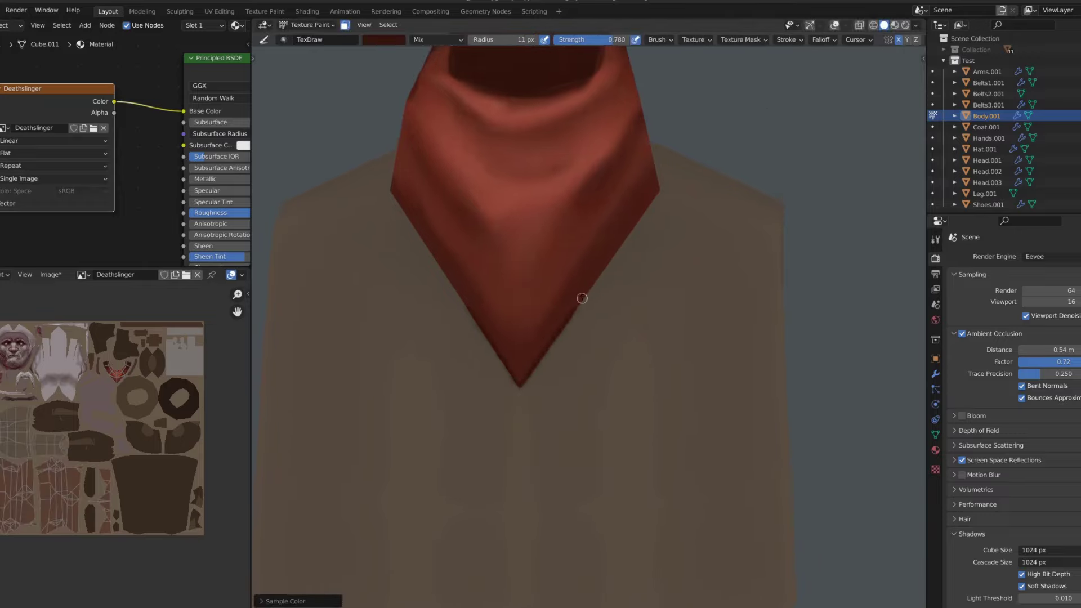
{"action": "middle_click_drag", "start_coordinate": [592, 252], "coordinate": [541, 302]}
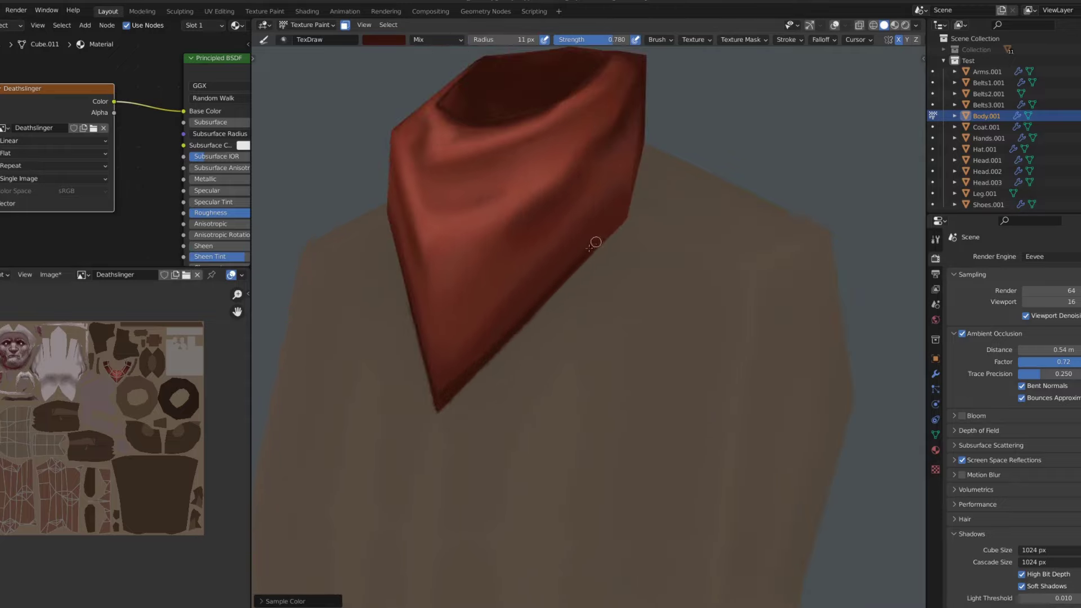
{"action": "mouse_move", "coordinate": [596, 242]}
{"action": "middle_mouse_down"}
{"action": "mouse_move", "coordinate": [589, 176]}
{"action": "mouse_move", "coordinate": [582, 248]}
{"action": "middle_mouse_up"}
{"action": "mouse_move", "coordinate": [690, 149]}
{"action": "middle_mouse_down"}
{"action": "mouse_move", "coordinate": [575, 200]}
{"action": "mouse_move", "coordinate": [601, 203]}
{"action": "mouse_move", "coordinate": [484, 207]}
{"action": "mouse_move", "coordinate": [530, 240]}
{"action": "middle_mouse_up"}
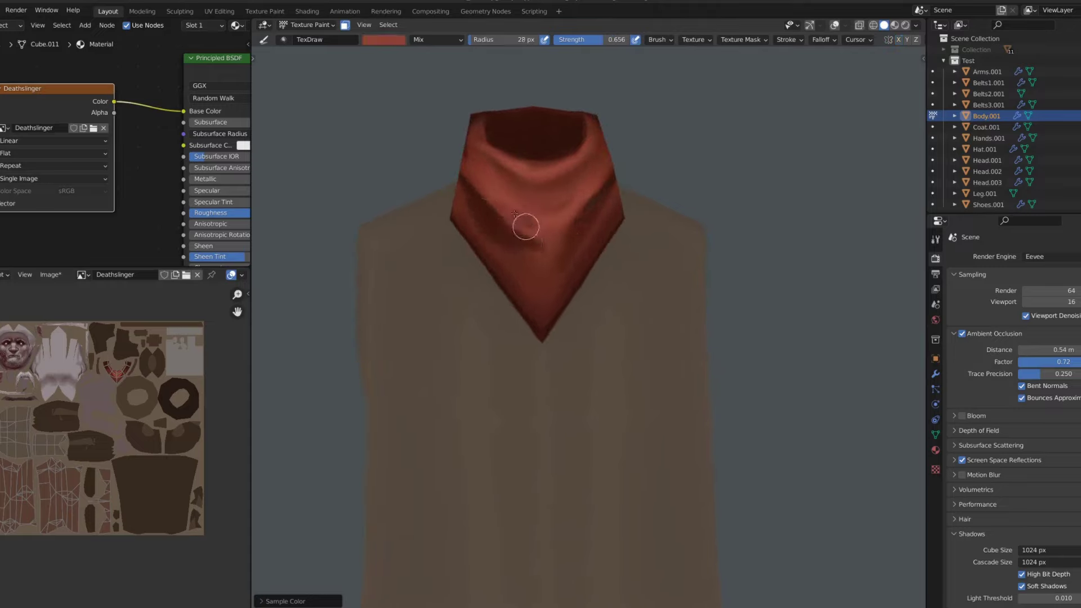
{"action": "middle_click_drag", "start_coordinate": [543, 292], "coordinate": [492, 216]}
{"action": "middle_click_drag", "start_coordinate": [575, 346], "coordinate": [584, 331]}
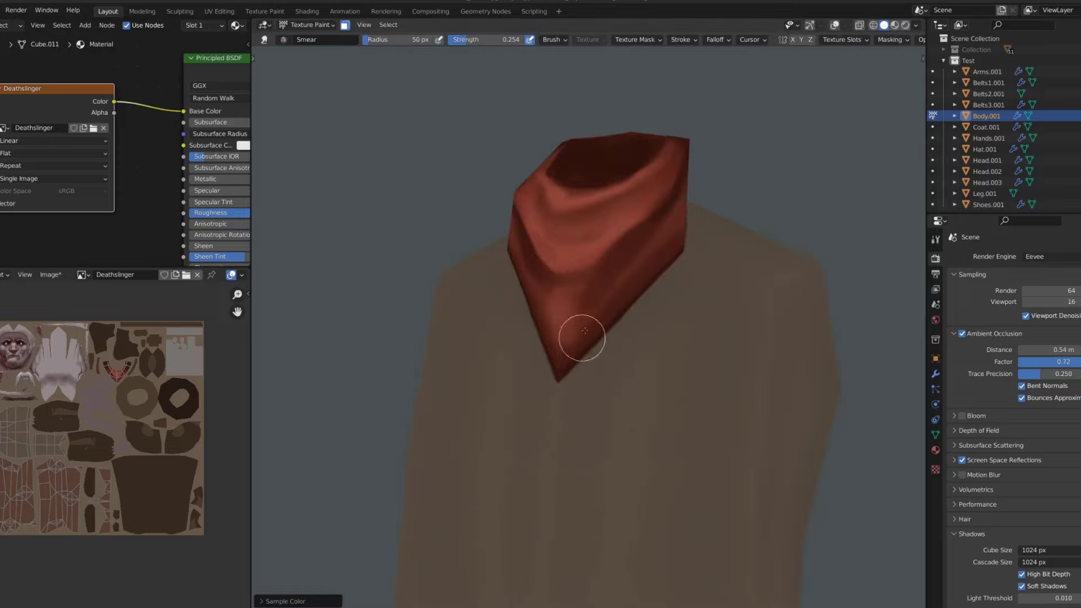
{"action": "middle_click_drag", "start_coordinate": [665, 215], "coordinate": [562, 264]}
{"action": "key", "text": "KP_Divide"}
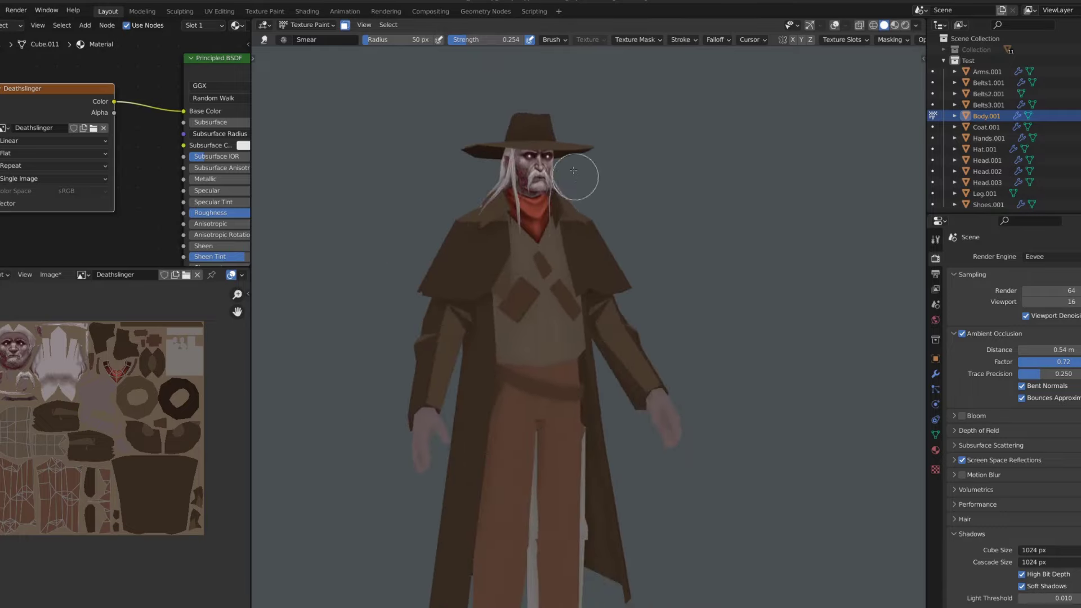
Switch to the freehand draw brush, sample the scarf colour and resize the brush
{"action": "scroll", "coordinate": [517, 262], "scroll_direction": "up", "scroll_amount": 8}
{"action": "scroll", "coordinate": [517, 261], "scroll_direction": "down", "scroll_amount": 3}
{"action": "key", "text": "shift+space"}
{"action": "left_click", "coordinate": [496, 249]}
{"action": "key", "text": "s"}
{"action": "scroll", "coordinate": [479, 232], "scroll_direction": "up", "scroll_amount": 3}
{"action": "key", "text": "f"}
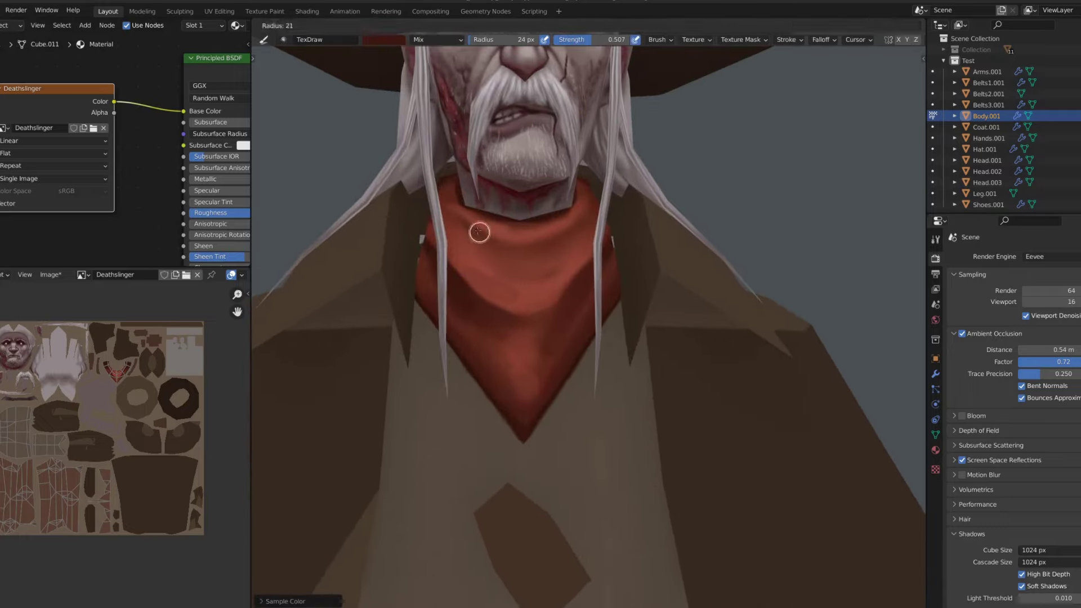
{"action": "scroll", "coordinate": [500, 245], "scroll_direction": "down", "scroll_amount": 3}
{"action": "scroll", "coordinate": [499, 245], "scroll_direction": "up", "scroll_amount": 1}
Try the smear brush, return to the draw brush, sample darker scarf red and enlarge the brush
{"action": "key", "text": "shift+space"}
{"action": "left_click", "coordinate": [467, 257]}
{"action": "scroll", "coordinate": [532, 242], "scroll_direction": "up", "scroll_amount": 2}
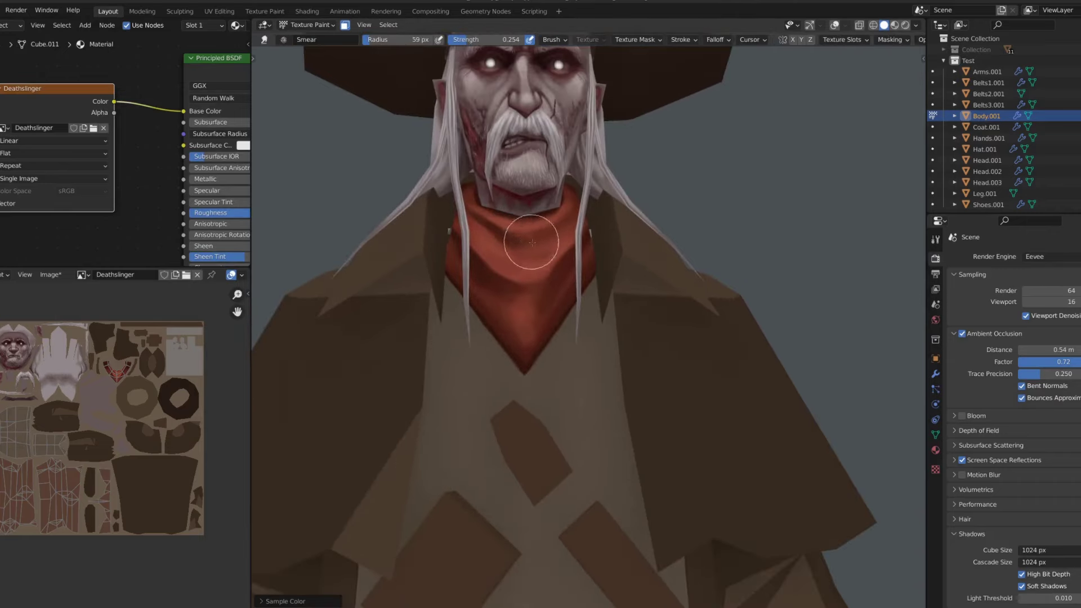
{"action": "scroll", "coordinate": [555, 275], "scroll_direction": "down", "scroll_amount": 4}
{"action": "key", "text": "shift+space"}
{"action": "scroll", "coordinate": [520, 367], "scroll_direction": "up", "scroll_amount": 3}
{"action": "scroll", "coordinate": [473, 281], "scroll_direction": "up", "scroll_amount": 2}
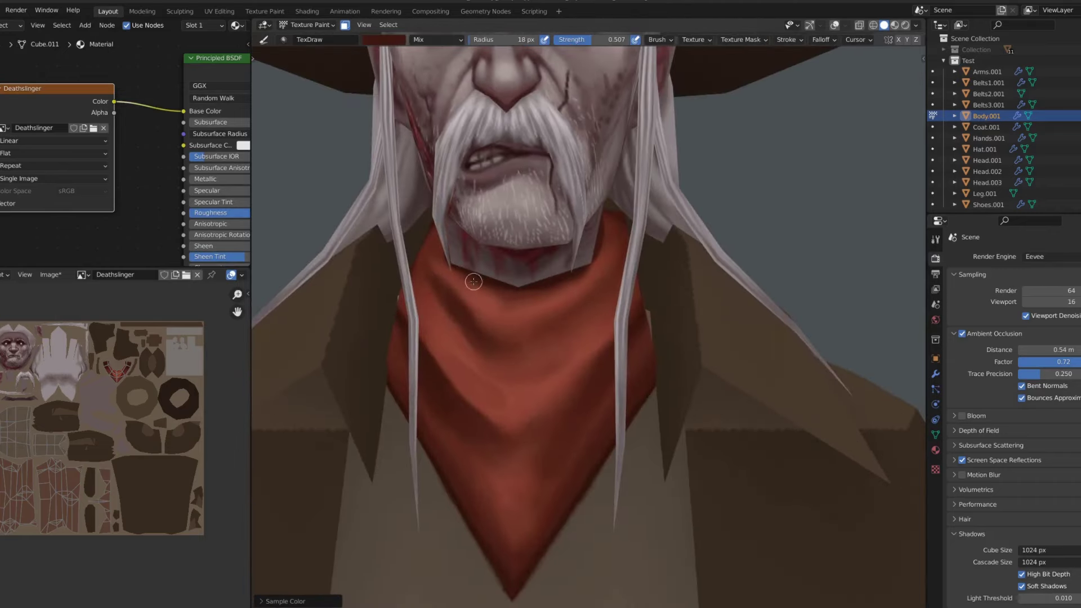
{"action": "key", "text": "s"}
{"action": "scroll", "coordinate": [671, 435], "scroll_direction": "up", "scroll_amount": 2}
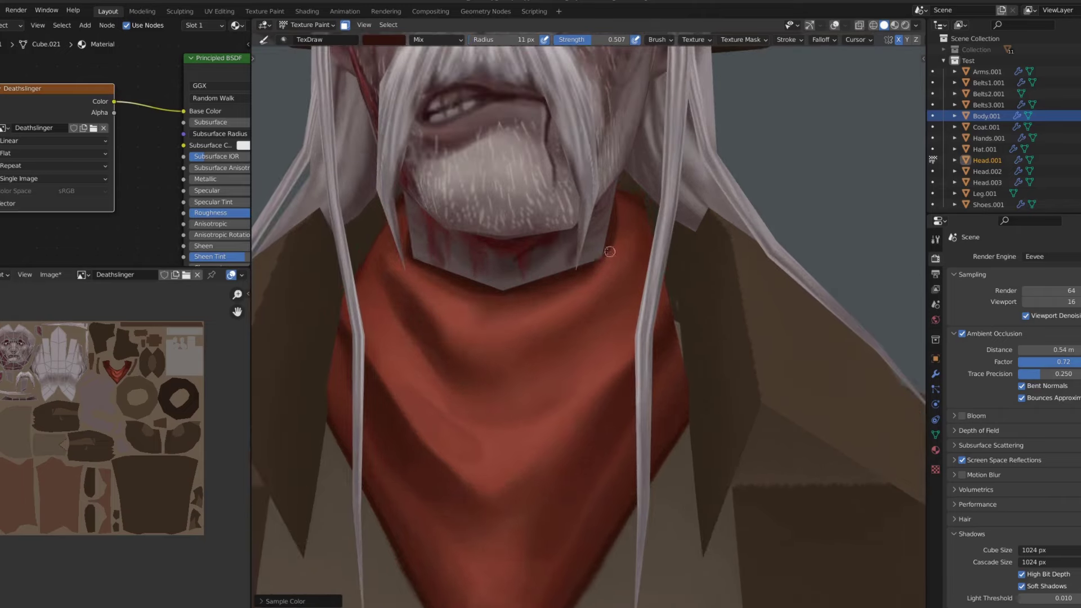
{"action": "middle_click_drag", "start_coordinate": [597, 250], "coordinate": [442, 269]}
{"action": "key", "text": "f"}
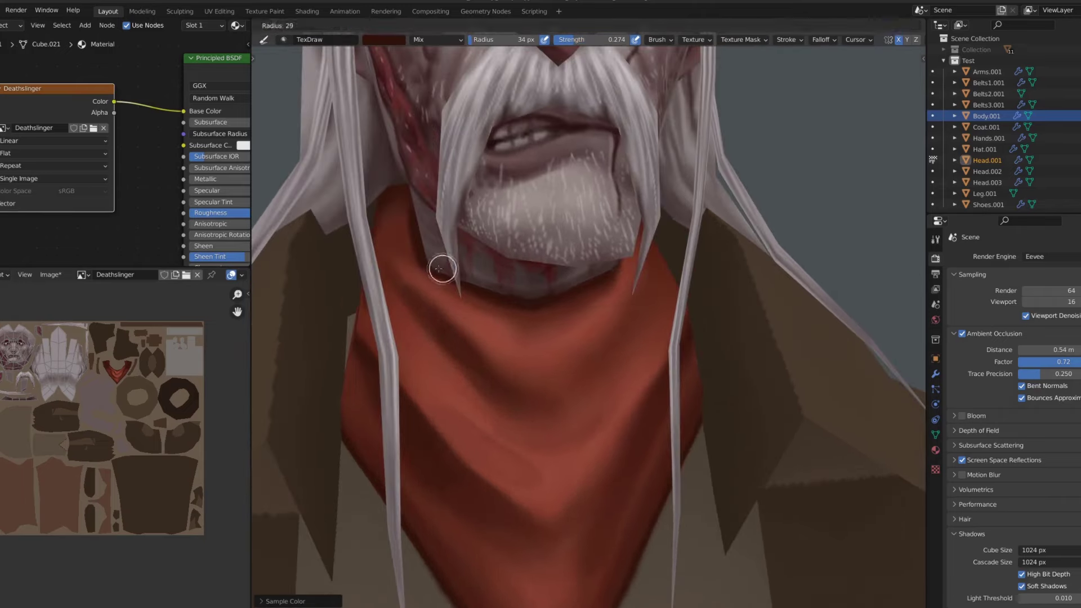
{"action": "scroll", "coordinate": [501, 294], "scroll_direction": "down", "scroll_amount": 3}
Isolate the head, check its other side, switch to the draw brush, then show the full character
{"action": "key", "text": "KP_Divide"}
{"action": "scroll", "coordinate": [588, 330], "scroll_direction": "up", "scroll_amount": 3}
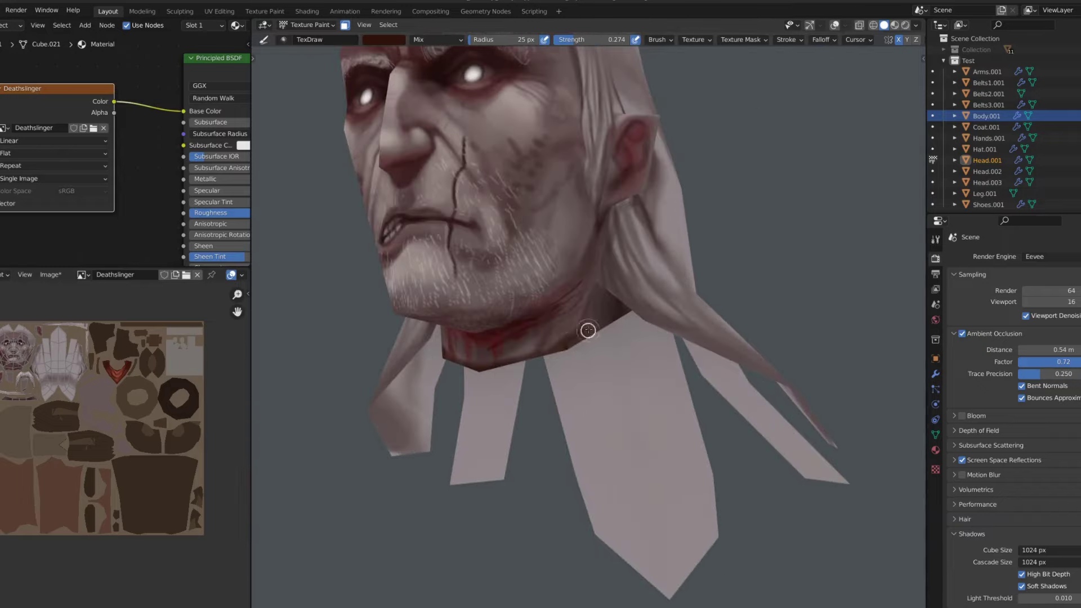
{"action": "middle_click_drag", "start_coordinate": [597, 275], "coordinate": [459, 351]}
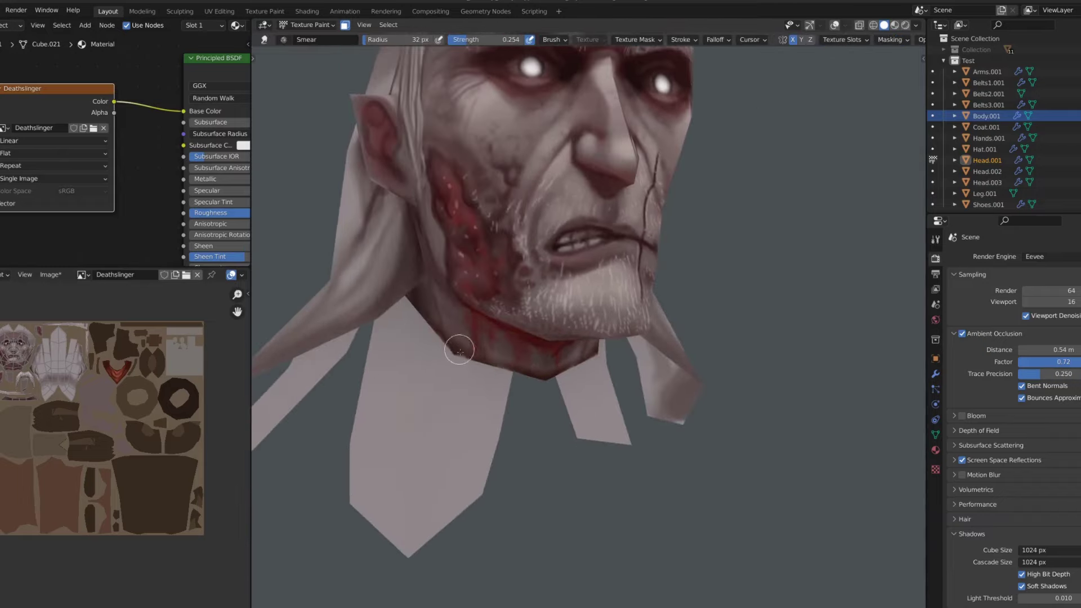
{"action": "key", "text": "d"}
{"action": "scroll", "coordinate": [550, 362], "scroll_direction": "up", "scroll_amount": 1}
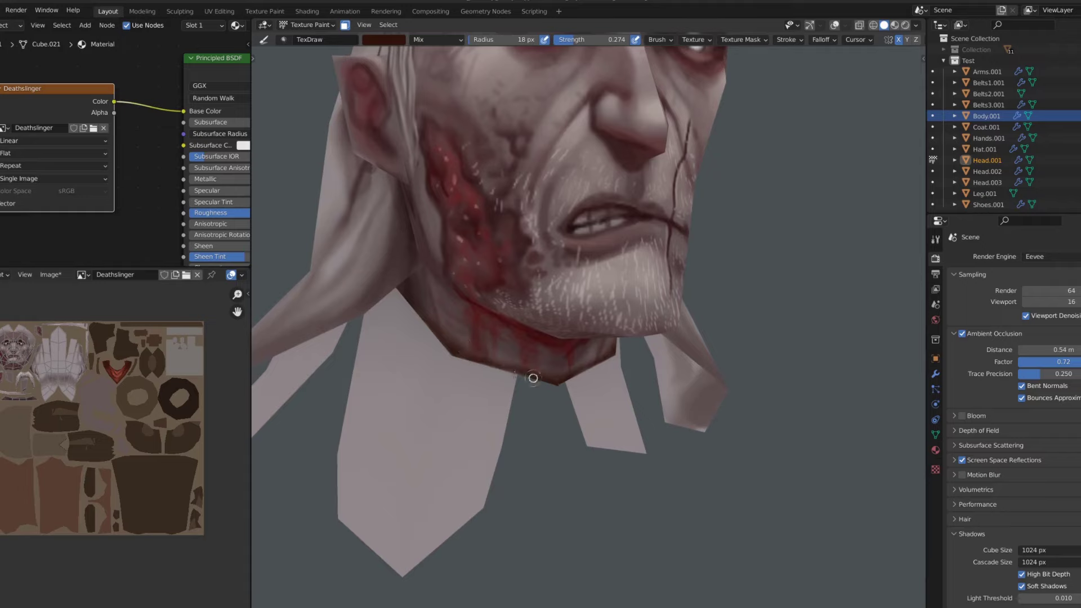
{"action": "key", "text": "KP_Divide"}
{"action": "scroll", "coordinate": [515, 346], "scroll_direction": "up", "scroll_amount": 5}
Set the brush strength to 0.859
{"action": "key", "text": "shift+f"}
{"action": "left_click", "coordinate": [433, 223]}
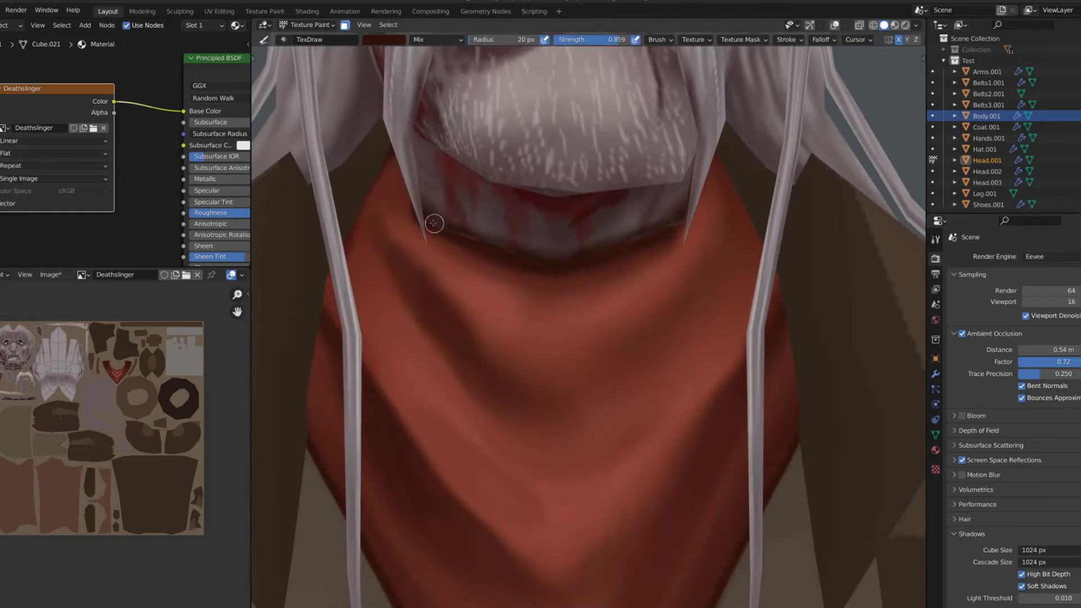
{"action": "scroll", "coordinate": [499, 248], "scroll_direction": "down", "scroll_amount": 4}
{"action": "scroll", "coordinate": [506, 245], "scroll_direction": "down", "scroll_amount": 4}
{"action": "scroll", "coordinate": [591, 241], "scroll_direction": "up", "scroll_amount": 8}
Make Body.001 the paint target and frame the bandana and neck for dark red shadow
{"action": "key", "text": "alt+q"}
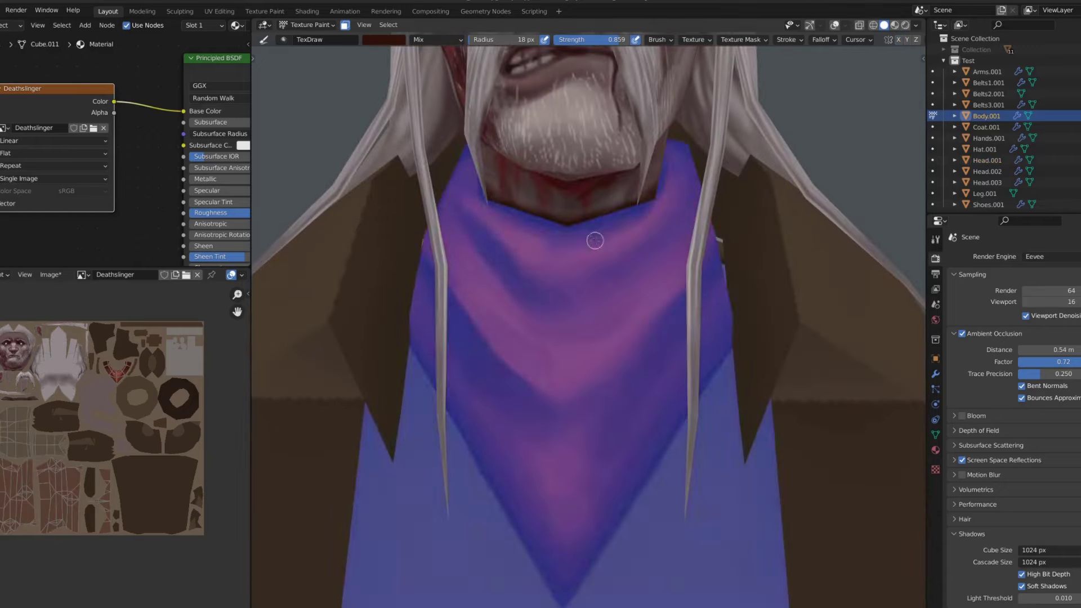
{"action": "middle_click_drag", "start_coordinate": [583, 231], "coordinate": [499, 209]}
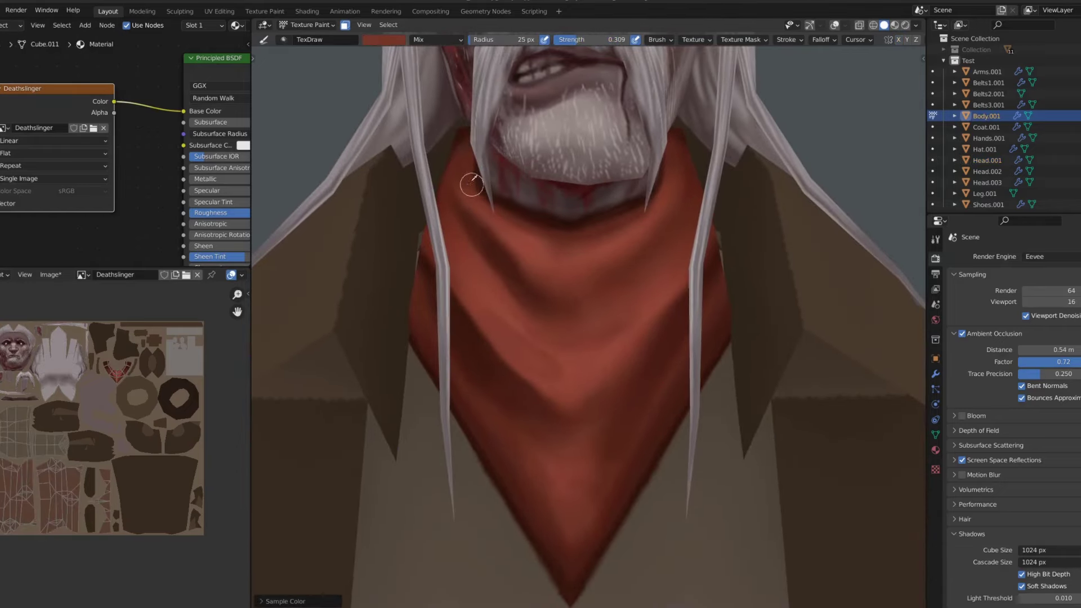
{"action": "scroll", "coordinate": [614, 226], "scroll_direction": "down", "scroll_amount": 2}
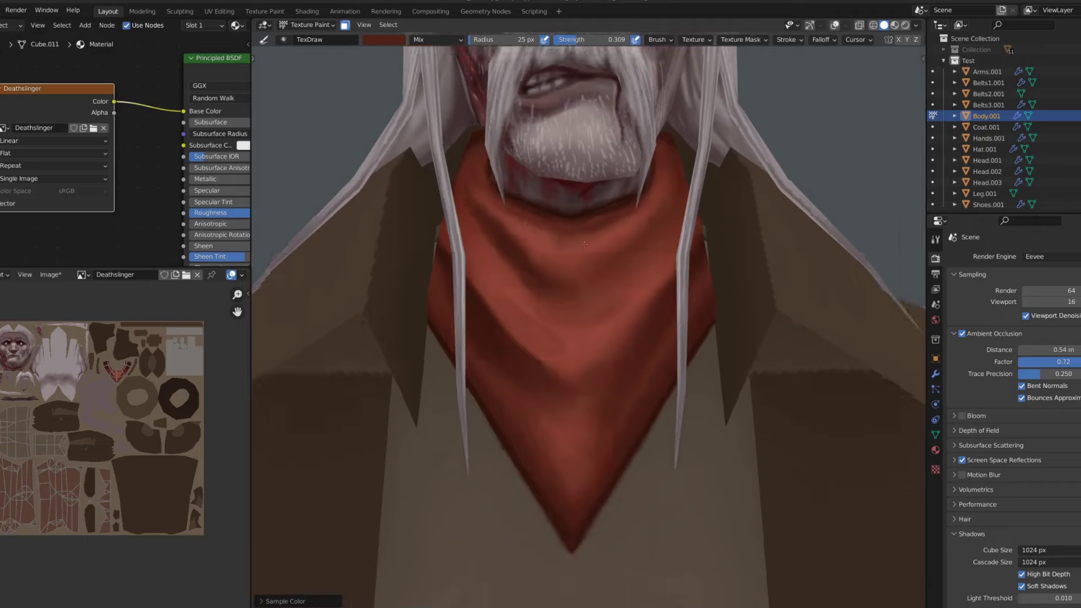
{"action": "scroll", "coordinate": [616, 228], "scroll_direction": "down", "scroll_amount": 4}
{"action": "scroll", "coordinate": [622, 230], "scroll_direction": "down", "scroll_amount": 2}
{"action": "scroll", "coordinate": [631, 233], "scroll_direction": "up", "scroll_amount": 3}
{"action": "scroll", "coordinate": [563, 214], "scroll_direction": "up", "scroll_amount": 2}
{"action": "mouse_move", "coordinate": [631, 232]}
{"action": "middle_mouse_down"}
{"action": "mouse_move", "coordinate": [563, 214]}
{"action": "mouse_move", "coordinate": [507, 169]}
{"action": "middle_mouse_up"}
Paint on the head again with brush strength lowered to 0.160, viewed from the front
{"action": "scroll", "coordinate": [496, 141], "scroll_direction": "up", "scroll_amount": 3}
{"action": "key", "text": "alt+q"}
{"action": "key", "text": "shift+f"}
{"action": "left_click", "coordinate": [445, 112]}
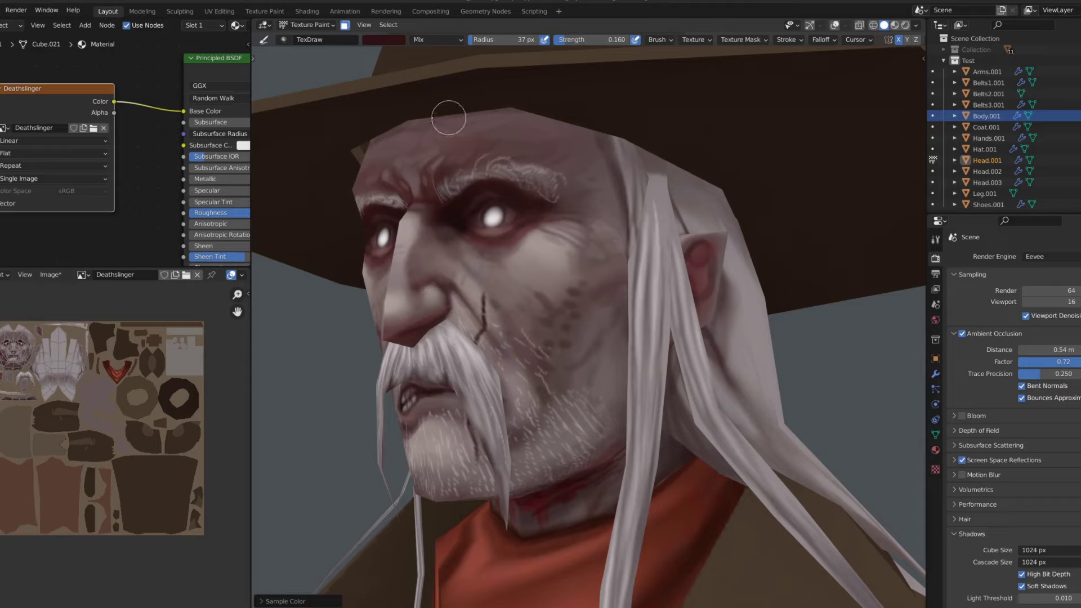
{"action": "mouse_move", "coordinate": [452, 112]}
{"action": "middle_mouse_down"}
{"action": "mouse_move", "coordinate": [487, 108]}
{"action": "mouse_move", "coordinate": [596, 146]}
{"action": "middle_mouse_up"}
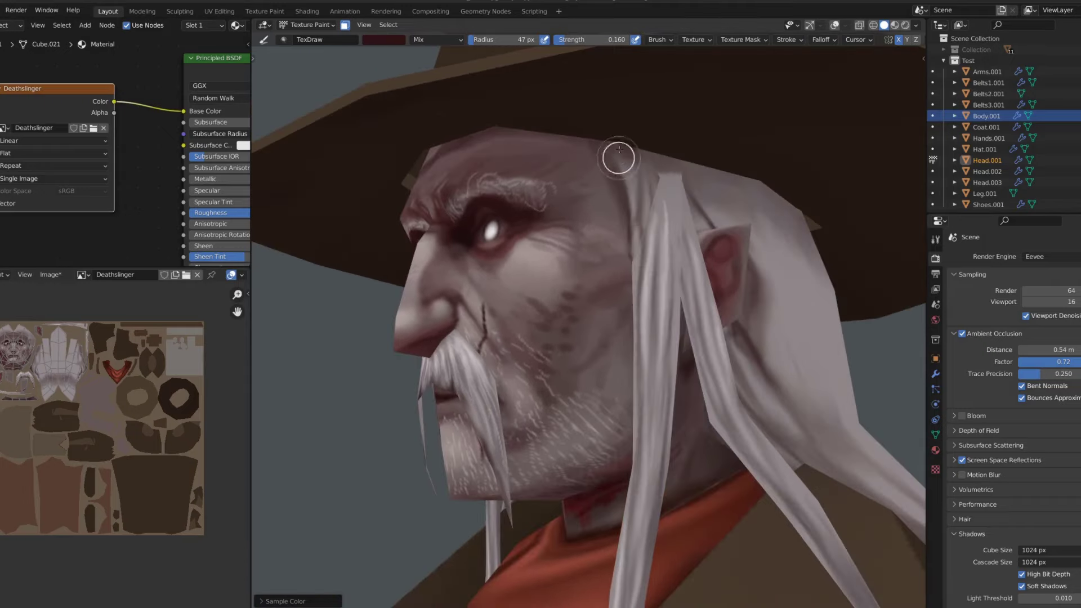
{"action": "scroll", "coordinate": [778, 230], "scroll_direction": "down", "scroll_amount": 2}
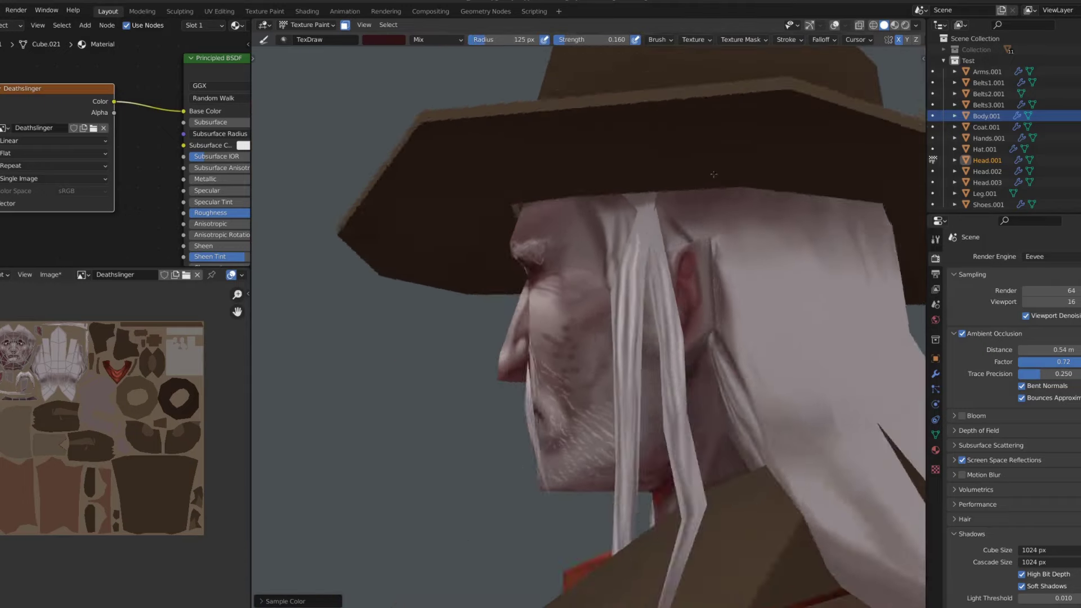
Isolate Head.001 and paint the dark hat shadow band across the forehead from several angles
{"action": "middle_click_drag", "start_coordinate": [779, 231], "coordinate": [785, 169]}
{"action": "scroll", "coordinate": [559, 188], "scroll_direction": "up", "scroll_amount": 2}
{"action": "key", "text": "alt+q"}
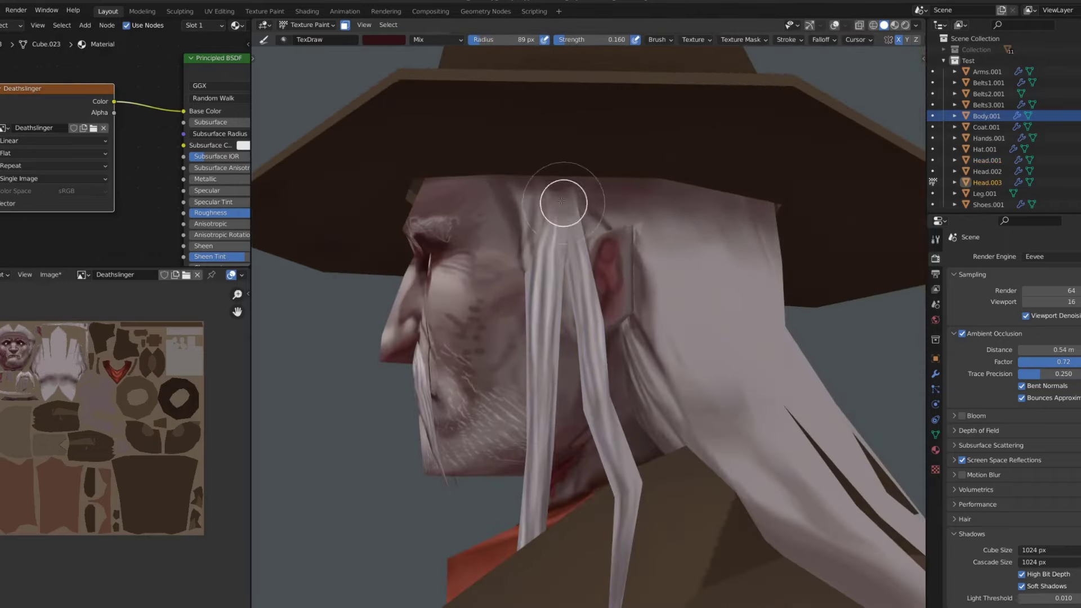
{"action": "middle_click_drag", "start_coordinate": [562, 201], "coordinate": [618, 222]}
{"action": "scroll", "coordinate": [618, 222], "scroll_direction": "down", "scroll_amount": 3}
{"action": "key", "text": "alt+q"}
{"action": "key", "text": "KP_Divide"}
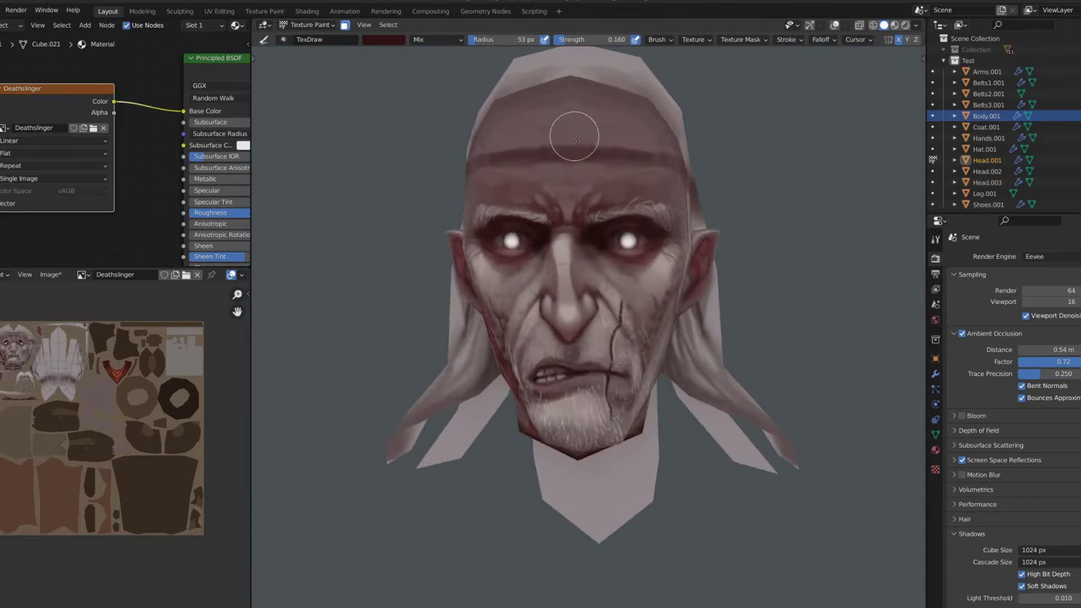
{"action": "middle_click_drag", "start_coordinate": [562, 112], "coordinate": [643, 124]}
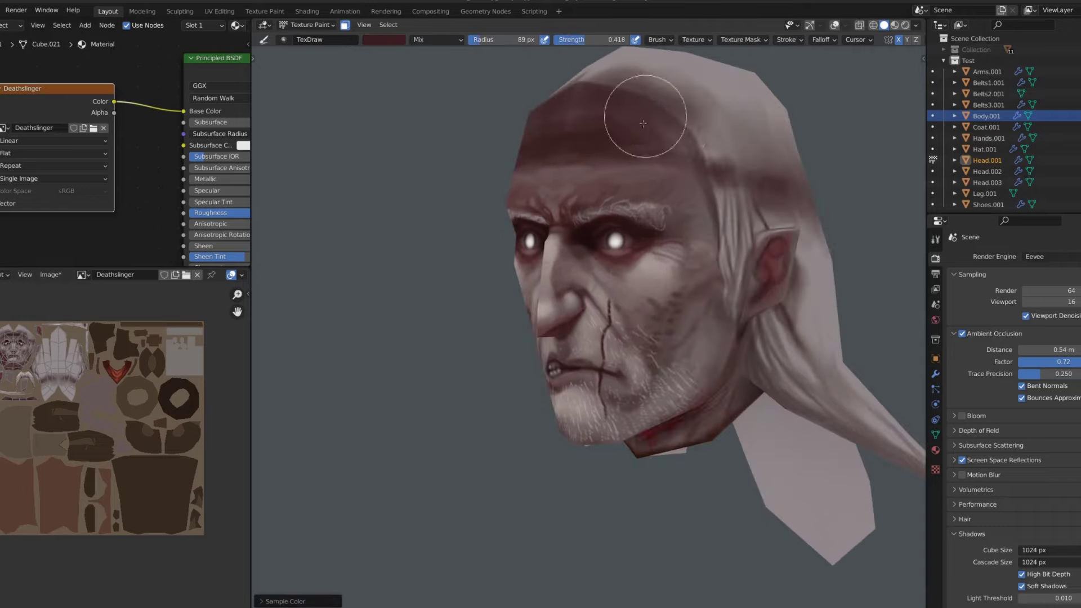
{"action": "scroll", "coordinate": [739, 163], "scroll_direction": "down", "scroll_amount": 2}
{"action": "mouse_move", "coordinate": [734, 125]}
{"action": "middle_mouse_down"}
{"action": "mouse_move", "coordinate": [683, 113]}
{"action": "mouse_move", "coordinate": [655, 130]}
{"action": "middle_mouse_up"}
{"action": "mouse_move", "coordinate": [540, 129]}
{"action": "middle_mouse_down"}
{"action": "mouse_move", "coordinate": [642, 138]}
{"action": "mouse_move", "coordinate": [639, 149]}
{"action": "mouse_move", "coordinate": [536, 145]}
{"action": "mouse_move", "coordinate": [572, 145]}
{"action": "mouse_move", "coordinate": [613, 164]}
{"action": "middle_mouse_up"}
Blend the forehead shadow with the smear brush
{"action": "key", "text": "shift+space"}
{"action": "left_click", "coordinate": [641, 166]}
{"action": "scroll", "coordinate": [613, 164], "scroll_direction": "up", "scroll_amount": 2}
{"action": "scroll", "coordinate": [484, 148], "scroll_direction": "up", "scroll_amount": 2}
{"action": "mouse_move", "coordinate": [484, 147]}
{"action": "middle_mouse_down"}
{"action": "mouse_move", "coordinate": [720, 155]}
{"action": "mouse_move", "coordinate": [594, 251]}
{"action": "middle_mouse_up"}
{"action": "scroll", "coordinate": [594, 251], "scroll_direction": "down", "scroll_amount": 3}
{"action": "scroll", "coordinate": [587, 107], "scroll_direction": "up", "scroll_amount": 5}
Sample dark red from the face with the draw brush and shade around the glowing eyes
{"action": "key", "text": "shift+space"}
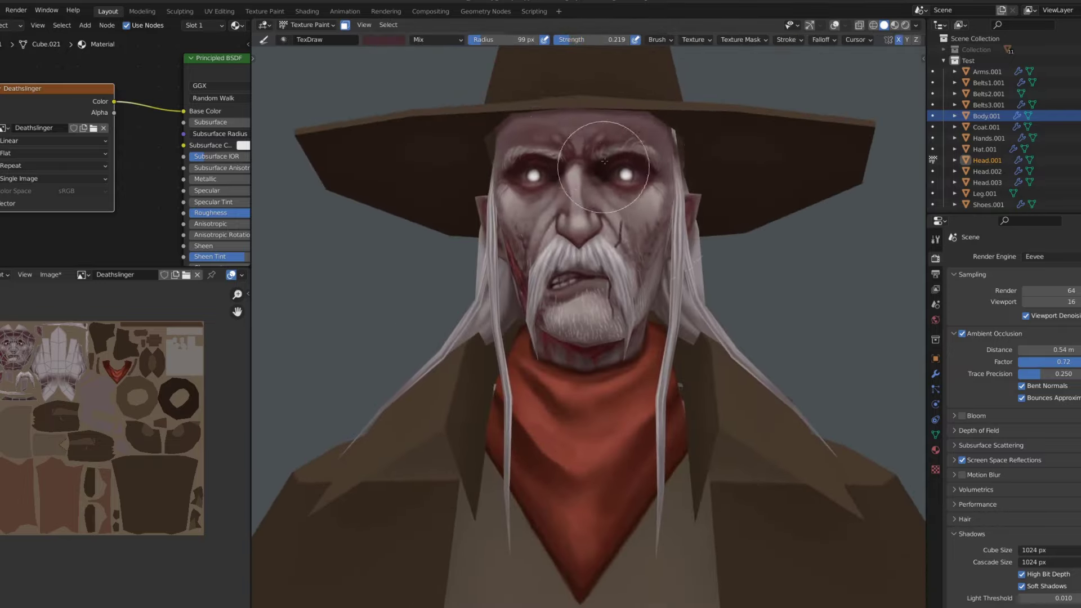
{"action": "scroll", "coordinate": [594, 115], "scroll_direction": "up", "scroll_amount": 2}
{"action": "key", "text": "s"}
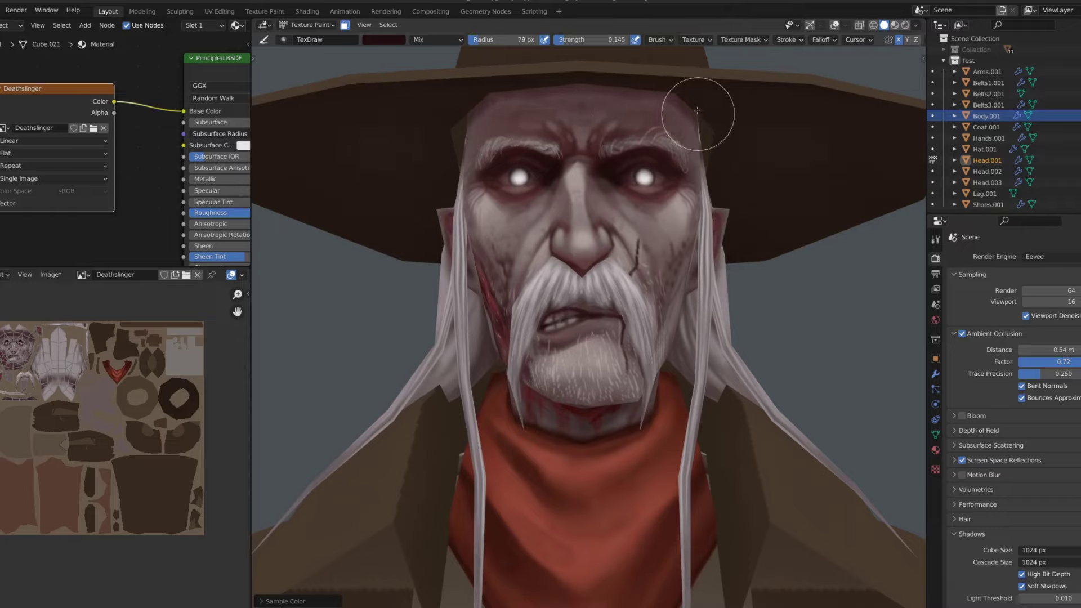
{"action": "mouse_move", "coordinate": [697, 110]}
{"action": "middle_mouse_down"}
{"action": "mouse_move", "coordinate": [789, 116]}
{"action": "mouse_move", "coordinate": [625, 152]}
{"action": "middle_mouse_up"}
{"action": "scroll", "coordinate": [789, 116], "scroll_direction": "down", "scroll_amount": 3}
{"action": "scroll", "coordinate": [714, 172], "scroll_direction": "up", "scroll_amount": 4}
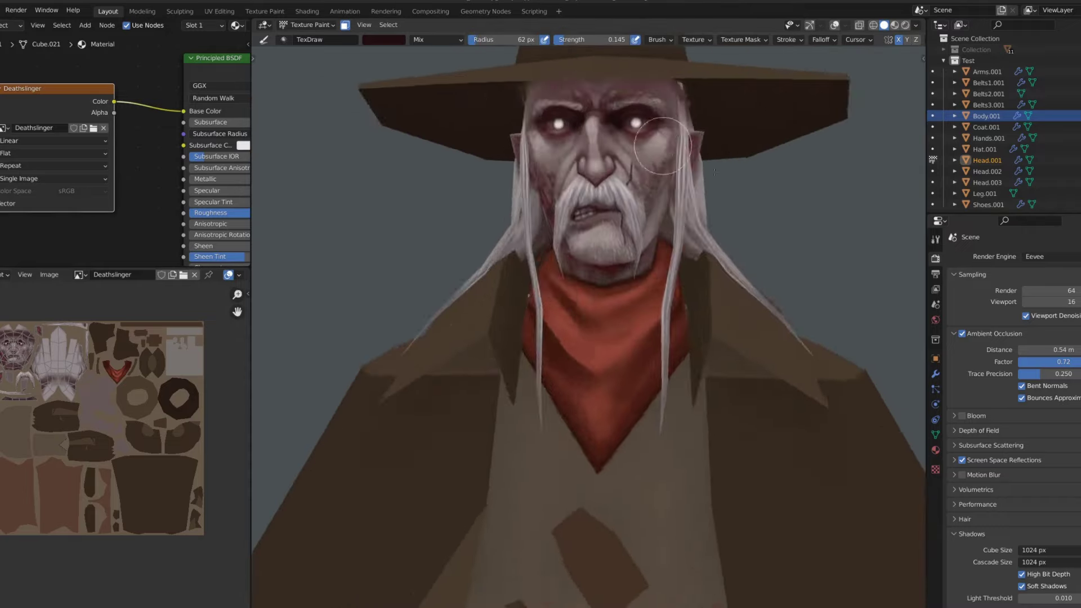
{"action": "middle_click_drag", "start_coordinate": [714, 172], "coordinate": [681, 205]}
Enter Edit Mode on the hair mesh Head.003 with nothing selected
{"action": "key", "text": "ctrl+Tab"}
{"action": "key", "text": "Tab"}
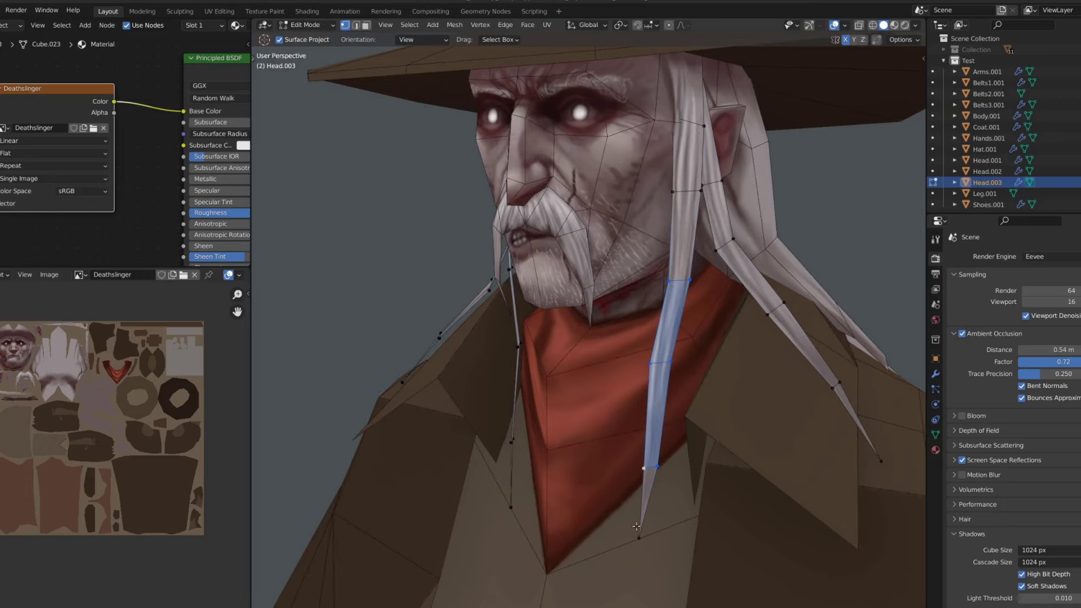
{"action": "scroll", "coordinate": [636, 527], "scroll_direction": "down", "scroll_amount": 2}
{"action": "middle_click_drag", "start_coordinate": [636, 526], "coordinate": [551, 468]}
{"action": "key", "text": "alt+a"}
{"action": "scroll", "coordinate": [552, 467], "scroll_direction": "up", "scroll_amount": 2}
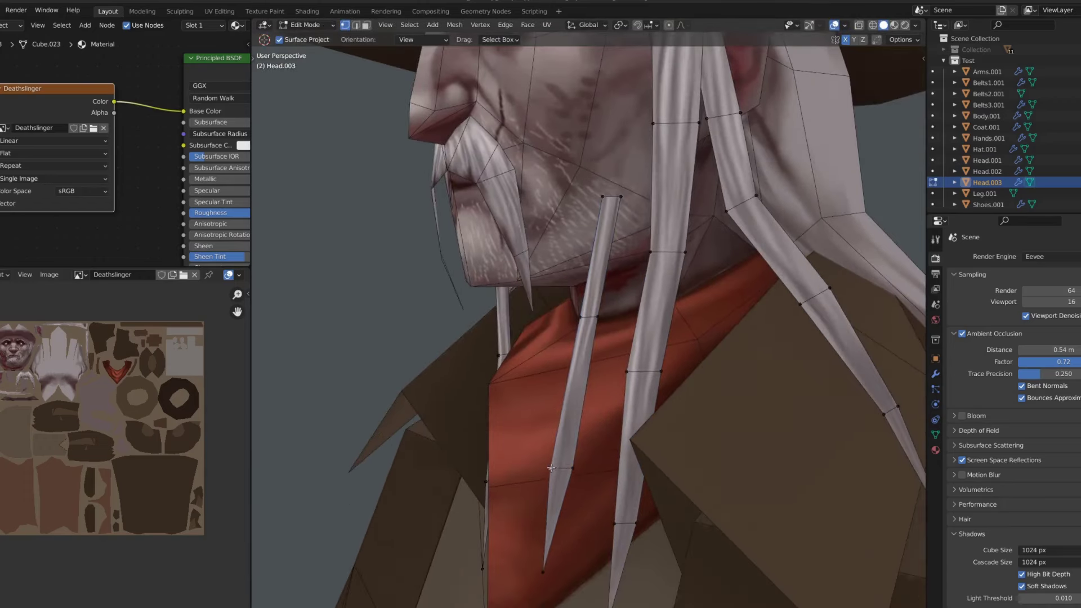
{"action": "middle_click_drag", "start_coordinate": [704, 358], "coordinate": [710, 335]}
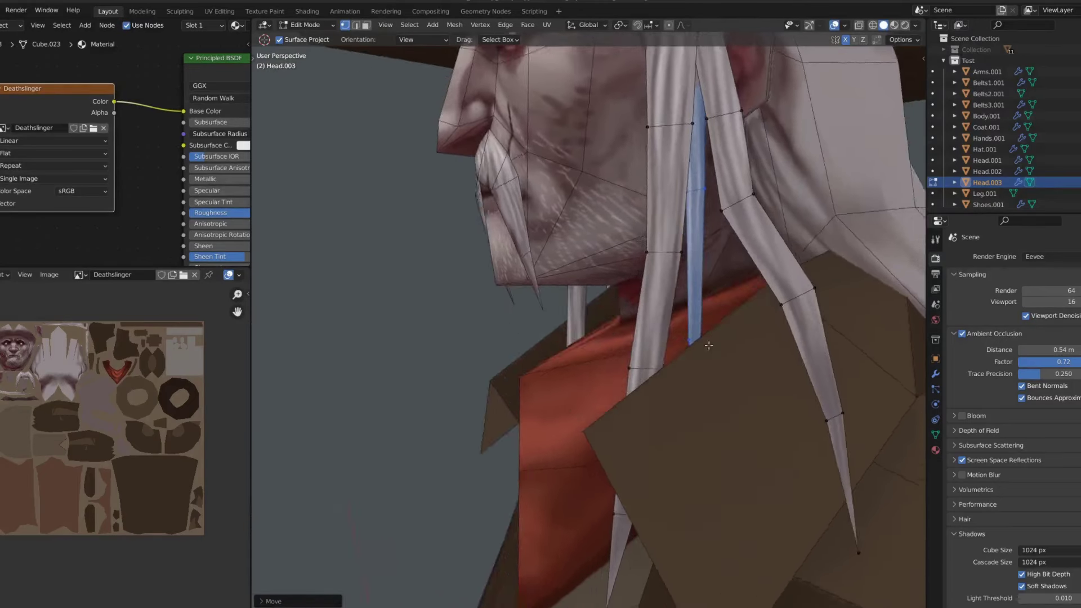
Select the linked hair strand in X-ray and move it to a new position over the bandana
{"action": "key", "text": "alt+z"}
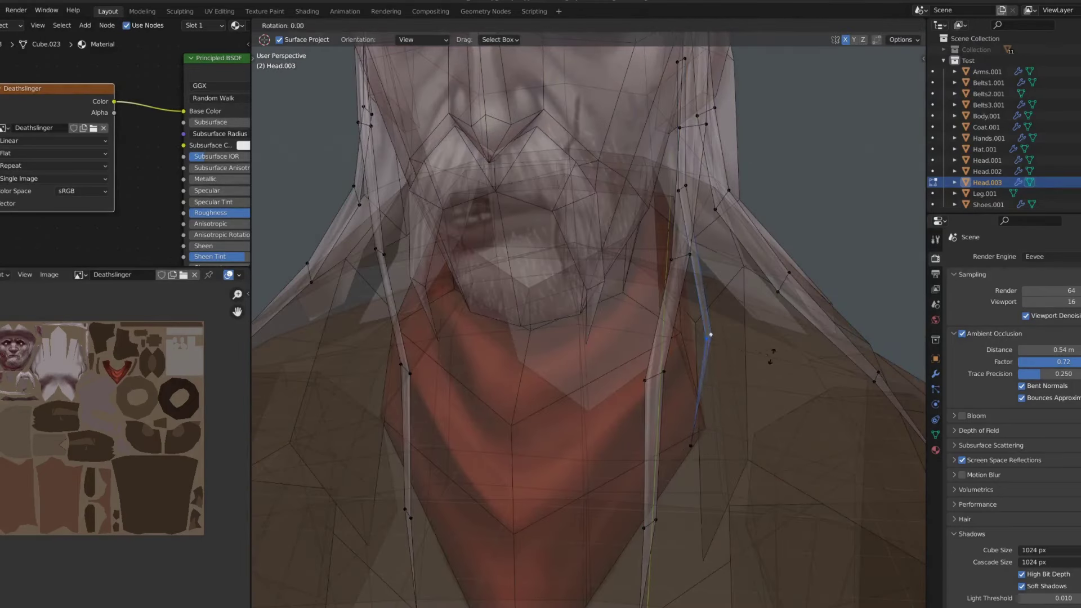
{"action": "key", "text": "ctrl+l"}
{"action": "key", "text": "alt+z"}
{"action": "scroll", "coordinate": [770, 356], "scroll_direction": "down", "scroll_amount": 3}
{"action": "scroll", "coordinate": [676, 382], "scroll_direction": "down", "scroll_amount": 2}
{"action": "key", "text": "g"}
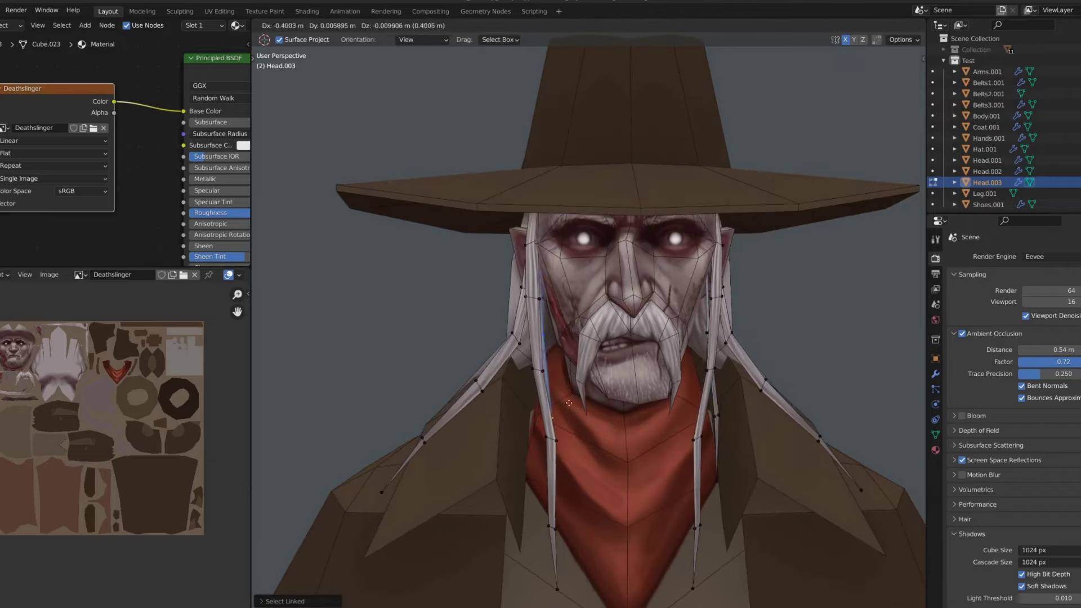
{"action": "left_click", "coordinate": [568, 403]}
Check the moved strand from the side and restore the display for texture painting
{"action": "mouse_move", "coordinate": [568, 402]}
{"action": "middle_mouse_down"}
{"action": "mouse_move", "coordinate": [619, 406]}
{"action": "mouse_move", "coordinate": [554, 432]}
{"action": "mouse_move", "coordinate": [561, 338]}
{"action": "mouse_move", "coordinate": [481, 447]}
{"action": "middle_mouse_up"}
{"action": "scroll", "coordinate": [554, 431], "scroll_direction": "up", "scroll_amount": 3}
{"action": "scroll", "coordinate": [560, 338], "scroll_direction": "down", "scroll_amount": 3}
{"action": "scroll", "coordinate": [561, 328], "scroll_direction": "up", "scroll_amount": 3}
{"action": "scroll", "coordinate": [482, 447], "scroll_direction": "down", "scroll_amount": 3}
{"action": "scroll", "coordinate": [482, 448], "scroll_direction": "up", "scroll_amount": 2}
{"action": "key", "text": "alt+z"}
{"action": "key", "text": "z"}
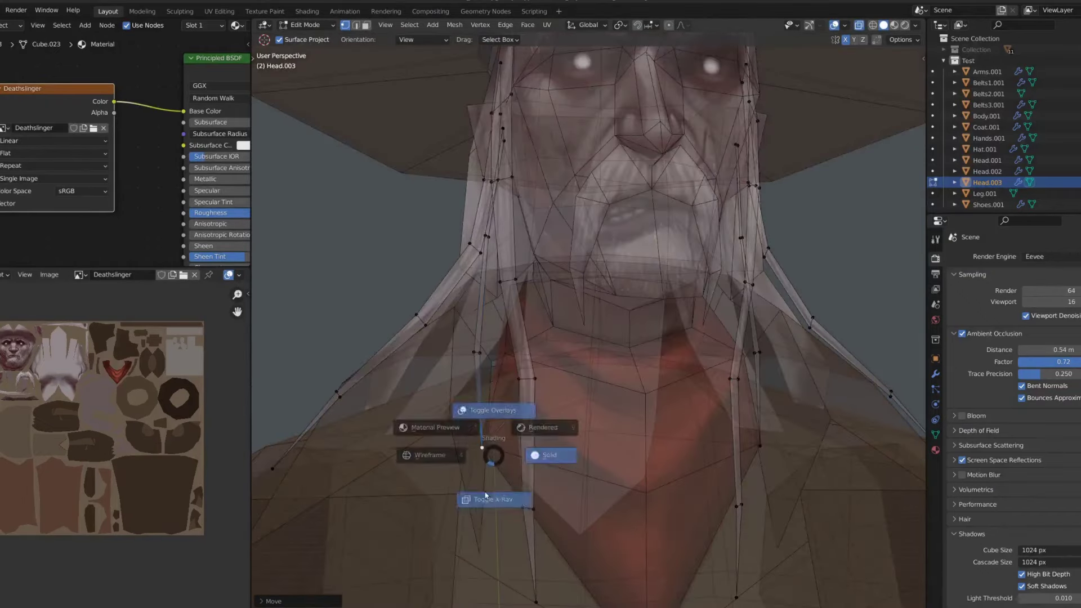
{"action": "scroll", "coordinate": [607, 196], "scroll_direction": "down", "scroll_amount": 1}
{"action": "scroll", "coordinate": [607, 196], "scroll_direction": "up", "scroll_amount": 4}
Sample a skin colour near the ear
{"action": "scroll", "coordinate": [607, 196], "scroll_direction": "up", "scroll_amount": 2}
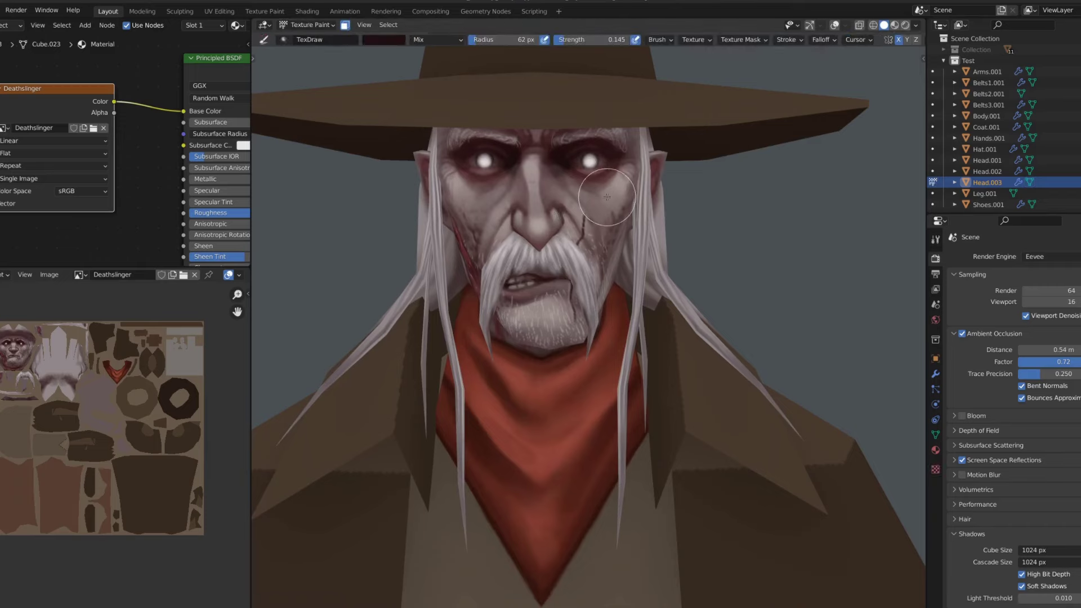
{"action": "middle_click_drag", "start_coordinate": [607, 196], "coordinate": [598, 96]}
{"action": "scroll", "coordinate": [599, 96], "scroll_direction": "down", "scroll_amount": 2}
{"action": "scroll", "coordinate": [568, 124], "scroll_direction": "up", "scroll_amount": 5}
{"action": "key", "text": "s"}
{"action": "scroll", "coordinate": [634, 117], "scroll_direction": "up", "scroll_amount": 4}
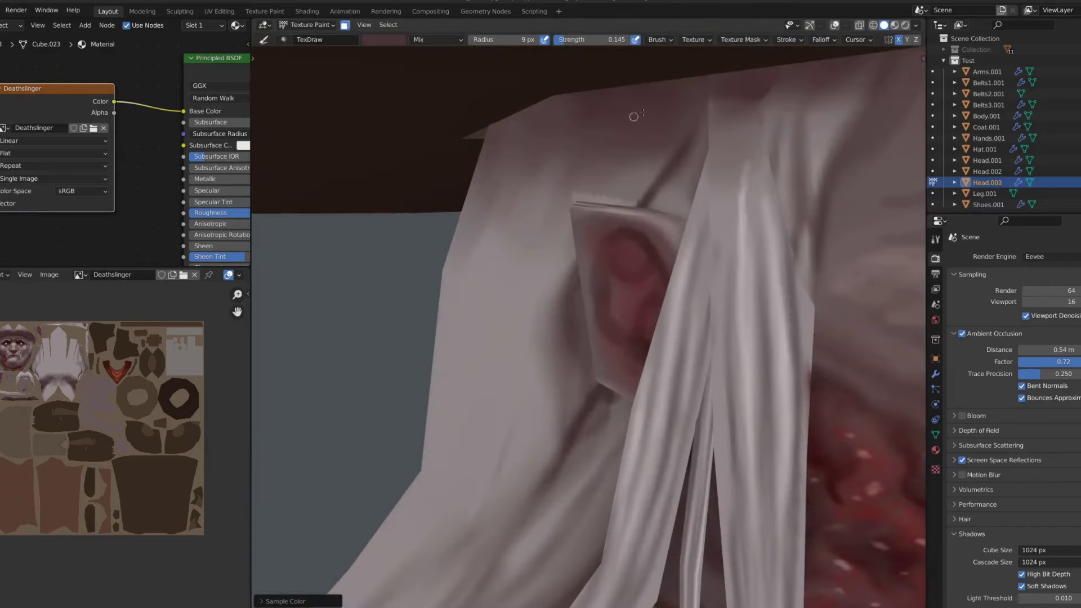
{"action": "scroll", "coordinate": [733, 109], "scroll_direction": "down", "scroll_amount": 5}
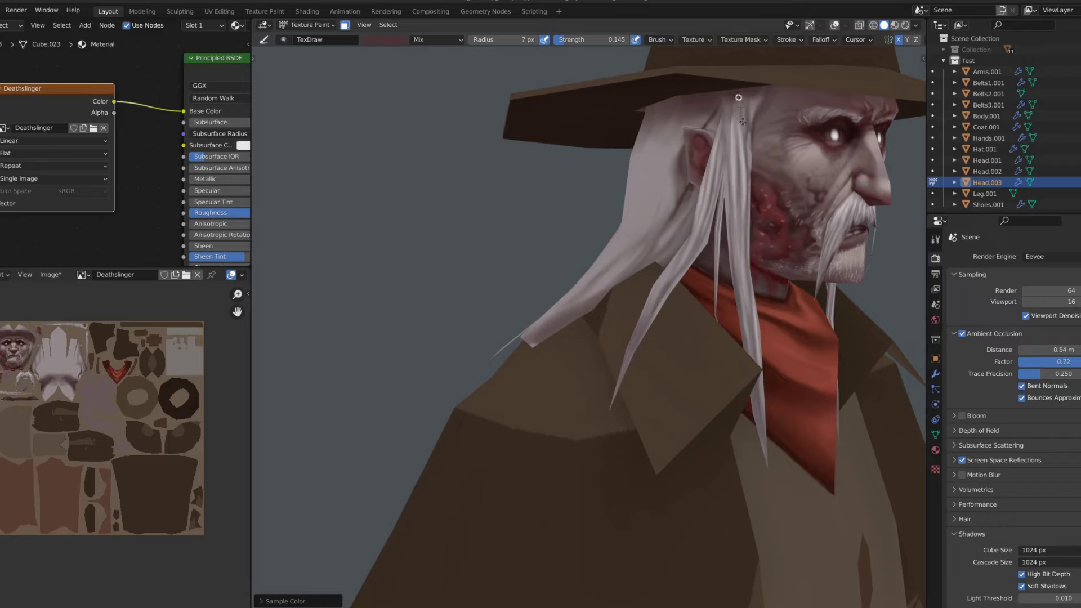
{"action": "scroll", "coordinate": [739, 97], "scroll_direction": "down", "scroll_amount": 2}
{"action": "scroll", "coordinate": [678, 107], "scroll_direction": "up", "scroll_amount": 4}
{"action": "scroll", "coordinate": [690, 169], "scroll_direction": "down", "scroll_amount": 4}
{"action": "scroll", "coordinate": [722, 201], "scroll_direction": "up", "scroll_amount": 2}
{"action": "mouse_move", "coordinate": [689, 169]}
{"action": "middle_mouse_down"}
{"action": "mouse_move", "coordinate": [723, 201]}
{"action": "mouse_move", "coordinate": [589, 199]}
{"action": "middle_mouse_up"}
{"action": "scroll", "coordinate": [589, 198], "scroll_direction": "up", "scroll_amount": 3}
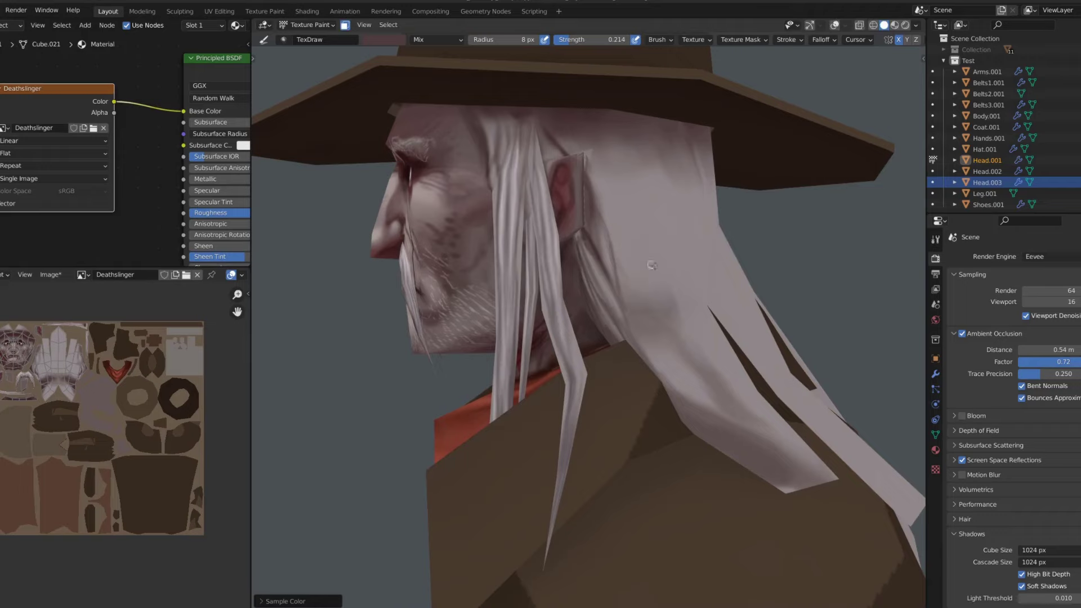
Frame the back hair strands and enlarge the brush to about 59 px
{"action": "mouse_move", "coordinate": [673, 364]}
{"action": "middle_mouse_down"}
{"action": "mouse_move", "coordinate": [564, 150]}
{"action": "mouse_move", "coordinate": [593, 197]}
{"action": "middle_mouse_up"}
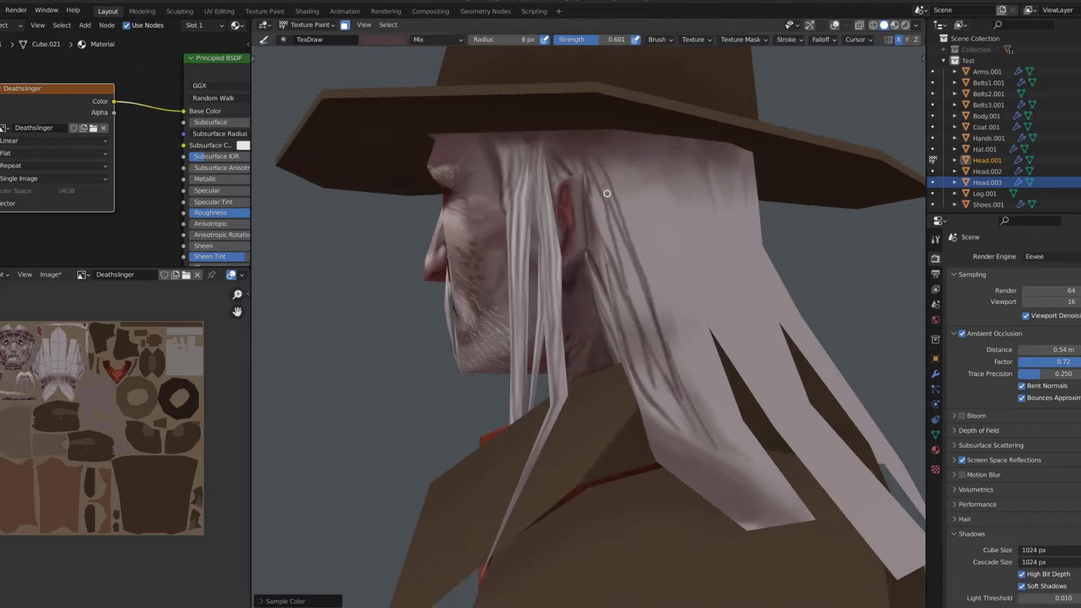
{"action": "middle_click_drag", "start_coordinate": [680, 372], "coordinate": [642, 341]}
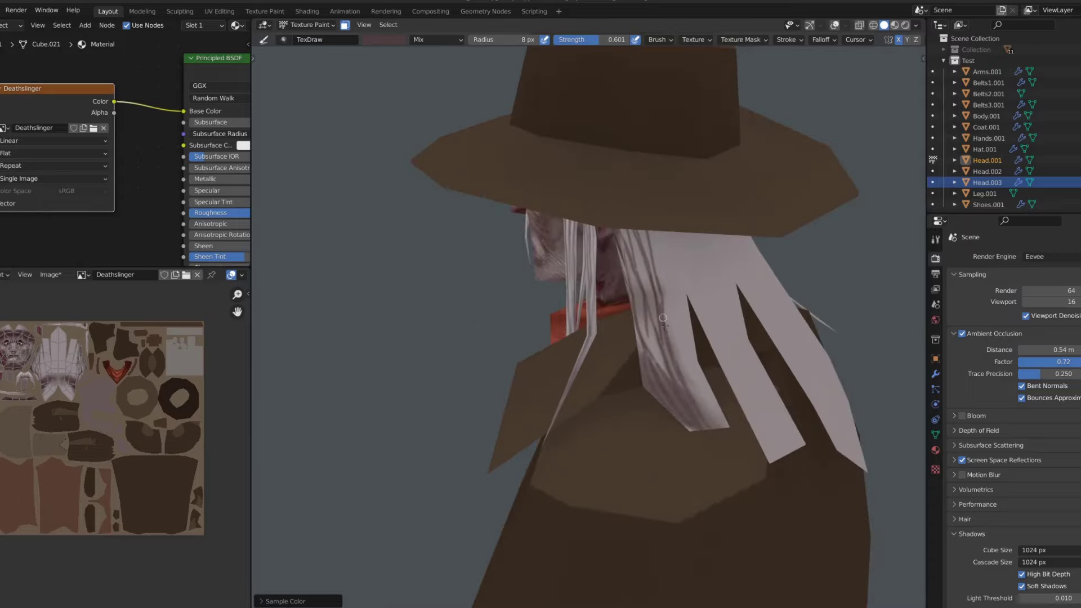
{"action": "middle_click_drag", "start_coordinate": [661, 240], "coordinate": [670, 302]}
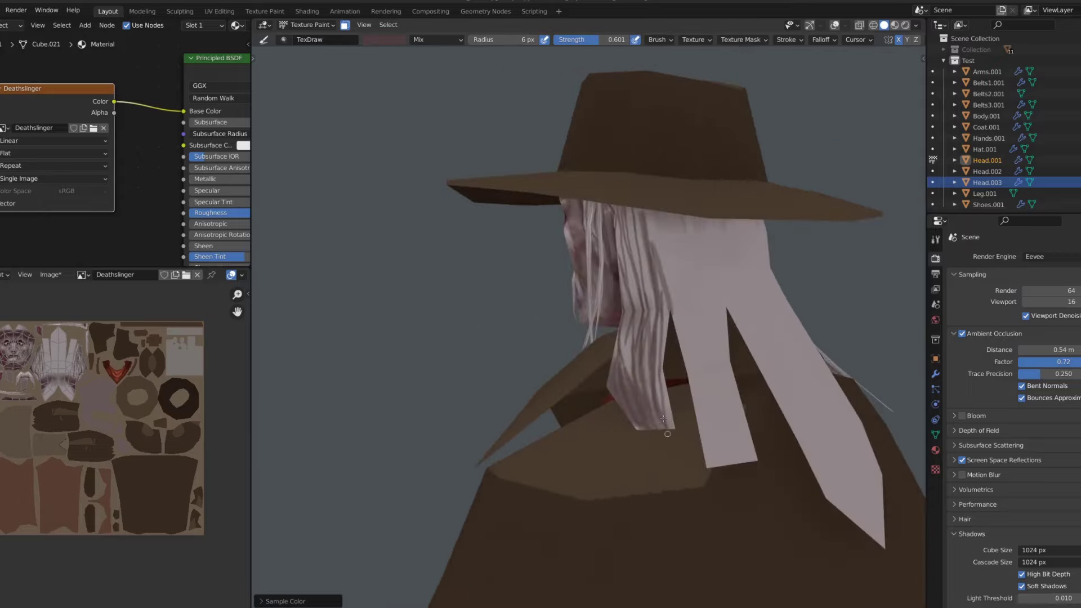
{"action": "middle_click_drag", "start_coordinate": [663, 418], "coordinate": [652, 445]}
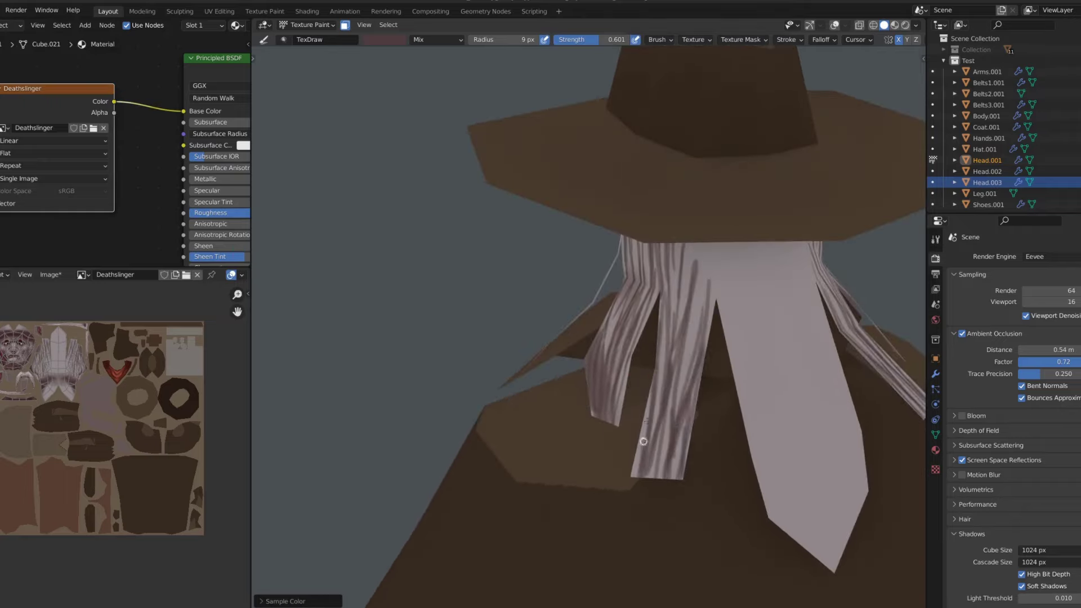
{"action": "middle_click_drag", "start_coordinate": [643, 442], "coordinate": [595, 248]}
{"action": "key", "text": "f"}
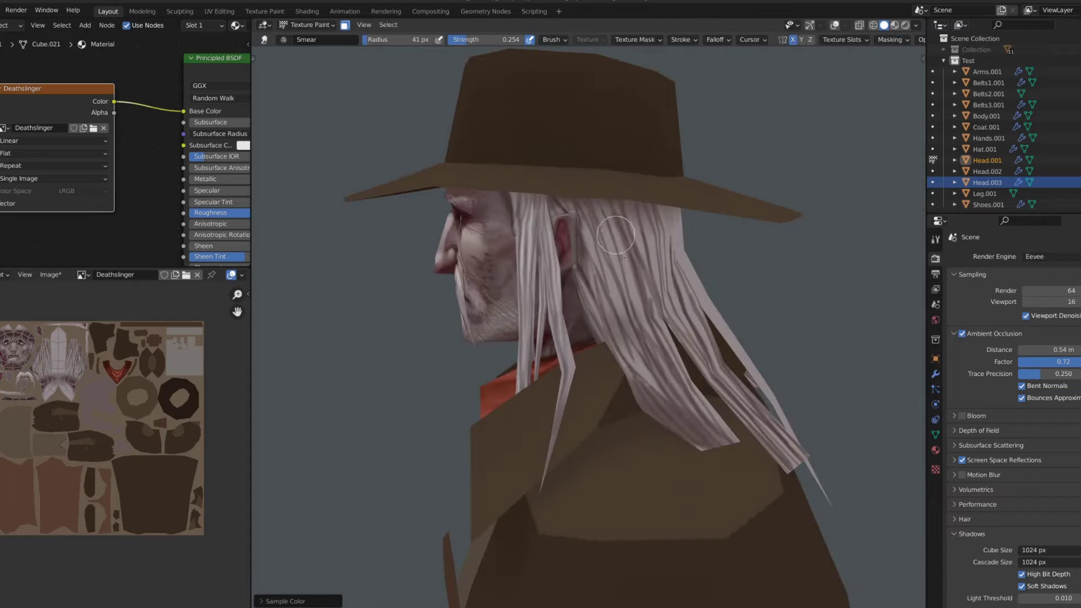
{"action": "mouse_move", "coordinate": [593, 276]}
{"action": "middle_mouse_down"}
{"action": "mouse_move", "coordinate": [715, 403]}
{"action": "mouse_move", "coordinate": [674, 240]}
{"action": "middle_mouse_up"}
{"action": "key", "text": "f"}
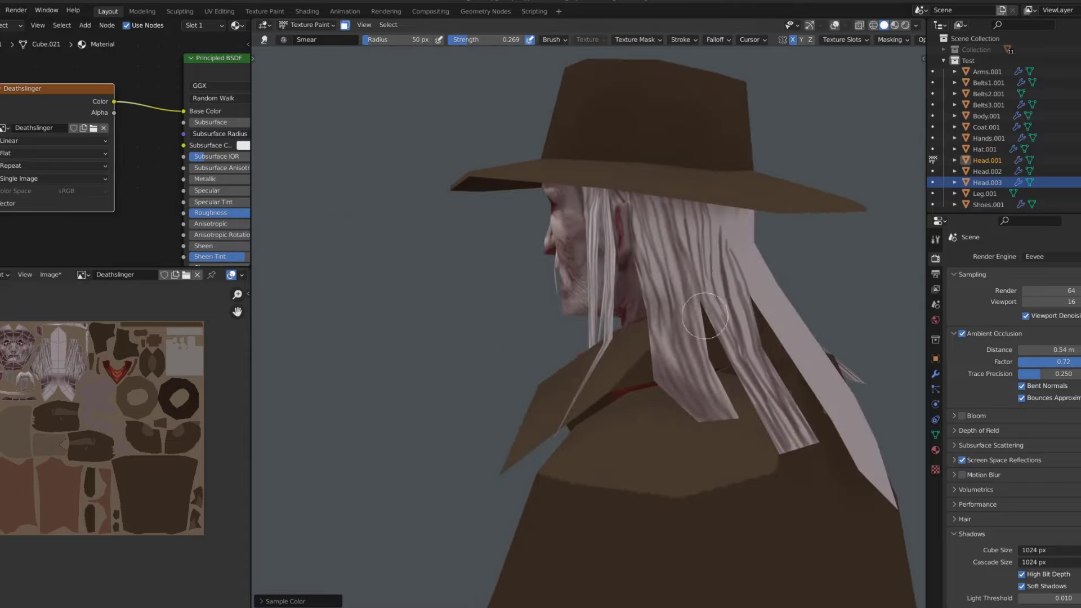
Smear streaks down the long white back hair strands and review the whole character
{"action": "mouse_move", "coordinate": [705, 316]}
{"action": "middle_mouse_down"}
{"action": "mouse_move", "coordinate": [647, 304]}
{"action": "mouse_move", "coordinate": [704, 281]}
{"action": "middle_mouse_up"}
{"action": "scroll", "coordinate": [704, 276], "scroll_direction": "up", "scroll_amount": 3}
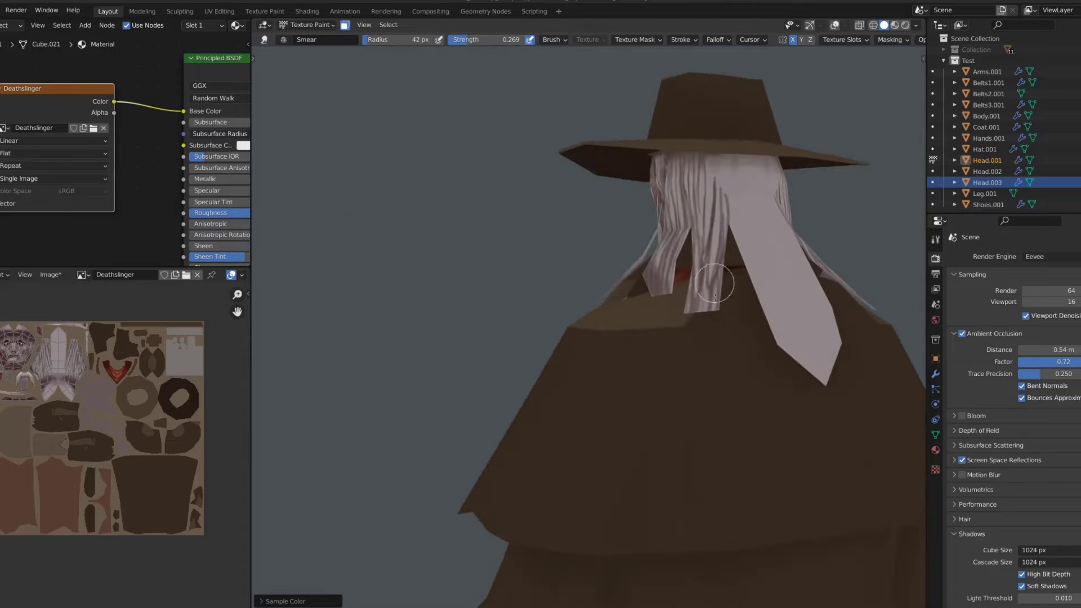
{"action": "mouse_move", "coordinate": [719, 188]}
{"action": "middle_mouse_down"}
{"action": "mouse_move", "coordinate": [682, 159]}
{"action": "mouse_move", "coordinate": [660, 196]}
{"action": "middle_mouse_up"}
{"action": "scroll", "coordinate": [638, 151], "scroll_direction": "up", "scroll_amount": 4}
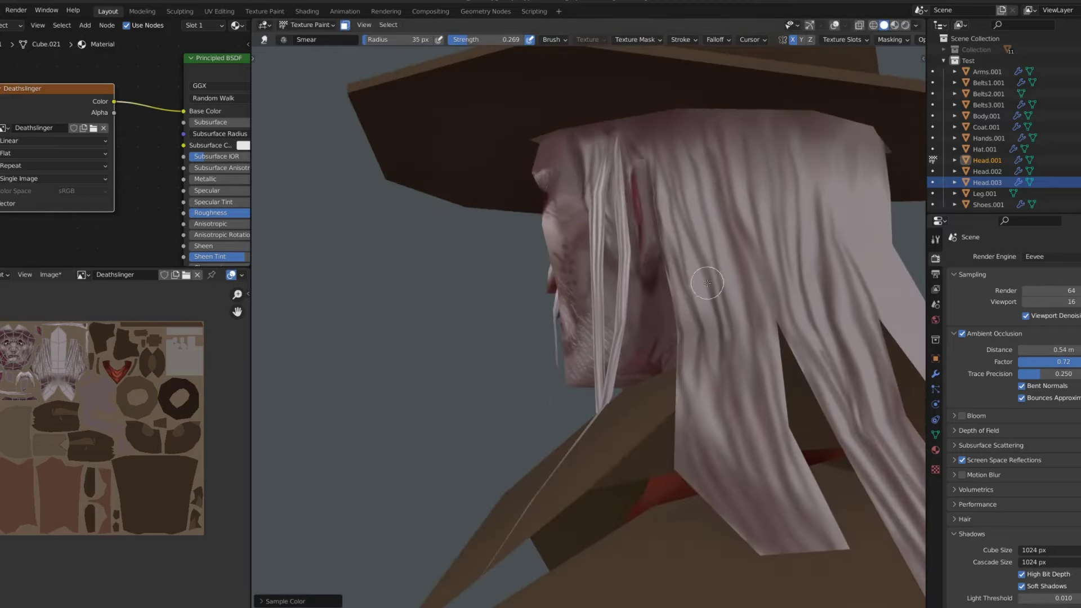
{"action": "middle_click_drag", "start_coordinate": [707, 283], "coordinate": [677, 317]}
{"action": "middle_click_drag", "start_coordinate": [647, 194], "coordinate": [786, 288]}
{"action": "scroll", "coordinate": [787, 287], "scroll_direction": "down", "scroll_amount": 2}
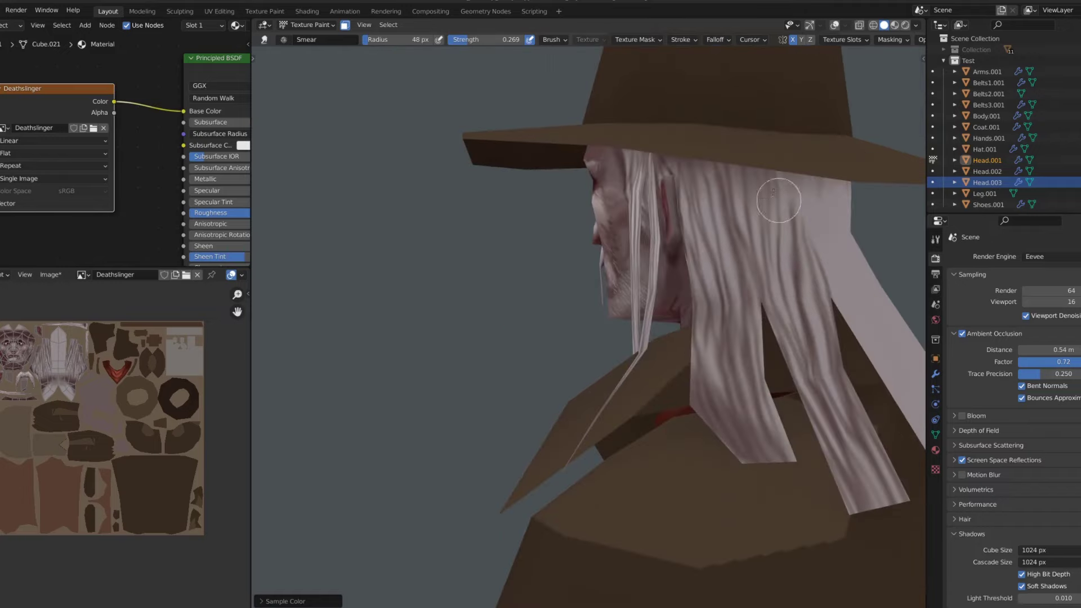
{"action": "middle_click_drag", "start_coordinate": [773, 193], "coordinate": [632, 272]}
{"action": "scroll", "coordinate": [632, 272], "scroll_direction": "up", "scroll_amount": 3}
{"action": "scroll", "coordinate": [611, 212], "scroll_direction": "up", "scroll_amount": 3}
{"action": "mouse_move", "coordinate": [610, 212]}
{"action": "middle_mouse_down"}
{"action": "mouse_move", "coordinate": [632, 143]}
{"action": "mouse_move", "coordinate": [649, 178]}
{"action": "mouse_move", "coordinate": [716, 164]}
{"action": "middle_mouse_up"}
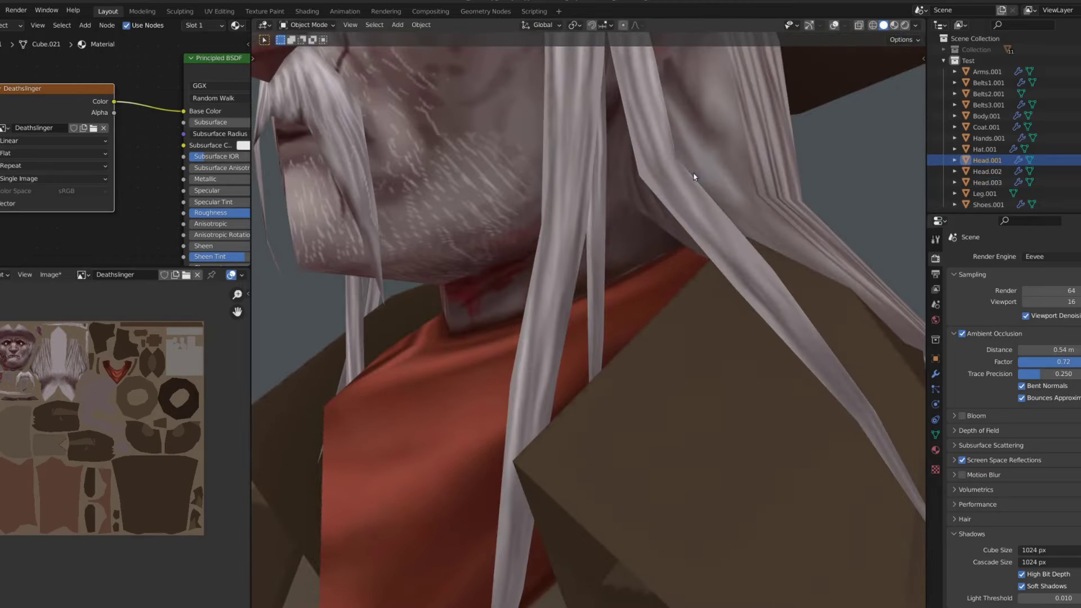
Adjust brush strength and paint dark shading and a red wound line under the chin
{"action": "middle_click_drag", "start_coordinate": [716, 164], "coordinate": [510, 256]}
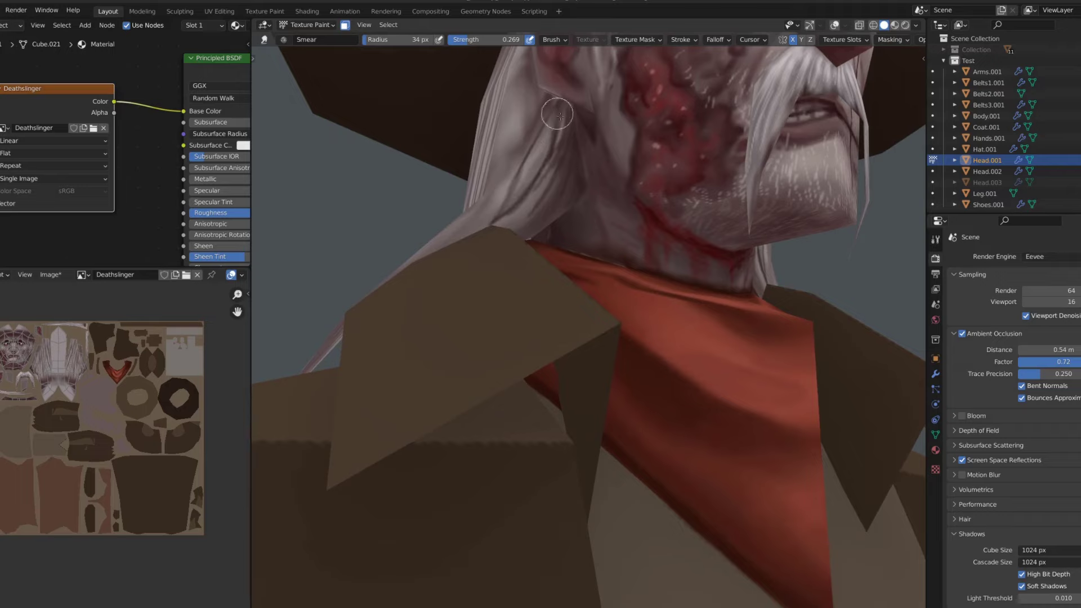
{"action": "key", "text": "shift+f"}
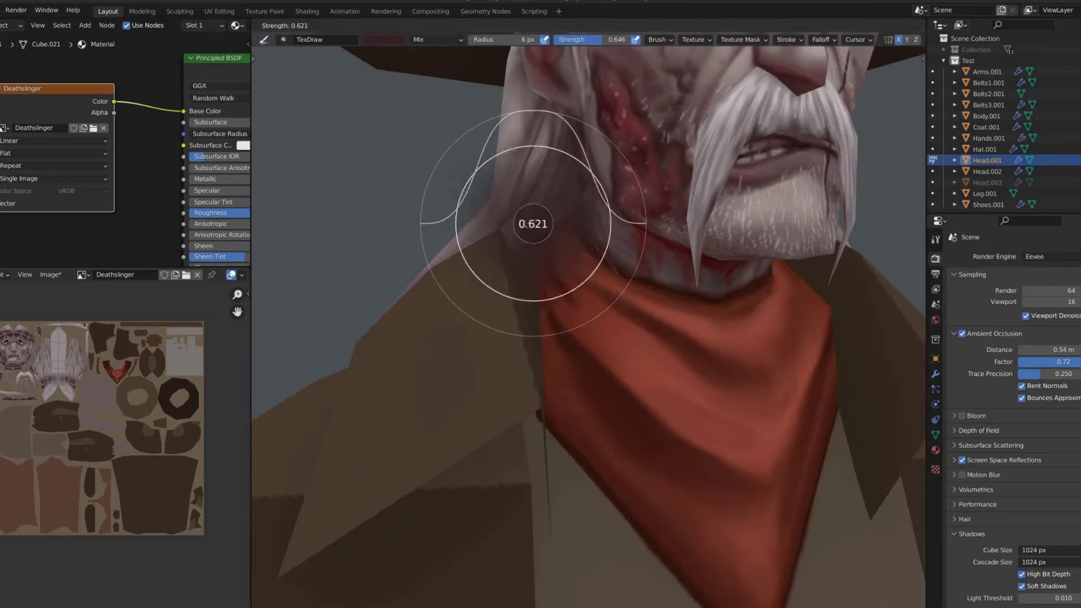
{"action": "middle_click_drag", "start_coordinate": [563, 192], "coordinate": [478, 239]}
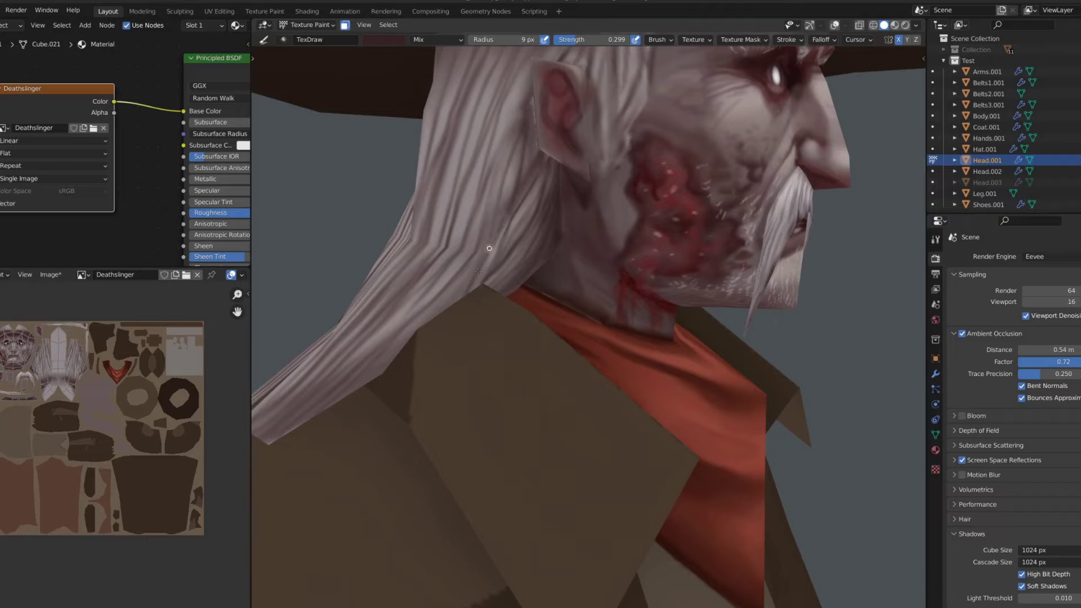
{"action": "middle_click_drag", "start_coordinate": [478, 270], "coordinate": [507, 225]}
{"action": "scroll", "coordinate": [490, 253], "scroll_direction": "down", "scroll_amount": 5}
{"action": "scroll", "coordinate": [524, 193], "scroll_direction": "up", "scroll_amount": 6}
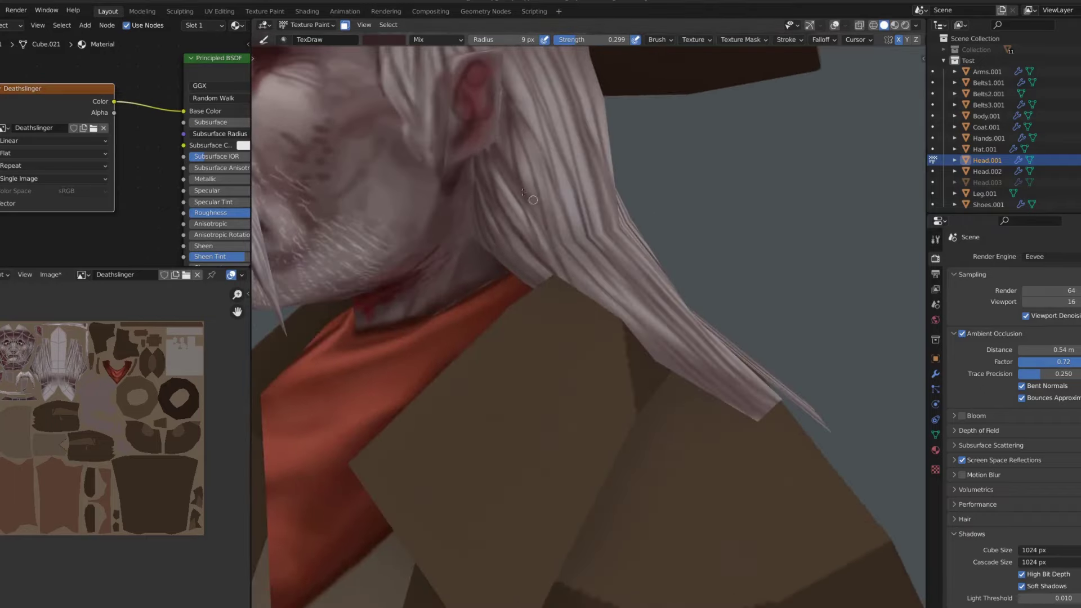
Orbit around the head and hair, then unhide the long hair mesh
{"action": "middle_click_drag", "start_coordinate": [657, 350], "coordinate": [513, 217]}
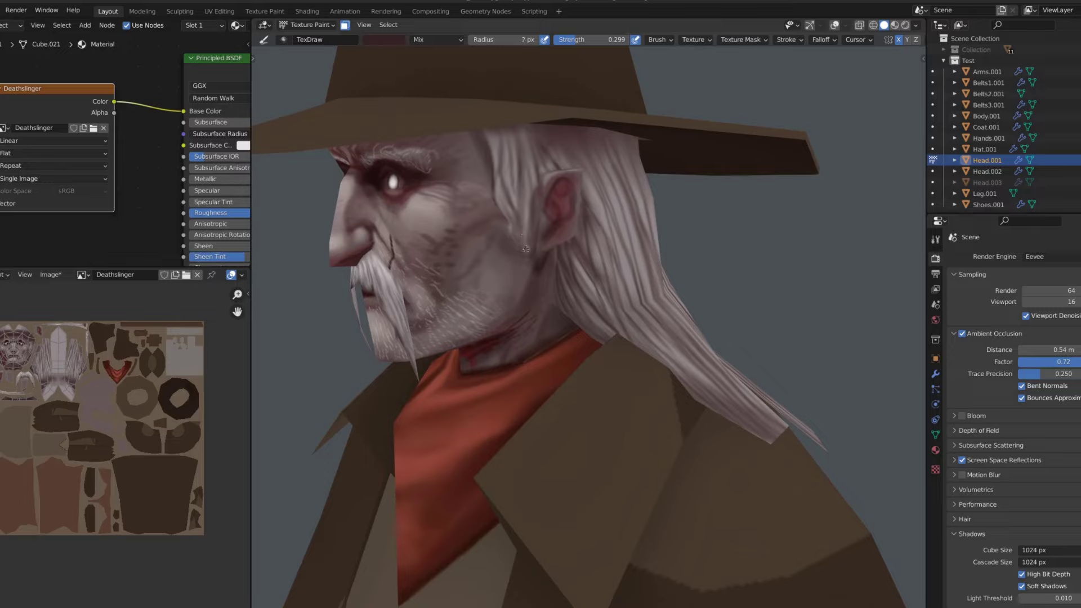
{"action": "middle_click_drag", "start_coordinate": [558, 131], "coordinate": [569, 167]}
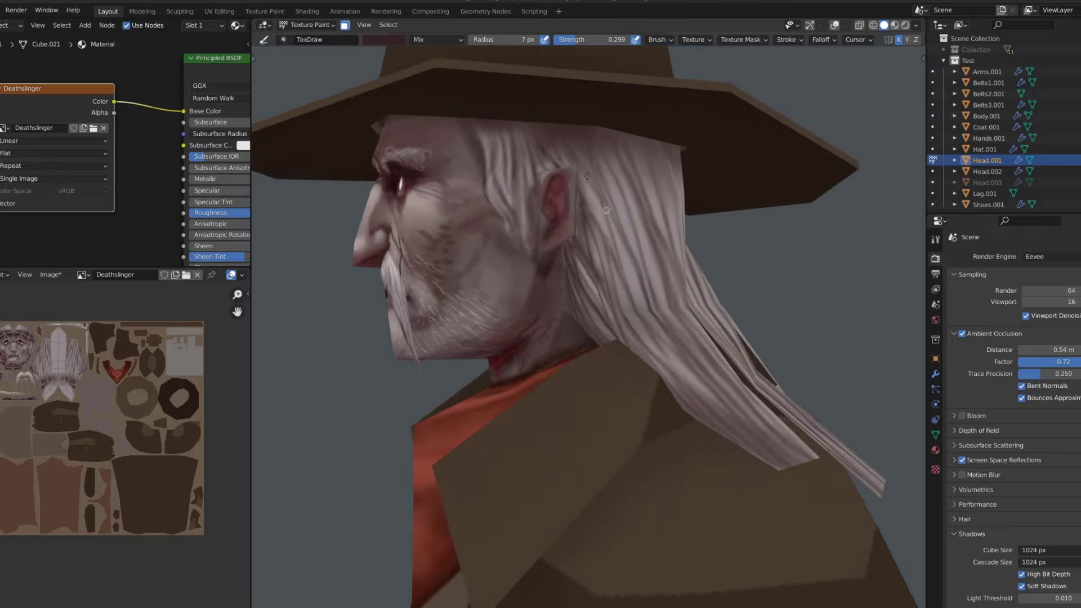
{"action": "scroll", "coordinate": [606, 209], "scroll_direction": "down", "scroll_amount": 5}
{"action": "middle_click_drag", "start_coordinate": [605, 209], "coordinate": [599, 147]}
{"action": "scroll", "coordinate": [599, 147], "scroll_direction": "up", "scroll_amount": 5}
{"action": "mouse_move", "coordinate": [559, 358]}
{"action": "middle_mouse_down"}
{"action": "mouse_move", "coordinate": [596, 119]}
{"action": "mouse_move", "coordinate": [621, 98]}
{"action": "middle_mouse_up"}
{"action": "middle_click_drag", "start_coordinate": [618, 252], "coordinate": [616, 276]}
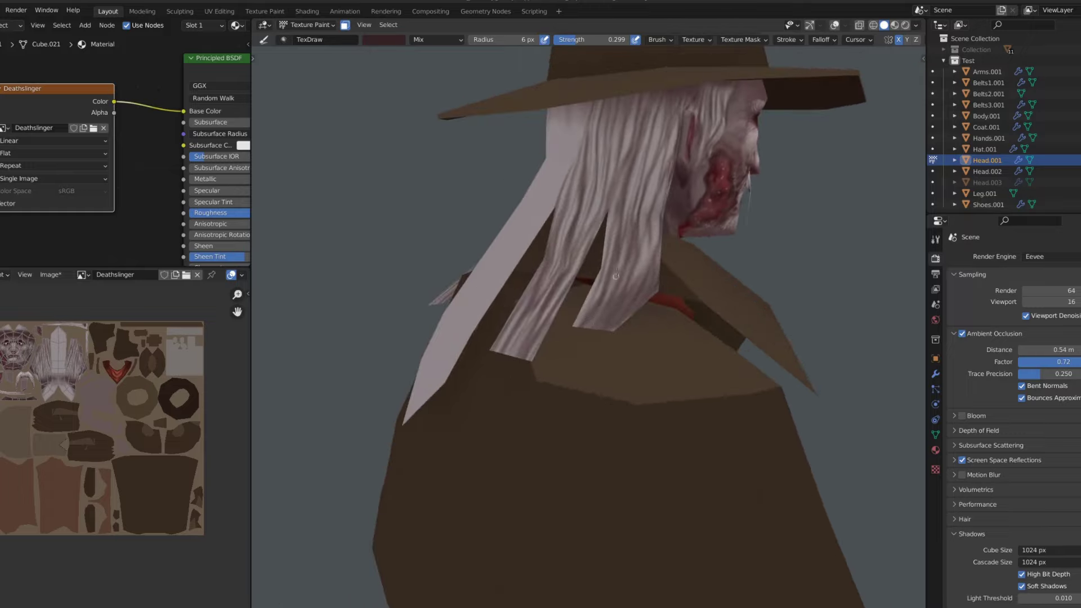
{"action": "mouse_move", "coordinate": [648, 214]}
{"action": "middle_mouse_down"}
{"action": "mouse_move", "coordinate": [558, 196]}
{"action": "mouse_move", "coordinate": [591, 211]}
{"action": "middle_mouse_up"}
{"action": "scroll", "coordinate": [557, 196], "scroll_direction": "up", "scroll_amount": 2}
{"action": "key", "text": "alt+h"}
Sample a face colour and touch up the wounded cheek with a 6 px brush
{"action": "scroll", "coordinate": [590, 211], "scroll_direction": "up", "scroll_amount": 3}
{"action": "key", "text": "s"}
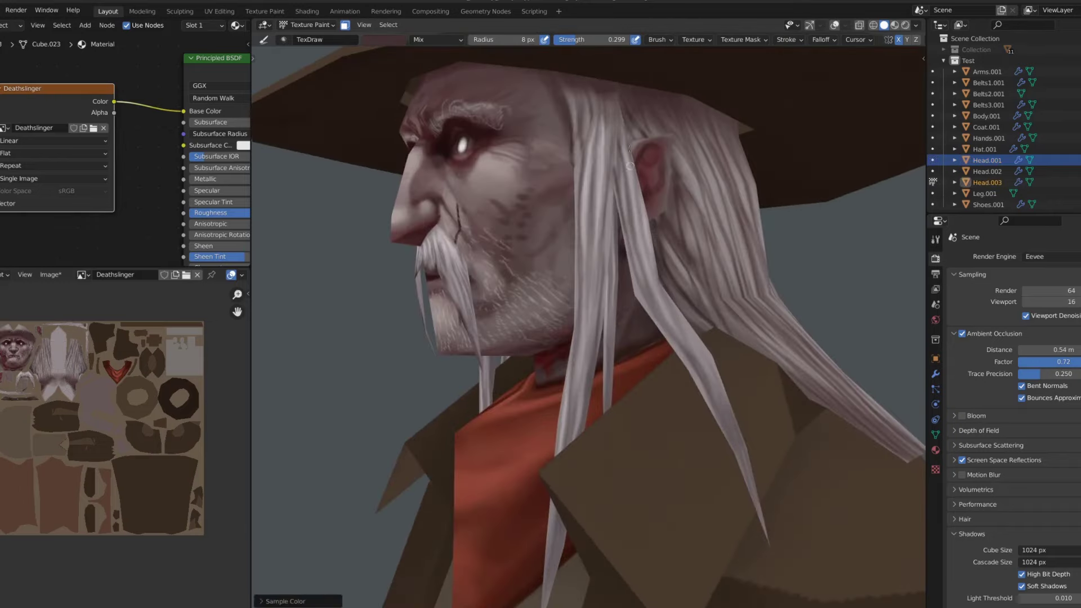
{"action": "key", "text": "bracketleft"}
{"action": "key", "text": "bracketleft"}
{"action": "mouse_move", "coordinate": [629, 166]}
{"action": "middle_mouse_down"}
{"action": "mouse_move", "coordinate": [642, 285]}
{"action": "mouse_move", "coordinate": [613, 147]}
{"action": "middle_mouse_up"}
{"action": "key", "text": "bracketright"}
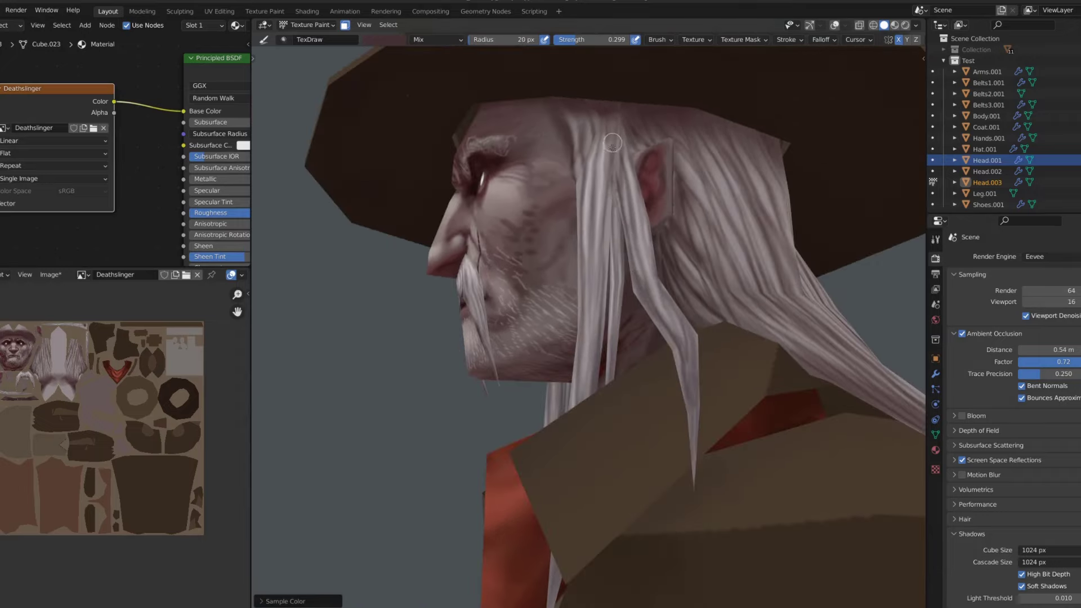
{"action": "scroll", "coordinate": [645, 198], "scroll_direction": "down", "scroll_amount": 5}
{"action": "middle_click_drag", "start_coordinate": [645, 197], "coordinate": [572, 379]}
{"action": "scroll", "coordinate": [572, 379], "scroll_direction": "up", "scroll_amount": 6}
{"action": "key", "text": "bracketleft"}
{"action": "key", "text": "bracketleft"}
{"action": "key", "text": "bracketleft"}
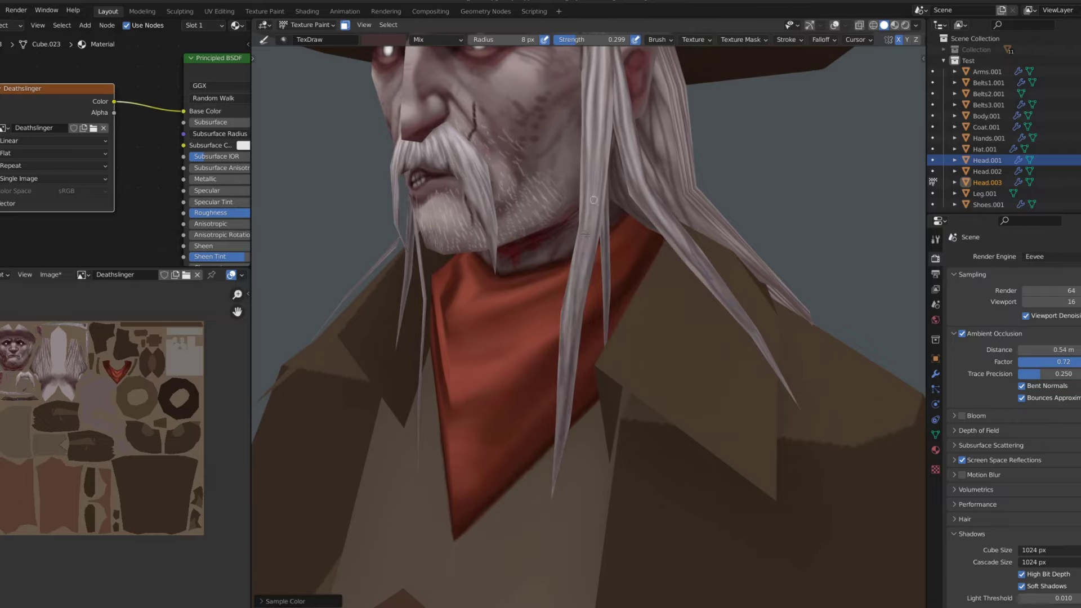
{"action": "scroll", "coordinate": [586, 233], "scroll_direction": "down", "scroll_amount": 3}
{"action": "middle_click_drag", "start_coordinate": [606, 160], "coordinate": [445, 197]}
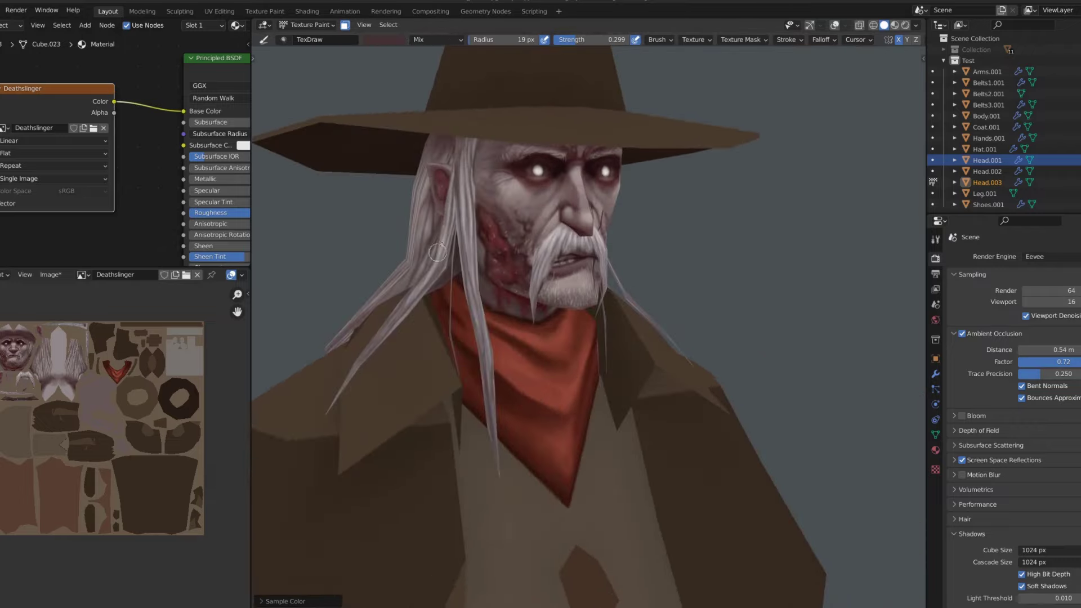
{"action": "mouse_move", "coordinate": [438, 253]}
{"action": "middle_mouse_down"}
{"action": "mouse_move", "coordinate": [467, 186]}
{"action": "mouse_move", "coordinate": [563, 140]}
{"action": "mouse_move", "coordinate": [614, 90]}
{"action": "middle_mouse_up"}
Isolate the front hair strands in local view, smear their tops, then restore the full character
{"action": "key", "text": "slash"}
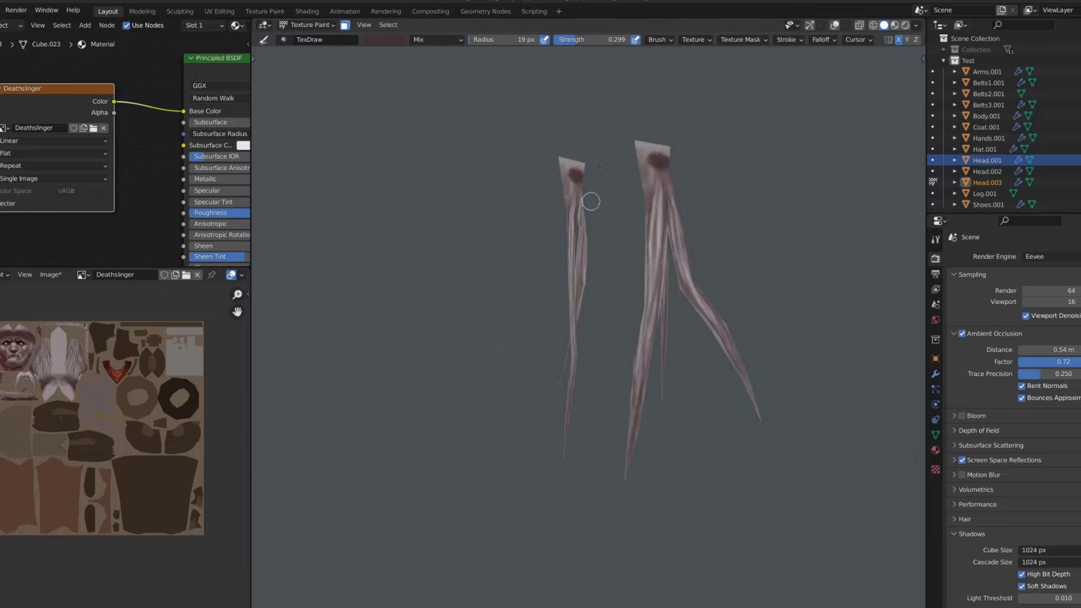
{"action": "key", "text": "shift+space"}
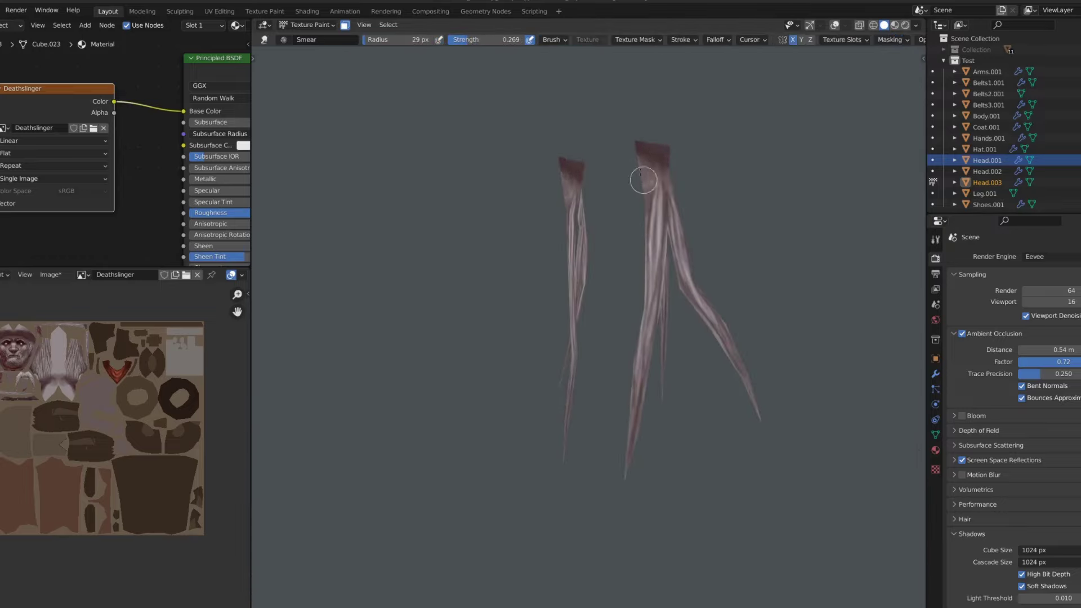
{"action": "key", "text": "slash"}
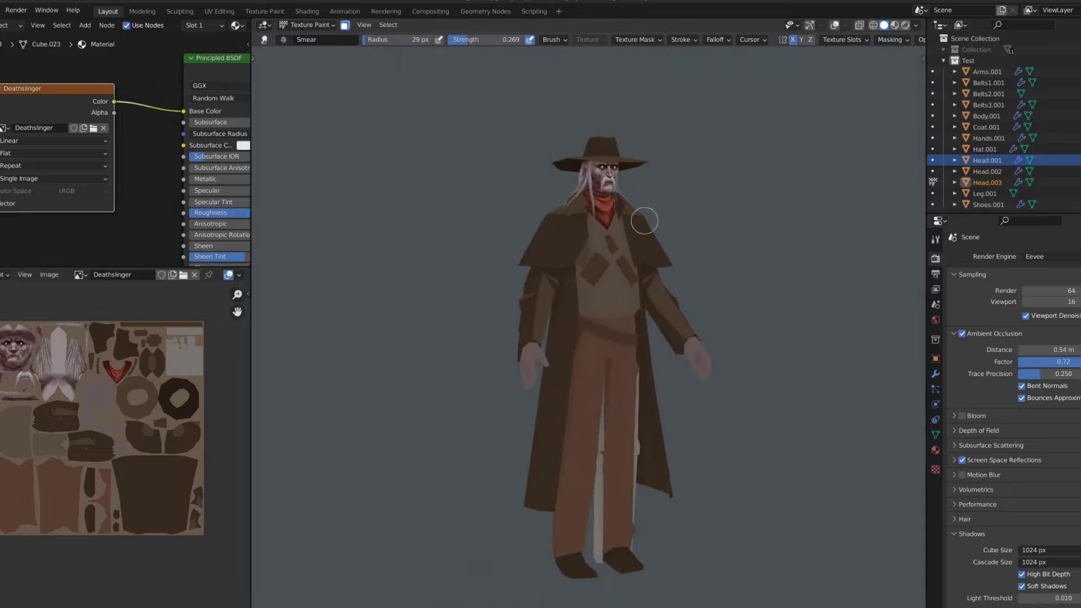
{"action": "scroll", "coordinate": [644, 221], "scroll_direction": "up", "scroll_amount": 3}
{"action": "scroll", "coordinate": [734, 188], "scroll_direction": "down", "scroll_amount": 3}
Frame the head and hat and briefly inspect the hat's mesh edges
{"action": "key", "text": "alt+q"}
{"action": "scroll", "coordinate": [575, 142], "scroll_direction": "up", "scroll_amount": 4}
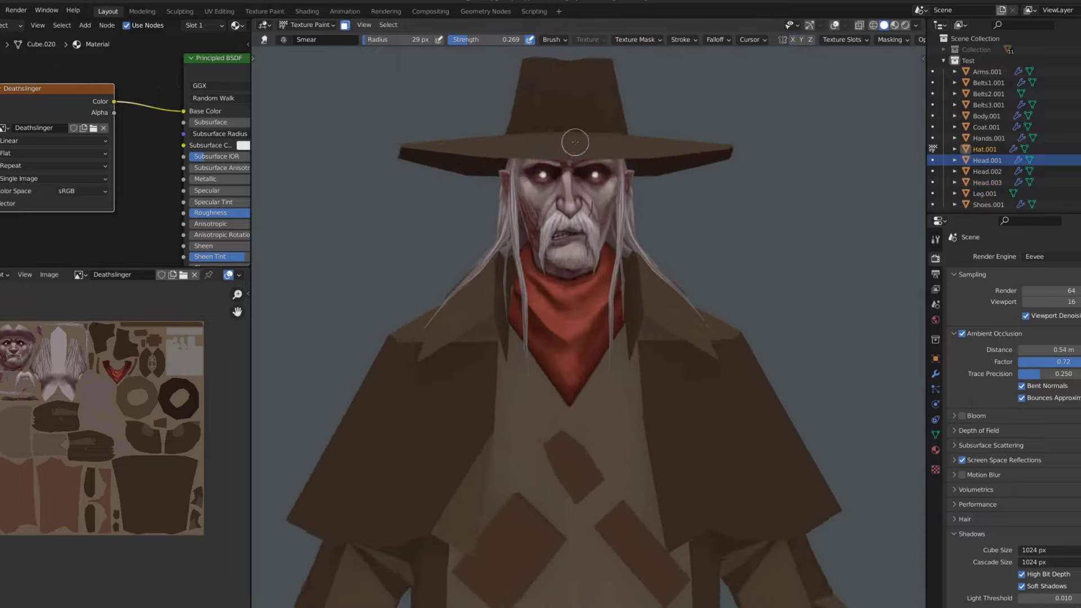
{"action": "key", "text": "shift+alt+z"}
{"action": "scroll", "coordinate": [634, 176], "scroll_direction": "up", "scroll_amount": 2}
{"action": "scroll", "coordinate": [634, 176], "scroll_direction": "up", "scroll_amount": 2}
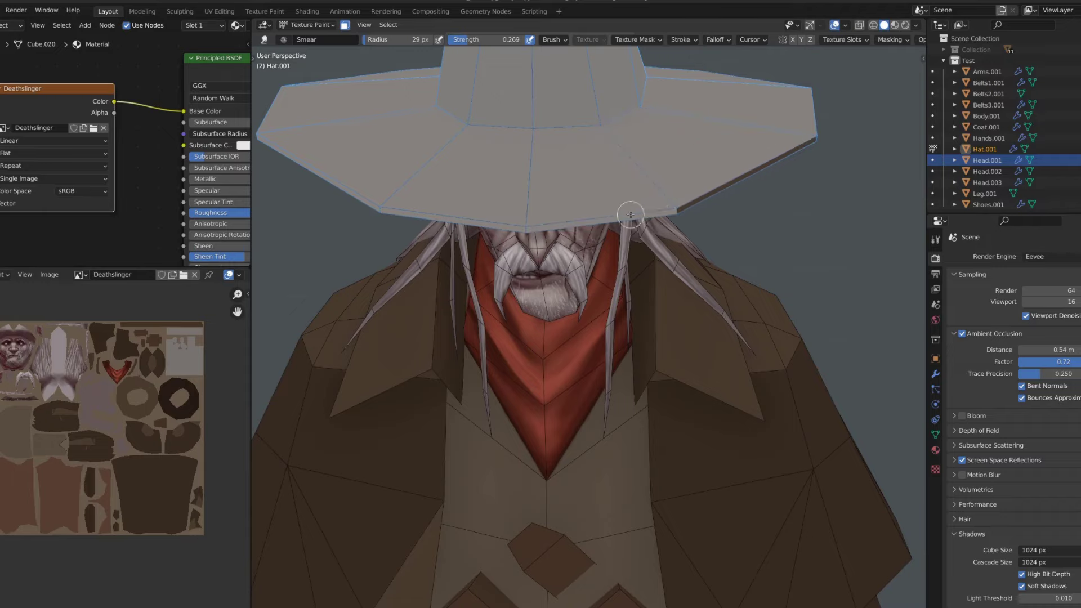
{"action": "mouse_move", "coordinate": [631, 215]}
{"action": "middle_mouse_down"}
{"action": "mouse_move", "coordinate": [592, 279]}
{"action": "mouse_move", "coordinate": [701, 253]}
{"action": "mouse_move", "coordinate": [580, 254]}
{"action": "mouse_move", "coordinate": [562, 226]}
{"action": "middle_mouse_up"}
{"action": "key", "text": "shift+alt+z"}
Sample the hat's brown, set brush strength 0.596, and enable X-axis symmetry
{"action": "key", "text": "s"}
{"action": "key", "text": "f"}
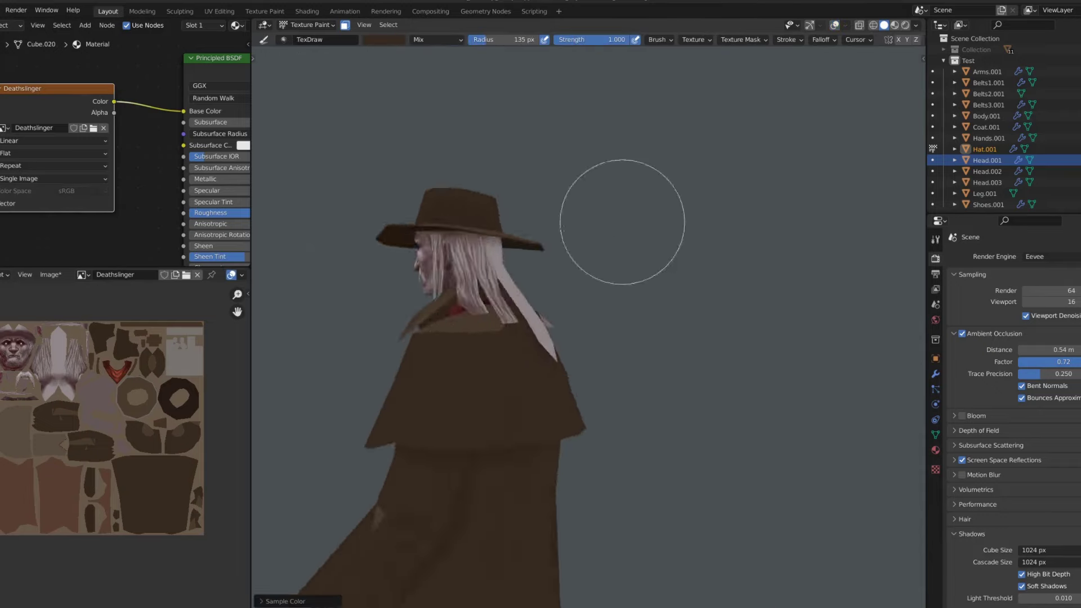
{"action": "key", "text": "KP_1"}
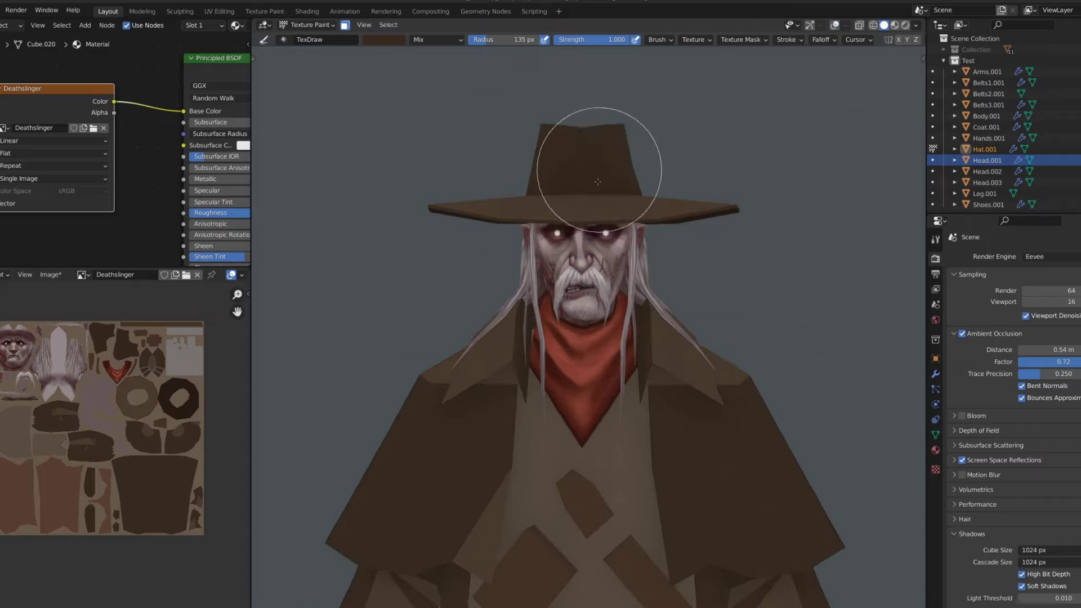
{"action": "key", "text": "shift+f"}
{"action": "left_click", "coordinate": [586, 129]}
{"action": "mouse_move", "coordinate": [586, 121]}
{"action": "middle_mouse_down"}
{"action": "mouse_move", "coordinate": [524, 186]}
{"action": "mouse_move", "coordinate": [572, 220]}
{"action": "mouse_move", "coordinate": [574, 242]}
{"action": "middle_mouse_up"}
{"action": "left_click", "coordinate": [382, 39]}
{"action": "key", "text": "s"}
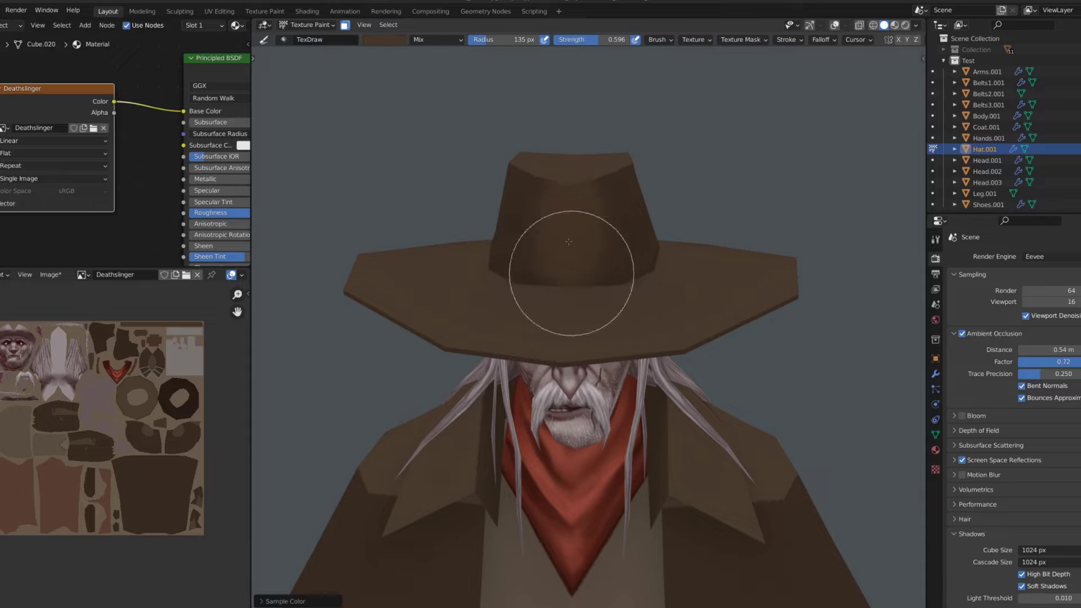
{"action": "left_click", "coordinate": [898, 39]}
Resample a brown from the hat and enlarge the brush to 139 px
{"action": "key", "text": "f"}
{"action": "left_click", "coordinate": [598, 201]}
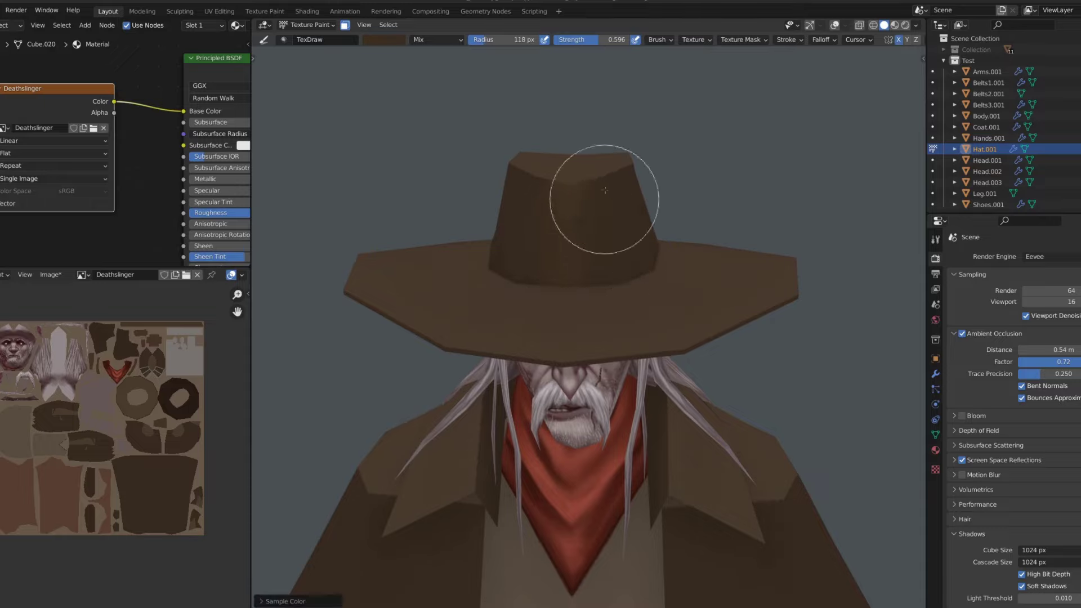
{"action": "mouse_move", "coordinate": [599, 200]}
{"action": "middle_mouse_down"}
{"action": "mouse_move", "coordinate": [495, 313]}
{"action": "mouse_move", "coordinate": [571, 174]}
{"action": "middle_mouse_up"}
{"action": "scroll", "coordinate": [570, 174], "scroll_direction": "down", "scroll_amount": 2}
{"action": "scroll", "coordinate": [570, 174], "scroll_direction": "up", "scroll_amount": 2}
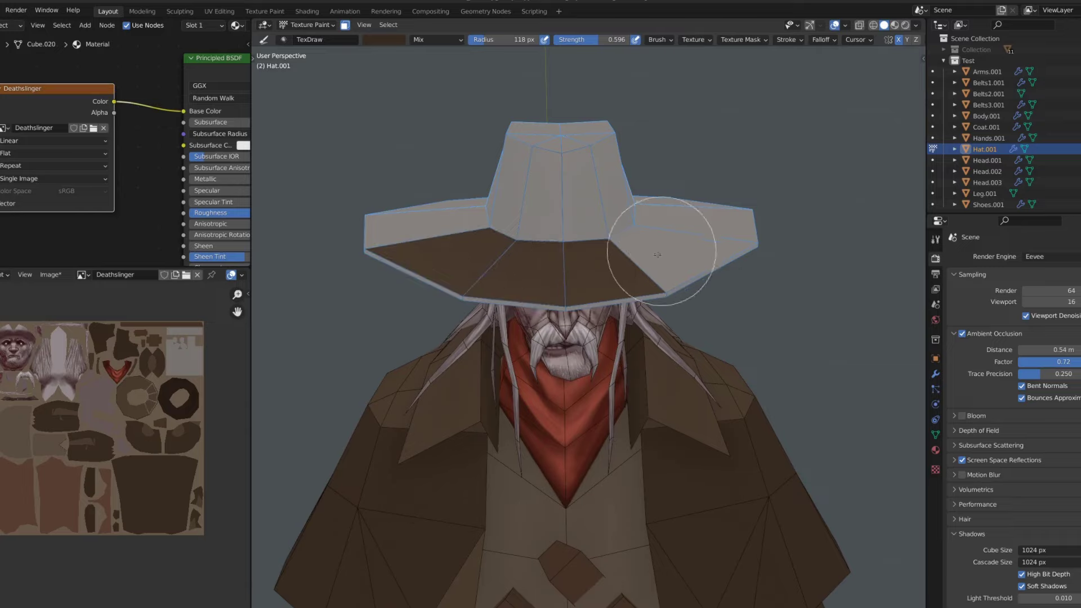
{"action": "key", "text": "s"}
{"action": "left_click", "coordinate": [382, 39]}
{"action": "key", "text": "f"}
{"action": "left_click", "coordinate": [560, 249]}
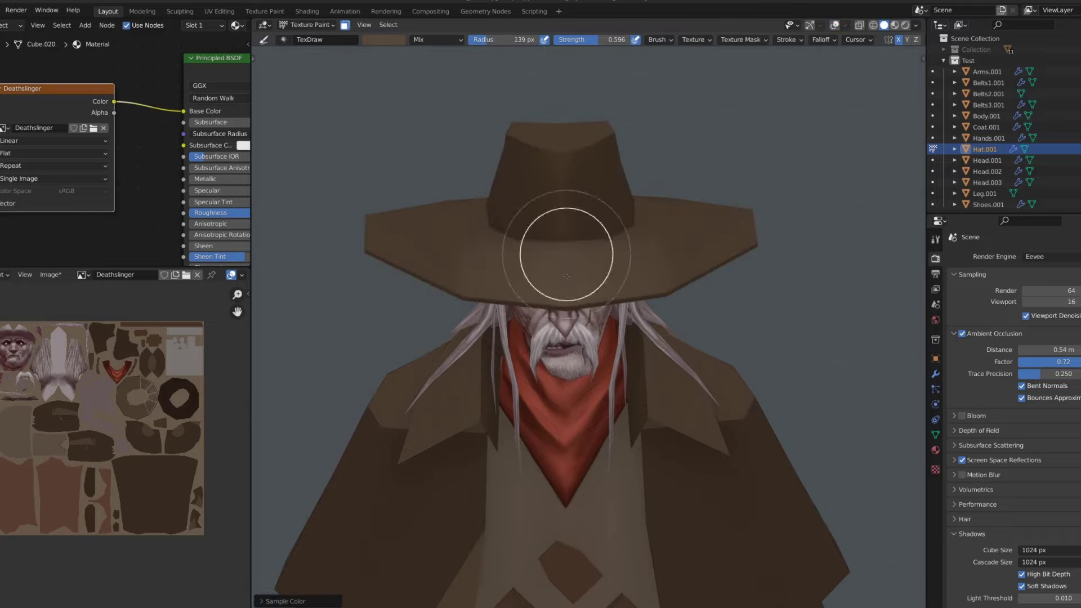
{"action": "left_click", "coordinate": [383, 39]}
Paint brown across the hat's top faces and make the model opaque again
{"action": "scroll", "coordinate": [599, 271], "scroll_direction": "down", "scroll_amount": 3}
{"action": "middle_click_drag", "start_coordinate": [611, 73], "coordinate": [598, 229]}
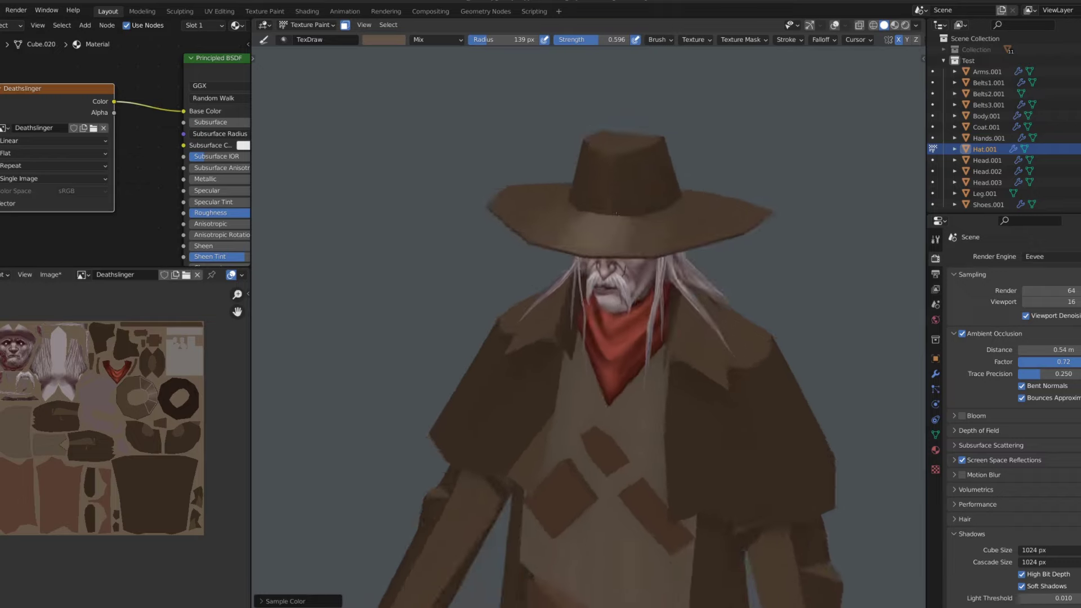
{"action": "scroll", "coordinate": [599, 229], "scroll_direction": "up", "scroll_amount": 4}
{"action": "left_click", "coordinate": [612, 195]}
{"action": "left_click_drag", "start_coordinate": [612, 195], "coordinate": [664, 177]}
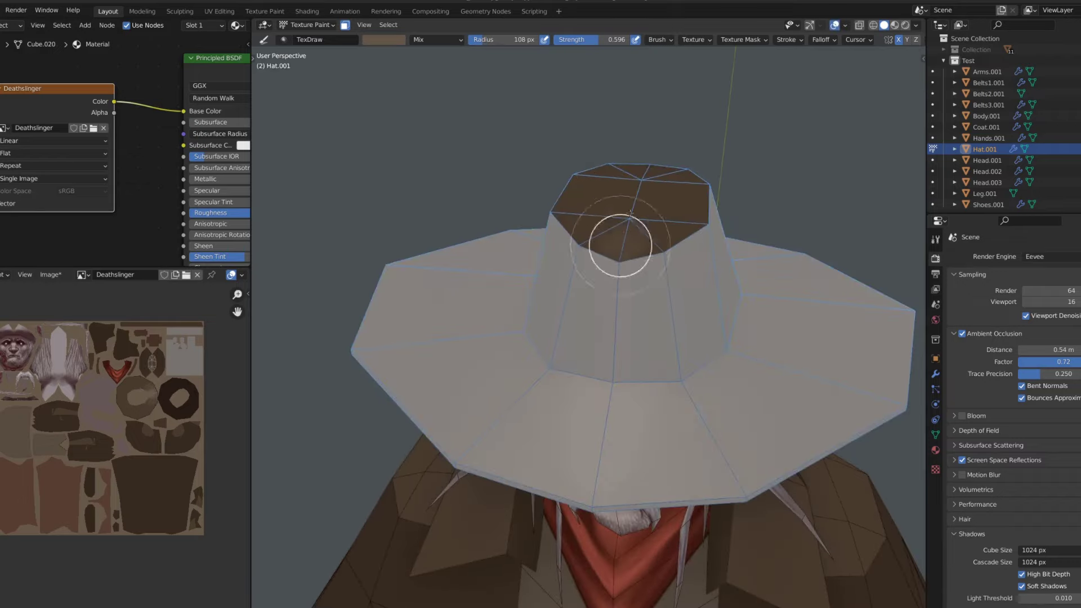
{"action": "key", "text": "z"}
{"action": "left_click", "coordinate": [650, 247]}
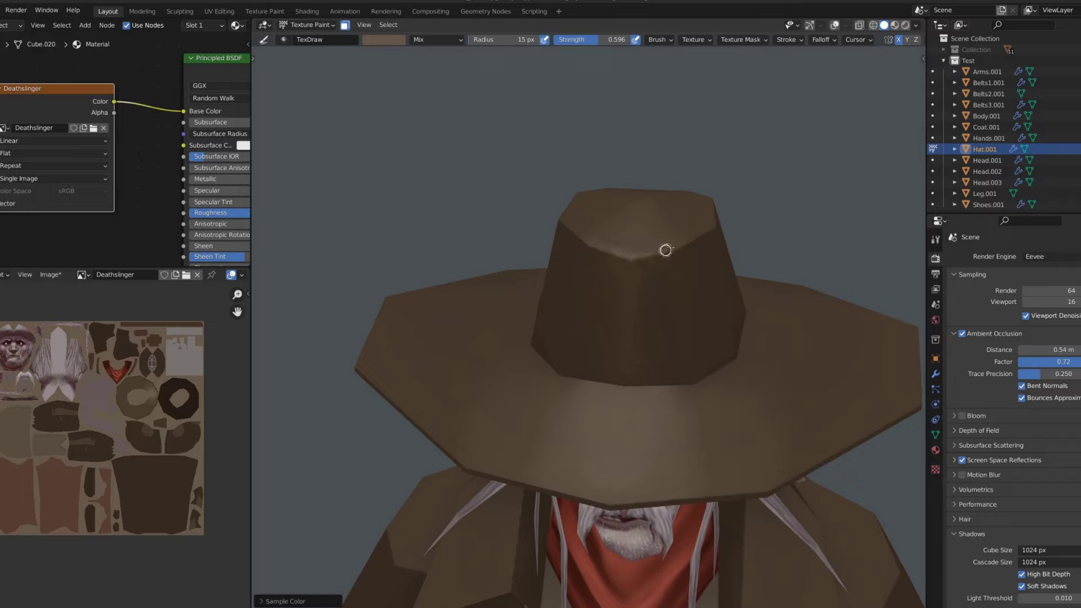
{"action": "mouse_move", "coordinate": [666, 250]}
{"action": "middle_mouse_down"}
{"action": "mouse_move", "coordinate": [668, 258]}
{"action": "mouse_move", "coordinate": [625, 234]}
{"action": "middle_mouse_up"}
{"action": "scroll", "coordinate": [544, 260], "scroll_direction": "up", "scroll_amount": 2}
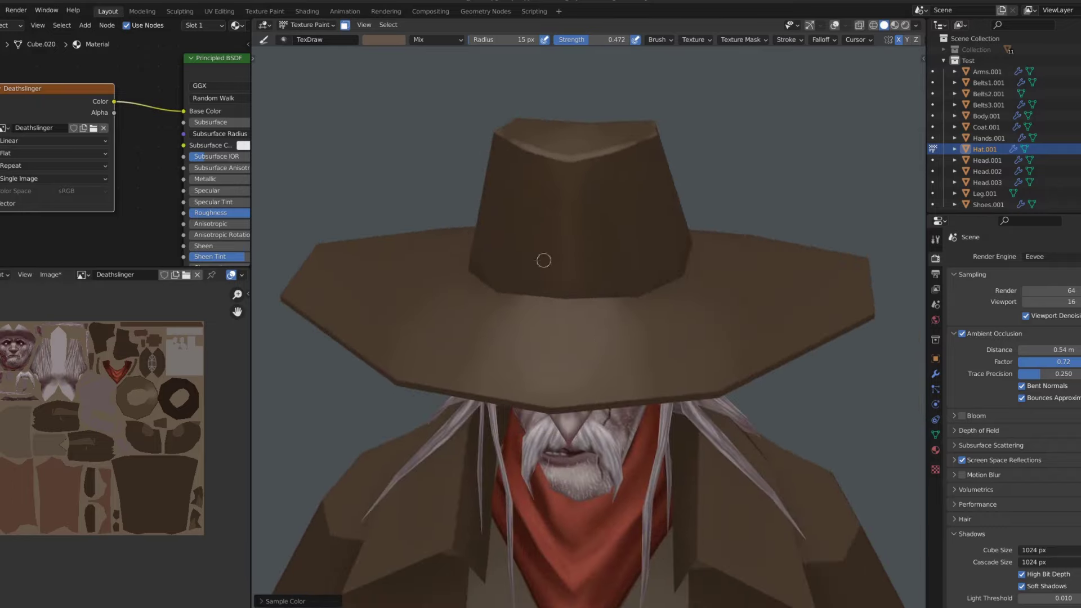
Add lighter tan highlights to the hat with a larger, lower-strength brush
{"action": "key", "text": "s"}
{"action": "scroll", "coordinate": [579, 402], "scroll_direction": "up", "scroll_amount": 1}
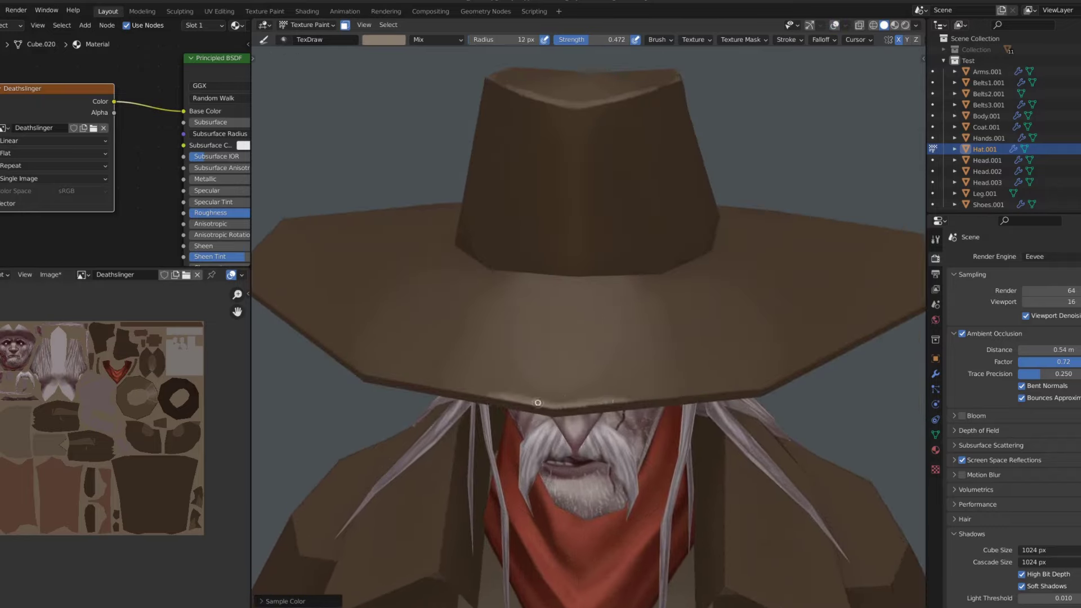
{"action": "key", "text": "f"}
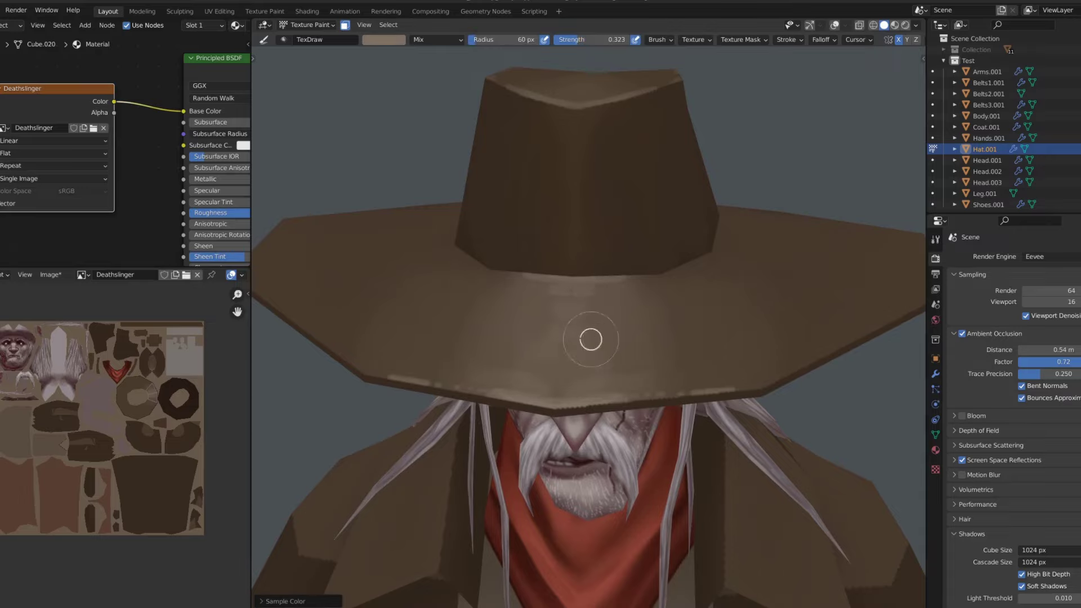
{"action": "scroll", "coordinate": [696, 248], "scroll_direction": "down", "scroll_amount": 5}
{"action": "middle_click_drag", "start_coordinate": [715, 193], "coordinate": [579, 249]}
{"action": "scroll", "coordinate": [580, 249], "scroll_direction": "up", "scroll_amount": 3}
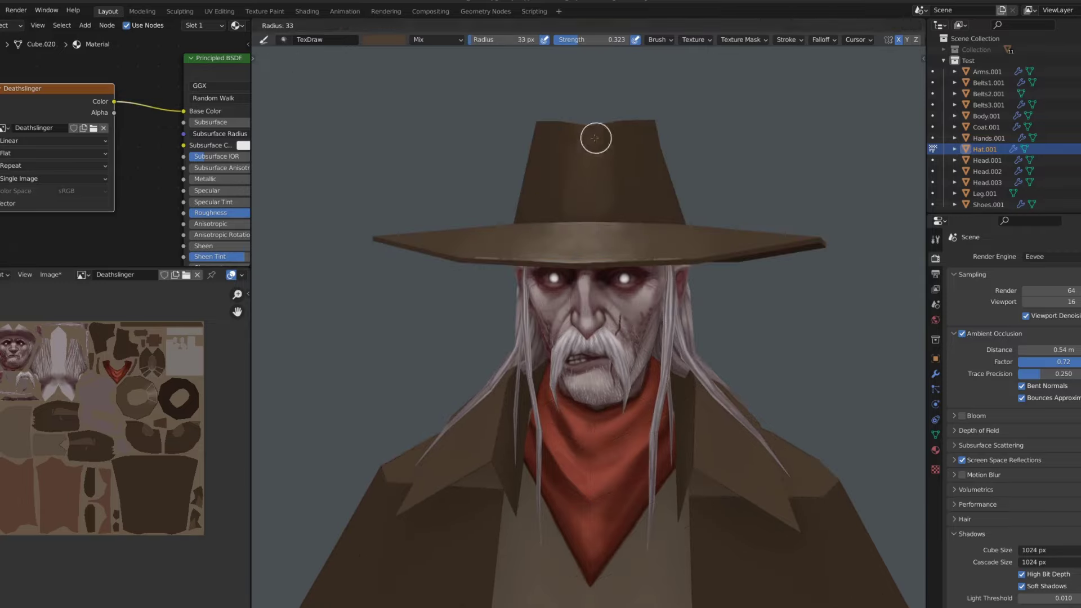
{"action": "key", "text": "s"}
{"action": "scroll", "coordinate": [618, 150], "scroll_direction": "down", "scroll_amount": 2}
{"action": "scroll", "coordinate": [697, 127], "scroll_direction": "down", "scroll_amount": 3}
Resize the brush and sample light tan and dark brown colours from the model
{"action": "middle_click_drag", "start_coordinate": [698, 127], "coordinate": [629, 203]}
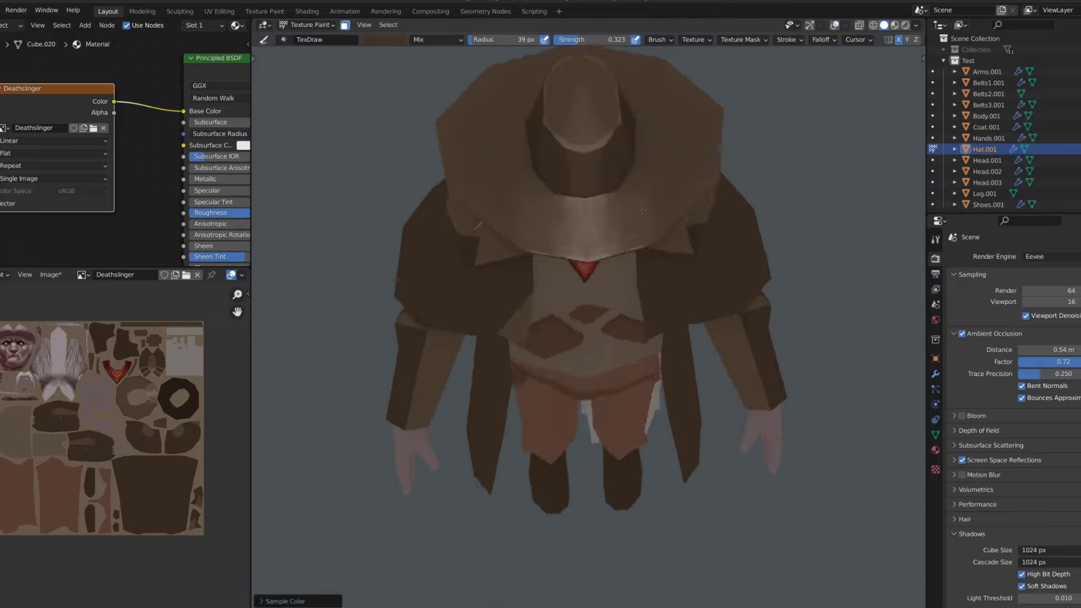
{"action": "key", "text": "f"}
{"action": "left_click", "coordinate": [629, 202]}
{"action": "key", "text": "s"}
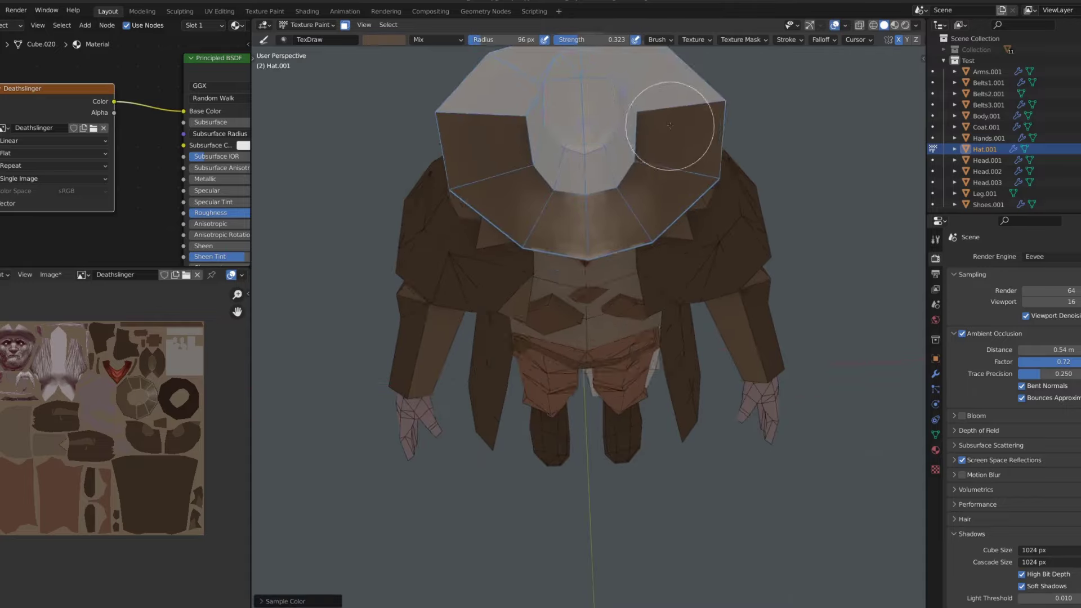
{"action": "key", "text": "grave"}
{"action": "key", "text": "f"}
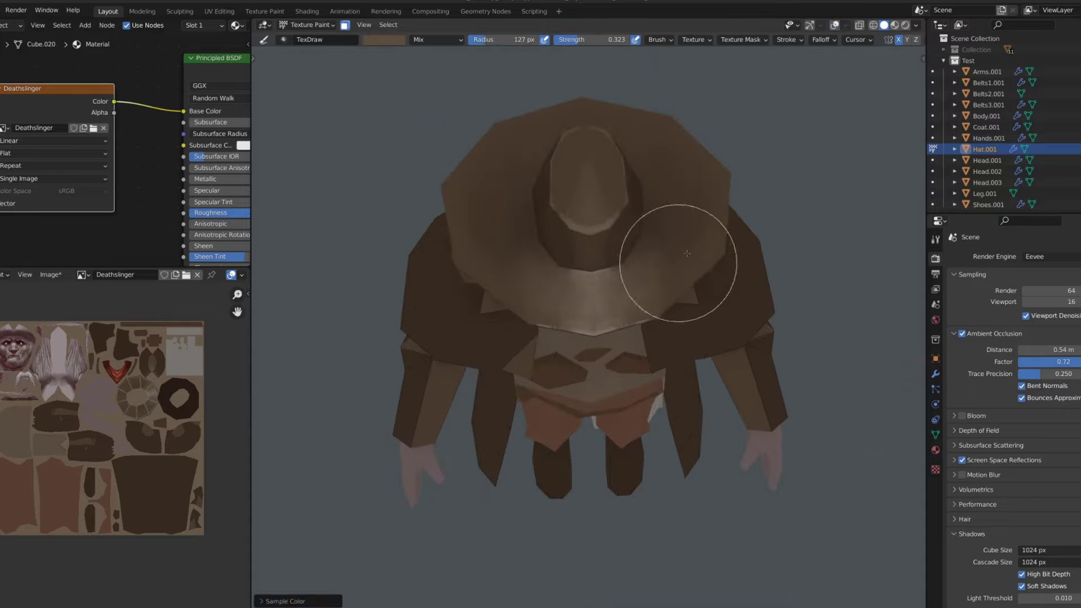
{"action": "mouse_move", "coordinate": [686, 254]}
{"action": "middle_mouse_down"}
{"action": "mouse_move", "coordinate": [665, 244]}
{"action": "mouse_move", "coordinate": [785, 181]}
{"action": "mouse_move", "coordinate": [679, 230]}
{"action": "mouse_move", "coordinate": [695, 187]}
{"action": "middle_mouse_up"}
{"action": "key", "text": "s"}
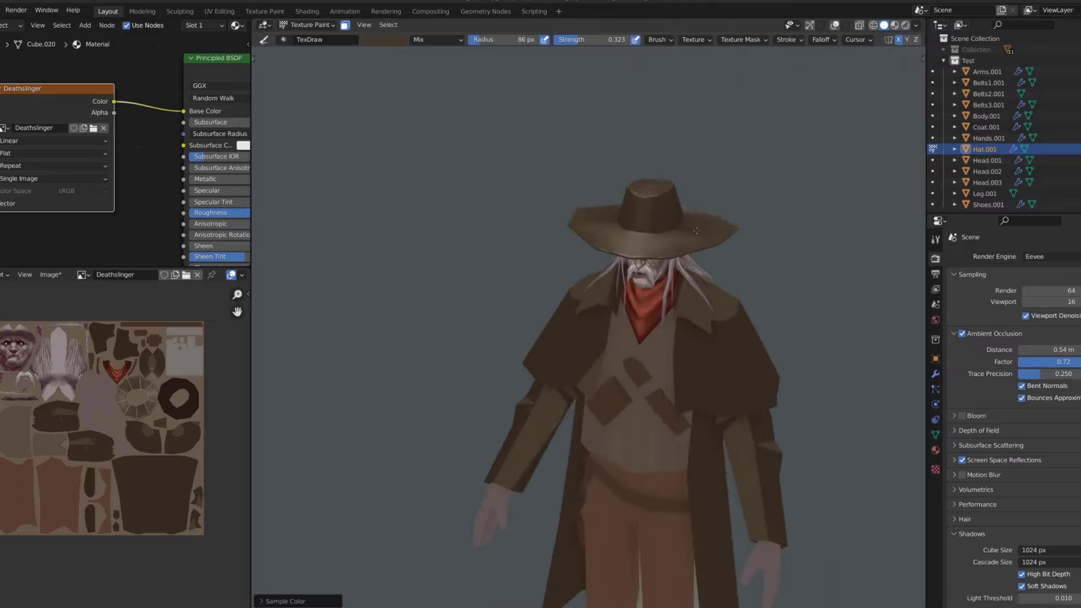
Sample darker and lighter browns from the hat for crown shading
{"action": "scroll", "coordinate": [695, 187], "scroll_direction": "down", "scroll_amount": 2}
{"action": "scroll", "coordinate": [635, 265], "scroll_direction": "up", "scroll_amount": 5}
{"action": "scroll", "coordinate": [521, 331], "scroll_direction": "up", "scroll_amount": 3}
{"action": "key", "text": "s"}
{"action": "scroll", "coordinate": [522, 332], "scroll_direction": "down", "scroll_amount": 3}
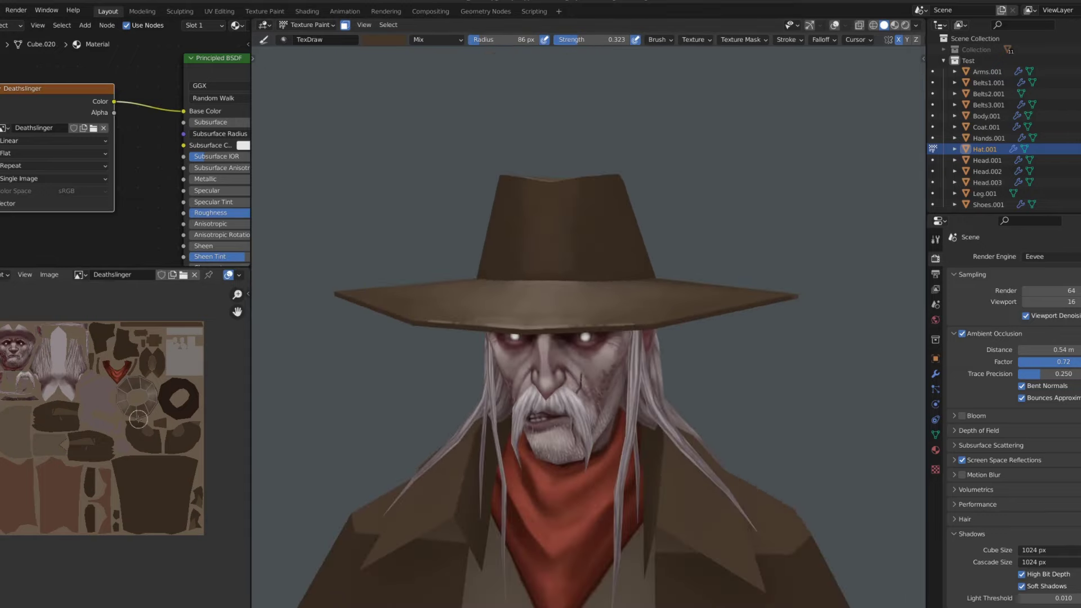
{"action": "scroll", "coordinate": [138, 418], "scroll_direction": "up", "scroll_amount": 1}
{"action": "scroll", "coordinate": [138, 419], "scroll_direction": "up", "scroll_amount": 2}
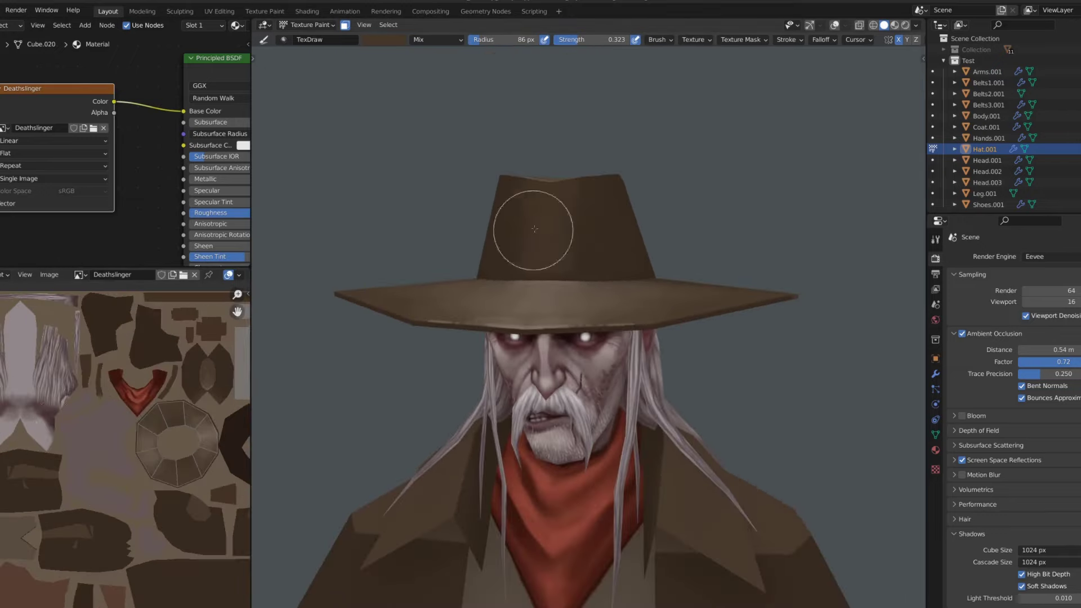
{"action": "scroll", "coordinate": [580, 234], "scroll_direction": "up", "scroll_amount": 2}
{"action": "scroll", "coordinate": [579, 234], "scroll_direction": "up", "scroll_amount": 3}
{"action": "key", "text": "s"}
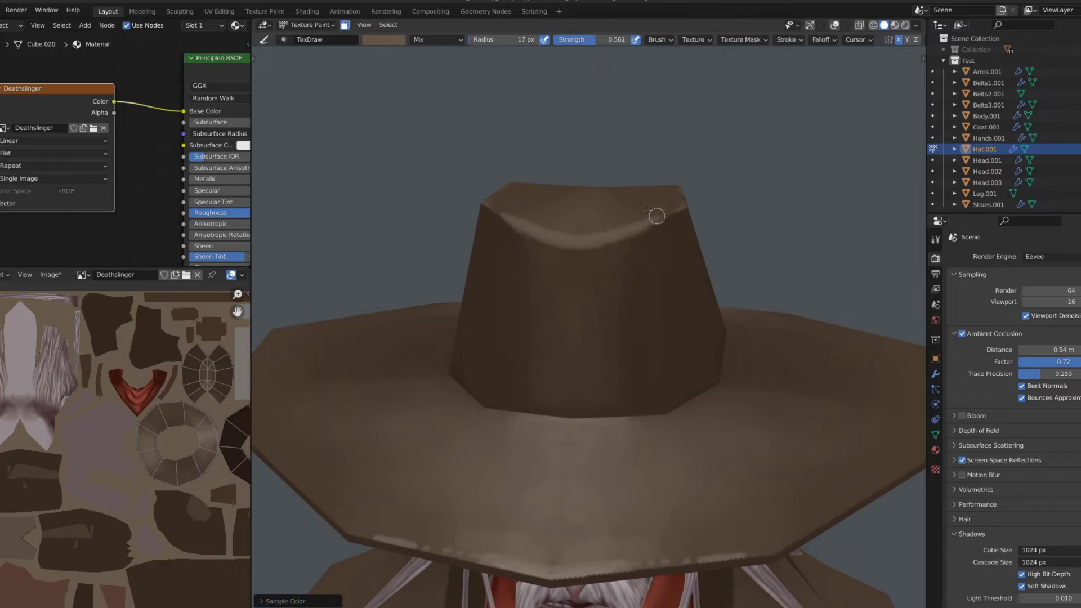
Check the hat crown shading from above, the front and the side
{"action": "mouse_move", "coordinate": [623, 225]}
{"action": "middle_mouse_down"}
{"action": "mouse_move", "coordinate": [715, 213]}
{"action": "mouse_move", "coordinate": [611, 203]}
{"action": "mouse_move", "coordinate": [602, 177]}
{"action": "mouse_move", "coordinate": [647, 257]}
{"action": "middle_mouse_up"}
{"action": "middle_click_drag", "start_coordinate": [706, 279], "coordinate": [664, 304]}
{"action": "scroll", "coordinate": [660, 300], "scroll_direction": "up", "scroll_amount": 3}
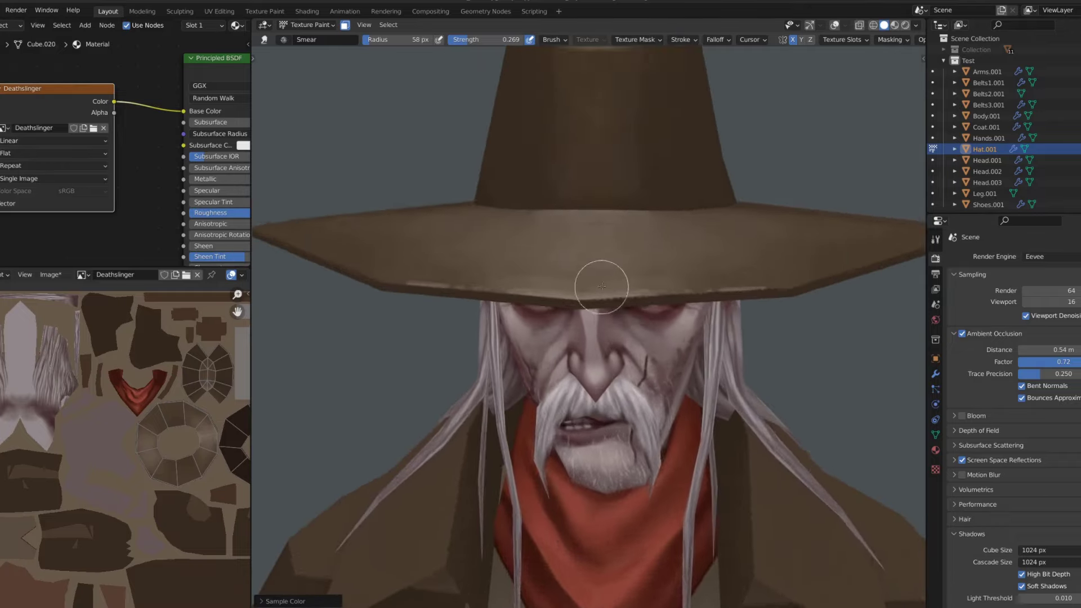
{"action": "scroll", "coordinate": [661, 300], "scroll_direction": "up", "scroll_amount": 2}
{"action": "scroll", "coordinate": [767, 288], "scroll_direction": "down", "scroll_amount": 2}
{"action": "mouse_move", "coordinate": [616, 181]}
{"action": "middle_mouse_down"}
{"action": "mouse_move", "coordinate": [736, 222]}
{"action": "mouse_move", "coordinate": [688, 195]}
{"action": "mouse_move", "coordinate": [768, 278]}
{"action": "mouse_move", "coordinate": [648, 249]}
{"action": "middle_mouse_up"}
{"action": "scroll", "coordinate": [688, 194], "scroll_direction": "down", "scroll_amount": 2}
{"action": "scroll", "coordinate": [688, 195], "scroll_direction": "up", "scroll_amount": 3}
{"action": "scroll", "coordinate": [688, 195], "scroll_direction": "down", "scroll_amount": 2}
{"action": "scroll", "coordinate": [681, 230], "scroll_direction": "up", "scroll_amount": 2}
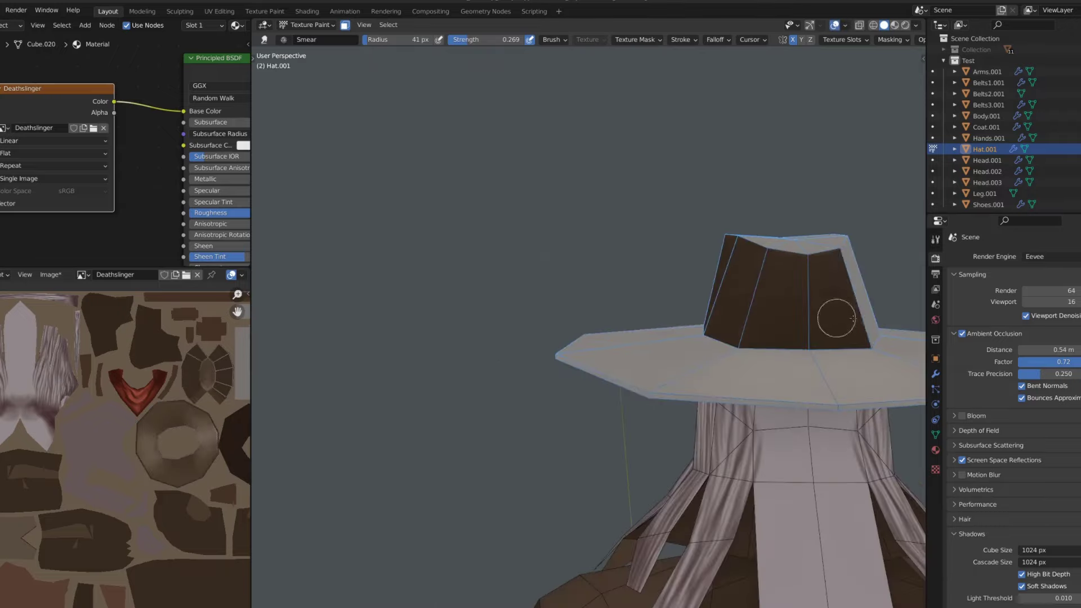
Pick a darker brown, then switch to Smear to blend the crown at the back of the hat
{"action": "left_click", "coordinate": [383, 39]}
{"action": "left_click", "coordinate": [410, 116]}
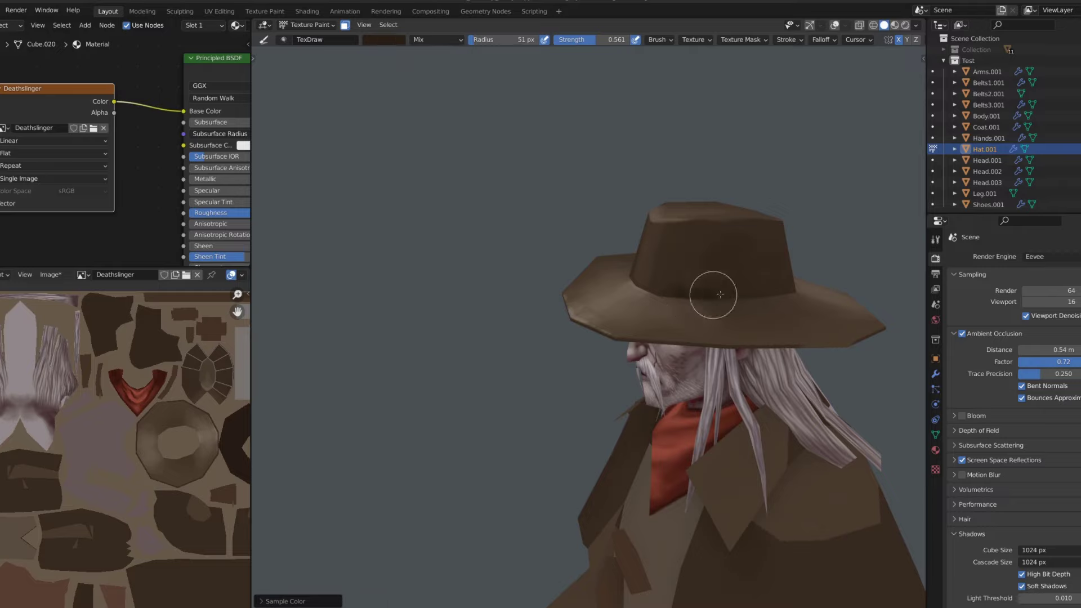
{"action": "key", "text": "f"}
{"action": "mouse_move", "coordinate": [664, 270]}
{"action": "middle_mouse_down"}
{"action": "mouse_move", "coordinate": [790, 260]}
{"action": "mouse_move", "coordinate": [828, 229]}
{"action": "mouse_move", "coordinate": [777, 248]}
{"action": "mouse_move", "coordinate": [721, 183]}
{"action": "mouse_move", "coordinate": [693, 209]}
{"action": "mouse_move", "coordinate": [703, 219]}
{"action": "middle_mouse_up"}
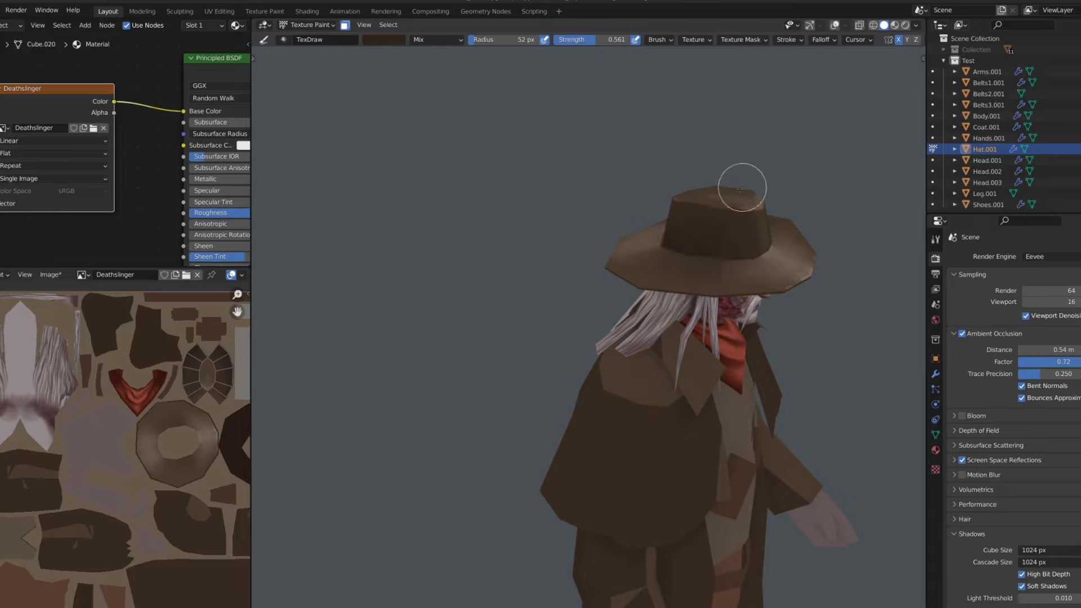
{"action": "mouse_move", "coordinate": [742, 187]}
{"action": "middle_mouse_down"}
{"action": "mouse_move", "coordinate": [705, 251]}
{"action": "mouse_move", "coordinate": [651, 251]}
{"action": "mouse_move", "coordinate": [762, 222]}
{"action": "middle_mouse_up"}
{"action": "key", "text": "e"}
{"action": "scroll", "coordinate": [762, 222], "scroll_direction": "up", "scroll_amount": 2}
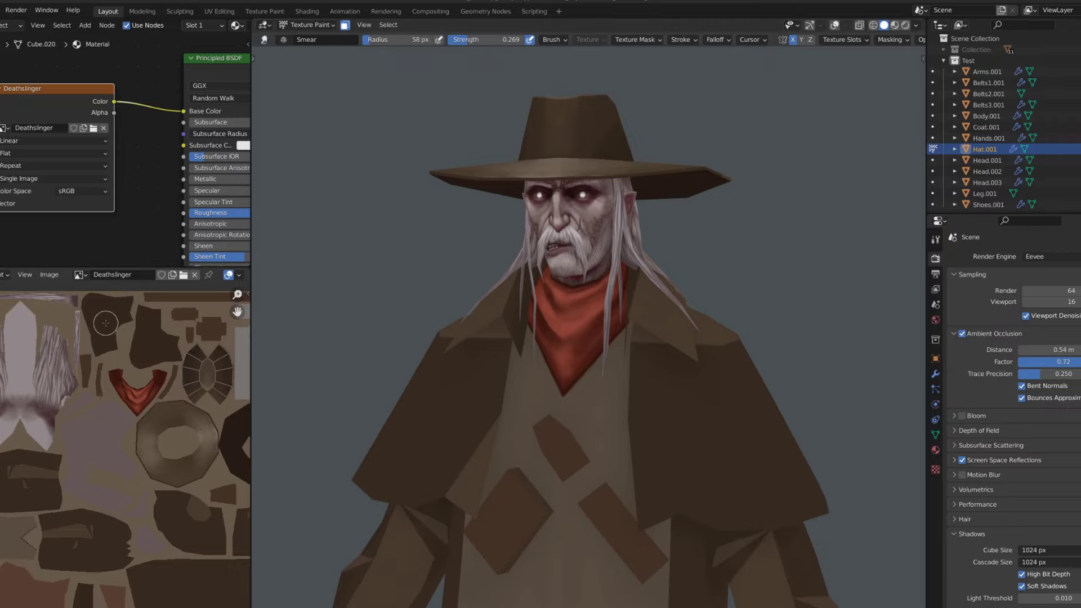
{"action": "scroll", "coordinate": [599, 174], "scroll_direction": "up", "scroll_amount": 3}
{"action": "mouse_move", "coordinate": [599, 173]}
{"action": "middle_mouse_down"}
{"action": "mouse_move", "coordinate": [550, 212]}
{"action": "mouse_move", "coordinate": [693, 201]}
{"action": "middle_mouse_up"}
Resize the brush, pick orange and paint a band around the hat's base
{"action": "key", "text": "f"}
{"action": "left_click", "coordinate": [692, 201]}
{"action": "key", "text": "s"}
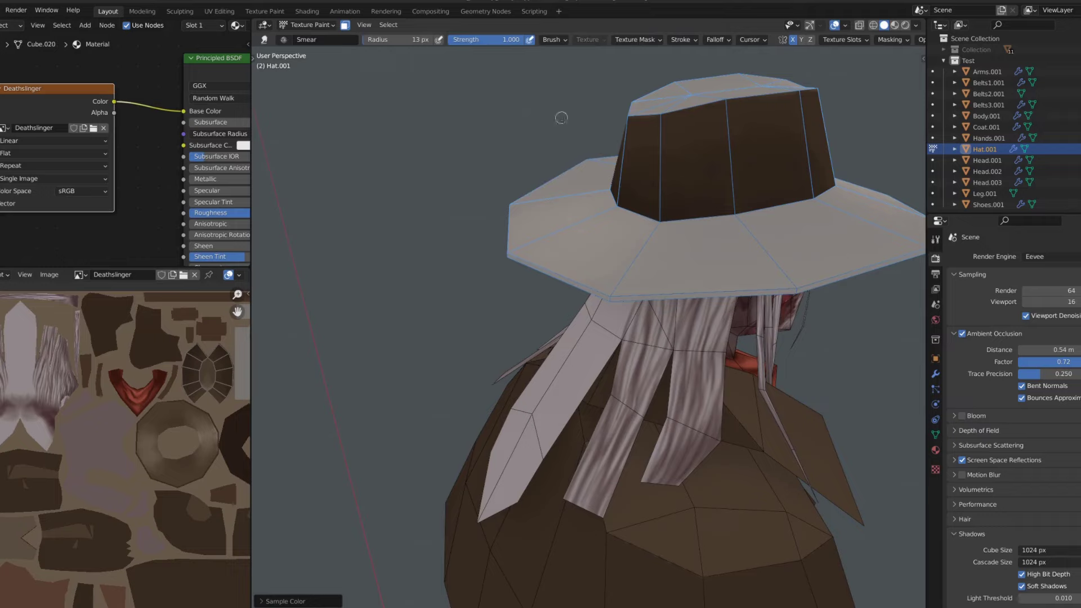
{"action": "left_click", "coordinate": [383, 39]}
{"action": "left_click_drag", "start_coordinate": [626, 203], "coordinate": [693, 206]}
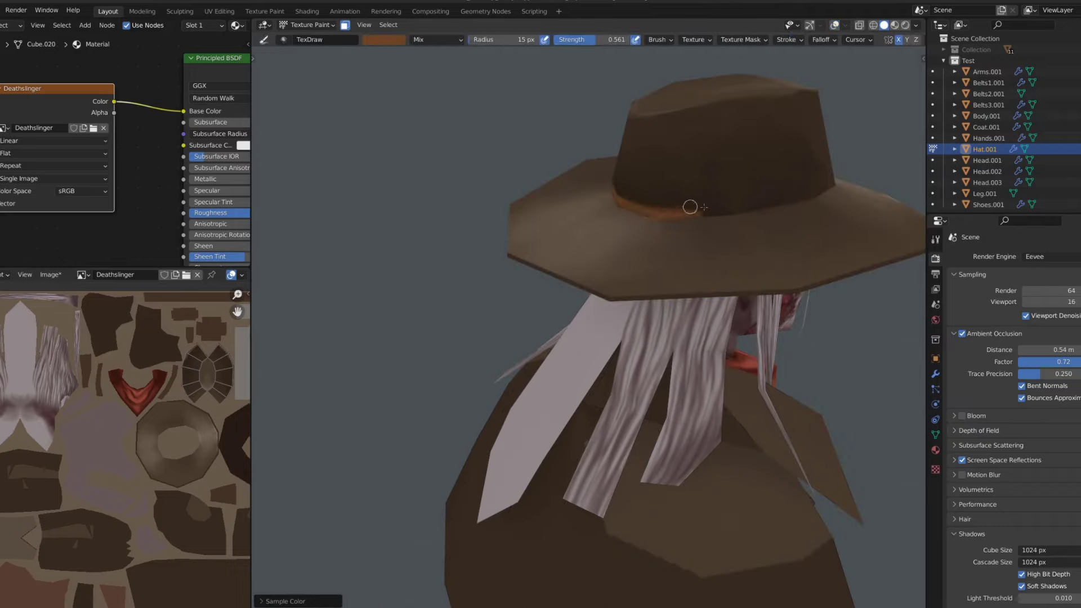
{"action": "middle_click_drag", "start_coordinate": [693, 205], "coordinate": [569, 212]}
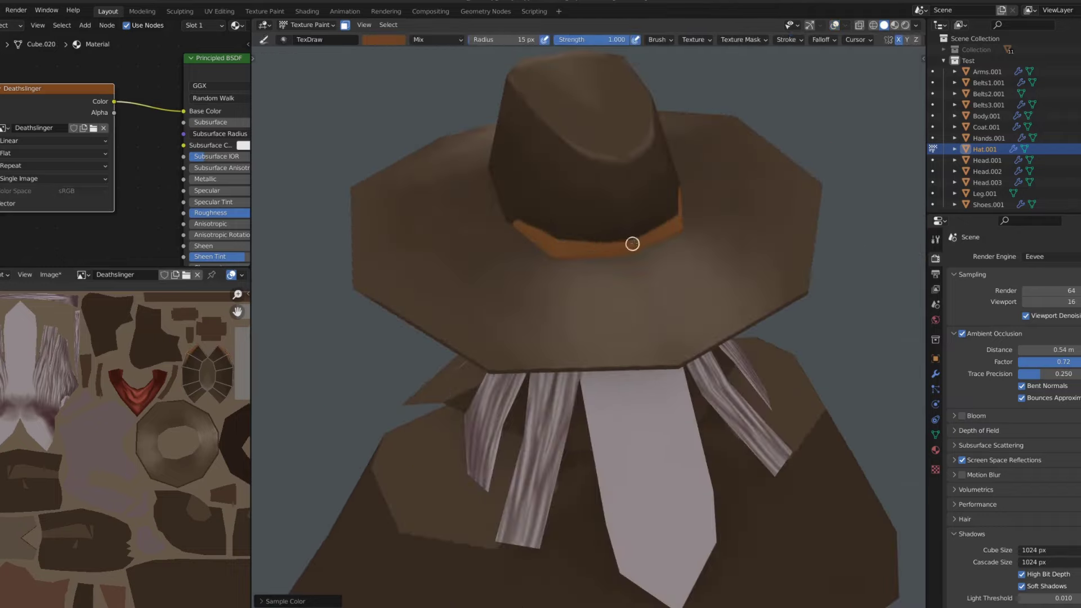
Continue the orange band along the hat's side and around to the back
{"action": "middle_click_drag", "start_coordinate": [632, 243], "coordinate": [500, 233]}
{"action": "left_click_drag", "start_coordinate": [447, 222], "coordinate": [576, 221]}
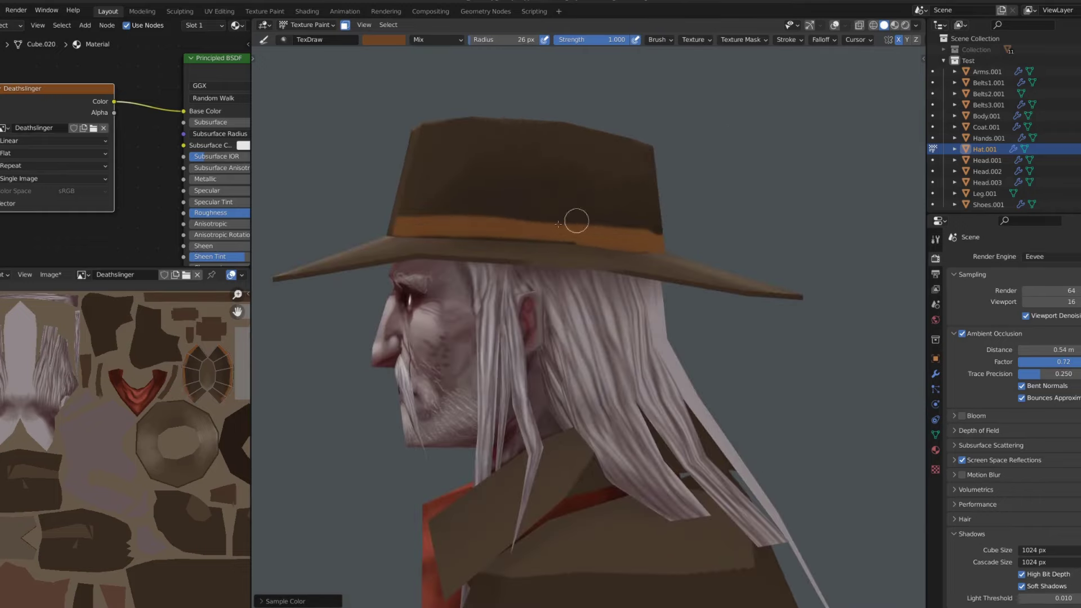
{"action": "mouse_move", "coordinate": [635, 246]}
{"action": "middle_mouse_down"}
{"action": "mouse_move", "coordinate": [540, 213]}
{"action": "mouse_move", "coordinate": [563, 200]}
{"action": "mouse_move", "coordinate": [636, 204]}
{"action": "middle_mouse_up"}
{"action": "scroll", "coordinate": [785, 183], "scroll_direction": "down", "scroll_amount": 5}
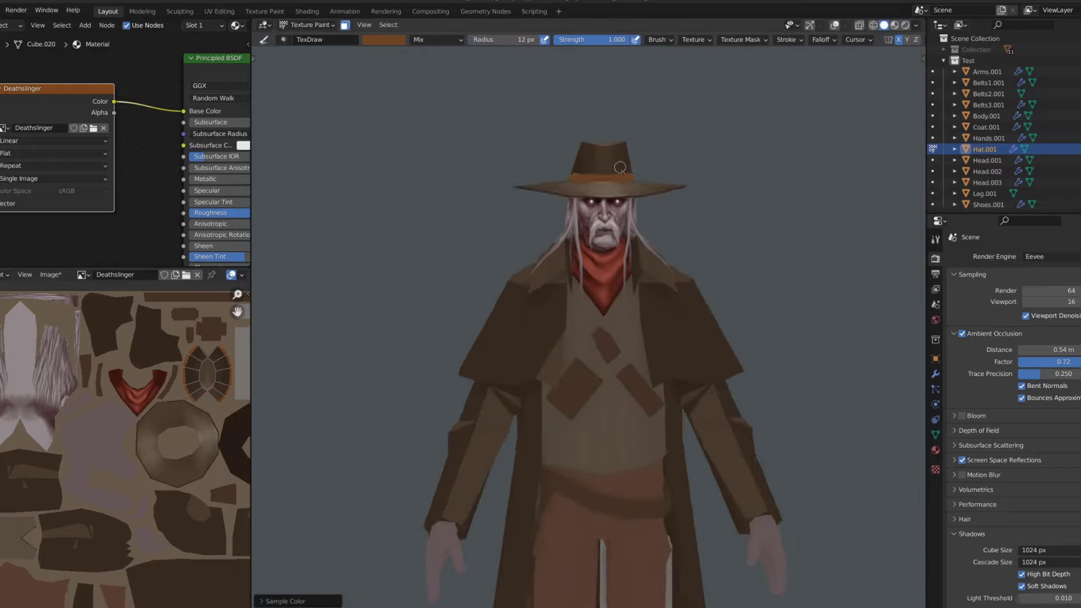
{"action": "middle_click_drag", "start_coordinate": [785, 182], "coordinate": [691, 288]}
{"action": "scroll", "coordinate": [749, 225], "scroll_direction": "up", "scroll_amount": 4}
{"action": "scroll", "coordinate": [583, 246], "scroll_direction": "up", "scroll_amount": 4}
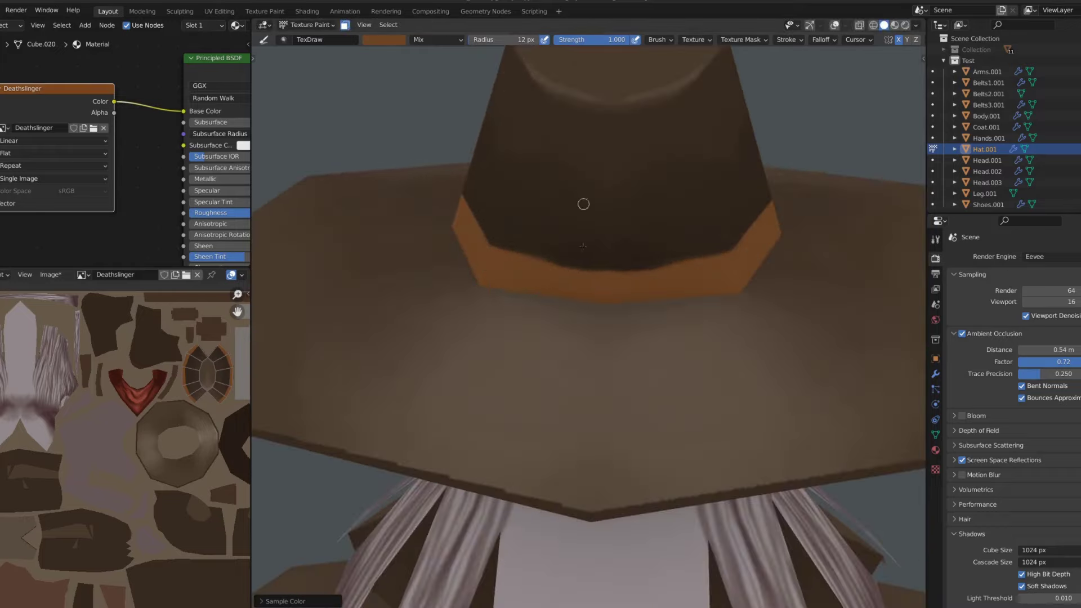
{"action": "scroll", "coordinate": [669, 266], "scroll_direction": "down", "scroll_amount": 3}
Sample dark brown from the hat crown and lower brush strength and size for shading
{"action": "key", "text": "s"}
{"action": "mouse_move", "coordinate": [483, 260]}
{"action": "middle_mouse_down"}
{"action": "mouse_move", "coordinate": [712, 186]}
{"action": "mouse_move", "coordinate": [619, 270]}
{"action": "middle_mouse_up"}
{"action": "scroll", "coordinate": [641, 245], "scroll_direction": "up", "scroll_amount": 2}
{"action": "key", "text": "shift+f"}
{"action": "left_click", "coordinate": [564, 342]}
{"action": "scroll", "coordinate": [564, 342], "scroll_direction": "up", "scroll_amount": 2}
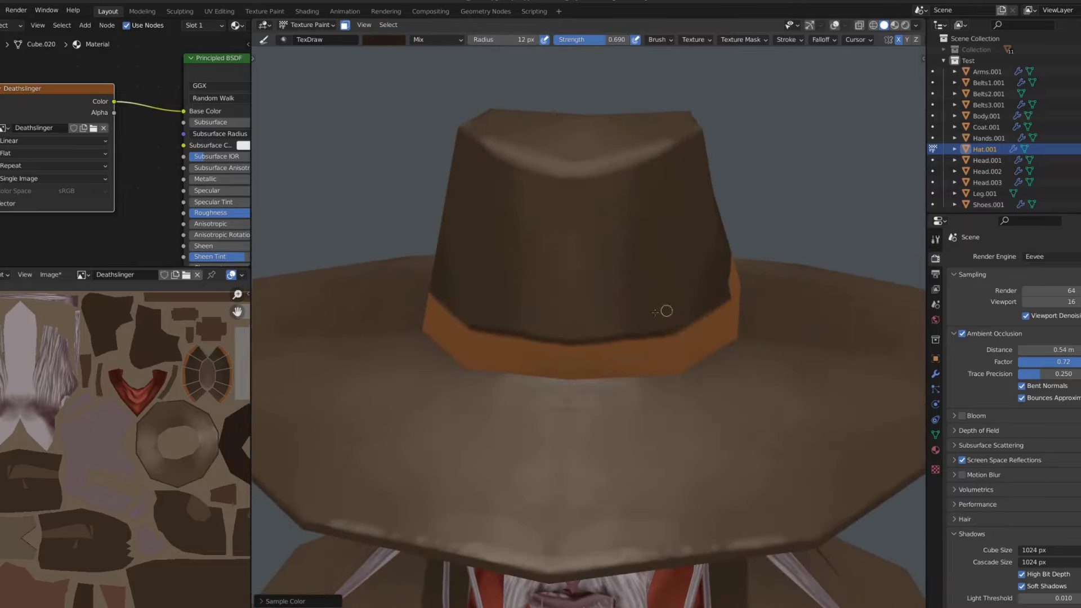
{"action": "mouse_move", "coordinate": [666, 311]}
{"action": "middle_mouse_down"}
{"action": "mouse_move", "coordinate": [668, 335]}
{"action": "mouse_move", "coordinate": [714, 333]}
{"action": "middle_mouse_up"}
{"action": "key", "text": "f"}
{"action": "left_click", "coordinate": [714, 332]}
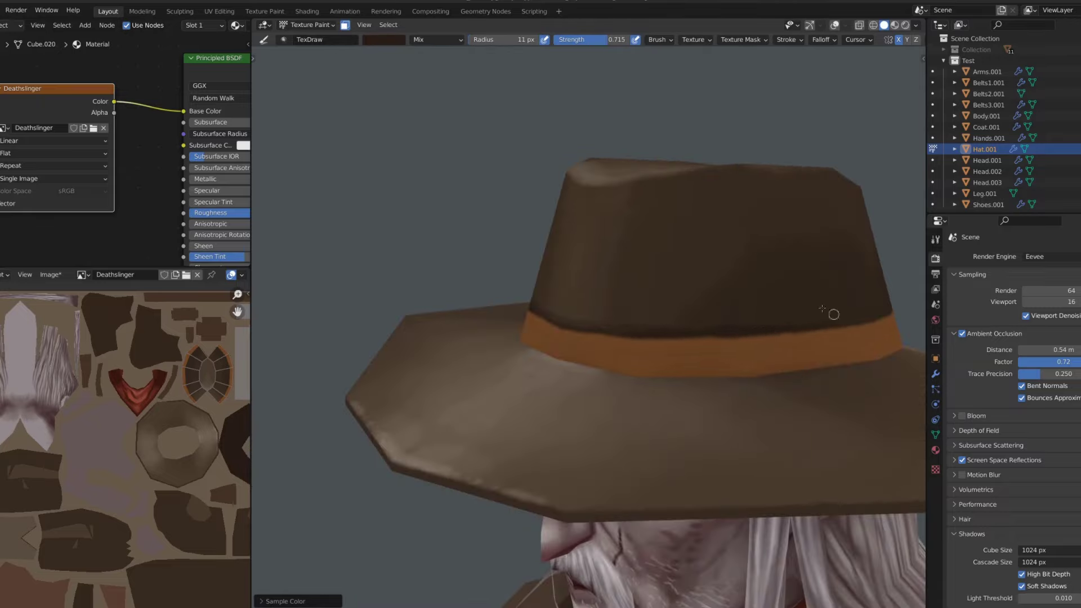
Fine-tune the shading brush to 68 px at strength 0.318 around the hat
{"action": "middle_click_drag", "start_coordinate": [822, 308], "coordinate": [708, 348]}
{"action": "mouse_move", "coordinate": [774, 340]}
{"action": "middle_mouse_down"}
{"action": "mouse_move", "coordinate": [632, 304]}
{"action": "mouse_move", "coordinate": [626, 327]}
{"action": "middle_mouse_up"}
{"action": "key", "text": "f"}
{"action": "left_click", "coordinate": [632, 304]}
{"action": "key", "text": "f"}
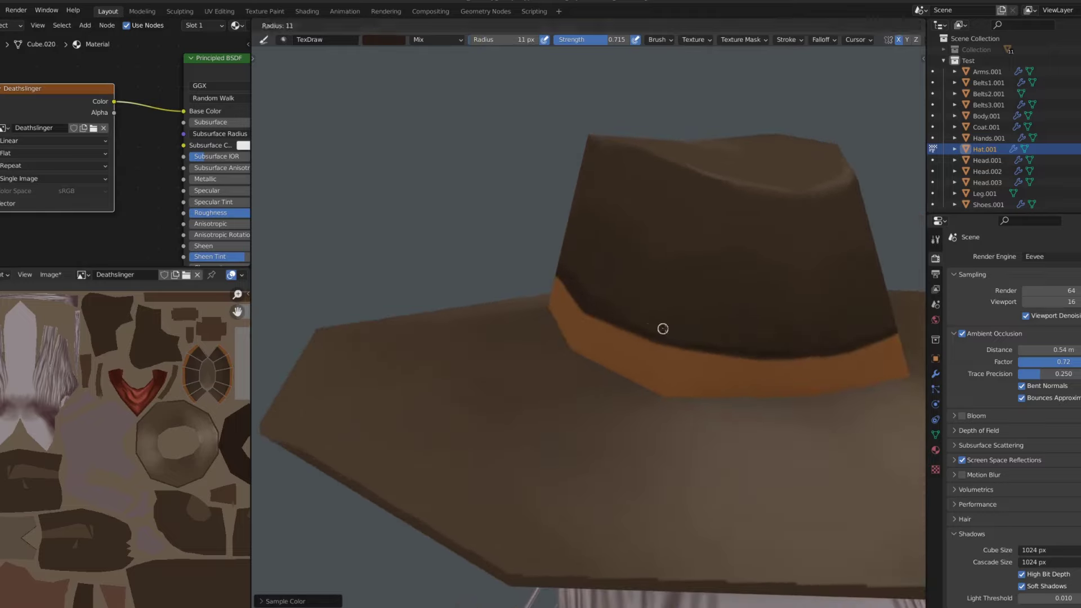
{"action": "left_click", "coordinate": [738, 336]}
{"action": "scroll", "coordinate": [655, 323], "scroll_direction": "down", "scroll_amount": 5}
{"action": "key", "text": "shift+f"}
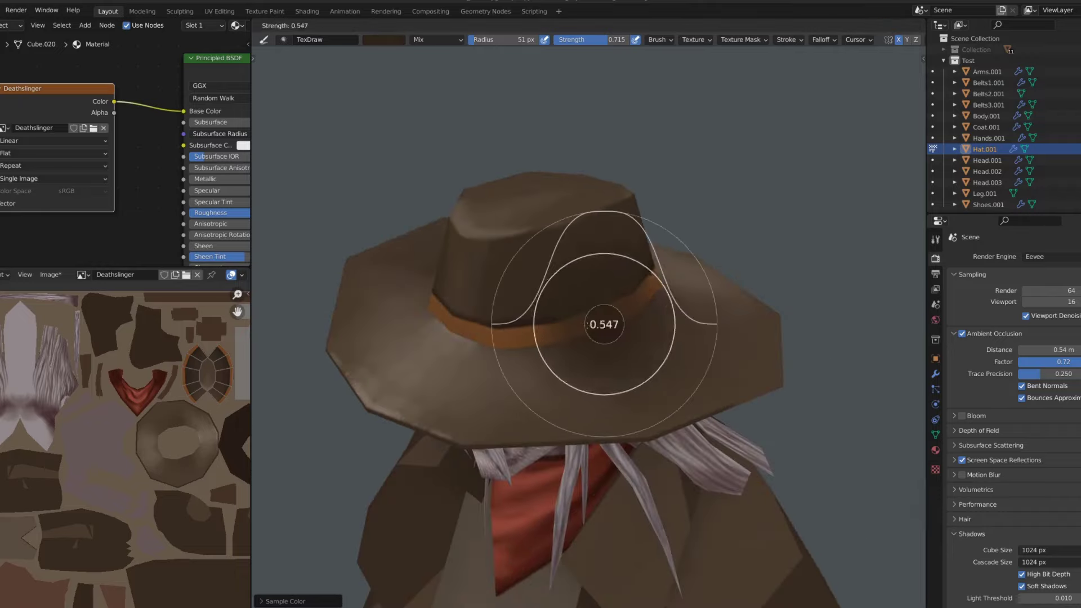
{"action": "left_click", "coordinate": [615, 313]}
{"action": "mouse_move", "coordinate": [615, 314]}
{"action": "middle_mouse_down"}
{"action": "mouse_move", "coordinate": [664, 254]}
{"action": "mouse_move", "coordinate": [430, 306]}
{"action": "middle_mouse_up"}
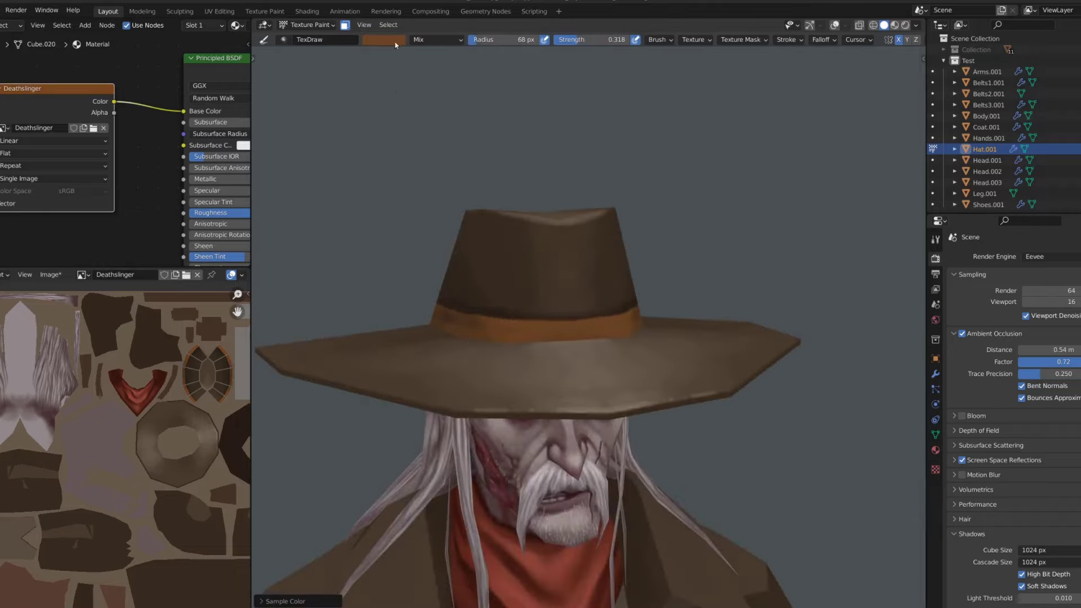
Shrink the brush and bring the face and hat into a frontal view
{"action": "middle_click_drag", "start_coordinate": [586, 345], "coordinate": [598, 331]}
{"action": "key", "text": "f"}
{"action": "left_click", "coordinate": [598, 330]}
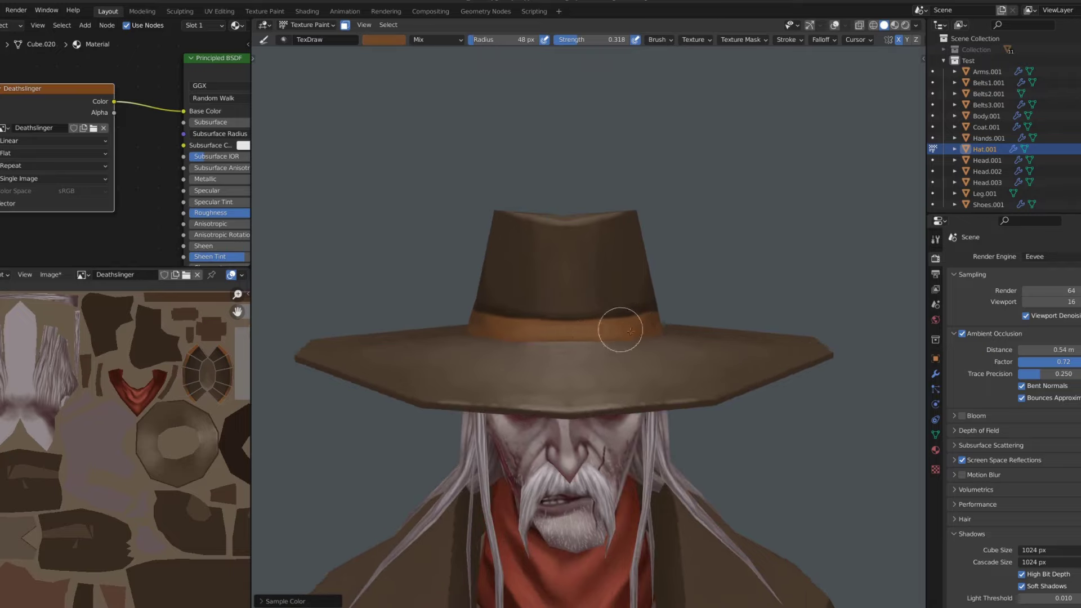
{"action": "scroll", "coordinate": [620, 326], "scroll_direction": "down", "scroll_amount": 5}
{"action": "scroll", "coordinate": [620, 326], "scroll_direction": "up", "scroll_amount": 5}
{"action": "middle_click_drag", "start_coordinate": [666, 261], "coordinate": [668, 286]}
{"action": "scroll", "coordinate": [668, 286], "scroll_direction": "up", "scroll_amount": 2}
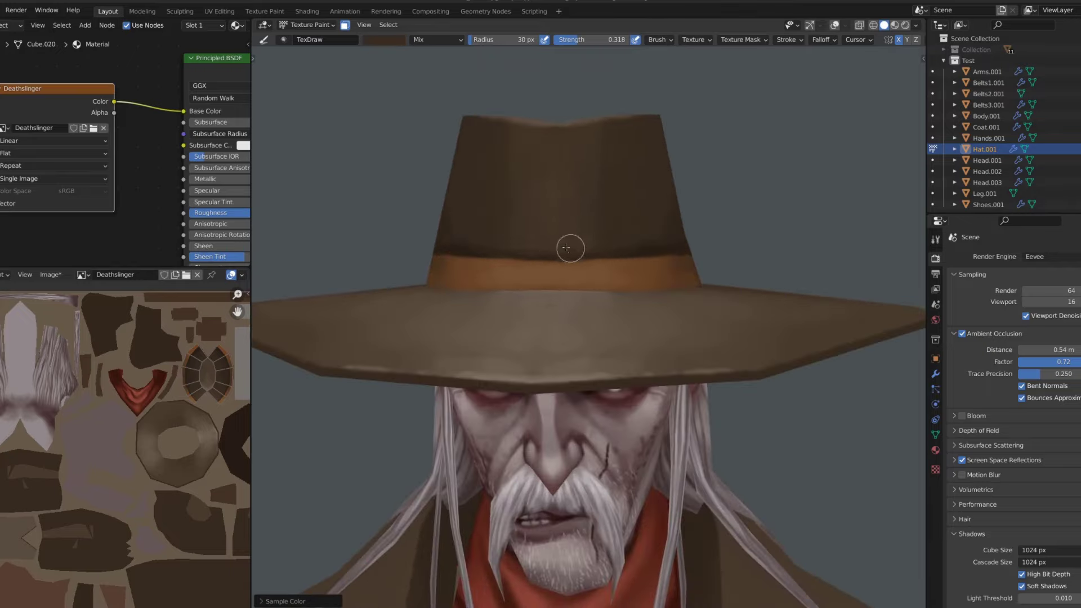
Switch to the Soften brush, resize it, then to Smear to blend the band's edges
{"action": "key", "text": "shift+space"}
{"action": "left_click", "coordinate": [445, 258]}
{"action": "key", "text": "f"}
{"action": "mouse_move", "coordinate": [553, 242]}
{"action": "middle_mouse_down"}
{"action": "mouse_move", "coordinate": [459, 251]}
{"action": "mouse_move", "coordinate": [618, 262]}
{"action": "middle_mouse_up"}
{"action": "left_click", "coordinate": [460, 251]}
{"action": "key", "text": "shift+space"}
{"action": "left_click", "coordinate": [504, 264]}
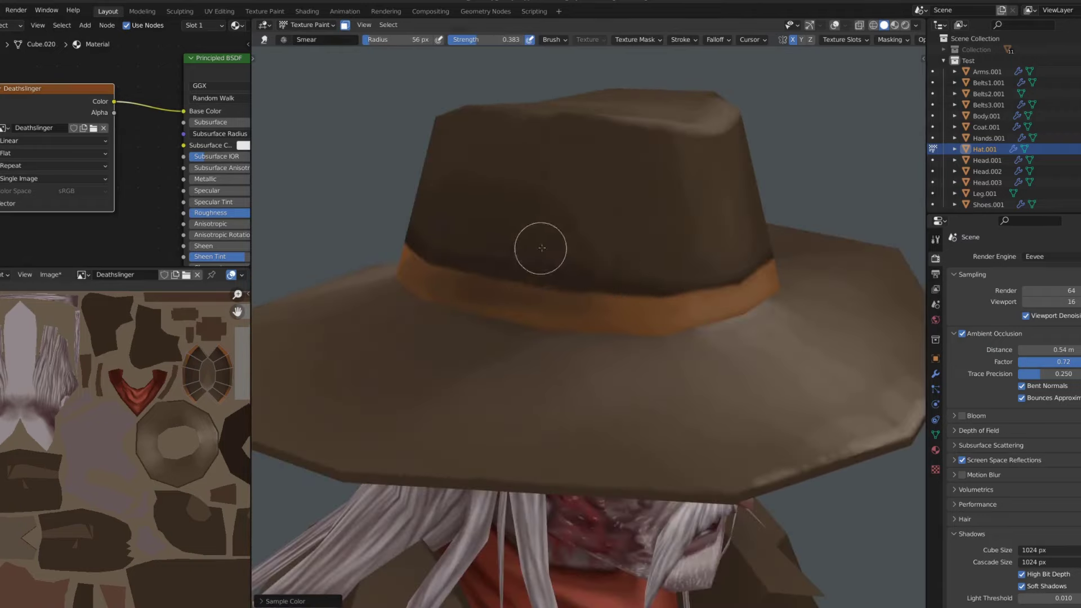
Zoom around the band, then return to the Draw brush
{"action": "scroll", "coordinate": [646, 234], "scroll_direction": "down", "scroll_amount": 2}
{"action": "scroll", "coordinate": [668, 244], "scroll_direction": "down", "scroll_amount": 1}
{"action": "scroll", "coordinate": [669, 236], "scroll_direction": "down", "scroll_amount": 4}
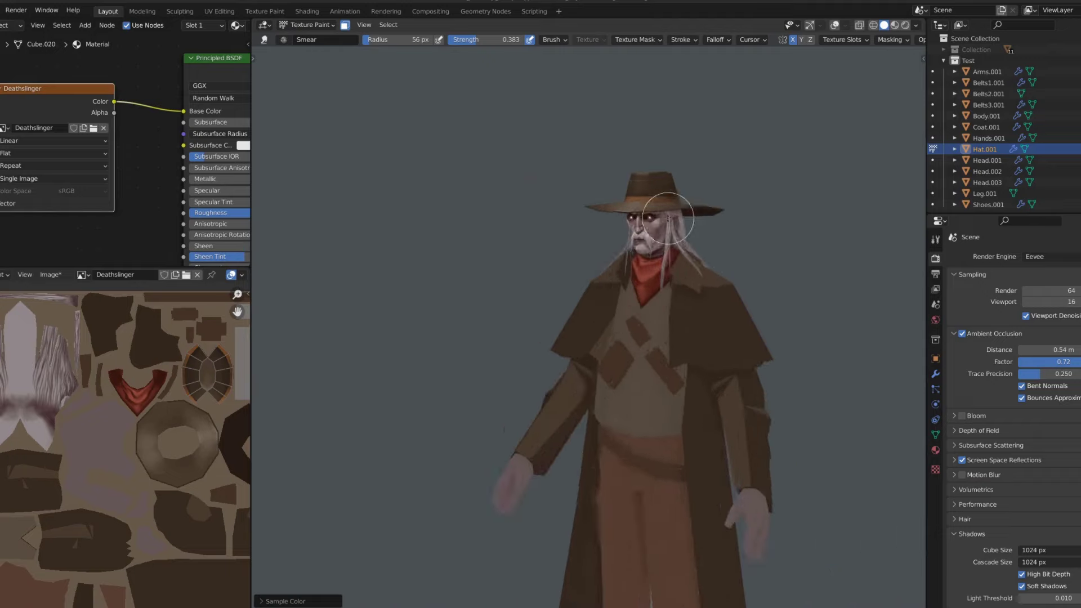
{"action": "scroll", "coordinate": [668, 219], "scroll_direction": "up", "scroll_amount": 2}
{"action": "scroll", "coordinate": [616, 144], "scroll_direction": "up", "scroll_amount": 2}
{"action": "scroll", "coordinate": [615, 202], "scroll_direction": "up", "scroll_amount": 3}
{"action": "key", "text": "shift+space"}
{"action": "left_click", "coordinate": [581, 203]}
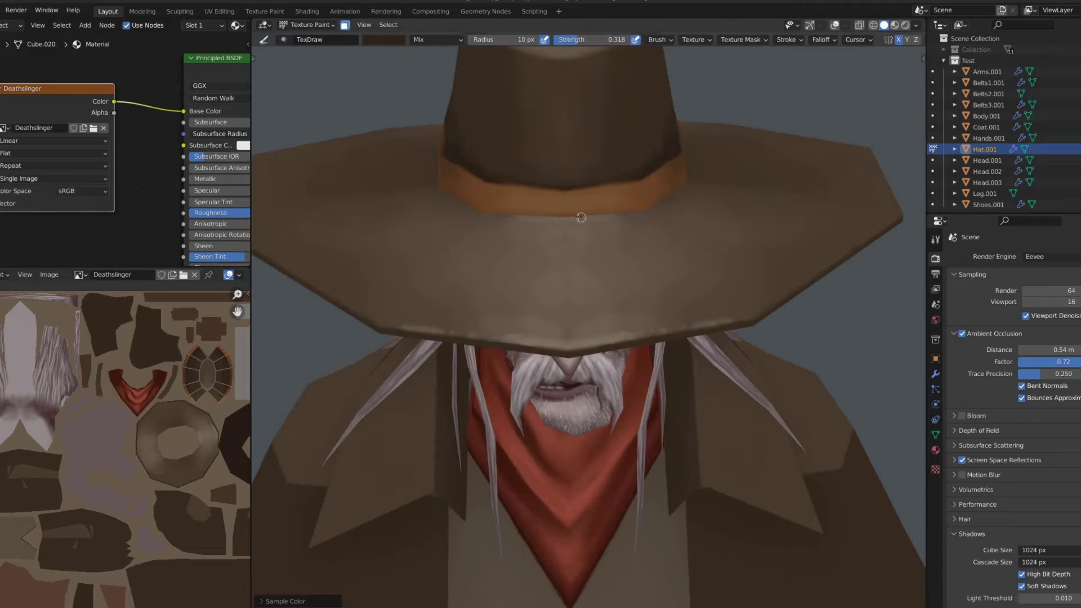
From under the brim, sample the band's orange and reduce the brush to 19 px
{"action": "middle_click_drag", "start_coordinate": [669, 194], "coordinate": [596, 193]}
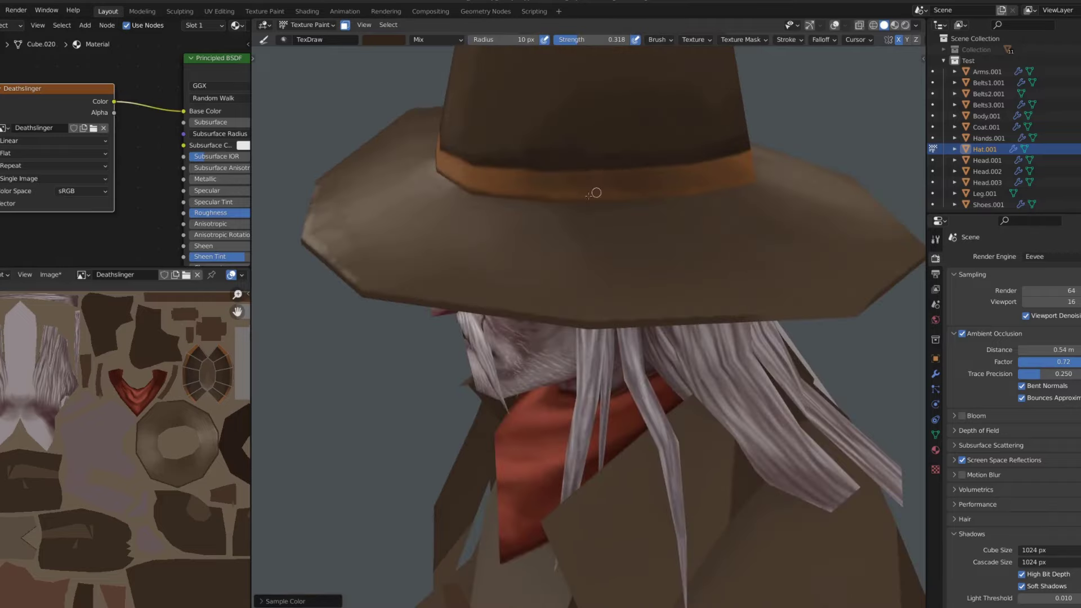
{"action": "mouse_move", "coordinate": [724, 190]}
{"action": "middle_mouse_down"}
{"action": "mouse_move", "coordinate": [741, 234]}
{"action": "mouse_move", "coordinate": [638, 236]}
{"action": "middle_mouse_up"}
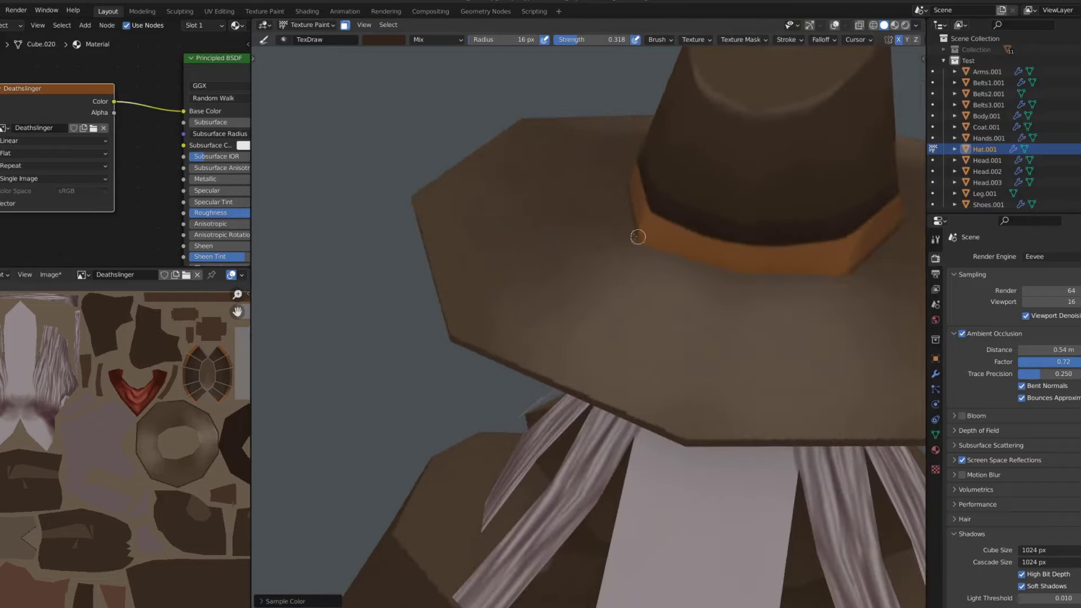
{"action": "key", "text": "f"}
{"action": "left_click", "coordinate": [586, 211]}
{"action": "middle_click_drag", "start_coordinate": [586, 211], "coordinate": [616, 261]}
Lighten the paint colour to a pale orange for highlights
{"action": "scroll", "coordinate": [698, 253], "scroll_direction": "down", "scroll_amount": 3}
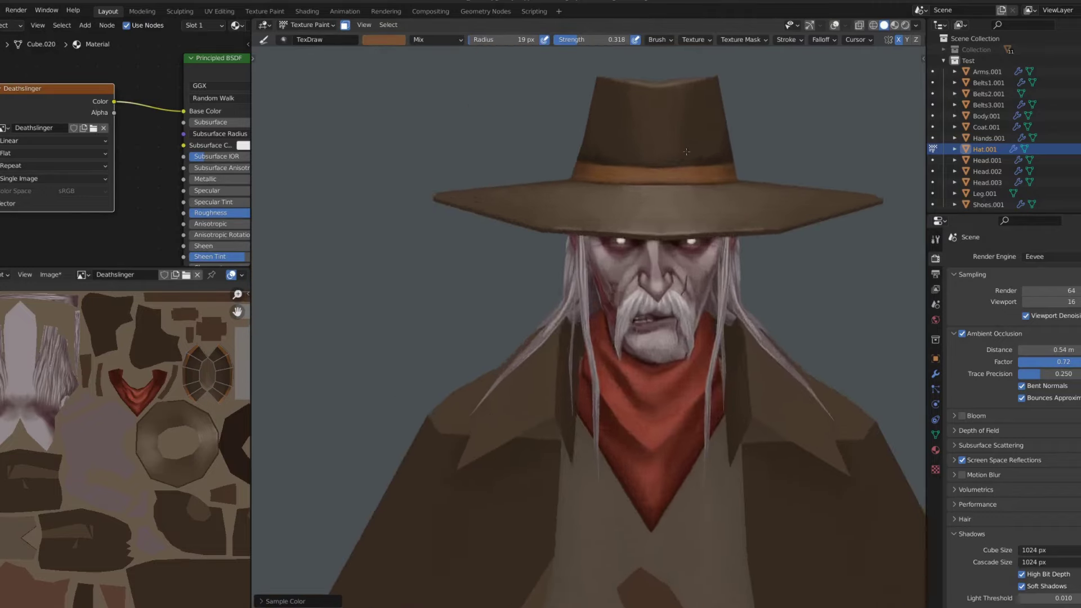
{"action": "scroll", "coordinate": [698, 252], "scroll_direction": "up", "scroll_amount": 2}
{"action": "left_click", "coordinate": [384, 39]}
{"action": "left_click", "coordinate": [413, 76]}
{"action": "scroll", "coordinate": [662, 137], "scroll_direction": "up", "scroll_amount": 2}
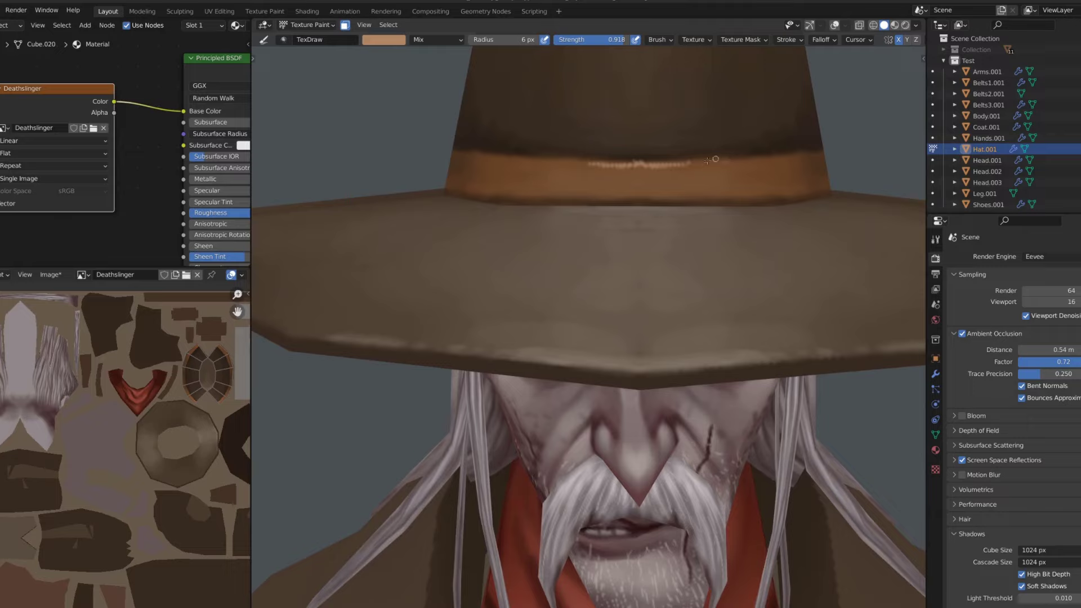
Work pale worn flecks along the band with a 6 px brush at strength 0.631
{"action": "middle_click_drag", "start_coordinate": [711, 160], "coordinate": [693, 191]}
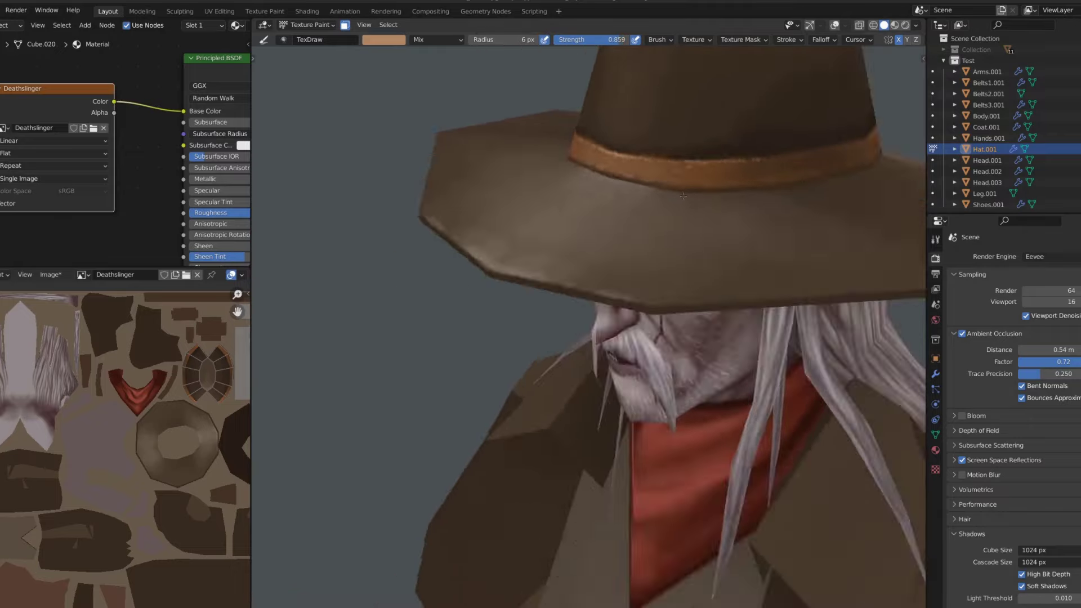
{"action": "middle_click_drag", "start_coordinate": [602, 198], "coordinate": [563, 212]}
{"action": "scroll", "coordinate": [563, 212], "scroll_direction": "up", "scroll_amount": 2}
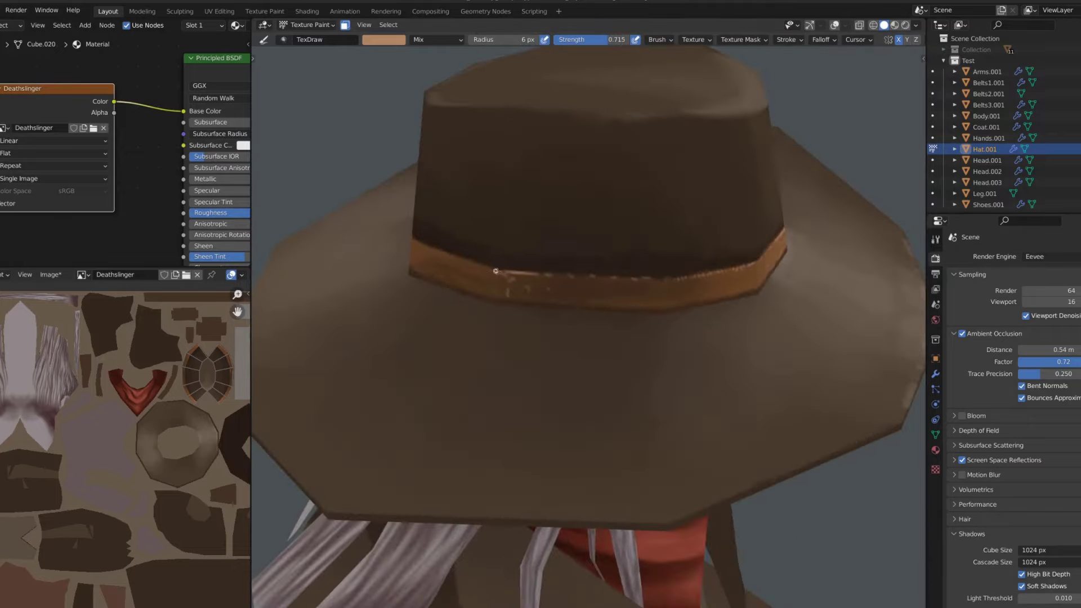
{"action": "middle_click_drag", "start_coordinate": [662, 257], "coordinate": [380, 392]}
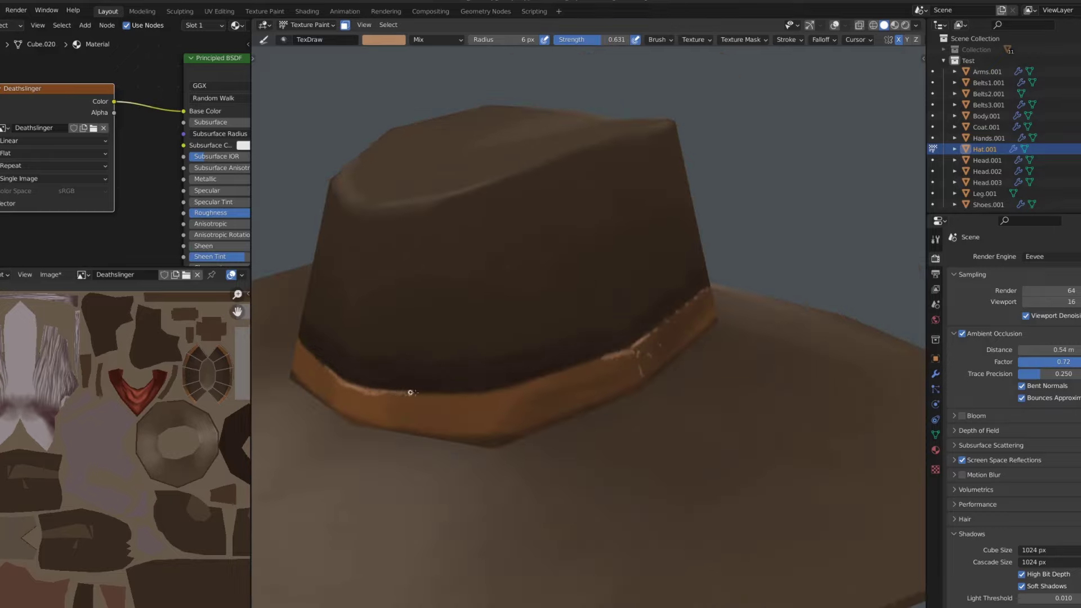
{"action": "mouse_move", "coordinate": [537, 410]}
{"action": "middle_mouse_down"}
{"action": "mouse_move", "coordinate": [552, 336]}
{"action": "mouse_move", "coordinate": [610, 285]}
{"action": "middle_mouse_up"}
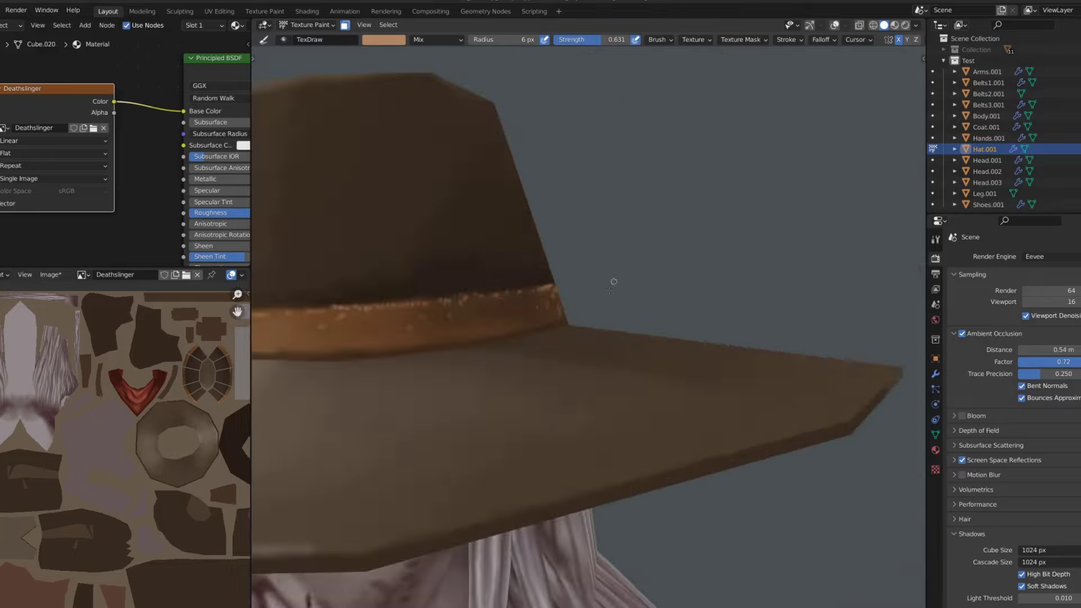
{"action": "scroll", "coordinate": [499, 274], "scroll_direction": "up", "scroll_amount": 2}
{"action": "scroll", "coordinate": [444, 293], "scroll_direction": "down", "scroll_amount": 4}
{"action": "scroll", "coordinate": [507, 270], "scroll_direction": "down", "scroll_amount": 2}
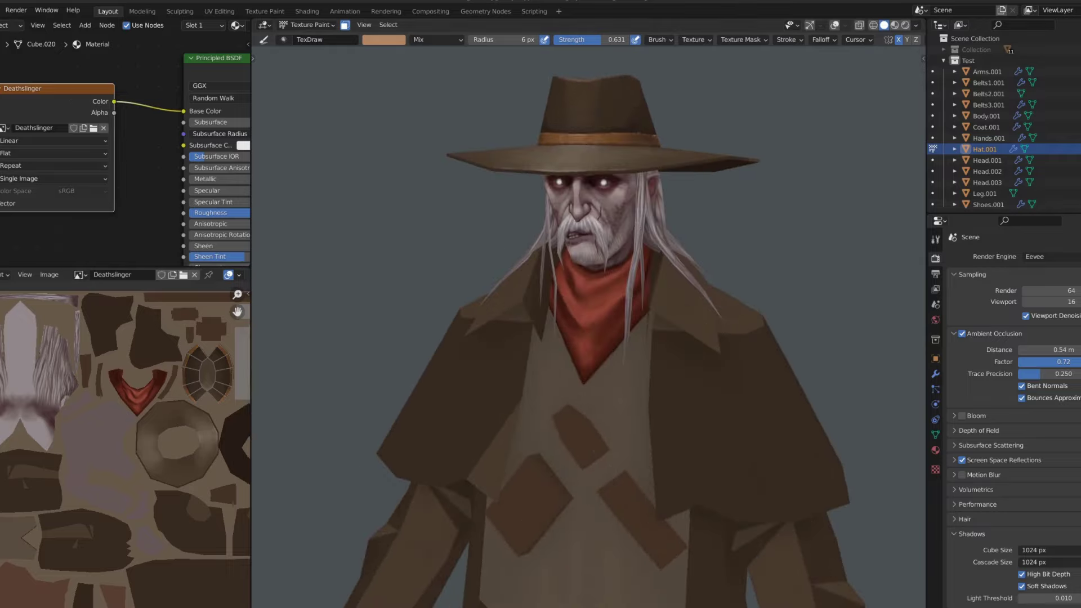
{"action": "scroll", "coordinate": [510, 101], "scroll_direction": "up", "scroll_amount": 3}
Sample grey and orbit around the hat brim to find its worn edges
{"action": "key", "text": "s"}
{"action": "scroll", "coordinate": [511, 101], "scroll_direction": "up", "scroll_amount": 2}
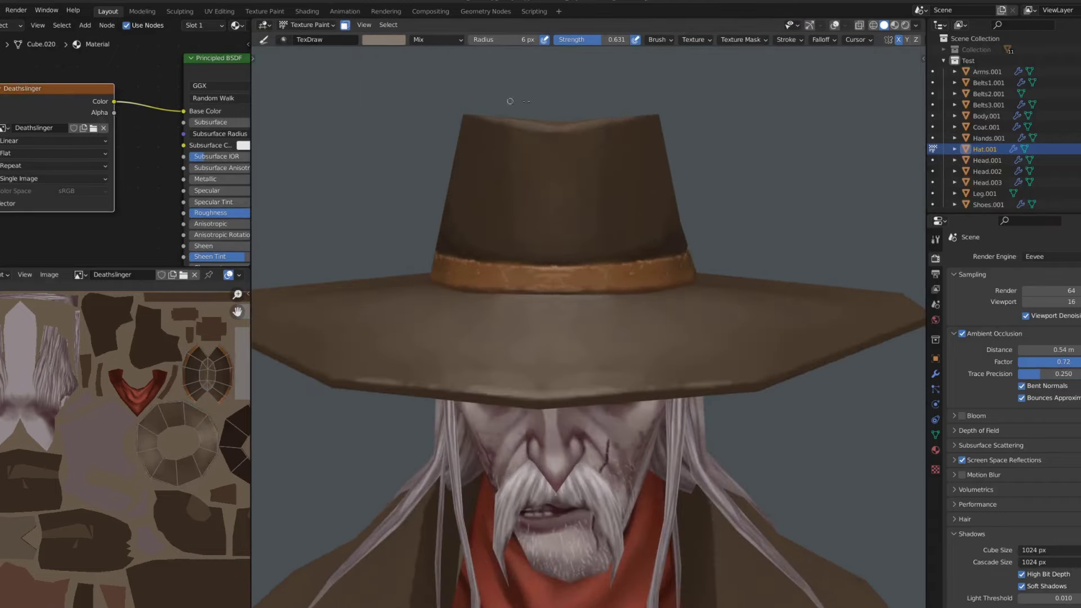
{"action": "middle_click_drag", "start_coordinate": [587, 133], "coordinate": [657, 107]}
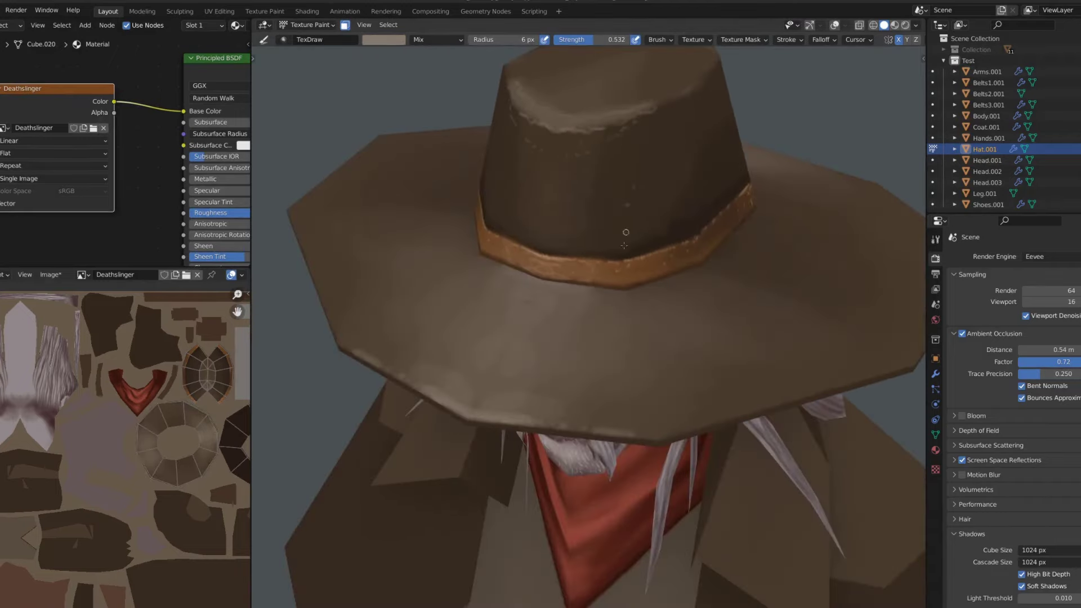
{"action": "middle_click_drag", "start_coordinate": [625, 232], "coordinate": [479, 357]}
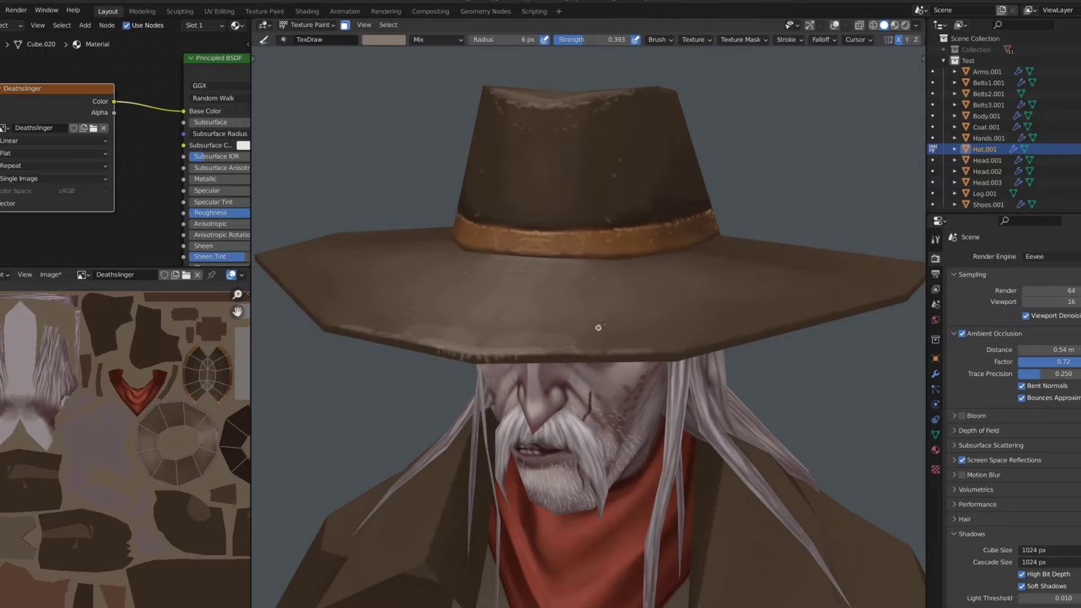
{"action": "scroll", "coordinate": [626, 94], "scroll_direction": "down", "scroll_amount": 3}
{"action": "middle_click_drag", "start_coordinate": [626, 94], "coordinate": [453, 244]}
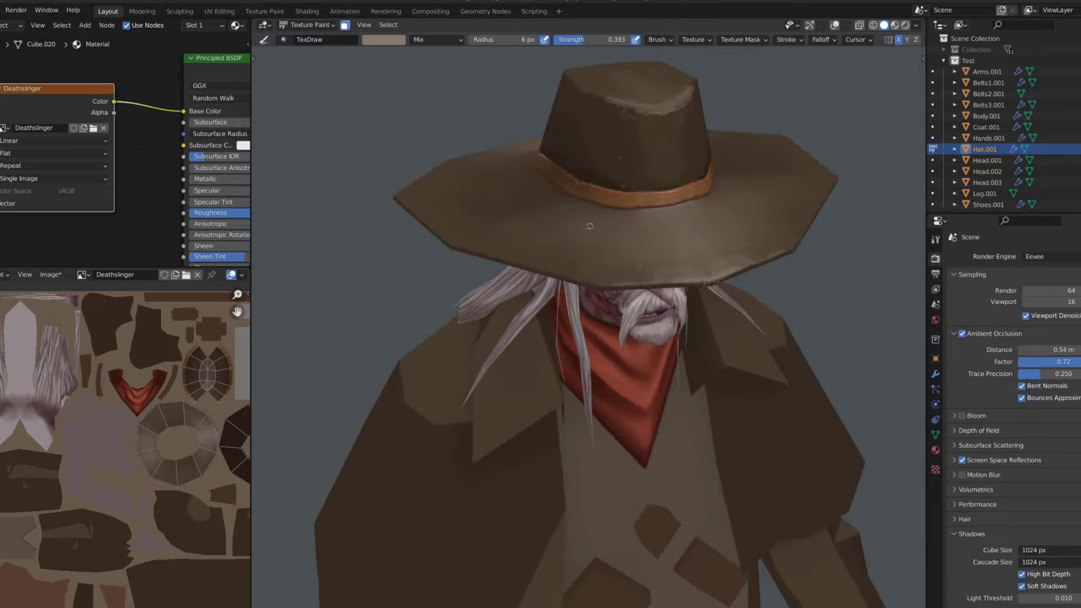
{"action": "scroll", "coordinate": [453, 244], "scroll_direction": "up", "scroll_amount": 2}
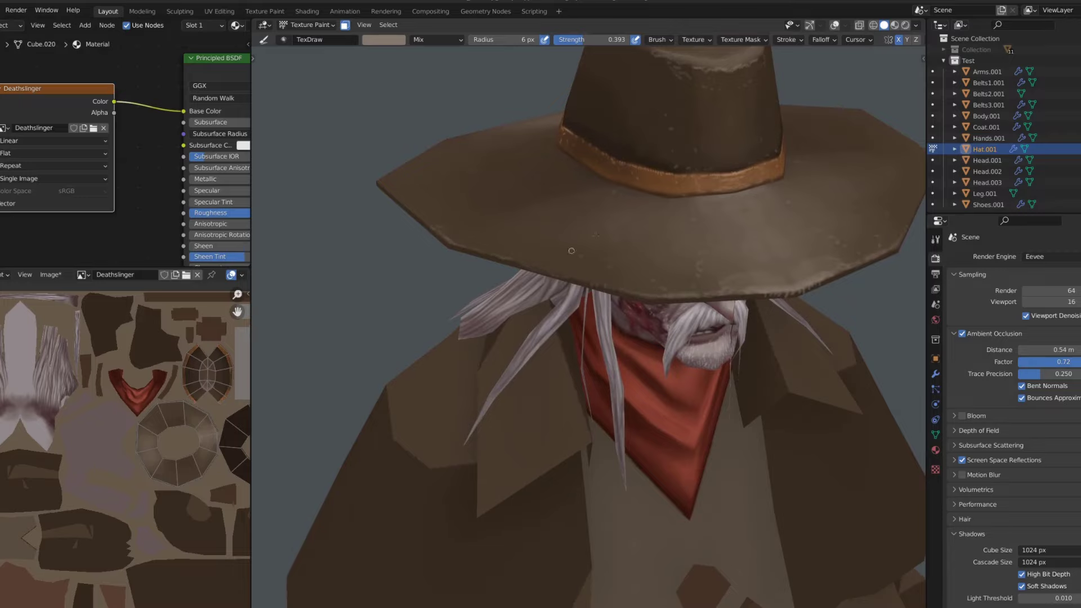
{"action": "middle_click_drag", "start_coordinate": [648, 193], "coordinate": [481, 268]}
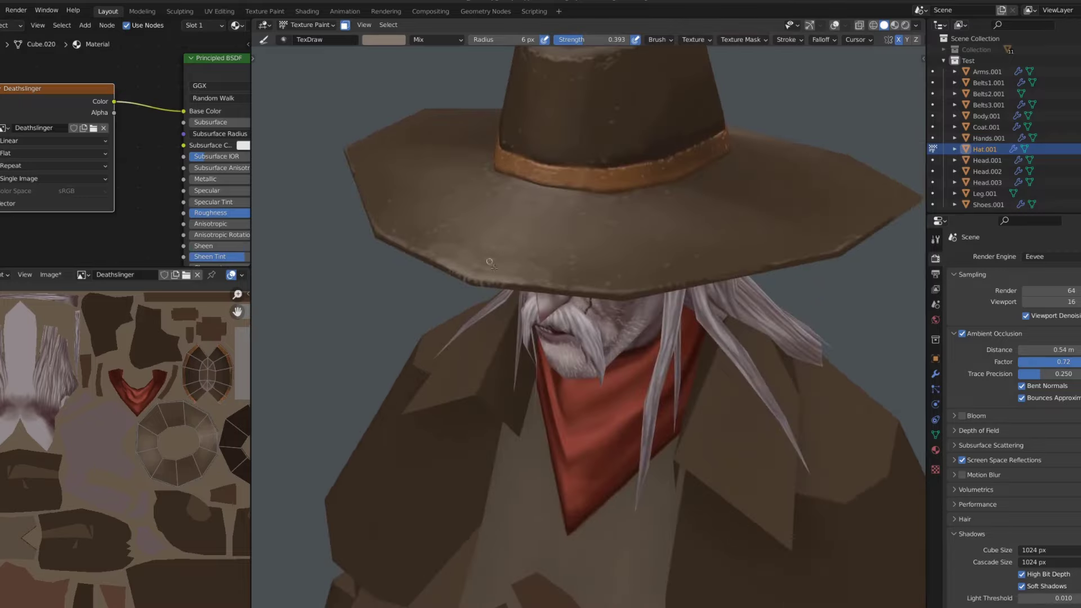
{"action": "middle_click_drag", "start_coordinate": [534, 216], "coordinate": [580, 180]}
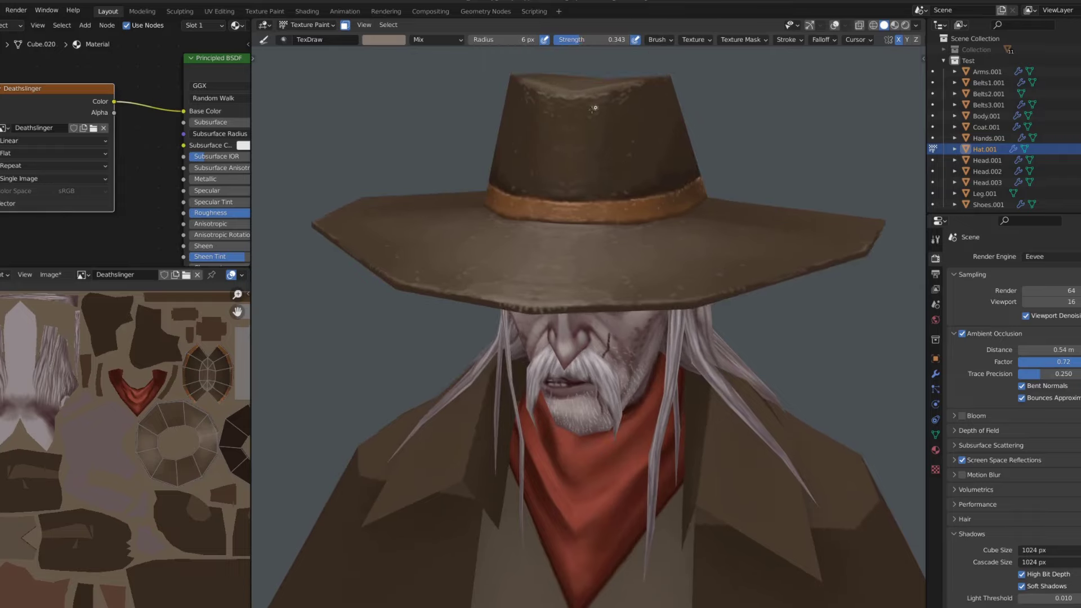
{"action": "scroll", "coordinate": [609, 110], "scroll_direction": "down", "scroll_amount": 5}
{"action": "scroll", "coordinate": [609, 110], "scroll_direction": "up", "scroll_amount": 3}
Dab pale grey wear onto the hat edges from several angles
{"action": "mouse_move", "coordinate": [609, 110]}
{"action": "middle_mouse_down"}
{"action": "mouse_move", "coordinate": [722, 221]}
{"action": "mouse_move", "coordinate": [597, 192]}
{"action": "mouse_move", "coordinate": [646, 333]}
{"action": "mouse_move", "coordinate": [433, 503]}
{"action": "middle_mouse_up"}
{"action": "scroll", "coordinate": [721, 222], "scroll_direction": "down", "scroll_amount": 2}
{"action": "scroll", "coordinate": [722, 221], "scroll_direction": "up", "scroll_amount": 3}
{"action": "scroll", "coordinate": [597, 191], "scroll_direction": "up", "scroll_amount": 2}
{"action": "left_click", "coordinate": [585, 187]}
{"action": "middle_click_drag", "start_coordinate": [549, 363], "coordinate": [455, 389]}
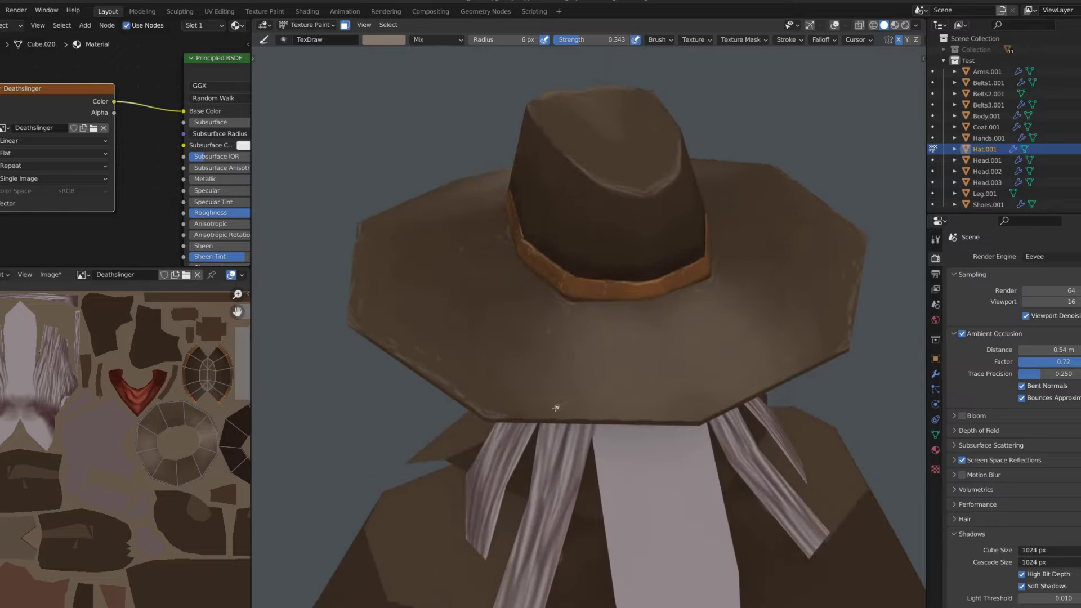
{"action": "middle_click_drag", "start_coordinate": [688, 420], "coordinate": [526, 360]}
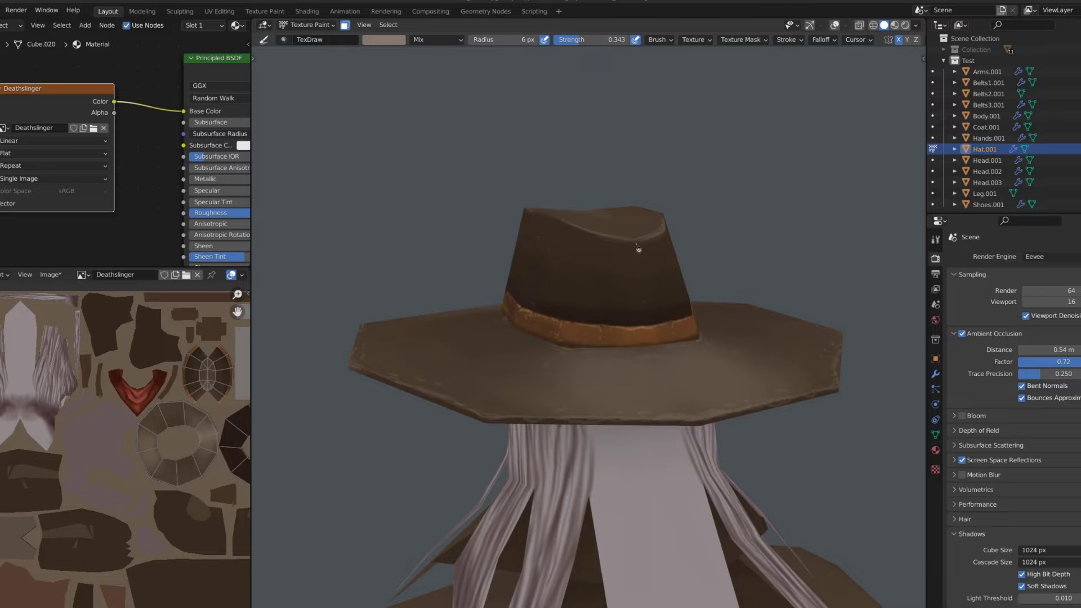
{"action": "mouse_move", "coordinate": [604, 261]}
{"action": "middle_mouse_down"}
{"action": "mouse_move", "coordinate": [526, 240]}
{"action": "mouse_move", "coordinate": [557, 244]}
{"action": "middle_mouse_up"}
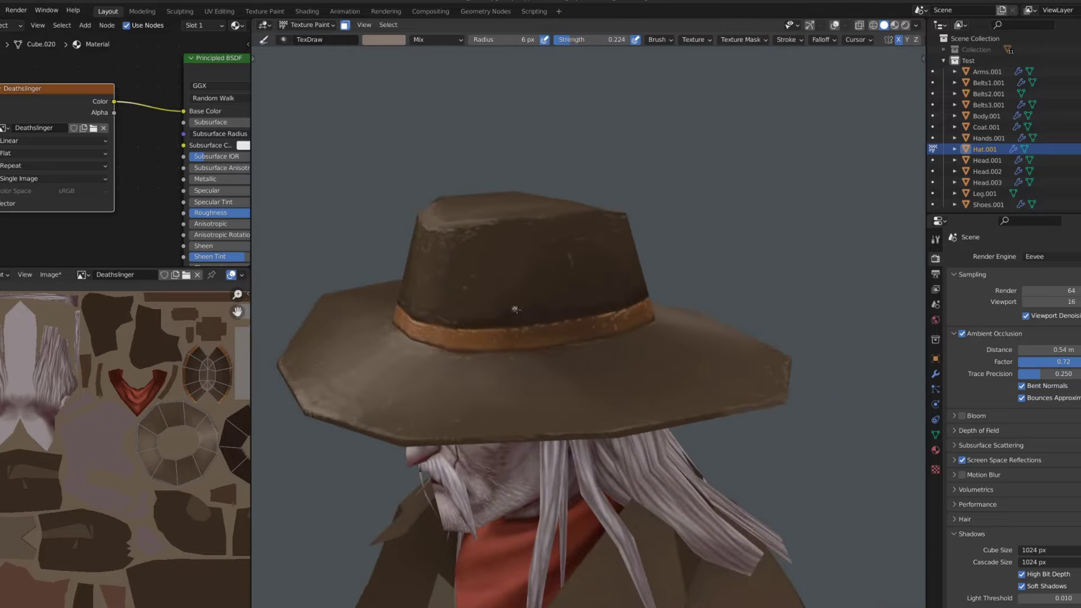
{"action": "middle_click_drag", "start_coordinate": [495, 221], "coordinate": [565, 207]}
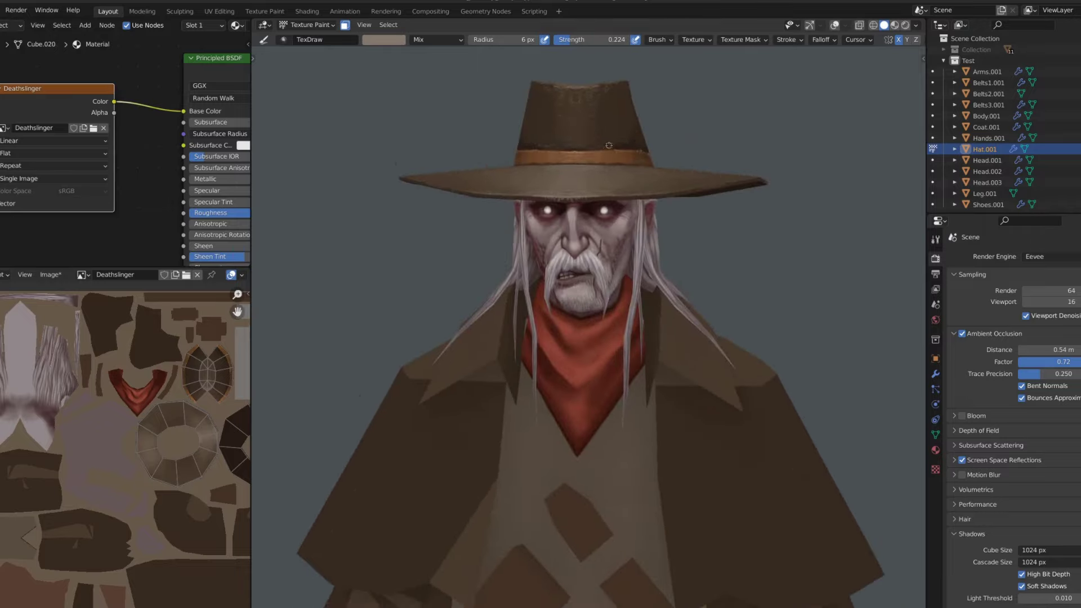
Adjust the paint colour and view the hat crown from above
{"action": "left_click", "coordinate": [383, 39]}
{"action": "scroll", "coordinate": [607, 243], "scroll_direction": "up", "scroll_amount": 5}
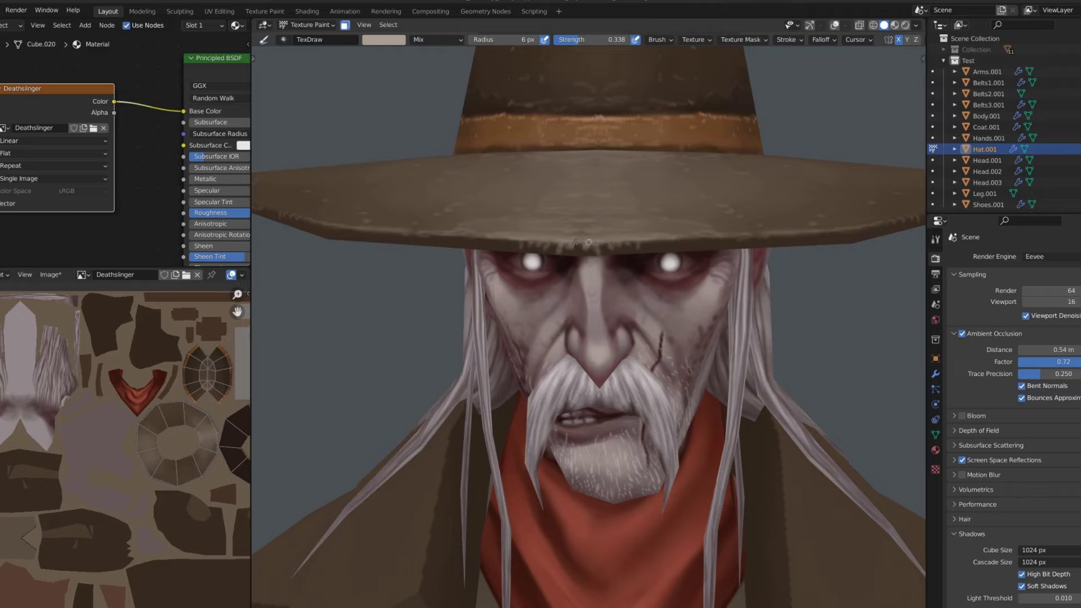
{"action": "middle_click_drag", "start_coordinate": [650, 239], "coordinate": [542, 196]}
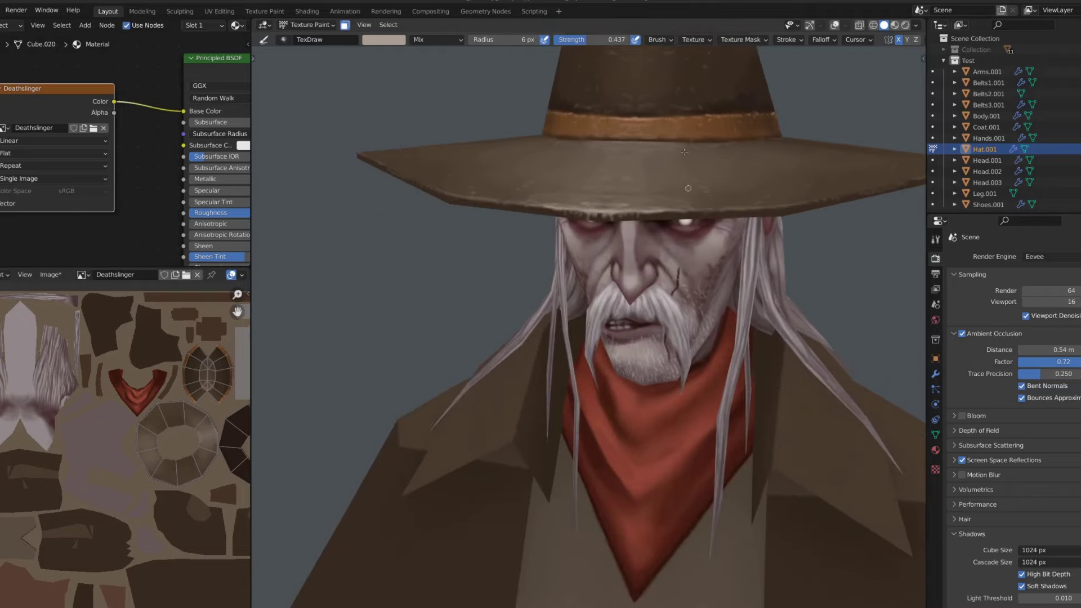
{"action": "mouse_move", "coordinate": [688, 188]}
{"action": "middle_mouse_down"}
{"action": "mouse_move", "coordinate": [645, 145]}
{"action": "mouse_move", "coordinate": [597, 122]}
{"action": "mouse_move", "coordinate": [577, 203]}
{"action": "mouse_move", "coordinate": [552, 169]}
{"action": "middle_mouse_up"}
{"action": "scroll", "coordinate": [621, 111], "scroll_direction": "up", "scroll_amount": 2}
{"action": "scroll", "coordinate": [655, 98], "scroll_direction": "down", "scroll_amount": 5}
{"action": "scroll", "coordinate": [577, 202], "scroll_direction": "up", "scroll_amount": 5}
{"action": "scroll", "coordinate": [552, 169], "scroll_direction": "down", "scroll_amount": 5}
{"action": "scroll", "coordinate": [540, 186], "scroll_direction": "up", "scroll_amount": 5}
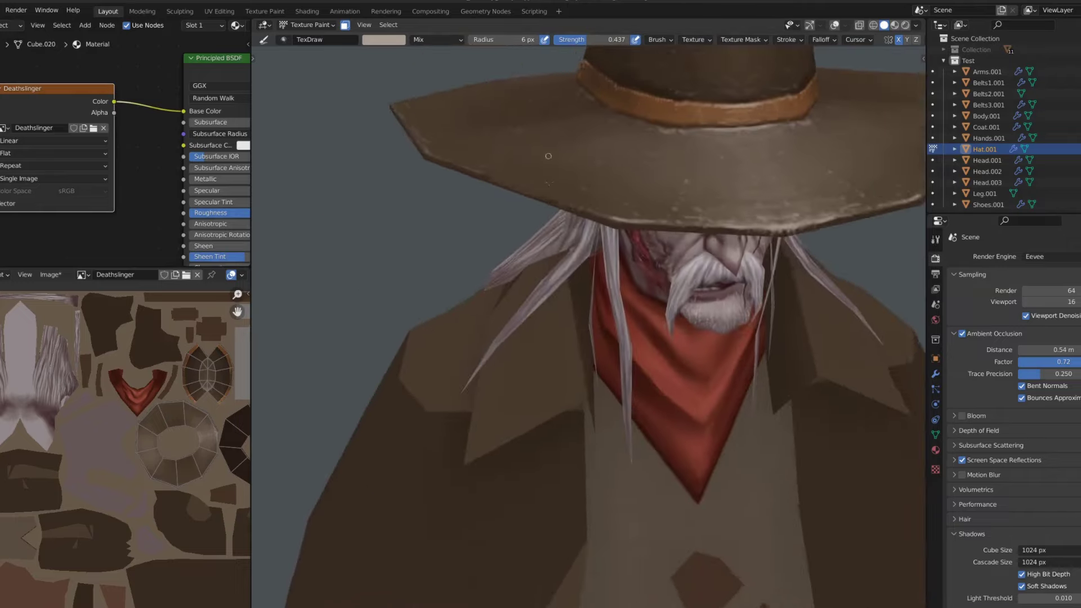
{"action": "scroll", "coordinate": [537, 189], "scroll_direction": "up", "scroll_amount": 1}
Resize the brush and position the view looking down on the hat top
{"action": "key", "text": "f"}
{"action": "middle_click_drag", "start_coordinate": [476, 175], "coordinate": [619, 191]}
{"action": "scroll", "coordinate": [619, 191], "scroll_direction": "down", "scroll_amount": 5}
{"action": "scroll", "coordinate": [635, 200], "scroll_direction": "up", "scroll_amount": 2}
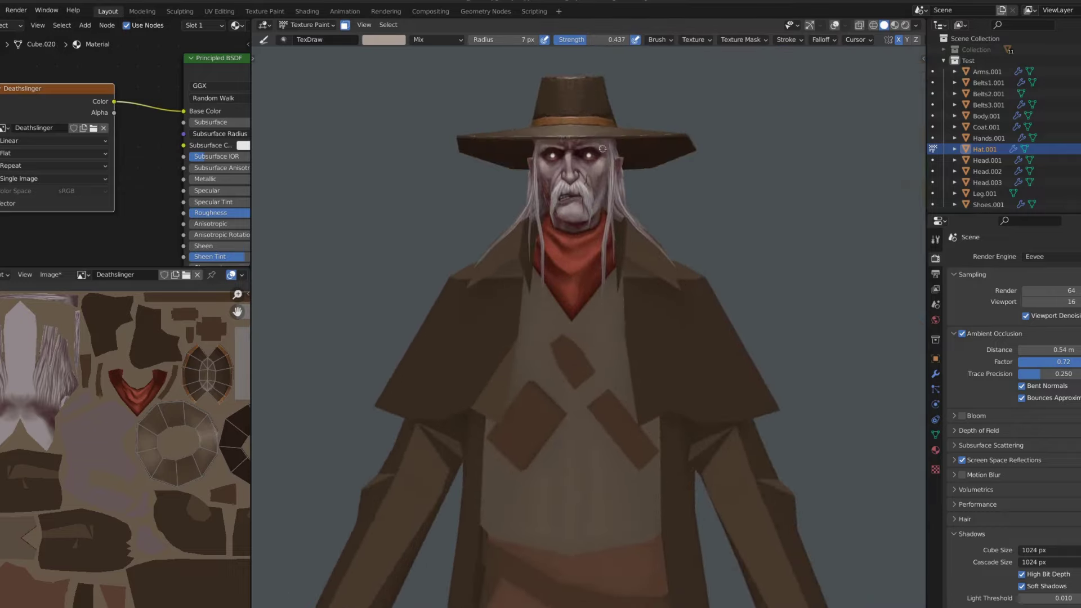
{"action": "scroll", "coordinate": [635, 200], "scroll_direction": "up", "scroll_amount": 3}
{"action": "scroll", "coordinate": [639, 144], "scroll_direction": "down", "scroll_amount": 5}
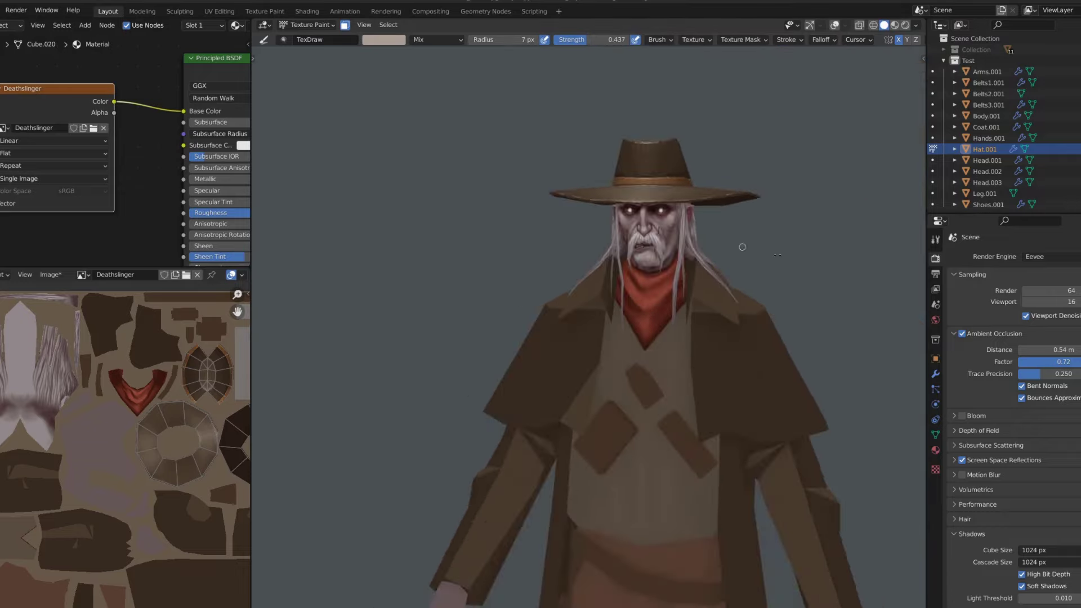
{"action": "middle_click_drag", "start_coordinate": [639, 144], "coordinate": [676, 225]}
{"action": "scroll", "coordinate": [676, 225], "scroll_direction": "down", "scroll_amount": 2}
{"action": "scroll", "coordinate": [749, 303], "scroll_direction": "up", "scroll_amount": 3}
{"action": "scroll", "coordinate": [749, 303], "scroll_direction": "down", "scroll_amount": 3}
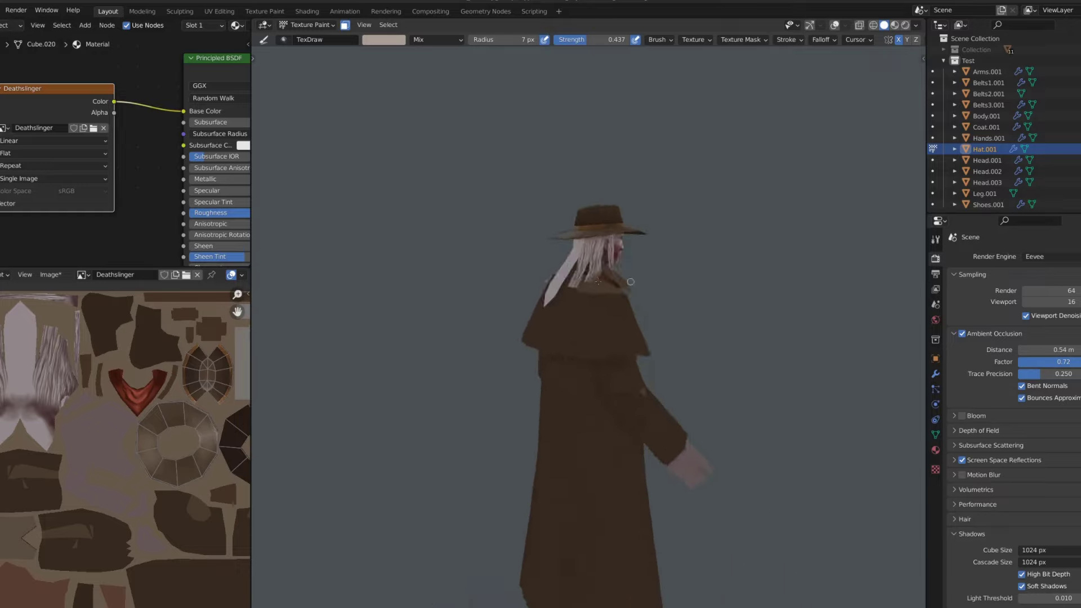
{"action": "middle_click_drag", "start_coordinate": [620, 282], "coordinate": [563, 394]}
{"action": "scroll", "coordinate": [563, 282], "scroll_direction": "up", "scroll_amount": 3}
Sample dark brown, enlarge the brush, set strength 0.185 and shade the hat top
{"action": "key", "text": "s"}
{"action": "key", "text": "f"}
{"action": "key", "text": "shift+f"}
{"action": "left_click", "coordinate": [532, 287]}
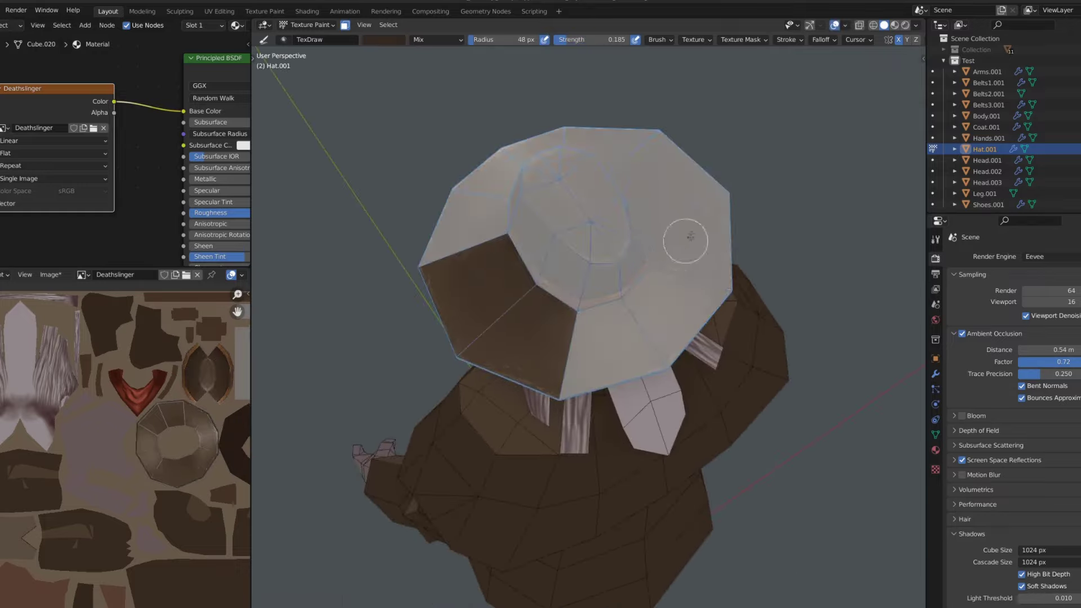
{"action": "mouse_move", "coordinate": [683, 241]}
{"action": "left_mouse_down"}
{"action": "mouse_move", "coordinate": [495, 169]}
{"action": "mouse_move", "coordinate": [542, 290]}
{"action": "left_mouse_up"}
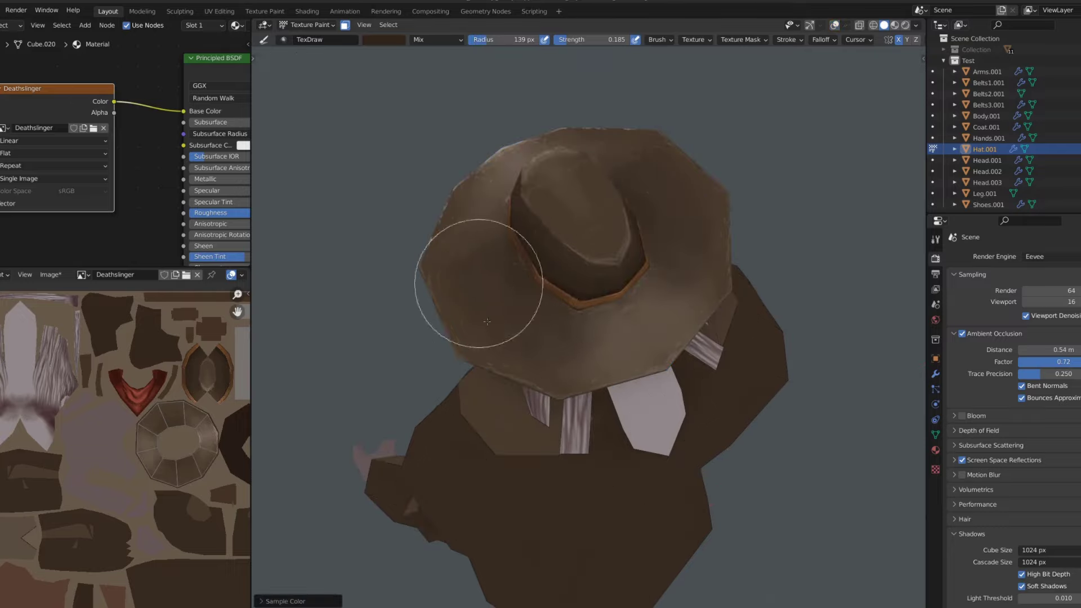
Orbit back to a three-quarter front view of the character
{"action": "middle_click_drag", "start_coordinate": [487, 321], "coordinate": [599, 234]}
{"action": "scroll", "coordinate": [599, 234], "scroll_direction": "down", "scroll_amount": 3}
{"action": "scroll", "coordinate": [550, 157], "scroll_direction": "down", "scroll_amount": 2}
{"action": "middle_click_drag", "start_coordinate": [550, 156], "coordinate": [651, 171]}
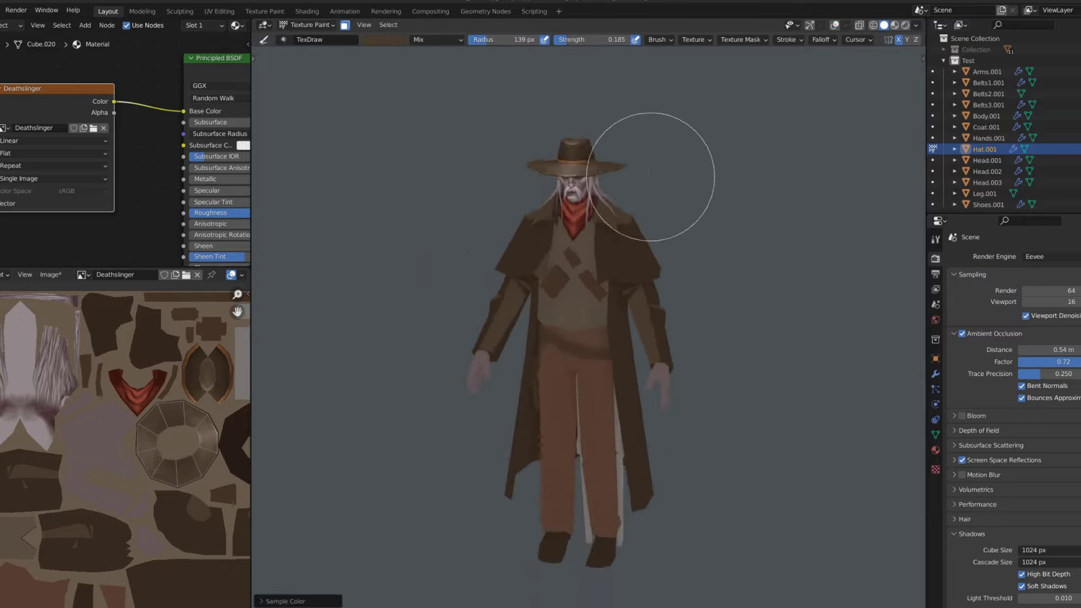
{"action": "scroll", "coordinate": [650, 172], "scroll_direction": "up", "scroll_amount": 6}
{"action": "scroll", "coordinate": [676, 265], "scroll_direction": "up", "scroll_amount": 2}
{"action": "middle_click_drag", "start_coordinate": [676, 265], "coordinate": [598, 217]}
{"action": "scroll", "coordinate": [639, 241], "scroll_direction": "down", "scroll_amount": 3}
{"action": "scroll", "coordinate": [645, 250], "scroll_direction": "up", "scroll_amount": 4}
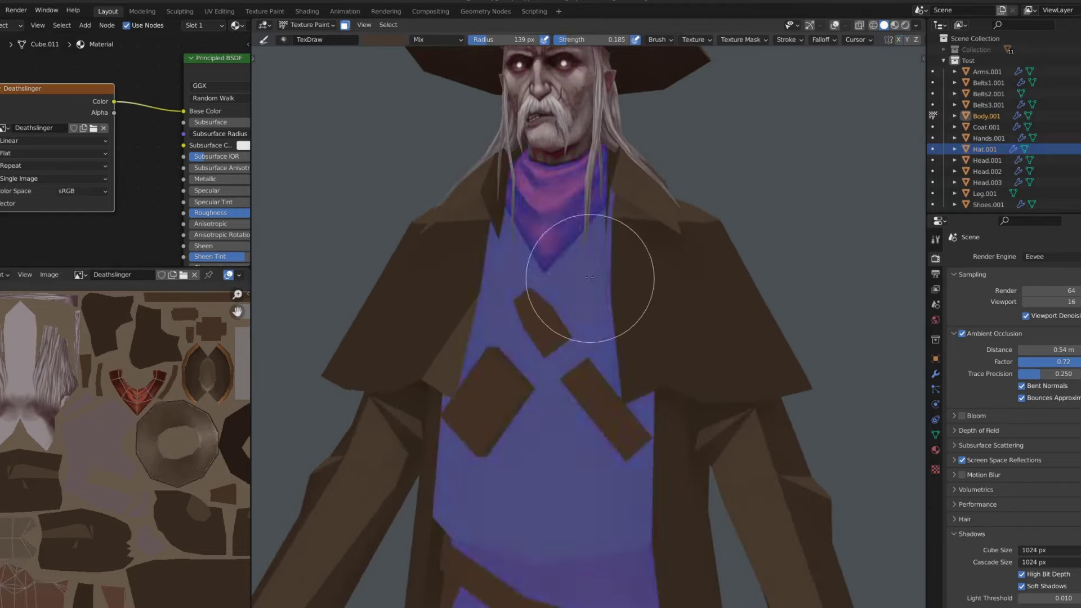
Sample the body's colour as paint and raise the brush strength to about 0.596
{"action": "key", "text": "s"}
{"action": "left_click", "coordinate": [384, 40]}
{"action": "left_click_drag", "start_coordinate": [395, 111], "coordinate": [394, 119]}
{"action": "key", "text": "shift+f"}
{"action": "left_click", "coordinate": [479, 228]}
{"action": "key", "text": "f"}
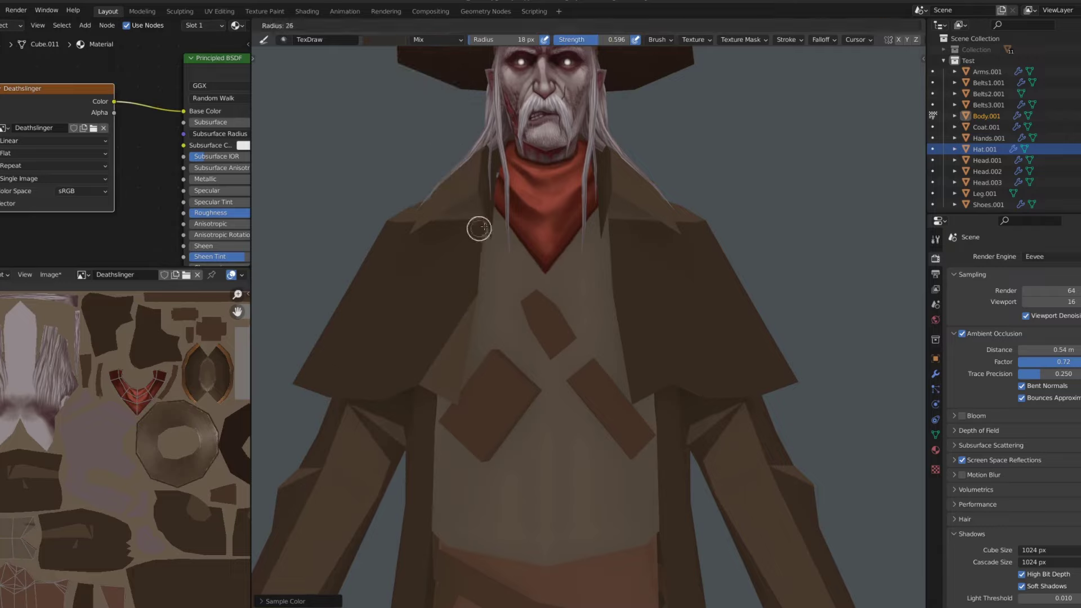
{"action": "key", "text": "shift+f"}
{"action": "left_click", "coordinate": [597, 213]}
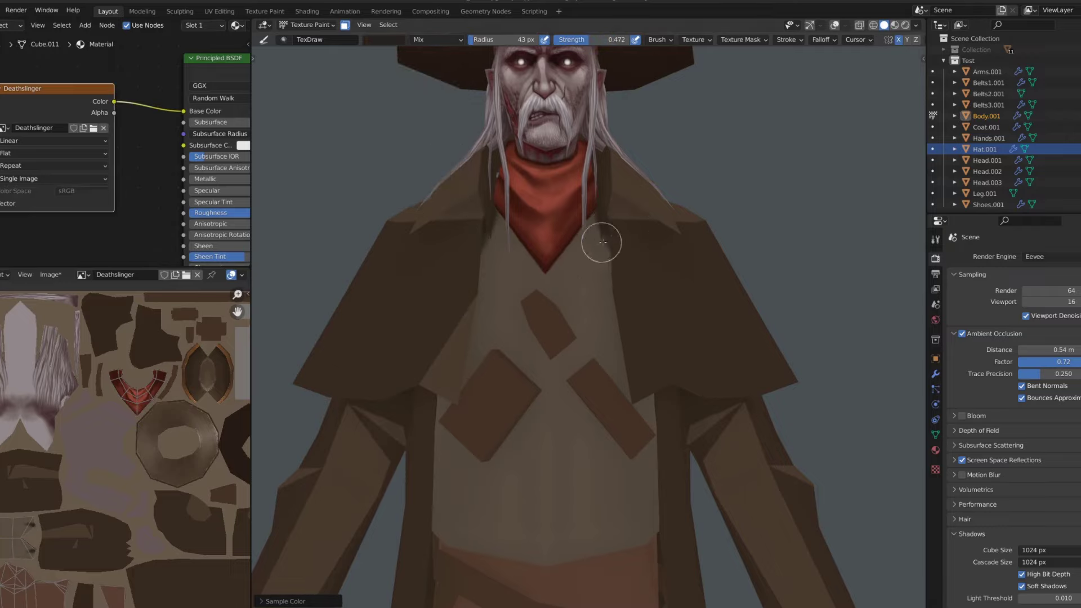
Pick a darker shade and shrink the TexDraw brush to paint the neck shadow
{"action": "scroll", "coordinate": [603, 370], "scroll_direction": "down", "scroll_amount": 3}
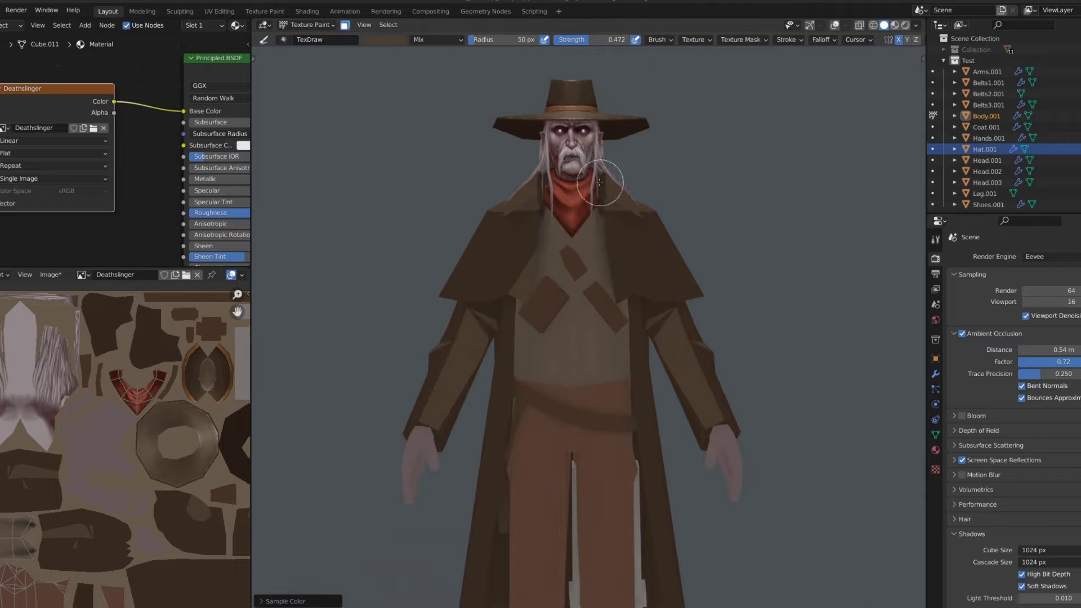
{"action": "scroll", "coordinate": [591, 225], "scroll_direction": "up", "scroll_amount": 5}
{"action": "key", "text": "s"}
{"action": "key", "text": "f"}
{"action": "left_click", "coordinate": [567, 220]}
{"action": "scroll", "coordinate": [569, 225], "scroll_direction": "down", "scroll_amount": 2}
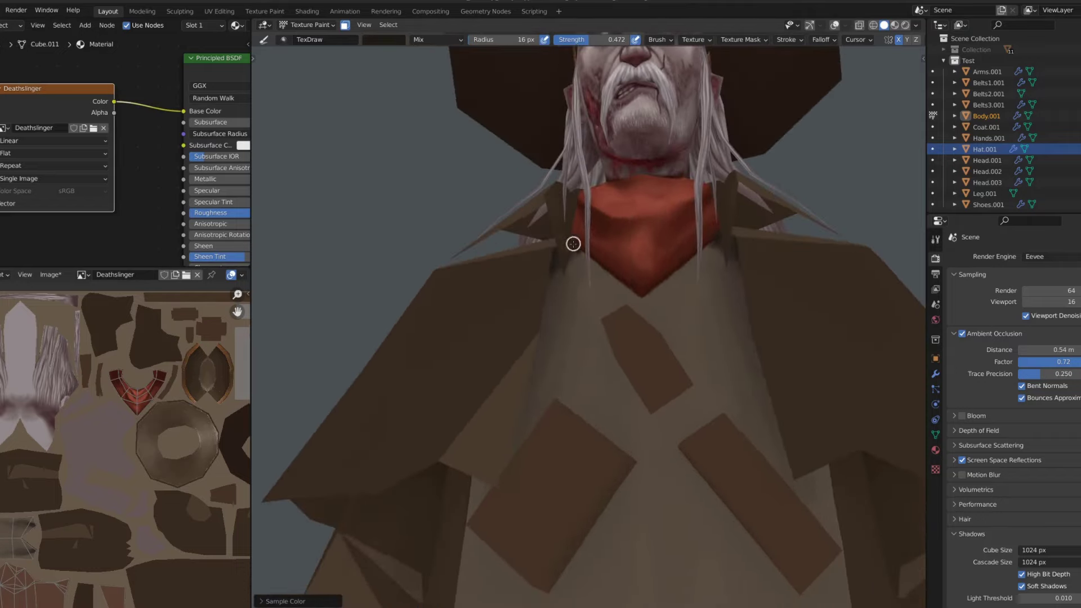
Blend the neck shading with a 37 px Smear brush, then select Coat.001
{"action": "key", "text": "3"}
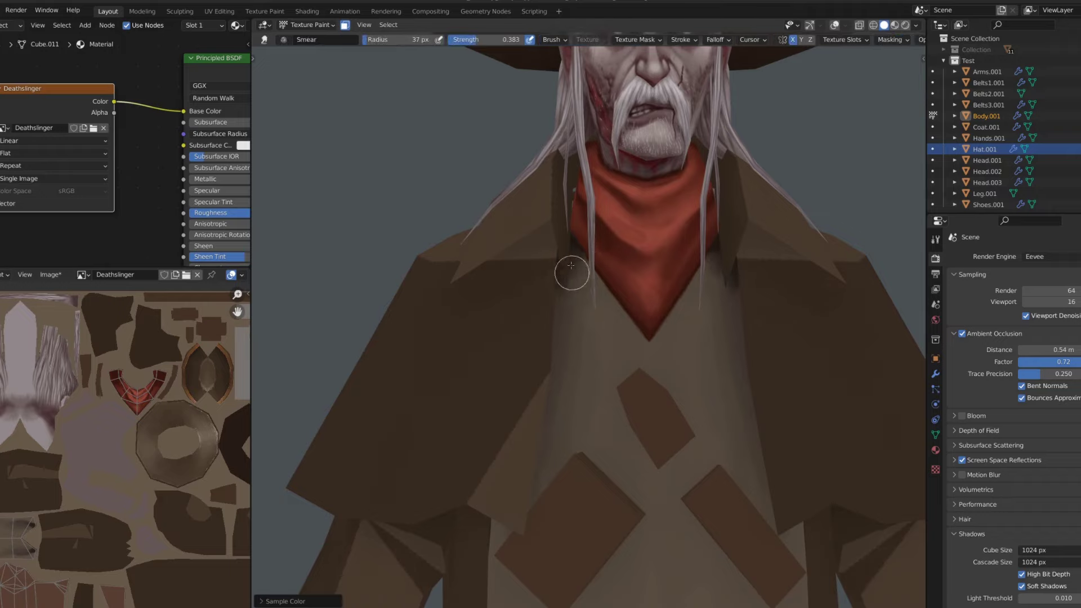
{"action": "scroll", "coordinate": [571, 266], "scroll_direction": "down", "scroll_amount": 4}
{"action": "scroll", "coordinate": [613, 198], "scroll_direction": "up", "scroll_amount": 2}
{"action": "scroll", "coordinate": [609, 243], "scroll_direction": "up", "scroll_amount": 1}
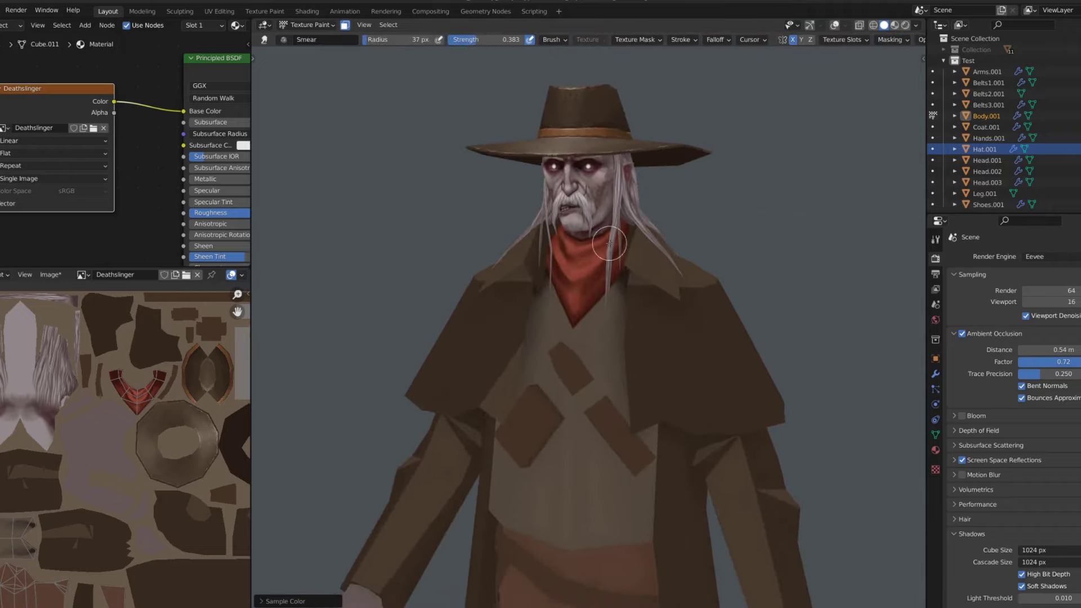
{"action": "scroll", "coordinate": [609, 244], "scroll_direction": "down", "scroll_amount": 3}
{"action": "middle_click_drag", "start_coordinate": [647, 277], "coordinate": [640, 277]}
{"action": "scroll", "coordinate": [640, 225], "scroll_direction": "up", "scroll_amount": 2}
{"action": "scroll", "coordinate": [676, 265], "scroll_direction": "up", "scroll_amount": 2}
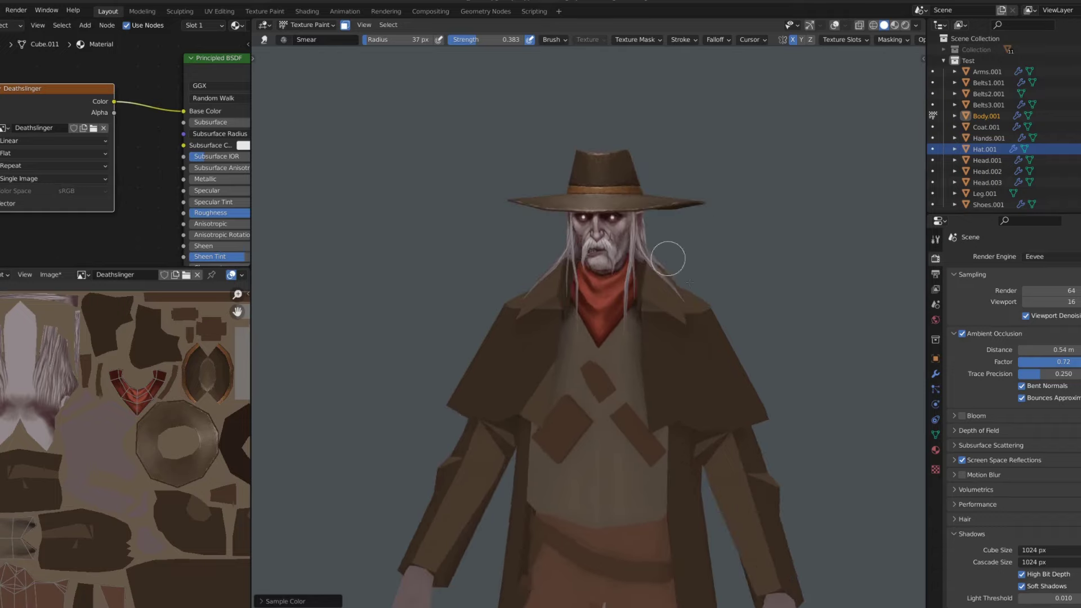
{"action": "scroll", "coordinate": [667, 258], "scroll_direction": "down", "scroll_amount": 2}
{"action": "scroll", "coordinate": [675, 225], "scroll_direction": "up", "scroll_amount": 2}
{"action": "left_click", "coordinate": [631, 193]}
Isolate the coat in local view and paint the inside of its collar dark
{"action": "key", "text": "KP_Divide"}
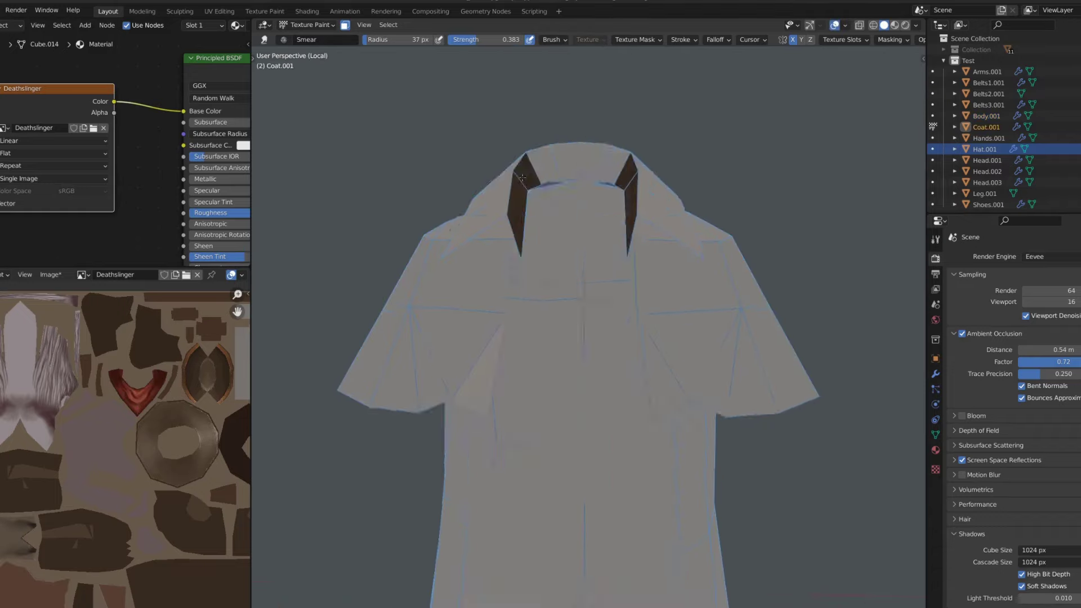
{"action": "scroll", "coordinate": [547, 147], "scroll_direction": "up", "scroll_amount": 2}
{"action": "scroll", "coordinate": [619, 135], "scroll_direction": "up", "scroll_amount": 2}
{"action": "left_click", "coordinate": [383, 40]}
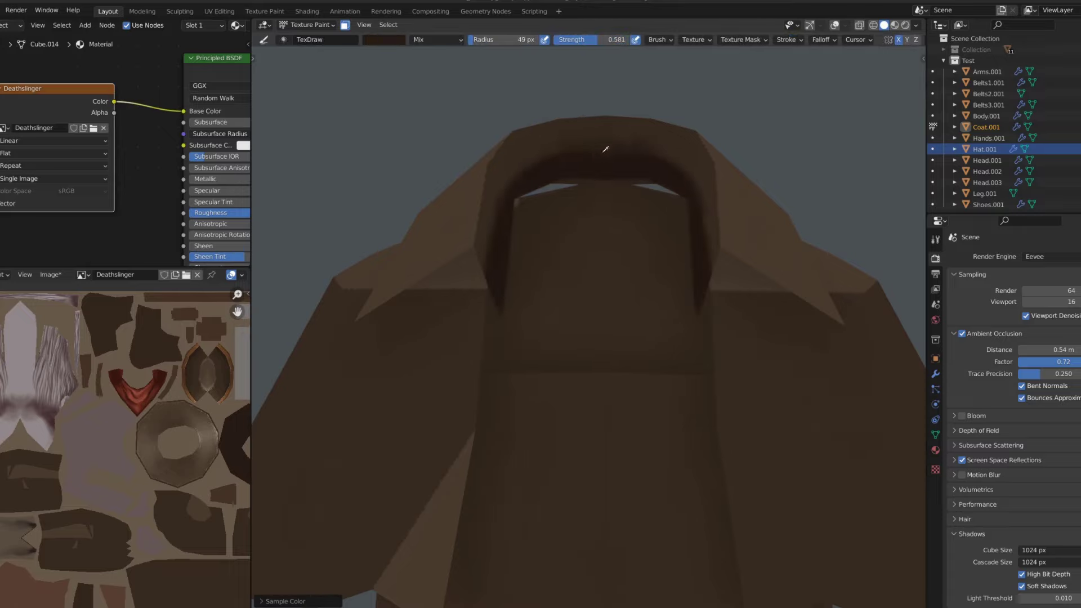
{"action": "middle_click_drag", "start_coordinate": [685, 236], "coordinate": [733, 237]}
{"action": "key", "text": "KP_Divide"}
{"action": "key", "text": "KP_Divide"}
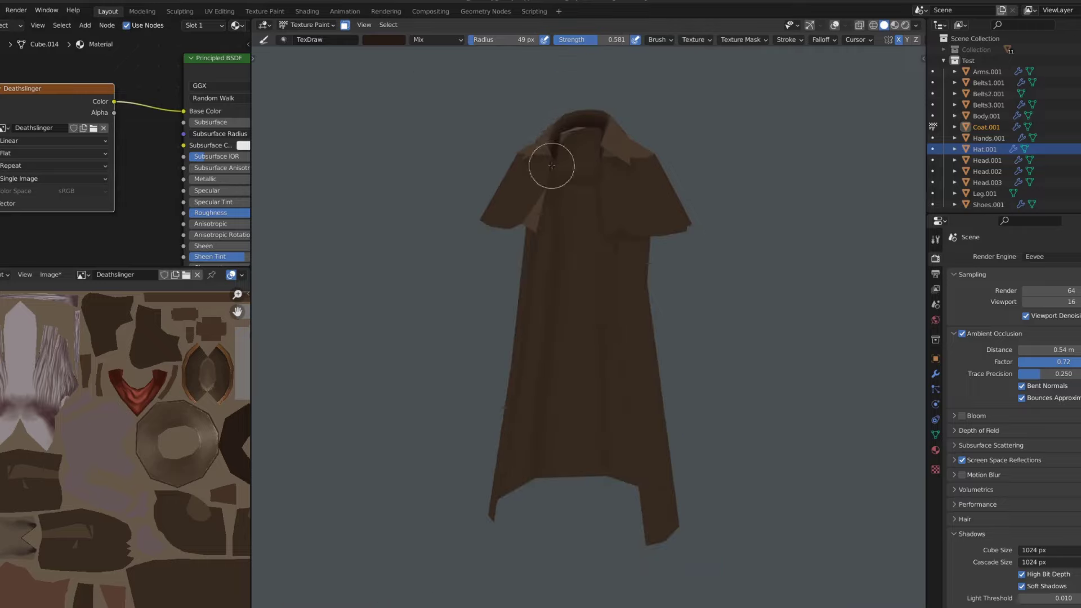
{"action": "scroll", "coordinate": [524, 225], "scroll_direction": "up", "scroll_amount": 5}
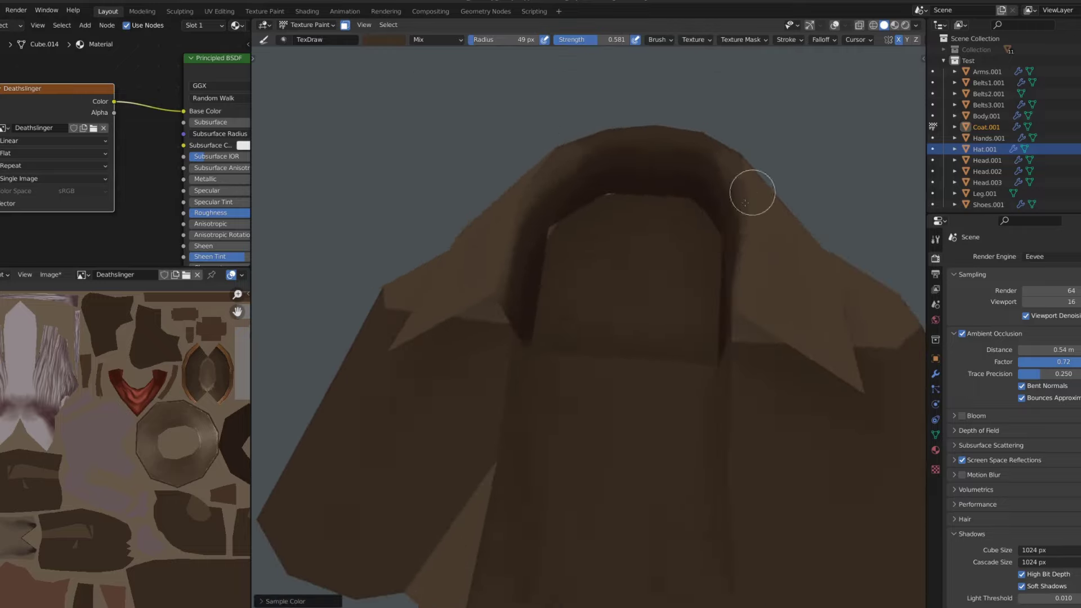
Switch the coat to solid shading and sample browns while orbiting around the collar
{"action": "key", "text": "z"}
{"action": "left_click", "coordinate": [865, 251]}
{"action": "mouse_move", "coordinate": [864, 251]}
{"action": "middle_mouse_down"}
{"action": "mouse_move", "coordinate": [844, 308]}
{"action": "mouse_move", "coordinate": [711, 212]}
{"action": "mouse_move", "coordinate": [729, 212]}
{"action": "middle_mouse_up"}
{"action": "key", "text": "s"}
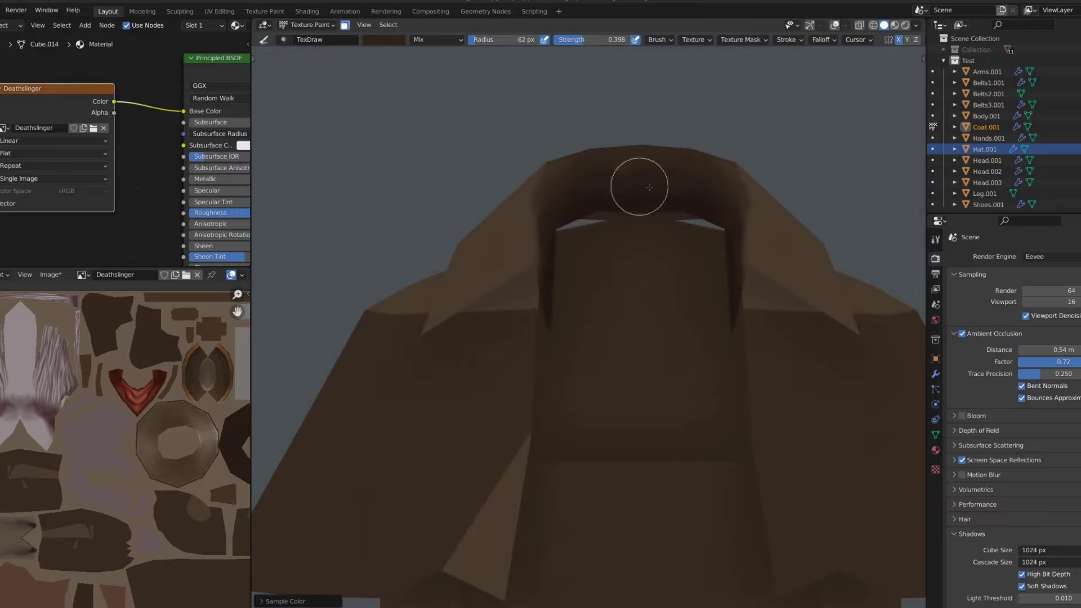
{"action": "mouse_move", "coordinate": [649, 187]}
{"action": "middle_mouse_down"}
{"action": "mouse_move", "coordinate": [775, 313]}
{"action": "mouse_move", "coordinate": [724, 225]}
{"action": "mouse_move", "coordinate": [775, 200]}
{"action": "middle_mouse_up"}
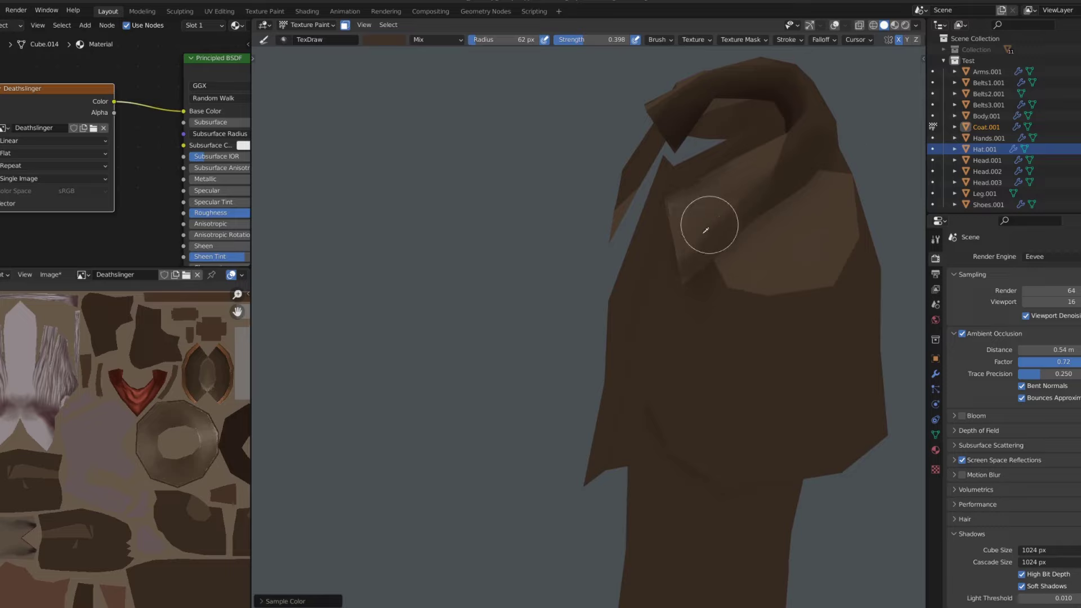
{"action": "key", "text": "s"}
{"action": "middle_click_drag", "start_coordinate": [809, 119], "coordinate": [790, 166]}
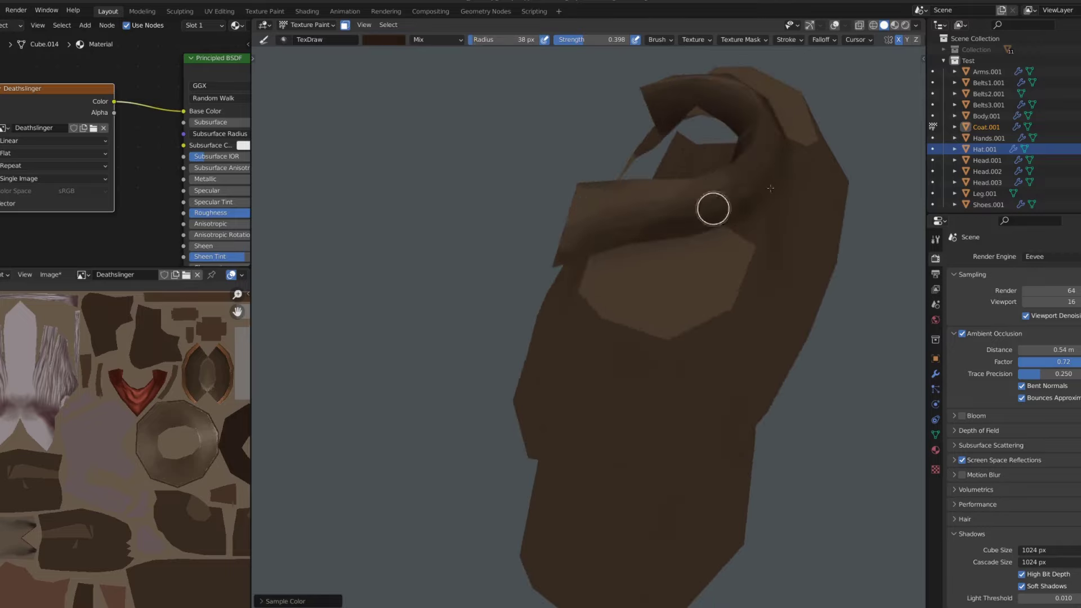
{"action": "key", "text": "s"}
{"action": "mouse_move", "coordinate": [713, 208]}
{"action": "middle_mouse_down"}
{"action": "mouse_move", "coordinate": [765, 133]}
{"action": "mouse_move", "coordinate": [713, 148]}
{"action": "middle_mouse_up"}
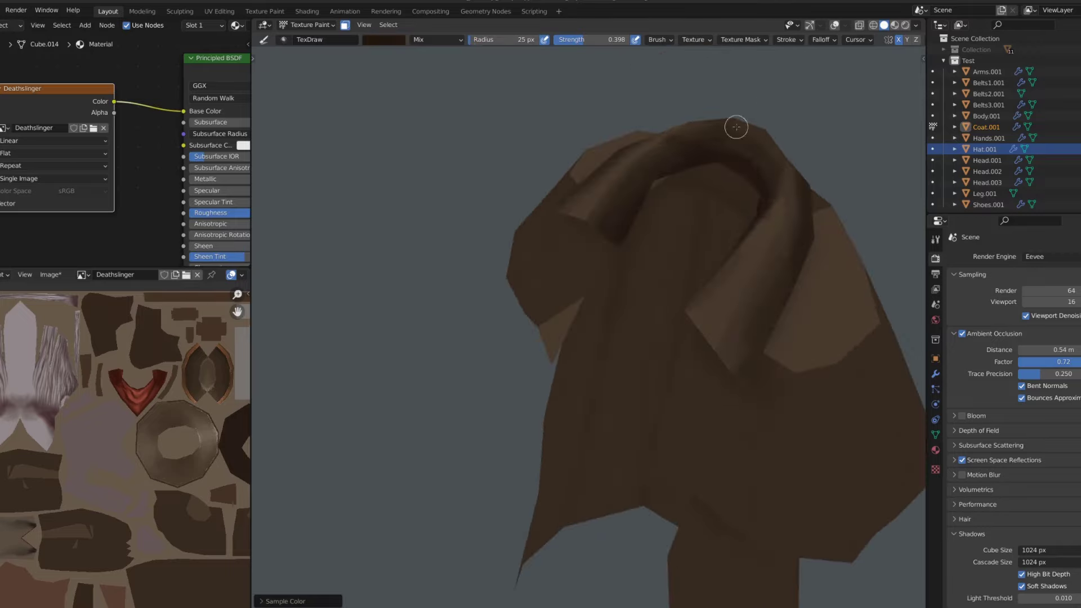
Inspect the collar faces in Edit Mode, then return to painting the coat
{"action": "key", "text": "Tab"}
{"action": "scroll", "coordinate": [174, 461], "scroll_direction": "up", "scroll_amount": 3}
{"action": "scroll", "coordinate": [175, 461], "scroll_direction": "down", "scroll_amount": 3}
{"action": "scroll", "coordinate": [175, 462], "scroll_direction": "up", "scroll_amount": 5}
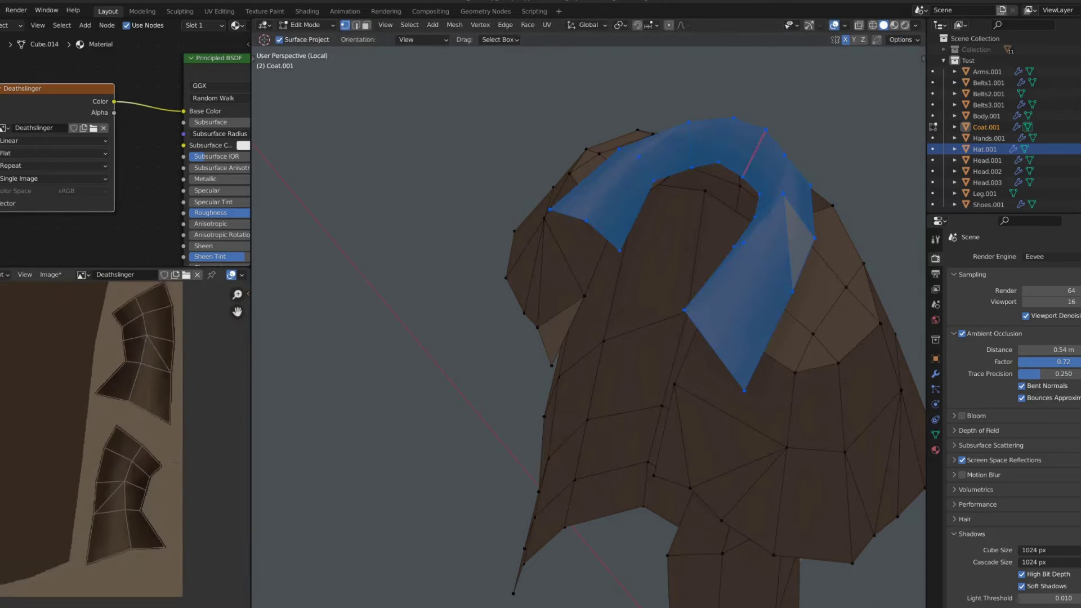
{"action": "scroll", "coordinate": [174, 461], "scroll_direction": "down", "scroll_amount": 5}
{"action": "scroll", "coordinate": [175, 461], "scroll_direction": "down", "scroll_amount": 2}
{"action": "key", "text": "Tab"}
Smear the collar shading and turn back to a front view of the full character
{"action": "key", "text": "shift+space"}
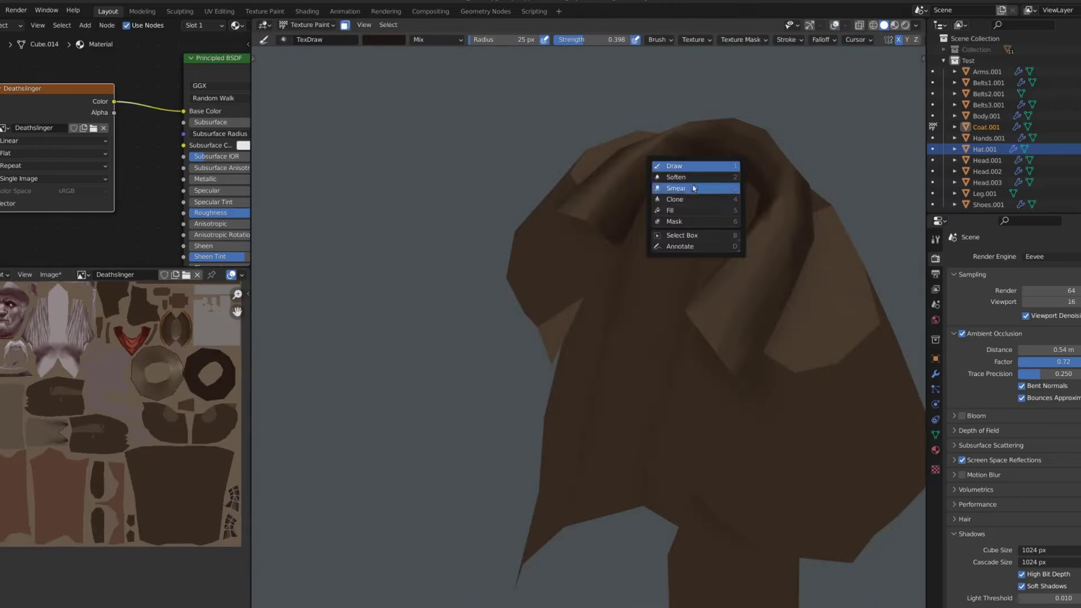
{"action": "left_click", "coordinate": [694, 189]}
{"action": "mouse_move", "coordinate": [767, 193]}
{"action": "middle_mouse_down"}
{"action": "mouse_move", "coordinate": [671, 164]}
{"action": "mouse_move", "coordinate": [620, 243]}
{"action": "mouse_move", "coordinate": [569, 224]}
{"action": "middle_mouse_up"}
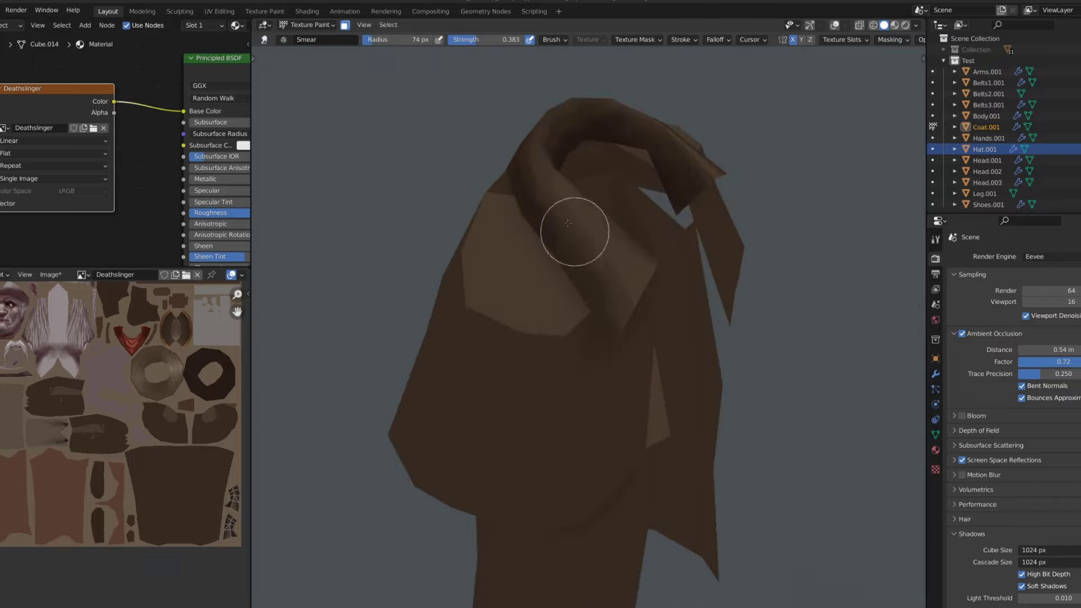
{"action": "middle_click_drag", "start_coordinate": [616, 320], "coordinate": [597, 232]}
{"action": "mouse_move", "coordinate": [685, 249]}
{"action": "middle_mouse_down"}
{"action": "mouse_move", "coordinate": [562, 265]}
{"action": "mouse_move", "coordinate": [688, 180]}
{"action": "mouse_move", "coordinate": [670, 192]}
{"action": "middle_mouse_up"}
{"action": "scroll", "coordinate": [683, 128], "scroll_direction": "up", "scroll_amount": 2}
{"action": "scroll", "coordinate": [659, 201], "scroll_direction": "up", "scroll_amount": 2}
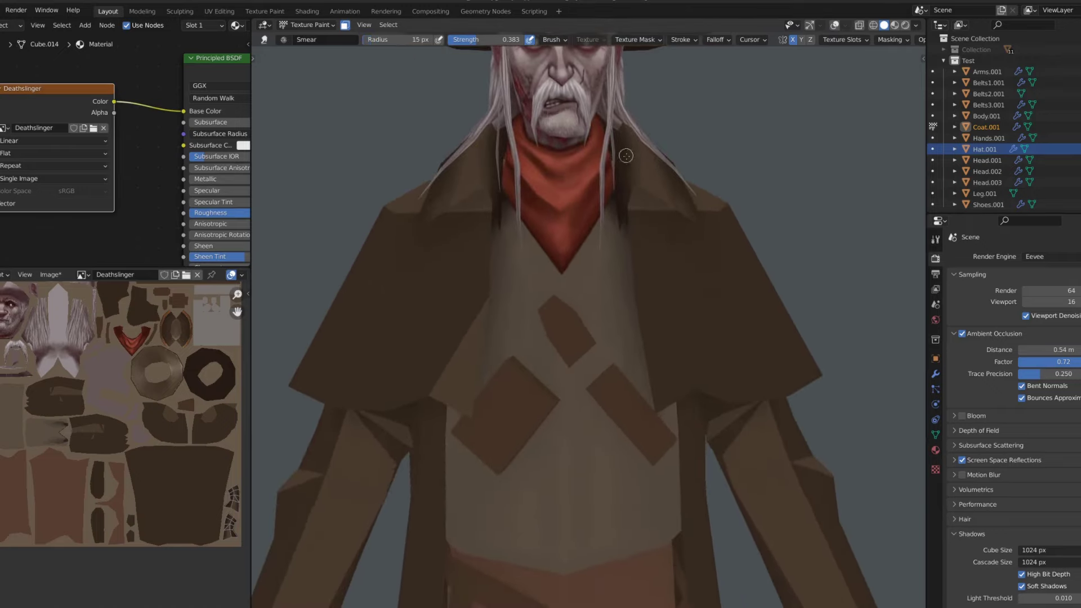
Shrink the brush, switch back to Draw, and sample a lighter brown from the coat
{"action": "key", "text": "f"}
{"action": "left_click", "coordinate": [672, 196]}
{"action": "key", "text": "d"}
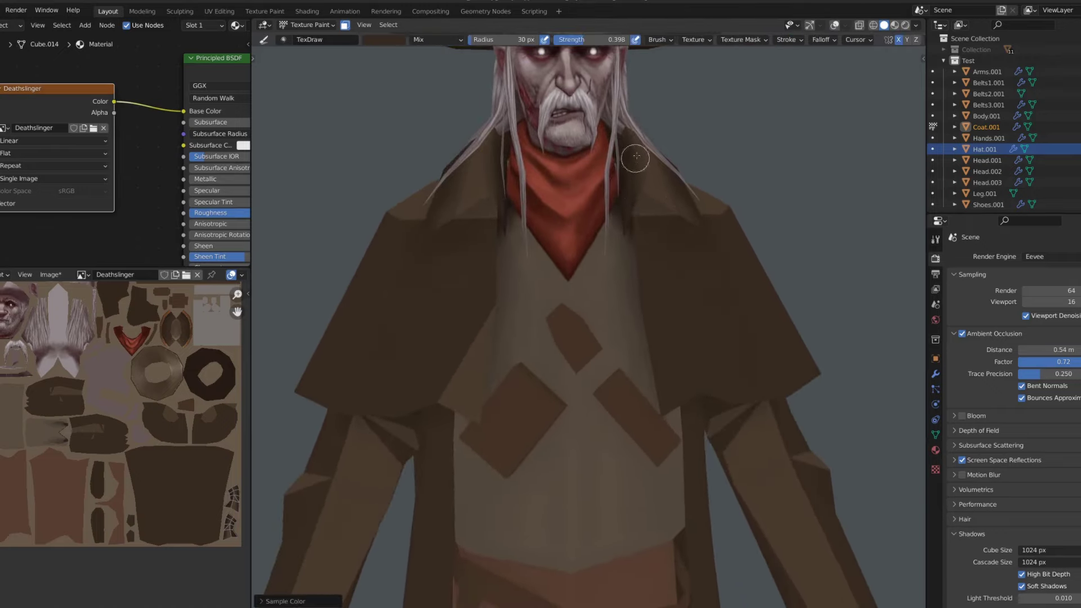
{"action": "middle_click_drag", "start_coordinate": [636, 156], "coordinate": [657, 144]}
{"action": "scroll", "coordinate": [602, 107], "scroll_direction": "down", "scroll_amount": 2}
{"action": "key", "text": "s"}
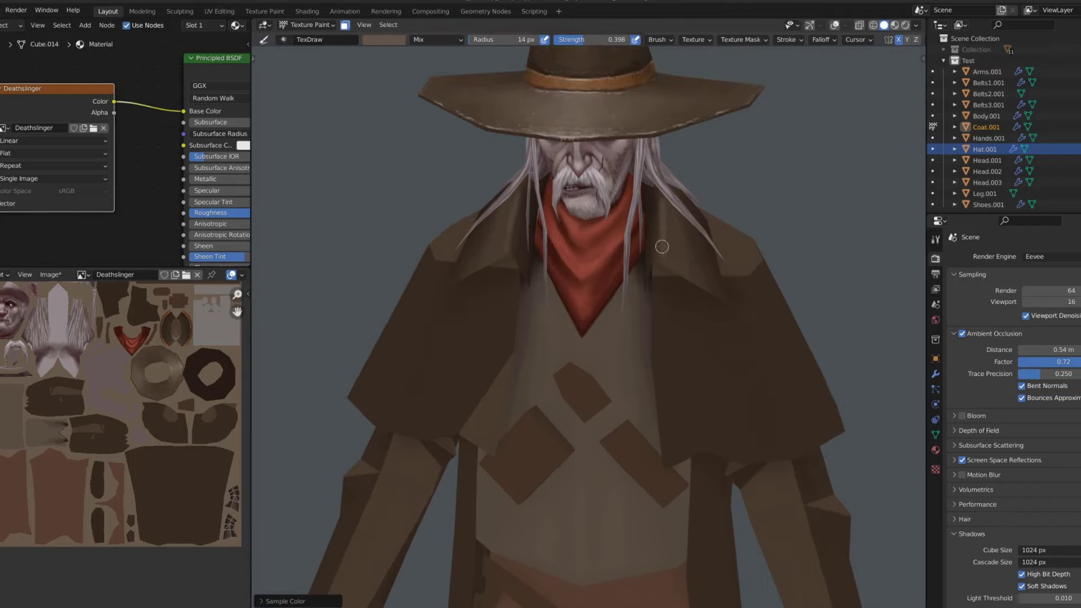
{"action": "middle_click_drag", "start_coordinate": [662, 247], "coordinate": [653, 264]}
{"action": "scroll", "coordinate": [667, 256], "scroll_direction": "up", "scroll_amount": 3}
Switch to the Smear tool and zoom in on the coat's shoulder
{"action": "key", "text": "shift+space"}
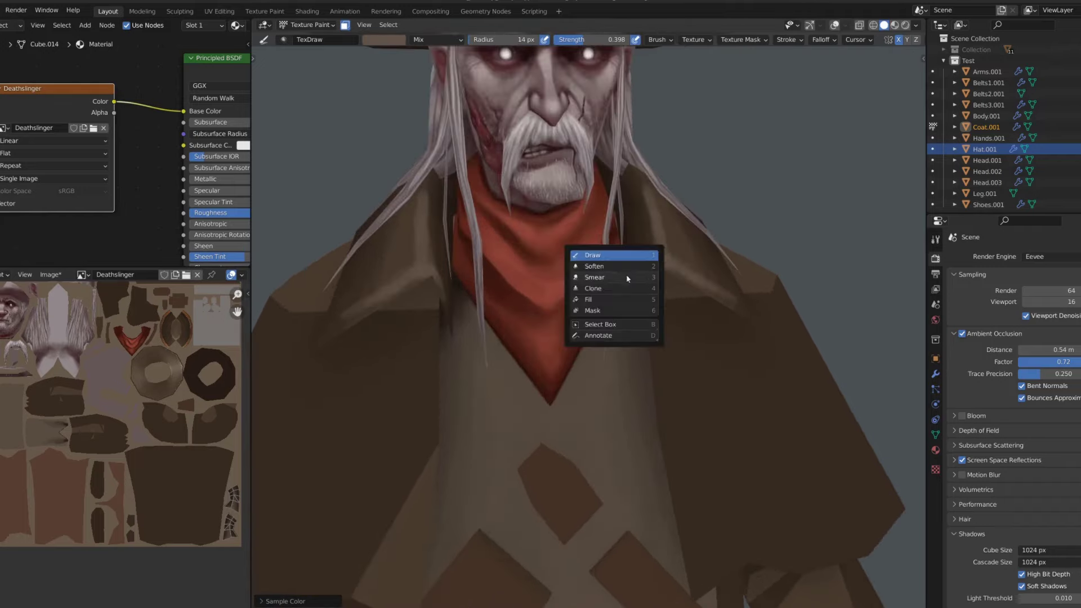
{"action": "left_click", "coordinate": [580, 276]}
{"action": "scroll", "coordinate": [636, 212], "scroll_direction": "up", "scroll_amount": 1}
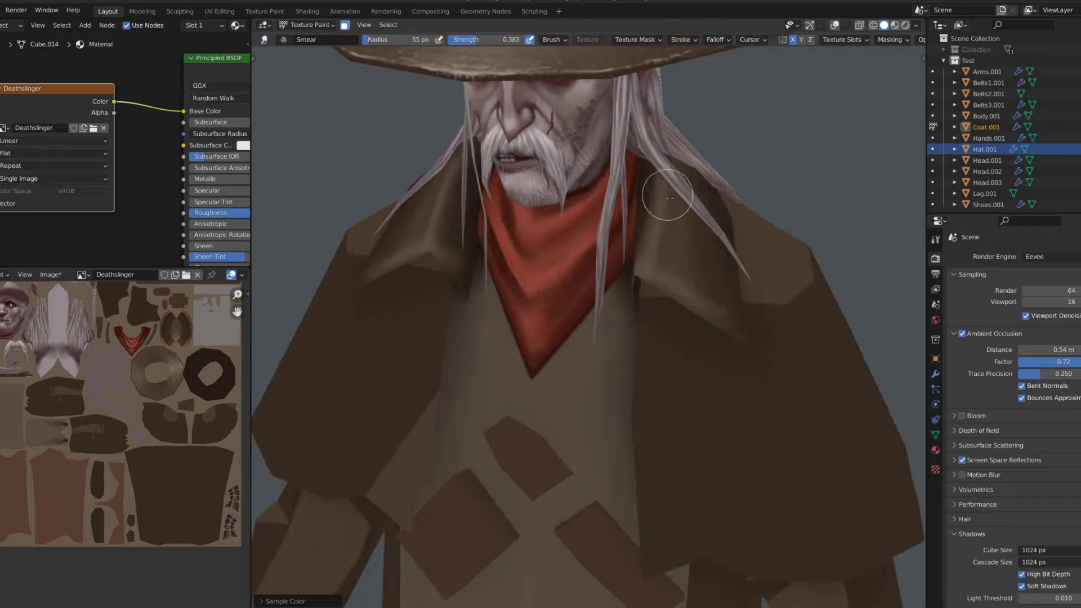
{"action": "scroll", "coordinate": [667, 197], "scroll_direction": "down", "scroll_amount": 5}
{"action": "scroll", "coordinate": [705, 193], "scroll_direction": "up", "scroll_amount": 4}
{"action": "scroll", "coordinate": [460, 355], "scroll_direction": "down", "scroll_amount": 1}
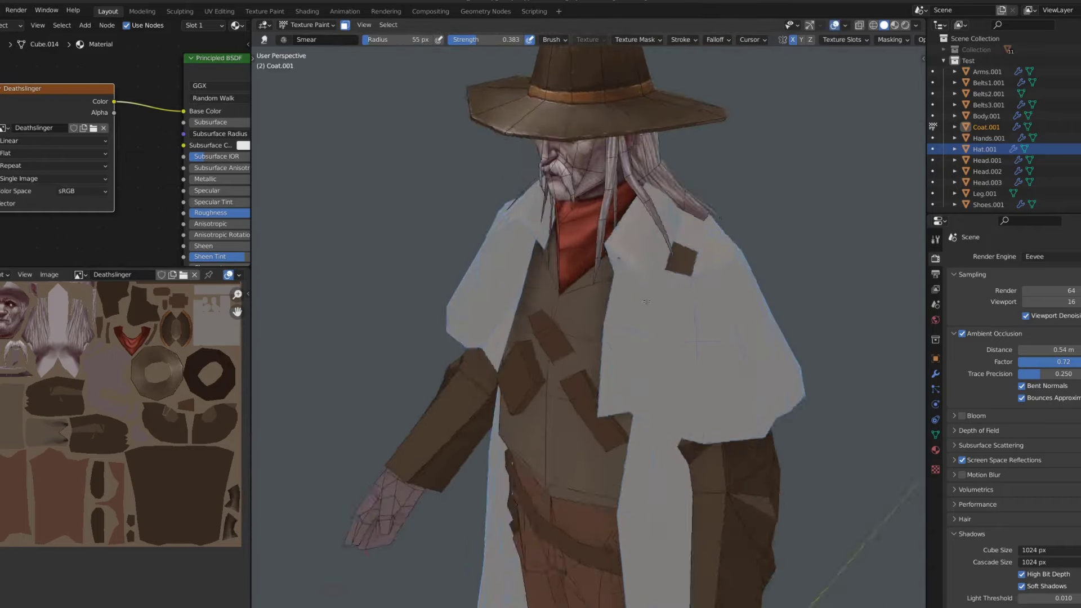
Hide the separate Coat.002 collar piece and make Coat.001 the active object
{"action": "key", "text": "z"}
{"action": "left_click", "coordinate": [681, 273]}
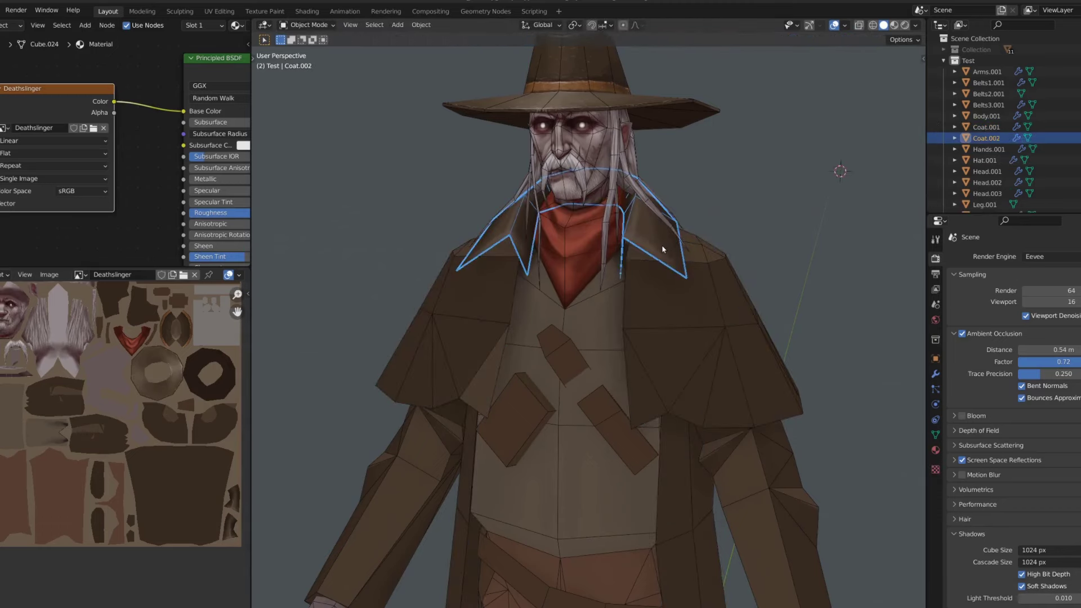
{"action": "left_click", "coordinate": [663, 249]}
{"action": "key", "text": "ctrl+Tab"}
{"action": "left_click", "coordinate": [656, 220]}
Resume Texture Paint on Coat.001 with adjusted strength and a 116 px Smear brush
{"action": "key", "text": "shift+space"}
{"action": "left_click", "coordinate": [591, 246]}
{"action": "key", "text": "shift+f"}
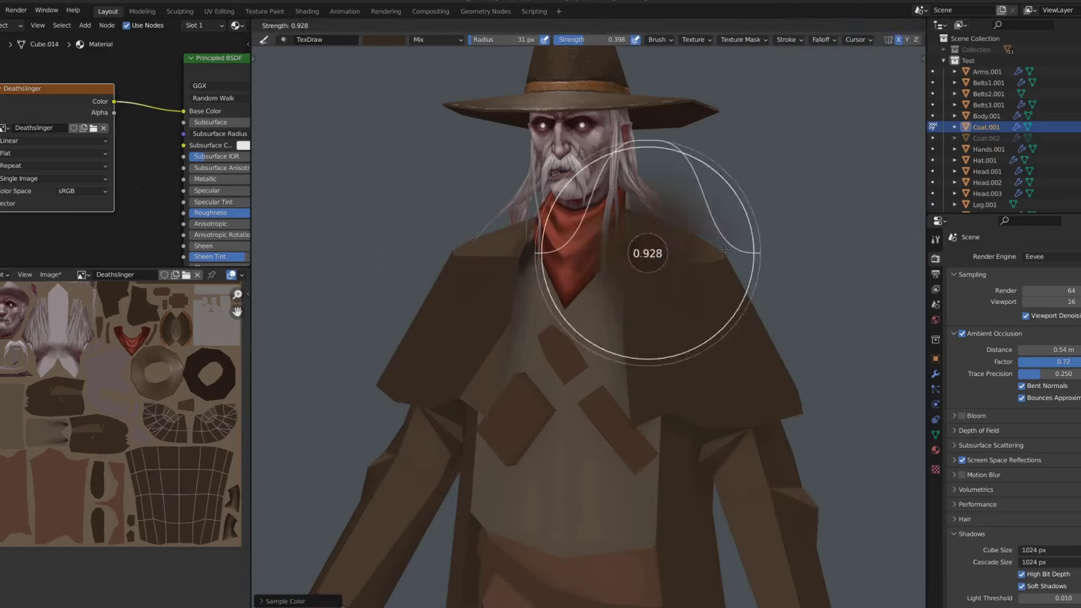
{"action": "left_click", "coordinate": [726, 250]}
{"action": "middle_click_drag", "start_coordinate": [725, 249], "coordinate": [655, 276]}
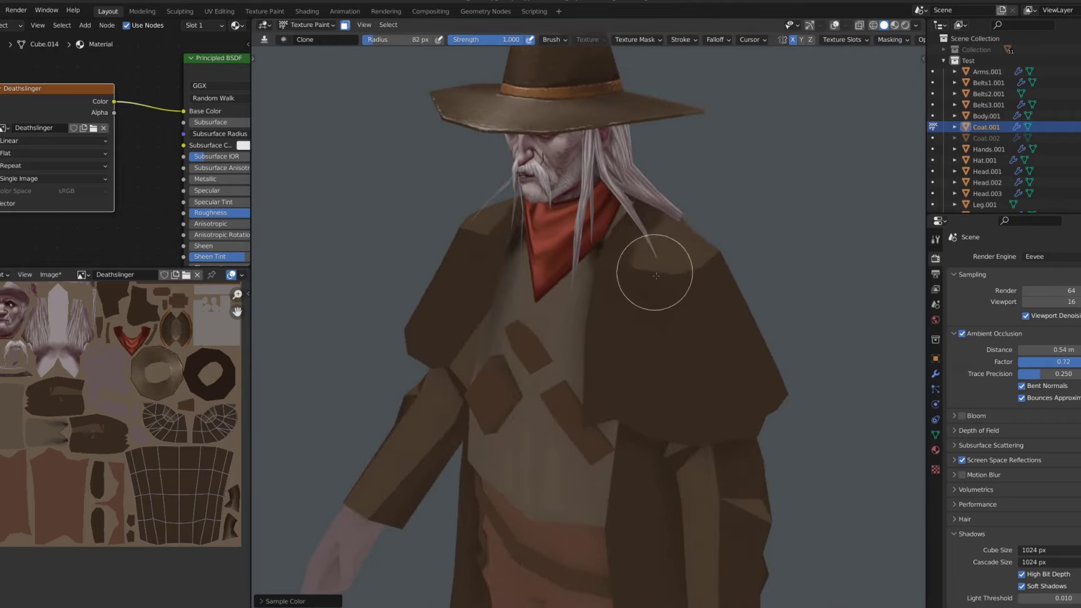
{"action": "key", "text": "shift+space"}
{"action": "left_click", "coordinate": [627, 273]}
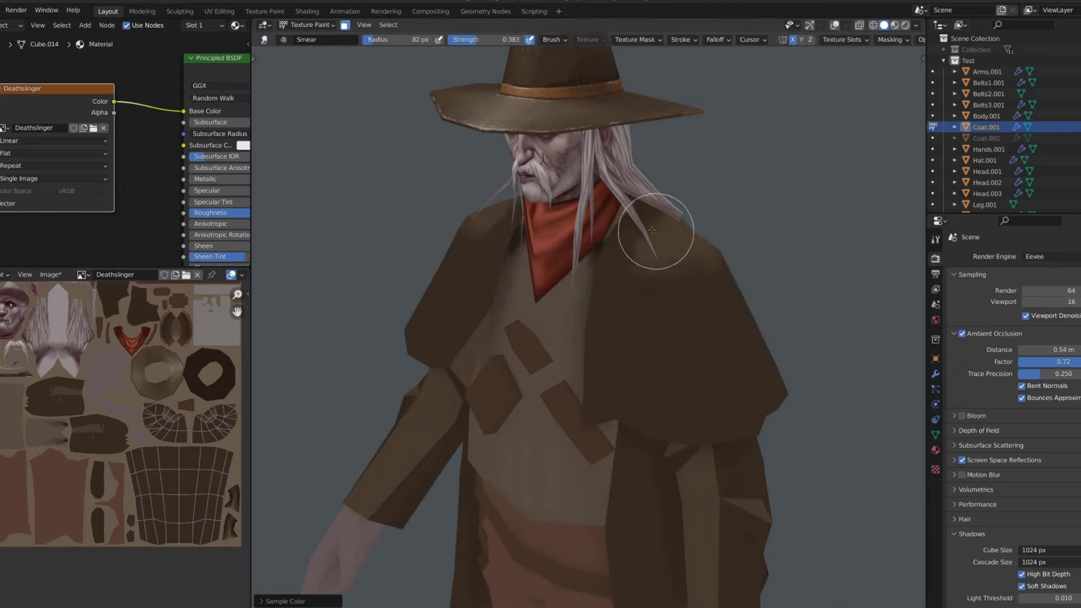
{"action": "middle_click_drag", "start_coordinate": [652, 229], "coordinate": [778, 241]}
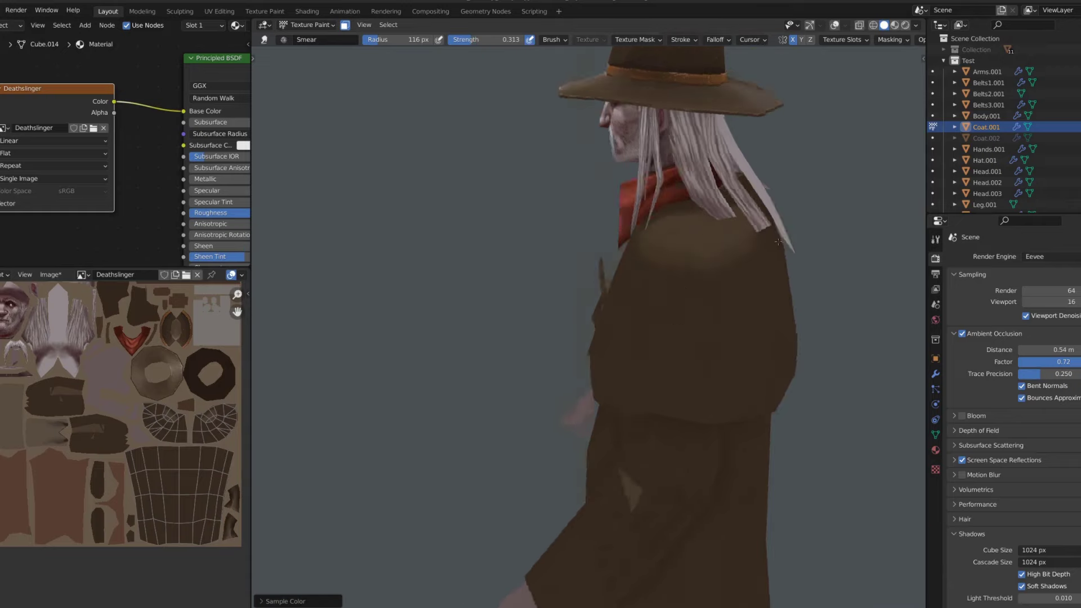
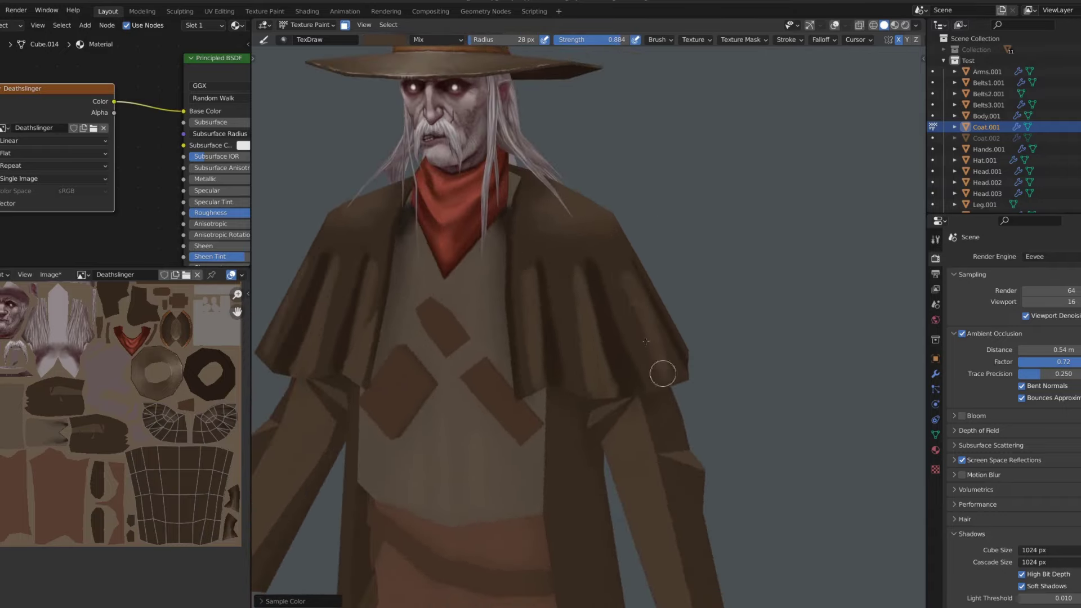
Switch to the Smear brush at about 80 px with strength 0.323
{"action": "key", "text": "shift+space"}
{"action": "left_click", "coordinate": [533, 297]}
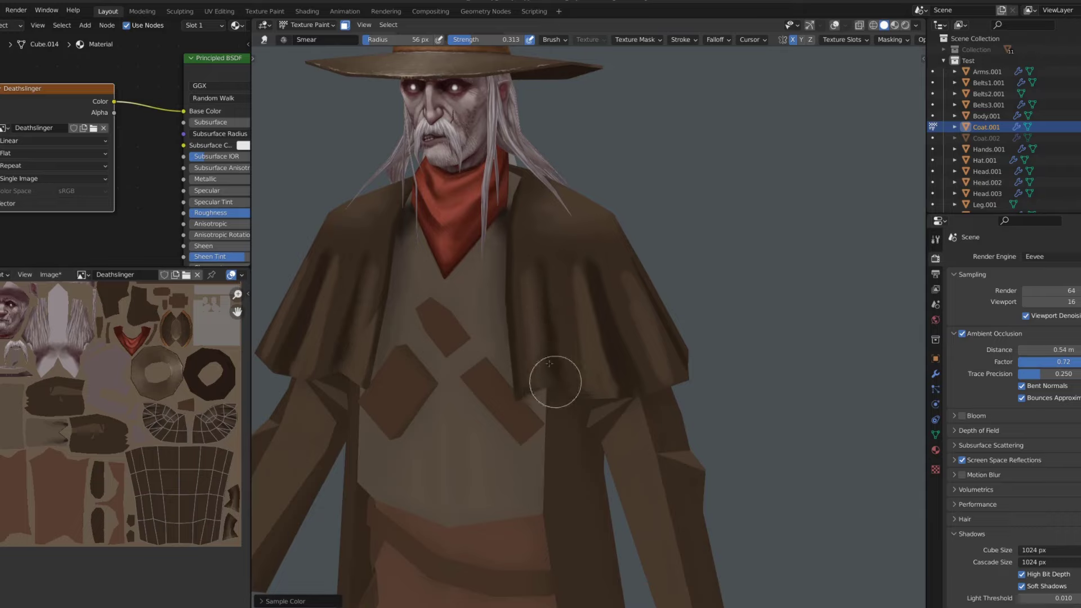
{"action": "key", "text": "f"}
{"action": "left_click", "coordinate": [563, 282]}
{"action": "key", "text": "shift+f"}
{"action": "left_click", "coordinate": [592, 358]}
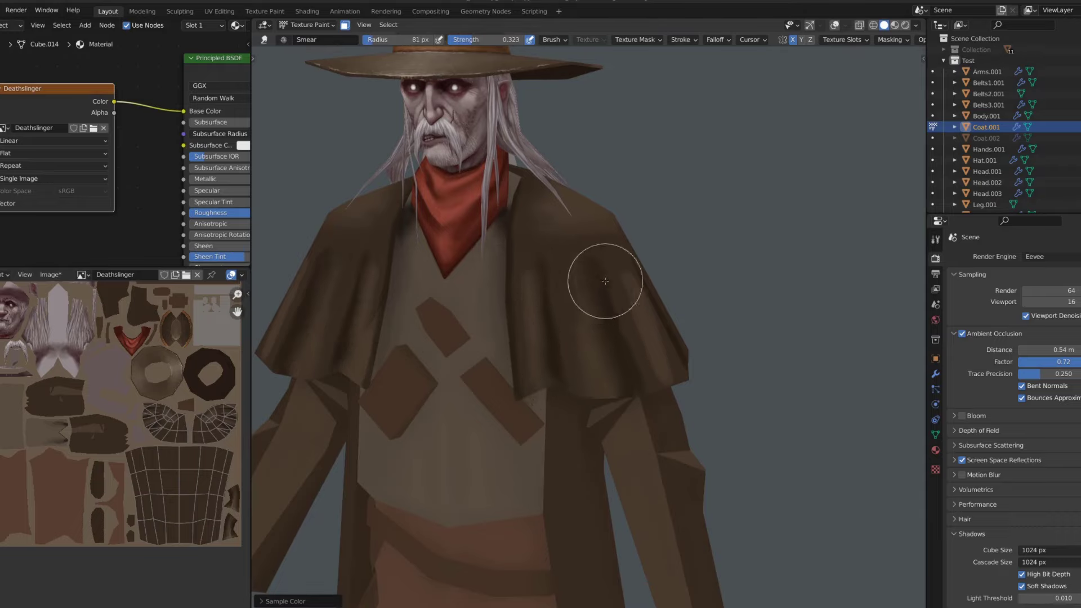
Smear the shading on the coat's shoulder cape from a three-quarter view
{"action": "mouse_move", "coordinate": [612, 254]}
{"action": "middle_mouse_down"}
{"action": "mouse_move", "coordinate": [540, 258]}
{"action": "mouse_move", "coordinate": [647, 277]}
{"action": "mouse_move", "coordinate": [652, 364]}
{"action": "mouse_move", "coordinate": [622, 374]}
{"action": "middle_mouse_up"}
{"action": "scroll", "coordinate": [590, 242], "scroll_direction": "up", "scroll_amount": 2}
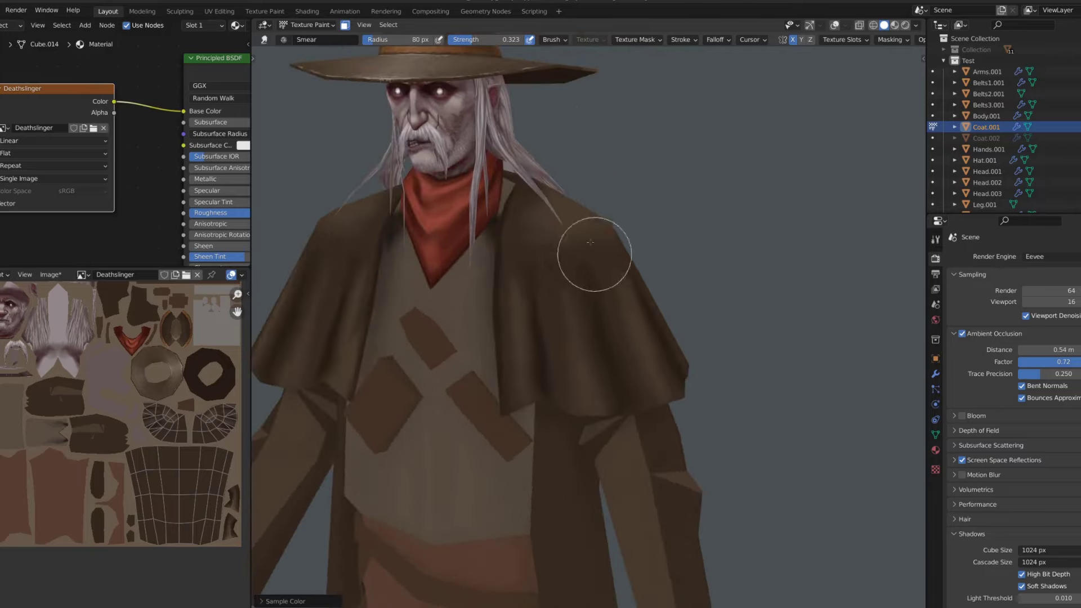
{"action": "scroll", "coordinate": [538, 209], "scroll_direction": "down", "scroll_amount": 5}
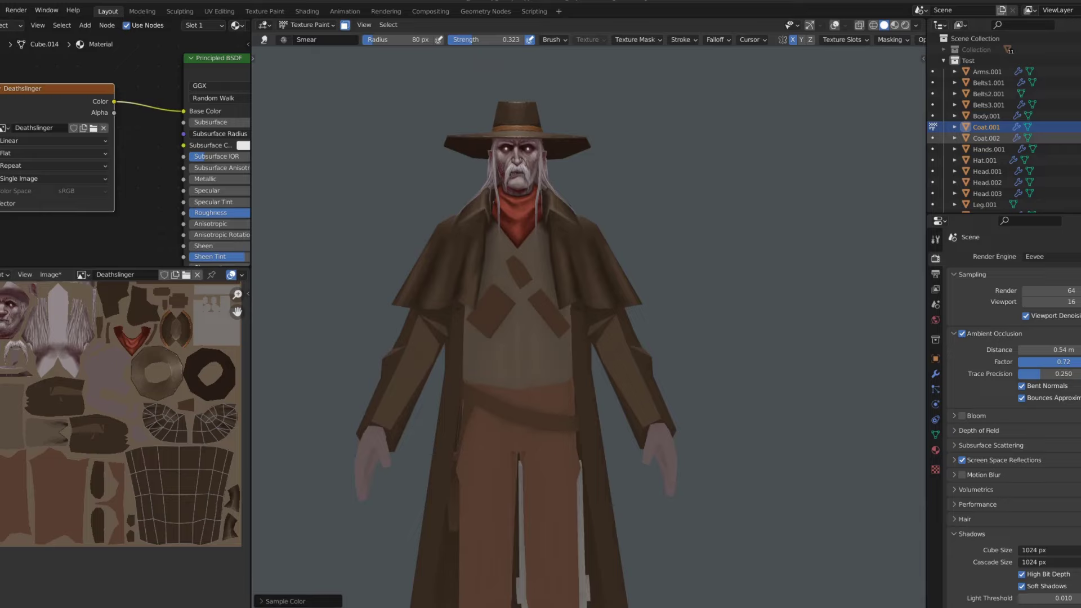
{"action": "scroll", "coordinate": [635, 186], "scroll_direction": "down", "scroll_amount": 2}
{"action": "scroll", "coordinate": [715, 199], "scroll_direction": "down", "scroll_amount": 2}
{"action": "scroll", "coordinate": [715, 199], "scroll_direction": "up", "scroll_amount": 6}
{"action": "scroll", "coordinate": [610, 228], "scroll_direction": "down", "scroll_amount": 1}
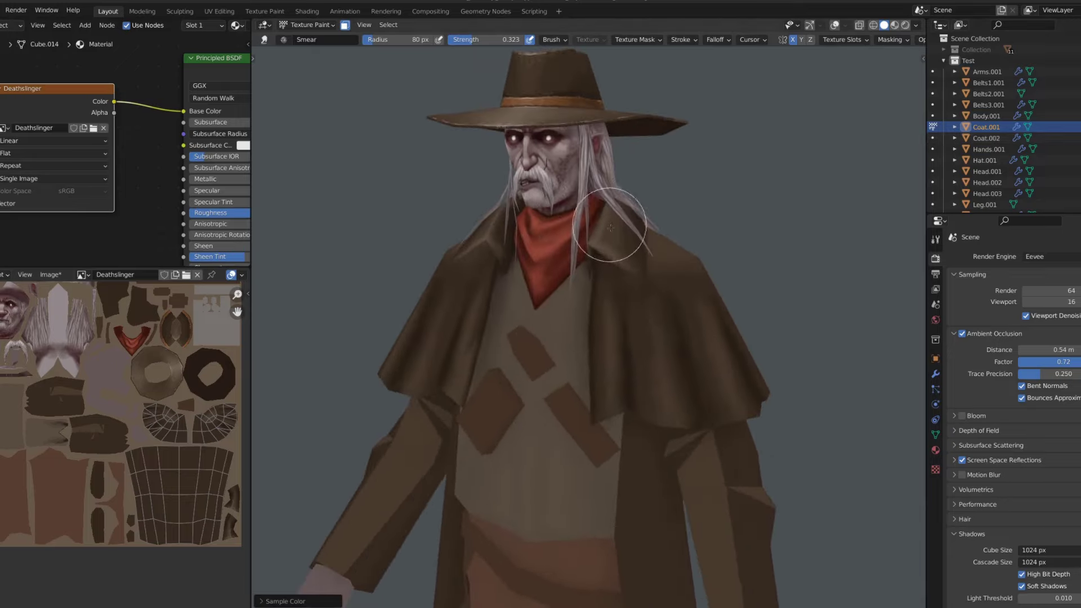
Return to the TexDraw brush in front view and make Body.001 the paint target
{"action": "key", "text": "shift+space"}
{"action": "left_click", "coordinate": [588, 282]}
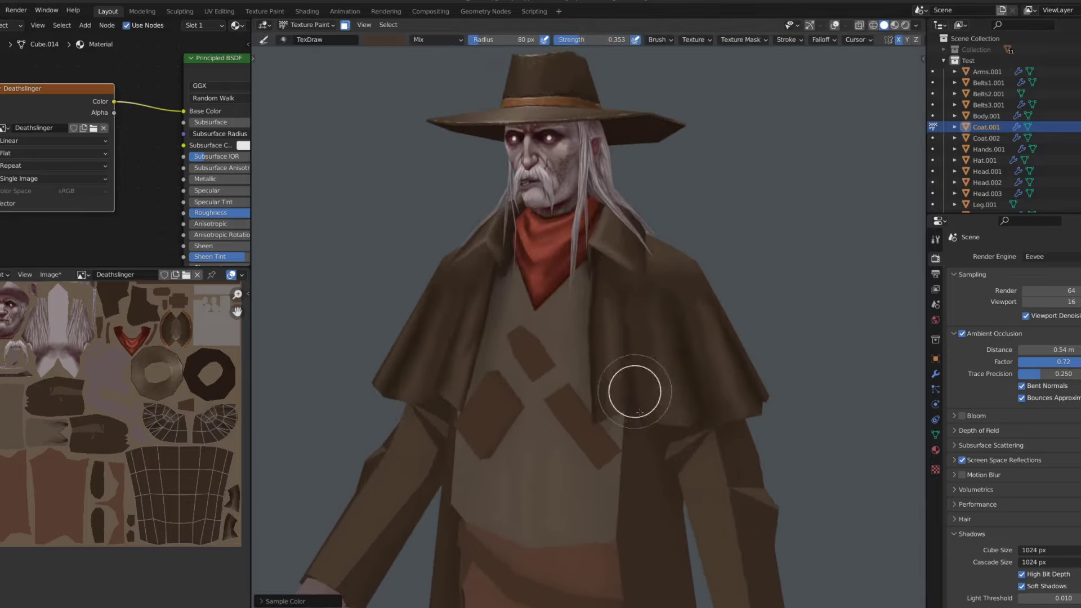
{"action": "middle_click_drag", "start_coordinate": [649, 299], "coordinate": [666, 416]}
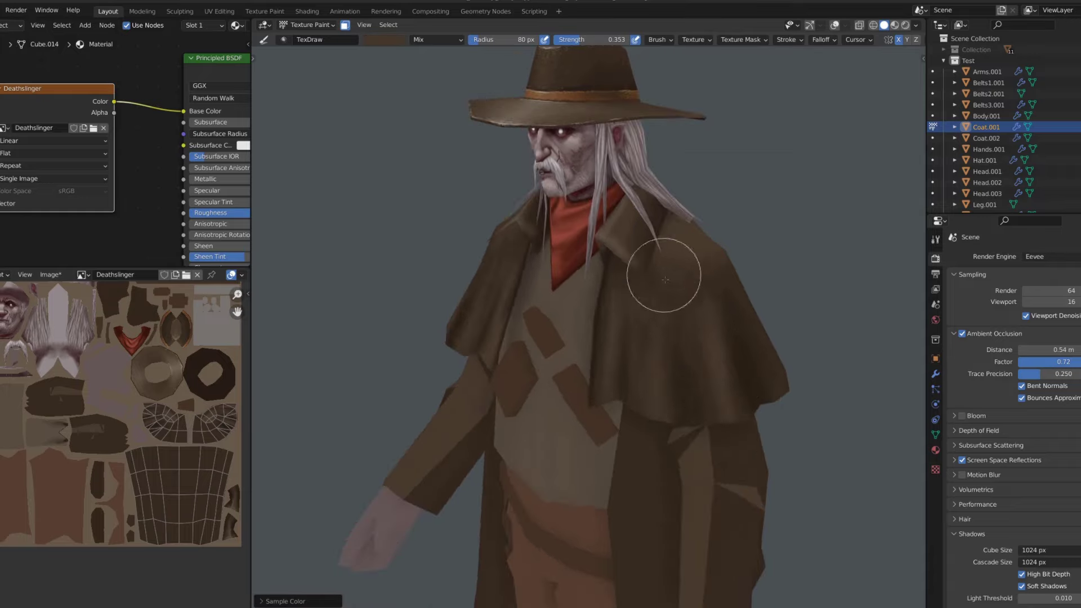
{"action": "key", "text": "KP_1"}
{"action": "scroll", "coordinate": [668, 285], "scroll_direction": "down", "scroll_amount": 4}
{"action": "scroll", "coordinate": [631, 206], "scroll_direction": "up", "scroll_amount": 5}
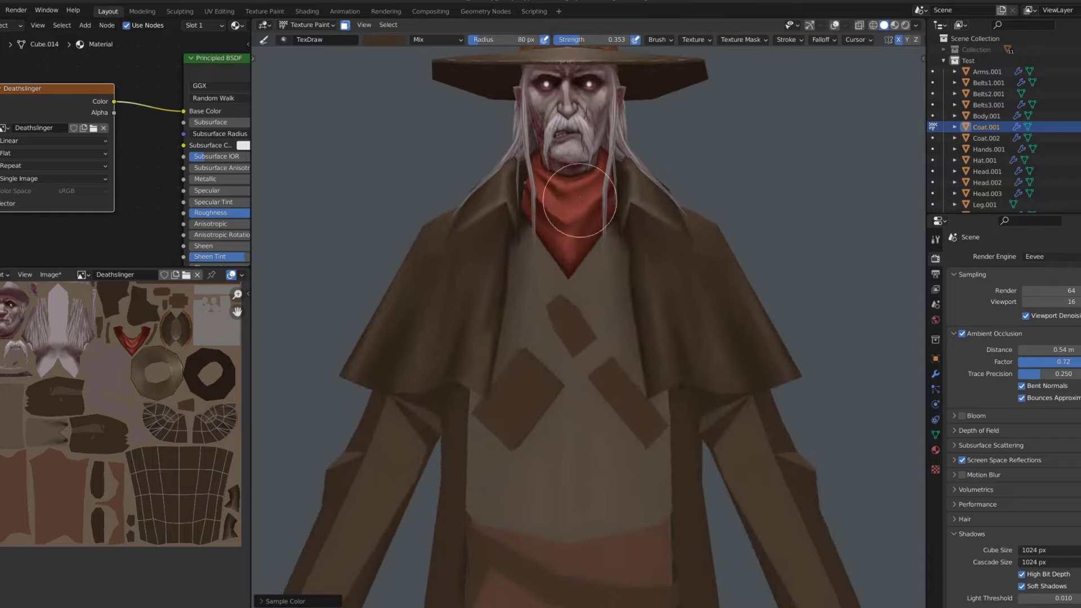
{"action": "key", "text": "alt+q"}
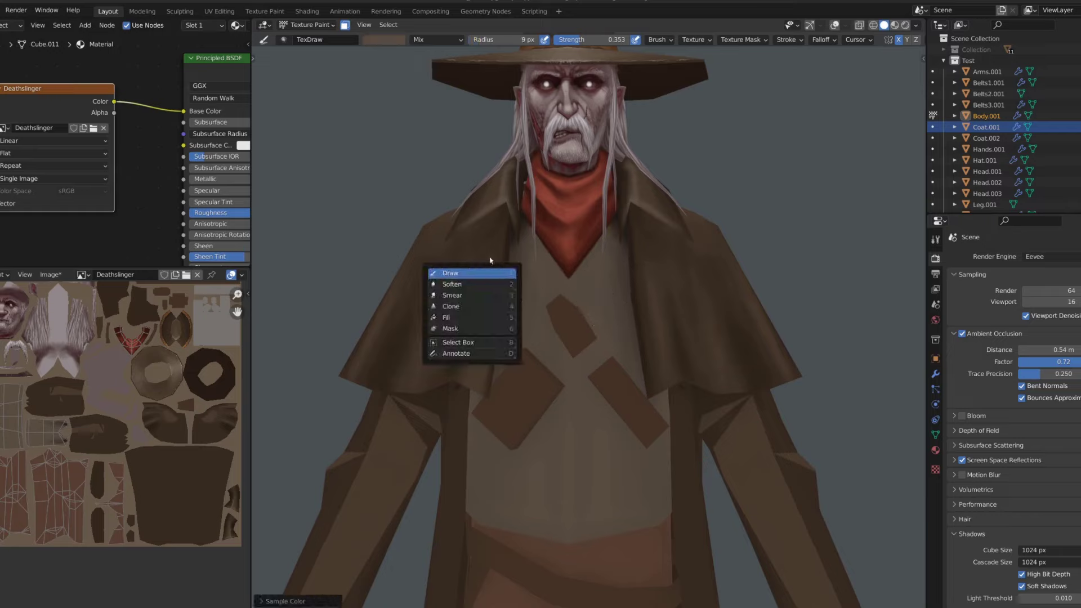
Keep the draw brush and settle on a dark strap-brown paint colour
{"action": "left_click", "coordinate": [490, 284]}
{"action": "left_click", "coordinate": [382, 40]}
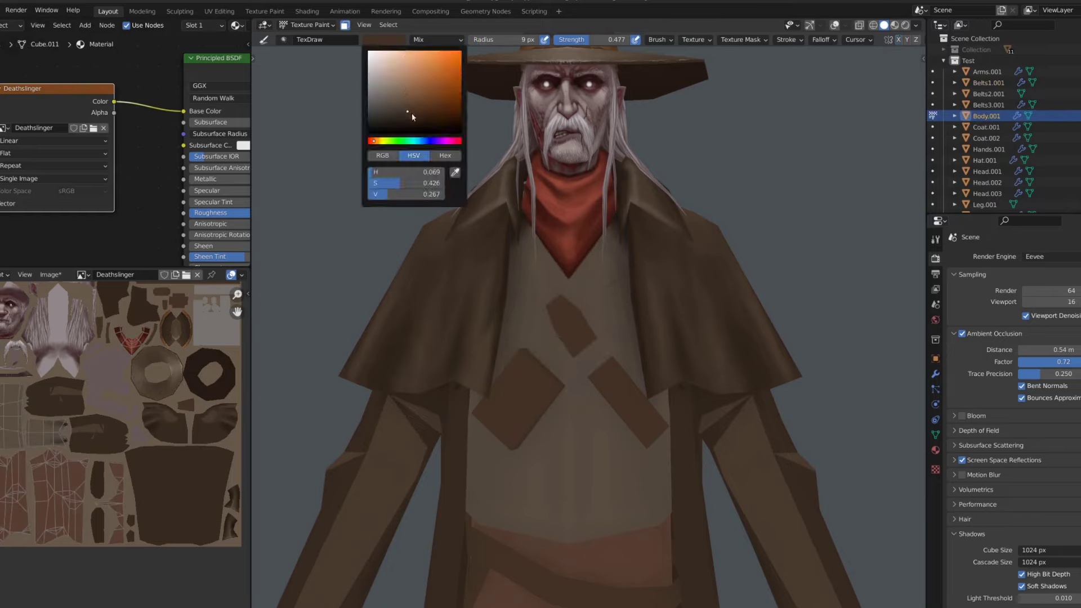
{"action": "left_click", "coordinate": [403, 183]}
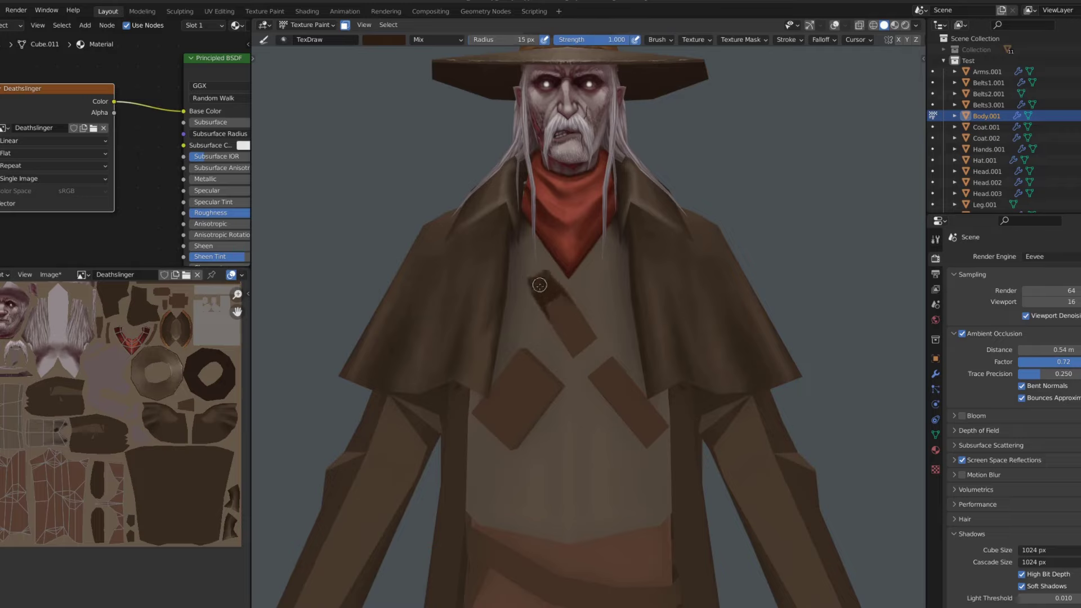
{"action": "left_click", "coordinate": [383, 39]}
{"action": "left_click", "coordinate": [414, 151]}
{"action": "left_click", "coordinate": [383, 39]}
{"action": "left_click", "coordinate": [427, 102]}
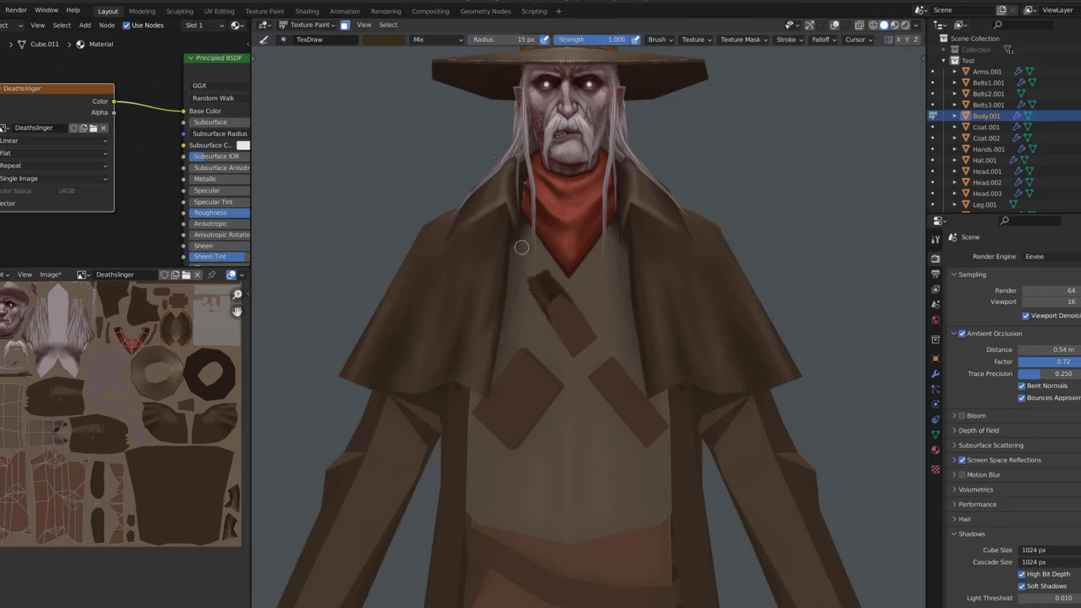
{"action": "left_click", "coordinate": [383, 40]}
{"action": "left_click", "coordinate": [451, 62]}
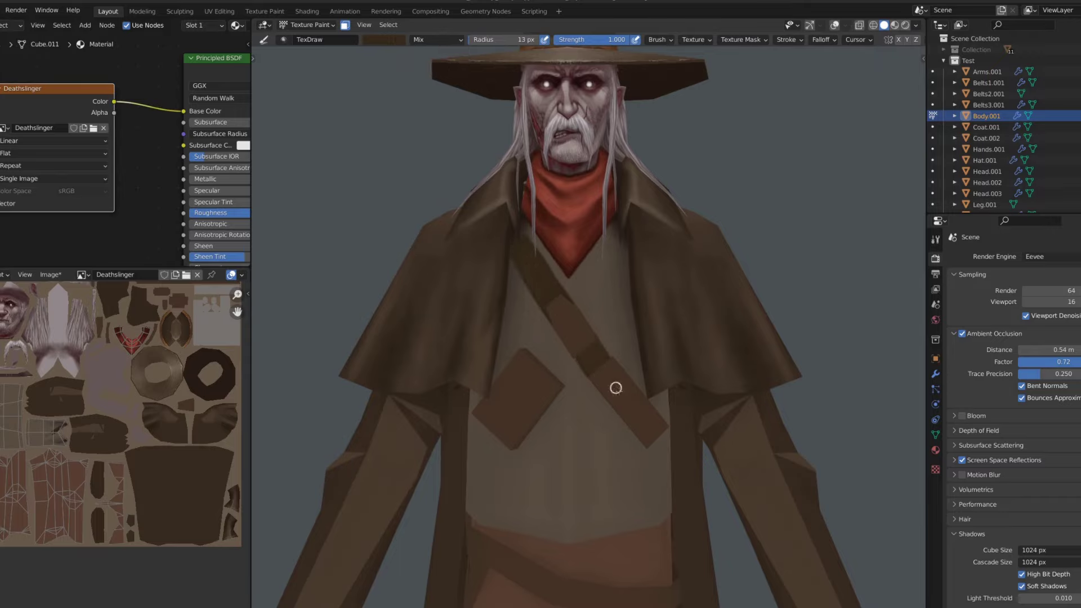
Paint the long dark brown diagonal strap across the chest, then target the coat mesh
{"action": "mouse_move", "coordinate": [616, 388]}
{"action": "middle_mouse_down"}
{"action": "mouse_move", "coordinate": [583, 335]}
{"action": "mouse_move", "coordinate": [394, 349]}
{"action": "middle_mouse_up"}
{"action": "scroll", "coordinate": [586, 304], "scroll_direction": "down", "scroll_amount": 5}
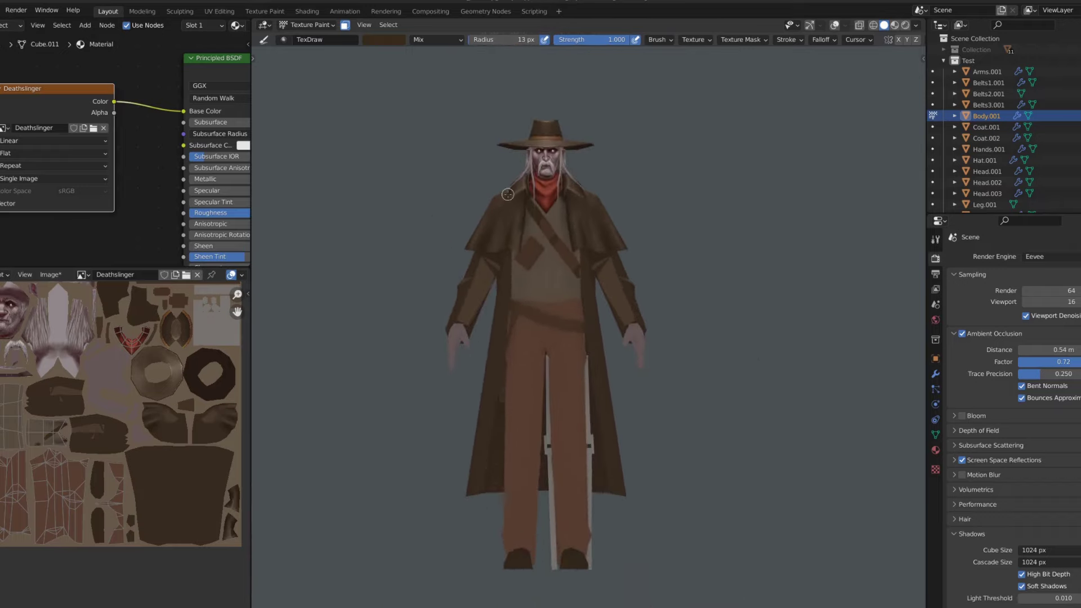
{"action": "scroll", "coordinate": [352, 358], "scroll_direction": "up", "scroll_amount": 3}
{"action": "scroll", "coordinate": [352, 357], "scroll_direction": "up", "scroll_amount": 3}
{"action": "key", "text": "alt+q"}
Sample a dark coat colour, darken it for shadows, and adjust brush size and strength
{"action": "scroll", "coordinate": [653, 304], "scroll_direction": "up", "scroll_amount": 2}
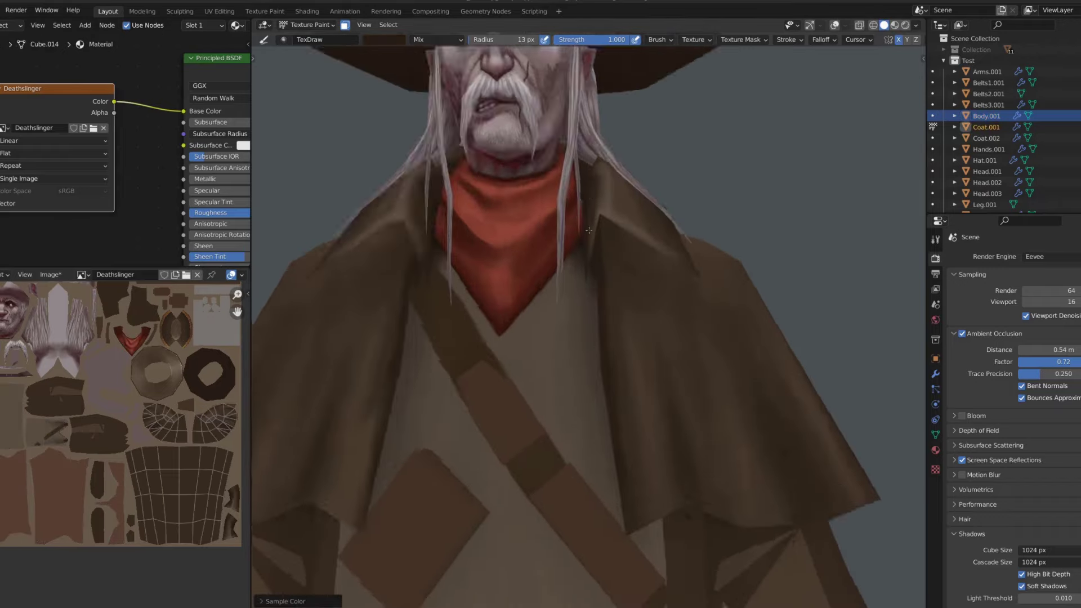
{"action": "scroll", "coordinate": [612, 226], "scroll_direction": "up", "scroll_amount": 2}
{"action": "key", "text": "s"}
{"action": "left_click", "coordinate": [383, 40]}
{"action": "left_click", "coordinate": [377, 194]}
{"action": "key", "text": "f"}
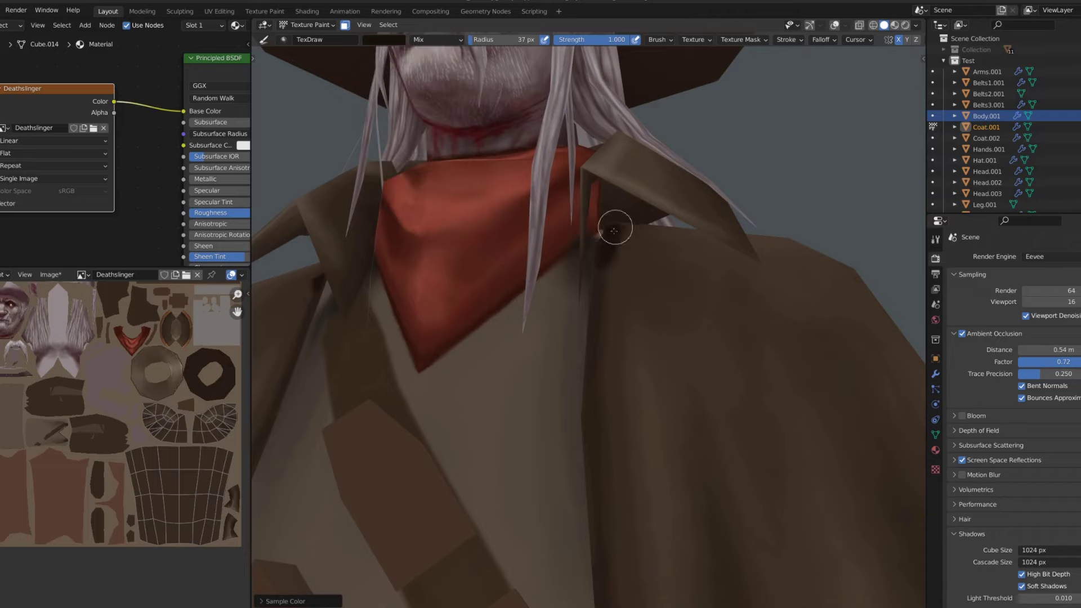
{"action": "key", "text": "shift+f"}
{"action": "scroll", "coordinate": [614, 209], "scroll_direction": "up", "scroll_amount": 2}
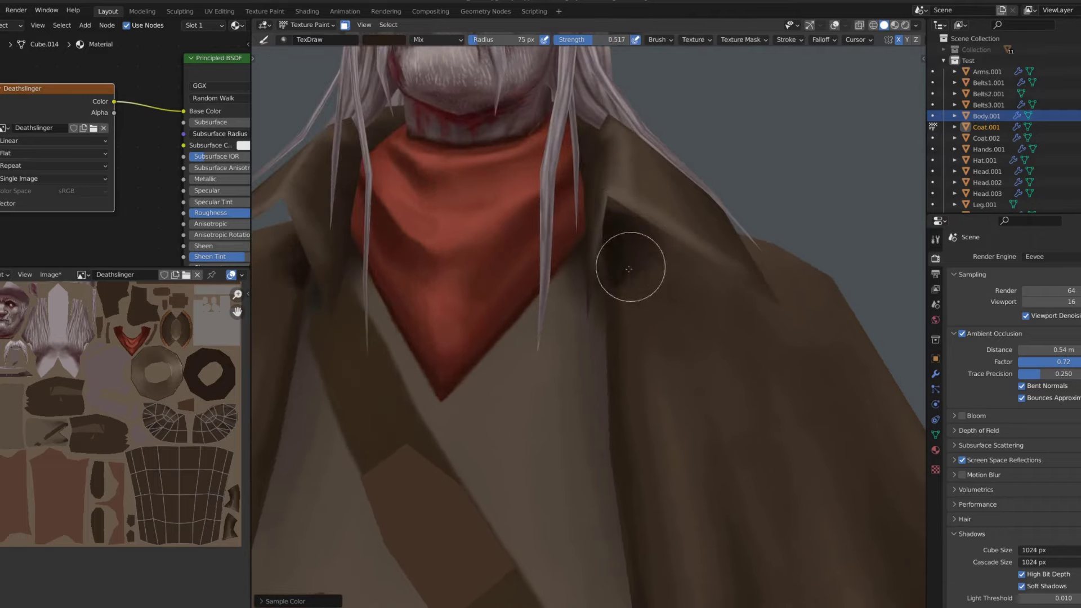
{"action": "scroll", "coordinate": [629, 269], "scroll_direction": "down", "scroll_amount": 6}
Briefly try the Smear brush, then return to Draw with a larger, weaker brush
{"action": "key", "text": "3"}
{"action": "scroll", "coordinate": [648, 248], "scroll_direction": "up", "scroll_amount": 3}
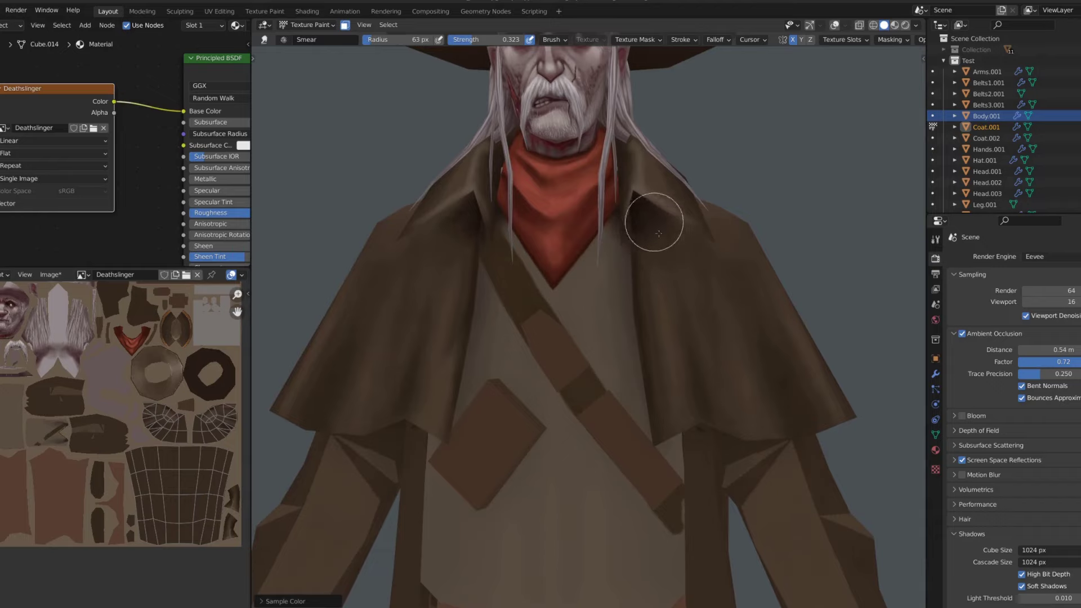
{"action": "scroll", "coordinate": [670, 231], "scroll_direction": "down", "scroll_amount": 4}
{"action": "scroll", "coordinate": [767, 197], "scroll_direction": "up", "scroll_amount": 1}
{"action": "scroll", "coordinate": [732, 181], "scroll_direction": "down", "scroll_amount": 6}
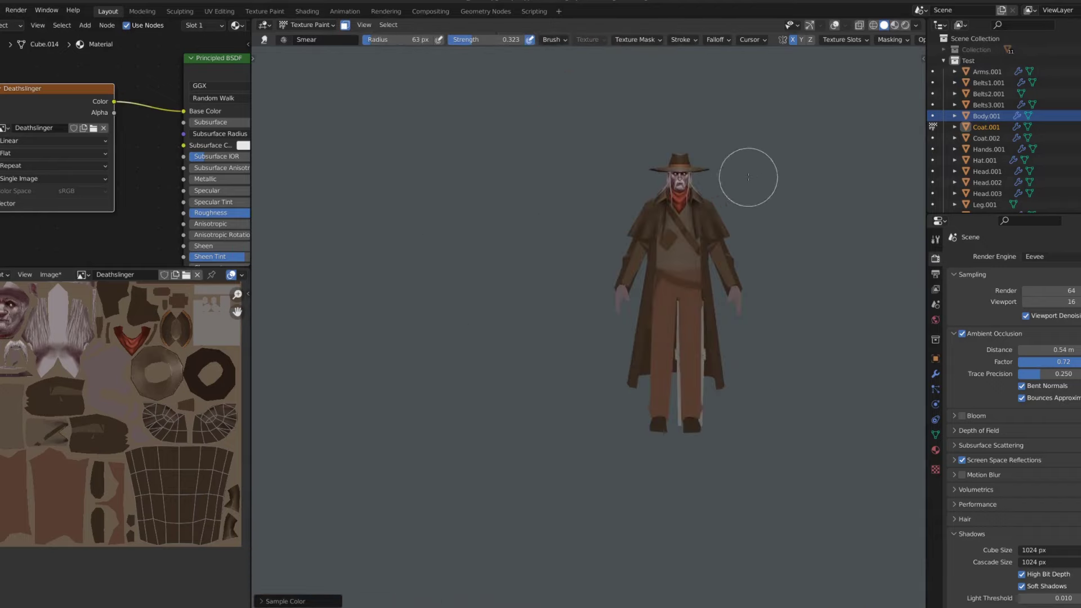
{"action": "scroll", "coordinate": [732, 179], "scroll_direction": "up", "scroll_amount": 2}
{"action": "scroll", "coordinate": [700, 180], "scroll_direction": "up", "scroll_amount": 2}
{"action": "scroll", "coordinate": [647, 219], "scroll_direction": "up", "scroll_amount": 2}
{"action": "key", "text": "1"}
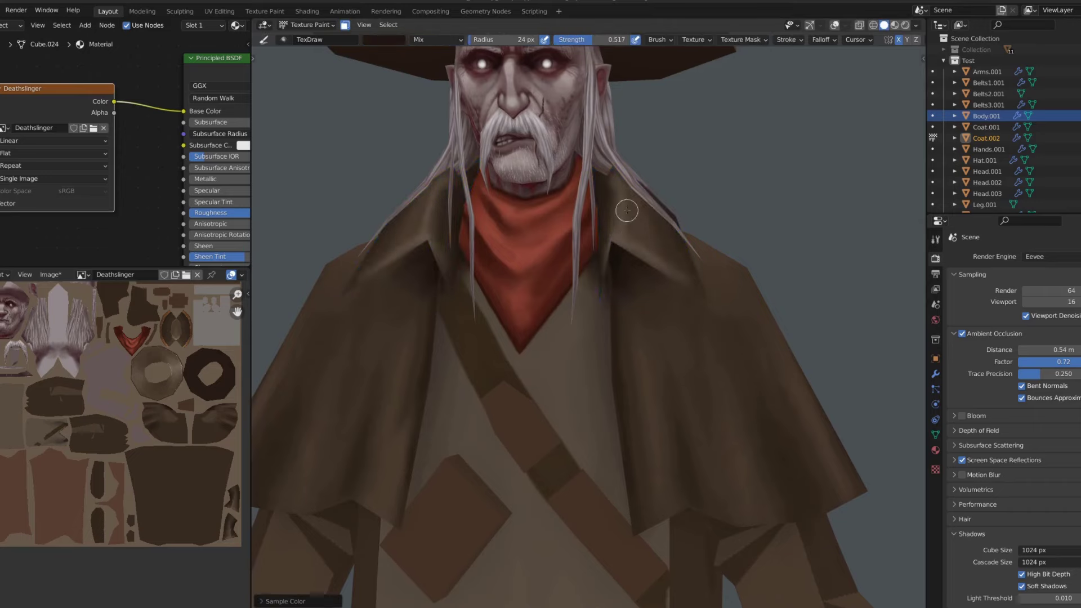
{"action": "middle_click_drag", "start_coordinate": [630, 224], "coordinate": [639, 366], "text": "shift"}
{"action": "key", "text": "f"}
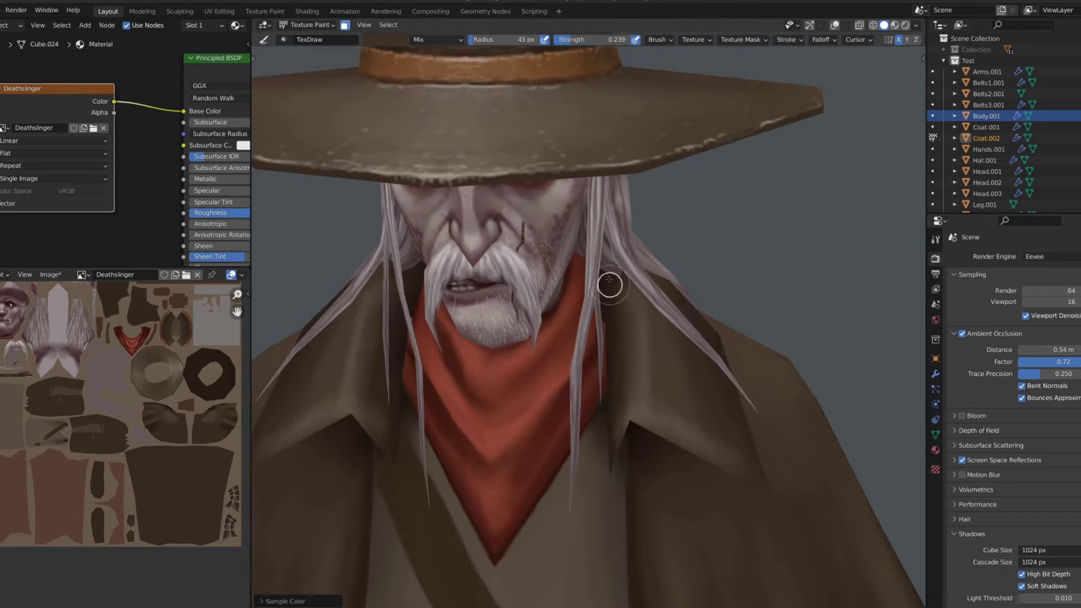
Orbit so the coat faces left and set a dark red colour with a larger, softer brush
{"action": "scroll", "coordinate": [649, 341], "scroll_direction": "down", "scroll_amount": 1}
{"action": "scroll", "coordinate": [649, 340], "scroll_direction": "down", "scroll_amount": 3}
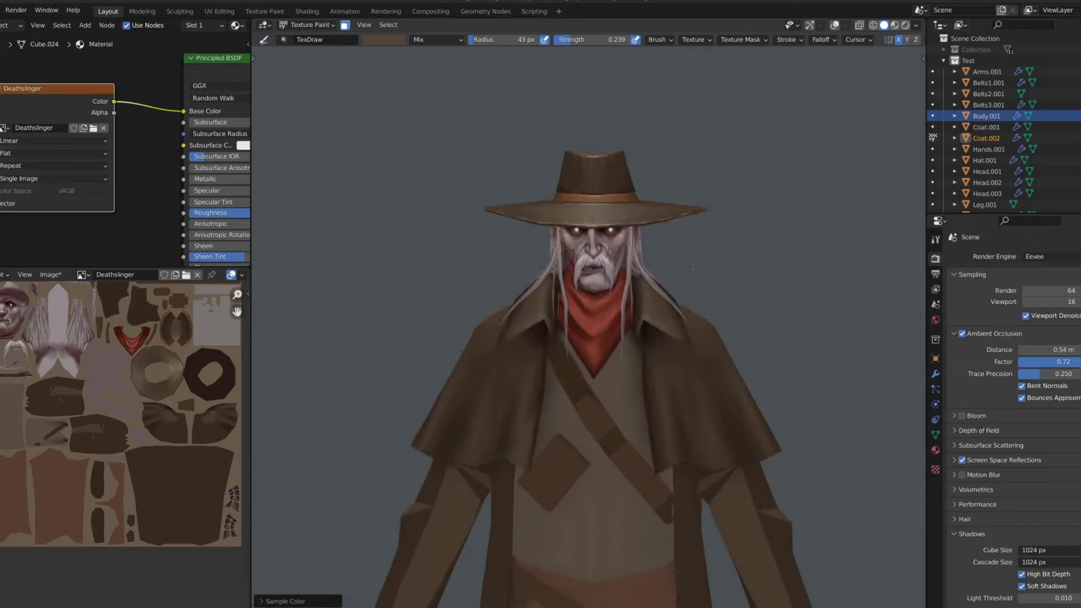
{"action": "scroll", "coordinate": [692, 167], "scroll_direction": "down", "scroll_amount": 2}
{"action": "scroll", "coordinate": [654, 231], "scroll_direction": "down", "scroll_amount": 1}
{"action": "scroll", "coordinate": [642, 231], "scroll_direction": "up", "scroll_amount": 3}
{"action": "scroll", "coordinate": [642, 282], "scroll_direction": "up", "scroll_amount": 3}
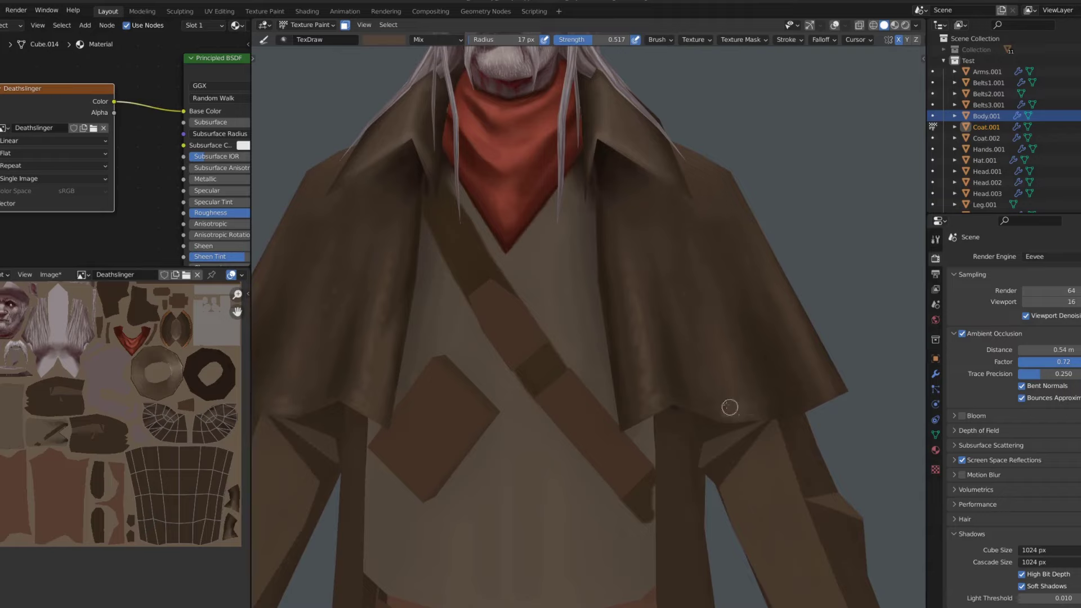
{"action": "scroll", "coordinate": [698, 360], "scroll_direction": "down", "scroll_amount": 3}
{"action": "scroll", "coordinate": [725, 157], "scroll_direction": "down", "scroll_amount": 2}
{"action": "scroll", "coordinate": [648, 169], "scroll_direction": "up", "scroll_amount": 2}
{"action": "scroll", "coordinate": [589, 178], "scroll_direction": "up", "scroll_amount": 3}
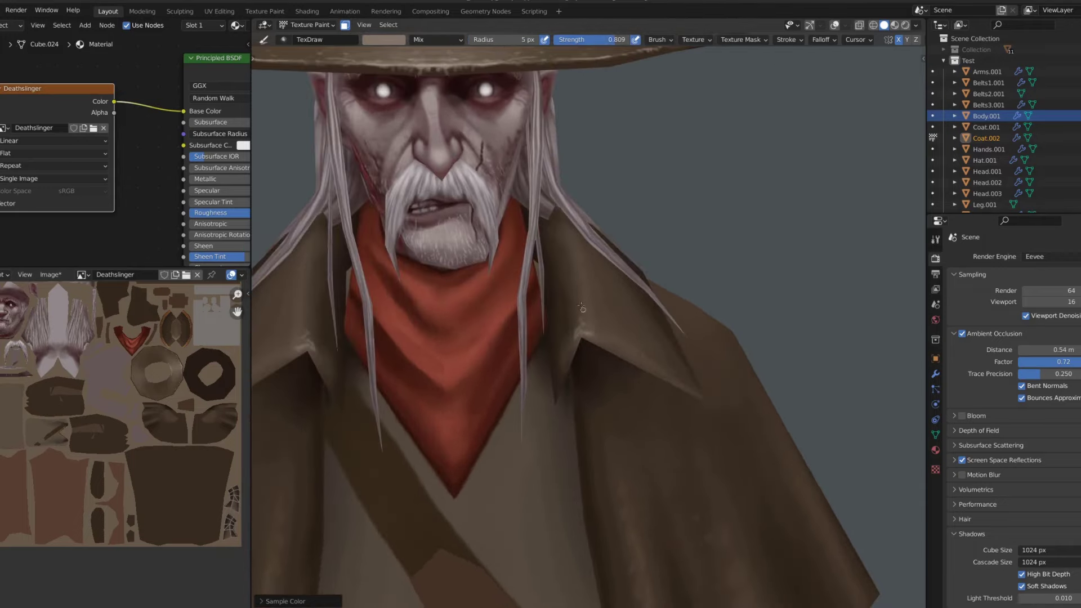
{"action": "middle_click_drag", "start_coordinate": [574, 348], "coordinate": [618, 349]}
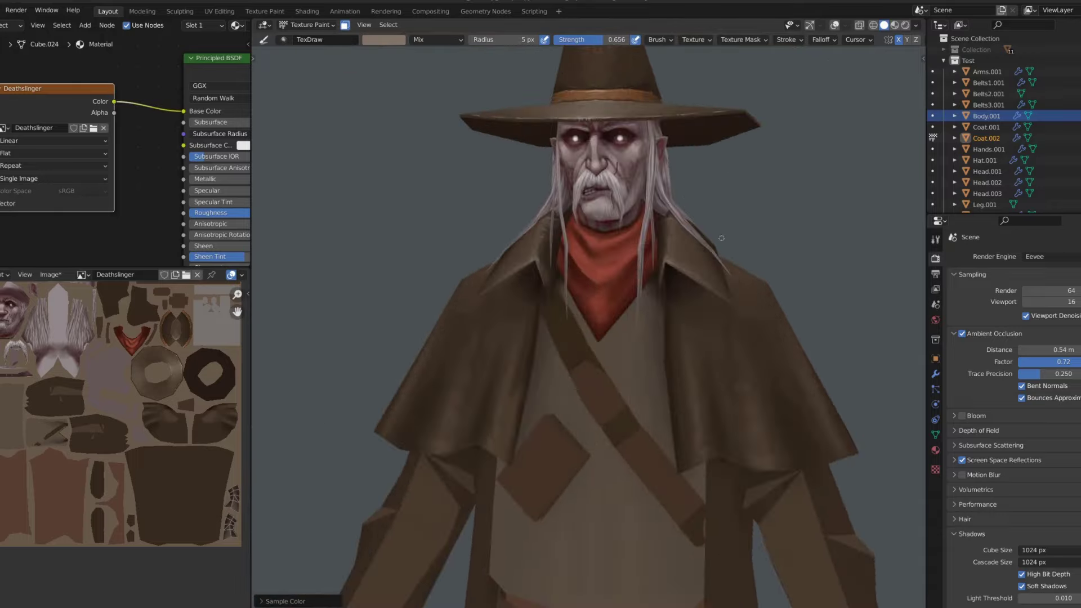
{"action": "left_click", "coordinate": [383, 39]}
{"action": "left_click", "coordinate": [403, 109]}
{"action": "key", "text": "f"}
{"action": "key", "text": "shift+f"}
{"action": "left_click", "coordinate": [682, 278]}
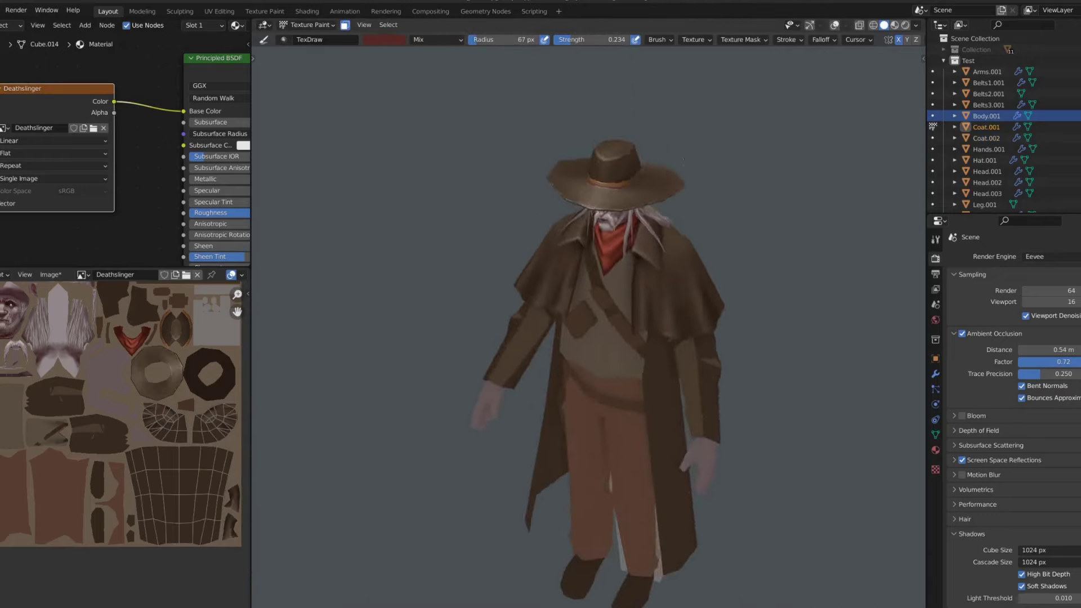
Make the hat the paint target with a dark grey colour at slightly higher strength
{"action": "key", "text": "alt+q"}
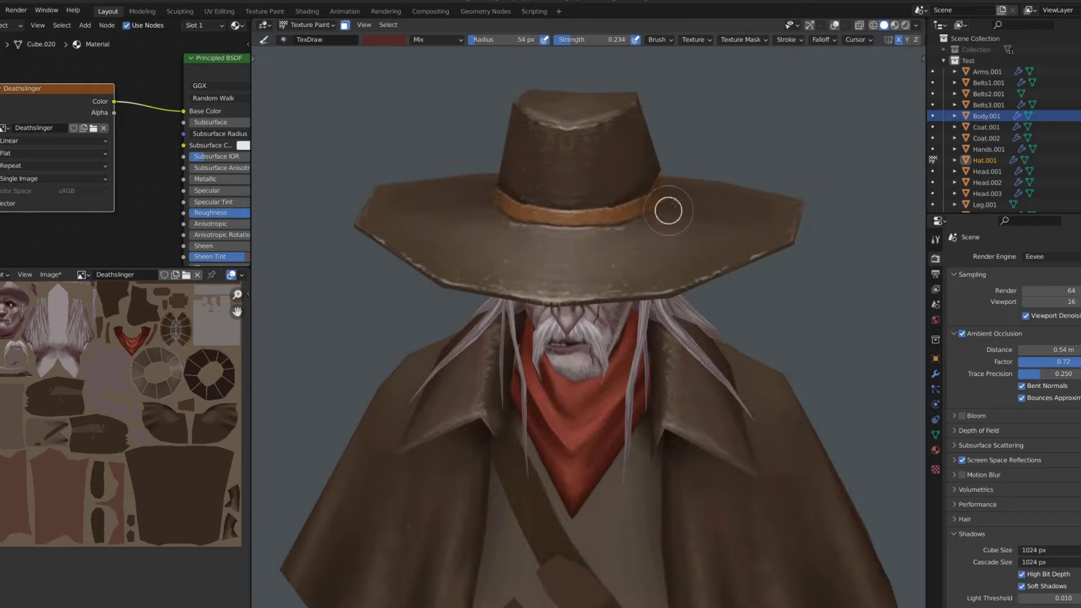
{"action": "middle_click_drag", "start_coordinate": [777, 208], "coordinate": [563, 285]}
{"action": "left_click", "coordinate": [383, 40]}
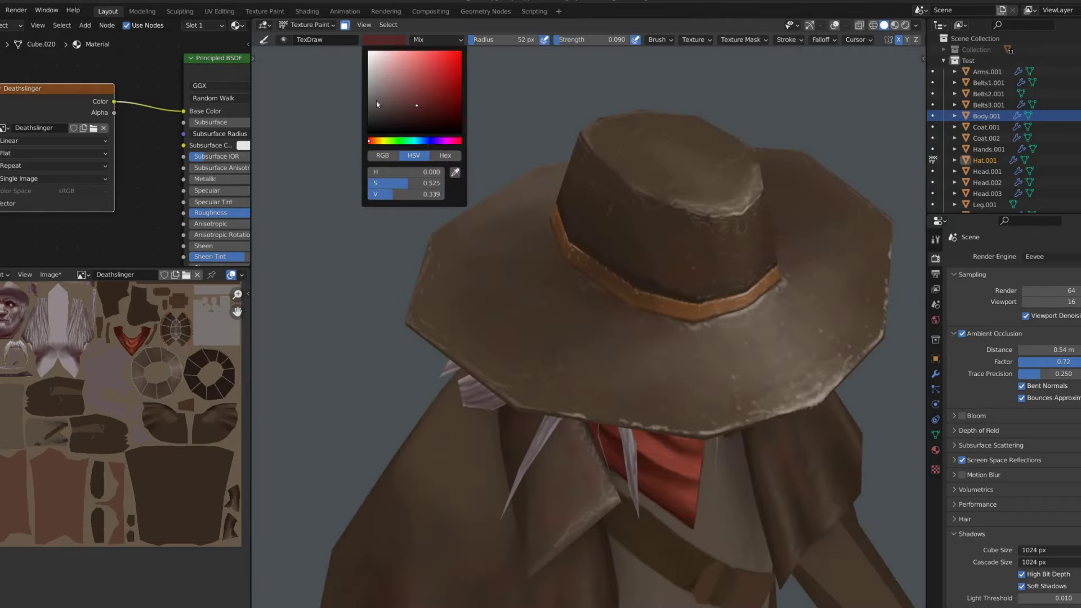
{"action": "left_click", "coordinate": [369, 114]}
{"action": "left_click", "coordinate": [382, 39]}
{"action": "key", "text": "shift+f"}
{"action": "left_click", "coordinate": [657, 251]}
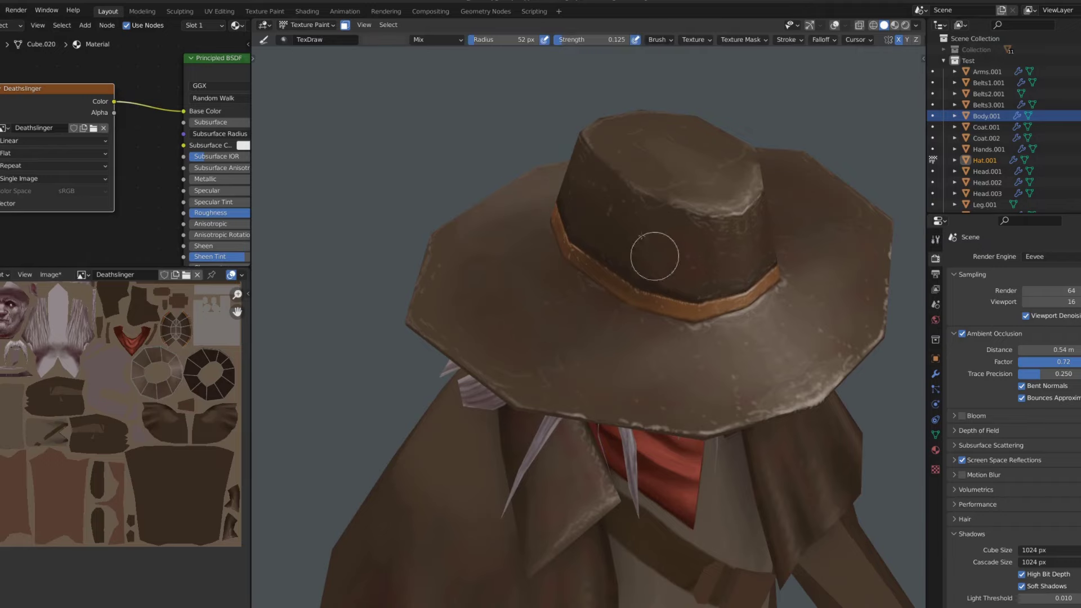
{"action": "middle_click_drag", "start_coordinate": [656, 251], "coordinate": [673, 294]}
Switch back to the Draw brush and shrink it through the brush settings
{"action": "left_click", "coordinate": [383, 40]}
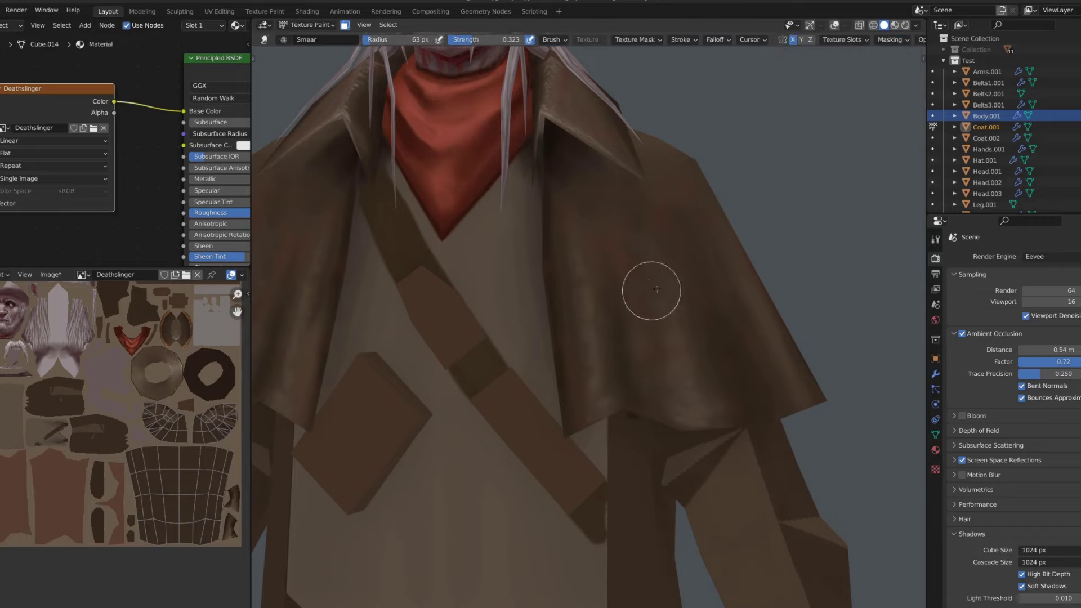
{"action": "scroll", "coordinate": [657, 288], "scroll_direction": "down", "scroll_amount": 5}
{"action": "scroll", "coordinate": [631, 168], "scroll_direction": "up", "scroll_amount": 4}
{"action": "key", "text": "shift+space"}
{"action": "left_click", "coordinate": [619, 181]}
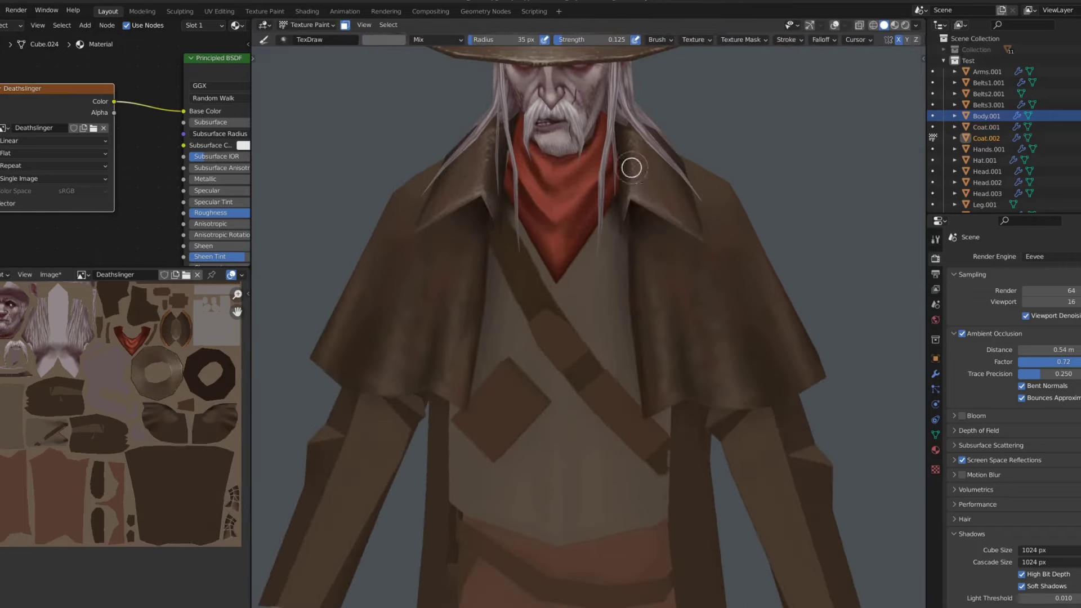
{"action": "scroll", "coordinate": [633, 173], "scroll_direction": "down", "scroll_amount": 5}
{"action": "scroll", "coordinate": [676, 220], "scroll_direction": "up", "scroll_amount": 3}
{"action": "scroll", "coordinate": [703, 247], "scroll_direction": "up", "scroll_amount": 2}
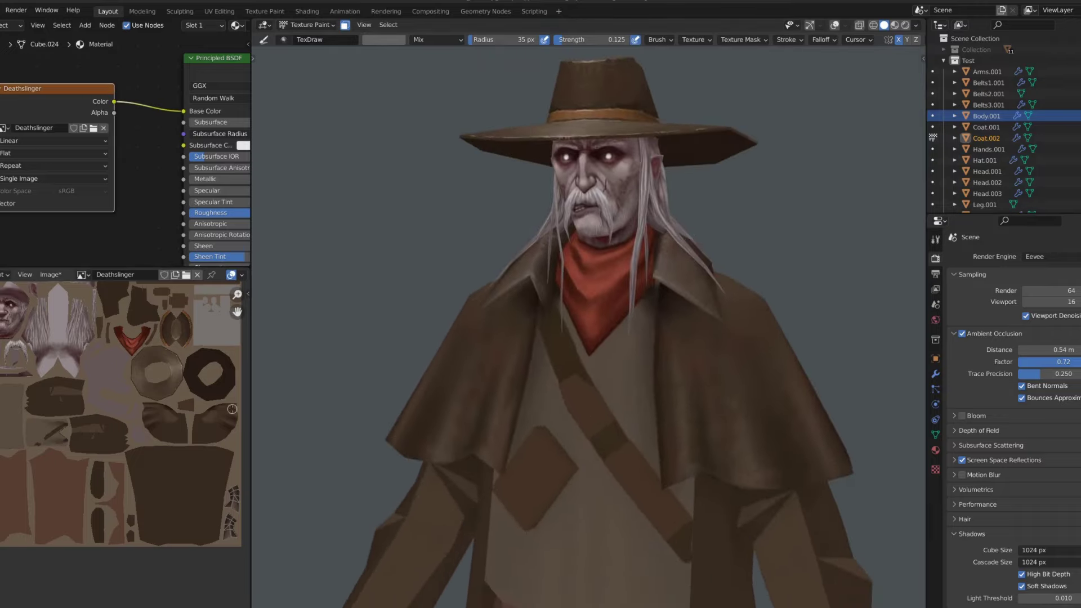
{"action": "scroll", "coordinate": [616, 325], "scroll_direction": "up", "scroll_amount": 2}
{"action": "right_click", "coordinate": [605, 306]}
Sample darker coat browns at higher strength, then make Coat.001 the target with the Smear brush
{"action": "key", "text": "s"}
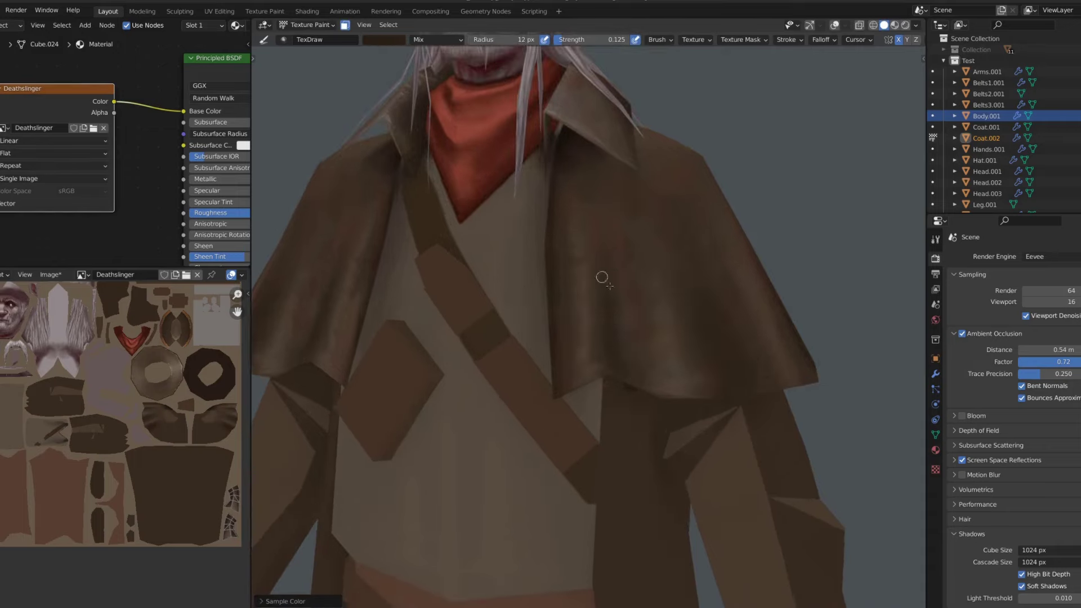
{"action": "key", "text": "s"}
{"action": "key", "text": "shift+f"}
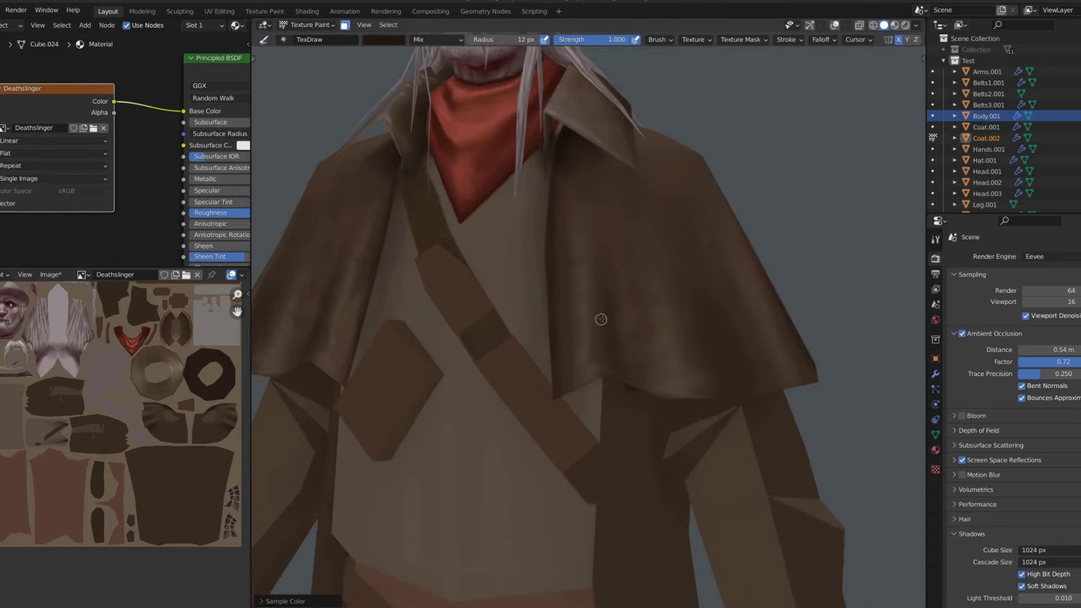
{"action": "key", "text": "alt+q"}
{"action": "key", "text": "shift+space"}
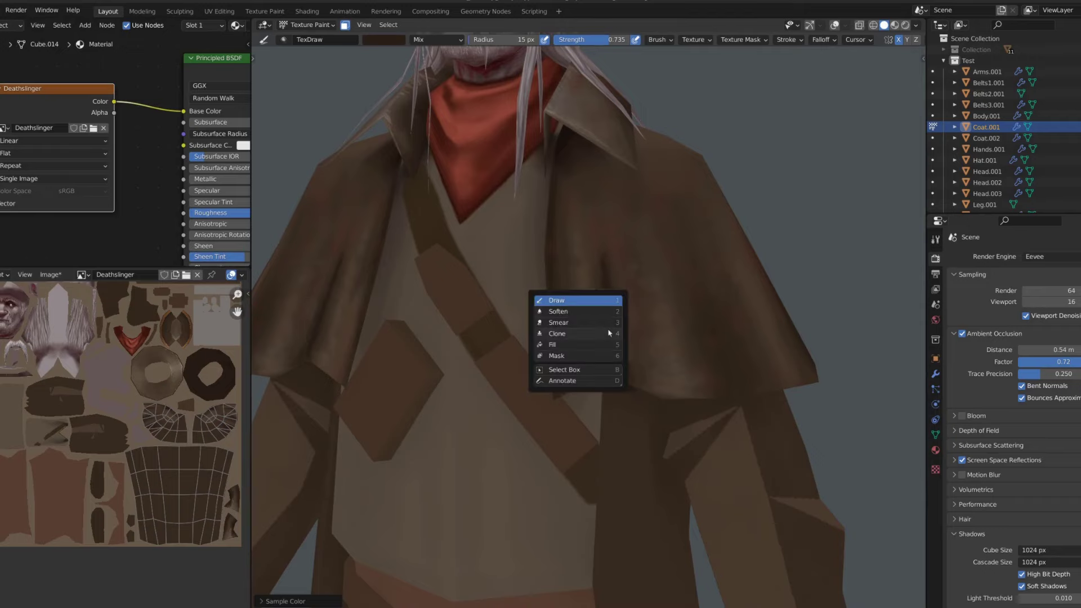
{"action": "left_click", "coordinate": [575, 315]}
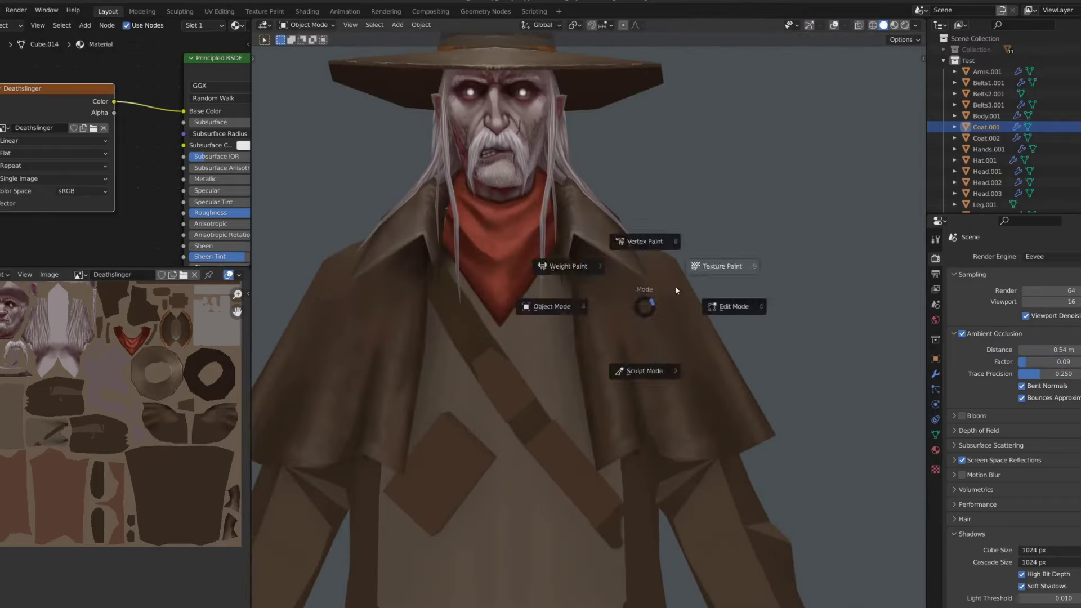
With the Draw brush and Body.001 isolated, paint dark shading along the right shoulder and collar
{"action": "scroll", "coordinate": [651, 435], "scroll_direction": "up", "scroll_amount": 3}
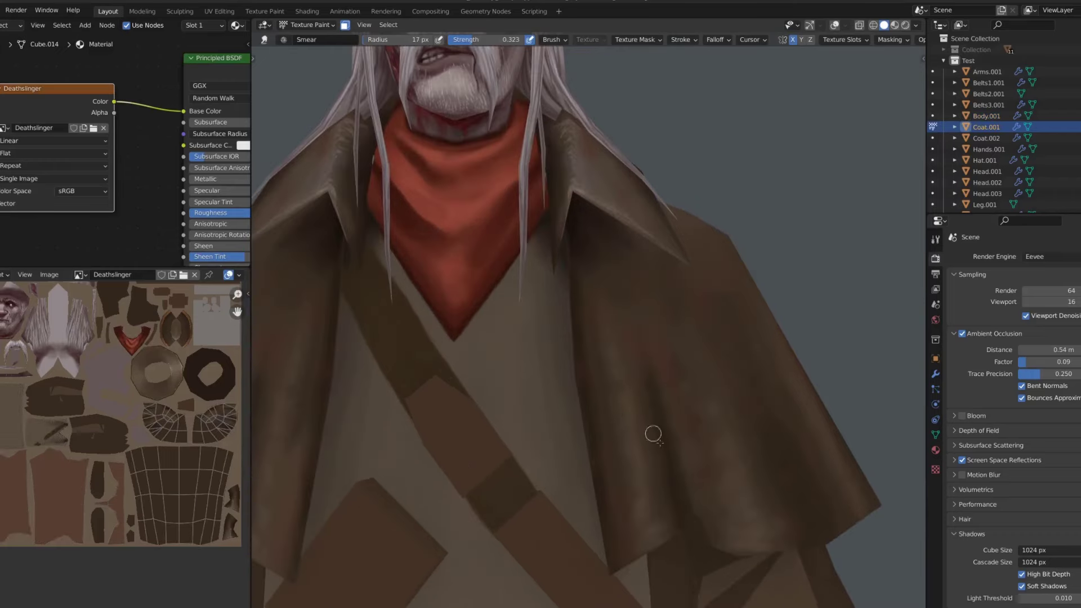
{"action": "key", "text": "shift+space"}
{"action": "left_click", "coordinate": [563, 278]}
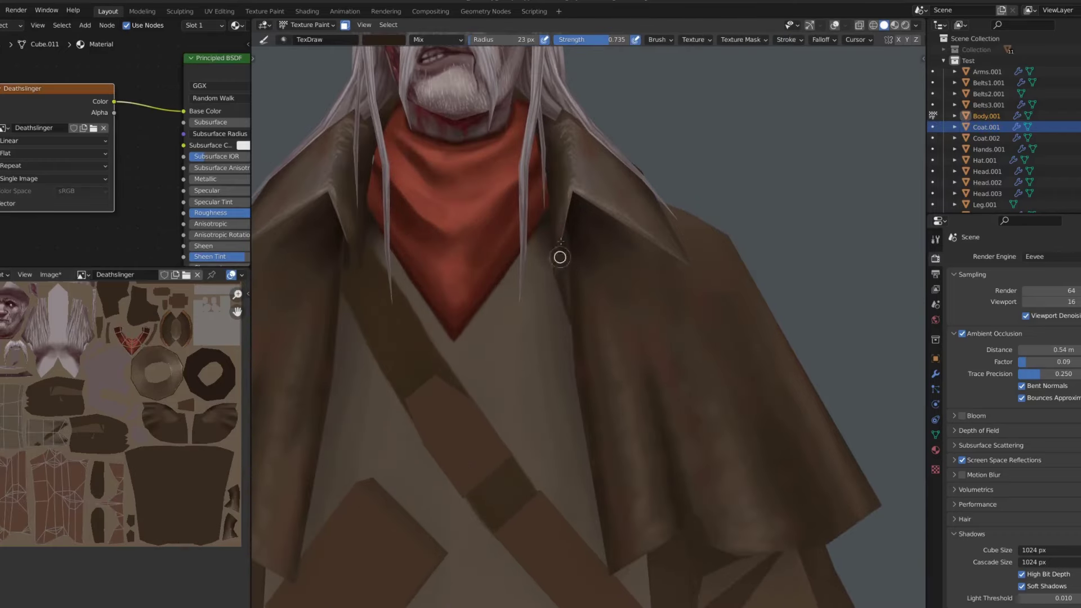
{"action": "middle_click_drag", "start_coordinate": [564, 293], "coordinate": [423, 227]}
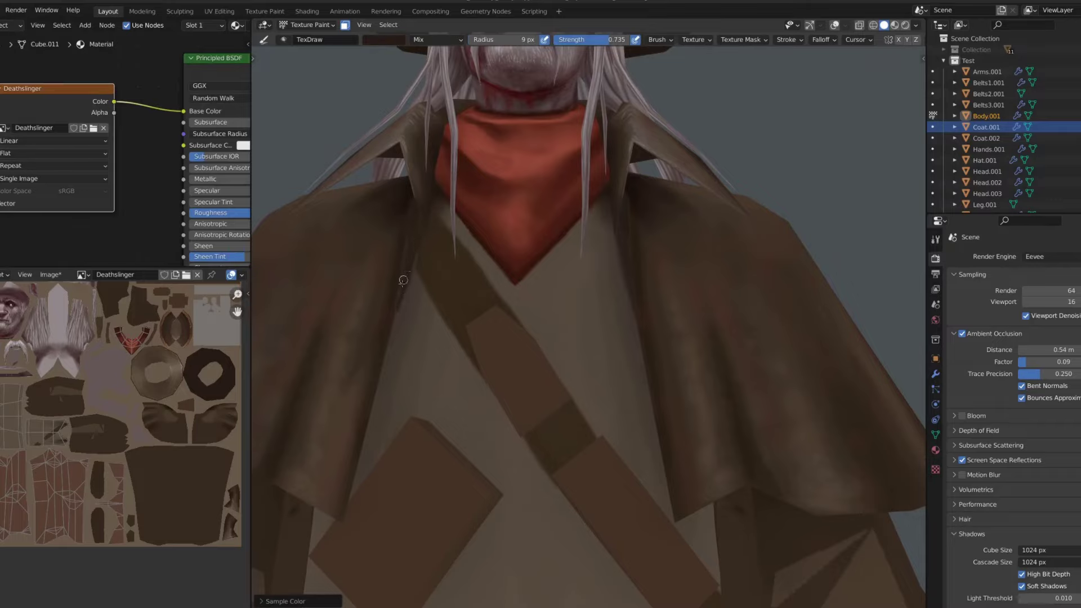
{"action": "key", "text": "KP_Divide"}
{"action": "scroll", "coordinate": [538, 180], "scroll_direction": "up", "scroll_amount": 5}
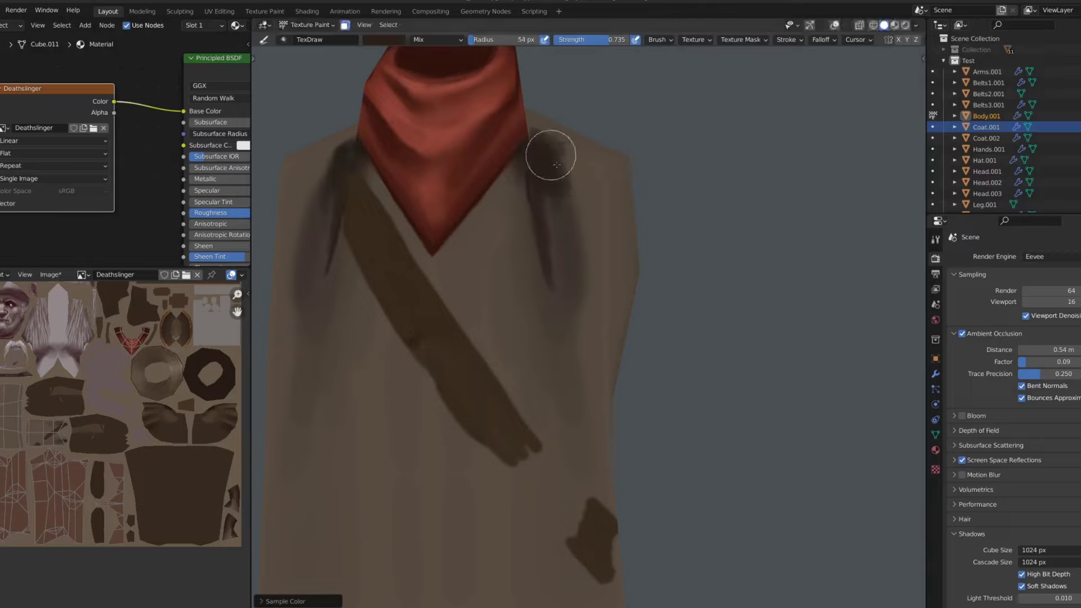
{"action": "mouse_move", "coordinate": [556, 165]}
{"action": "left_mouse_down"}
{"action": "mouse_move", "coordinate": [563, 265]}
{"action": "mouse_move", "coordinate": [597, 332]}
{"action": "left_mouse_up"}
{"action": "left_click_drag", "start_coordinate": [597, 271], "coordinate": [550, 193]}
Resize the brush, sample a shirt colour, and darken the shirt's left shoulder
{"action": "scroll", "coordinate": [550, 193], "scroll_direction": "down", "scroll_amount": 3}
{"action": "key", "text": "f"}
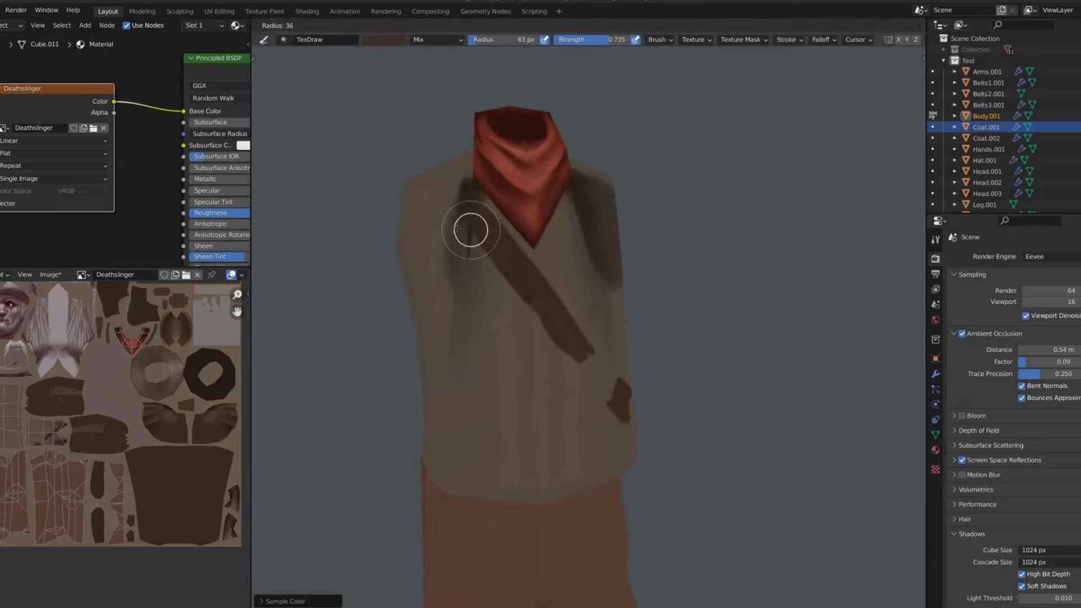
{"action": "left_click", "coordinate": [470, 230]}
{"action": "key", "text": "KP_Divide"}
{"action": "key", "text": "KP_Divide"}
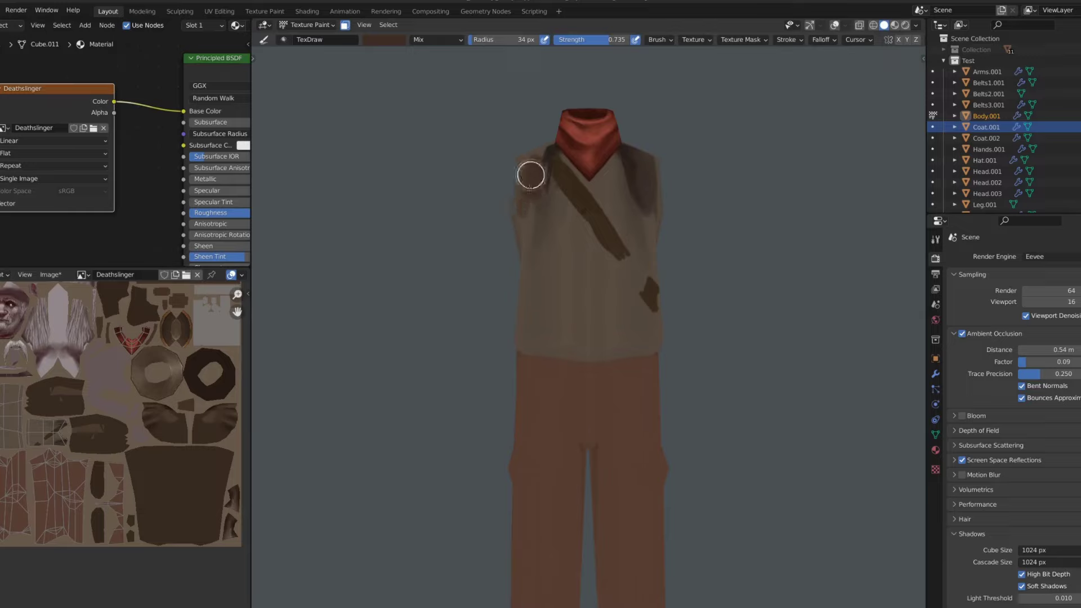
{"action": "mouse_move", "coordinate": [531, 175]}
{"action": "middle_mouse_down"}
{"action": "mouse_move", "coordinate": [627, 193]}
{"action": "mouse_move", "coordinate": [513, 259]}
{"action": "middle_mouse_up"}
{"action": "key", "text": "s"}
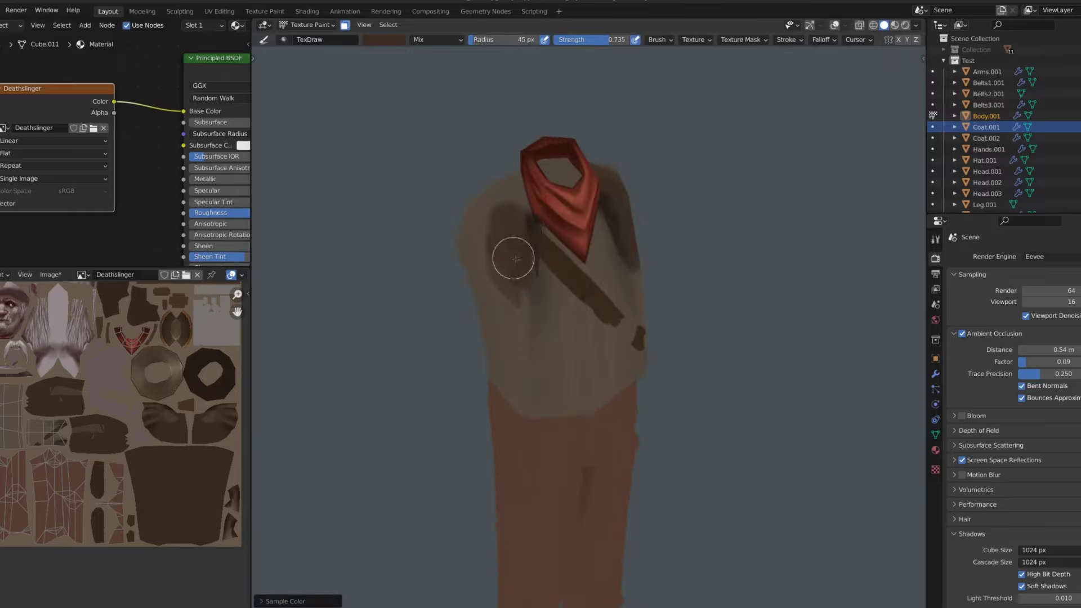
{"action": "left_click_drag", "start_coordinate": [513, 259], "coordinate": [500, 251]}
{"action": "key", "text": "KP_1"}
{"action": "key", "text": "KP_Divide"}
{"action": "scroll", "coordinate": [629, 197], "scroll_direction": "up", "scroll_amount": 3}
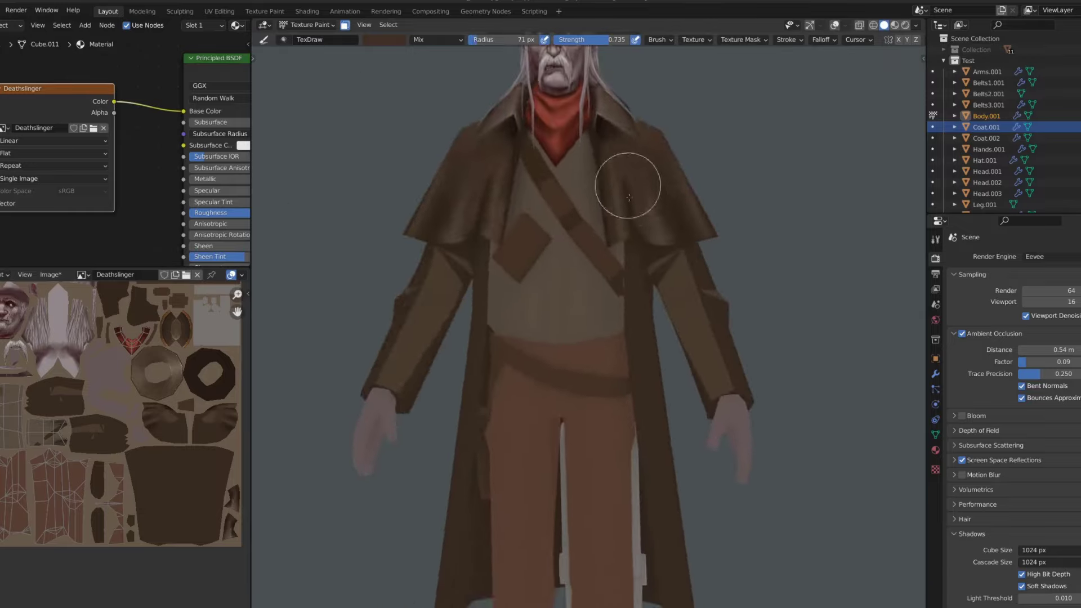
{"action": "scroll", "coordinate": [563, 290], "scroll_direction": "up", "scroll_amount": 4}
Sample brown tones from the coat and Coat.002 collar while orbiting around it
{"action": "key", "text": "s"}
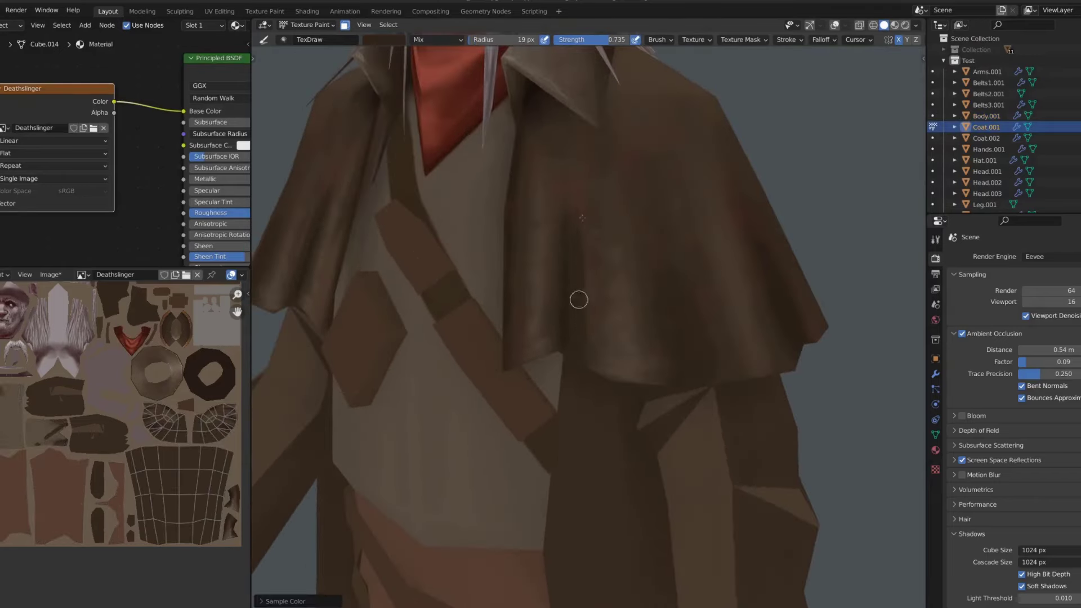
{"action": "scroll", "coordinate": [605, 375], "scroll_direction": "down", "scroll_amount": 5}
{"action": "scroll", "coordinate": [574, 229], "scroll_direction": "down", "scroll_amount": 2}
{"action": "scroll", "coordinate": [563, 188], "scroll_direction": "up", "scroll_amount": 6}
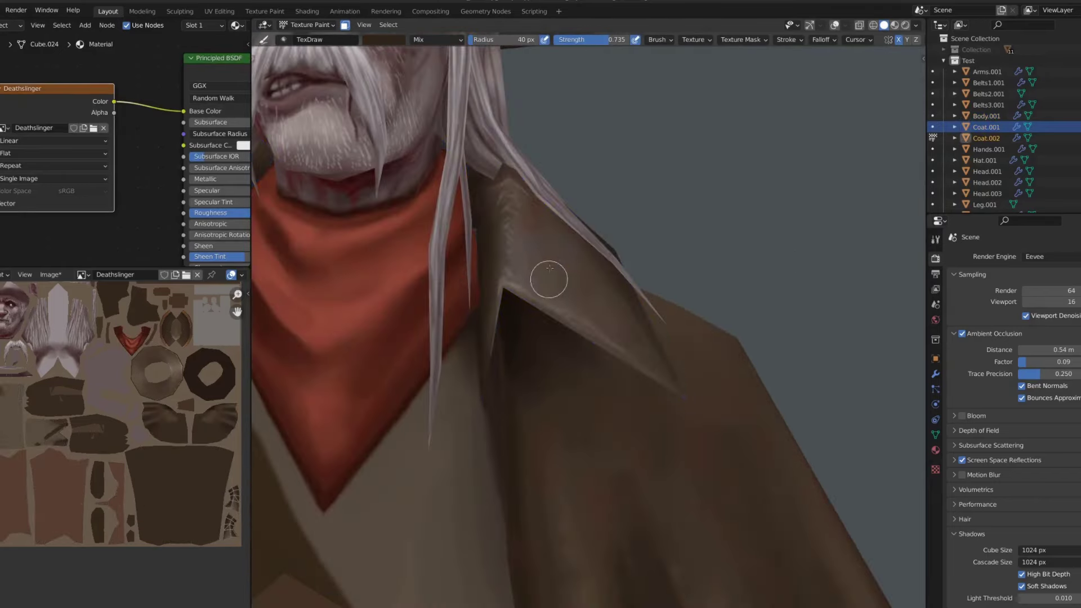
{"action": "middle_click_drag", "start_coordinate": [563, 293], "coordinate": [567, 265]}
{"action": "key", "text": "s"}
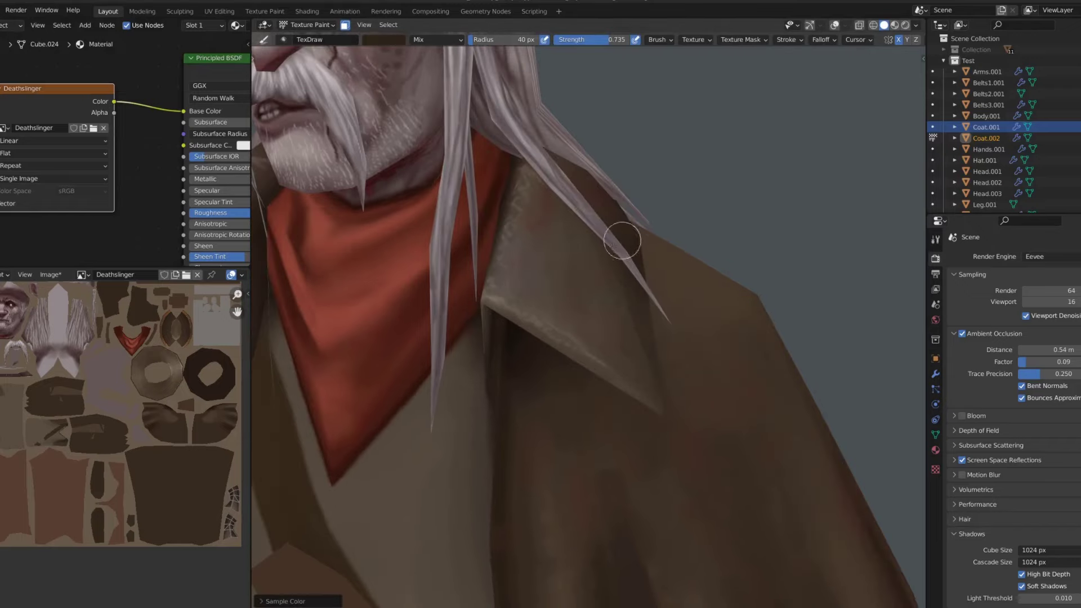
{"action": "middle_click_drag", "start_coordinate": [567, 207], "coordinate": [582, 219]}
{"action": "key", "text": "s"}
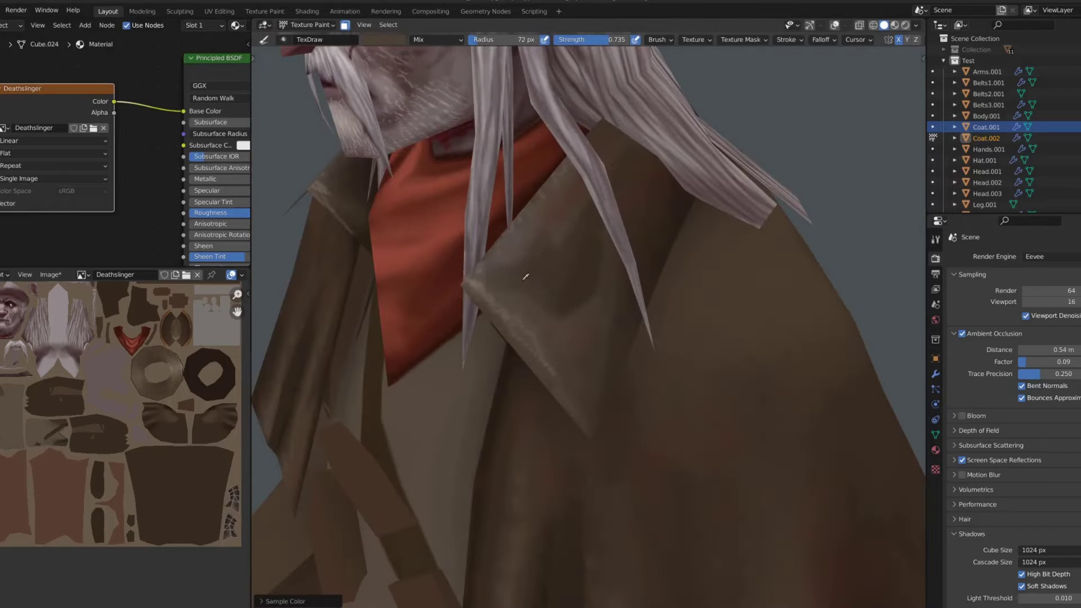
Zoom in on the painted collar folds and isolate the collar with numpad /
{"action": "scroll", "coordinate": [562, 300], "scroll_direction": "down", "scroll_amount": 3}
{"action": "scroll", "coordinate": [574, 141], "scroll_direction": "down", "scroll_amount": 3}
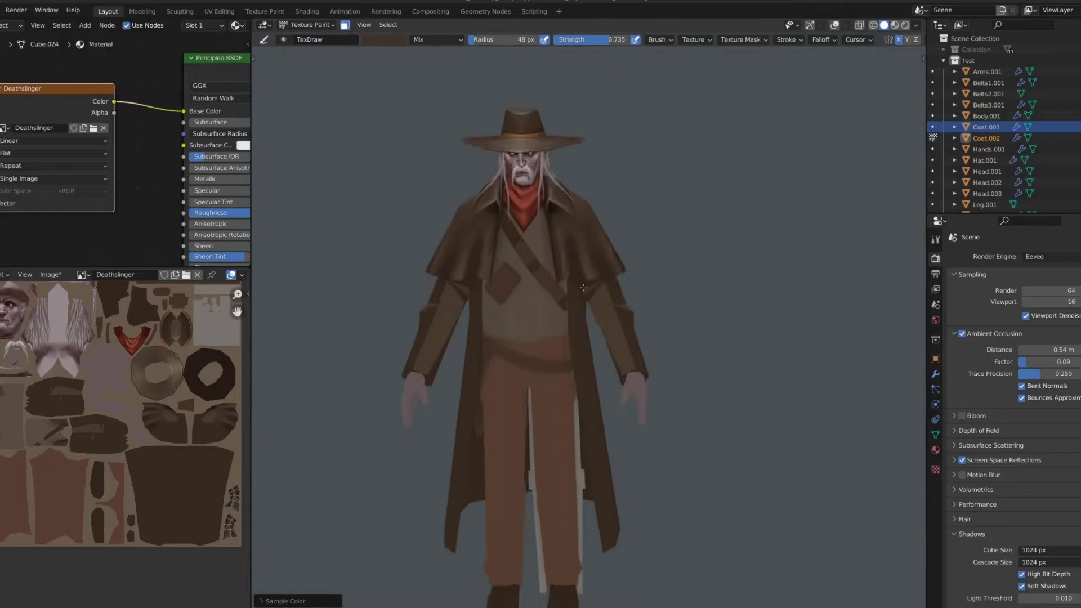
{"action": "scroll", "coordinate": [574, 142], "scroll_direction": "up", "scroll_amount": 2}
{"action": "scroll", "coordinate": [586, 270], "scroll_direction": "up", "scroll_amount": 4}
{"action": "scroll", "coordinate": [591, 281], "scroll_direction": "down", "scroll_amount": 2}
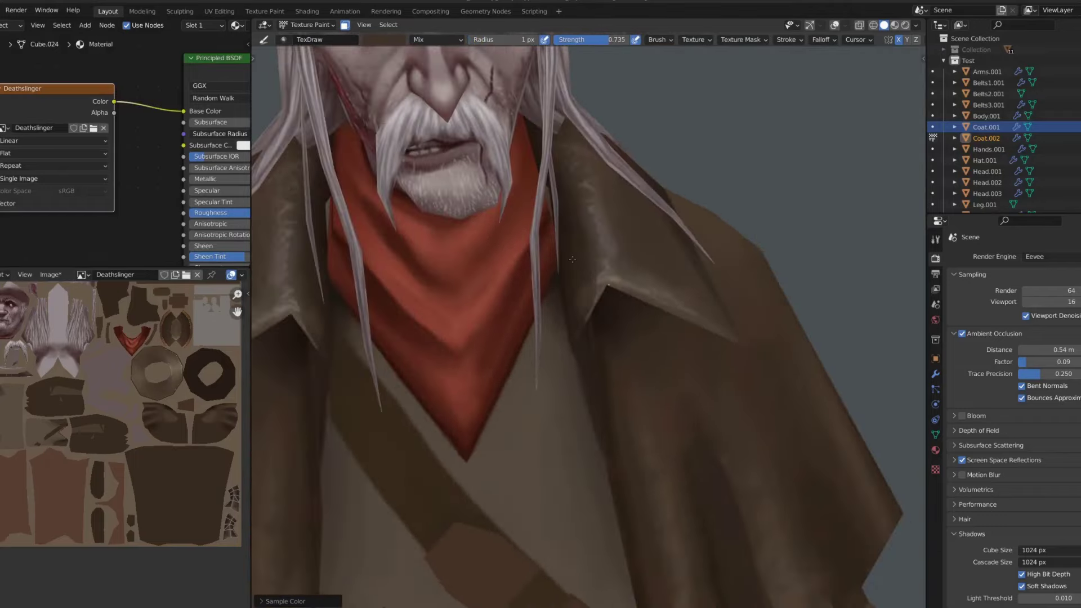
{"action": "scroll", "coordinate": [578, 259], "scroll_direction": "up", "scroll_amount": 2}
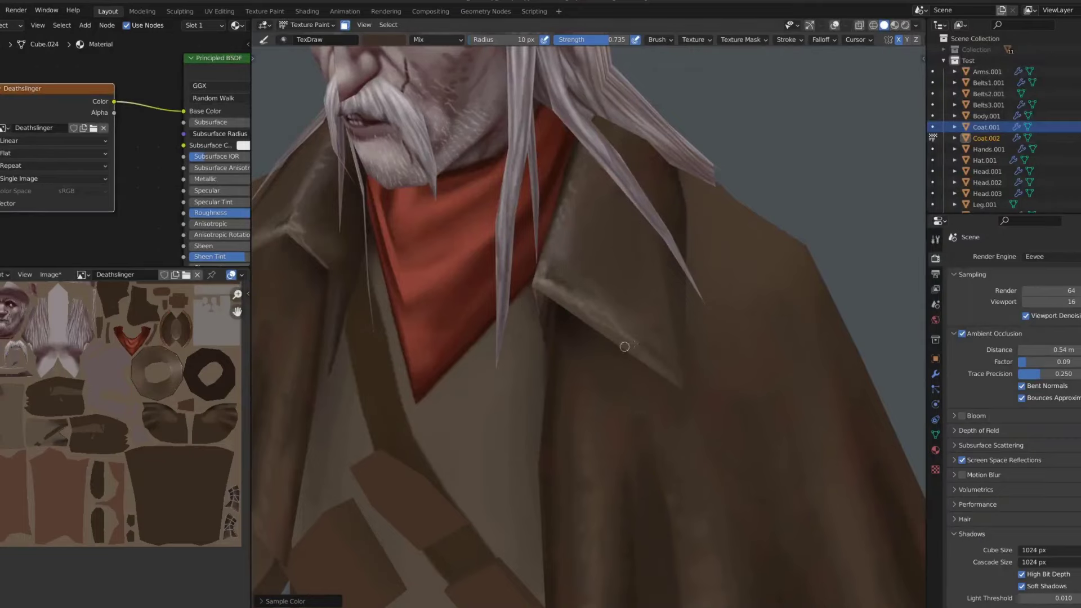
{"action": "scroll", "coordinate": [653, 360], "scroll_direction": "down", "scroll_amount": 4}
{"action": "key", "text": "KP_Divide"}
Orbit and zoom around the isolated collar to inspect its worn edge highlights
{"action": "scroll", "coordinate": [631, 219], "scroll_direction": "up", "scroll_amount": 2}
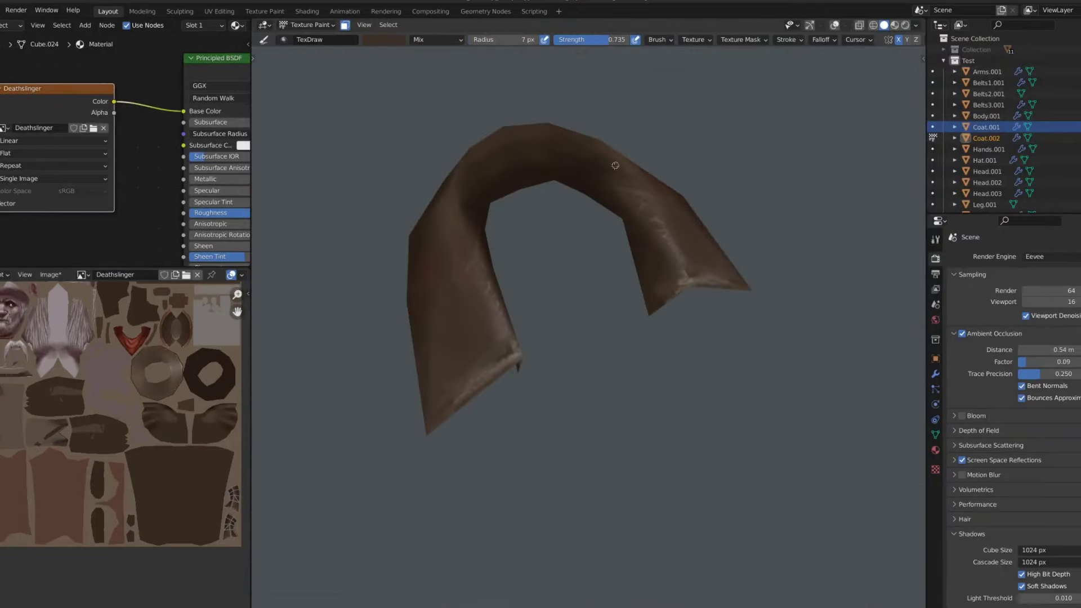
{"action": "scroll", "coordinate": [632, 219], "scroll_direction": "up", "scroll_amount": 2}
{"action": "mouse_move", "coordinate": [616, 183]}
{"action": "middle_mouse_down"}
{"action": "mouse_move", "coordinate": [558, 188]}
{"action": "mouse_move", "coordinate": [593, 182]}
{"action": "mouse_move", "coordinate": [545, 224]}
{"action": "mouse_move", "coordinate": [550, 204]}
{"action": "middle_mouse_up"}
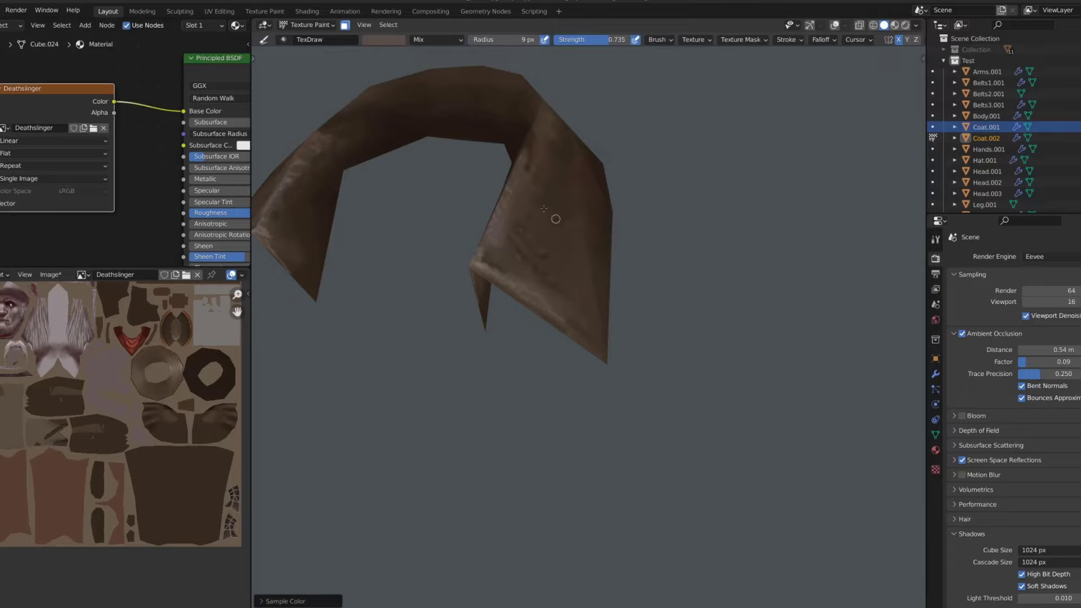
{"action": "scroll", "coordinate": [558, 127], "scroll_direction": "down", "scroll_amount": 2}
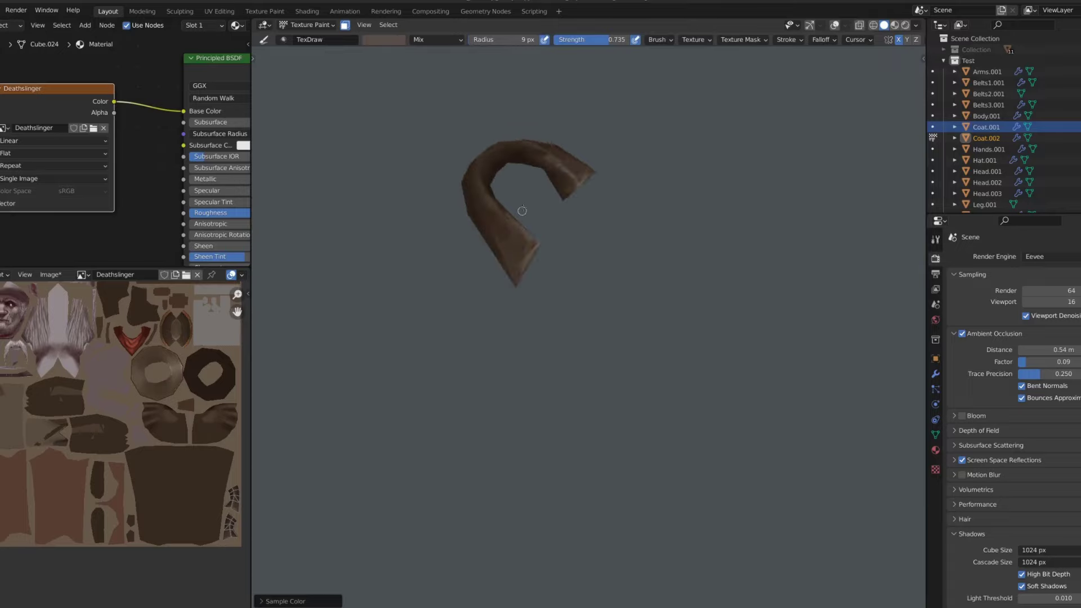
{"action": "scroll", "coordinate": [542, 196], "scroll_direction": "up", "scroll_amount": 5}
{"action": "scroll", "coordinate": [539, 275], "scroll_direction": "down", "scroll_amount": 4}
{"action": "middle_click_drag", "start_coordinate": [526, 188], "coordinate": [494, 382]}
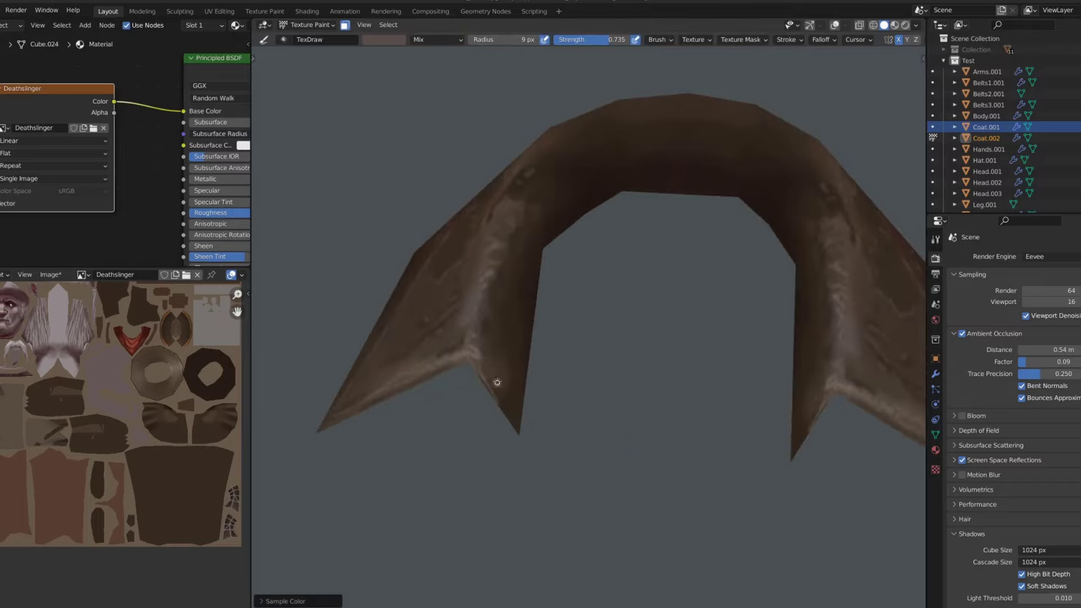
{"action": "scroll", "coordinate": [494, 381], "scroll_direction": "down", "scroll_amount": 2}
{"action": "scroll", "coordinate": [649, 333], "scroll_direction": "up", "scroll_amount": 1}
Exit local view and make Coat.001 the object being painted
{"action": "key", "text": "KP_Divide"}
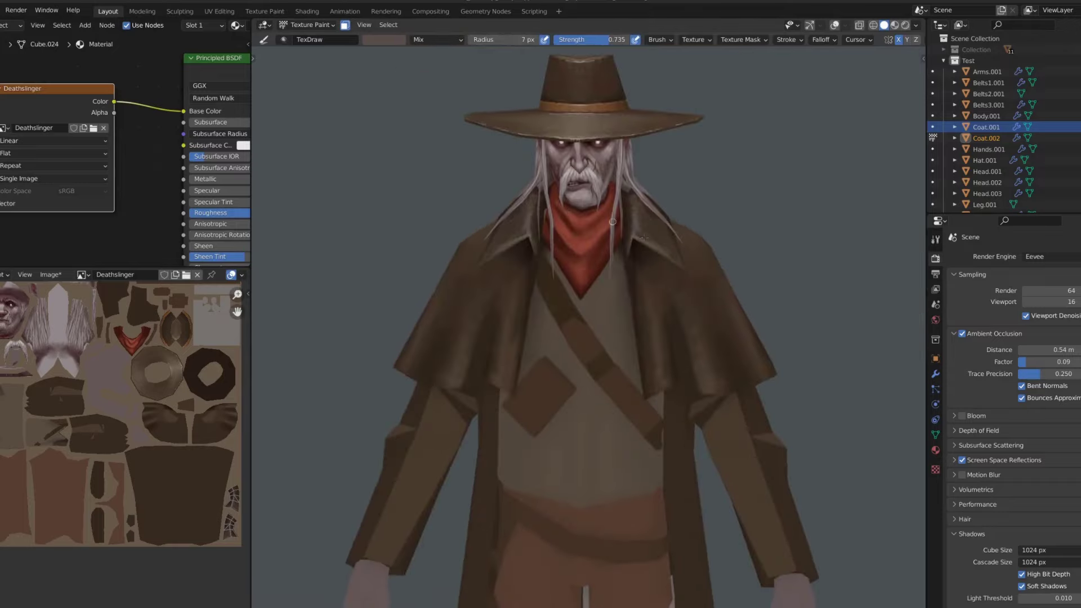
{"action": "scroll", "coordinate": [543, 202], "scroll_direction": "up", "scroll_amount": 5}
{"action": "key", "text": "alt+q"}
Orbit around the coat to view the collar, hat brim and shoulder from the side
{"action": "middle_click_drag", "start_coordinate": [544, 202], "coordinate": [565, 249]}
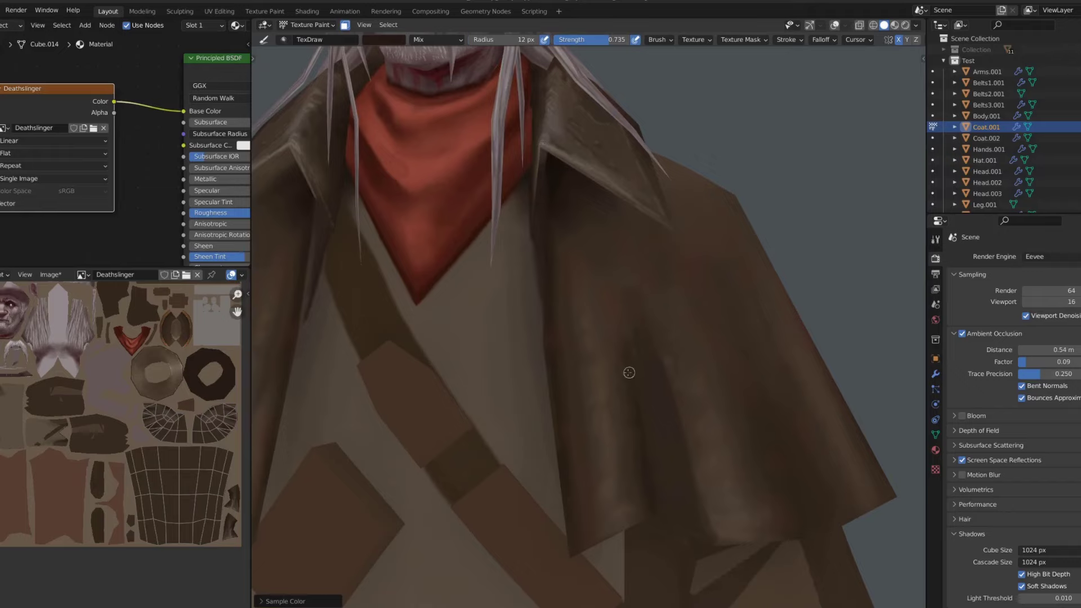
{"action": "middle_click_drag", "start_coordinate": [629, 372], "coordinate": [553, 281]}
{"action": "scroll", "coordinate": [600, 541], "scroll_direction": "down", "scroll_amount": 5}
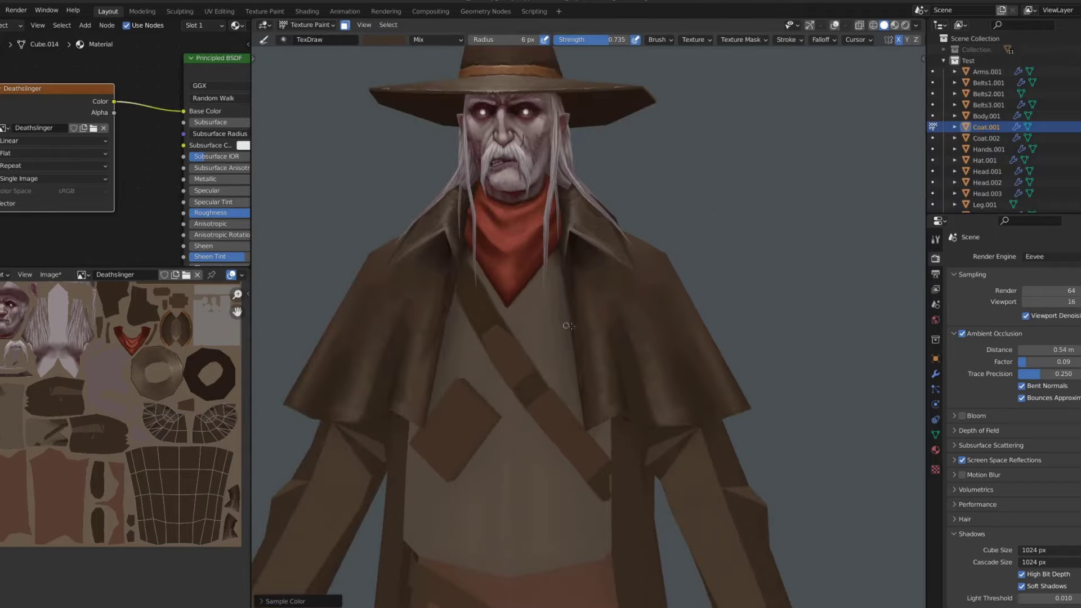
{"action": "scroll", "coordinate": [539, 248], "scroll_direction": "up", "scroll_amount": 4}
{"action": "middle_click_drag", "start_coordinate": [585, 321], "coordinate": [557, 274]}
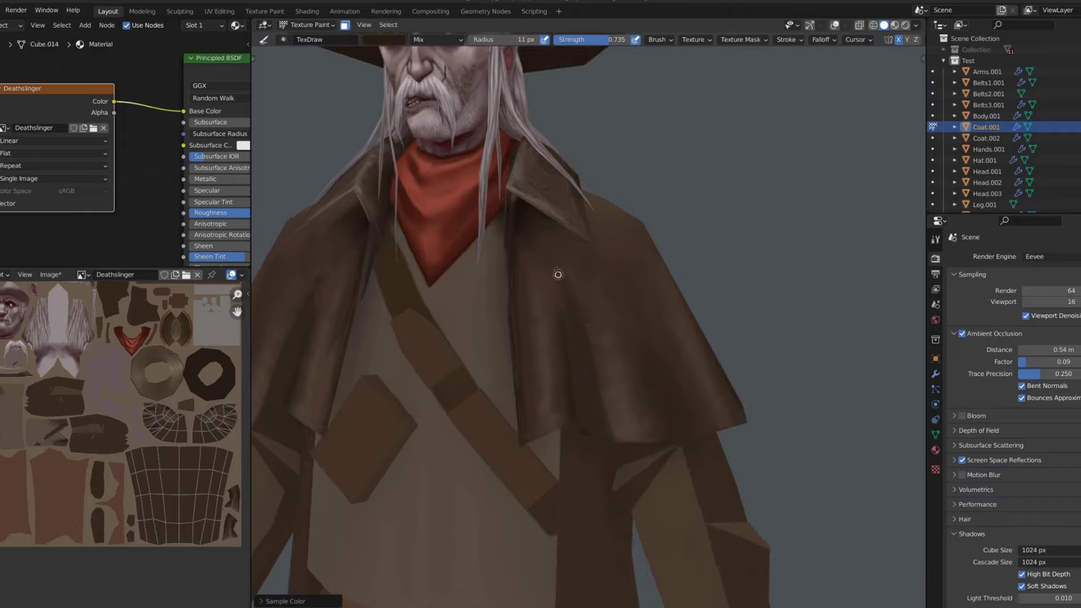
{"action": "scroll", "coordinate": [534, 398], "scroll_direction": "down", "scroll_amount": 5}
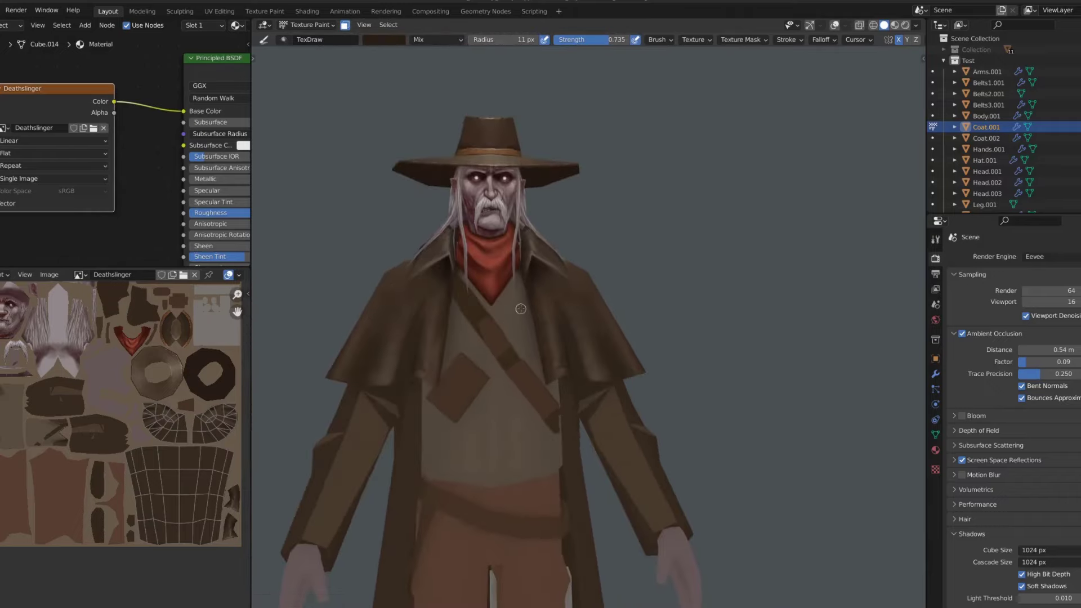
{"action": "scroll", "coordinate": [639, 254], "scroll_direction": "up", "scroll_amount": 5}
{"action": "middle_click_drag", "start_coordinate": [639, 253], "coordinate": [603, 215]}
{"action": "scroll", "coordinate": [603, 215], "scroll_direction": "down", "scroll_amount": 5}
{"action": "scroll", "coordinate": [640, 205], "scroll_direction": "up", "scroll_amount": 5}
Sample brown tones from the coat and switch to the Smear brush
{"action": "key", "text": "s"}
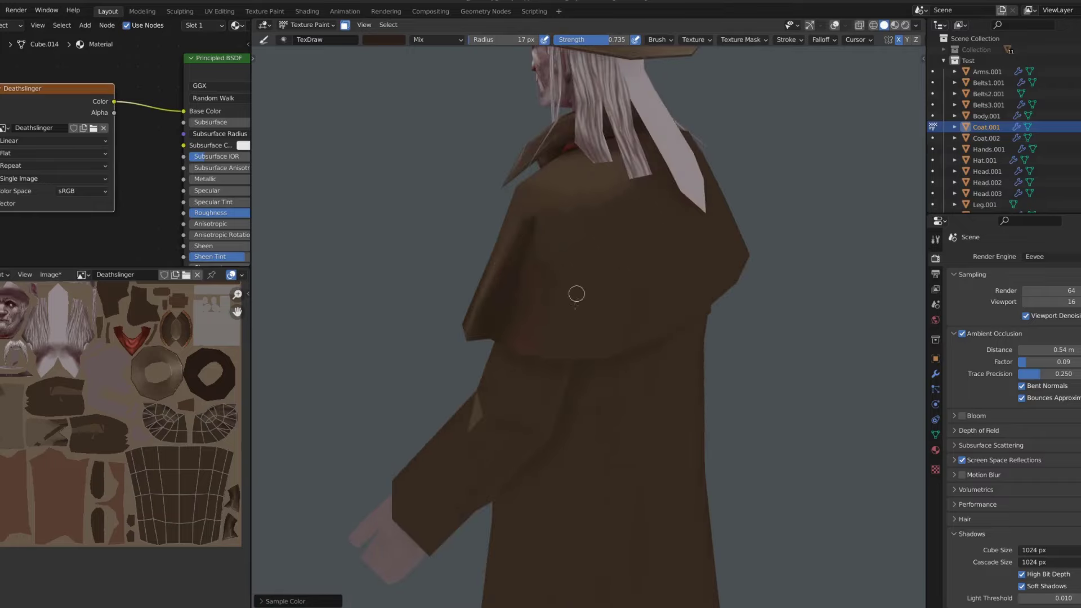
{"action": "scroll", "coordinate": [624, 292], "scroll_direction": "down", "scroll_amount": 5}
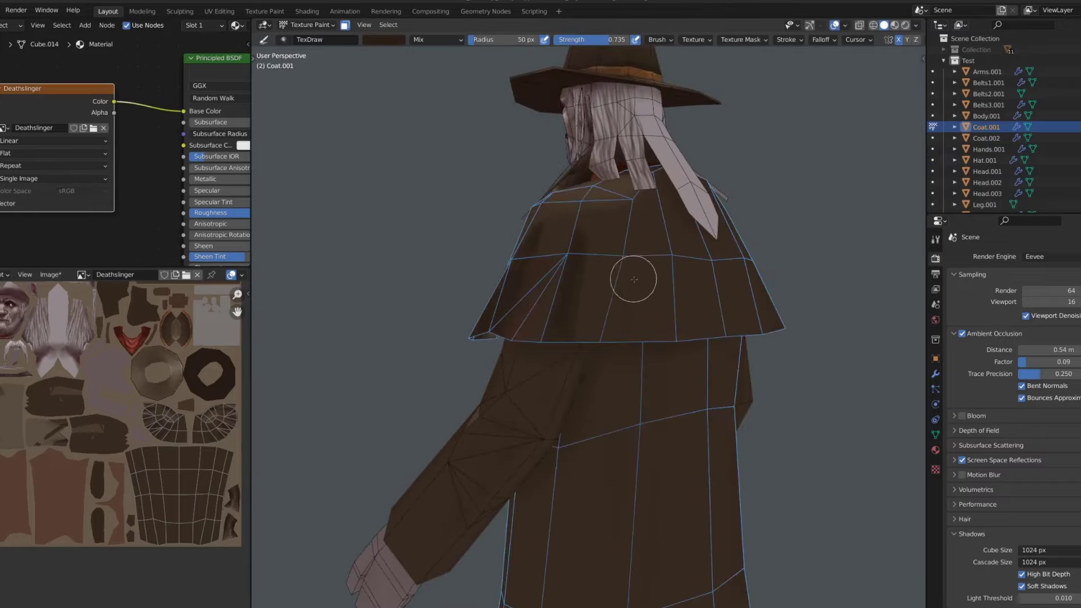
{"action": "scroll", "coordinate": [627, 313], "scroll_direction": "up", "scroll_amount": 5}
{"action": "key", "text": "s"}
{"action": "middle_click_drag", "start_coordinate": [640, 283], "coordinate": [586, 353]}
{"action": "key", "text": "shift+space"}
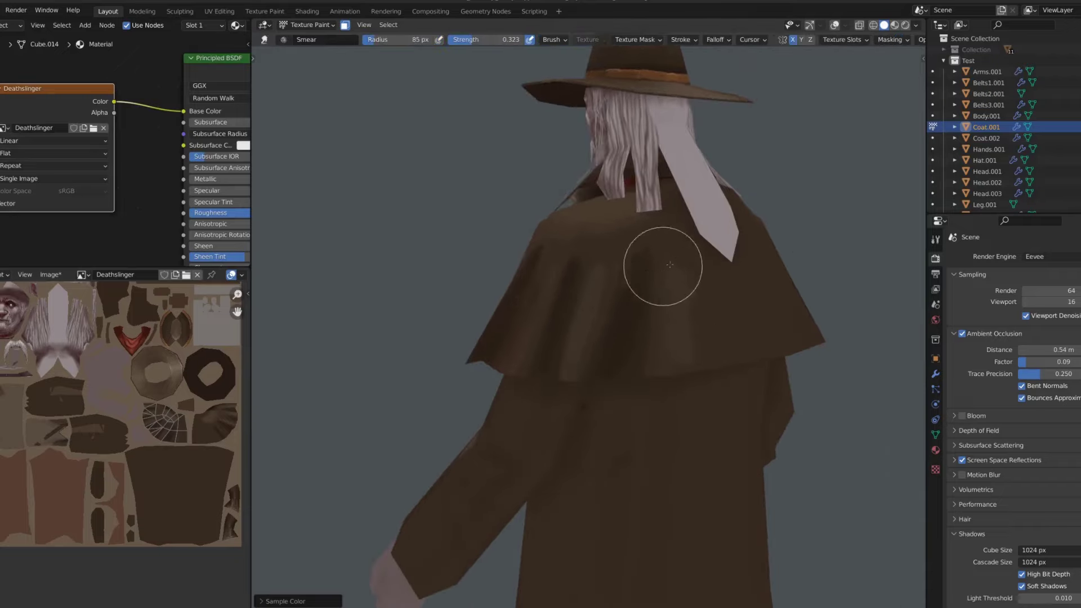
{"action": "middle_click_drag", "start_coordinate": [683, 279], "coordinate": [601, 327]}
{"action": "scroll", "coordinate": [627, 369], "scroll_direction": "down", "scroll_amount": 3}
{"action": "middle_click_drag", "start_coordinate": [626, 369], "coordinate": [652, 270]}
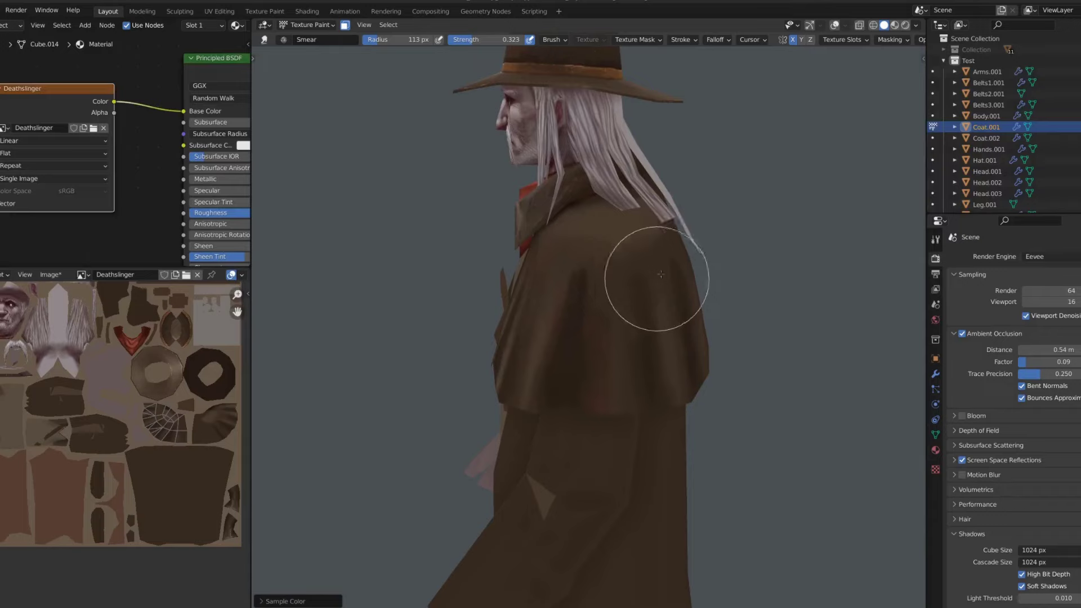
Smear the shading on the cape's shoulders and back into softer gradients
{"action": "middle_click_drag", "start_coordinate": [575, 330], "coordinate": [550, 249]}
{"action": "scroll", "coordinate": [572, 274], "scroll_direction": "down", "scroll_amount": 3}
{"action": "scroll", "coordinate": [570, 273], "scroll_direction": "up", "scroll_amount": 4}
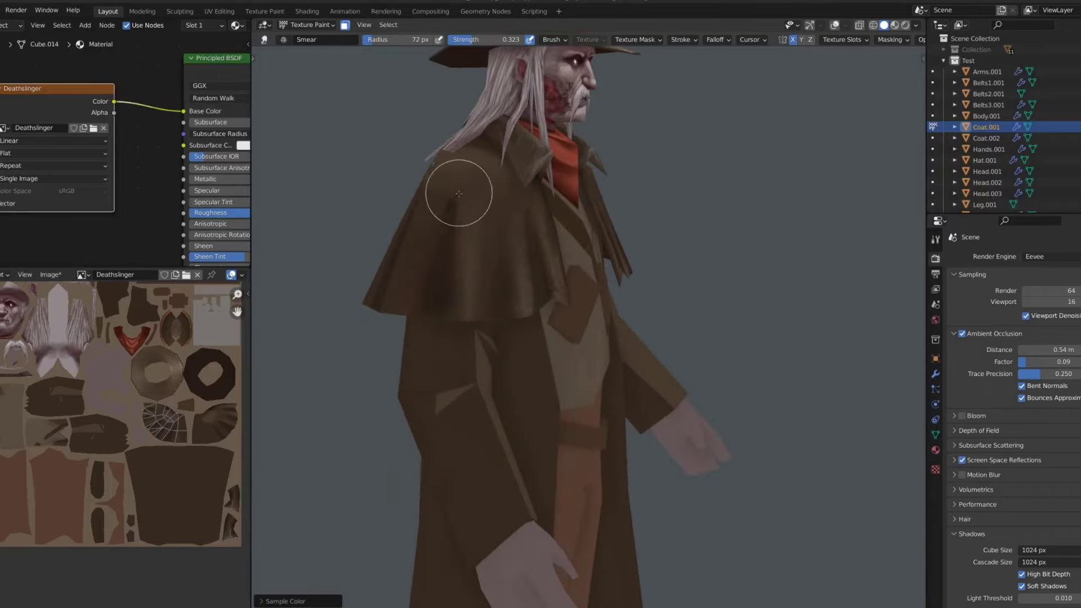
{"action": "middle_click_drag", "start_coordinate": [459, 203], "coordinate": [483, 218]}
{"action": "scroll", "coordinate": [487, 264], "scroll_direction": "down", "scroll_amount": 3}
{"action": "mouse_move", "coordinate": [488, 265]}
{"action": "middle_mouse_down"}
{"action": "mouse_move", "coordinate": [546, 331]}
{"action": "mouse_move", "coordinate": [512, 290]}
{"action": "middle_mouse_up"}
{"action": "scroll", "coordinate": [512, 290], "scroll_direction": "down", "scroll_amount": 2}
{"action": "scroll", "coordinate": [635, 342], "scroll_direction": "down", "scroll_amount": 2}
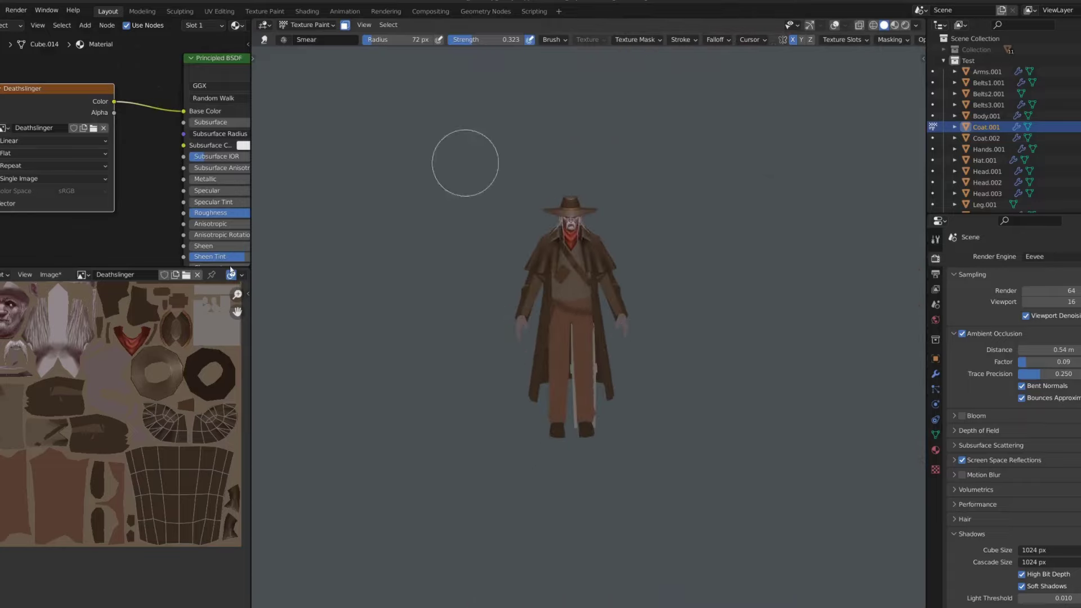
{"action": "scroll", "coordinate": [575, 236], "scroll_direction": "up", "scroll_amount": 6}
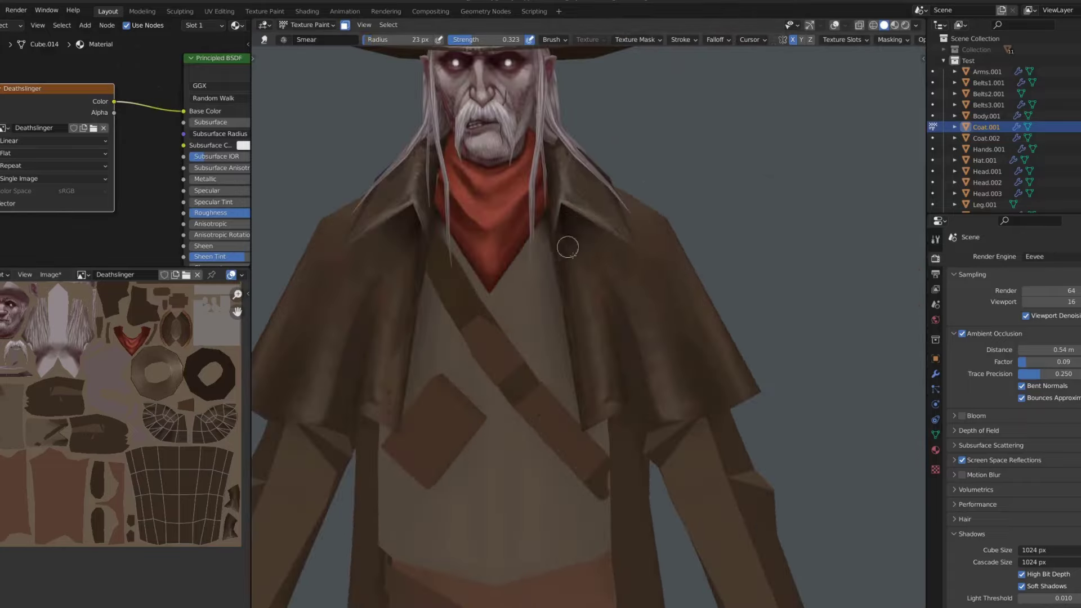
Switch to TexDraw, sample grey and dab two buttons beside the bandana
{"action": "key", "text": "s"}
{"action": "key", "text": "shift+space"}
{"action": "key", "text": "1"}
{"action": "scroll", "coordinate": [587, 214], "scroll_direction": "up", "scroll_amount": 2}
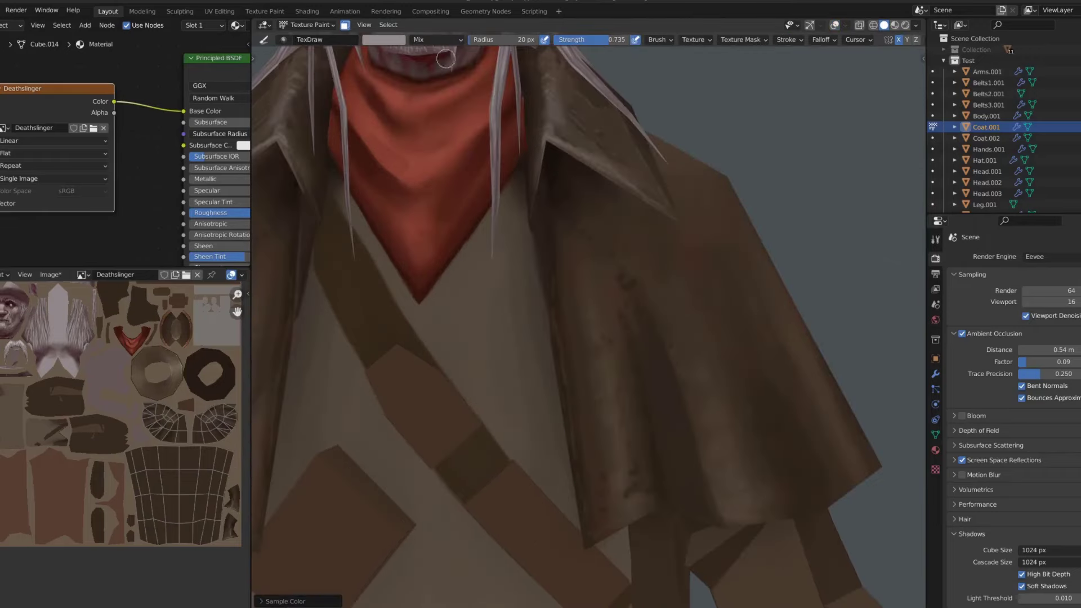
{"action": "left_click", "coordinate": [383, 39]}
{"action": "left_click_drag", "start_coordinate": [597, 40], "coordinate": [636, 39]}
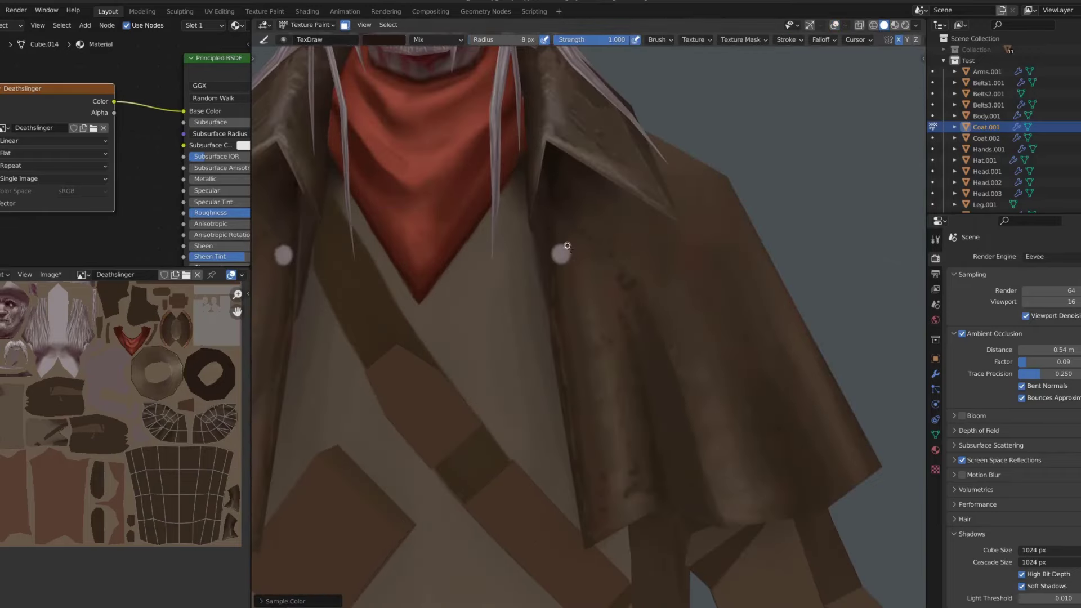
Sample a light colour and add pale scratch marks across the cape's shoulders
{"action": "scroll", "coordinate": [560, 190], "scroll_direction": "down", "scroll_amount": 5}
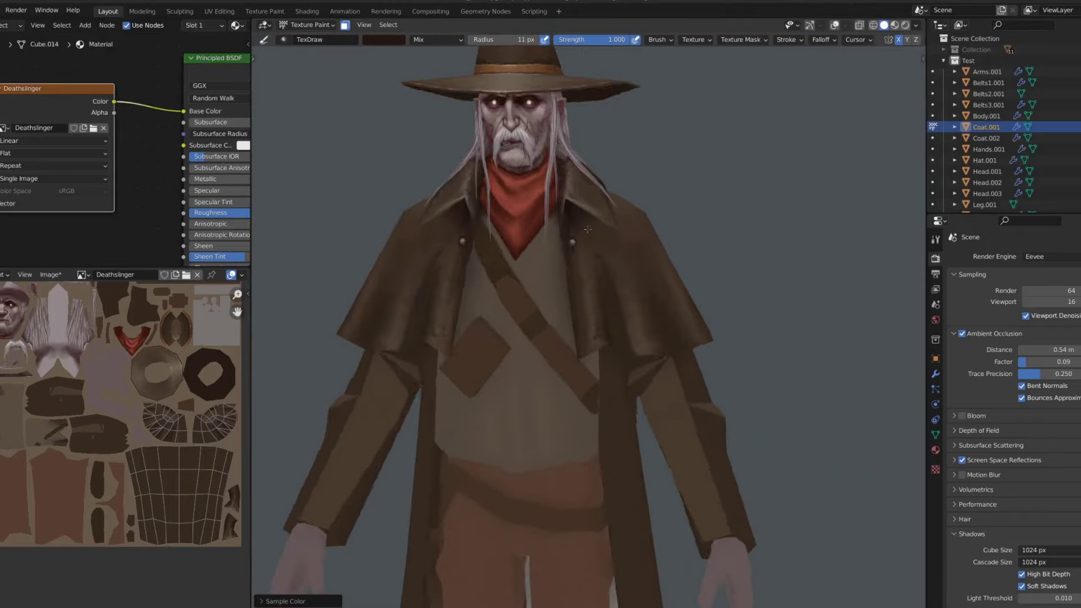
{"action": "scroll", "coordinate": [417, 101], "scroll_direction": "up", "scroll_amount": 3}
{"action": "scroll", "coordinate": [417, 101], "scroll_direction": "up", "scroll_amount": 2}
{"action": "scroll", "coordinate": [503, 288], "scroll_direction": "up", "scroll_amount": 2}
{"action": "key", "text": "s"}
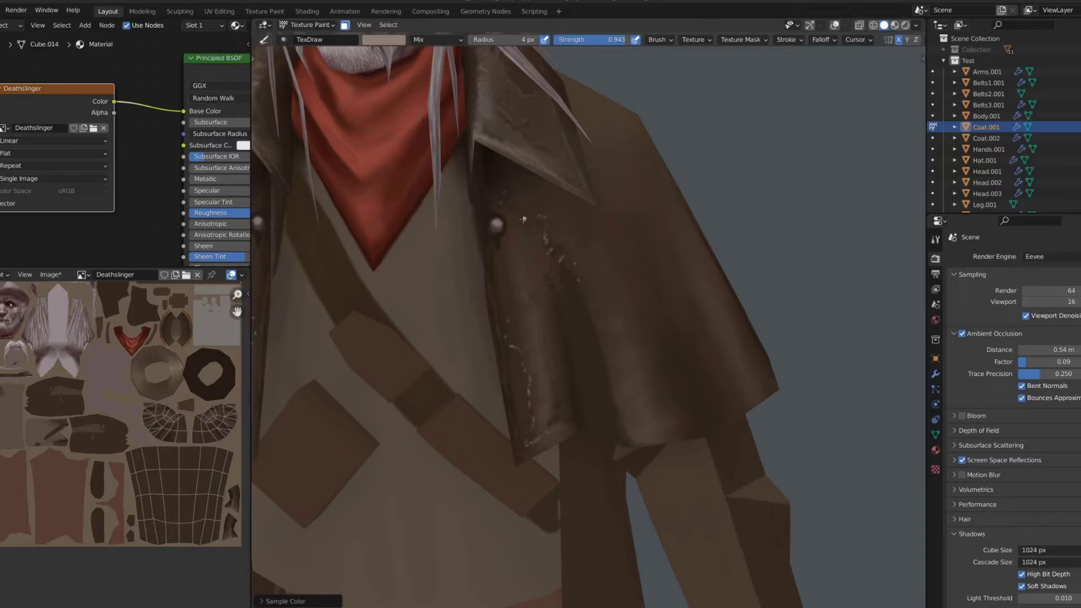
{"action": "scroll", "coordinate": [528, 278], "scroll_direction": "down", "scroll_amount": 5}
{"action": "scroll", "coordinate": [529, 293], "scroll_direction": "up", "scroll_amount": 2}
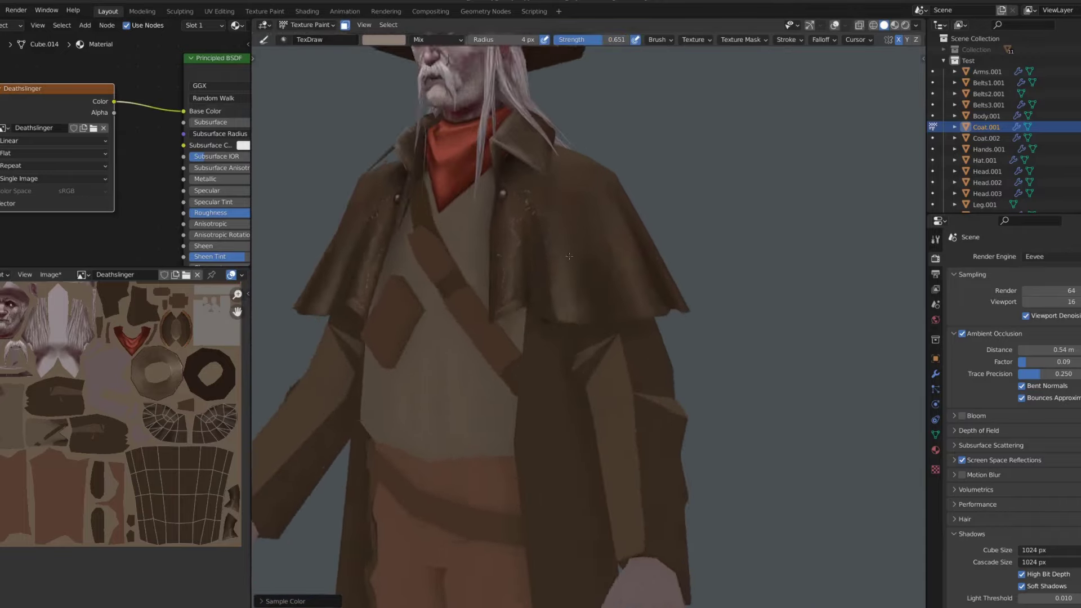
{"action": "scroll", "coordinate": [533, 312], "scroll_direction": "up", "scroll_amount": 2}
{"action": "scroll", "coordinate": [539, 217], "scroll_direction": "down", "scroll_amount": 5}
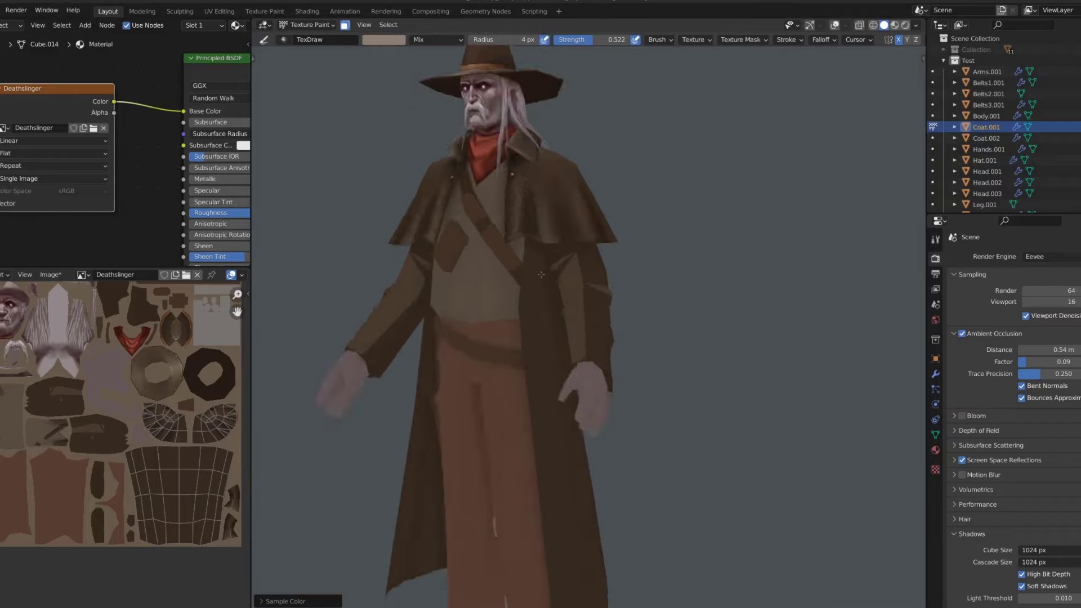
{"action": "scroll", "coordinate": [535, 197], "scroll_direction": "up", "scroll_amount": 1}
{"action": "scroll", "coordinate": [532, 180], "scroll_direction": "up", "scroll_amount": 2}
{"action": "scroll", "coordinate": [531, 169], "scroll_direction": "up", "scroll_amount": 3}
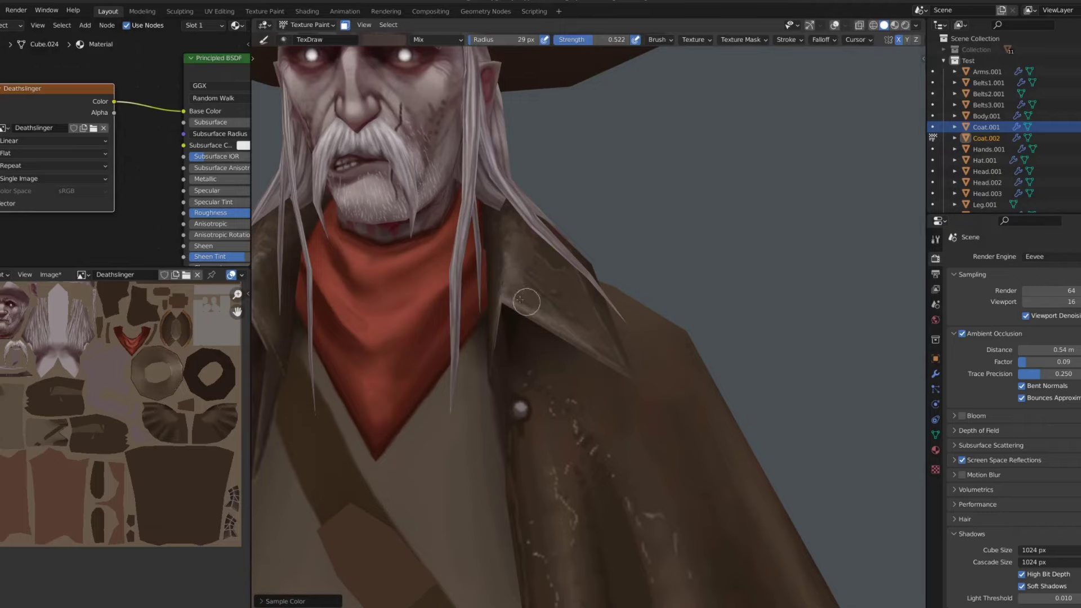
{"action": "scroll", "coordinate": [610, 183], "scroll_direction": "down", "scroll_amount": 3}
{"action": "scroll", "coordinate": [640, 150], "scroll_direction": "down", "scroll_amount": 2}
{"action": "scroll", "coordinate": [379, 287], "scroll_direction": "up", "scroll_amount": 2}
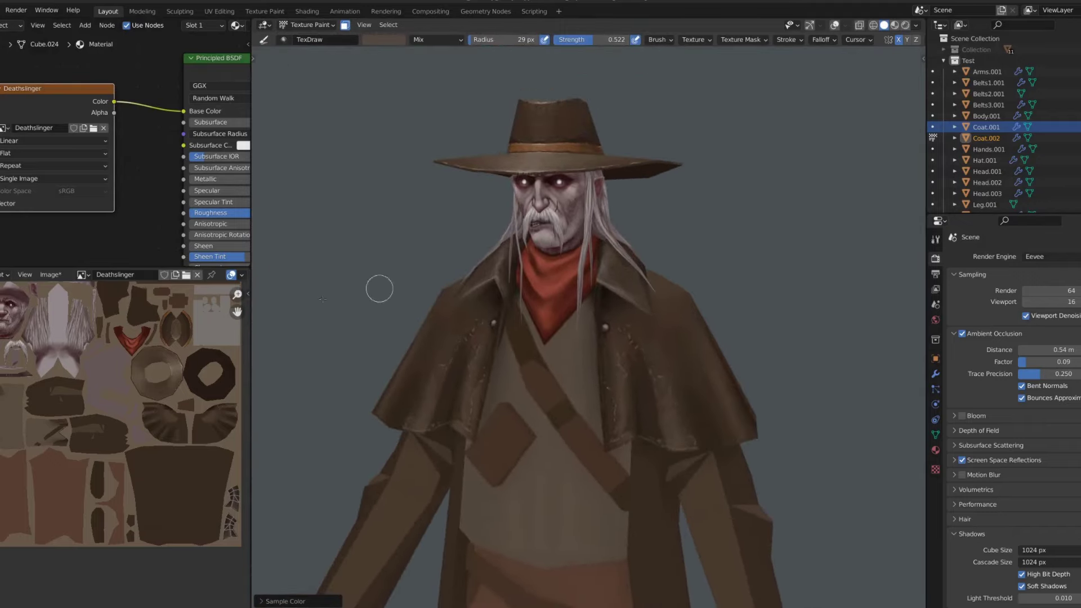
{"action": "scroll", "coordinate": [598, 235], "scroll_direction": "up", "scroll_amount": 2}
Enlarge the brush and paint darker shading strokes onto the coat's cape
{"action": "middle_click_drag", "start_coordinate": [597, 235], "coordinate": [620, 315]}
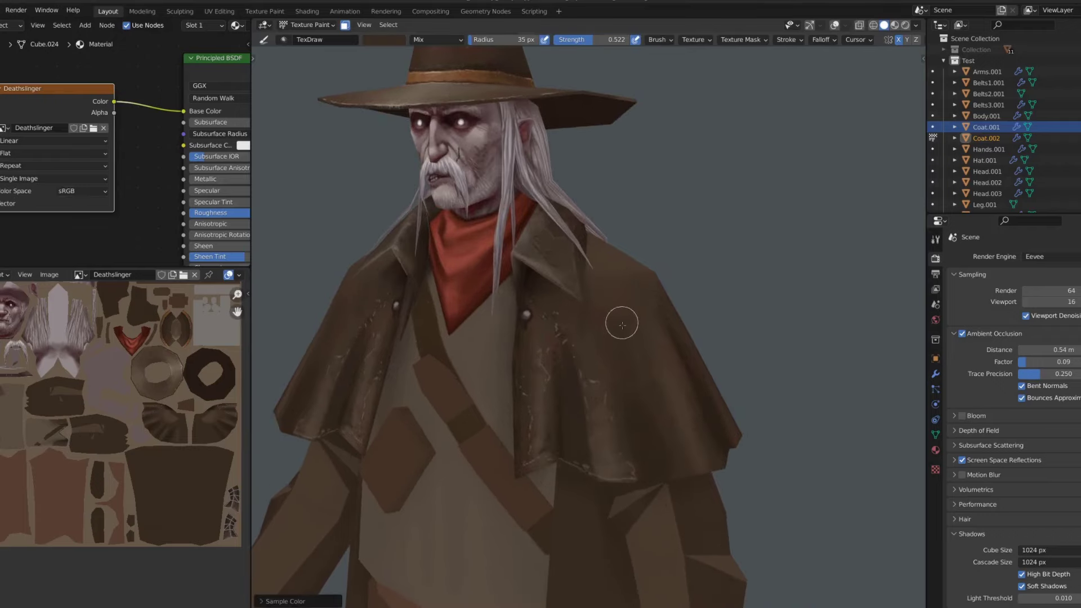
{"action": "scroll", "coordinate": [586, 322], "scroll_direction": "up", "scroll_amount": 2}
{"action": "left_click", "coordinate": [571, 321]}
{"action": "left_click_drag", "start_coordinate": [571, 321], "coordinate": [603, 362]}
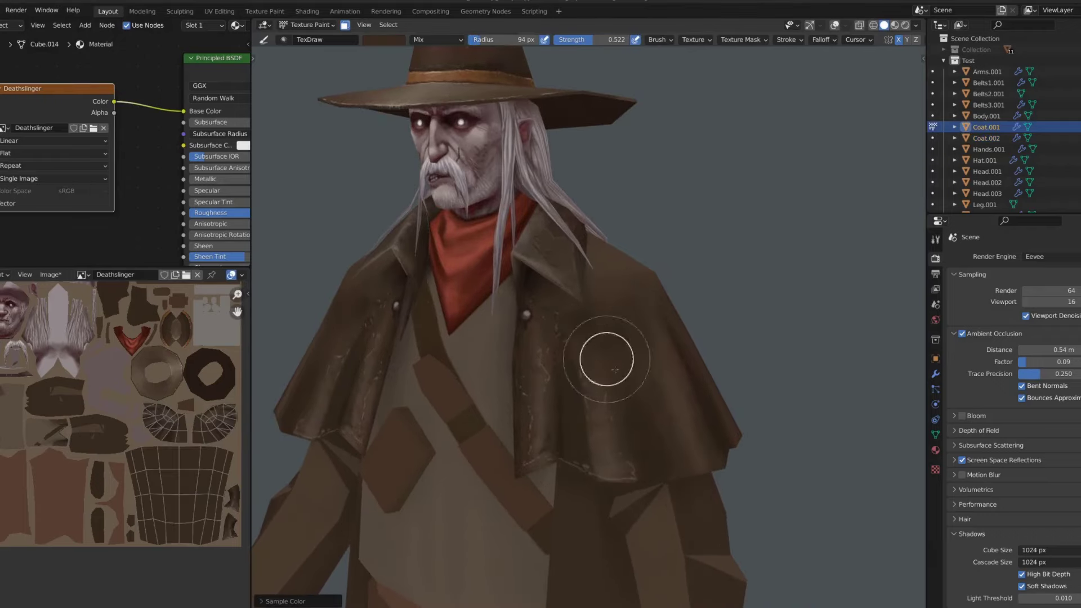
{"action": "scroll", "coordinate": [601, 322], "scroll_direction": "up", "scroll_amount": 2}
{"action": "scroll", "coordinate": [648, 253], "scroll_direction": "down", "scroll_amount": 3}
{"action": "scroll", "coordinate": [698, 217], "scroll_direction": "down", "scroll_amount": 2}
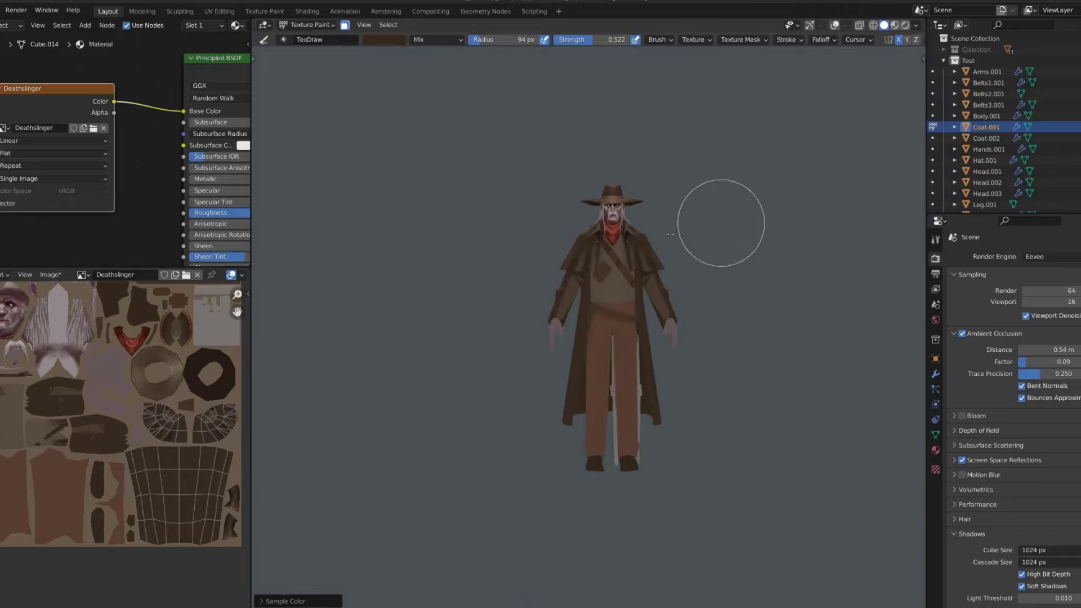
{"action": "scroll", "coordinate": [687, 234], "scroll_direction": "up", "scroll_amount": 2}
{"action": "scroll", "coordinate": [654, 245], "scroll_direction": "up", "scroll_amount": 3}
{"action": "left_click_drag", "start_coordinate": [646, 321], "coordinate": [647, 343]}
Darken the sleeve's inner edge, isolate Arms.001 and resize the brush
{"action": "scroll", "coordinate": [571, 206], "scroll_direction": "up", "scroll_amount": 3}
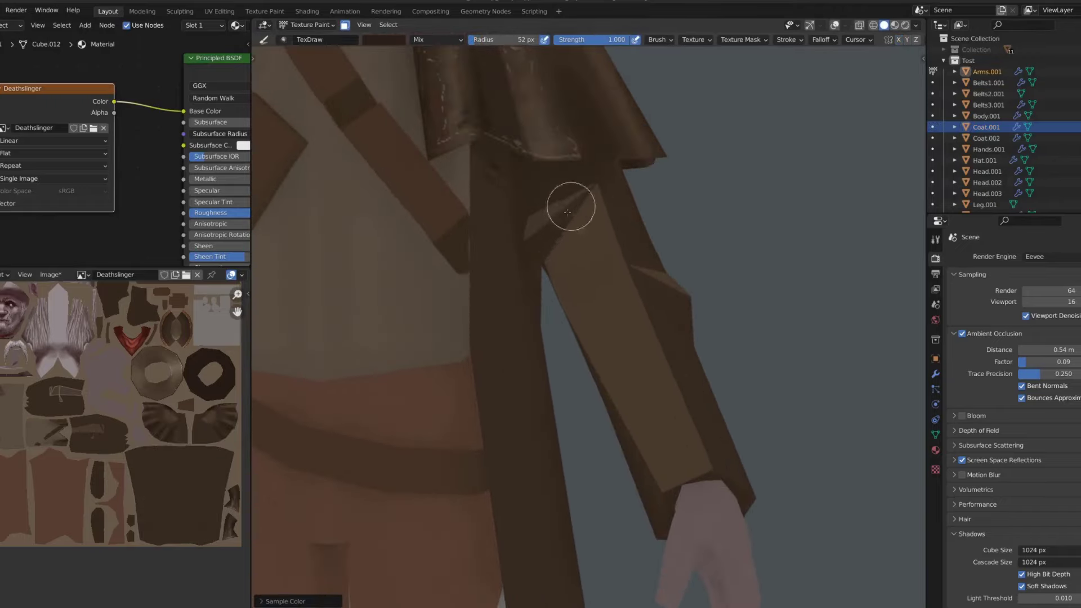
{"action": "left_click_drag", "start_coordinate": [525, 240], "coordinate": [868, 102]}
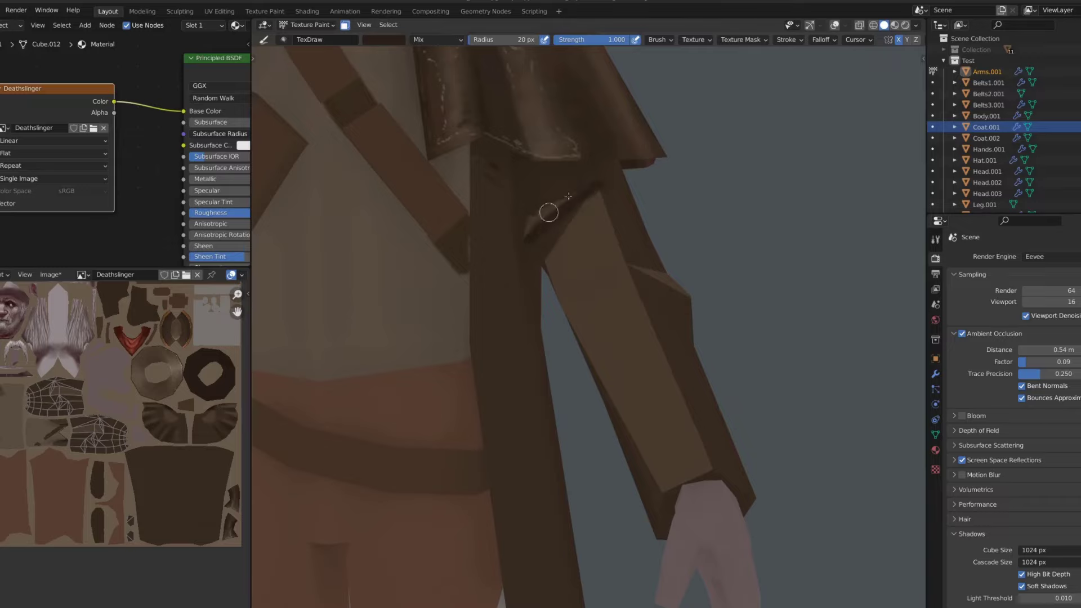
{"action": "key", "text": "KP_Divide"}
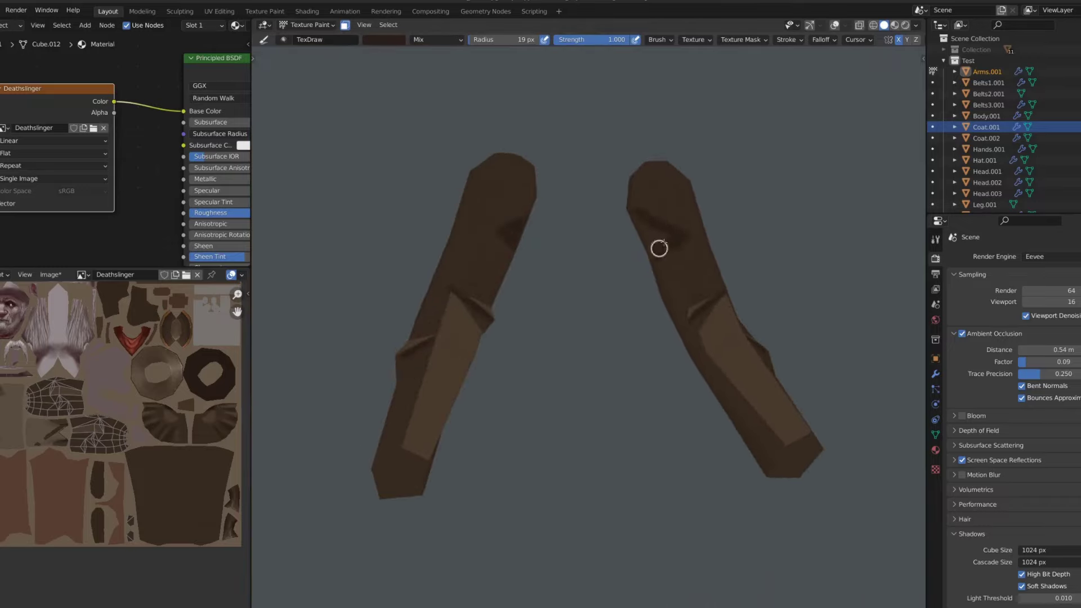
{"action": "mouse_move", "coordinate": [658, 247]}
{"action": "middle_mouse_down"}
{"action": "mouse_move", "coordinate": [664, 289]}
{"action": "mouse_move", "coordinate": [745, 272]}
{"action": "mouse_move", "coordinate": [671, 272]}
{"action": "middle_mouse_up"}
{"action": "key", "text": "f"}
{"action": "left_click", "coordinate": [687, 265]}
Switch to the Smear brush, orbit the sleeves, then restore the full character view
{"action": "key", "text": "shift+space"}
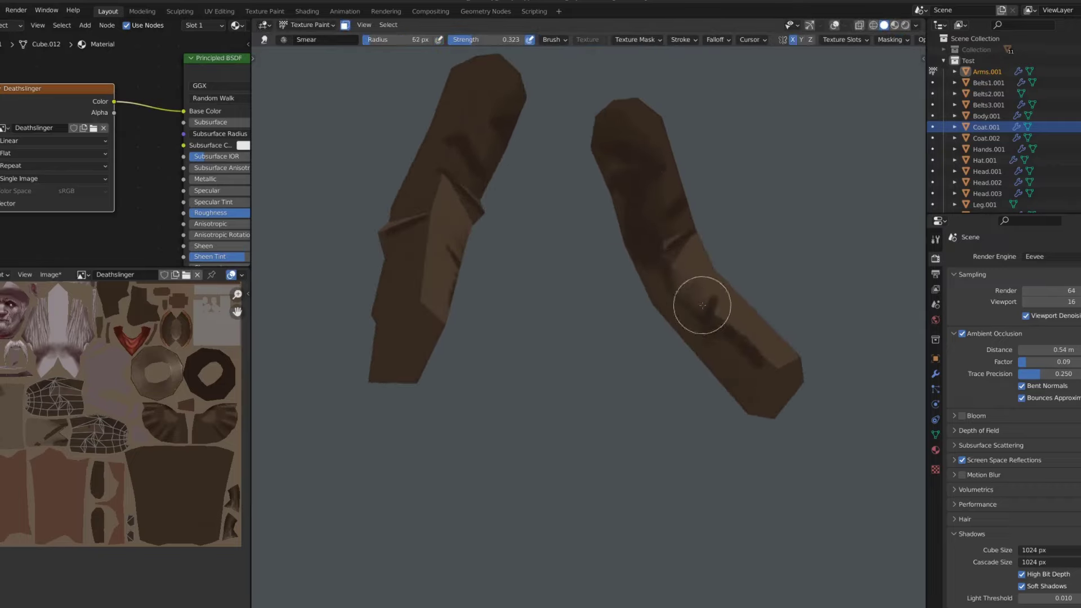
{"action": "mouse_move", "coordinate": [761, 372]}
{"action": "middle_mouse_down"}
{"action": "mouse_move", "coordinate": [681, 229]}
{"action": "mouse_move", "coordinate": [718, 261]}
{"action": "middle_mouse_up"}
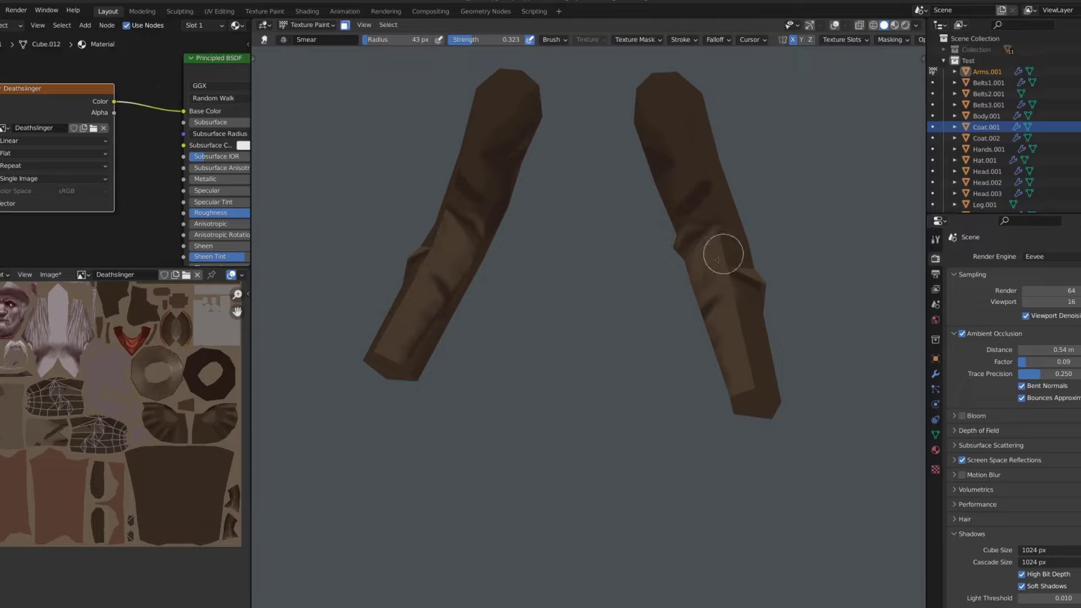
{"action": "mouse_move", "coordinate": [720, 327]}
{"action": "middle_mouse_down"}
{"action": "mouse_move", "coordinate": [659, 258]}
{"action": "mouse_move", "coordinate": [861, 292]}
{"action": "mouse_move", "coordinate": [806, 125]}
{"action": "mouse_move", "coordinate": [657, 198]}
{"action": "middle_mouse_up"}
{"action": "key", "text": "KP_Divide"}
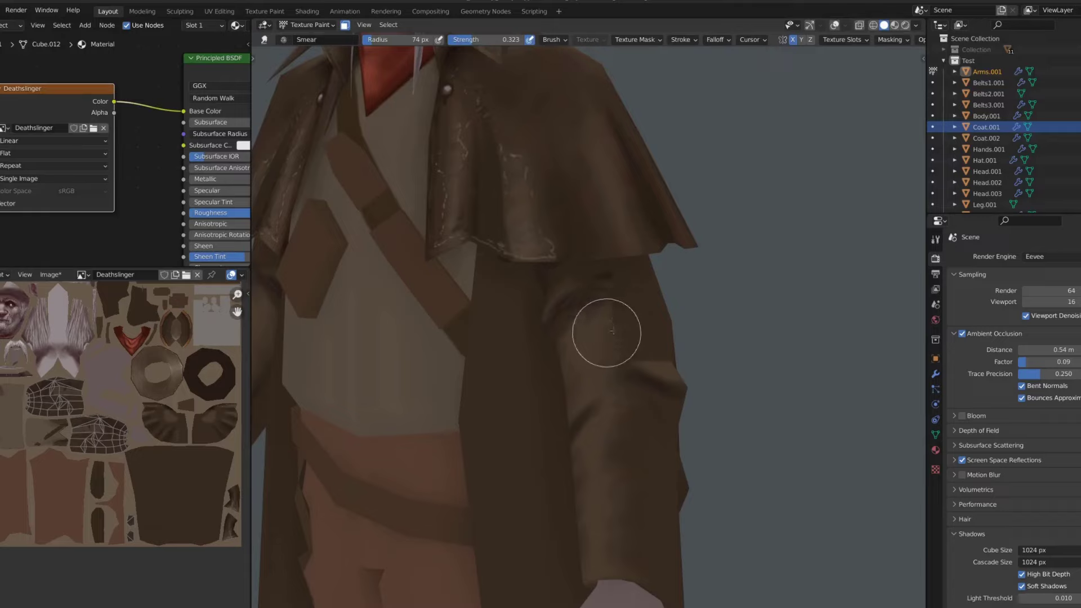
{"action": "scroll", "coordinate": [612, 331], "scroll_direction": "down", "scroll_amount": 5}
{"action": "scroll", "coordinate": [663, 212], "scroll_direction": "down", "scroll_amount": 1}
{"action": "scroll", "coordinate": [603, 237], "scroll_direction": "up", "scroll_amount": 3}
Sample a coat colour, lower brush strength to about 0.6 and re-isolate the sleeves
{"action": "key", "text": "s"}
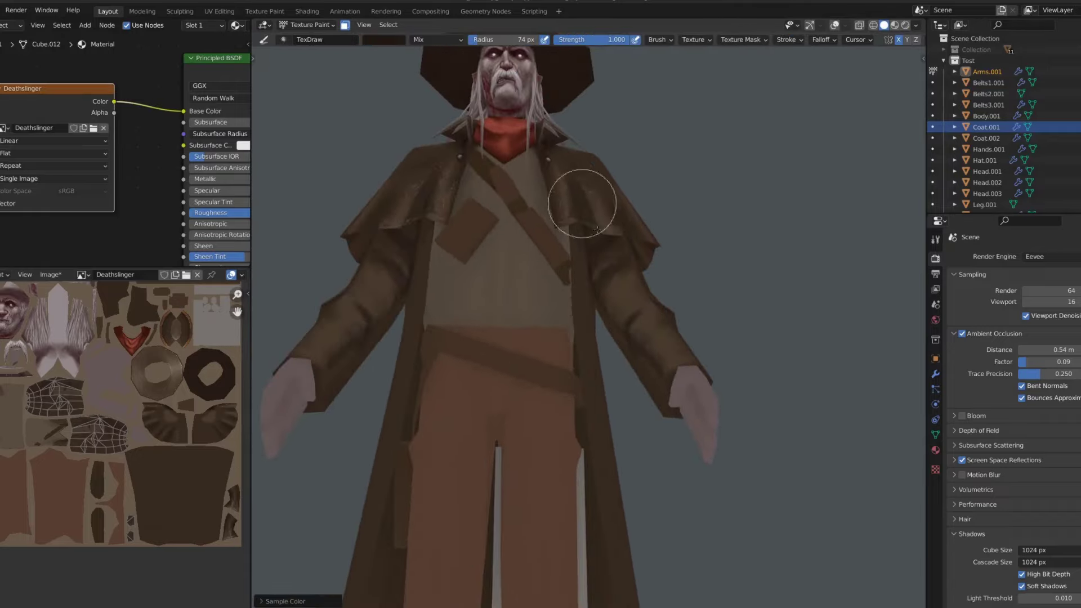
{"action": "scroll", "coordinate": [597, 229], "scroll_direction": "up", "scroll_amount": 2}
{"action": "key", "text": "shift+f"}
{"action": "mouse_move", "coordinate": [613, 253]}
{"action": "middle_mouse_down"}
{"action": "mouse_move", "coordinate": [590, 315]}
{"action": "mouse_move", "coordinate": [639, 229]}
{"action": "middle_mouse_up"}
{"action": "key", "text": "KP_Divide"}
{"action": "key", "text": "f"}
{"action": "left_click", "coordinate": [663, 265]}
Shrink the brush to 17 px, sample the sleeve's brown and select the Smear brush
{"action": "middle_click_drag", "start_coordinate": [664, 265], "coordinate": [595, 265]}
{"action": "scroll", "coordinate": [596, 266], "scroll_direction": "up", "scroll_amount": 1}
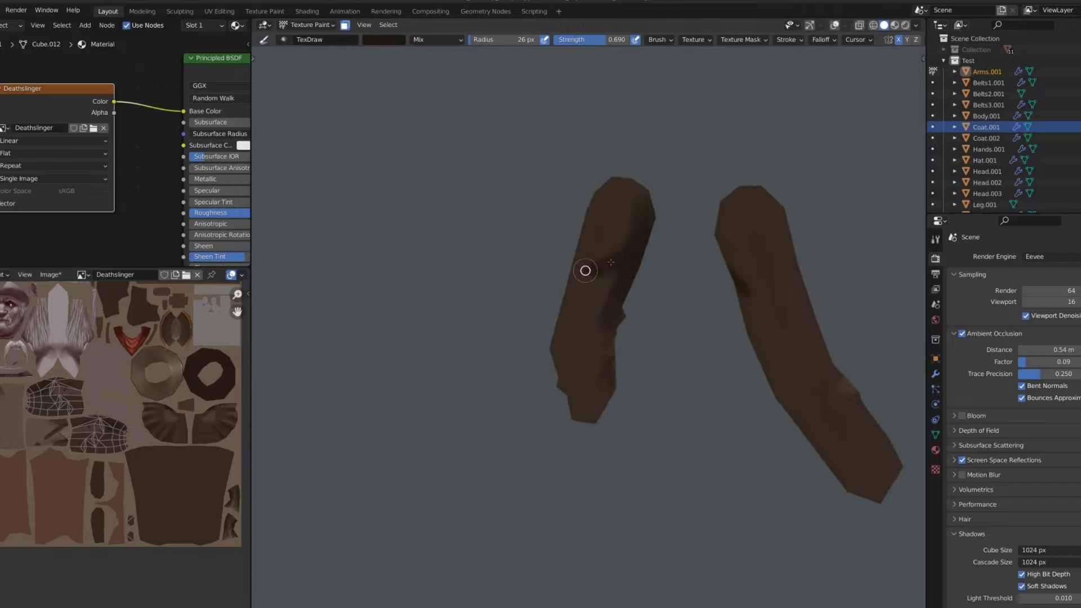
{"action": "key", "text": "f"}
{"action": "left_click", "coordinate": [581, 343]}
{"action": "mouse_move", "coordinate": [581, 343]}
{"action": "middle_mouse_down"}
{"action": "mouse_move", "coordinate": [603, 248]}
{"action": "mouse_move", "coordinate": [633, 319]}
{"action": "mouse_move", "coordinate": [677, 337]}
{"action": "middle_mouse_up"}
{"action": "key", "text": "s"}
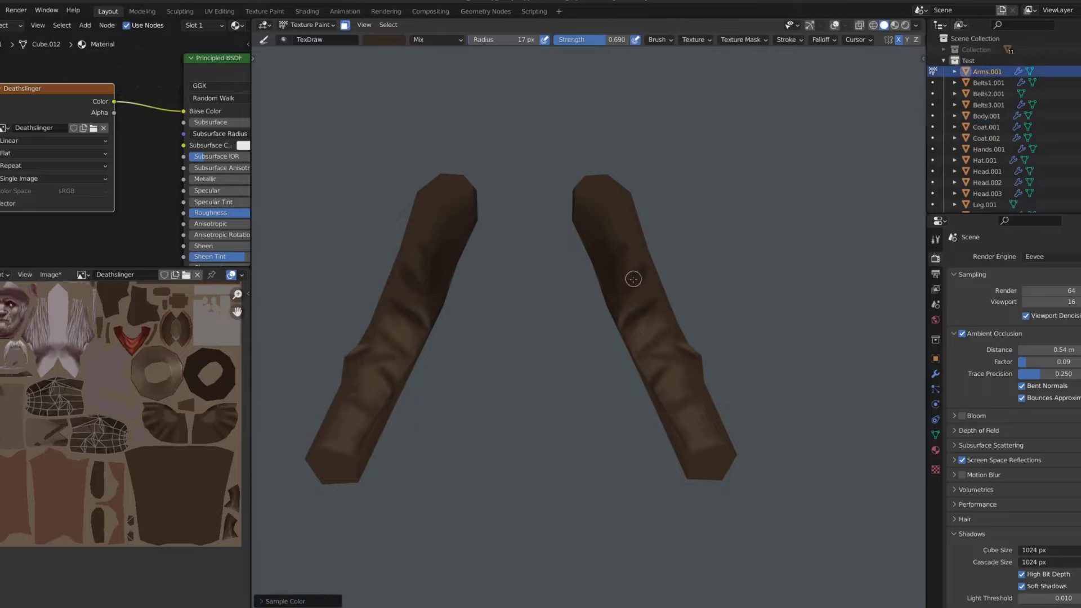
{"action": "key", "text": "shift+space"}
{"action": "left_click", "coordinate": [633, 304]}
Recentre the sleeves, return to painting and sample a darker brown from the sleeve
{"action": "scroll", "coordinate": [670, 293], "scroll_direction": "up", "scroll_amount": 2}
{"action": "scroll", "coordinate": [668, 294], "scroll_direction": "up", "scroll_amount": 1}
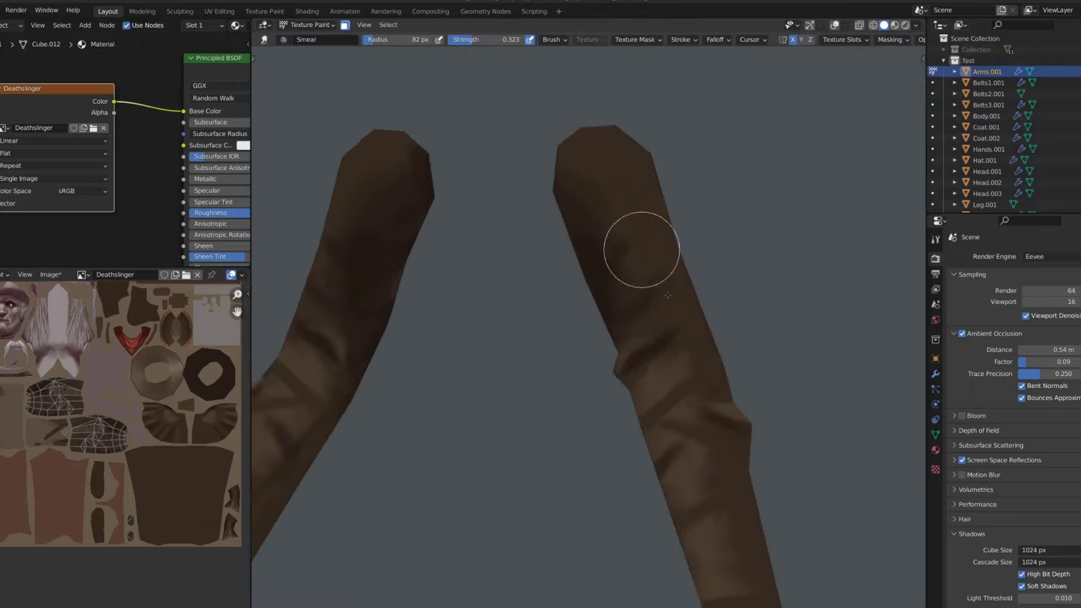
{"action": "middle_click_drag", "start_coordinate": [662, 340], "coordinate": [670, 350]}
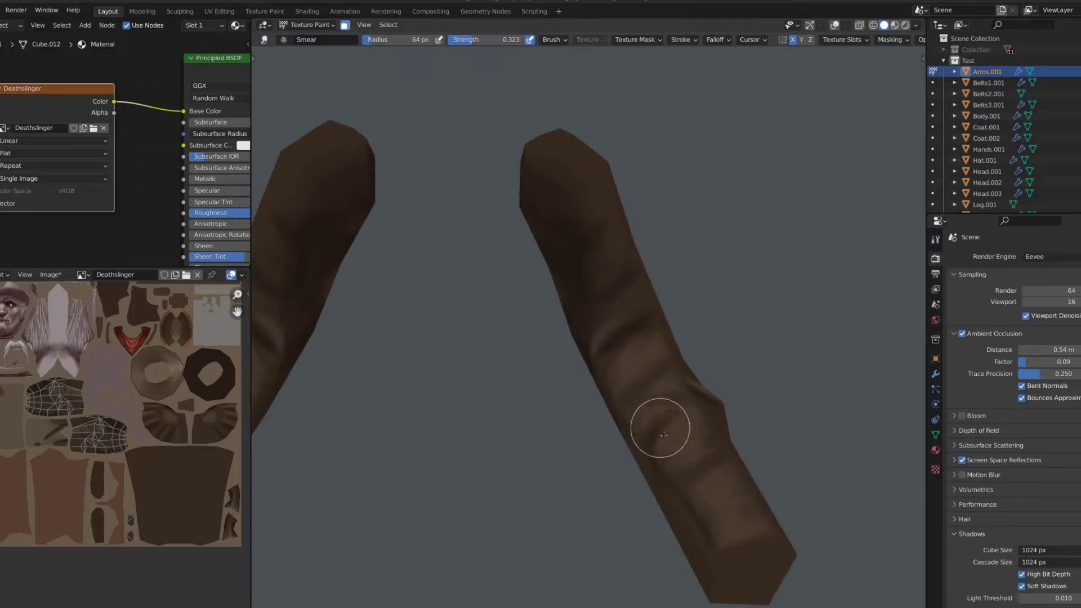
{"action": "mouse_move", "coordinate": [659, 425]}
{"action": "middle_mouse_down"}
{"action": "mouse_move", "coordinate": [572, 340]}
{"action": "mouse_move", "coordinate": [617, 314]}
{"action": "mouse_move", "coordinate": [639, 345]}
{"action": "mouse_move", "coordinate": [563, 442]}
{"action": "mouse_move", "coordinate": [593, 297]}
{"action": "middle_mouse_up"}
{"action": "scroll", "coordinate": [596, 371], "scroll_direction": "down", "scroll_amount": 2}
{"action": "key", "text": "s"}
{"action": "key", "text": "KP_Divide"}
{"action": "key", "text": "s"}
{"action": "scroll", "coordinate": [625, 253], "scroll_direction": "up", "scroll_amount": 2}
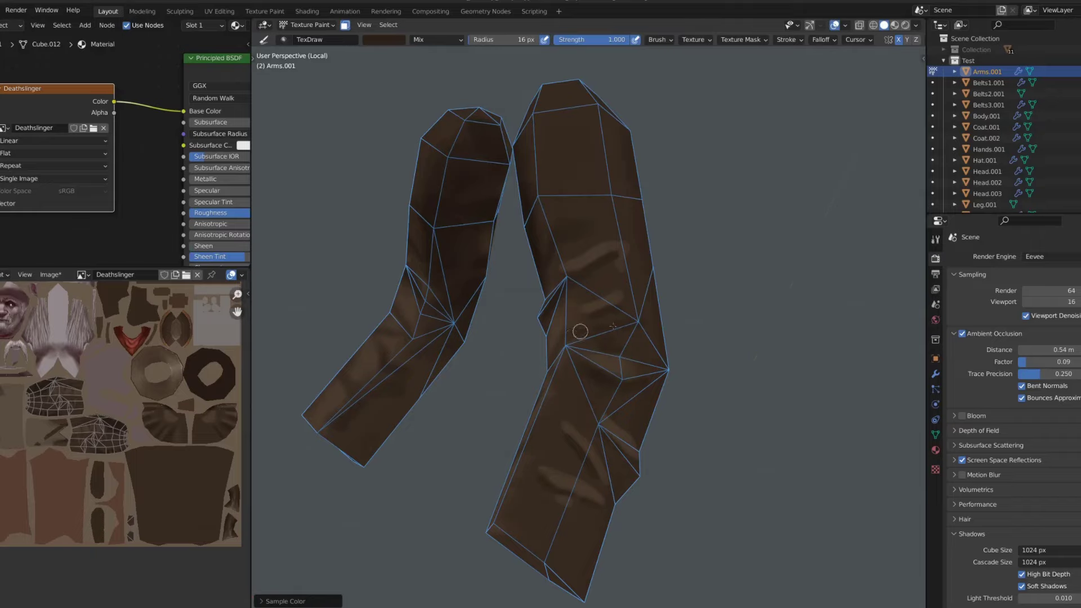
{"action": "middle_click_drag", "start_coordinate": [581, 332], "coordinate": [559, 466]}
Blend the sleeve fold shading with the Smear brush at reduced strength
{"action": "key", "text": "shift+space"}
{"action": "left_click", "coordinate": [555, 325]}
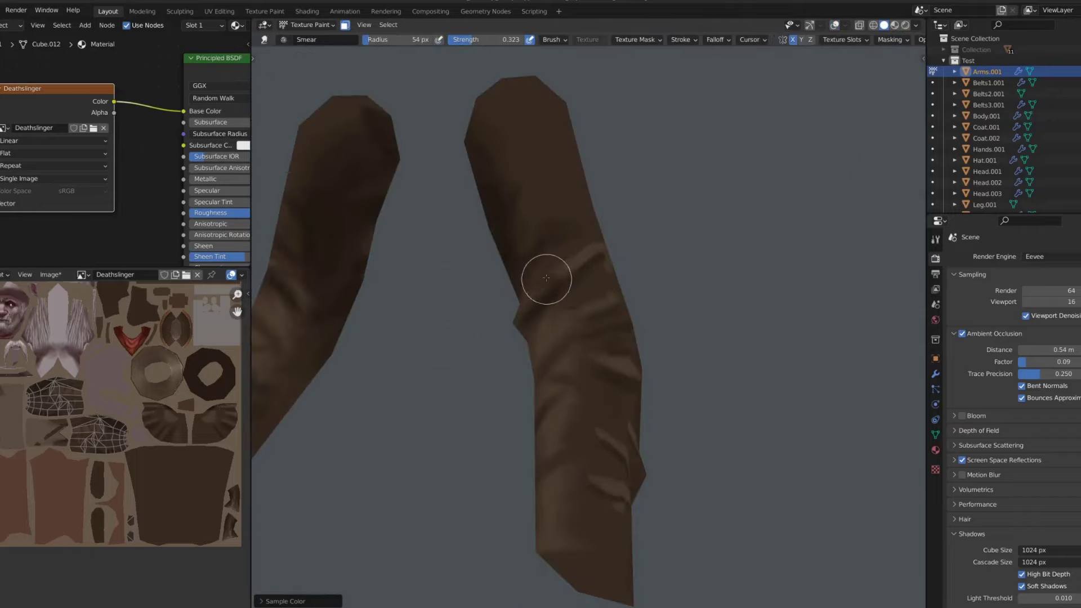
{"action": "mouse_move", "coordinate": [546, 278]}
{"action": "middle_mouse_down"}
{"action": "mouse_move", "coordinate": [601, 278]}
{"action": "mouse_move", "coordinate": [589, 329]}
{"action": "middle_mouse_up"}
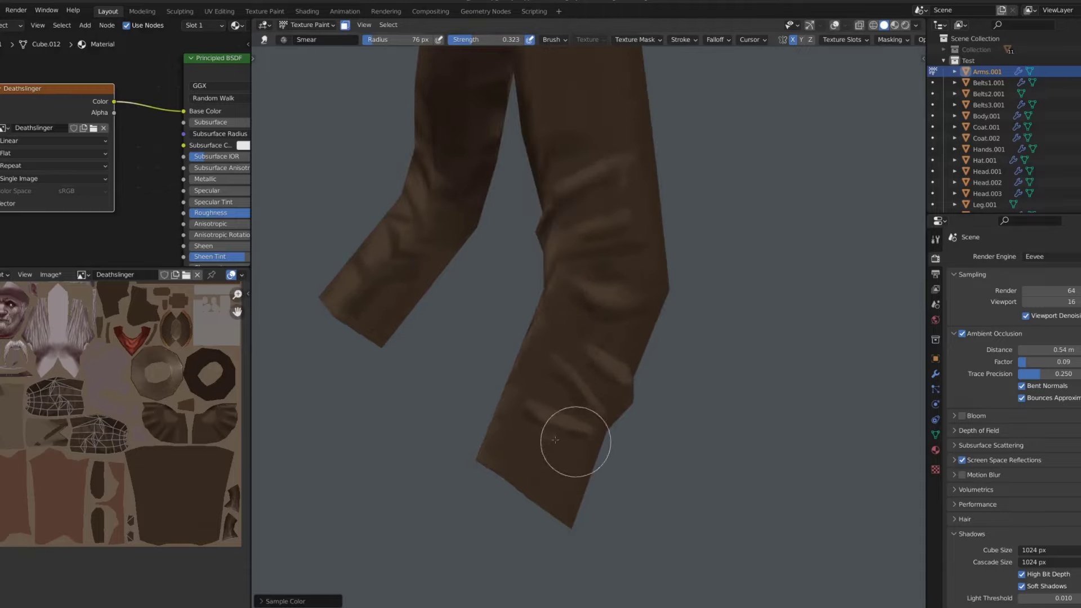
{"action": "mouse_move", "coordinate": [555, 440]}
{"action": "middle_mouse_down"}
{"action": "mouse_move", "coordinate": [572, 355]}
{"action": "mouse_move", "coordinate": [572, 394]}
{"action": "middle_mouse_up"}
{"action": "scroll", "coordinate": [603, 287], "scroll_direction": "down", "scroll_amount": 4}
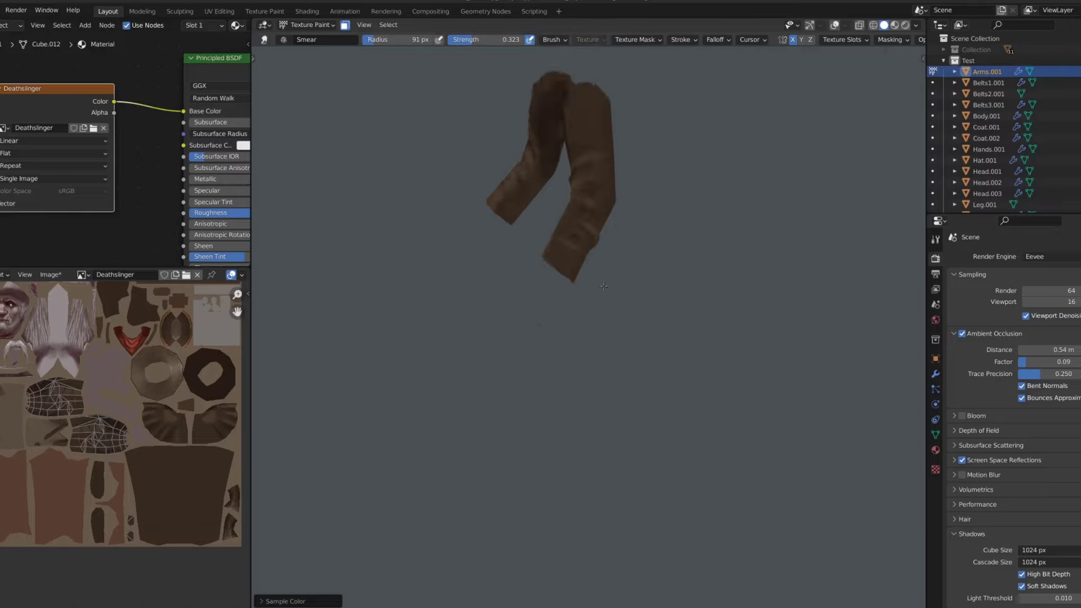
{"action": "mouse_move", "coordinate": [603, 286]}
{"action": "middle_mouse_down"}
{"action": "mouse_move", "coordinate": [519, 270]}
{"action": "mouse_move", "coordinate": [494, 241]}
{"action": "middle_mouse_up"}
{"action": "key", "text": "shift+f"}
{"action": "left_click", "coordinate": [497, 194]}
{"action": "mouse_move", "coordinate": [497, 193]}
{"action": "middle_mouse_down"}
{"action": "mouse_move", "coordinate": [548, 196]}
{"action": "mouse_move", "coordinate": [633, 268]}
{"action": "mouse_move", "coordinate": [610, 259]}
{"action": "middle_mouse_up"}
Undo the last stroke and return to the TexDraw painting brush
{"action": "key", "text": "shift+space"}
{"action": "left_click", "coordinate": [597, 224]}
{"action": "scroll", "coordinate": [522, 160], "scroll_direction": "up", "scroll_amount": 4}
{"action": "key", "text": "ctrl+z"}
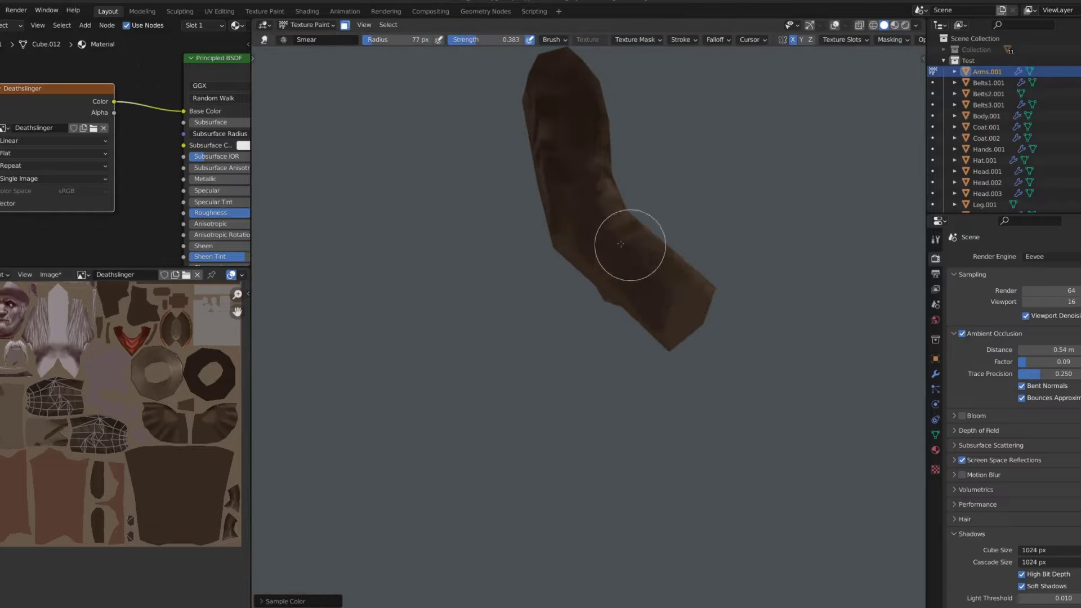
{"action": "scroll", "coordinate": [591, 225], "scroll_direction": "down", "scroll_amount": 3}
{"action": "key", "text": "shift+space"}
{"action": "left_click", "coordinate": [624, 266]}
Orbit to show both sleeves, then bring the whole character back into view
{"action": "mouse_move", "coordinate": [698, 314]}
{"action": "middle_mouse_down"}
{"action": "mouse_move", "coordinate": [591, 144]}
{"action": "mouse_move", "coordinate": [695, 277]}
{"action": "middle_mouse_up"}
{"action": "scroll", "coordinate": [695, 278], "scroll_direction": "down", "scroll_amount": 4}
{"action": "scroll", "coordinate": [586, 188], "scroll_direction": "up", "scroll_amount": 2}
{"action": "scroll", "coordinate": [593, 280], "scroll_direction": "up", "scroll_amount": 2}
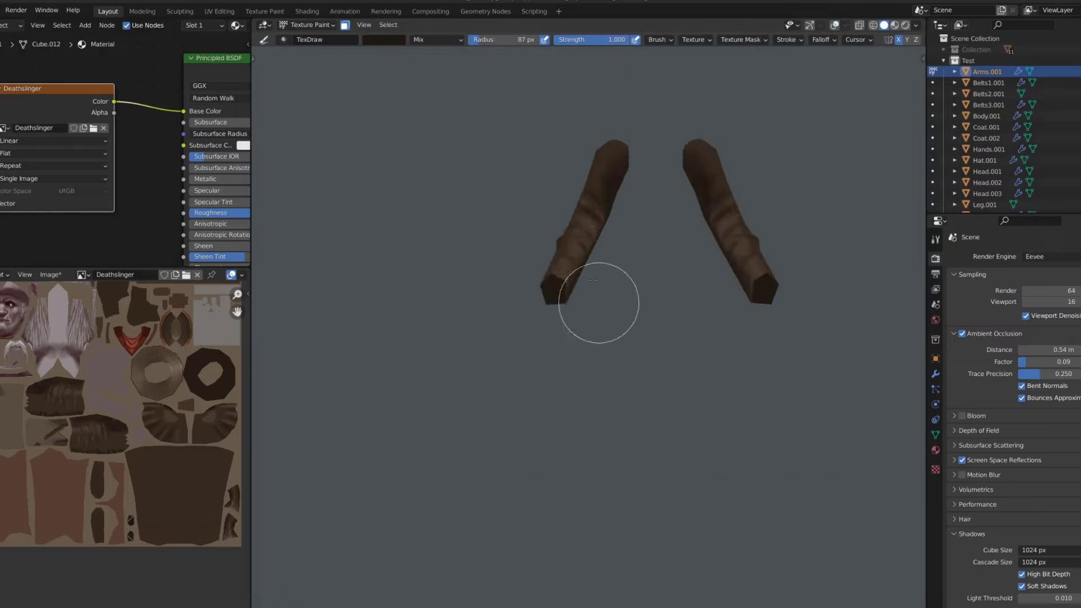
{"action": "key", "text": "KP_Divide"}
{"action": "scroll", "coordinate": [598, 303], "scroll_direction": "down", "scroll_amount": 1}
{"action": "scroll", "coordinate": [635, 255], "scroll_direction": "up", "scroll_amount": 6}
Sample the sleeve's brown and dab extra fold shading onto the coat sleeve
{"action": "key", "text": "s"}
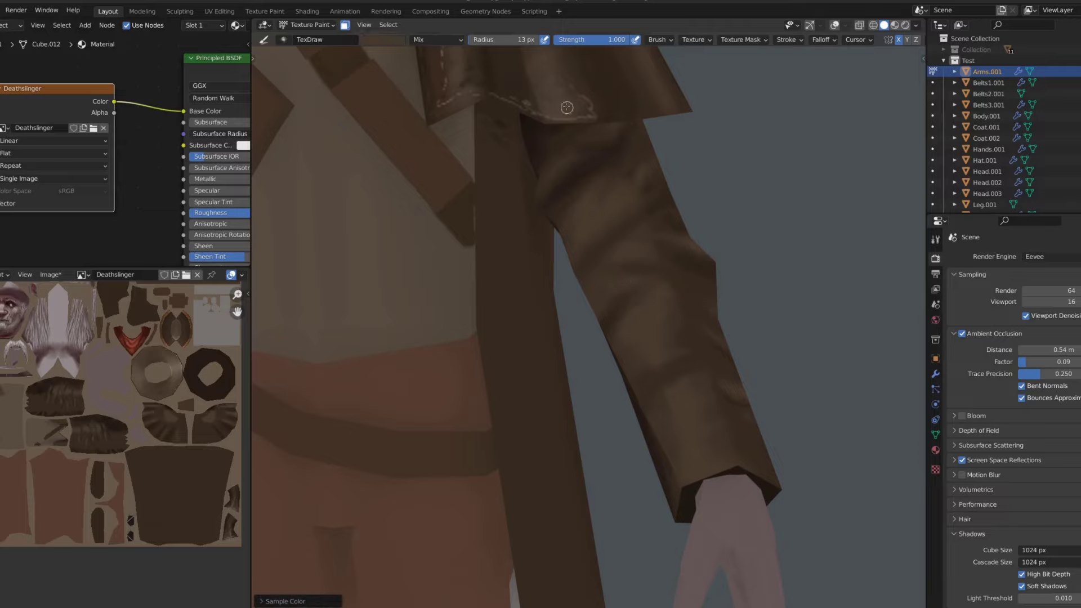
{"action": "scroll", "coordinate": [497, 96], "scroll_direction": "down", "scroll_amount": 3}
{"action": "scroll", "coordinate": [619, 316], "scroll_direction": "up", "scroll_amount": 3}
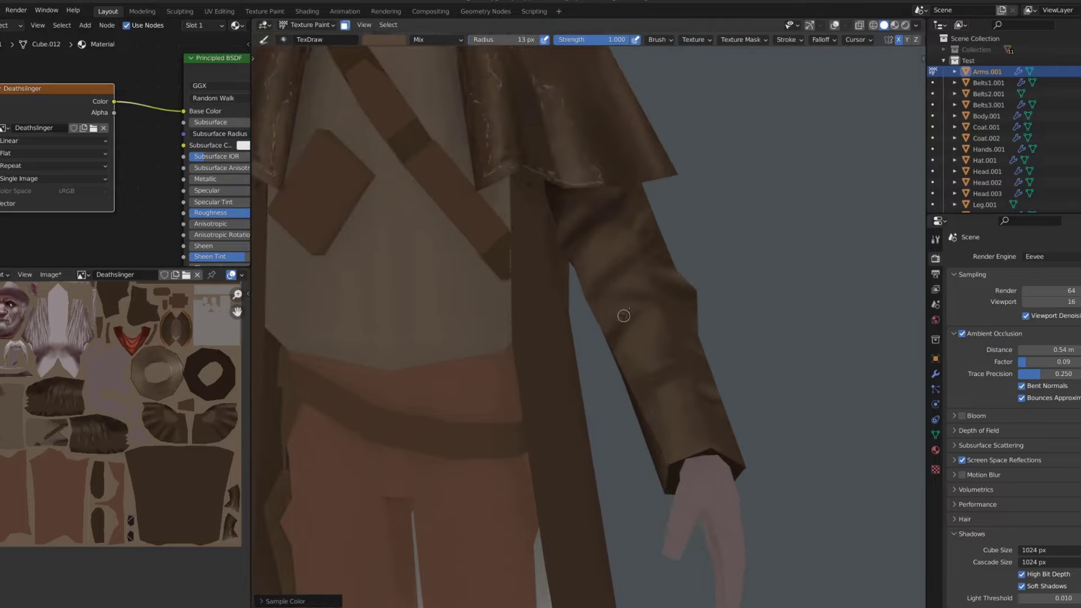
{"action": "left_click", "coordinate": [612, 321]}
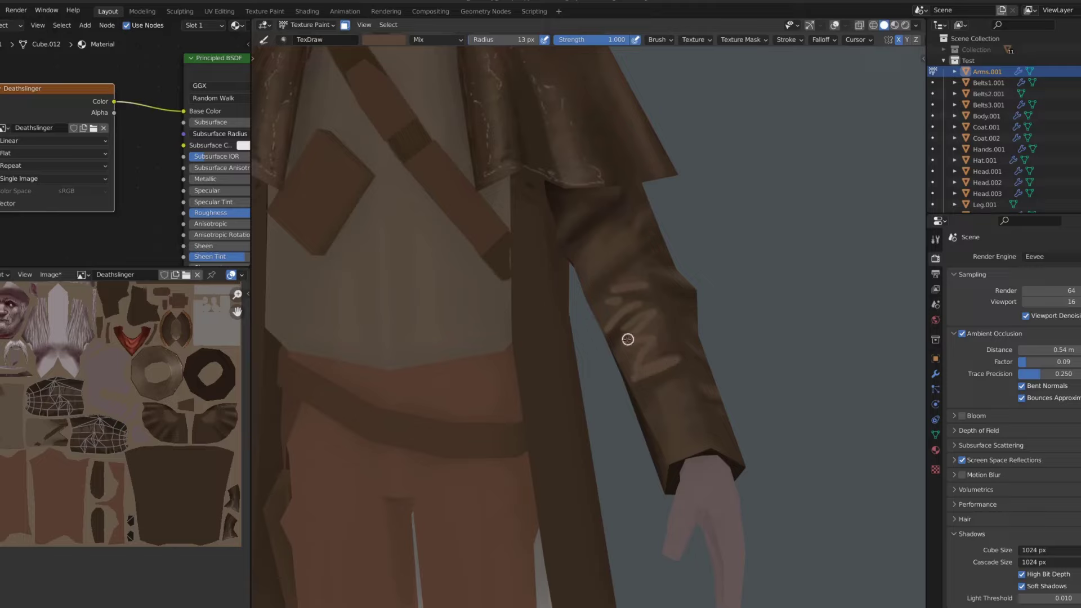
{"action": "scroll", "coordinate": [627, 340], "scroll_direction": "down", "scroll_amount": 2}
{"action": "scroll", "coordinate": [677, 280], "scroll_direction": "up", "scroll_amount": 2}
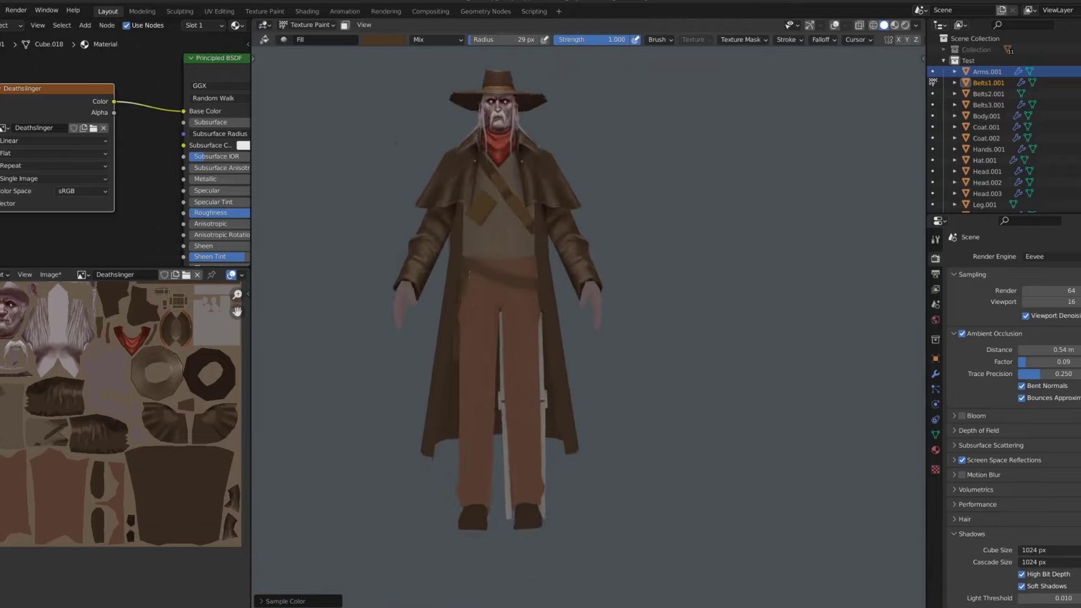
Choose a darker brush colour from the header swatch, then inspect the chest straps from below
{"action": "scroll", "coordinate": [588, 304], "scroll_direction": "up", "scroll_amount": 5}
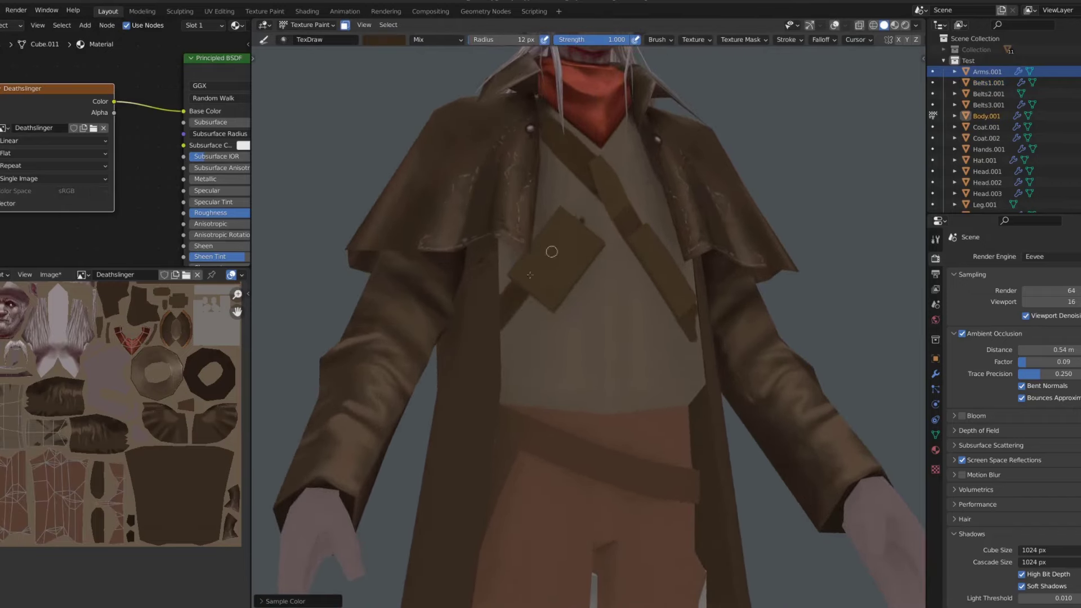
{"action": "middle_click_drag", "start_coordinate": [500, 328], "coordinate": [577, 193]}
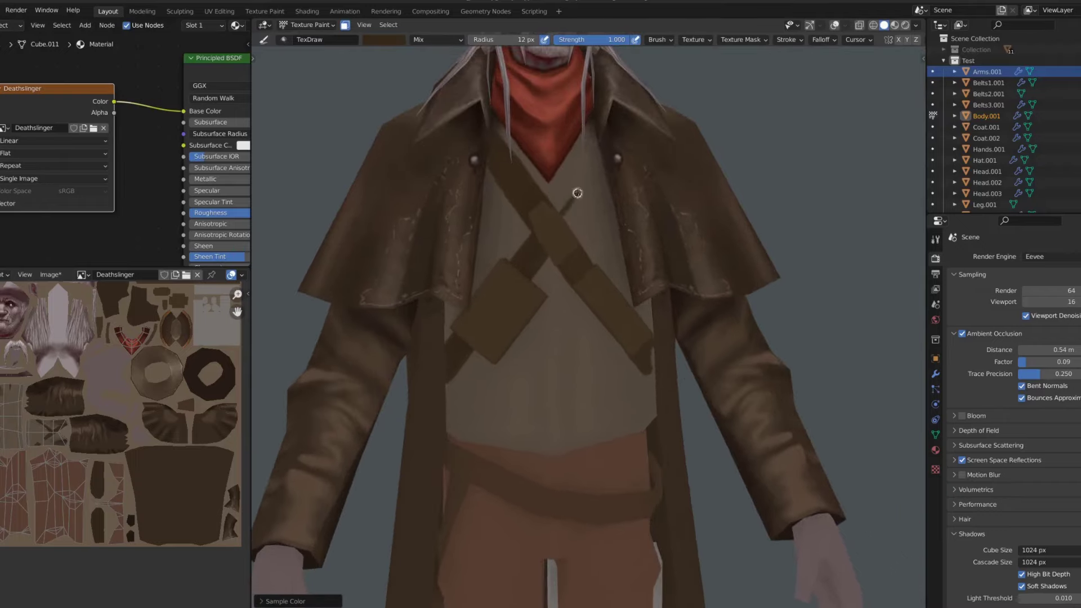
{"action": "scroll", "coordinate": [589, 171], "scroll_direction": "up", "scroll_amount": 2}
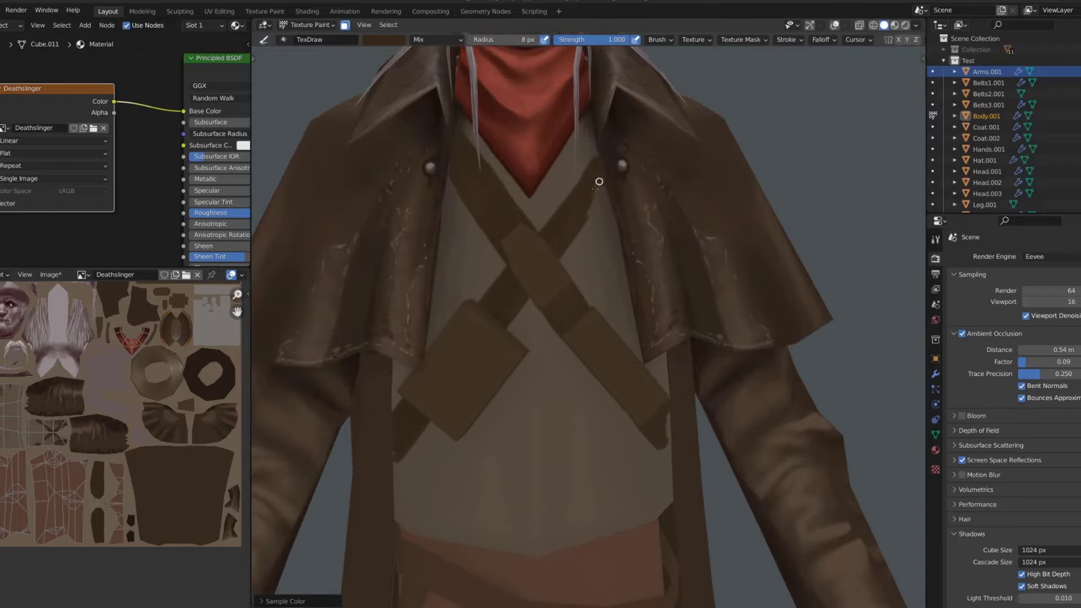
{"action": "middle_click_drag", "start_coordinate": [598, 159], "coordinate": [627, 224], "text": "ctrl"}
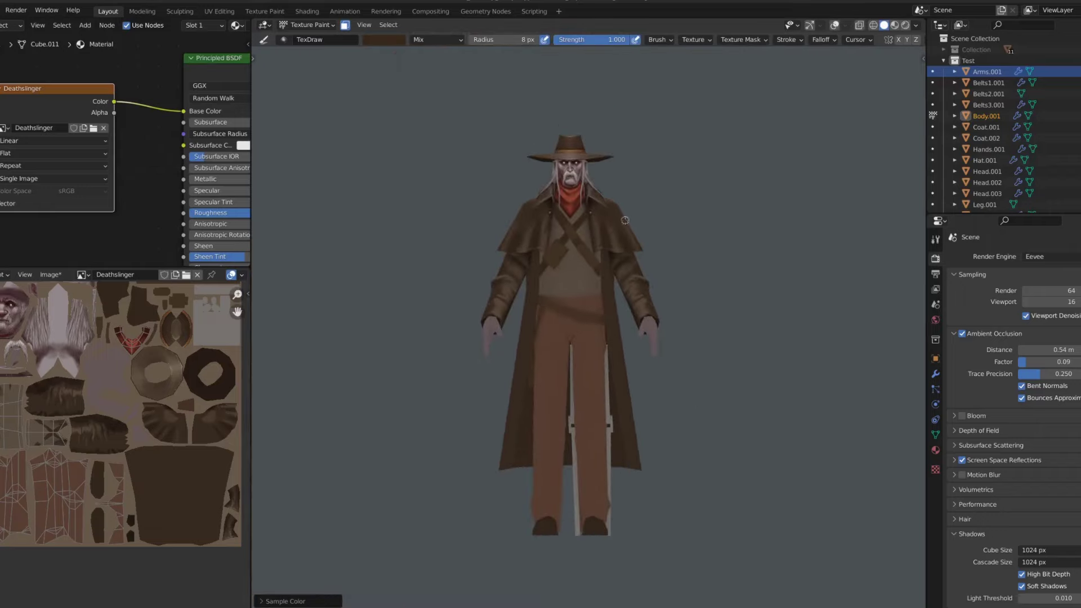
{"action": "scroll", "coordinate": [625, 220], "scroll_direction": "up", "scroll_amount": 5}
{"action": "left_click", "coordinate": [383, 39]}
{"action": "left_click", "coordinate": [379, 194]}
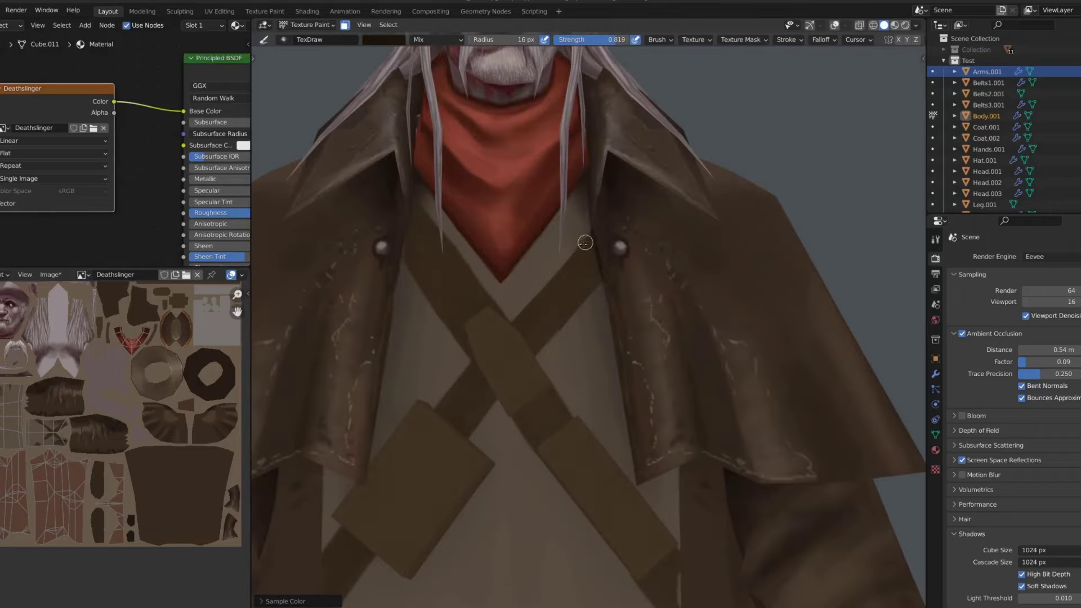
{"action": "mouse_move", "coordinate": [586, 179]}
{"action": "middle_mouse_down"}
{"action": "mouse_move", "coordinate": [407, 243]}
{"action": "mouse_move", "coordinate": [619, 345]}
{"action": "middle_mouse_up"}
{"action": "scroll", "coordinate": [413, 224], "scroll_direction": "down", "scroll_amount": 2}
{"action": "scroll", "coordinate": [413, 224], "scroll_direction": "down", "scroll_amount": 4}
{"action": "scroll", "coordinate": [414, 224], "scroll_direction": "down", "scroll_amount": 1}
{"action": "scroll", "coordinate": [619, 344], "scroll_direction": "up", "scroll_amount": 2}
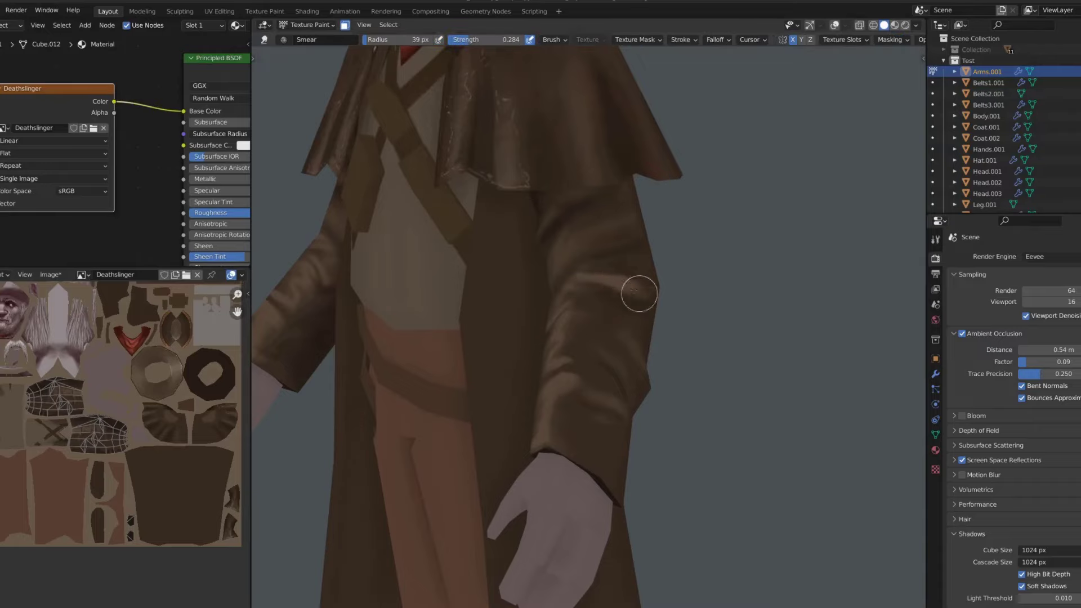
Raise the brush strength to about 0.42 while viewing the coat from the side
{"action": "middle_click_drag", "start_coordinate": [709, 294], "coordinate": [676, 270]}
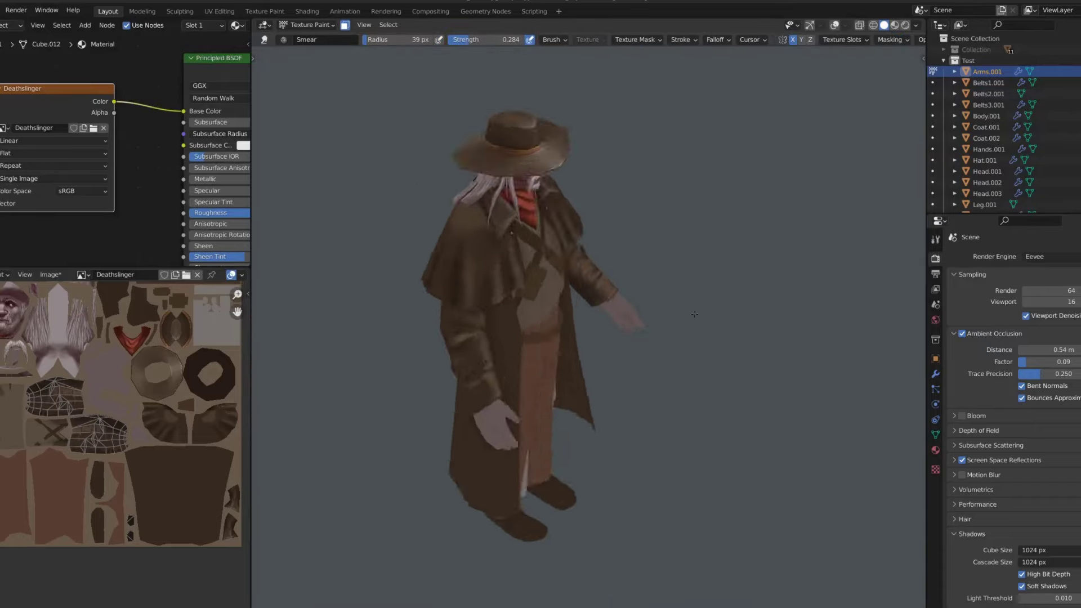
{"action": "scroll", "coordinate": [661, 259], "scroll_direction": "up", "scroll_amount": 3}
{"action": "scroll", "coordinate": [628, 175], "scroll_direction": "up", "scroll_amount": 2}
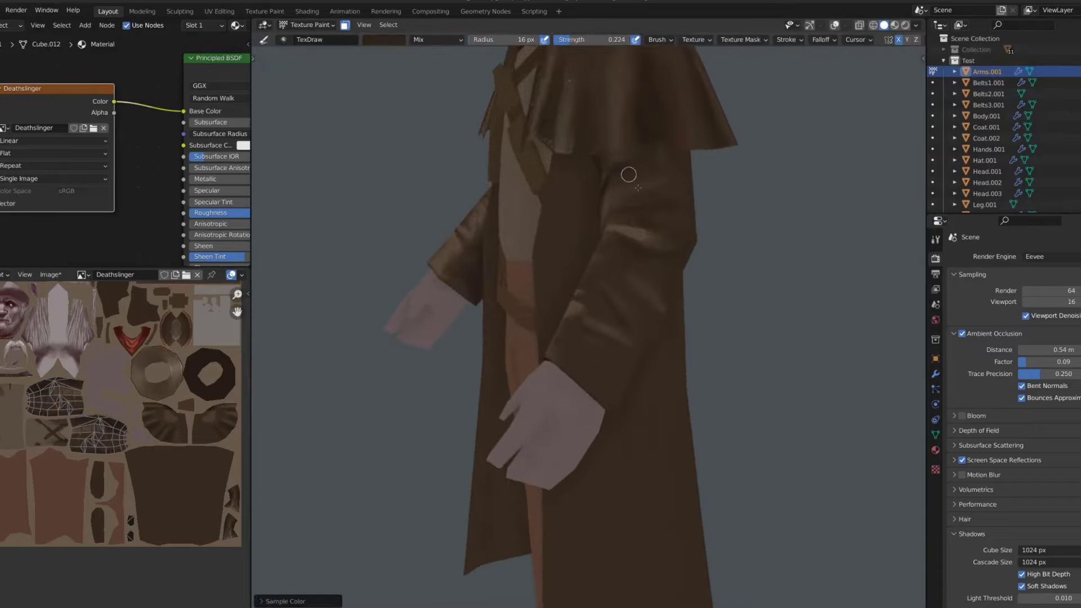
{"action": "right_click", "coordinate": [614, 318]}
{"action": "left_click_drag", "start_coordinate": [586, 298], "coordinate": [603, 295]}
{"action": "mouse_move", "coordinate": [603, 295]}
{"action": "middle_mouse_down"}
{"action": "mouse_move", "coordinate": [597, 271]}
{"action": "mouse_move", "coordinate": [606, 306]}
{"action": "middle_mouse_up"}
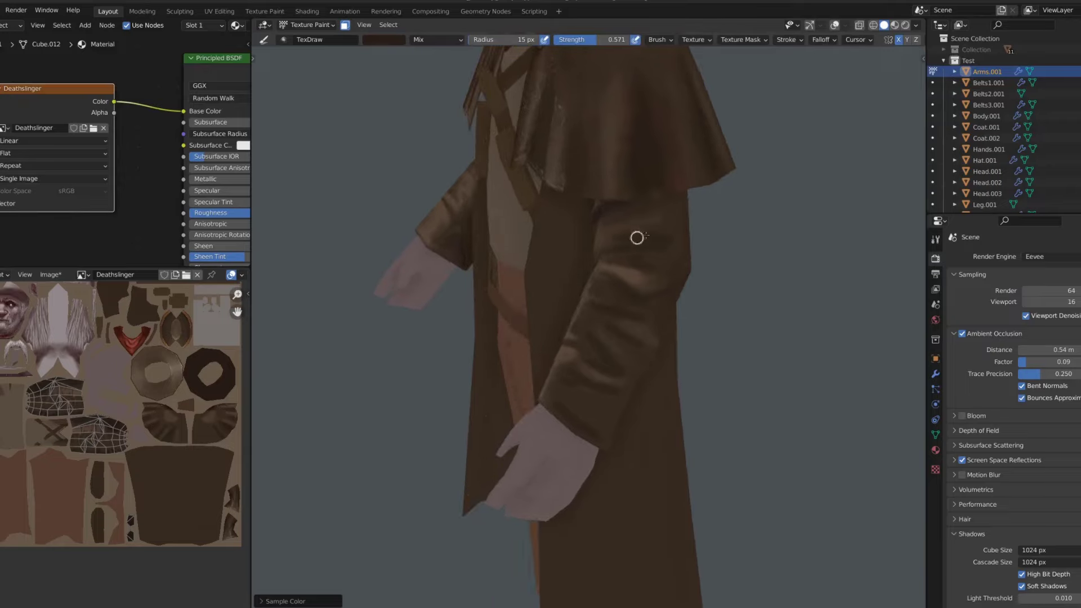
Switch to the Smear brush with strength about 0.45 and radius 52 px
{"action": "middle_click_drag", "start_coordinate": [637, 236], "coordinate": [591, 265]}
{"action": "key", "text": "shift+space"}
{"action": "left_click", "coordinate": [591, 272]}
{"action": "key", "text": "shift+f"}
{"action": "left_click", "coordinate": [647, 270]}
{"action": "key", "text": "f"}
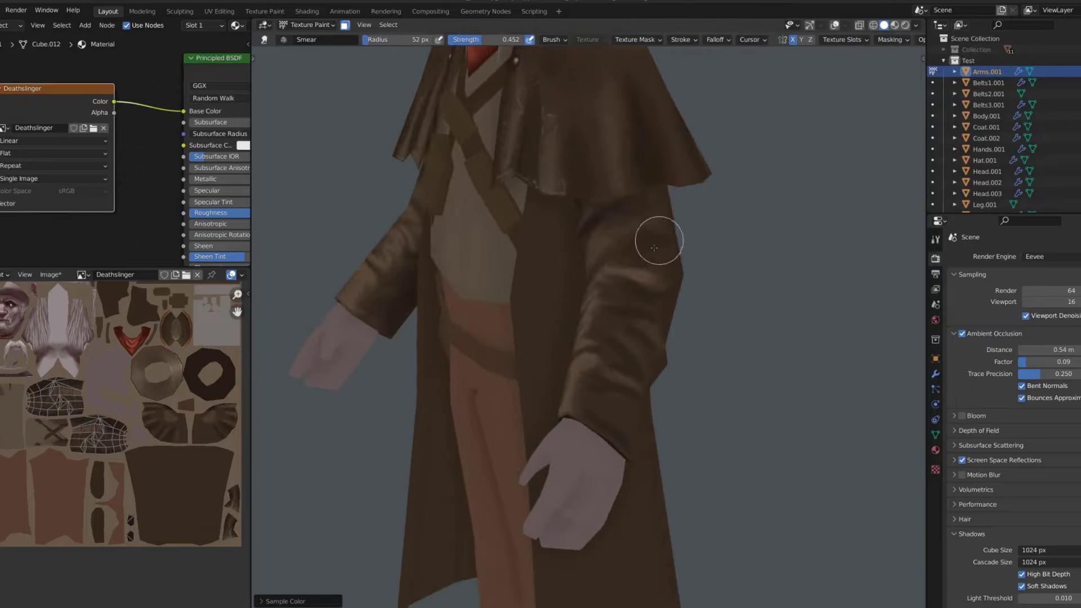
{"action": "left_click", "coordinate": [663, 241]}
{"action": "mouse_move", "coordinate": [663, 241]}
{"action": "middle_mouse_down"}
{"action": "mouse_move", "coordinate": [671, 272]}
{"action": "mouse_move", "coordinate": [637, 347]}
{"action": "middle_mouse_up"}
Switch back to the Draw brush at 19 px radius and 0.913 strength
{"action": "middle_click_drag", "start_coordinate": [650, 414], "coordinate": [661, 331]}
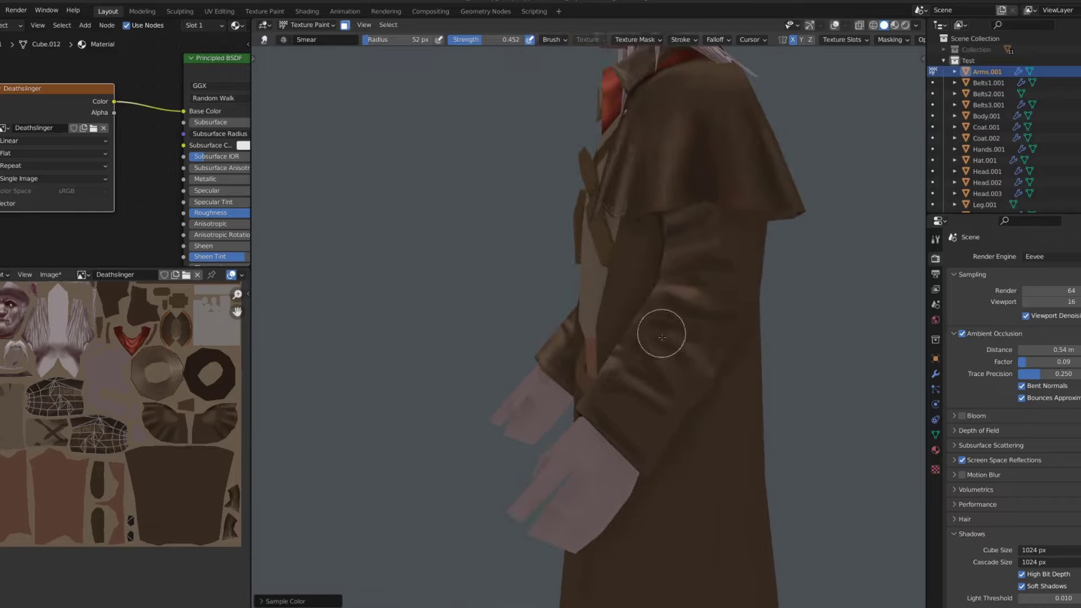
{"action": "key", "text": "shift+space"}
{"action": "left_click", "coordinate": [698, 299]}
{"action": "mouse_move", "coordinate": [698, 299]}
{"action": "middle_mouse_down"}
{"action": "mouse_move", "coordinate": [725, 387]}
{"action": "mouse_move", "coordinate": [778, 318]}
{"action": "mouse_move", "coordinate": [693, 328]}
{"action": "middle_mouse_up"}
{"action": "key", "text": "shift+alt+z"}
{"action": "key", "text": "bracketleft"}
{"action": "key", "text": "bracketleft"}
{"action": "key", "text": "shift+alt+z"}
{"action": "scroll", "coordinate": [693, 328], "scroll_direction": "up", "scroll_amount": 2}
{"action": "key", "text": "shift+f"}
{"action": "left_click", "coordinate": [743, 369]}
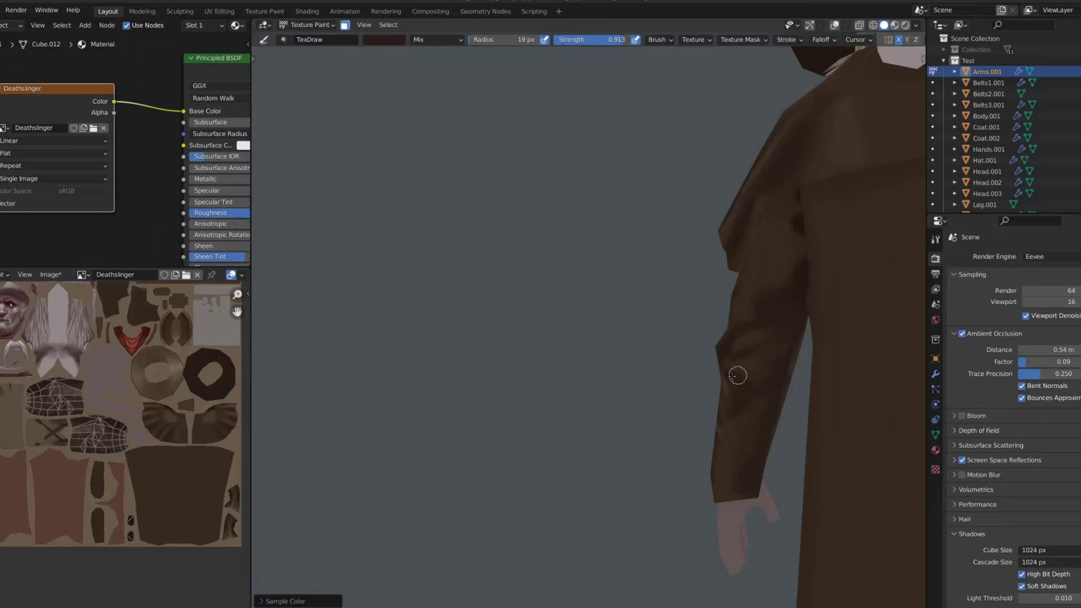
{"action": "middle_click_drag", "start_coordinate": [738, 376], "coordinate": [700, 458]}
Alternate Smear and Draw brushes while working over the front and side of the coat
{"action": "key", "text": "shift+space"}
{"action": "key", "text": "3"}
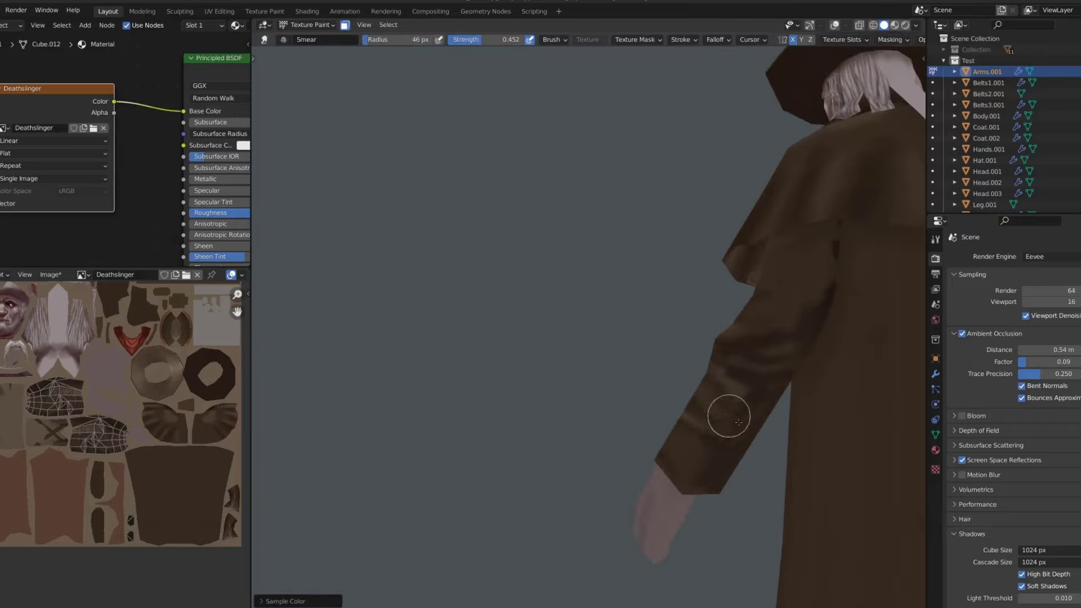
{"action": "middle_click_drag", "start_coordinate": [739, 422], "coordinate": [676, 343]}
{"action": "scroll", "coordinate": [781, 356], "scroll_direction": "down", "scroll_amount": 4}
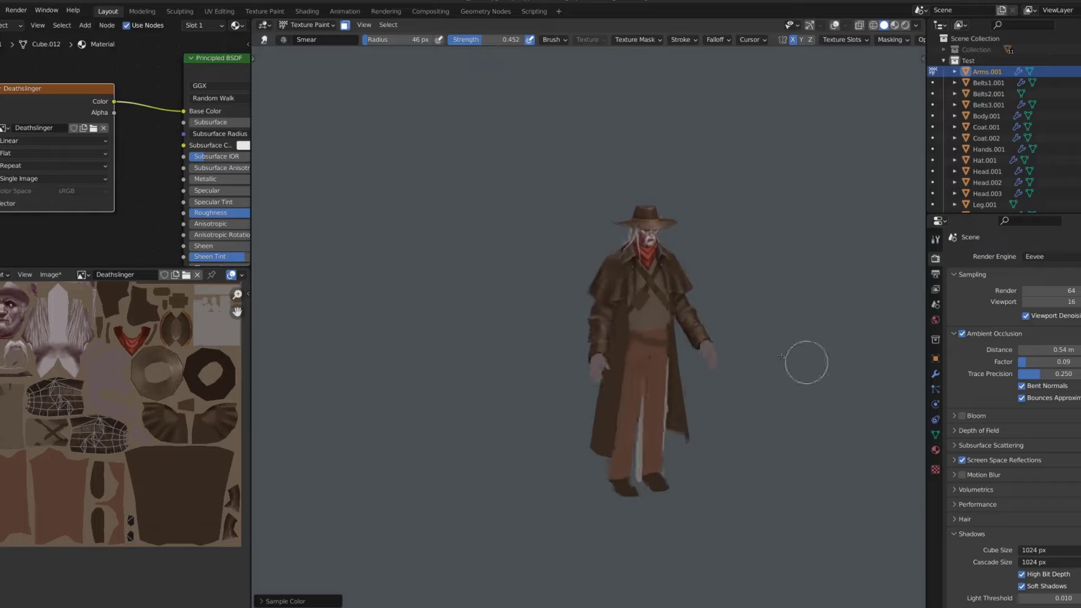
{"action": "mouse_move", "coordinate": [781, 356]}
{"action": "middle_mouse_down"}
{"action": "mouse_move", "coordinate": [676, 338]}
{"action": "mouse_move", "coordinate": [628, 377]}
{"action": "mouse_move", "coordinate": [690, 350]}
{"action": "mouse_move", "coordinate": [668, 248]}
{"action": "mouse_move", "coordinate": [644, 256]}
{"action": "mouse_move", "coordinate": [680, 321]}
{"action": "mouse_move", "coordinate": [690, 372]}
{"action": "mouse_move", "coordinate": [777, 254]}
{"action": "mouse_move", "coordinate": [701, 273]}
{"action": "middle_mouse_up"}
{"action": "key", "text": "shift+space"}
{"action": "key", "text": "1"}
{"action": "scroll", "coordinate": [619, 326], "scroll_direction": "up", "scroll_amount": 4}
{"action": "scroll", "coordinate": [613, 318], "scroll_direction": "up", "scroll_amount": 2}
Shrink the brush and blend the sleeve folds with Smear, then return to Draw
{"action": "key", "text": "bracketleft"}
{"action": "key", "text": "bracketleft"}
{"action": "key", "text": "shift+space"}
{"action": "key", "text": "3"}
{"action": "scroll", "coordinate": [776, 253], "scroll_direction": "down", "scroll_amount": 5}
{"action": "scroll", "coordinate": [732, 264], "scroll_direction": "up", "scroll_amount": 3}
{"action": "scroll", "coordinate": [701, 273], "scroll_direction": "up", "scroll_amount": 3}
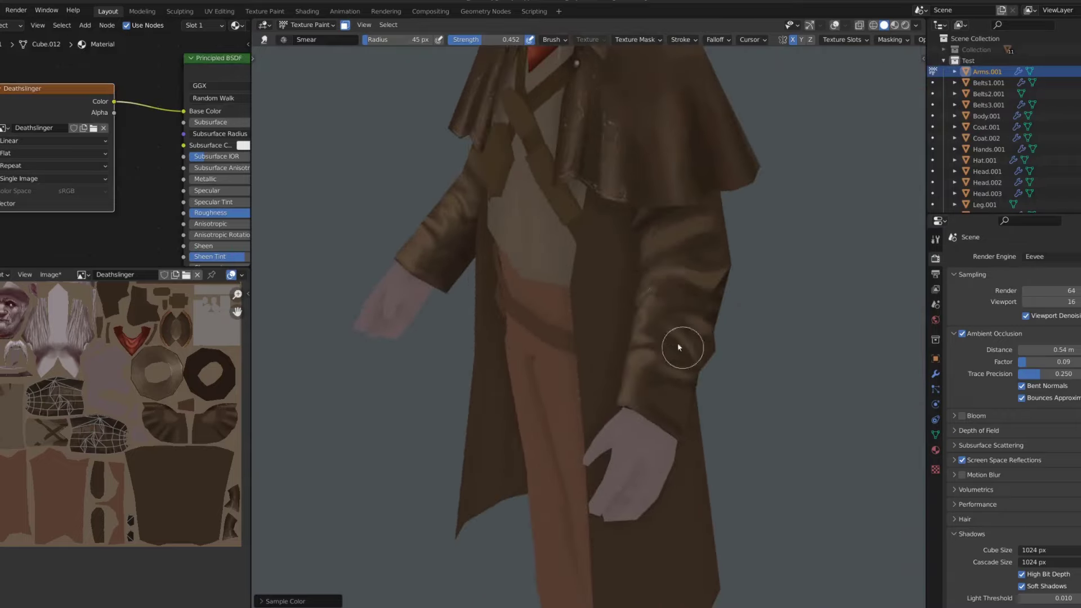
{"action": "key", "text": "shift+space"}
{"action": "key", "text": "1"}
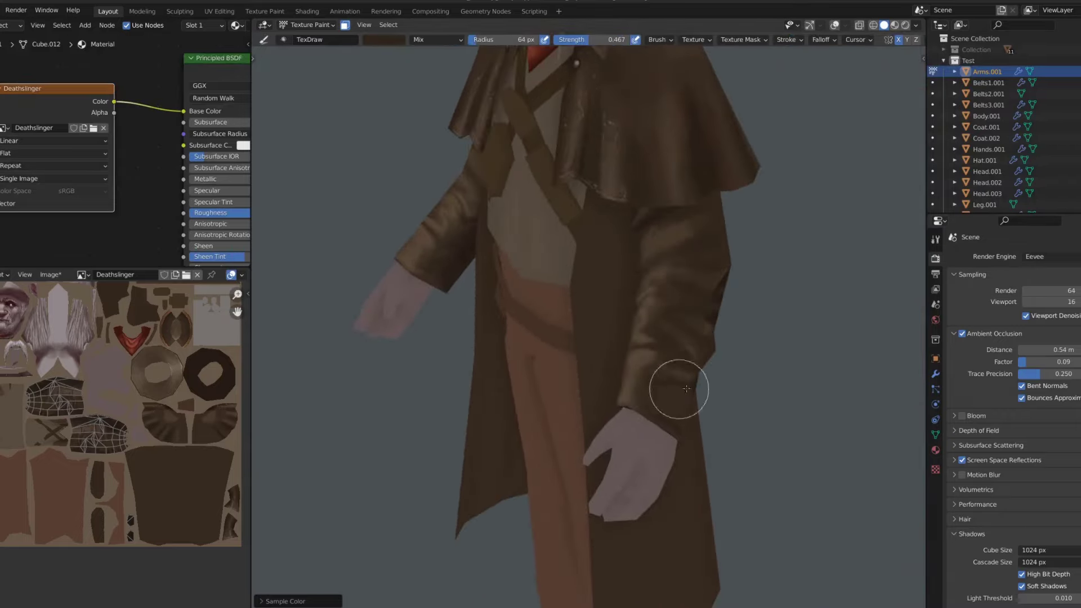
{"action": "mouse_move", "coordinate": [679, 388]}
{"action": "middle_mouse_down"}
{"action": "mouse_move", "coordinate": [707, 266]}
{"action": "mouse_move", "coordinate": [748, 193]}
{"action": "mouse_move", "coordinate": [699, 188]}
{"action": "middle_mouse_up"}
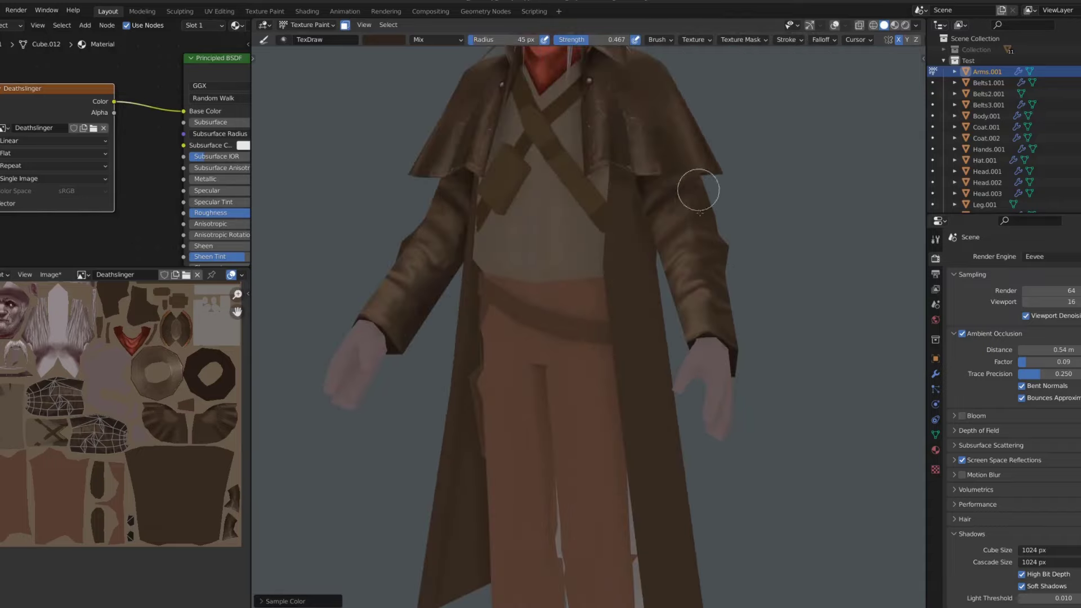
Shrink the brush to 8 px and sample a colour from the sleeve
{"action": "scroll", "coordinate": [732, 188], "scroll_direction": "down", "scroll_amount": 4}
{"action": "scroll", "coordinate": [722, 243], "scroll_direction": "down", "scroll_amount": 2}
{"action": "scroll", "coordinate": [723, 243], "scroll_direction": "up", "scroll_amount": 4}
{"action": "scroll", "coordinate": [724, 226], "scroll_direction": "up", "scroll_amount": 2}
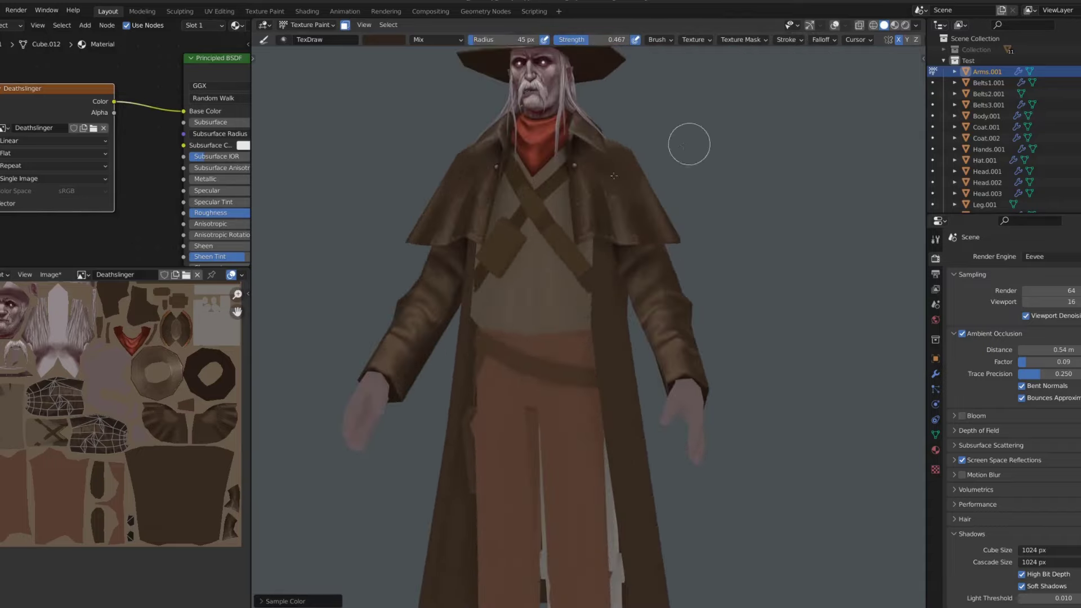
{"action": "scroll", "coordinate": [664, 226], "scroll_direction": "down", "scroll_amount": 1}
{"action": "scroll", "coordinate": [659, 237], "scroll_direction": "up", "scroll_amount": 2}
{"action": "scroll", "coordinate": [681, 305], "scroll_direction": "up", "scroll_amount": 2}
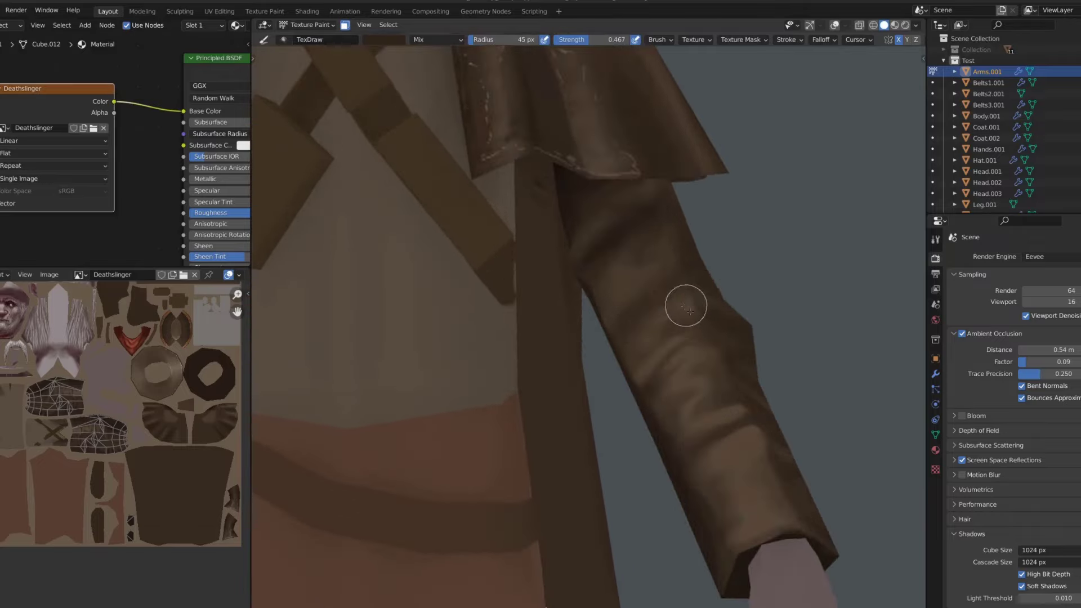
{"action": "middle_click_drag", "start_coordinate": [681, 306], "coordinate": [619, 310]}
{"action": "scroll", "coordinate": [583, 311], "scroll_direction": "up", "scroll_amount": 1}
{"action": "key", "text": "s"}
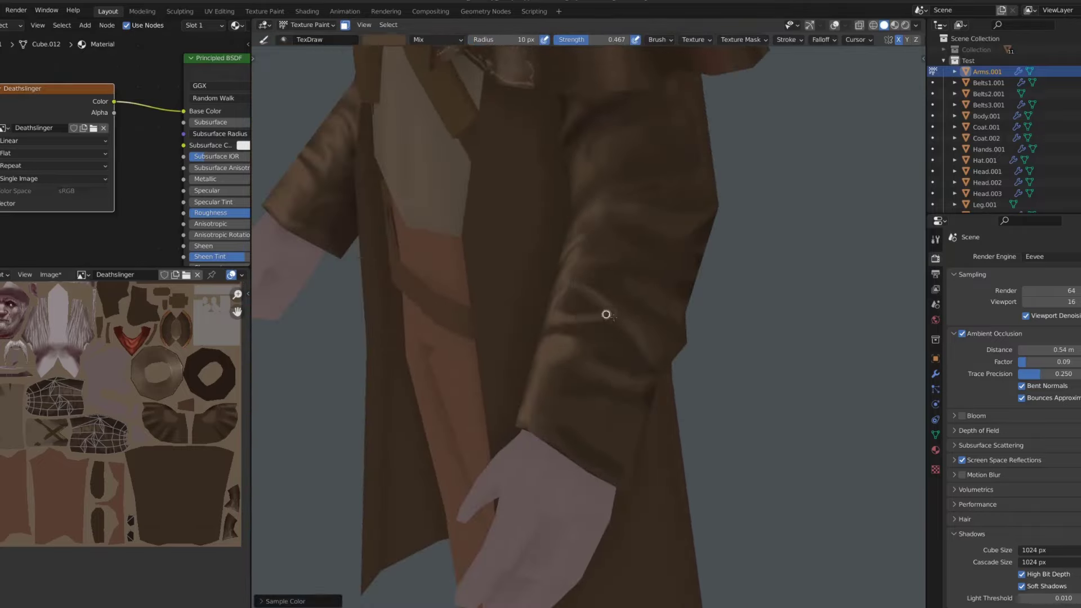
View the hand and full character from other angles, then resample the sleeve colour
{"action": "scroll", "coordinate": [591, 299], "scroll_direction": "up", "scroll_amount": 1}
{"action": "scroll", "coordinate": [572, 242], "scroll_direction": "down", "scroll_amount": 1}
{"action": "scroll", "coordinate": [588, 248], "scroll_direction": "down", "scroll_amount": 1}
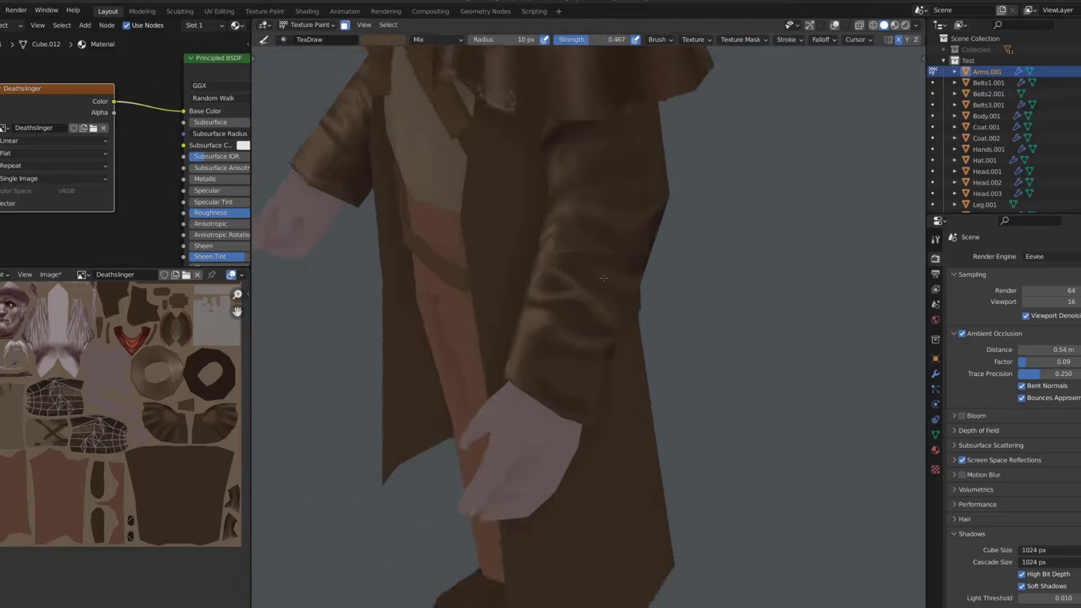
{"action": "middle_click_drag", "start_coordinate": [603, 278], "coordinate": [568, 279]}
{"action": "scroll", "coordinate": [569, 259], "scroll_direction": "down", "scroll_amount": 3}
{"action": "scroll", "coordinate": [568, 259], "scroll_direction": "down", "scroll_amount": 4}
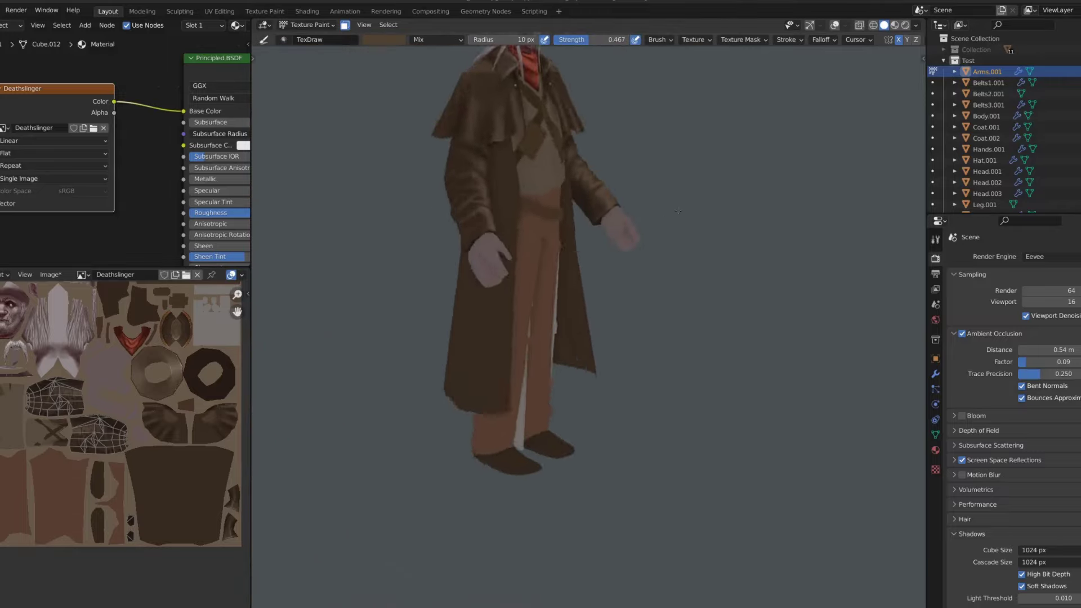
{"action": "mouse_move", "coordinate": [619, 254]}
{"action": "middle_mouse_down"}
{"action": "mouse_move", "coordinate": [736, 238]}
{"action": "mouse_move", "coordinate": [644, 305]}
{"action": "middle_mouse_up"}
{"action": "scroll", "coordinate": [676, 293], "scroll_direction": "up", "scroll_amount": 4}
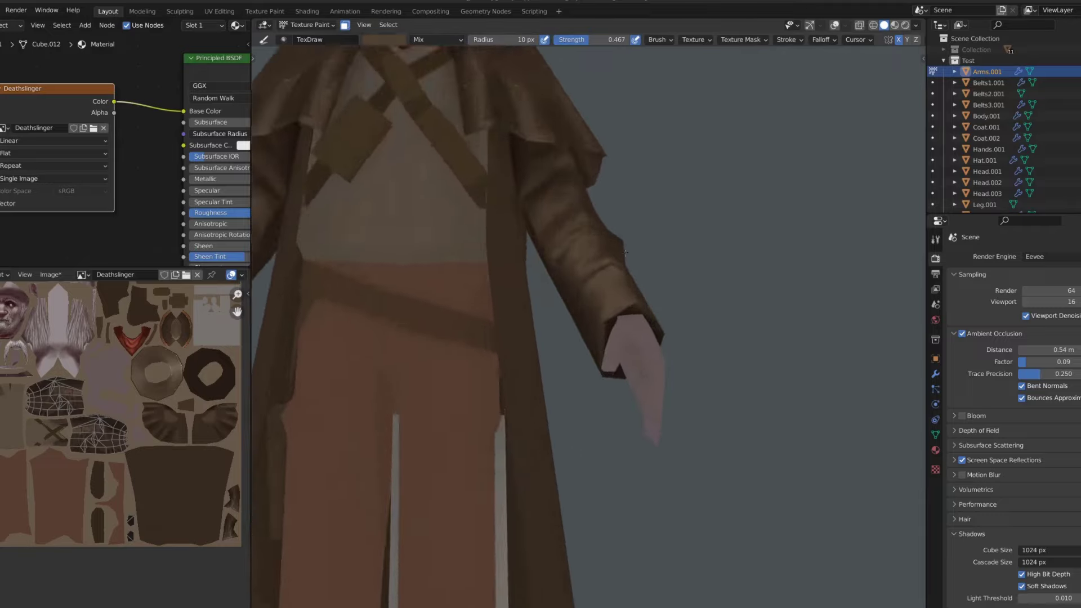
{"action": "scroll", "coordinate": [598, 331], "scroll_direction": "up", "scroll_amount": 3}
{"action": "key", "text": "s"}
Sample a darker brown and paint fold shading along the sleeve
{"action": "scroll", "coordinate": [603, 327], "scroll_direction": "down", "scroll_amount": 3}
{"action": "scroll", "coordinate": [631, 318], "scroll_direction": "down", "scroll_amount": 2}
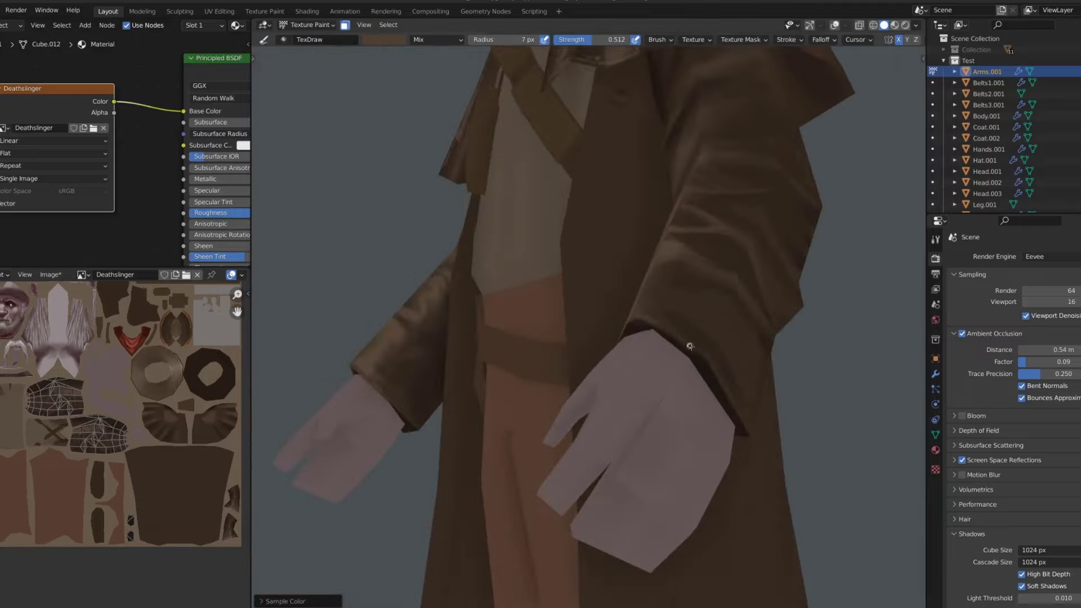
{"action": "scroll", "coordinate": [659, 325], "scroll_direction": "down", "scroll_amount": 2}
{"action": "mouse_move", "coordinate": [658, 326]}
{"action": "middle_mouse_down"}
{"action": "mouse_move", "coordinate": [648, 313]}
{"action": "mouse_move", "coordinate": [664, 282]}
{"action": "mouse_move", "coordinate": [681, 276]}
{"action": "mouse_move", "coordinate": [674, 397]}
{"action": "middle_mouse_up"}
{"action": "scroll", "coordinate": [648, 313], "scroll_direction": "up", "scroll_amount": 2}
{"action": "key", "text": "s"}
{"action": "scroll", "coordinate": [682, 276], "scroll_direction": "down", "scroll_amount": 2}
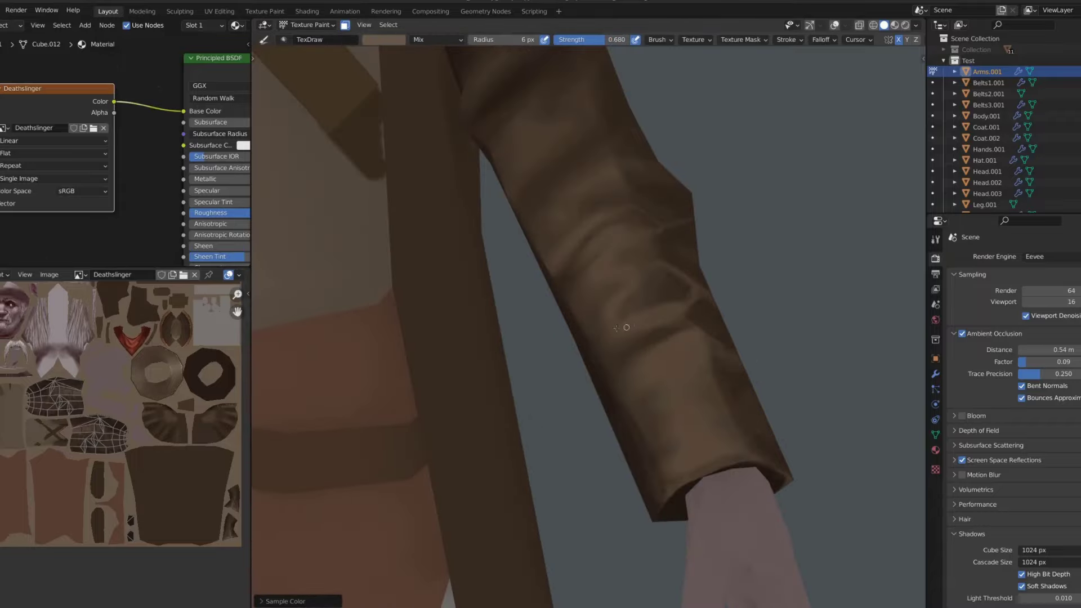
{"action": "left_click_drag", "start_coordinate": [622, 327], "coordinate": [679, 314]}
Switch back to a fine Draw brush and check the sleeve from below, front and shoulder
{"action": "middle_click_drag", "start_coordinate": [663, 488], "coordinate": [730, 413]}
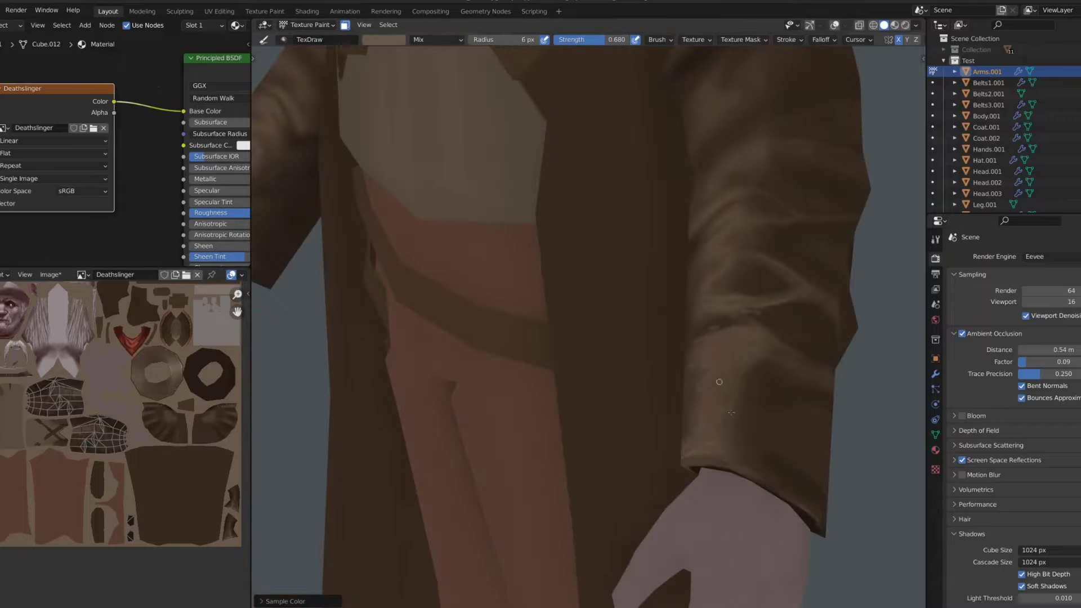
{"action": "mouse_move", "coordinate": [758, 324]}
{"action": "middle_mouse_down"}
{"action": "mouse_move", "coordinate": [723, 365]}
{"action": "mouse_move", "coordinate": [600, 237]}
{"action": "middle_mouse_up"}
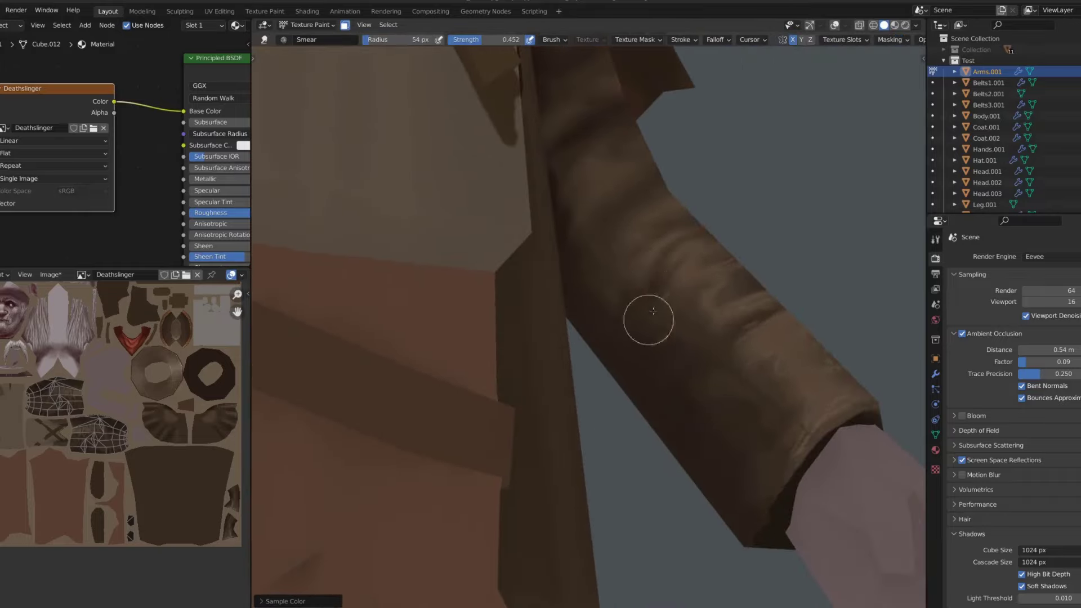
{"action": "key", "text": "d"}
{"action": "middle_click_drag", "start_coordinate": [719, 405], "coordinate": [771, 395]}
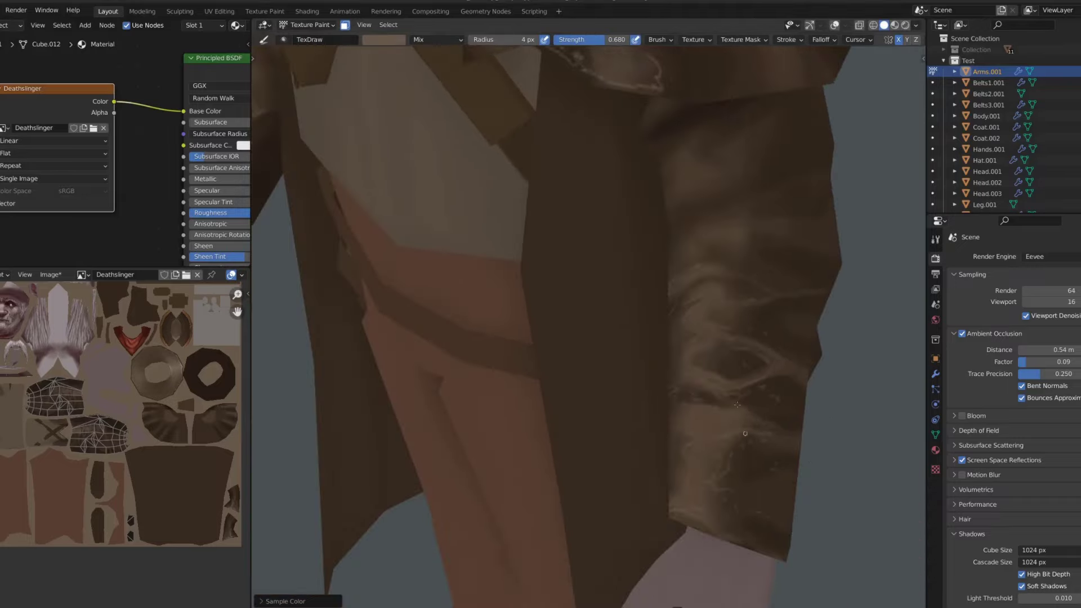
{"action": "key", "text": "KP_1"}
{"action": "scroll", "coordinate": [693, 298], "scroll_direction": "up", "scroll_amount": 5}
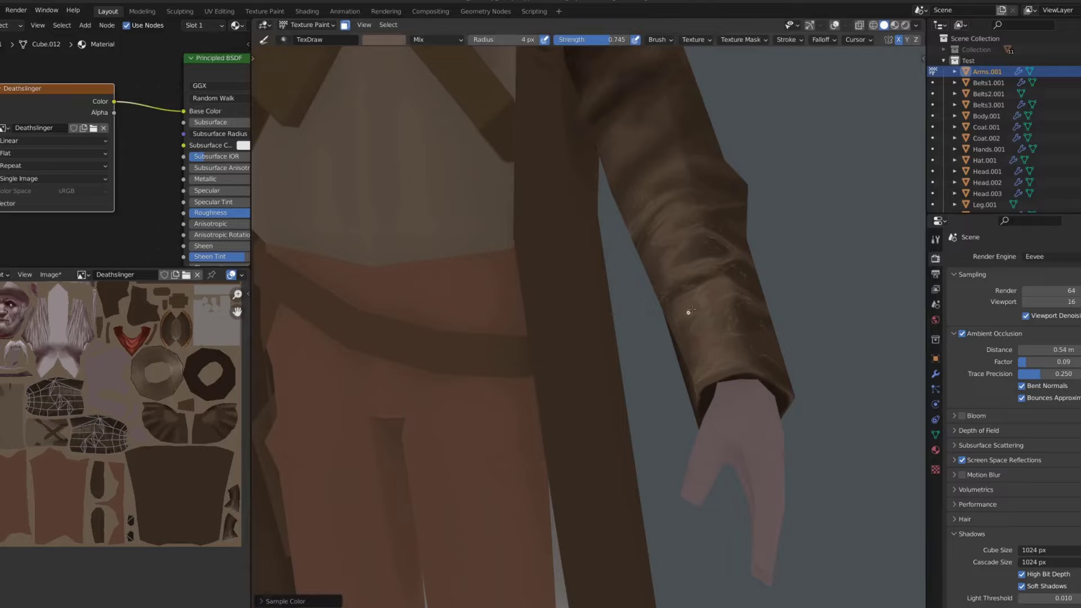
{"action": "middle_click_drag", "start_coordinate": [689, 311], "coordinate": [681, 261]}
{"action": "middle_click_drag", "start_coordinate": [628, 189], "coordinate": [647, 278]}
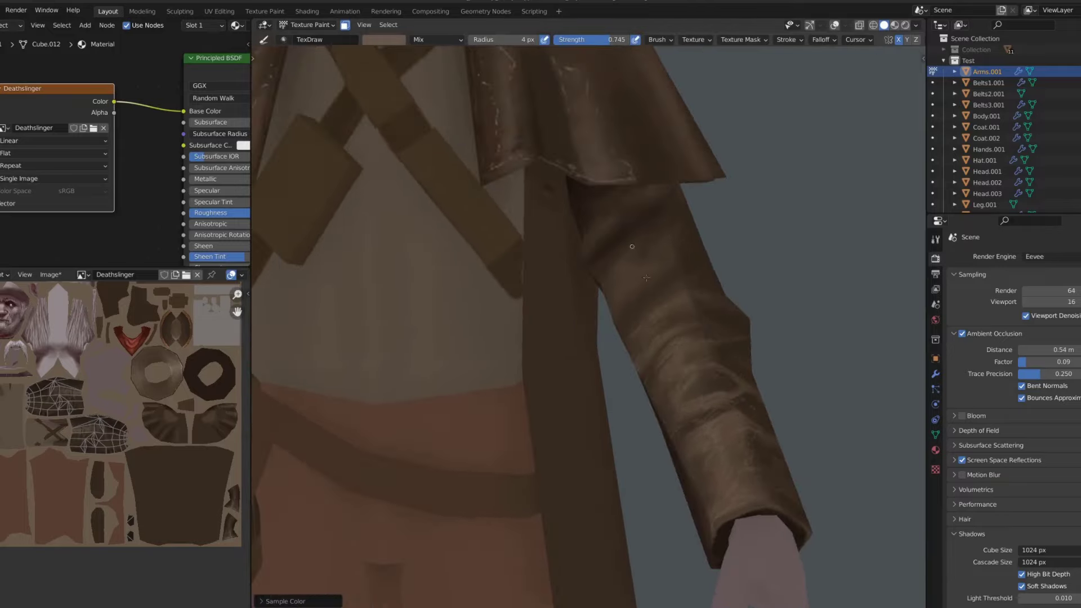
Return to a straight front view and zoom in on the shirt body
{"action": "key", "text": "KP_1"}
{"action": "scroll", "coordinate": [606, 217], "scroll_direction": "down", "scroll_amount": 8}
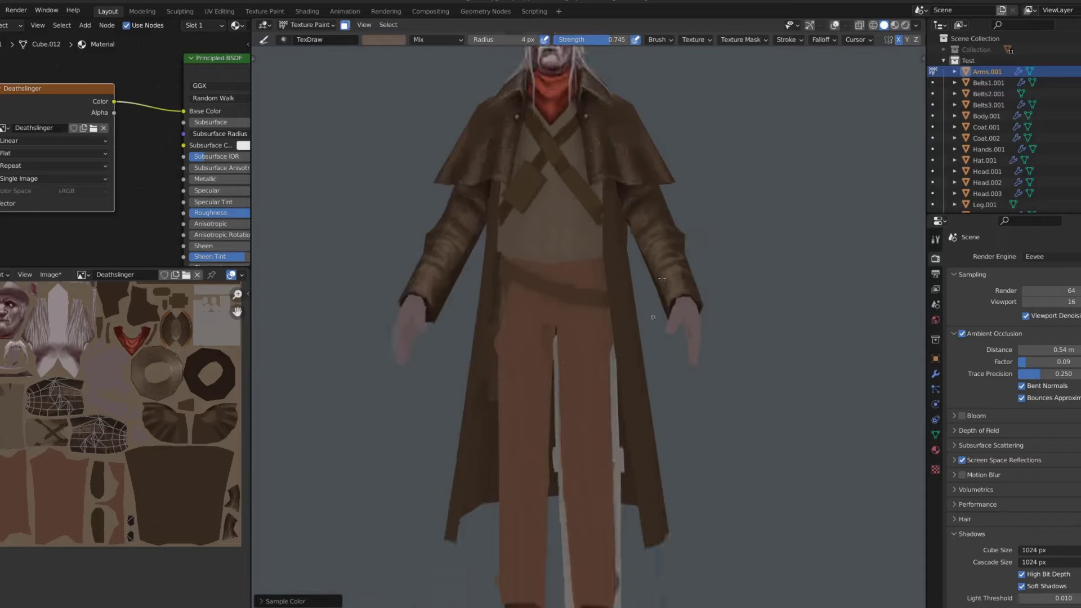
{"action": "scroll", "coordinate": [599, 208], "scroll_direction": "down", "scroll_amount": 2}
{"action": "scroll", "coordinate": [594, 201], "scroll_direction": "up", "scroll_amount": 2}
{"action": "scroll", "coordinate": [593, 199], "scroll_direction": "up", "scroll_amount": 1}
{"action": "scroll", "coordinate": [591, 191], "scroll_direction": "up", "scroll_amount": 3}
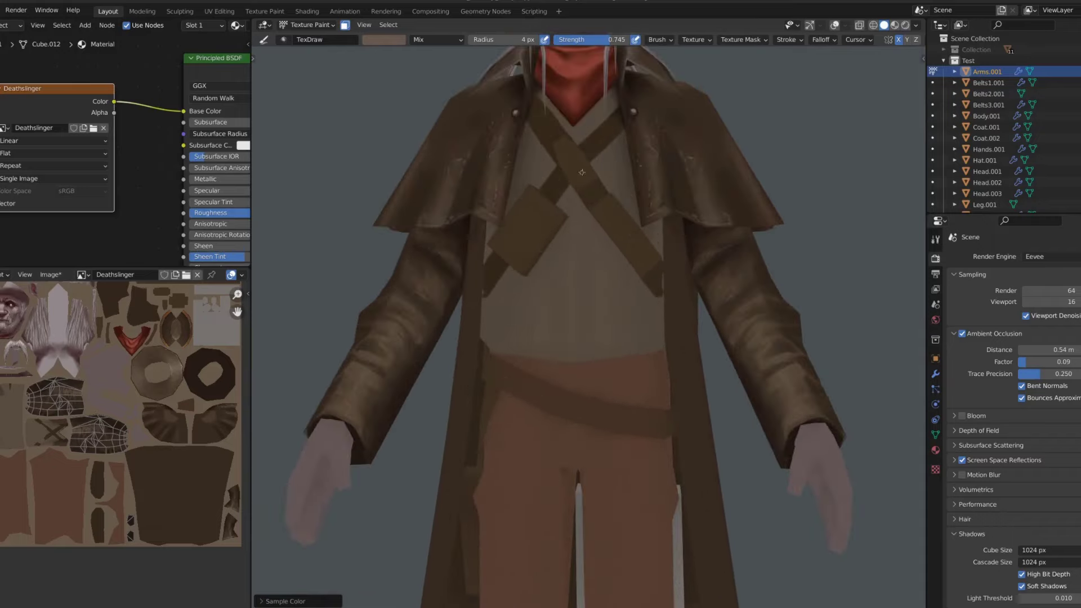
{"action": "scroll", "coordinate": [590, 187], "scroll_direction": "up", "scroll_amount": 2}
Sample a dark brown and set the brush to 25 px with about 0.413 strength
{"action": "key", "text": "s"}
{"action": "scroll", "coordinate": [563, 243], "scroll_direction": "up", "scroll_amount": 2}
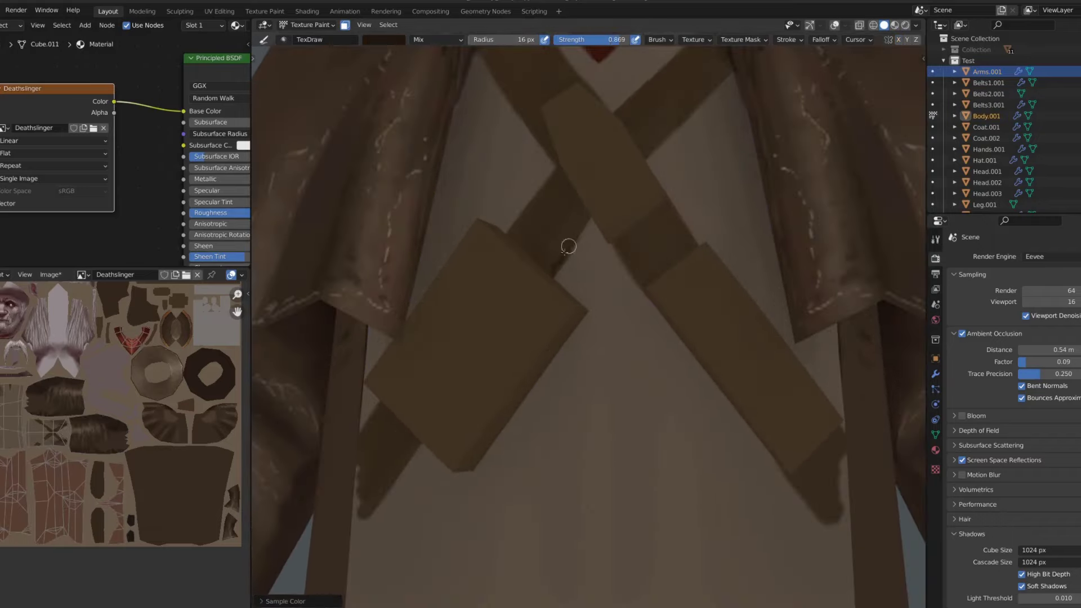
{"action": "scroll", "coordinate": [568, 246], "scroll_direction": "down", "scroll_amount": 3}
{"action": "key", "text": "bracketleft"}
{"action": "key", "text": "bracketleft"}
{"action": "key", "text": "bracketleft"}
{"action": "scroll", "coordinate": [535, 256], "scroll_direction": "down", "scroll_amount": 2}
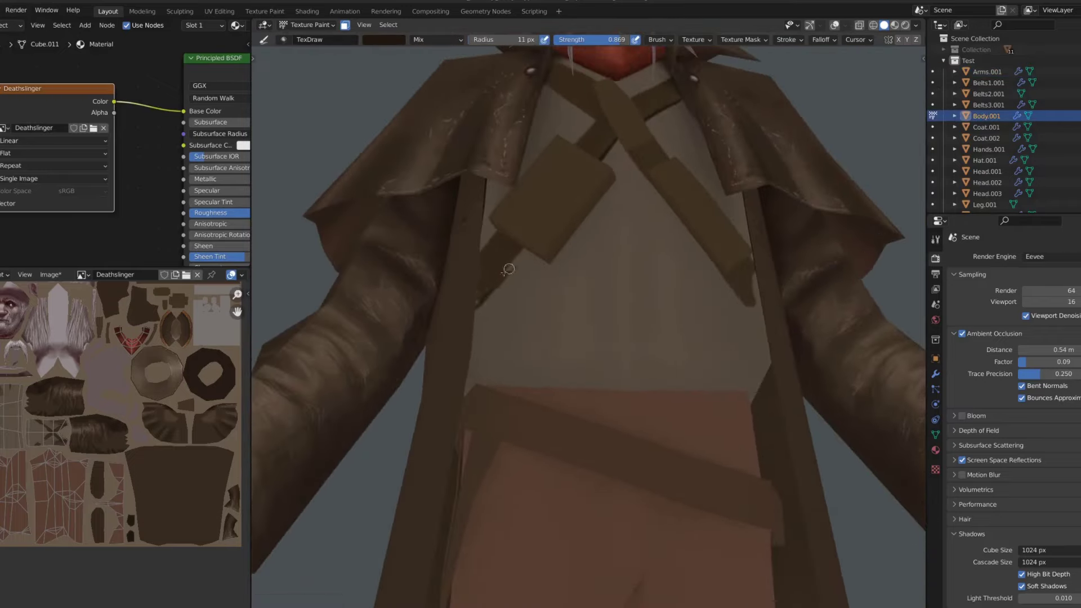
{"action": "key", "text": "shift+f"}
{"action": "key", "text": "bracketright"}
{"action": "key", "text": "bracketright"}
{"action": "key", "text": "bracketright"}
{"action": "middle_click_drag", "start_coordinate": [541, 253], "coordinate": [566, 245]}
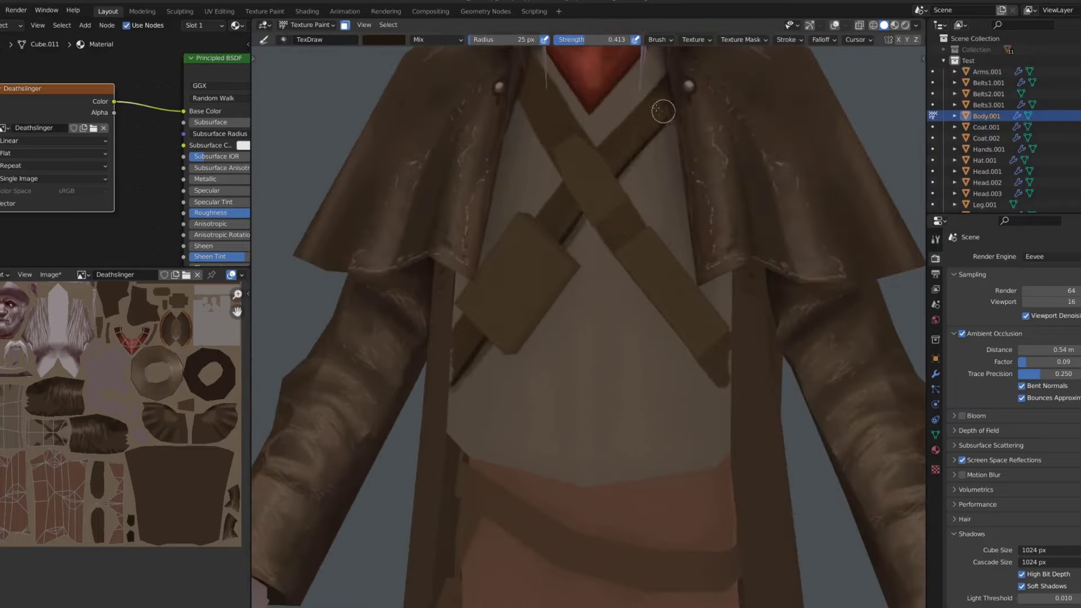
Resize the brush from 8 px to 33 px around the chest and resample a colour from the model
{"action": "middle_click_drag", "start_coordinate": [656, 109], "coordinate": [599, 193]}
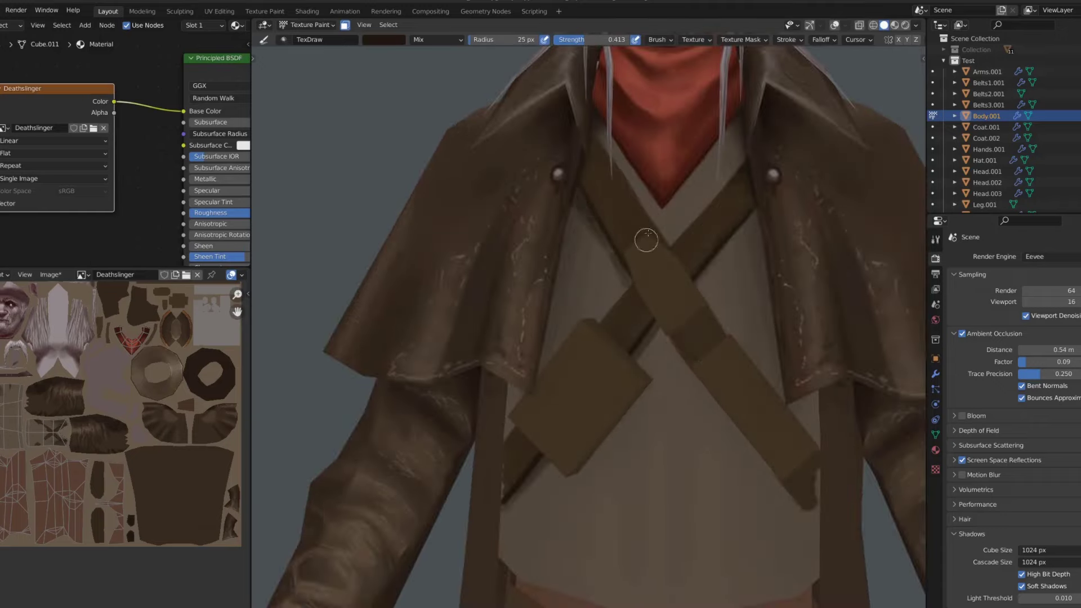
{"action": "scroll", "coordinate": [646, 241], "scroll_direction": "down", "scroll_amount": 2}
{"action": "scroll", "coordinate": [646, 248], "scroll_direction": "down", "scroll_amount": 2}
{"action": "key", "text": "bracketleft"}
{"action": "key", "text": "bracketleft"}
{"action": "key", "text": "bracketleft"}
{"action": "middle_click_drag", "start_coordinate": [644, 281], "coordinate": [642, 324]}
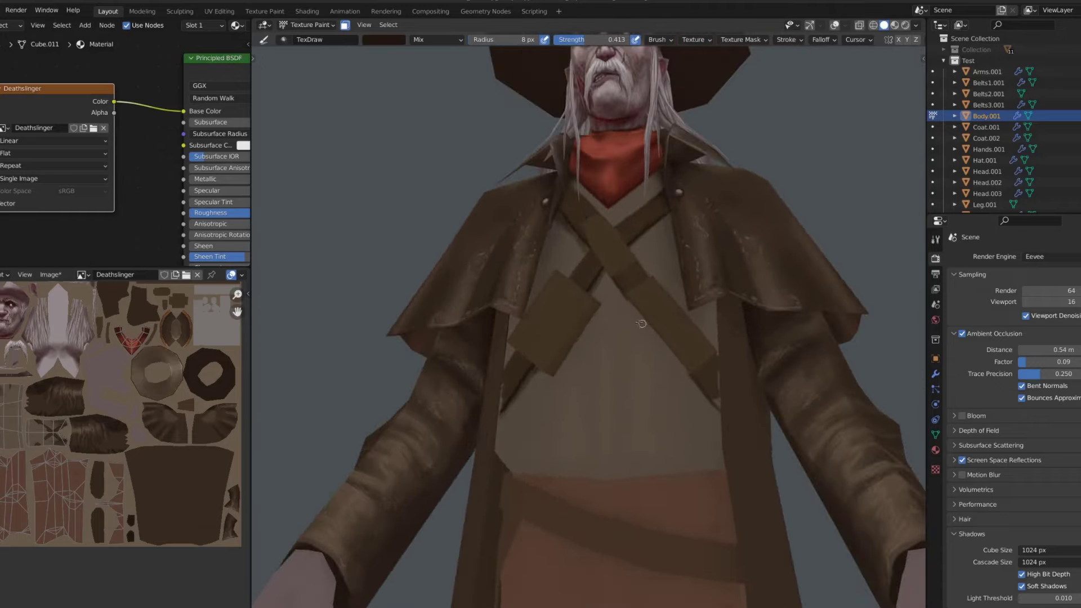
{"action": "key", "text": "bracketright"}
{"action": "key", "text": "bracketright"}
{"action": "key", "text": "bracketright"}
{"action": "key", "text": "s"}
{"action": "scroll", "coordinate": [574, 254], "scroll_direction": "down", "scroll_amount": 3}
{"action": "scroll", "coordinate": [581, 264], "scroll_direction": "down", "scroll_amount": 2}
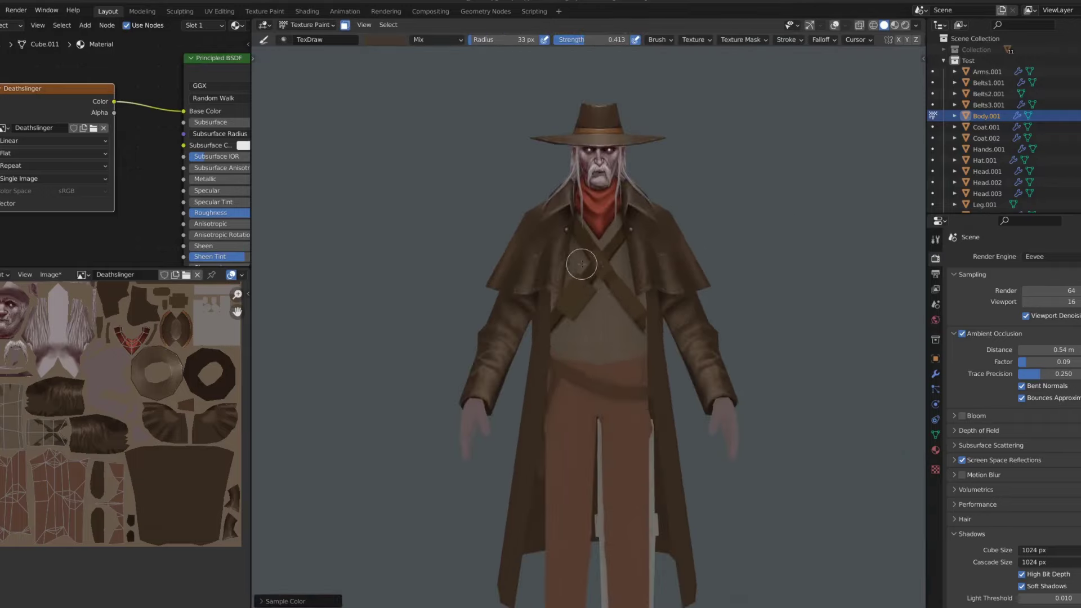
{"action": "scroll", "coordinate": [582, 264], "scroll_direction": "down", "scroll_amount": 3}
{"action": "scroll", "coordinate": [582, 264], "scroll_direction": "up", "scroll_amount": 4}
Make the coat the painting target, shrink the brush to about 7 px, and sample coat browns
{"action": "scroll", "coordinate": [691, 377], "scroll_direction": "up", "scroll_amount": 2}
{"action": "key", "text": "alt+q"}
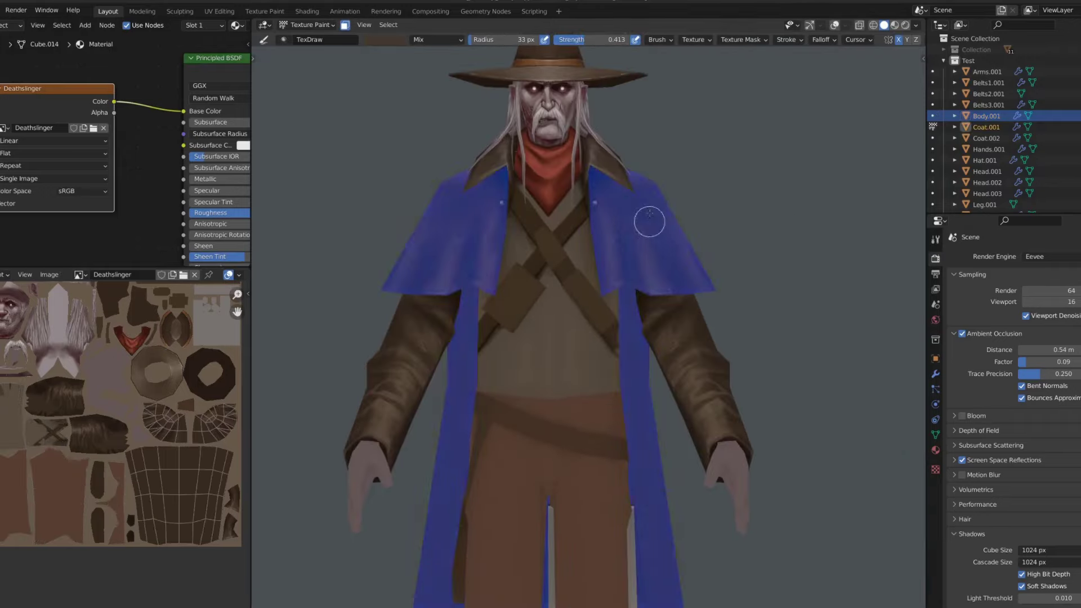
{"action": "scroll", "coordinate": [649, 221], "scroll_direction": "up", "scroll_amount": 3}
{"action": "key", "text": "s"}
{"action": "key", "text": "bracketleft"}
{"action": "key", "text": "bracketleft"}
{"action": "key", "text": "bracketleft"}
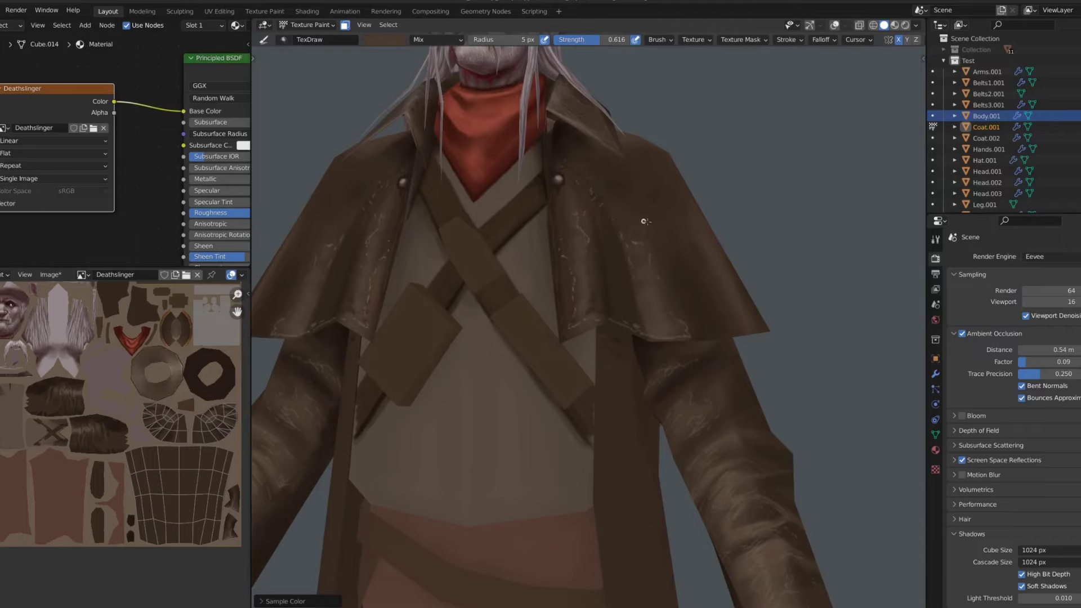
{"action": "scroll", "coordinate": [645, 221], "scroll_direction": "up", "scroll_amount": 2}
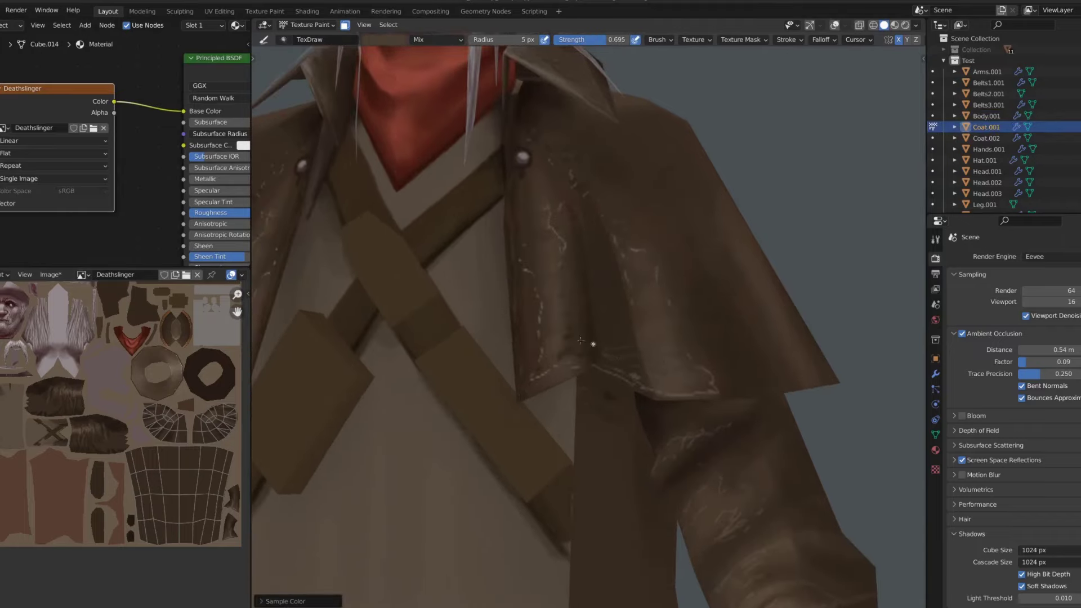
{"action": "scroll", "coordinate": [581, 341], "scroll_direction": "down", "scroll_amount": 4}
{"action": "scroll", "coordinate": [468, 59], "scroll_direction": "up", "scroll_amount": 4}
{"action": "key", "text": "s"}
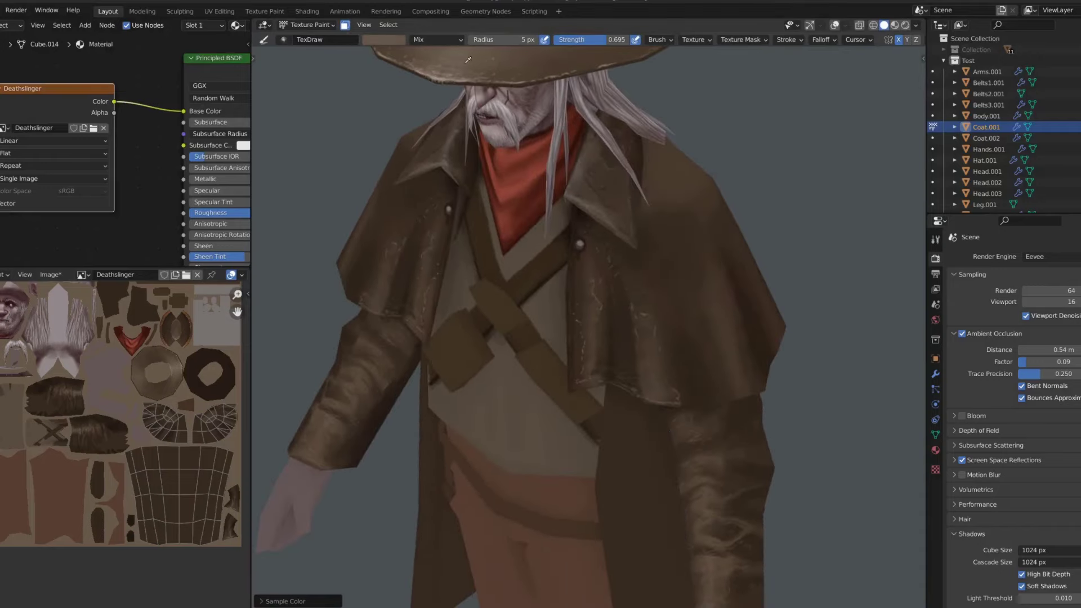
Orbit and zoom around the coat and upper body to a full front view
{"action": "middle_click_drag", "start_coordinate": [619, 266], "coordinate": [658, 226]}
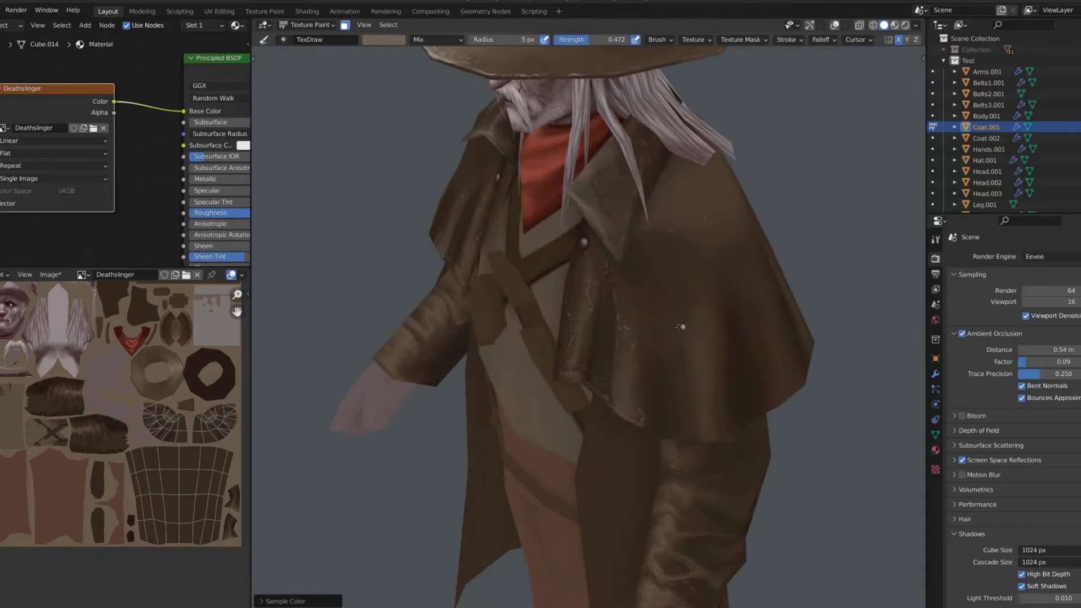
{"action": "mouse_move", "coordinate": [680, 327]}
{"action": "middle_mouse_down"}
{"action": "mouse_move", "coordinate": [653, 313]}
{"action": "mouse_move", "coordinate": [673, 304]}
{"action": "mouse_move", "coordinate": [678, 396]}
{"action": "middle_mouse_up"}
{"action": "scroll", "coordinate": [679, 276], "scroll_direction": "up", "scroll_amount": 2}
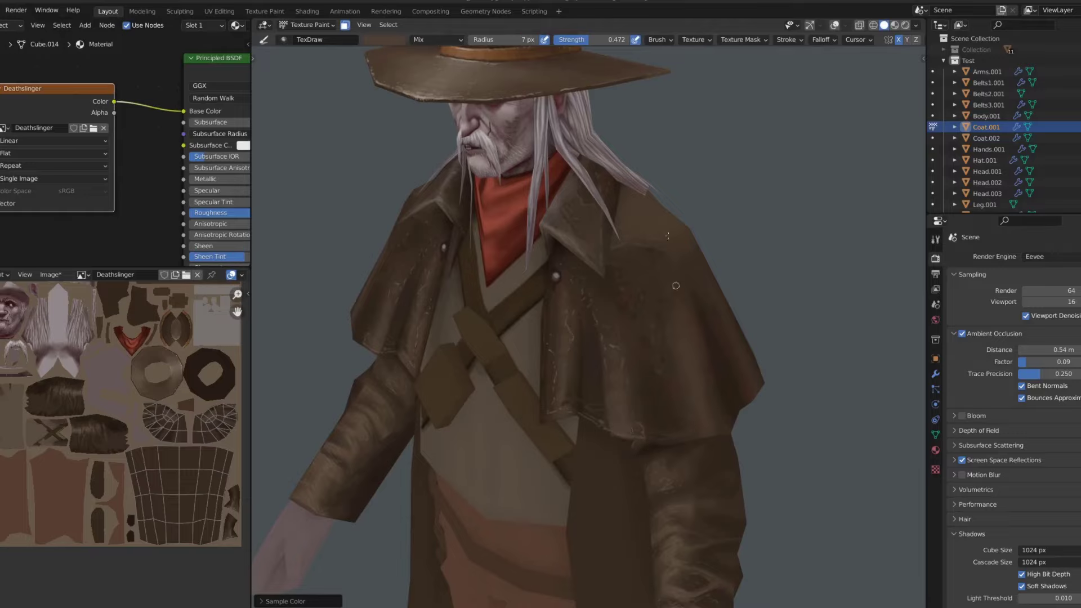
{"action": "middle_click_drag", "start_coordinate": [639, 221], "coordinate": [653, 270]}
{"action": "scroll", "coordinate": [653, 271], "scroll_direction": "down", "scroll_amount": 3}
{"action": "scroll", "coordinate": [659, 287], "scroll_direction": "up", "scroll_amount": 1}
{"action": "scroll", "coordinate": [662, 295], "scroll_direction": "up", "scroll_amount": 1}
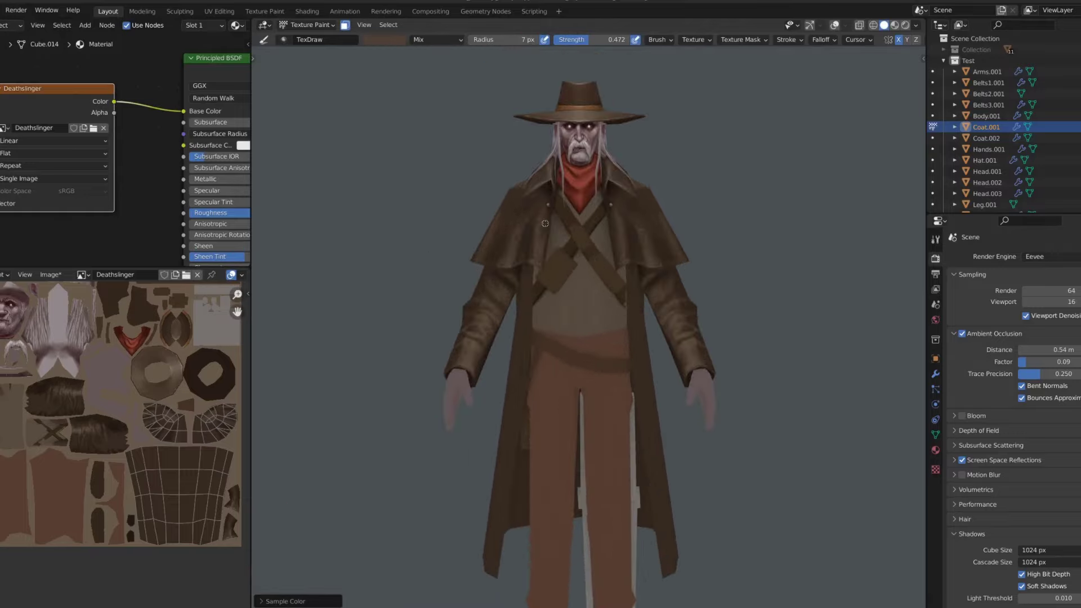
{"action": "scroll", "coordinate": [662, 295], "scroll_direction": "up", "scroll_amount": 2}
{"action": "scroll", "coordinate": [662, 295], "scroll_direction": "up", "scroll_amount": 4}
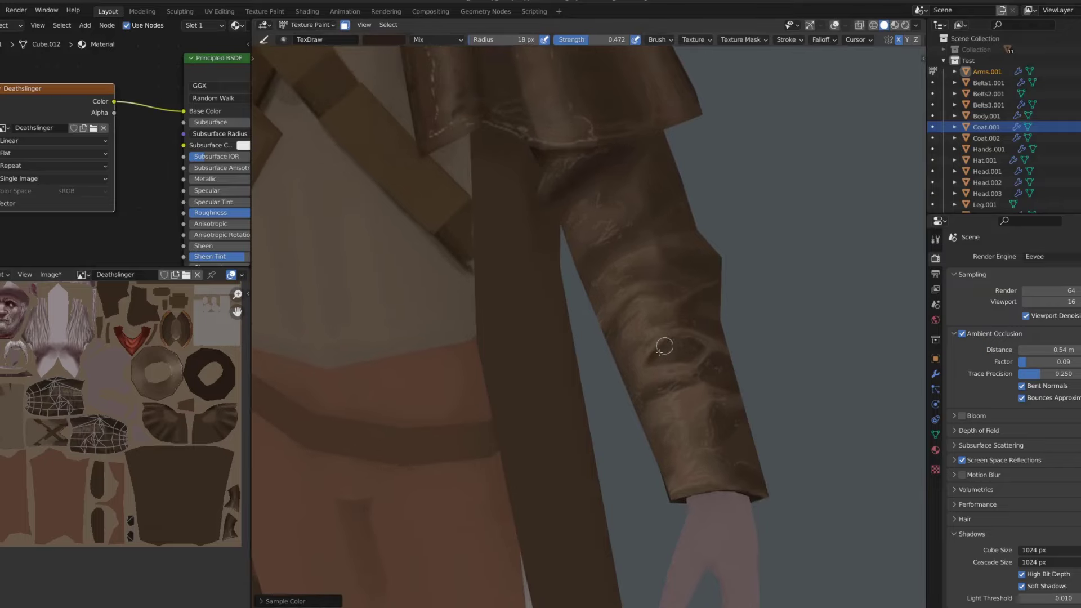
{"action": "scroll", "coordinate": [647, 322], "scroll_direction": "down", "scroll_amount": 5}
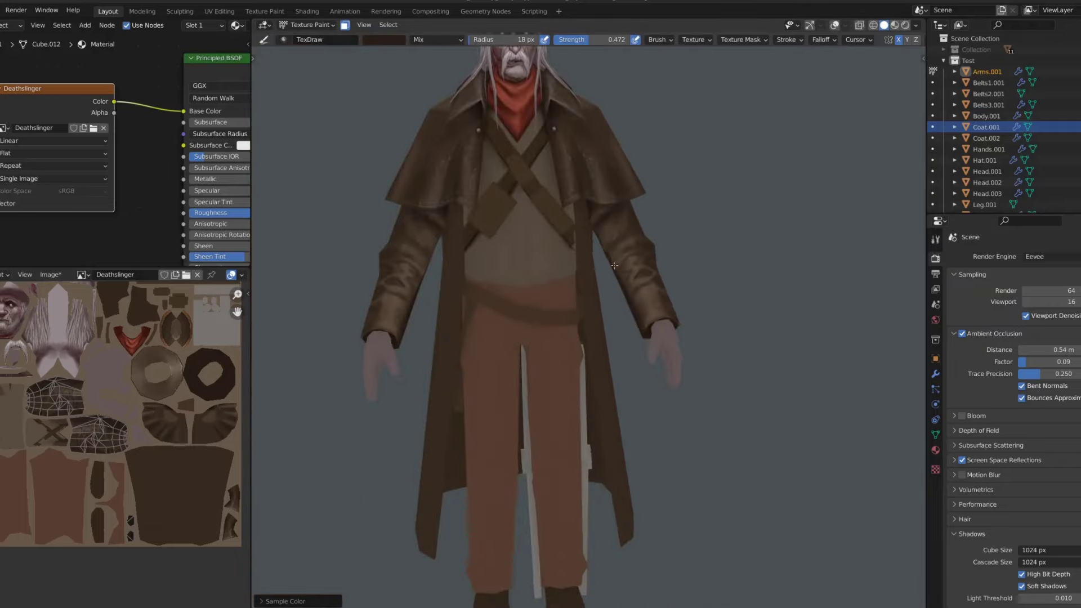
{"action": "scroll", "coordinate": [647, 321], "scroll_direction": "up", "scroll_amount": 5}
Blend the coat's sleeve folds into softer leather creases with the Smear brush
{"action": "key", "text": "shift+space"}
{"action": "left_click", "coordinate": [617, 273]}
{"action": "scroll", "coordinate": [670, 260], "scroll_direction": "down", "scroll_amount": 2}
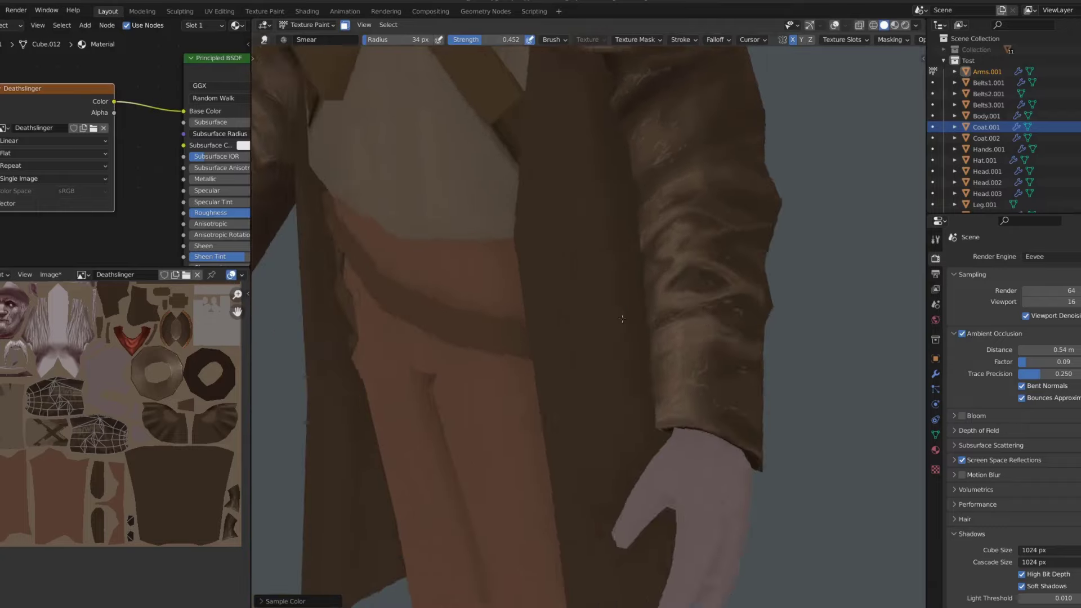
{"action": "scroll", "coordinate": [758, 234], "scroll_direction": "down", "scroll_amount": 1}
{"action": "middle_click_drag", "start_coordinate": [758, 234], "coordinate": [703, 218]}
{"action": "scroll", "coordinate": [691, 215], "scroll_direction": "up", "scroll_amount": 1}
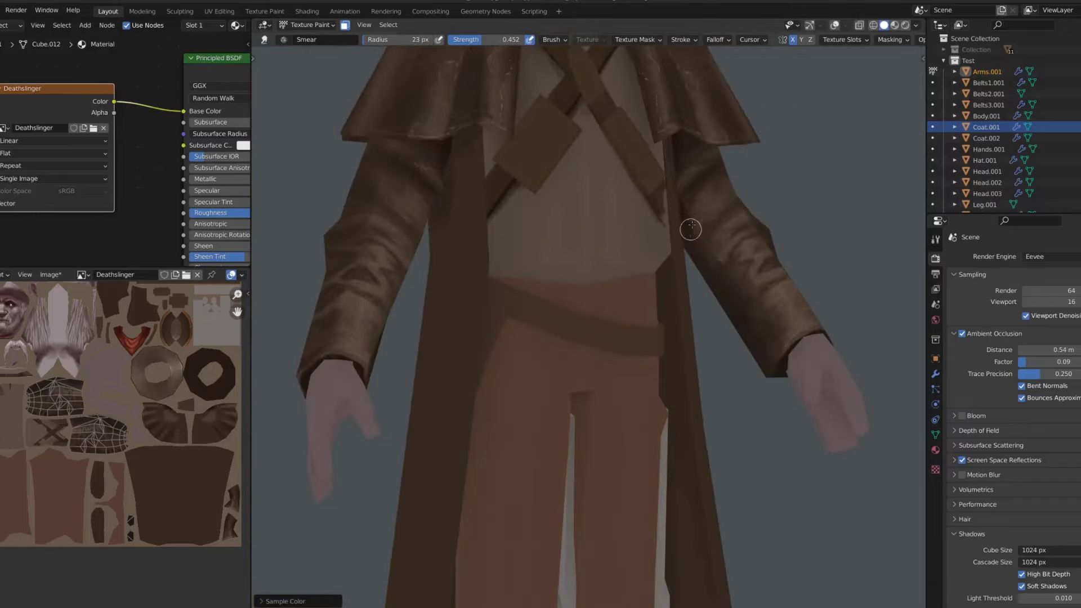
{"action": "scroll", "coordinate": [757, 301], "scroll_direction": "down", "scroll_amount": 3}
{"action": "scroll", "coordinate": [757, 301], "scroll_direction": "down", "scroll_amount": 2}
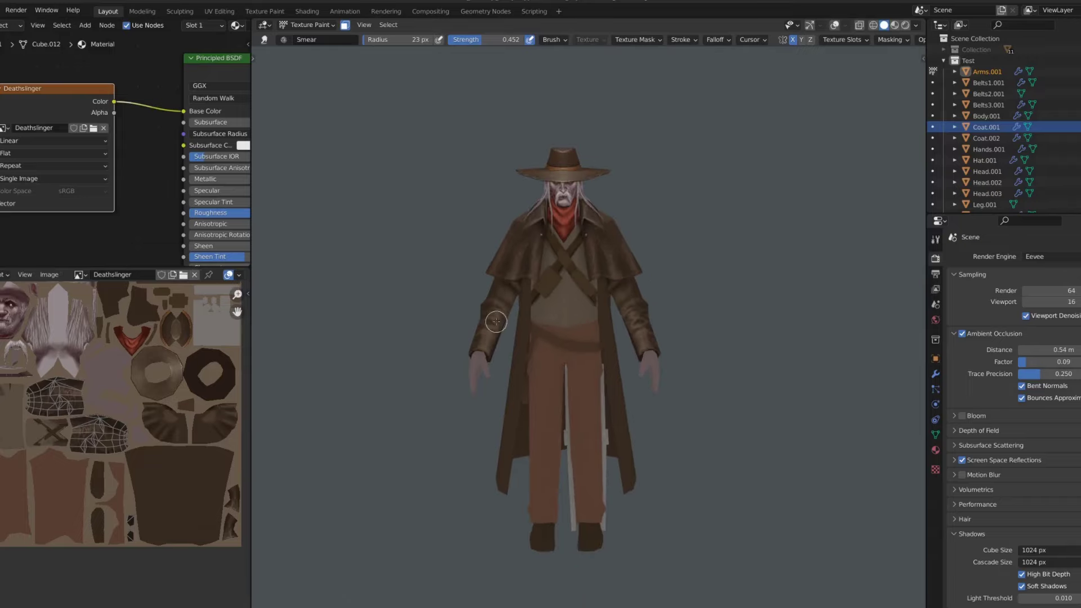
{"action": "scroll", "coordinate": [715, 298], "scroll_direction": "down", "scroll_amount": 2}
{"action": "mouse_move", "coordinate": [714, 299]}
{"action": "middle_mouse_down"}
{"action": "mouse_move", "coordinate": [524, 289]}
{"action": "mouse_move", "coordinate": [588, 365]}
{"action": "mouse_move", "coordinate": [584, 289]}
{"action": "middle_mouse_up"}
{"action": "scroll", "coordinate": [589, 364], "scroll_direction": "up", "scroll_amount": 5}
{"action": "left_click", "coordinate": [382, 40]}
Set a 10 px brush and briefly isolate the body to frame the leg, then restore the full character
{"action": "scroll", "coordinate": [541, 292], "scroll_direction": "up", "scroll_amount": 2}
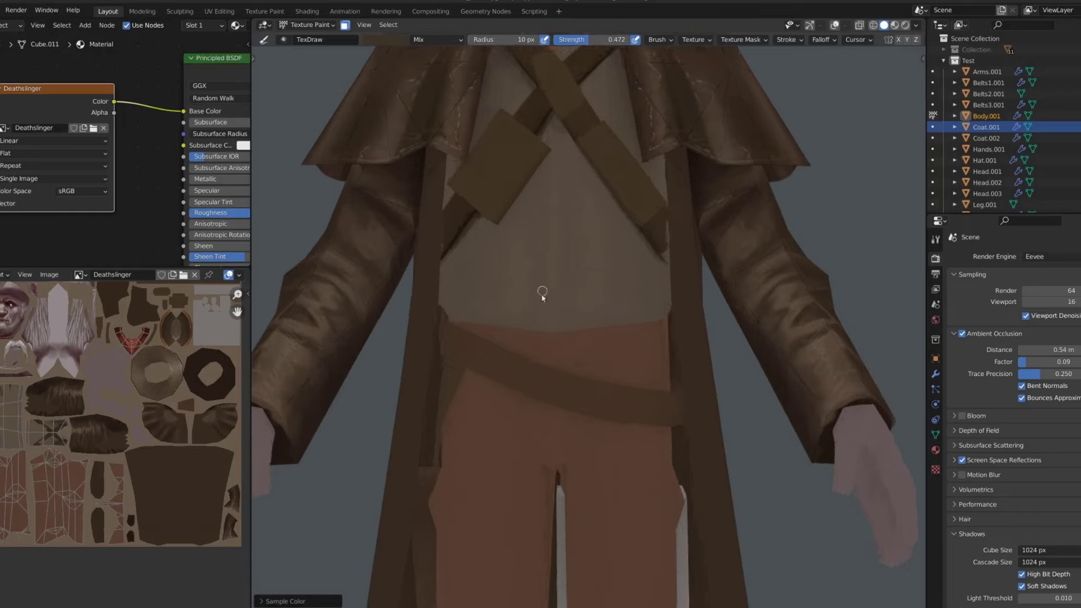
{"action": "key", "text": "shift+alt+z"}
{"action": "key", "text": "KP_Divide"}
{"action": "scroll", "coordinate": [528, 301], "scroll_direction": "up", "scroll_amount": 5}
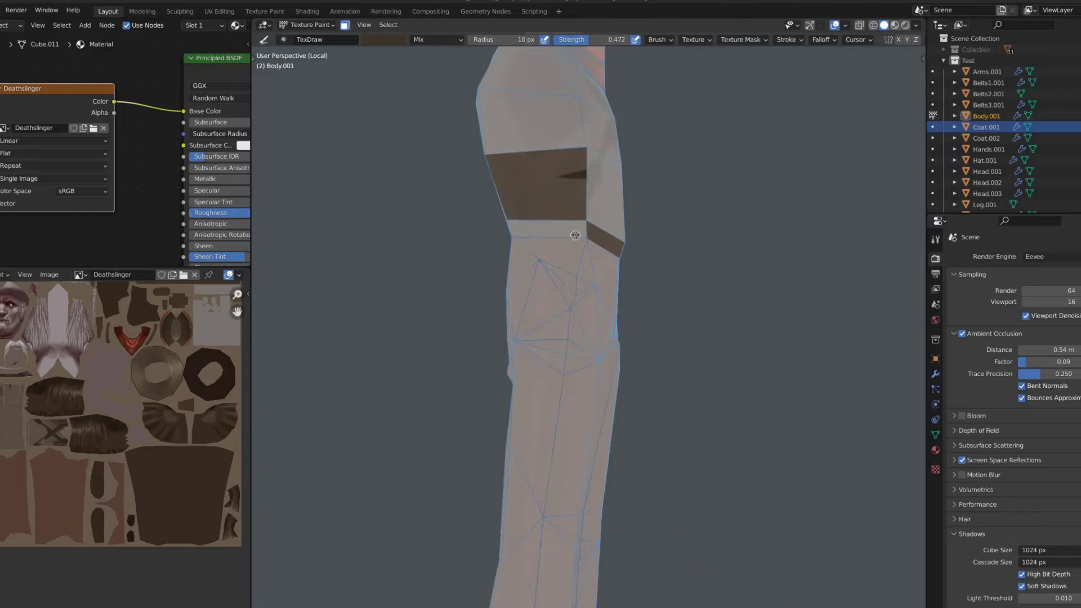
{"action": "scroll", "coordinate": [574, 233], "scroll_direction": "up", "scroll_amount": 3}
{"action": "middle_click_drag", "start_coordinate": [555, 234], "coordinate": [653, 262], "text": "shift"}
{"action": "key", "text": "KP_Divide"}
{"action": "key", "text": "shift+alt+z"}
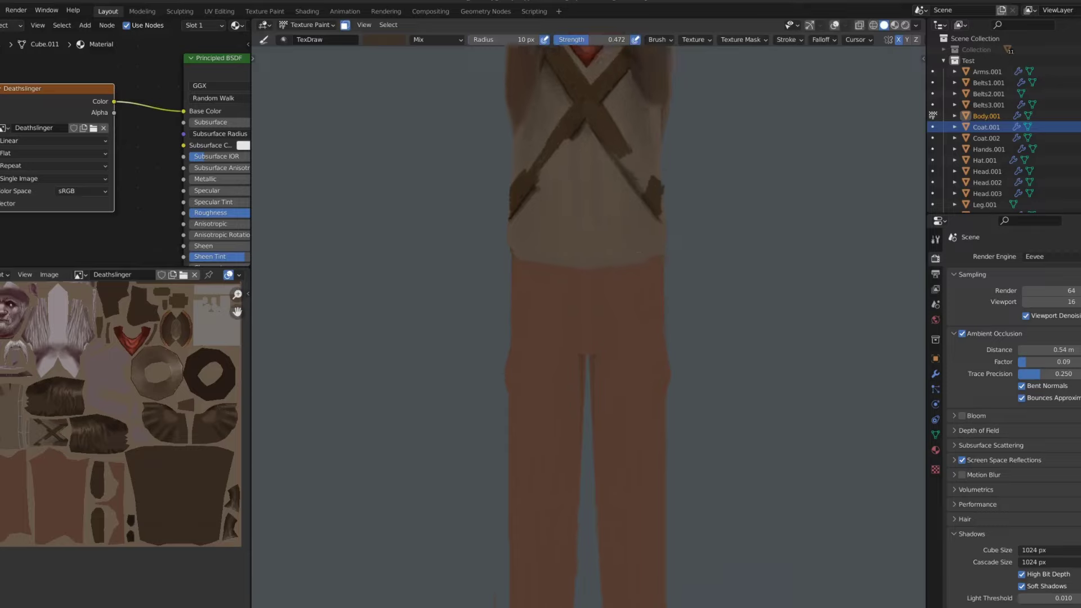
Sample a model colour and settle on a brush of about 31 px, checking side and front views
{"action": "key", "text": "f"}
{"action": "key", "text": "s"}
{"action": "key", "text": "KP_3"}
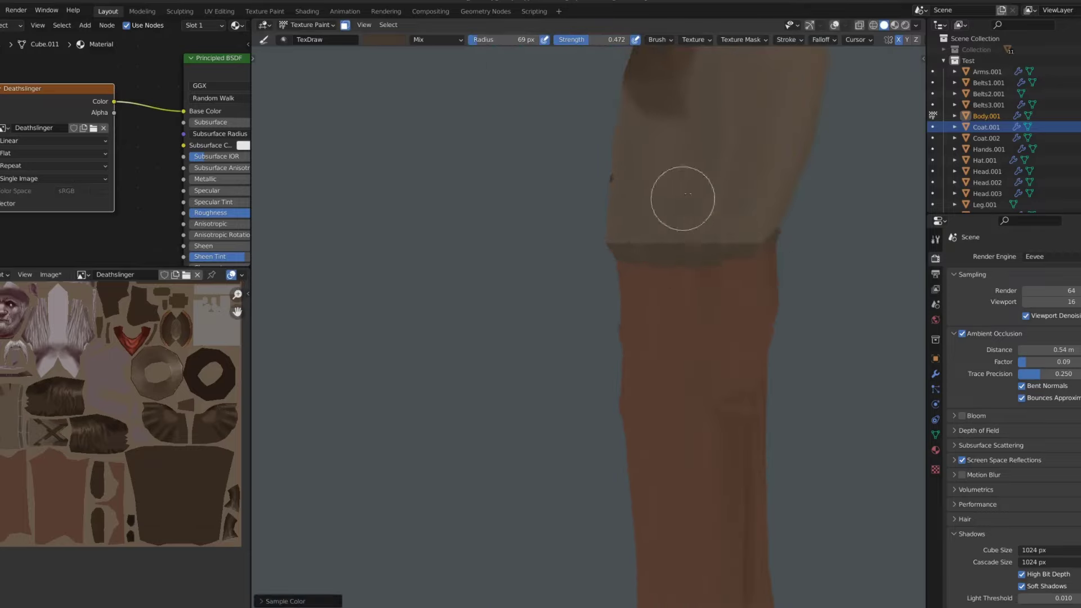
{"action": "key", "text": "KP_1"}
{"action": "left_click", "coordinate": [383, 39]}
{"action": "key", "text": "f"}
{"action": "left_click", "coordinate": [651, 345]}
{"action": "mouse_move", "coordinate": [652, 345]}
{"action": "middle_mouse_down"}
{"action": "mouse_move", "coordinate": [743, 299]}
{"action": "mouse_move", "coordinate": [534, 300]}
{"action": "middle_mouse_up"}
Blend the shirt's lower hem into the trousers with an enlarged Smear brush
{"action": "key", "text": "KP_1"}
{"action": "scroll", "coordinate": [600, 323], "scroll_direction": "up", "scroll_amount": 2}
{"action": "key", "text": "shift+space"}
{"action": "left_click", "coordinate": [600, 324]}
{"action": "key", "text": "f"}
{"action": "left_click", "coordinate": [688, 290]}
{"action": "scroll", "coordinate": [533, 300], "scroll_direction": "up", "scroll_amount": 3}
{"action": "left_click_drag", "start_coordinate": [407, 341], "coordinate": [489, 314]}
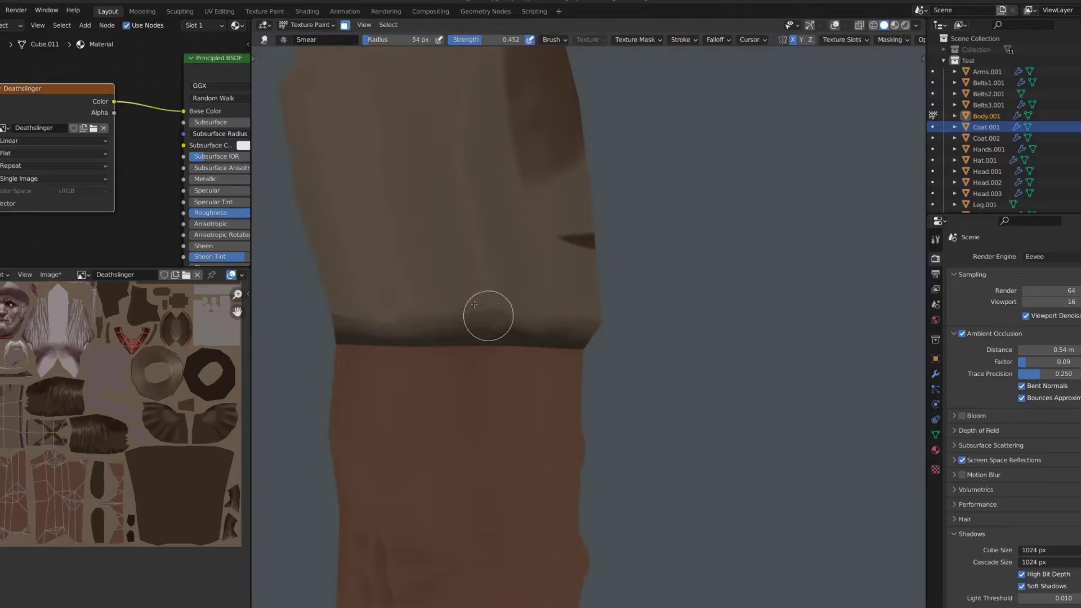
{"action": "middle_click_drag", "start_coordinate": [541, 324], "coordinate": [695, 306]}
{"action": "key", "text": "KP_1"}
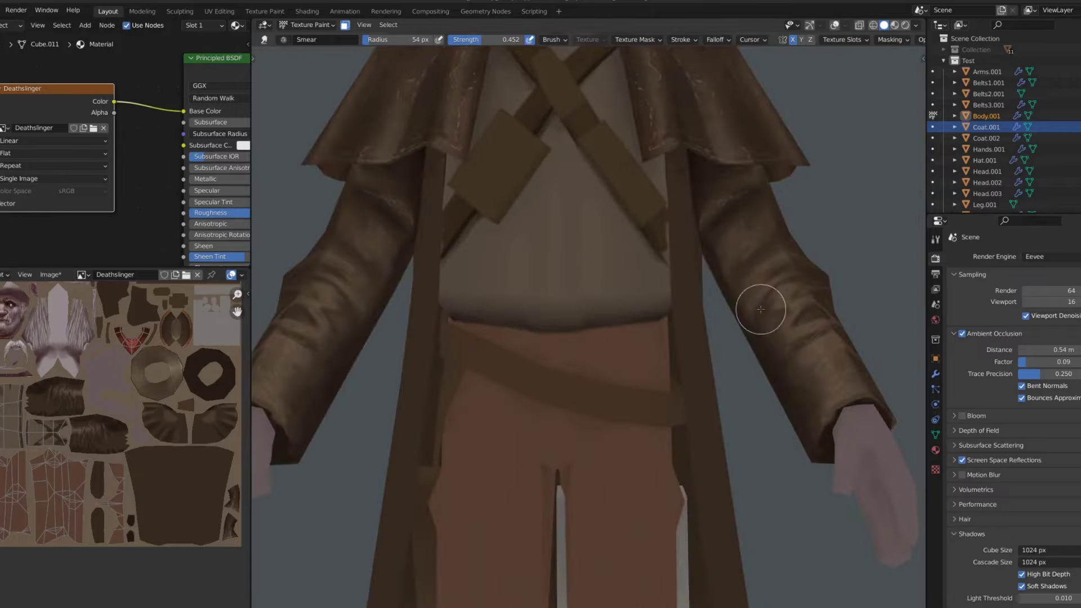
{"action": "scroll", "coordinate": [623, 249], "scroll_direction": "down", "scroll_amount": 3}
{"action": "scroll", "coordinate": [635, 161], "scroll_direction": "down", "scroll_amount": 2}
{"action": "scroll", "coordinate": [606, 164], "scroll_direction": "up", "scroll_amount": 4}
{"action": "scroll", "coordinate": [579, 237], "scroll_direction": "up", "scroll_amount": 3}
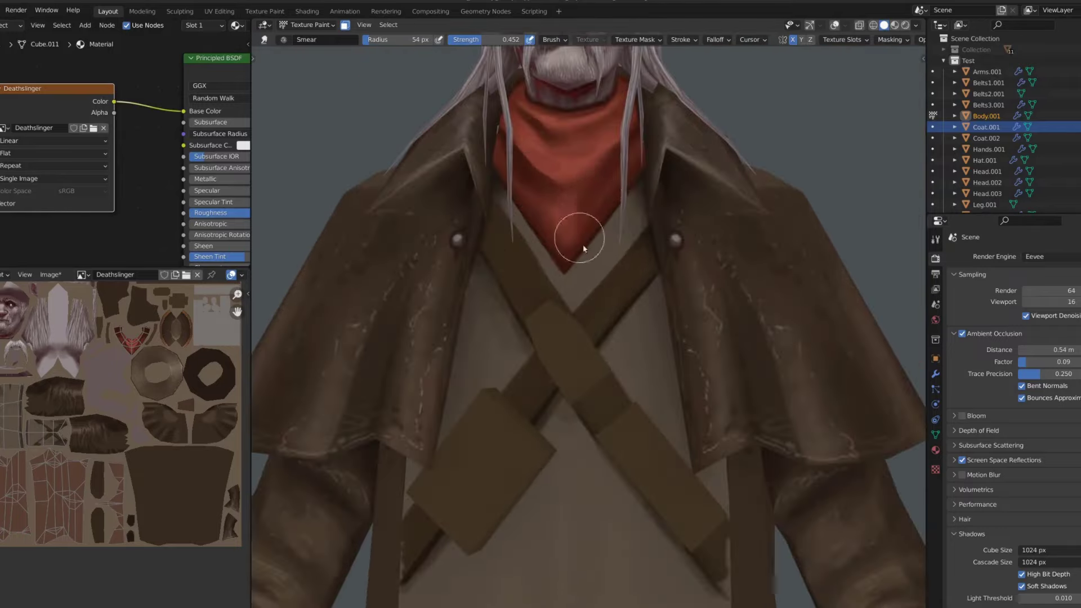
Return to the draw brush, make the body the painting target, and enlarge the brush radius
{"action": "key", "text": "s"}
{"action": "scroll", "coordinate": [549, 254], "scroll_direction": "up", "scroll_amount": 2}
{"action": "key", "text": "f"}
{"action": "left_click", "coordinate": [540, 186]}
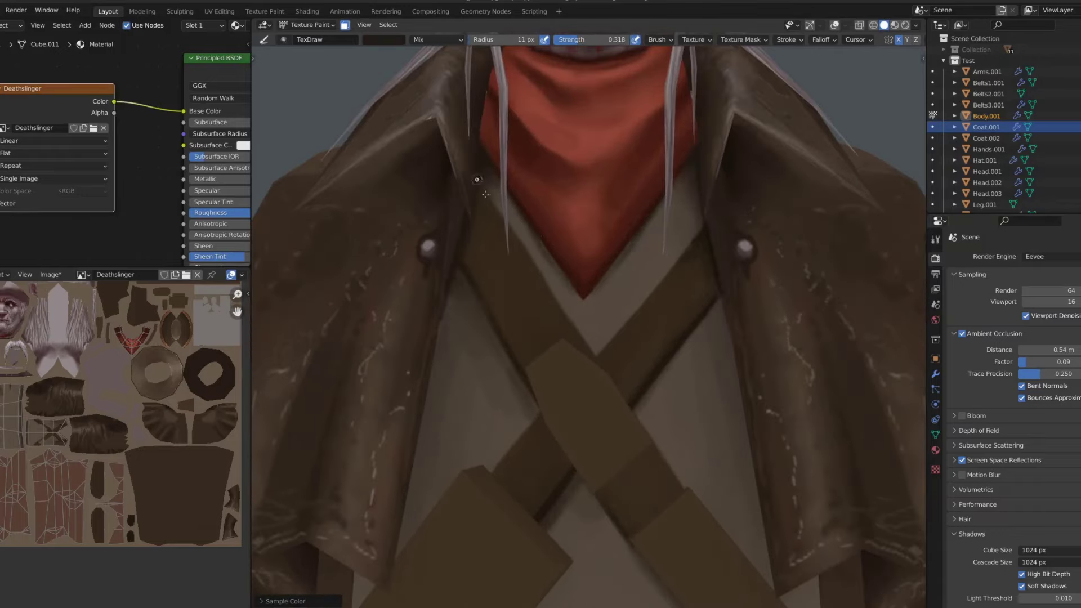
{"action": "key", "text": "alt+q"}
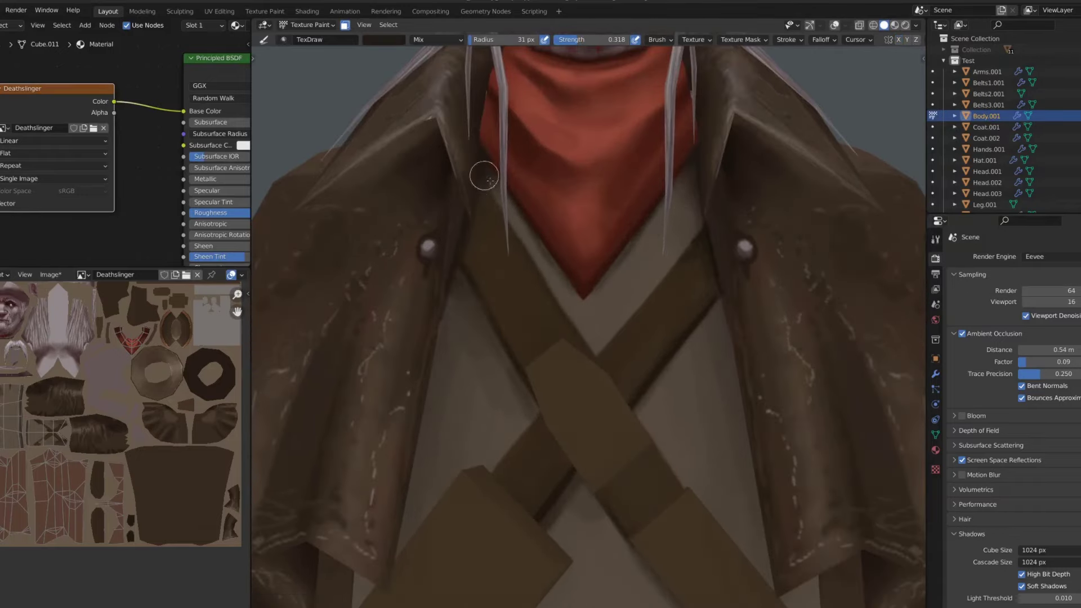
{"action": "scroll", "coordinate": [626, 332], "scroll_direction": "down", "scroll_amount": 2}
{"action": "scroll", "coordinate": [642, 299], "scroll_direction": "up", "scroll_amount": 2}
{"action": "key", "text": "f"}
{"action": "left_click", "coordinate": [637, 236]}
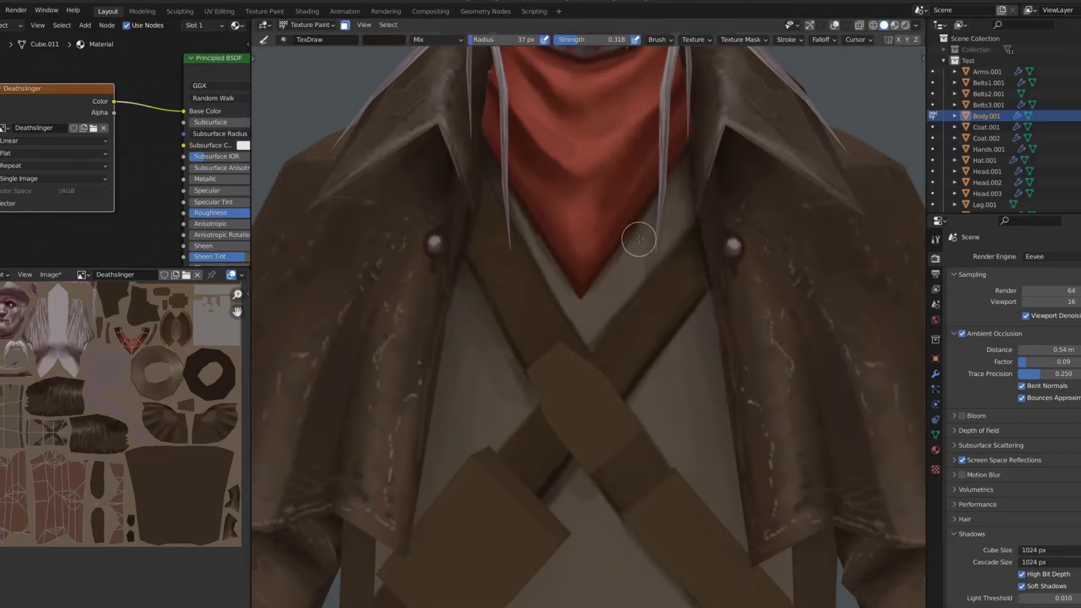
{"action": "scroll", "coordinate": [530, 380], "scroll_direction": "down", "scroll_amount": 2}
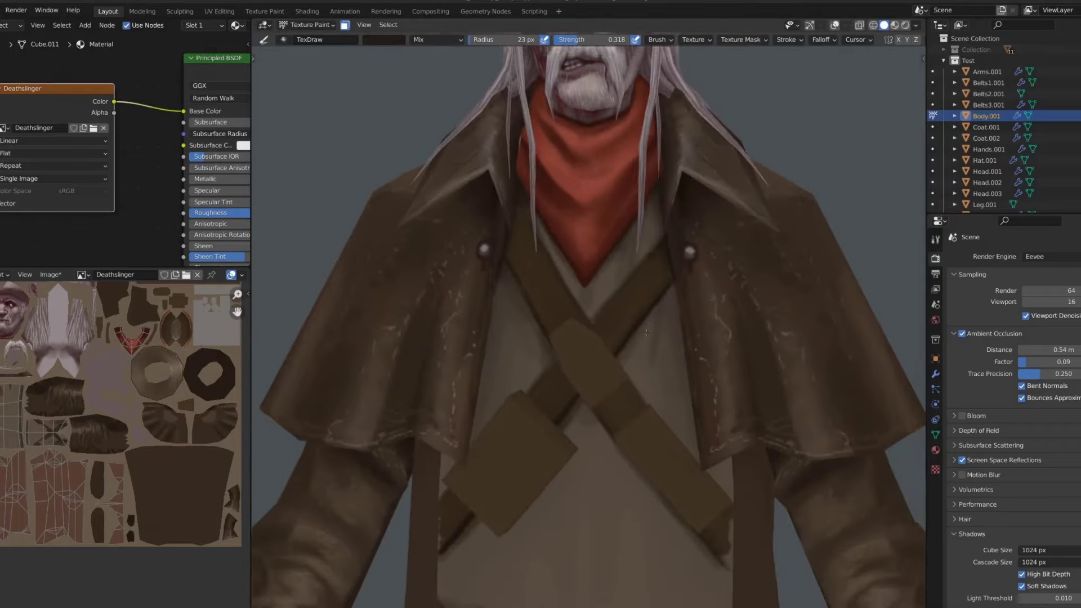
{"action": "scroll", "coordinate": [558, 360], "scroll_direction": "down", "scroll_amount": 2}
{"action": "key", "text": "f"}
{"action": "left_click", "coordinate": [582, 355]}
{"action": "scroll", "coordinate": [666, 290], "scroll_direction": "up", "scroll_amount": 1}
{"action": "scroll", "coordinate": [666, 290], "scroll_direction": "up", "scroll_amount": 1}
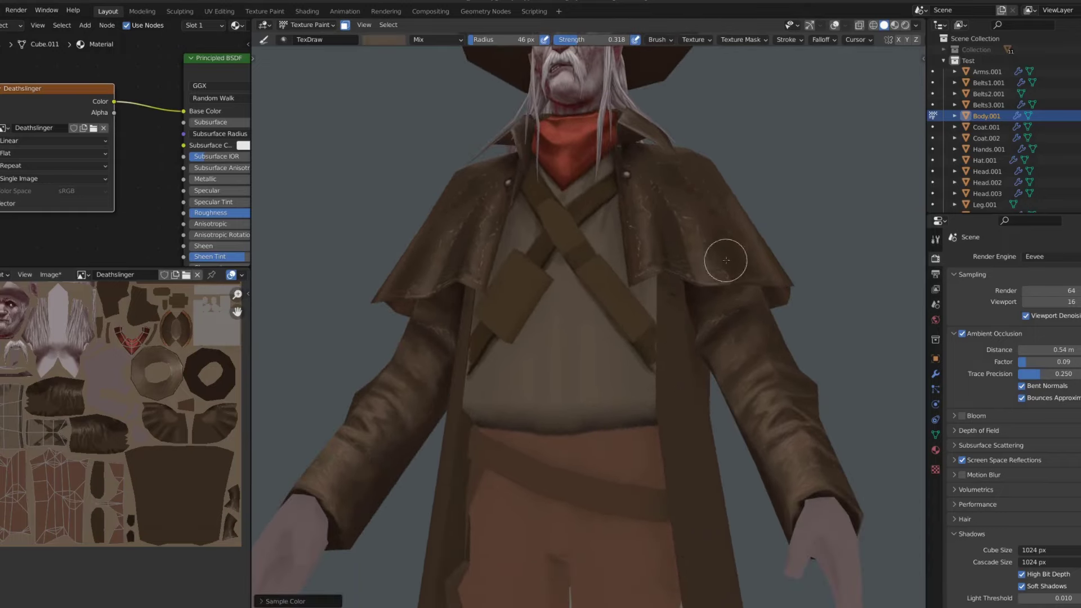
Sample shirt browns and paint dark shading strokes onto the shirt
{"action": "key", "text": "s"}
{"action": "scroll", "coordinate": [654, 295], "scroll_direction": "up", "scroll_amount": 1}
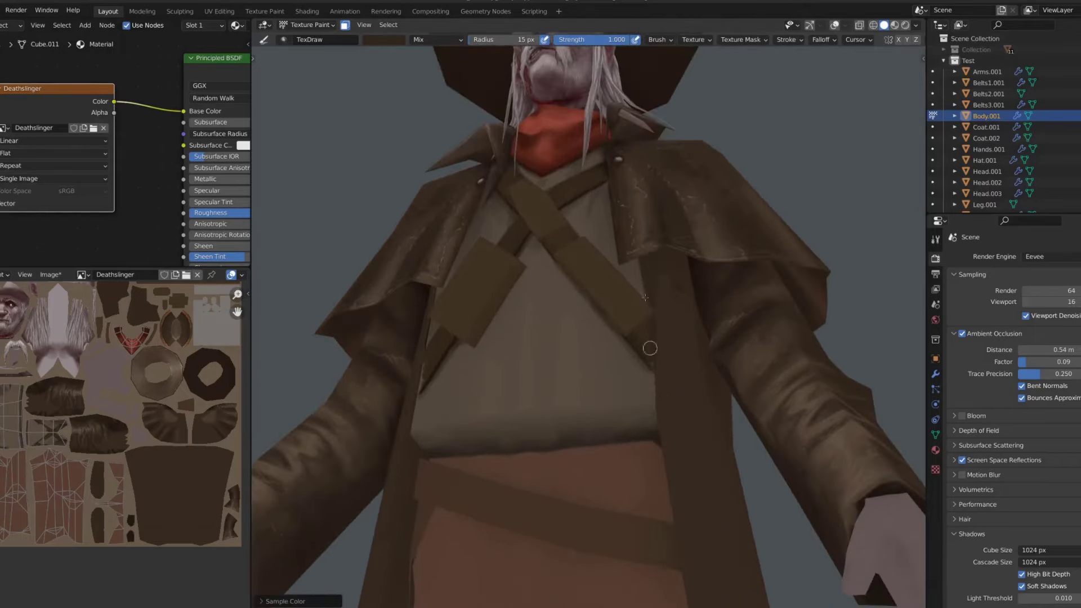
{"action": "scroll", "coordinate": [650, 348], "scroll_direction": "up", "scroll_amount": 1}
{"action": "scroll", "coordinate": [525, 236], "scroll_direction": "down", "scroll_amount": 4}
{"action": "scroll", "coordinate": [541, 281], "scroll_direction": "down", "scroll_amount": 2}
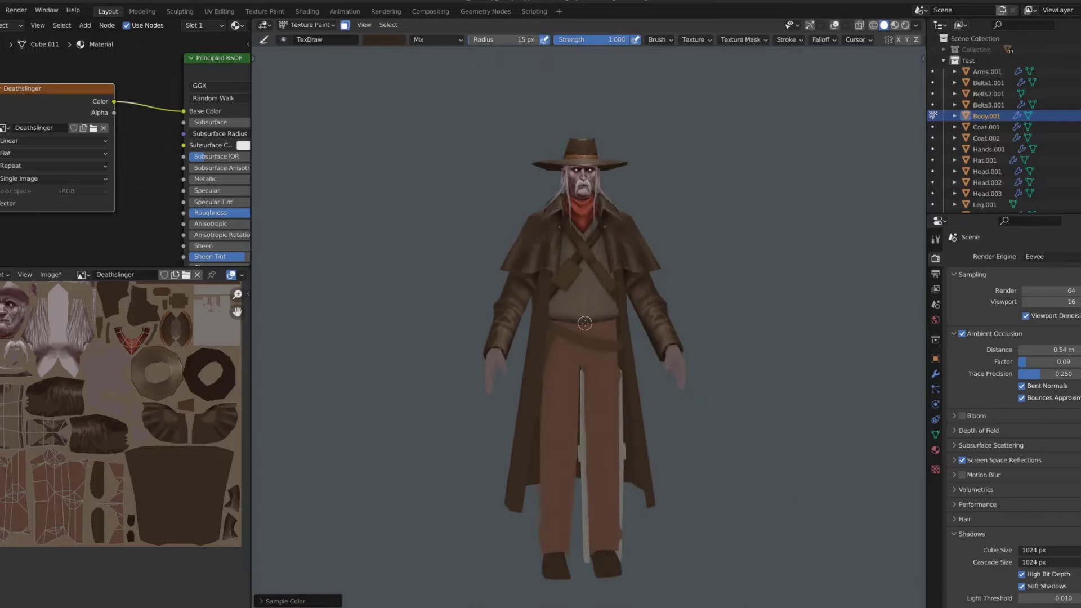
{"action": "scroll", "coordinate": [581, 426], "scroll_direction": "up", "scroll_amount": 4}
{"action": "key", "text": "s"}
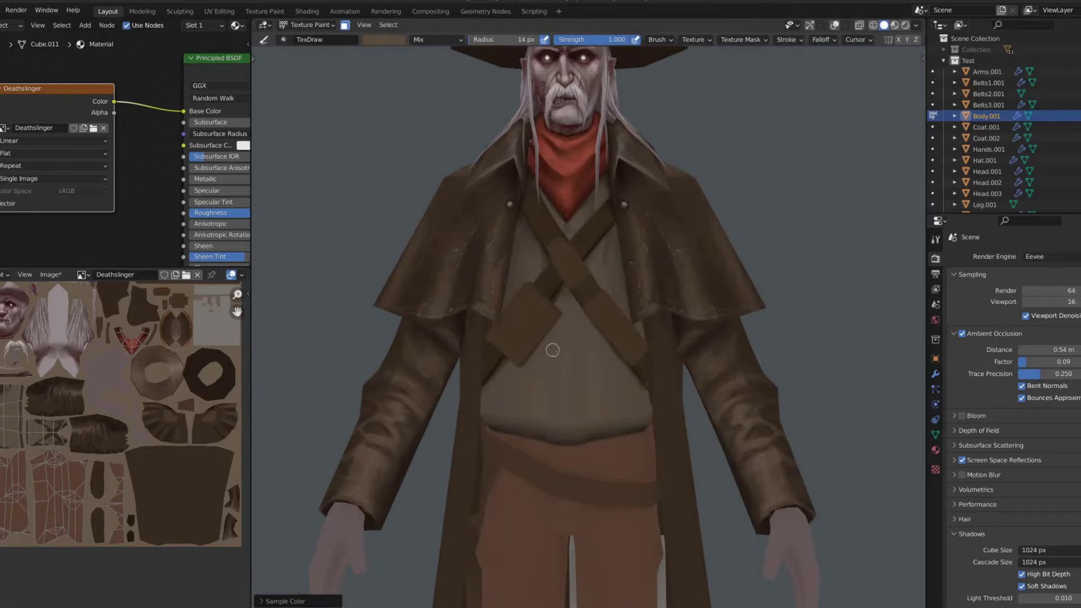
{"action": "left_click_drag", "start_coordinate": [560, 395], "coordinate": [521, 410]}
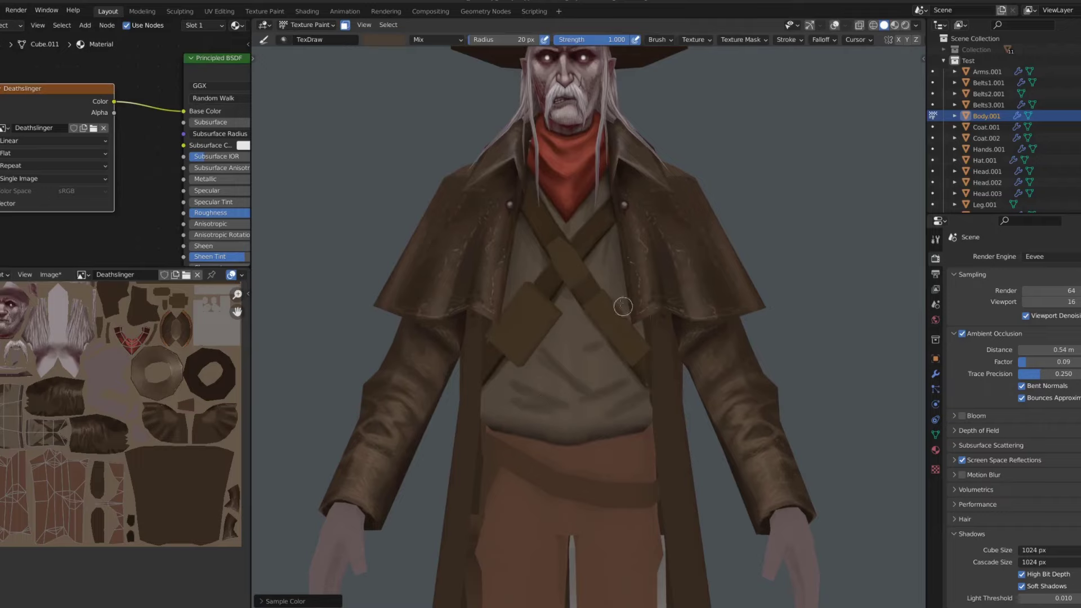
{"action": "middle_click_drag", "start_coordinate": [623, 306], "coordinate": [483, 397]}
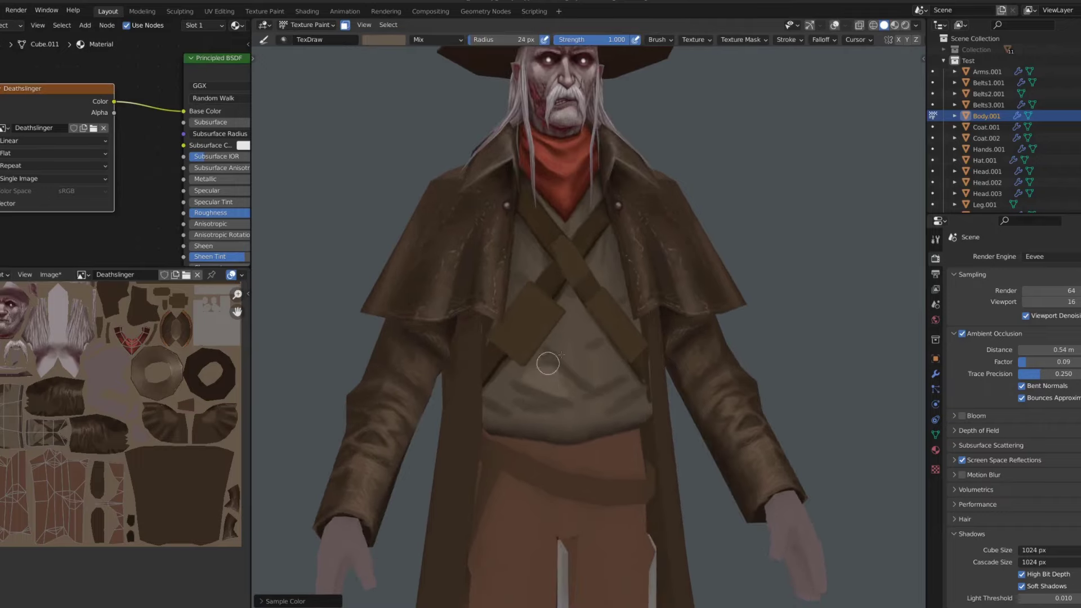
Blend the chest shading using a Smear brush of about 53 px
{"action": "key", "text": "s"}
{"action": "middle_click_drag", "start_coordinate": [560, 345], "coordinate": [544, 338]}
{"action": "key", "text": "shift+space"}
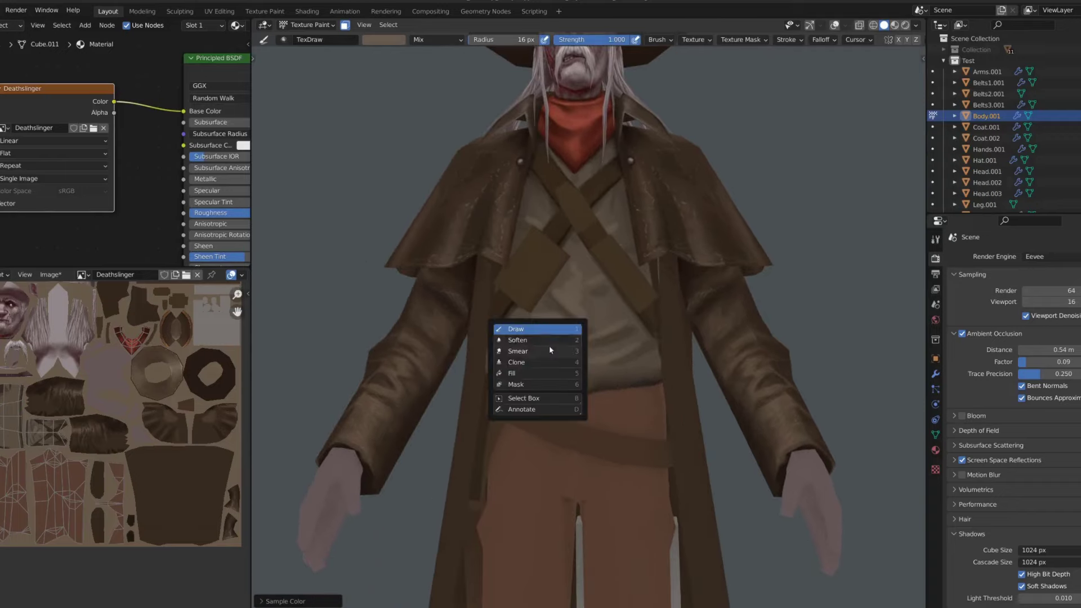
{"action": "left_click", "coordinate": [535, 360]}
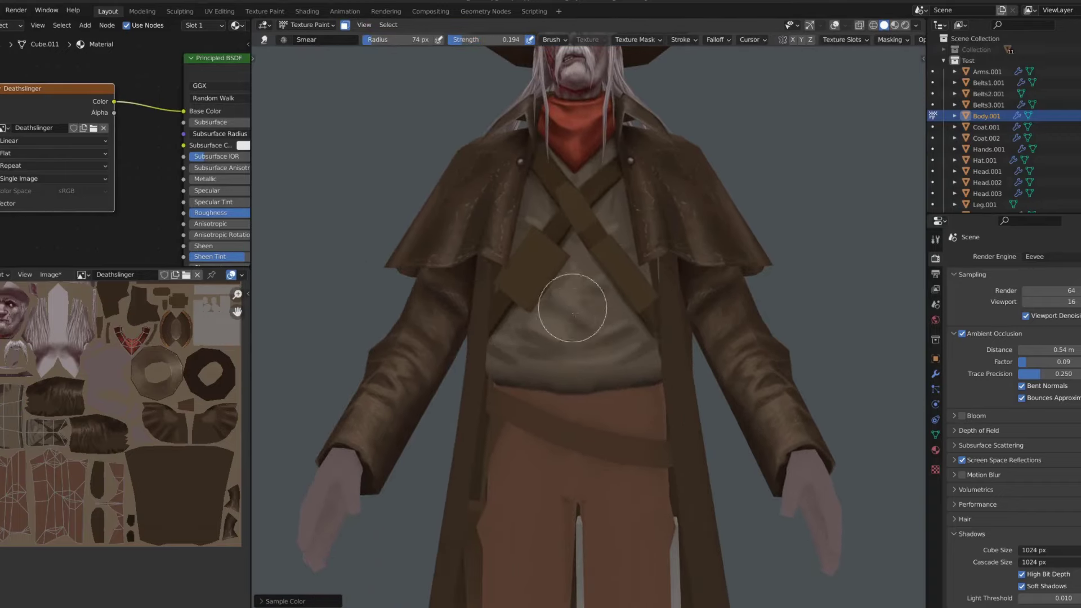
{"action": "key", "text": "f"}
{"action": "left_click", "coordinate": [500, 355]}
{"action": "middle_click_drag", "start_coordinate": [499, 354], "coordinate": [547, 357]}
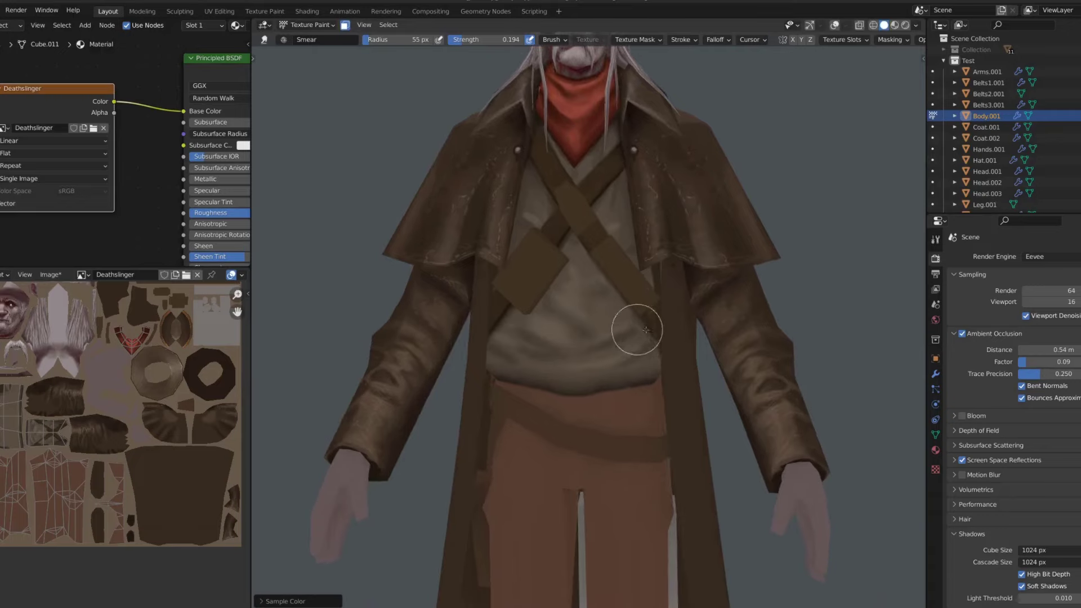
{"action": "scroll", "coordinate": [618, 196], "scroll_direction": "down", "scroll_amount": 5}
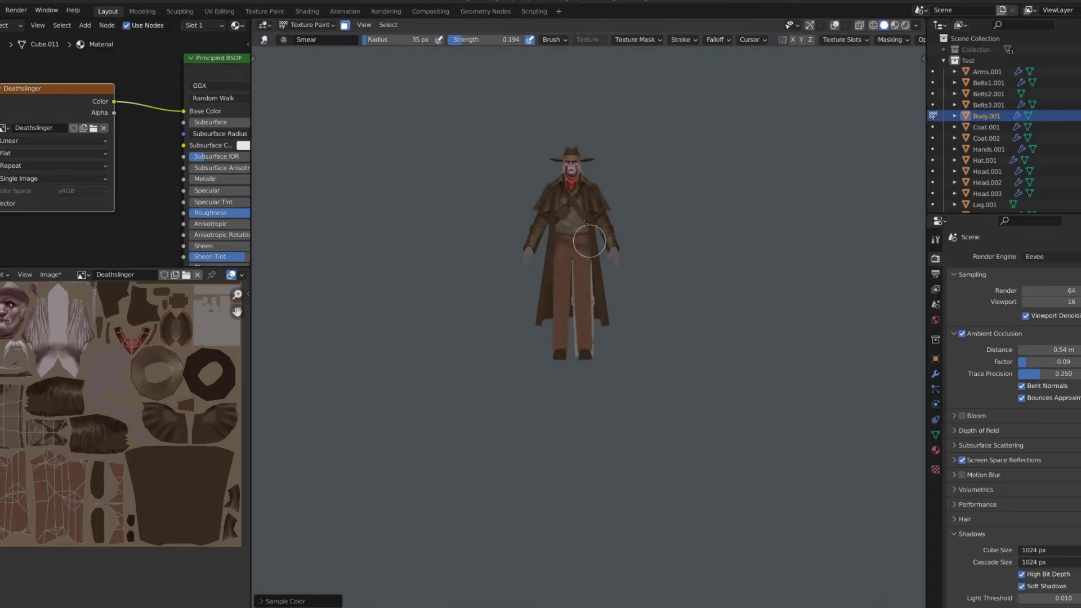
{"action": "scroll", "coordinate": [541, 233], "scroll_direction": "up", "scroll_amount": 5}
Return to the TexDraw brush with slightly lowered paint strength
{"action": "key", "text": "shift+space"}
{"action": "left_click", "coordinate": [560, 245]}
{"action": "key", "text": "shift+f"}
{"action": "left_click", "coordinate": [540, 268]}
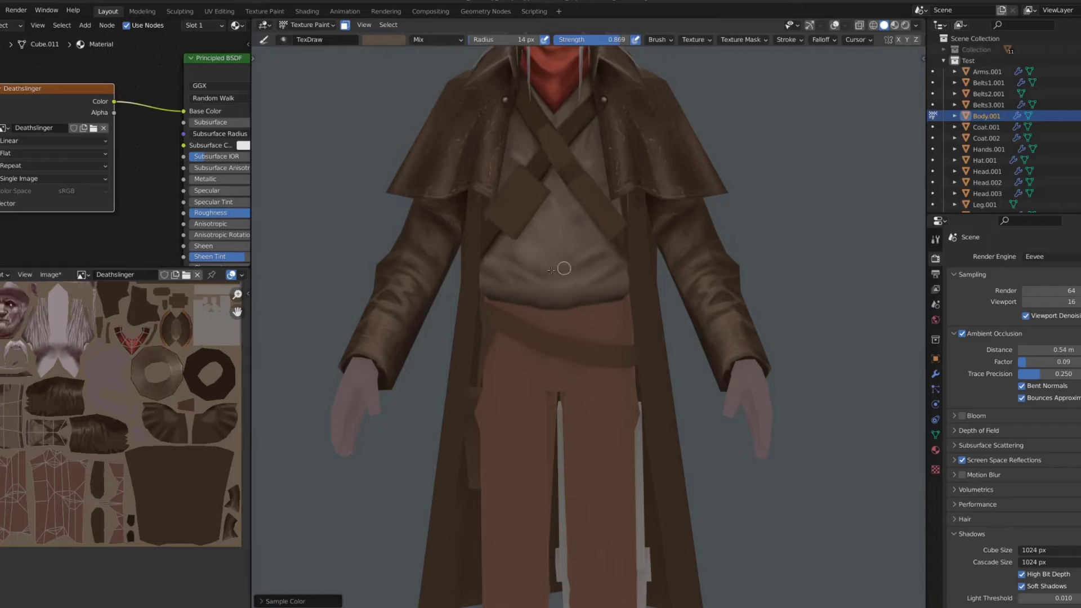
{"action": "scroll", "coordinate": [551, 270], "scroll_direction": "down", "scroll_amount": 6}
{"action": "scroll", "coordinate": [563, 282], "scroll_direction": "up", "scroll_amount": 1}
{"action": "scroll", "coordinate": [580, 290], "scroll_direction": "up", "scroll_amount": 5}
{"action": "scroll", "coordinate": [585, 294], "scroll_direction": "up", "scroll_amount": 1}
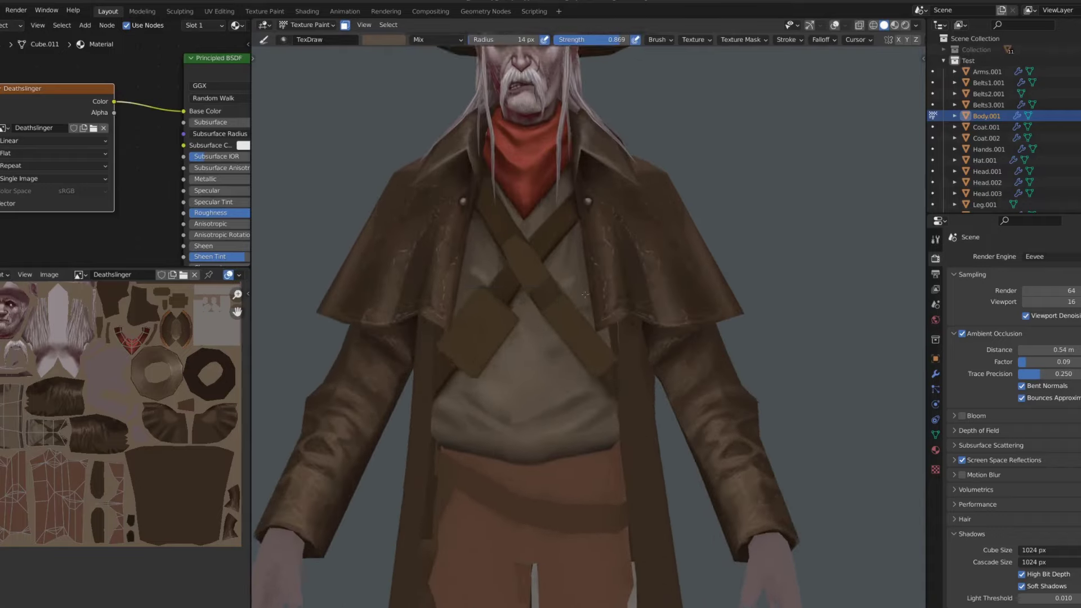
{"action": "scroll", "coordinate": [585, 294], "scroll_direction": "up", "scroll_amount": 1}
Paint a thin dark seam down the shirt front with a tiny brush, then set strength to 0.2
{"action": "key", "text": "s"}
{"action": "key", "text": "f"}
{"action": "key", "text": "shift+f"}
{"action": "left_click", "coordinate": [526, 422]}
{"action": "scroll", "coordinate": [518, 464], "scroll_direction": "up", "scroll_amount": 1}
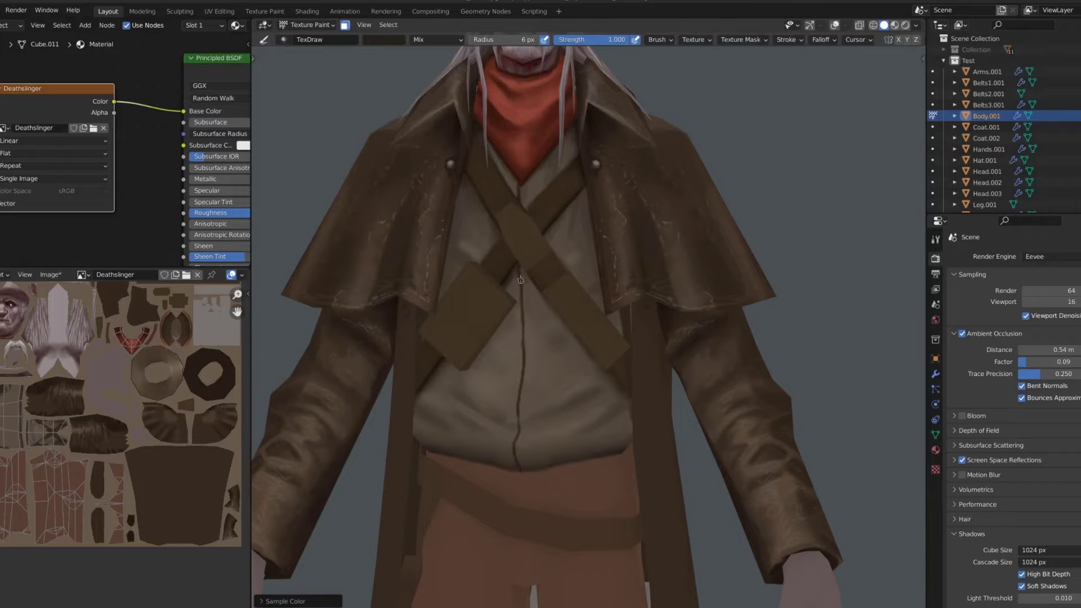
{"action": "scroll", "coordinate": [519, 432], "scroll_direction": "down", "scroll_amount": 5}
{"action": "scroll", "coordinate": [406, 357], "scroll_direction": "up", "scroll_amount": 4}
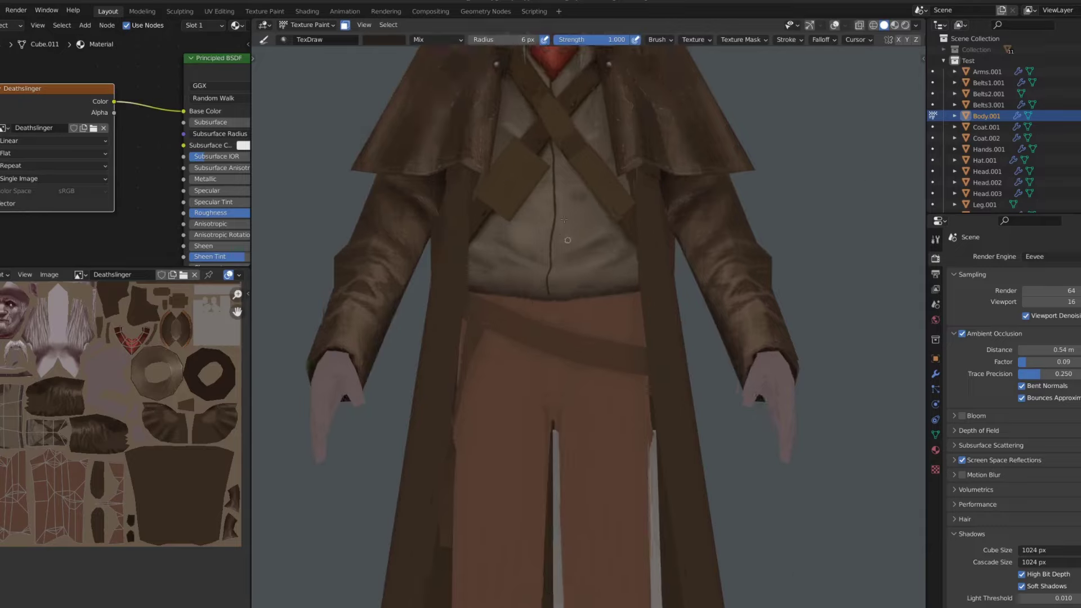
{"action": "scroll", "coordinate": [543, 250], "scroll_direction": "up", "scroll_amount": 1}
{"action": "key", "text": "shift+f"}
{"action": "left_click", "coordinate": [556, 193]}
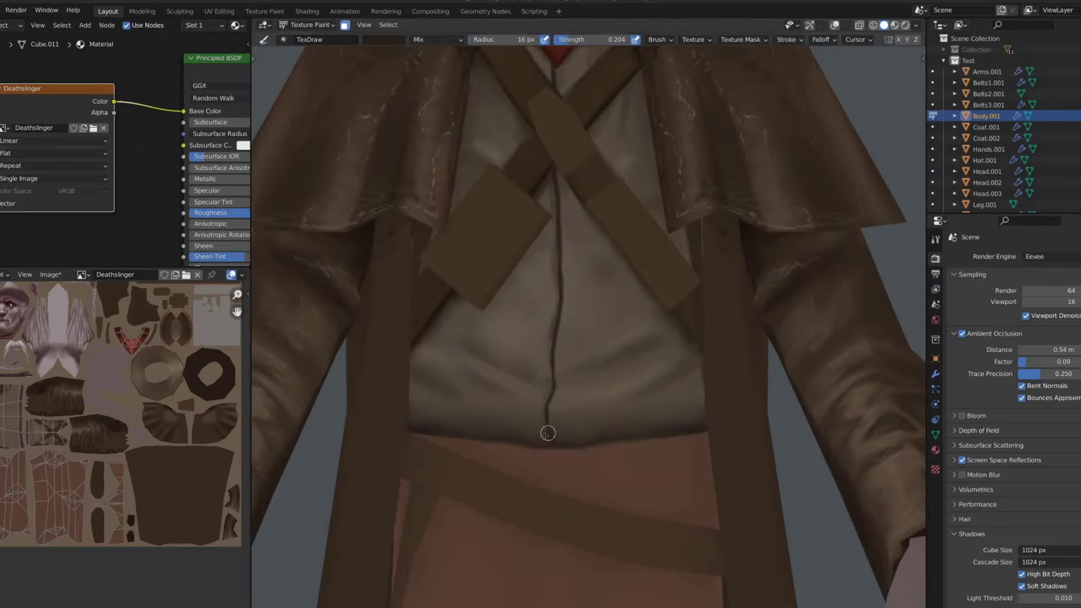
{"action": "key", "text": "s"}
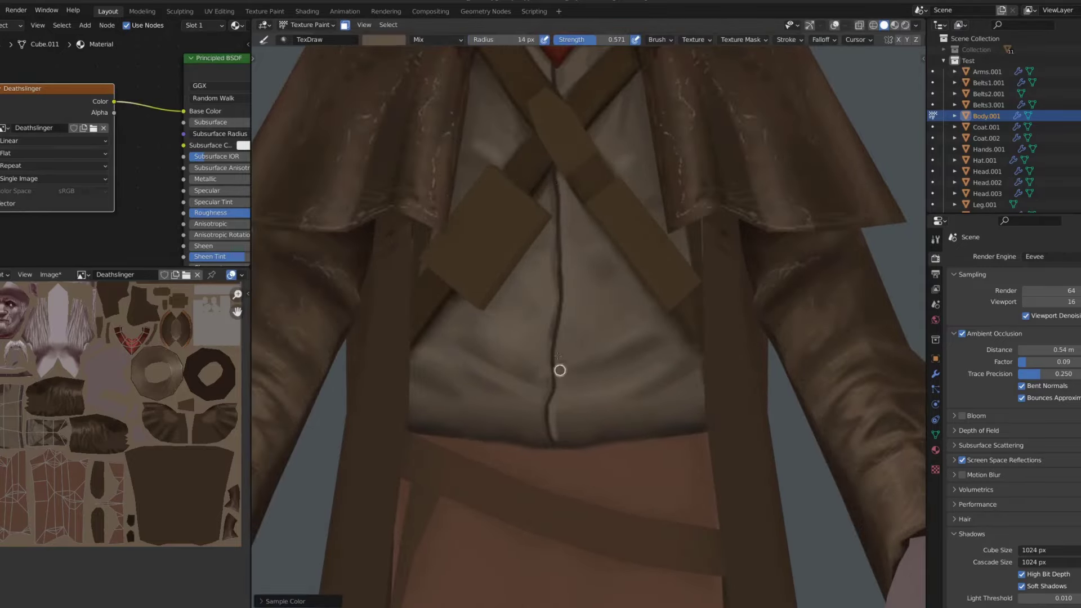
{"action": "middle_click_drag", "start_coordinate": [560, 370], "coordinate": [566, 267]}
Select the Smear brush again and frame the whole character
{"action": "key", "text": "shift+space"}
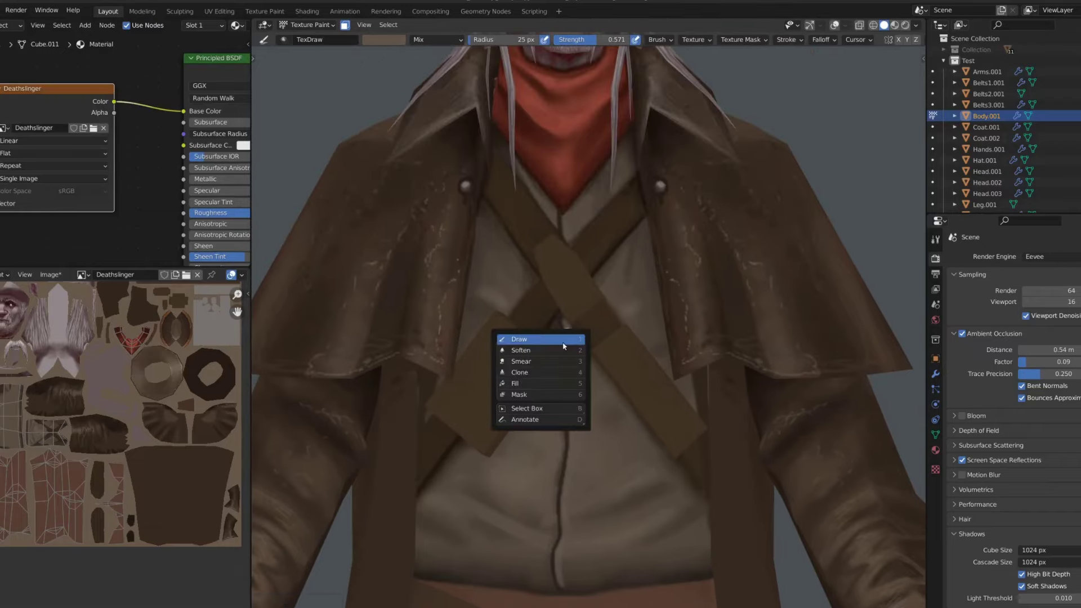
{"action": "left_click", "coordinate": [559, 365]}
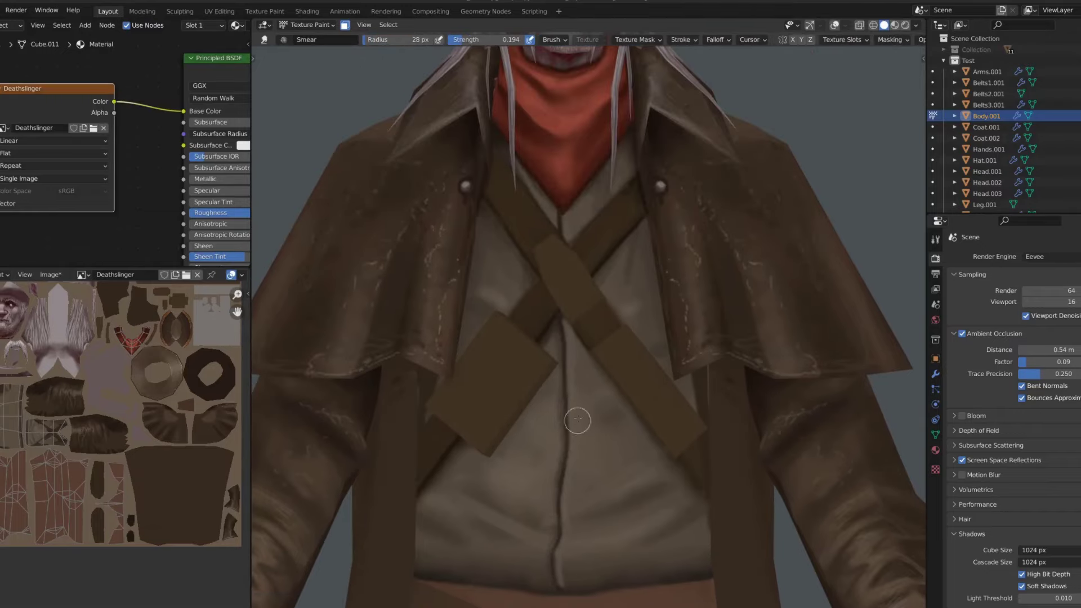
{"action": "key", "text": "Home"}
{"action": "scroll", "coordinate": [278, 321], "scroll_direction": "up", "scroll_amount": 3}
{"action": "scroll", "coordinate": [278, 321], "scroll_direction": "up", "scroll_amount": 2}
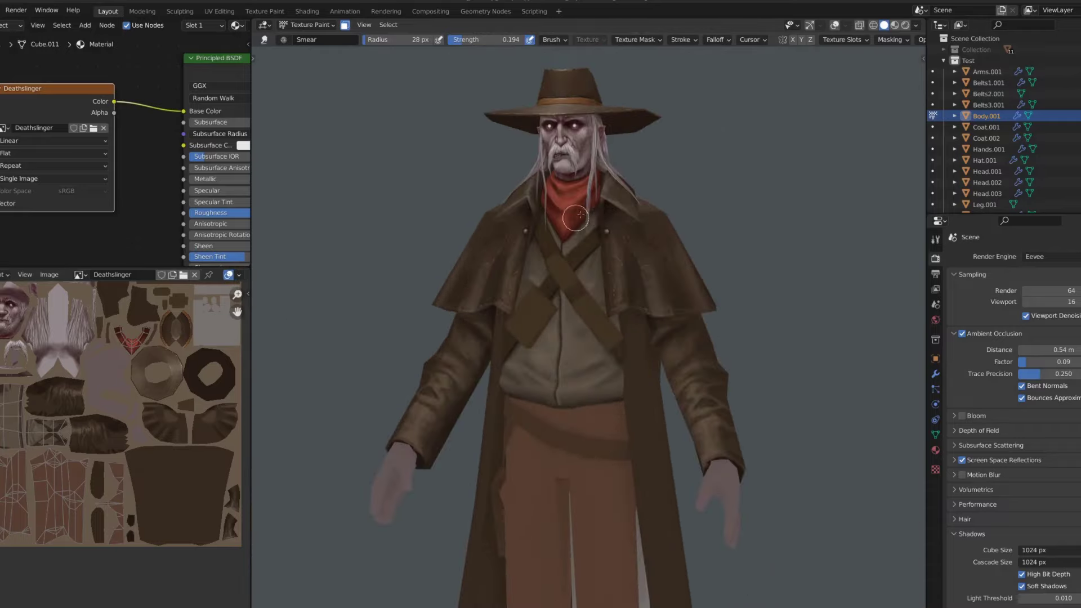
{"action": "scroll", "coordinate": [605, 201], "scroll_direction": "up", "scroll_amount": 2}
{"action": "scroll", "coordinate": [606, 202], "scroll_direction": "up", "scroll_amount": 5}
Paint two white buttons down the shirt front
{"action": "key", "text": "shift+space"}
{"action": "key", "text": "1"}
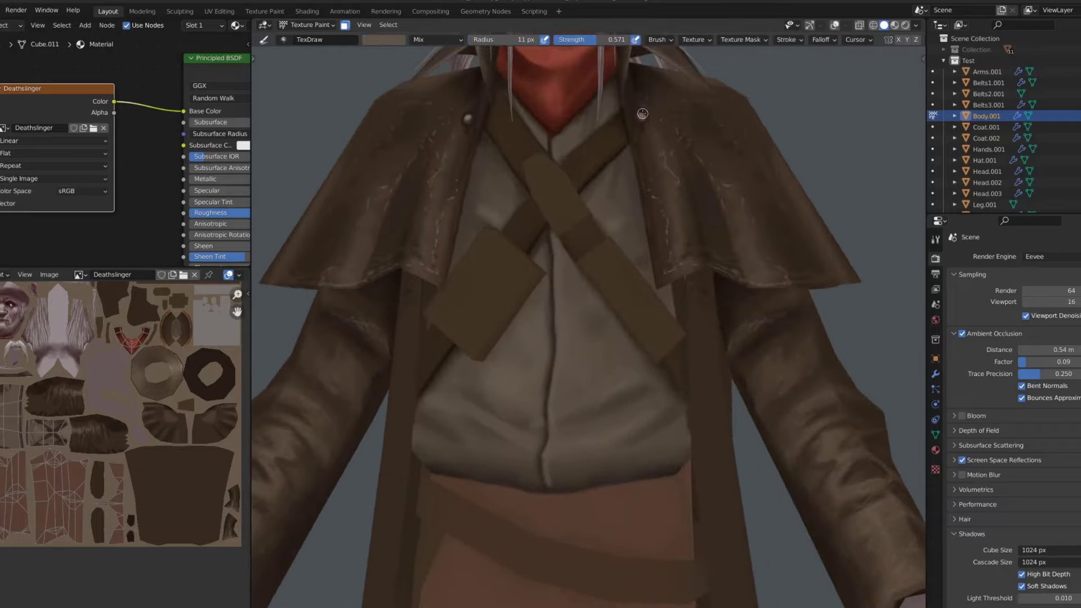
{"action": "key", "text": "s"}
{"action": "scroll", "coordinate": [549, 394], "scroll_direction": "up", "scroll_amount": 2}
{"action": "left_click", "coordinate": [555, 396]}
{"action": "left_click", "coordinate": [549, 464]}
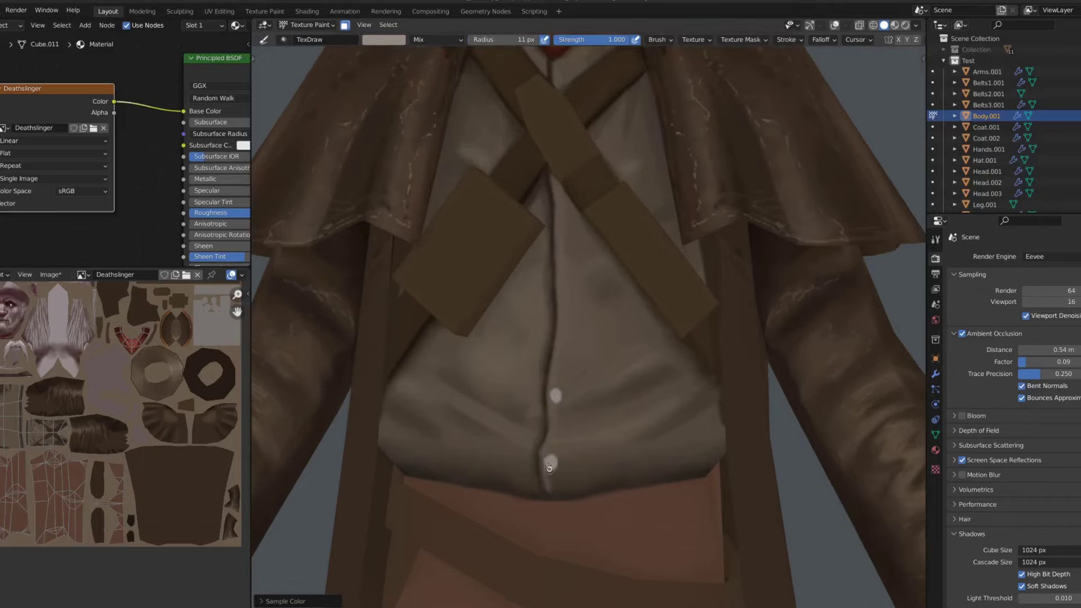
{"action": "scroll", "coordinate": [559, 191], "scroll_direction": "down", "scroll_amount": 2}
Sample a dark shading colour, lower paint strength to about 0.2, and check the paint
{"action": "key", "text": "s"}
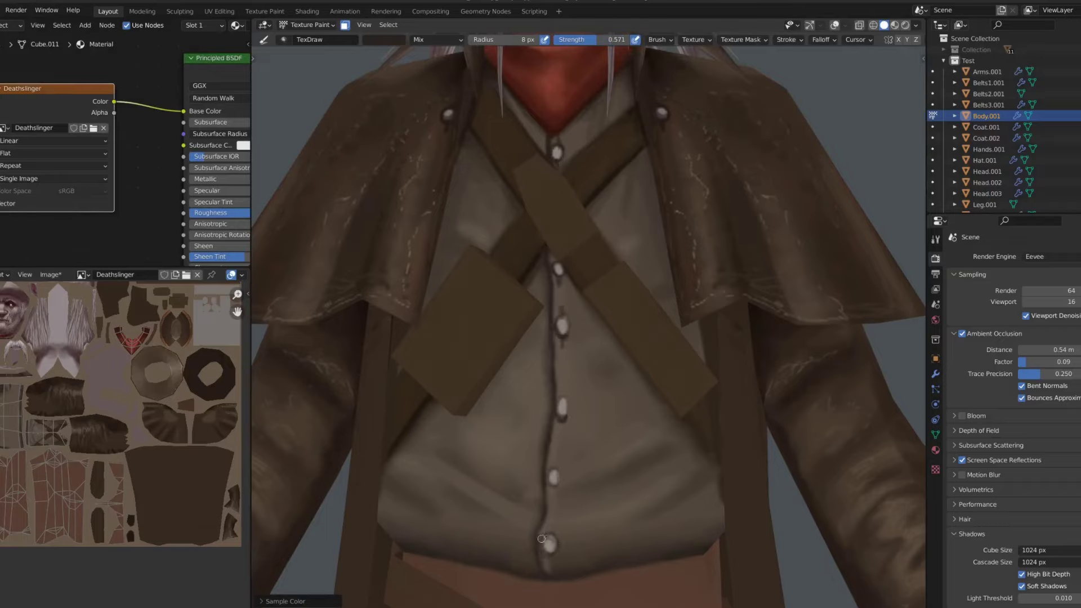
{"action": "scroll", "coordinate": [568, 299], "scroll_direction": "down", "scroll_amount": 3}
{"action": "key", "text": "shift+f"}
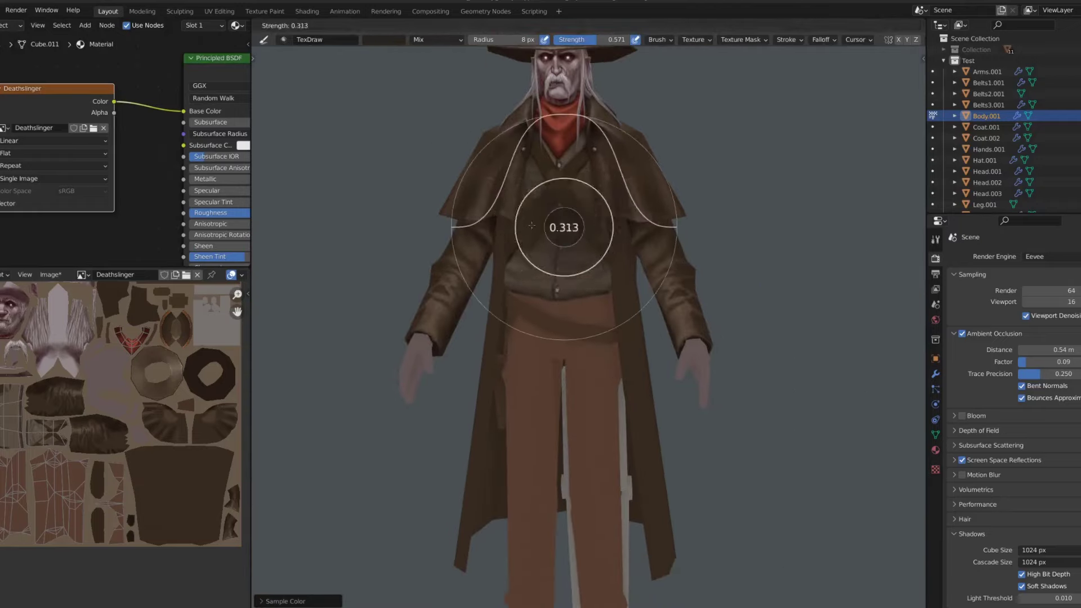
{"action": "left_click", "coordinate": [563, 236]}
{"action": "scroll", "coordinate": [571, 203], "scroll_direction": "up", "scroll_amount": 3}
{"action": "scroll", "coordinate": [562, 335], "scroll_direction": "down", "scroll_amount": 2}
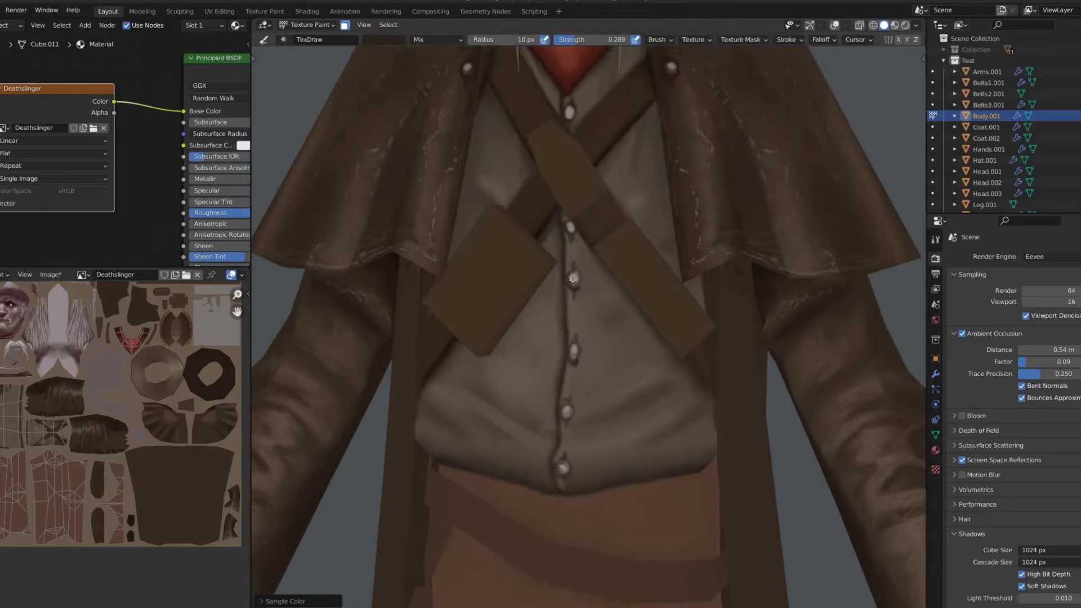
{"action": "scroll", "coordinate": [577, 174], "scroll_direction": "up", "scroll_amount": 2}
{"action": "scroll", "coordinate": [591, 133], "scroll_direction": "down", "scroll_amount": 5}
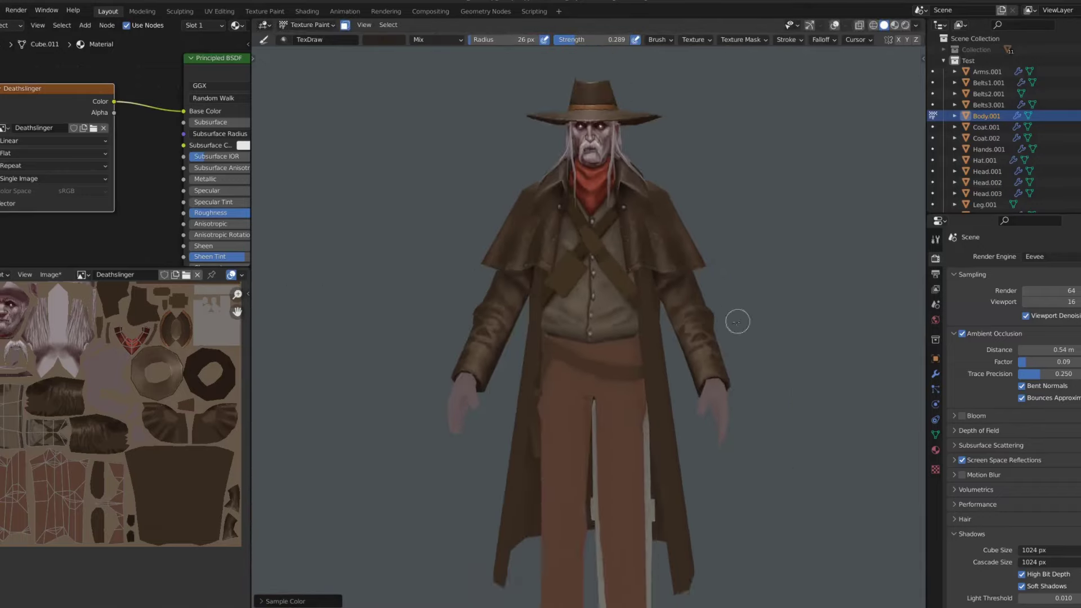
{"action": "middle_click_drag", "start_coordinate": [736, 321], "coordinate": [617, 304]}
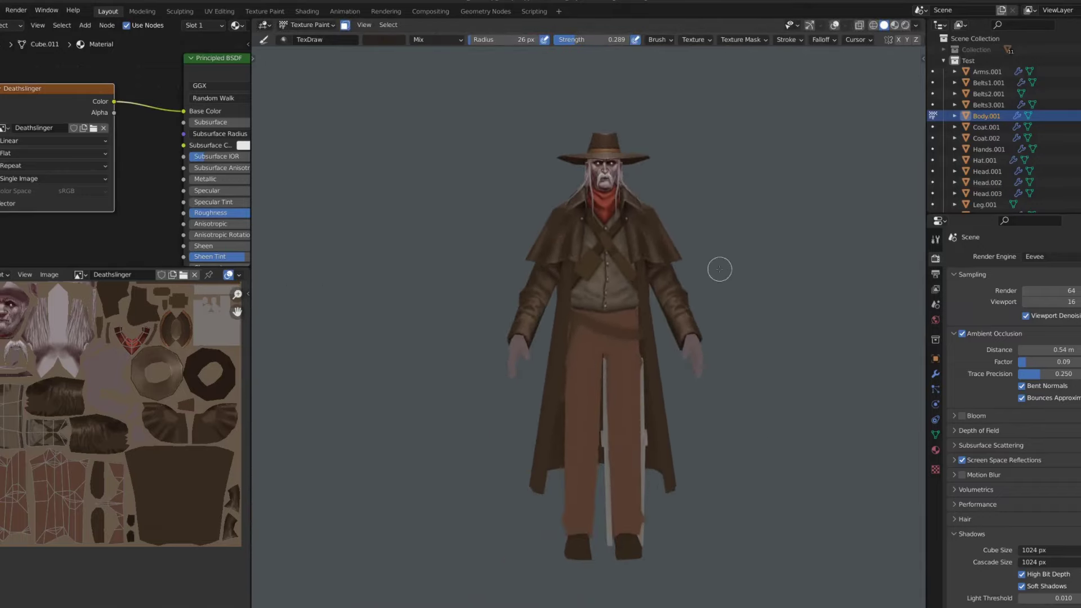
{"action": "scroll", "coordinate": [576, 226], "scroll_direction": "up", "scroll_amount": 5}
Sample lighter brown and tan shades and shrink the brush to 5 px
{"action": "key", "text": "s"}
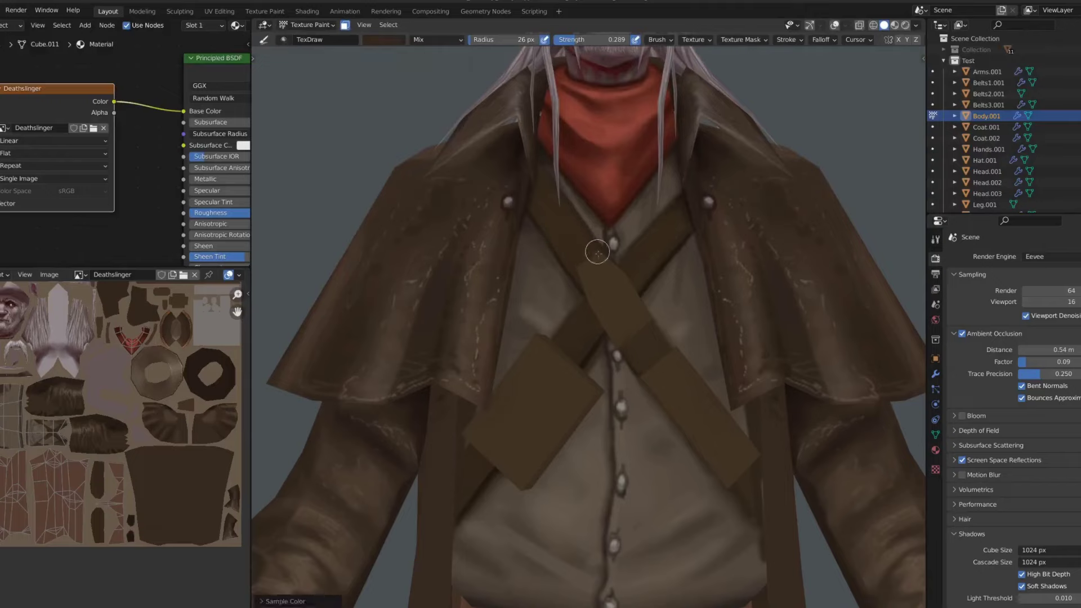
{"action": "key", "text": "s"}
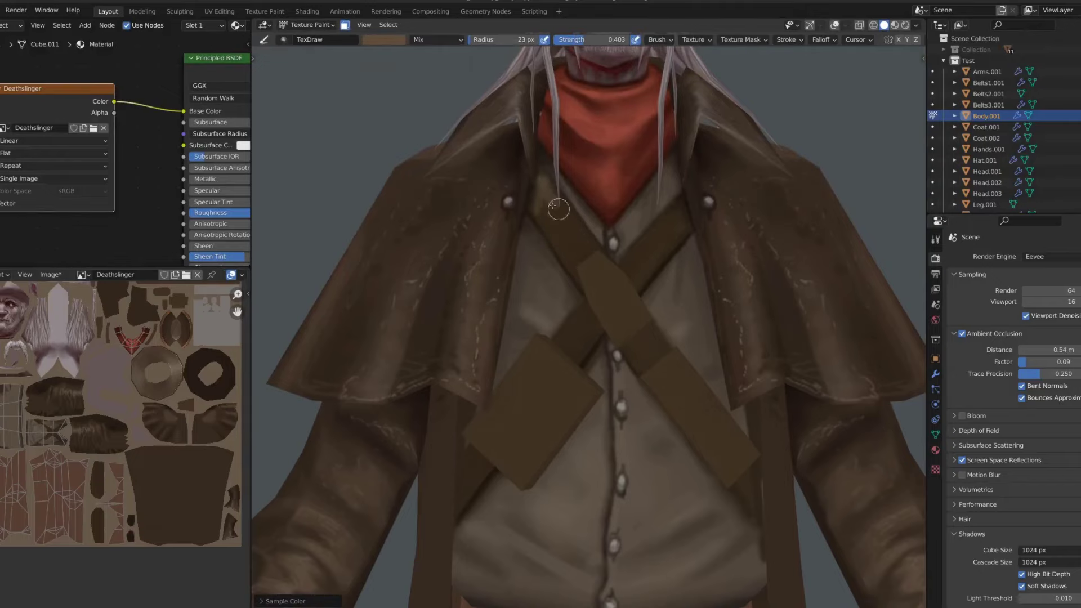
{"action": "scroll", "coordinate": [639, 261], "scroll_direction": "down", "scroll_amount": 5}
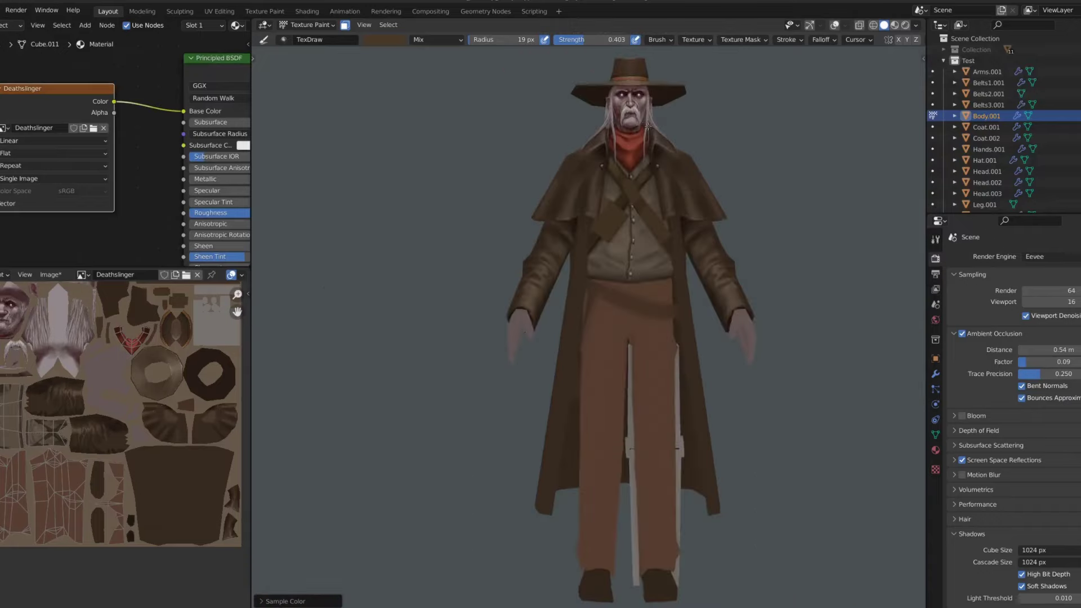
{"action": "scroll", "coordinate": [570, 156], "scroll_direction": "up", "scroll_amount": 1}
{"action": "scroll", "coordinate": [569, 156], "scroll_direction": "up", "scroll_amount": 3}
{"action": "scroll", "coordinate": [570, 156], "scroll_direction": "up", "scroll_amount": 2}
{"action": "key", "text": "f"}
{"action": "left_click", "coordinate": [570, 156]}
{"action": "key", "text": "s"}
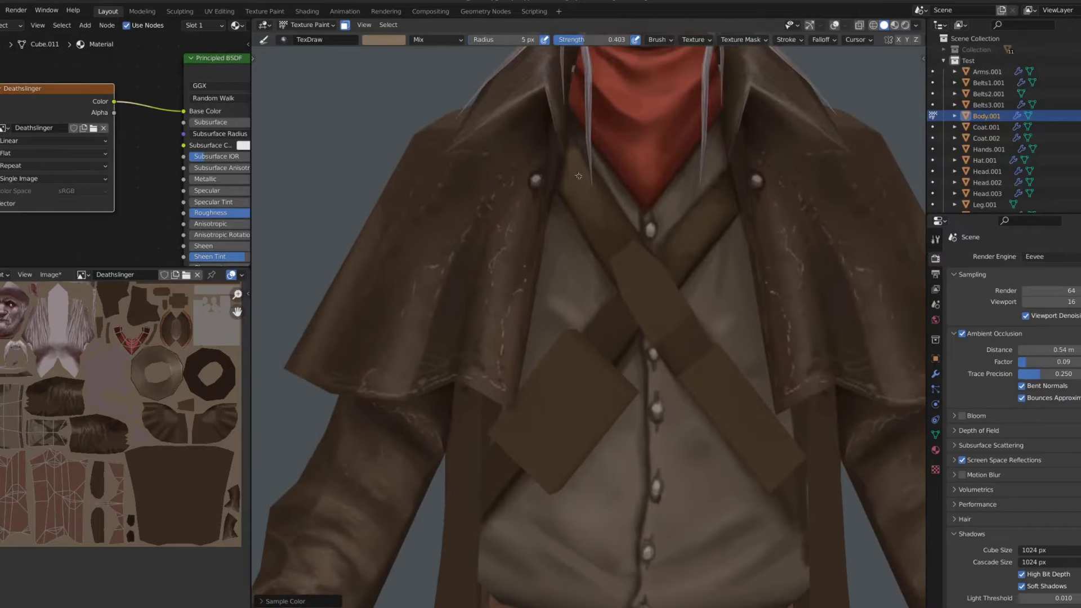
Sample a dark brown, then view the character's right side and the full figure
{"action": "mouse_move", "coordinate": [595, 232]}
{"action": "middle_mouse_down"}
{"action": "mouse_move", "coordinate": [620, 284]}
{"action": "mouse_move", "coordinate": [680, 247]}
{"action": "mouse_move", "coordinate": [652, 297]}
{"action": "middle_mouse_up"}
{"action": "key", "text": "s"}
{"action": "scroll", "coordinate": [657, 271], "scroll_direction": "down", "scroll_amount": 2}
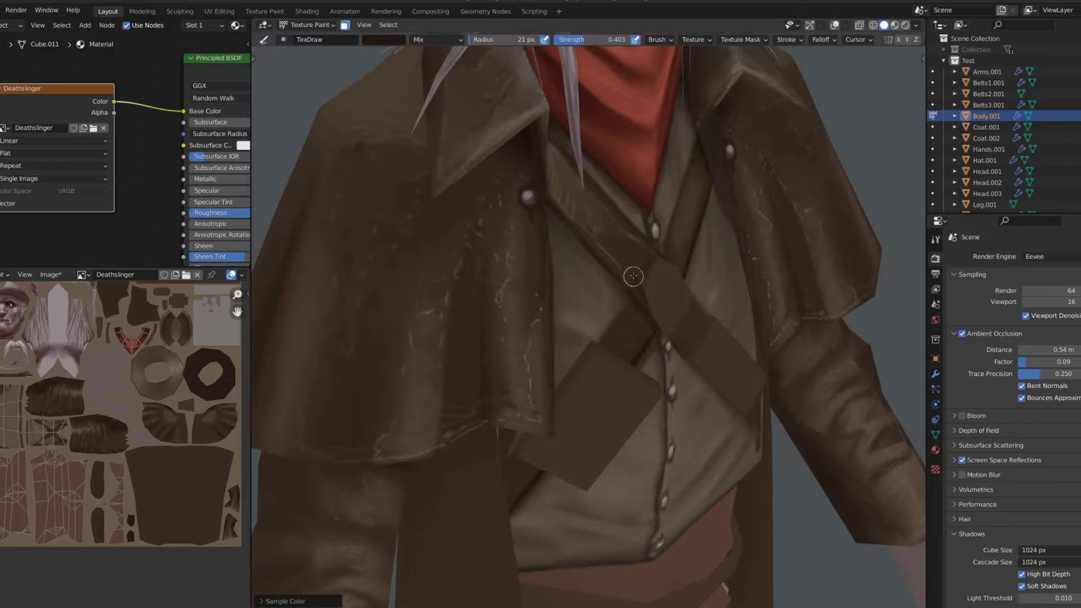
{"action": "scroll", "coordinate": [624, 248], "scroll_direction": "down", "scroll_amount": 2}
{"action": "scroll", "coordinate": [634, 194], "scroll_direction": "down", "scroll_amount": 2}
{"action": "scroll", "coordinate": [634, 194], "scroll_direction": "down", "scroll_amount": 3}
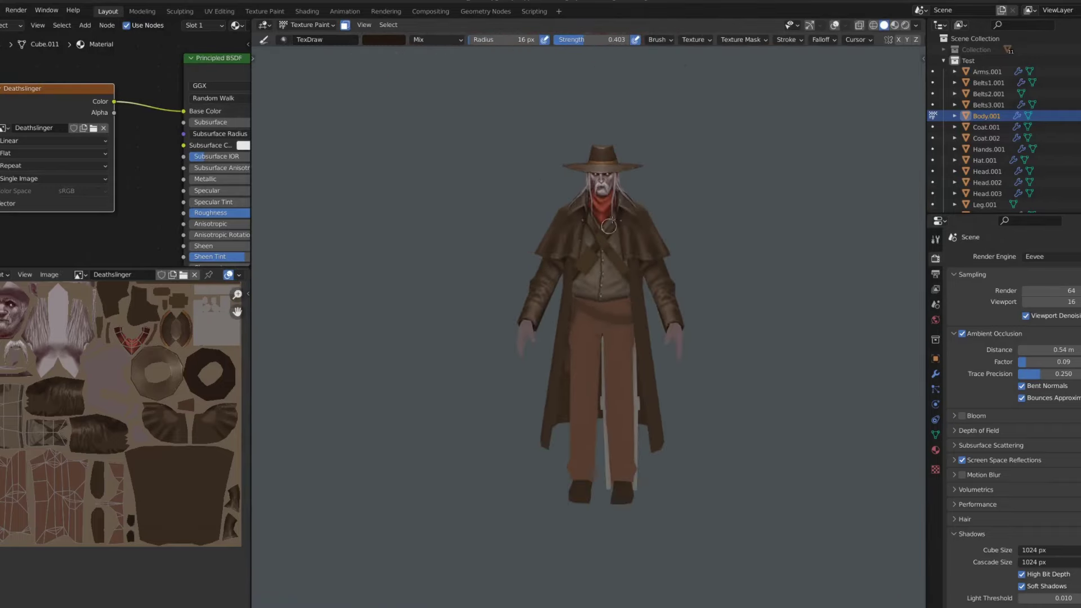
{"action": "scroll", "coordinate": [664, 197], "scroll_direction": "up", "scroll_amount": 3}
{"action": "scroll", "coordinate": [690, 200], "scroll_direction": "up", "scroll_amount": 2}
{"action": "scroll", "coordinate": [556, 151], "scroll_direction": "up", "scroll_amount": 2}
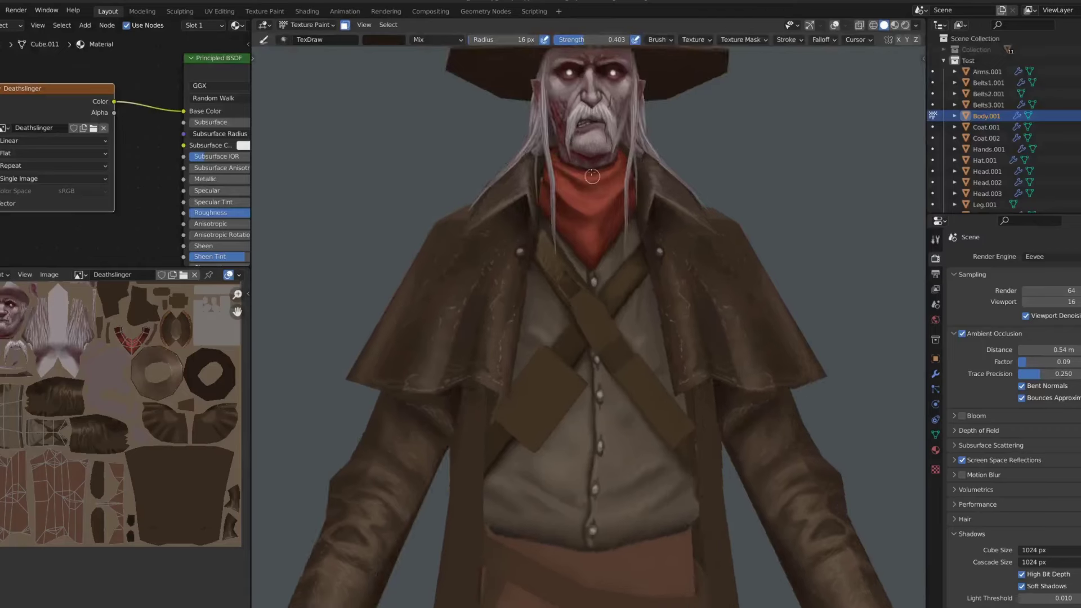
{"action": "scroll", "coordinate": [555, 151], "scroll_direction": "up", "scroll_amount": 3}
Paint a faint stroke of sampled red onto the bandana
{"action": "key", "text": "s"}
{"action": "left_click_drag", "start_coordinate": [539, 241], "coordinate": [581, 248]}
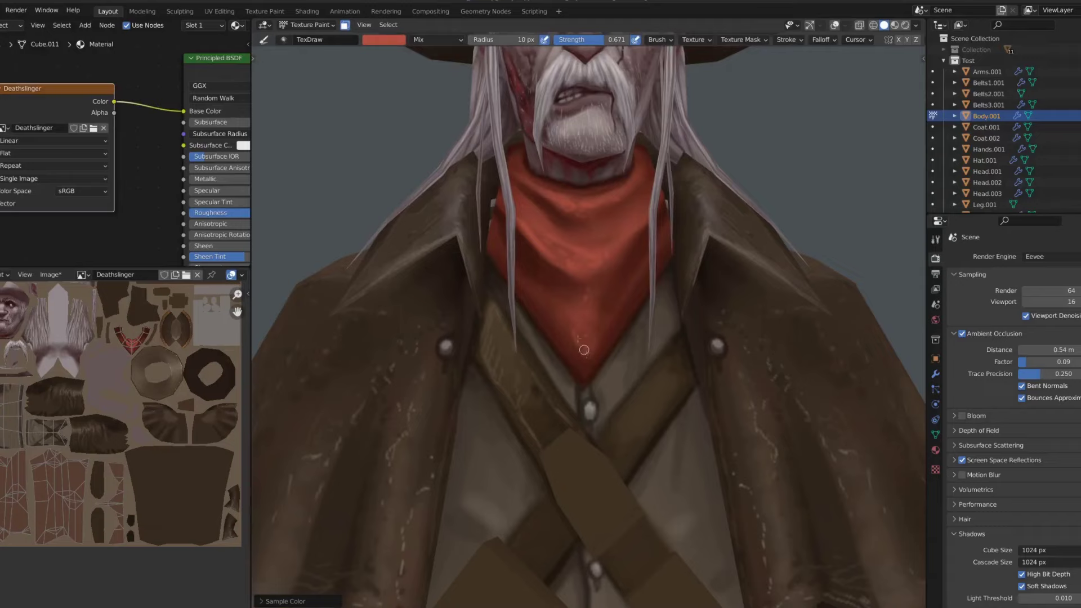
{"action": "scroll", "coordinate": [584, 350], "scroll_direction": "down", "scroll_amount": 5}
{"action": "scroll", "coordinate": [591, 326], "scroll_direction": "down", "scroll_amount": 2}
{"action": "scroll", "coordinate": [604, 284], "scroll_direction": "up", "scroll_amount": 3}
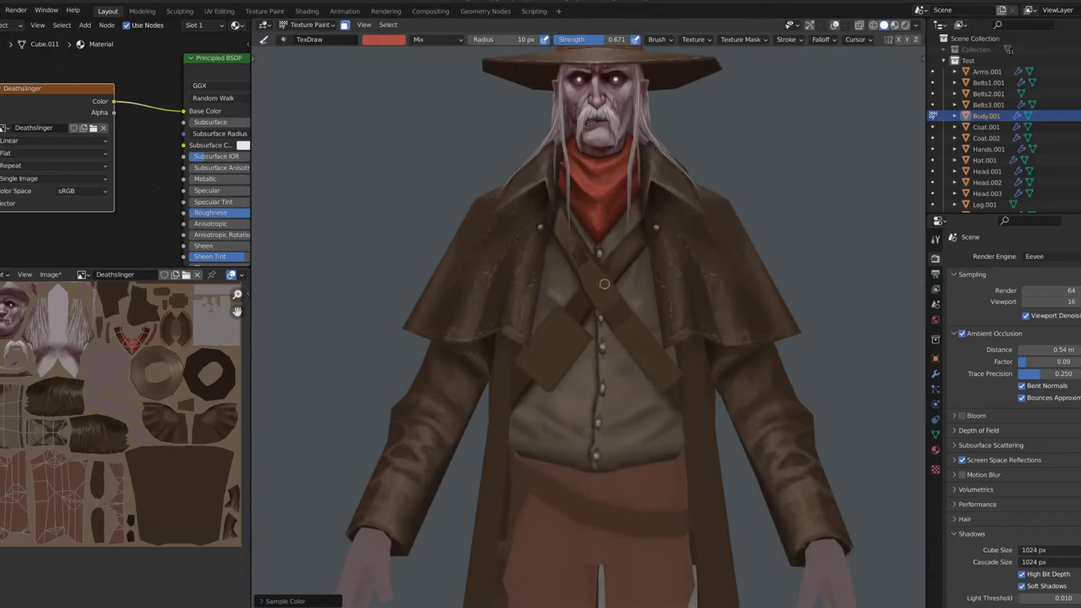
{"action": "scroll", "coordinate": [661, 170], "scroll_direction": "up", "scroll_amount": 3}
Sample the beige shirt colour and turn the view around the chest
{"action": "key", "text": "s"}
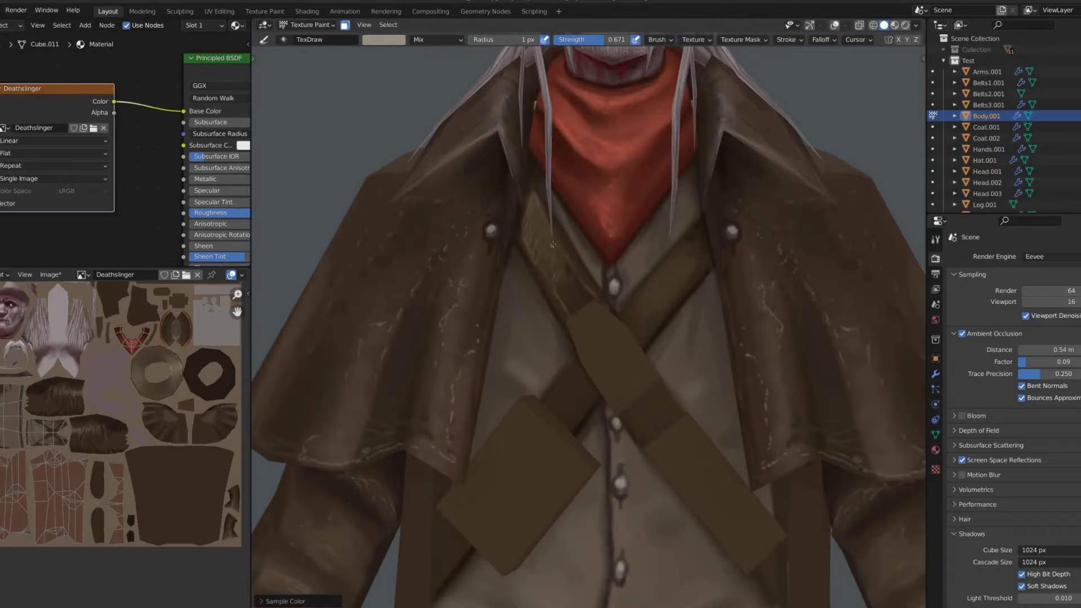
{"action": "middle_click_drag", "start_coordinate": [561, 290], "coordinate": [627, 318]}
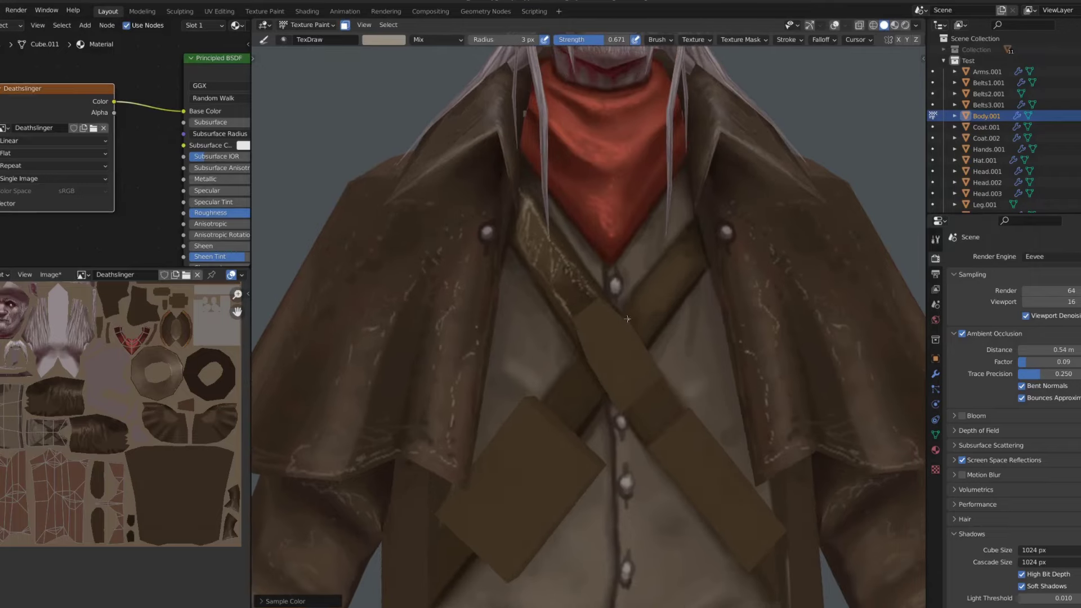
{"action": "scroll", "coordinate": [672, 192], "scroll_direction": "down", "scroll_amount": 4}
{"action": "scroll", "coordinate": [622, 288], "scroll_direction": "up", "scroll_amount": 5}
Sample the brown strap colour and lower brush strength to 0.447
{"action": "key", "text": "s"}
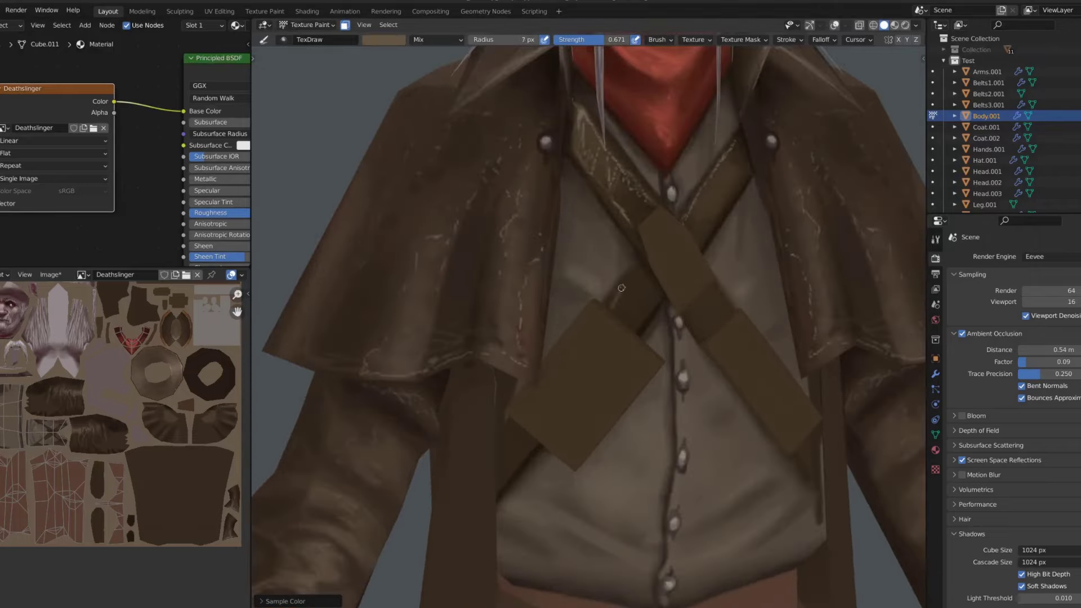
{"action": "key", "text": "shift+f"}
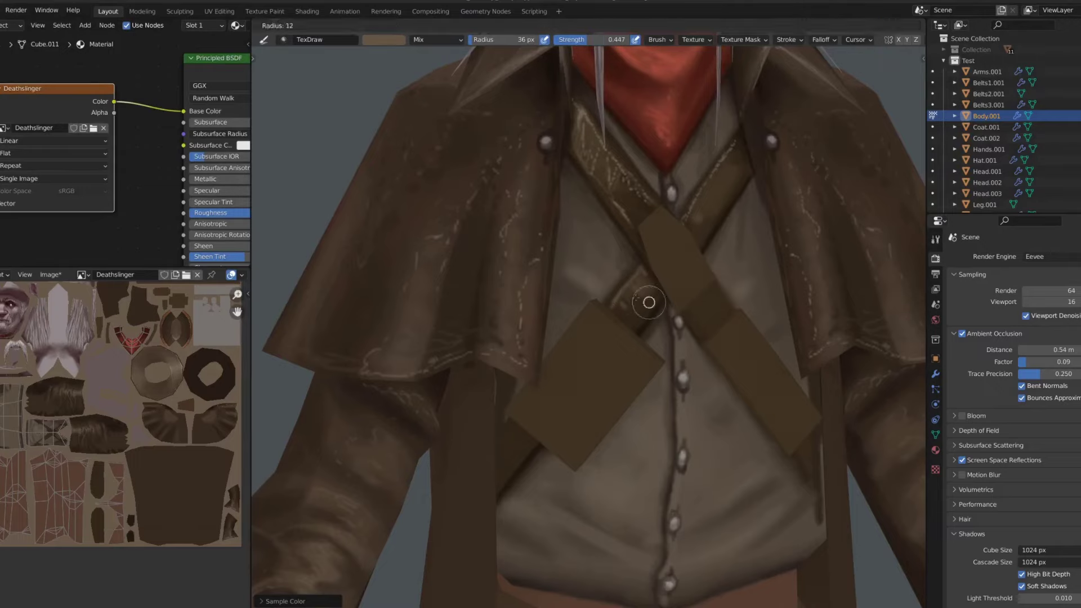
{"action": "left_click", "coordinate": [635, 321]}
{"action": "scroll", "coordinate": [643, 228], "scroll_direction": "down", "scroll_amount": 4}
{"action": "scroll", "coordinate": [643, 228], "scroll_direction": "up", "scroll_amount": 3}
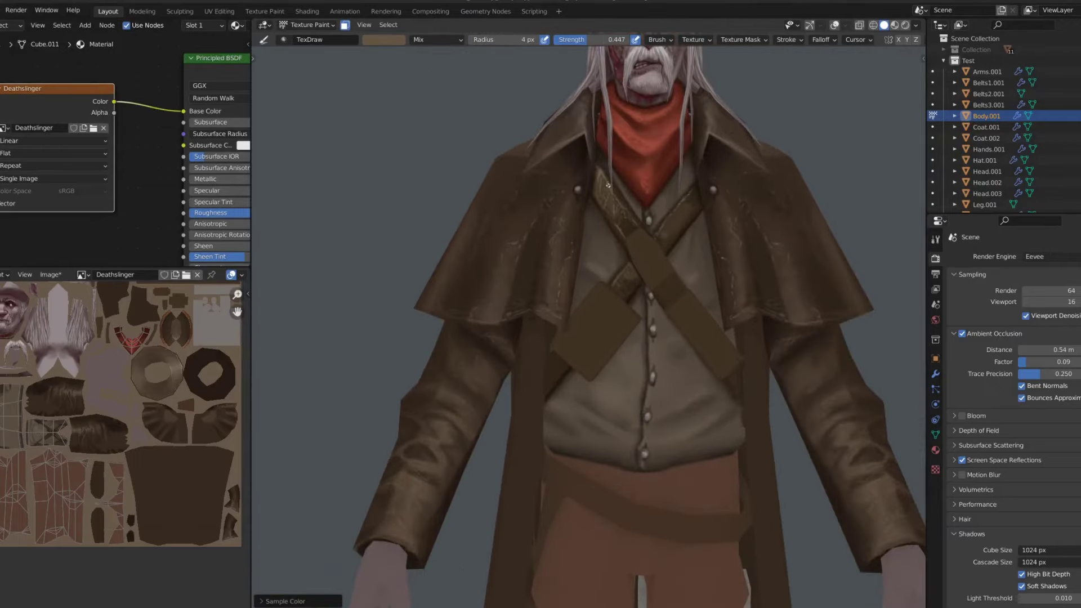
{"action": "scroll", "coordinate": [694, 186], "scroll_direction": "down", "scroll_amount": 2}
{"action": "scroll", "coordinate": [603, 282], "scroll_direction": "up", "scroll_amount": 3}
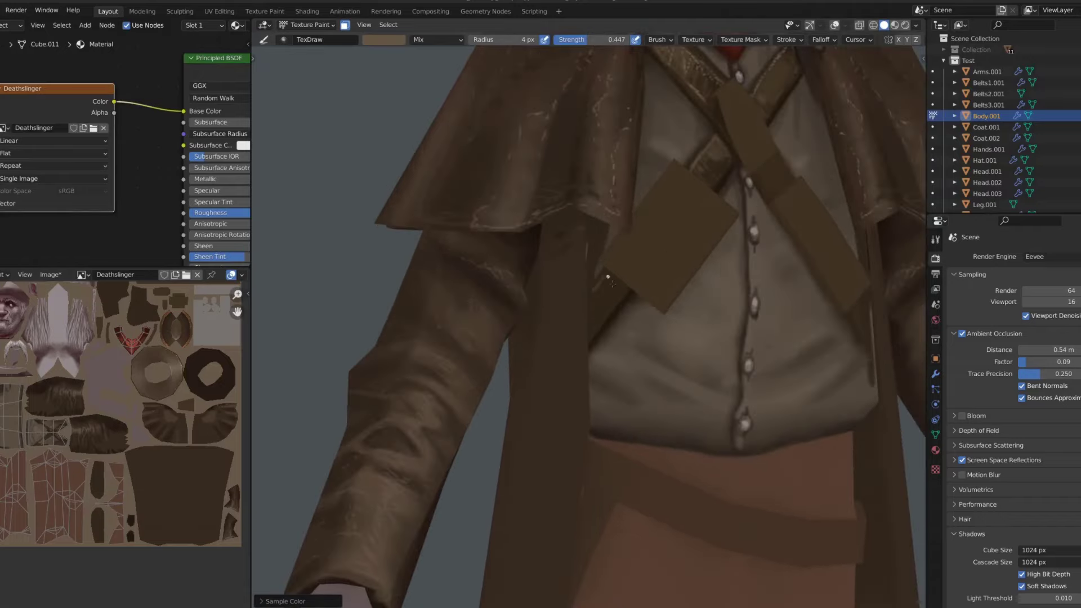
{"action": "scroll", "coordinate": [615, 311], "scroll_direction": "up", "scroll_amount": 1}
Sample a dark brown and tilt the view up toward the collar
{"action": "key", "text": "s"}
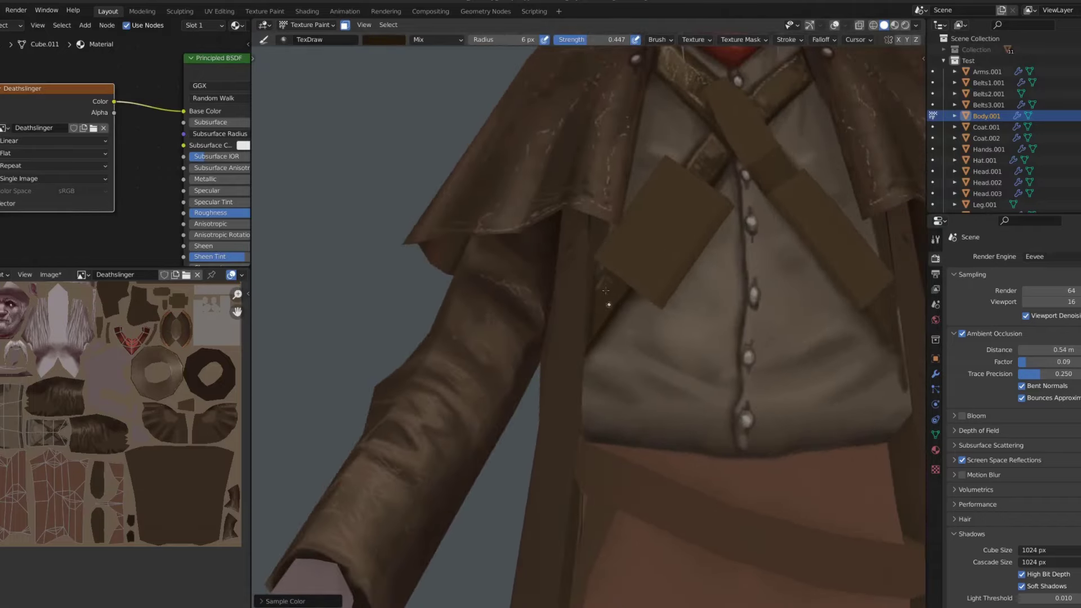
{"action": "scroll", "coordinate": [606, 291], "scroll_direction": "down", "scroll_amount": 3}
{"action": "scroll", "coordinate": [665, 195], "scroll_direction": "up", "scroll_amount": 2}
{"action": "middle_click_drag", "start_coordinate": [681, 165], "coordinate": [623, 223]}
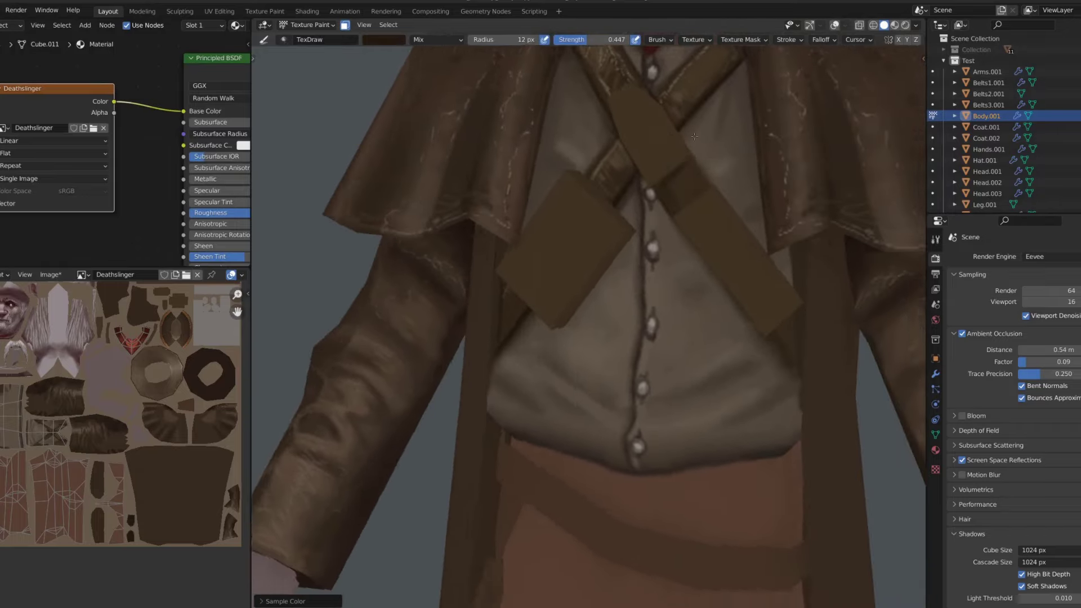
{"action": "scroll", "coordinate": [634, 231], "scroll_direction": "down", "scroll_amount": 4}
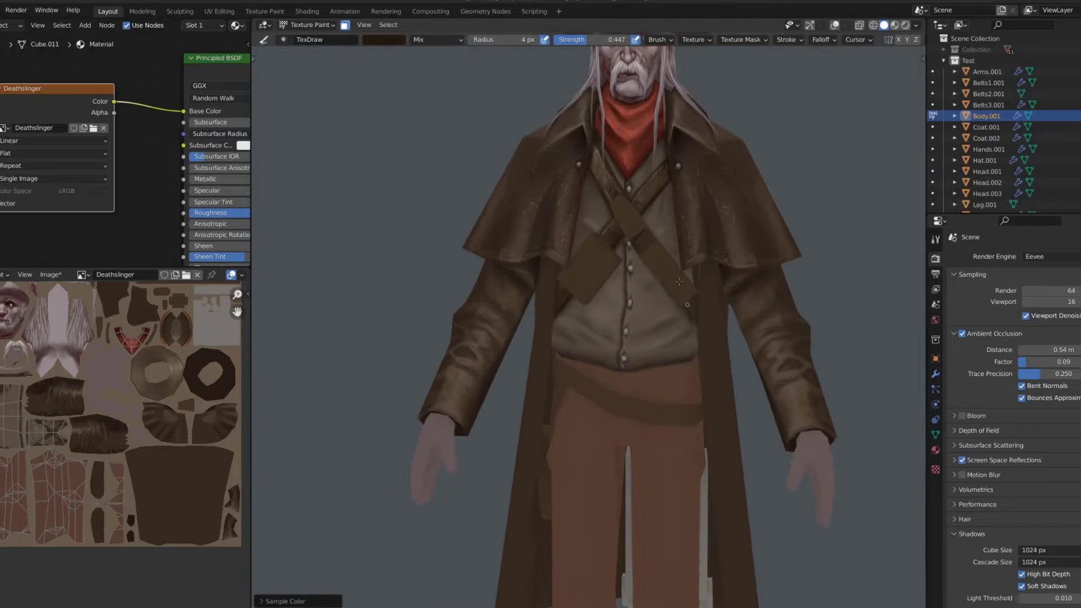
{"action": "scroll", "coordinate": [679, 282], "scroll_direction": "up", "scroll_amount": 5}
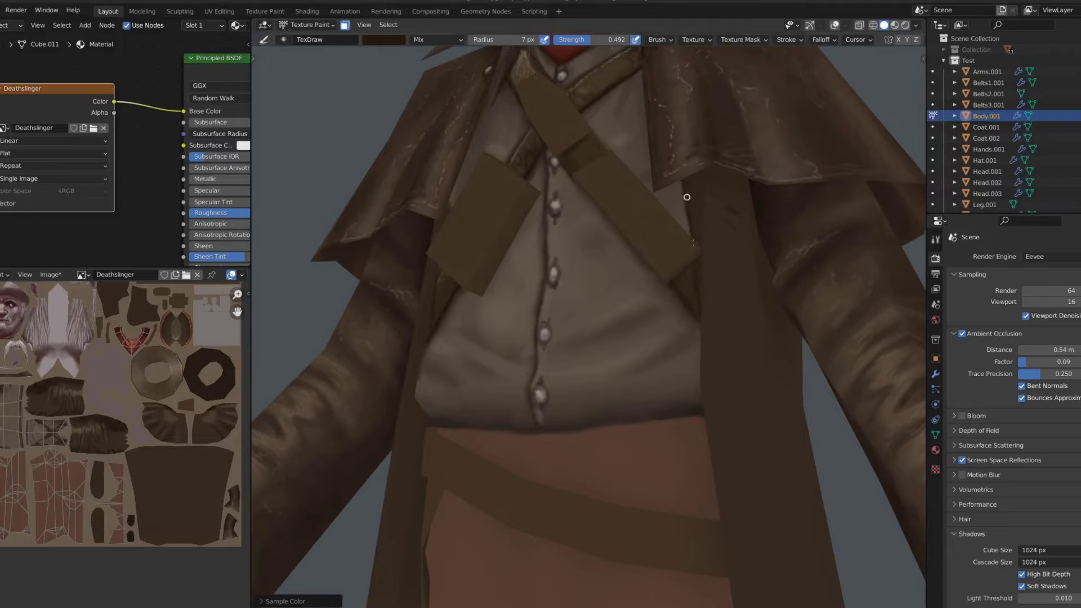
Orbit back to a near-front view of the character
{"action": "scroll", "coordinate": [619, 198], "scroll_direction": "down", "scroll_amount": 2}
{"action": "scroll", "coordinate": [507, 202], "scroll_direction": "down", "scroll_amount": 2}
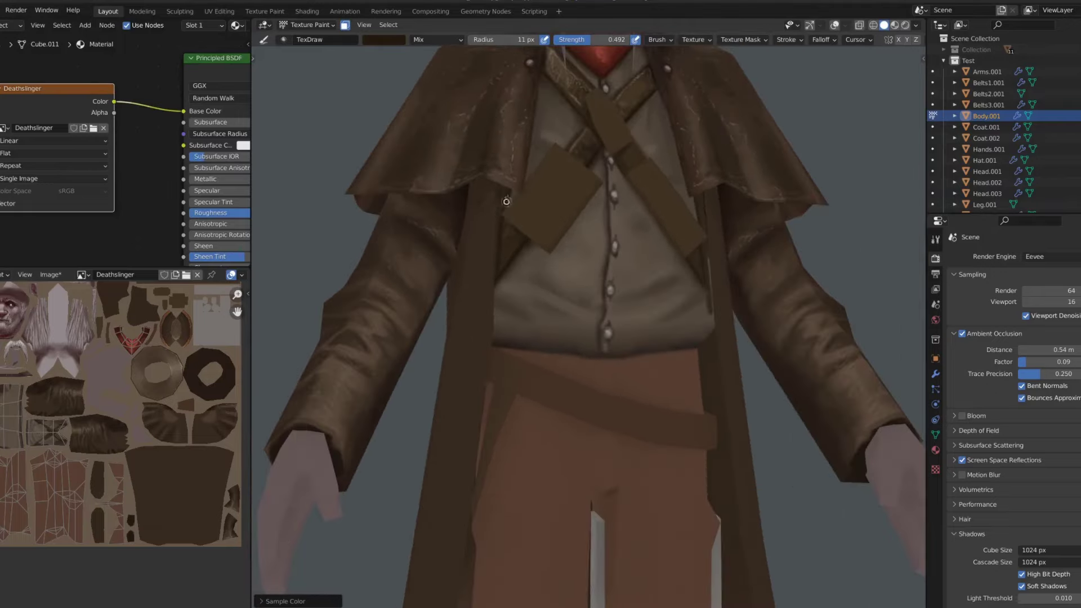
{"action": "scroll", "coordinate": [507, 202], "scroll_direction": "down", "scroll_amount": 3}
{"action": "middle_click_drag", "start_coordinate": [506, 201], "coordinate": [670, 201]}
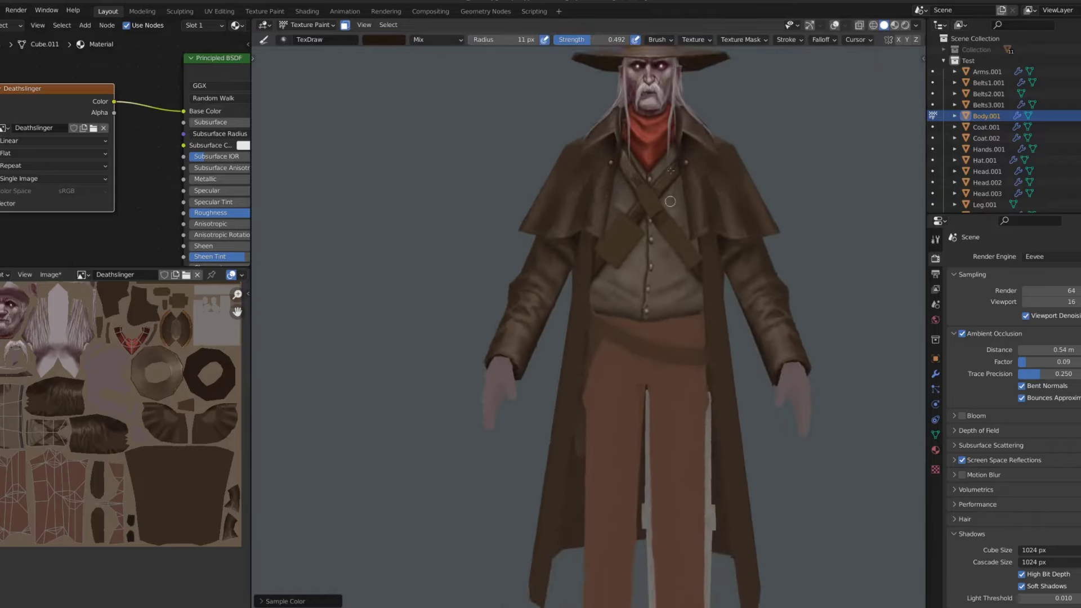
{"action": "scroll", "coordinate": [670, 201], "scroll_direction": "down", "scroll_amount": 3}
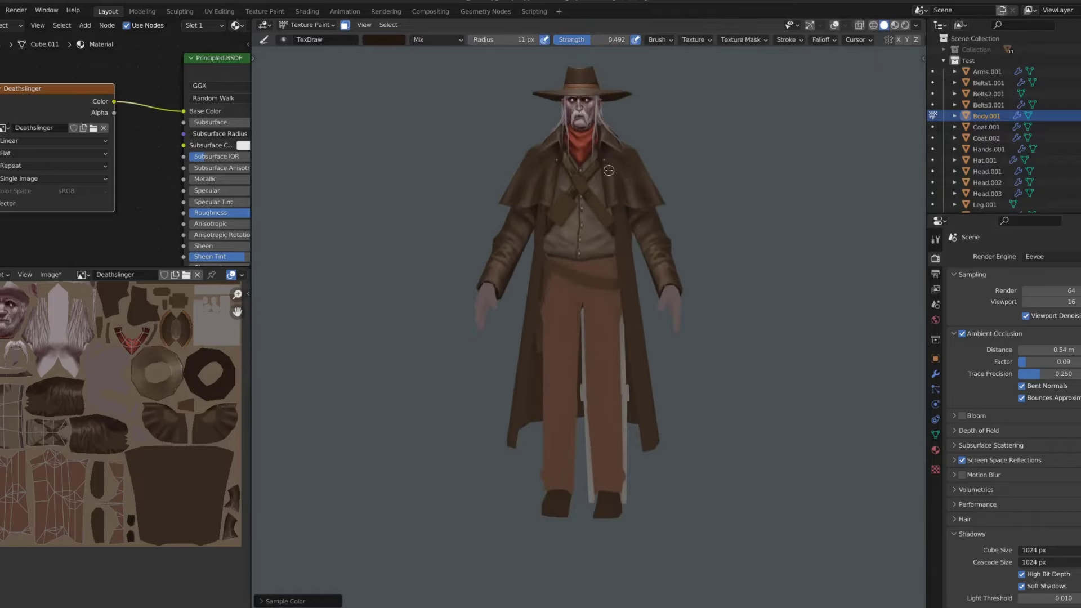
{"action": "scroll", "coordinate": [609, 170], "scroll_direction": "up", "scroll_amount": 2}
{"action": "scroll", "coordinate": [620, 226], "scroll_direction": "up", "scroll_amount": 2}
{"action": "scroll", "coordinate": [646, 299], "scroll_direction": "up", "scroll_amount": 2}
Switch painting to the belt straps at strength 0.829, then back to the body
{"action": "key", "text": "shift+f"}
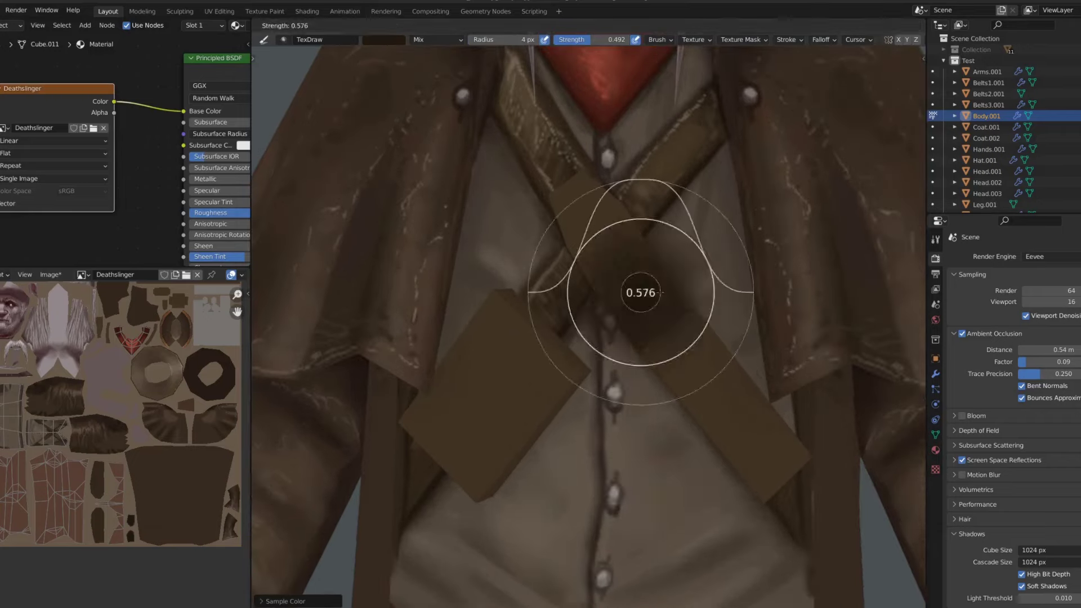
{"action": "left_click", "coordinate": [661, 292]}
{"action": "key", "text": "alt+q"}
{"action": "key", "text": "shift+f"}
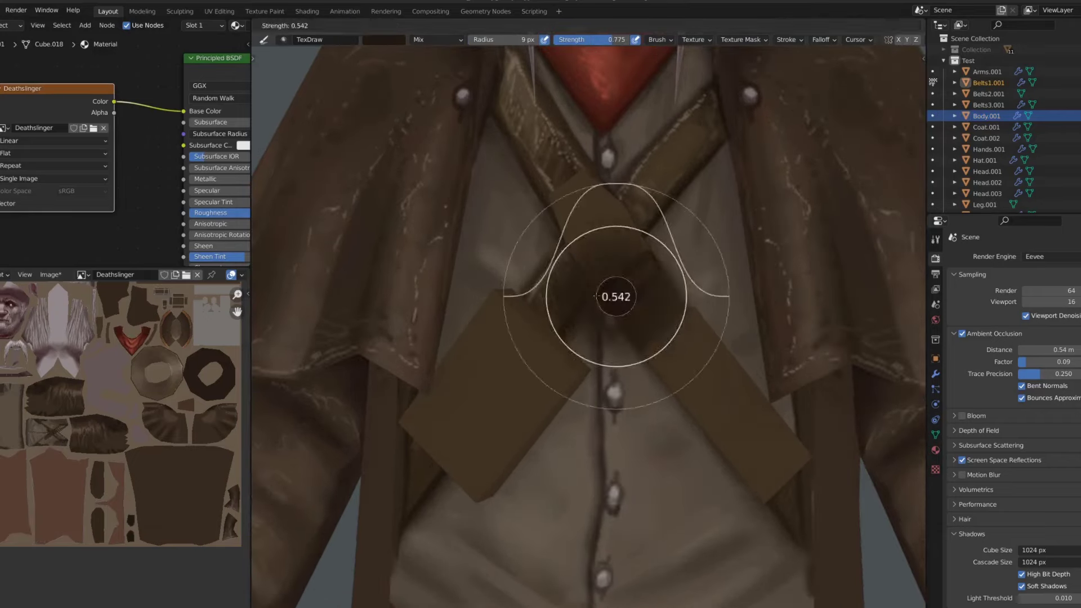
{"action": "left_click", "coordinate": [597, 296]}
{"action": "key", "text": "alt+q"}
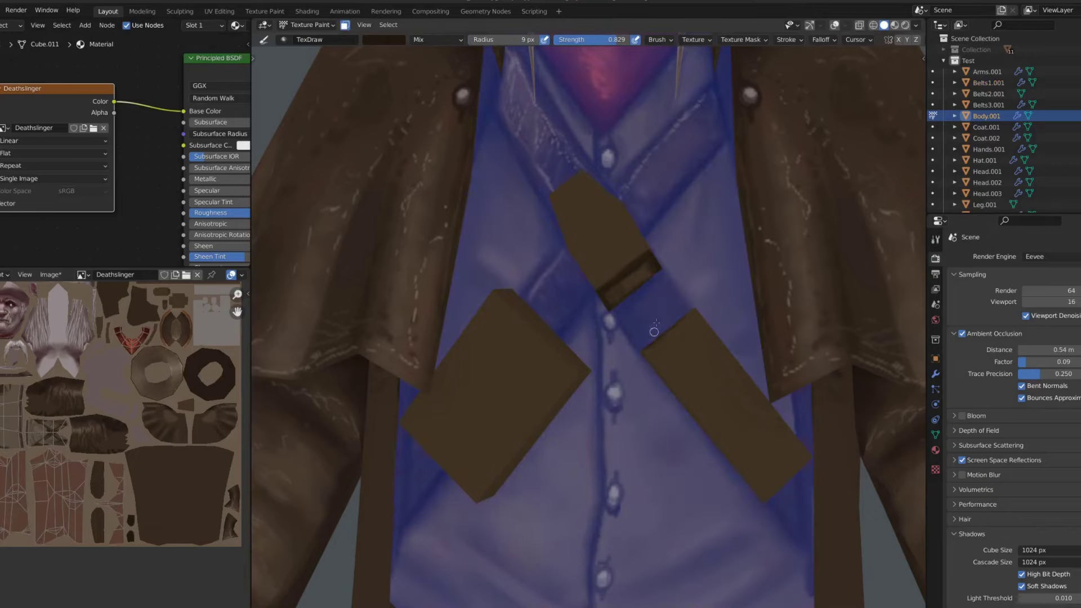
Paint worn edge detail along the upper straps in sampled brown at strength 0.715
{"action": "key", "text": "s"}
{"action": "scroll", "coordinate": [632, 340], "scroll_direction": "down", "scroll_amount": 5}
{"action": "scroll", "coordinate": [632, 340], "scroll_direction": "up", "scroll_amount": 2}
{"action": "key", "text": "shift+f"}
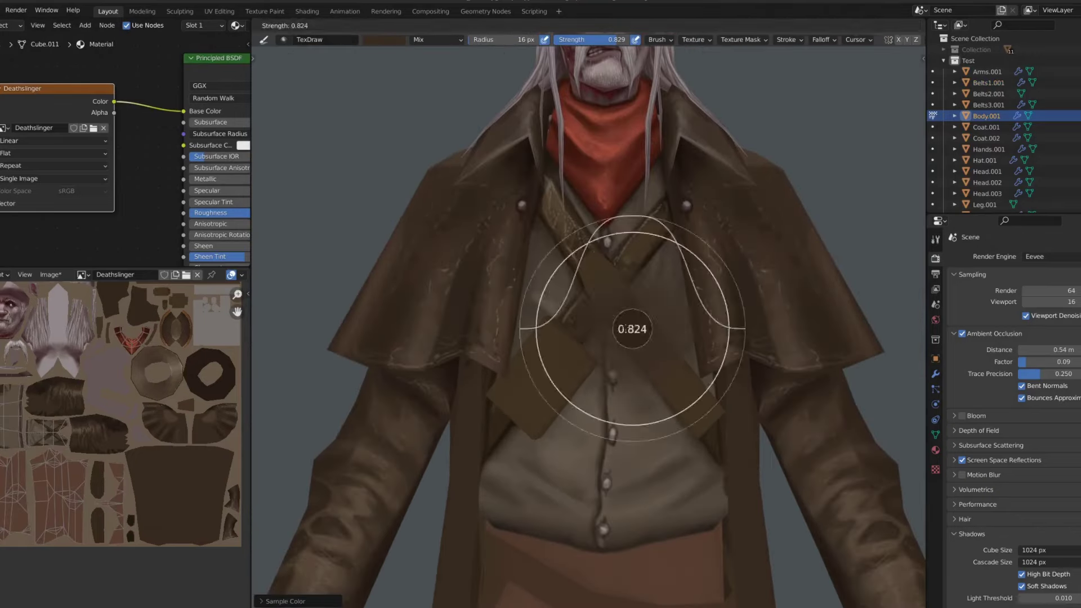
{"action": "left_click", "coordinate": [642, 316]}
{"action": "scroll", "coordinate": [652, 274], "scroll_direction": "up", "scroll_amount": 3}
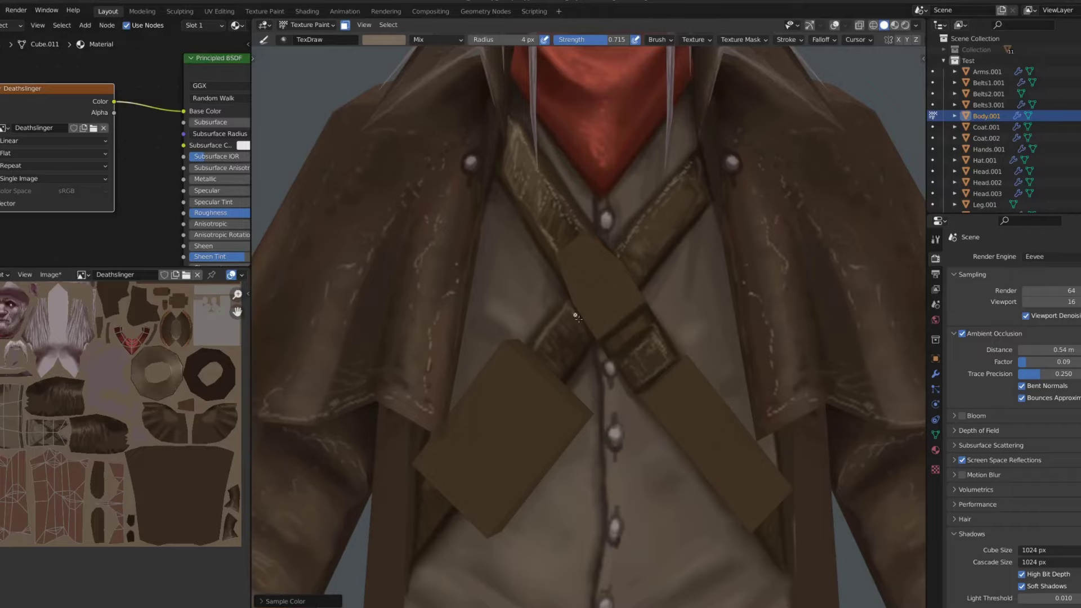
{"action": "middle_click_drag", "start_coordinate": [613, 253], "coordinate": [624, 281]}
Choose a darker brown and resize the brush to about 10 px
{"action": "key", "text": "s"}
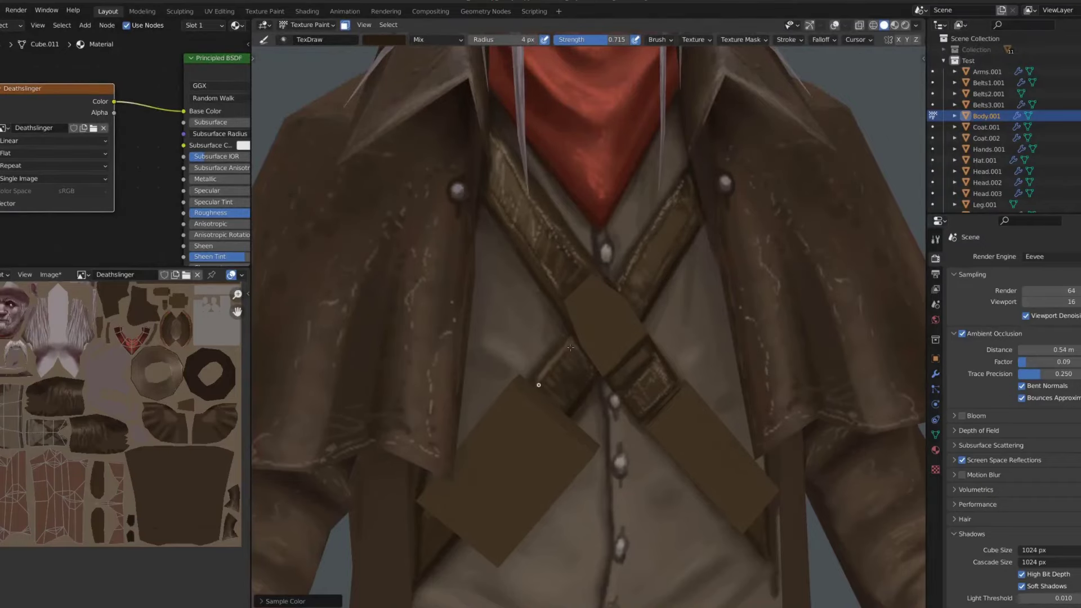
{"action": "scroll", "coordinate": [624, 304], "scroll_direction": "down", "scroll_amount": 3}
{"action": "left_click", "coordinate": [382, 39]}
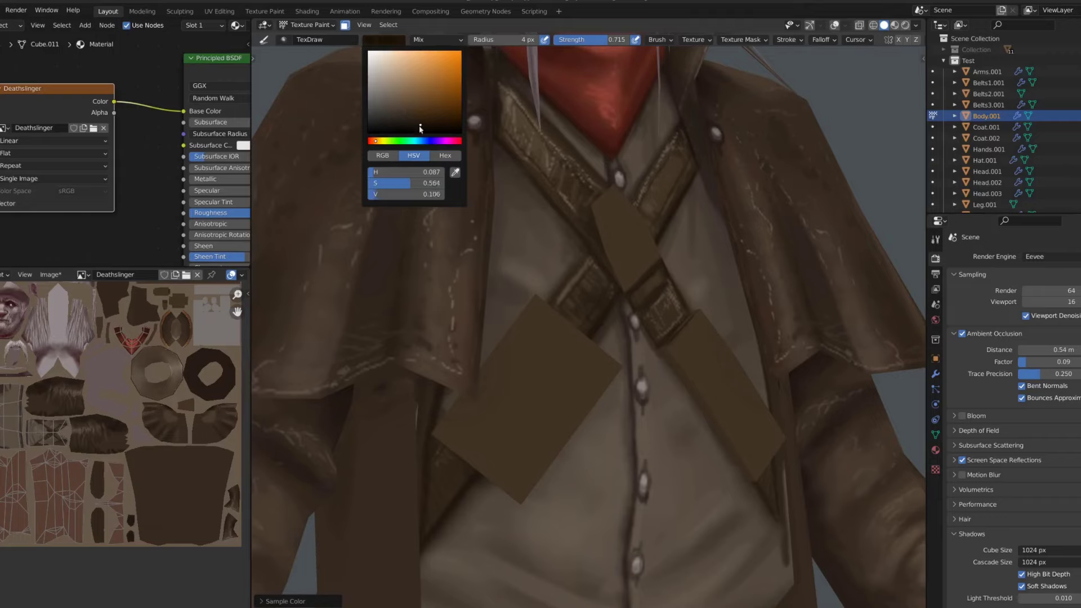
{"action": "scroll", "coordinate": [472, 367], "scroll_direction": "up", "scroll_amount": 3}
{"action": "scroll", "coordinate": [474, 355], "scroll_direction": "down", "scroll_amount": 4}
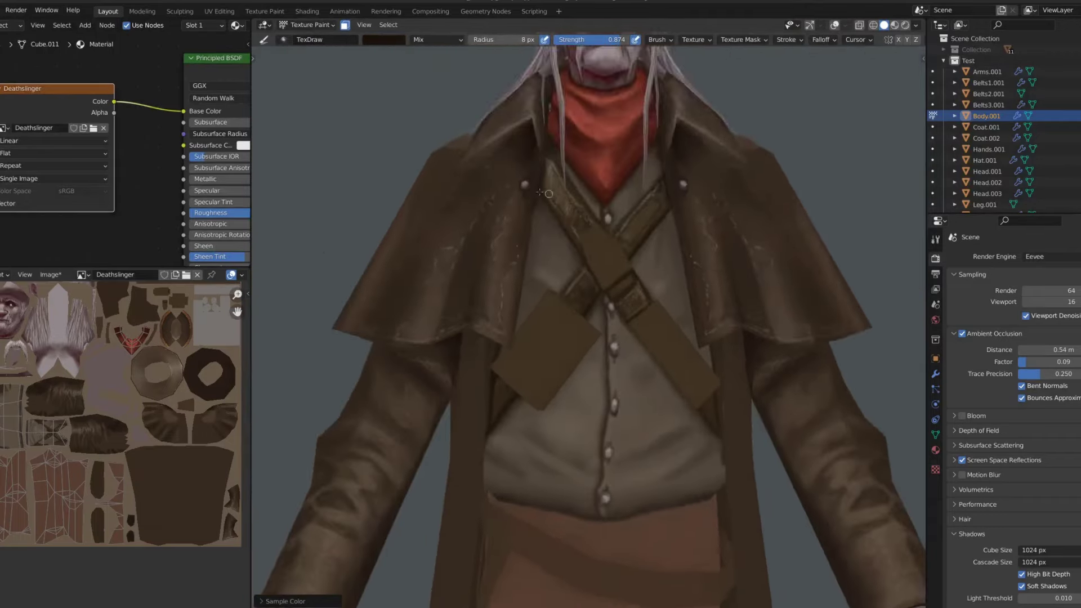
{"action": "scroll", "coordinate": [550, 175], "scroll_direction": "up", "scroll_amount": 4}
{"action": "key", "text": "bracketleft"}
{"action": "scroll", "coordinate": [563, 124], "scroll_direction": "down", "scroll_amount": 4}
{"action": "scroll", "coordinate": [564, 169], "scroll_direction": "up", "scroll_amount": 4}
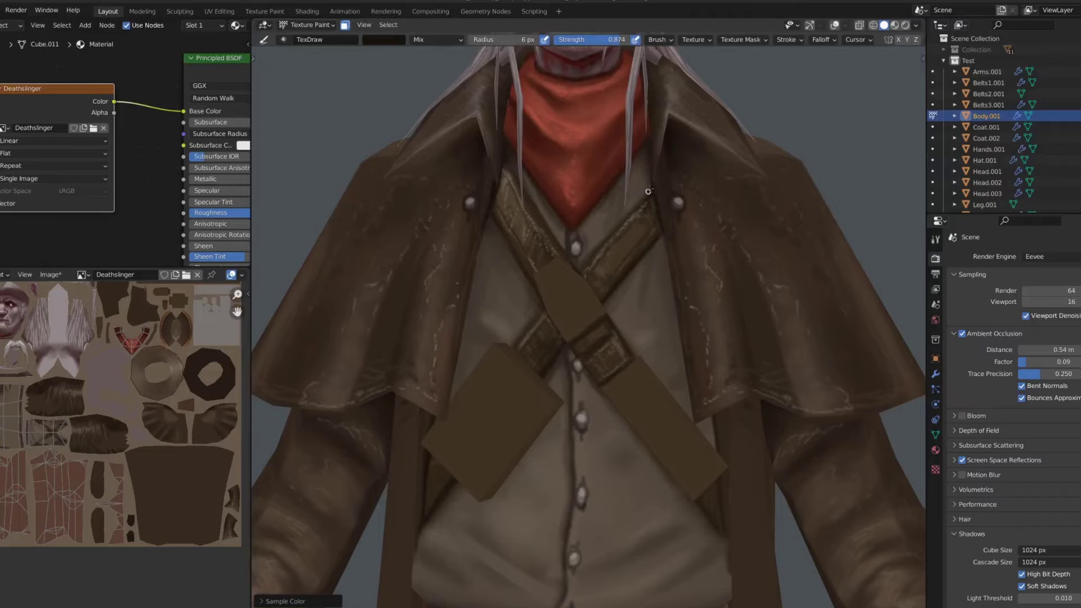
{"action": "key", "text": "bracketright"}
{"action": "key", "text": "bracketright"}
{"action": "key", "text": "bracketright"}
{"action": "key", "text": "bracketleft"}
{"action": "key", "text": "bracketleft"}
{"action": "key", "text": "bracketleft"}
Enlarge the brush to about 31 px and view the character from slightly above
{"action": "scroll", "coordinate": [563, 197], "scroll_direction": "down", "scroll_amount": 3}
{"action": "scroll", "coordinate": [622, 241], "scroll_direction": "up", "scroll_amount": 3}
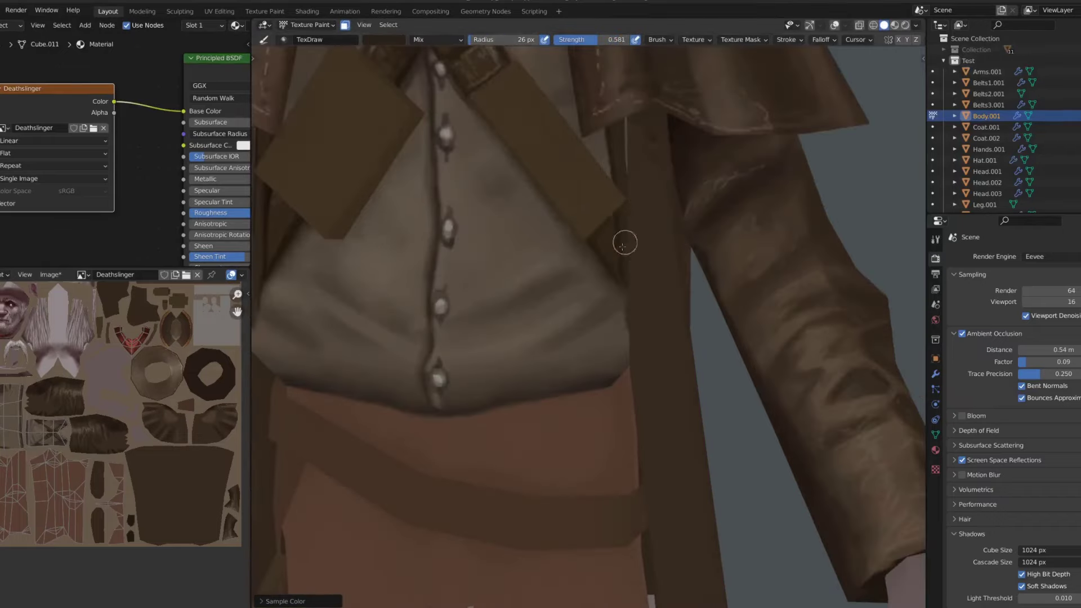
{"action": "scroll", "coordinate": [603, 137], "scroll_direction": "down", "scroll_amount": 3}
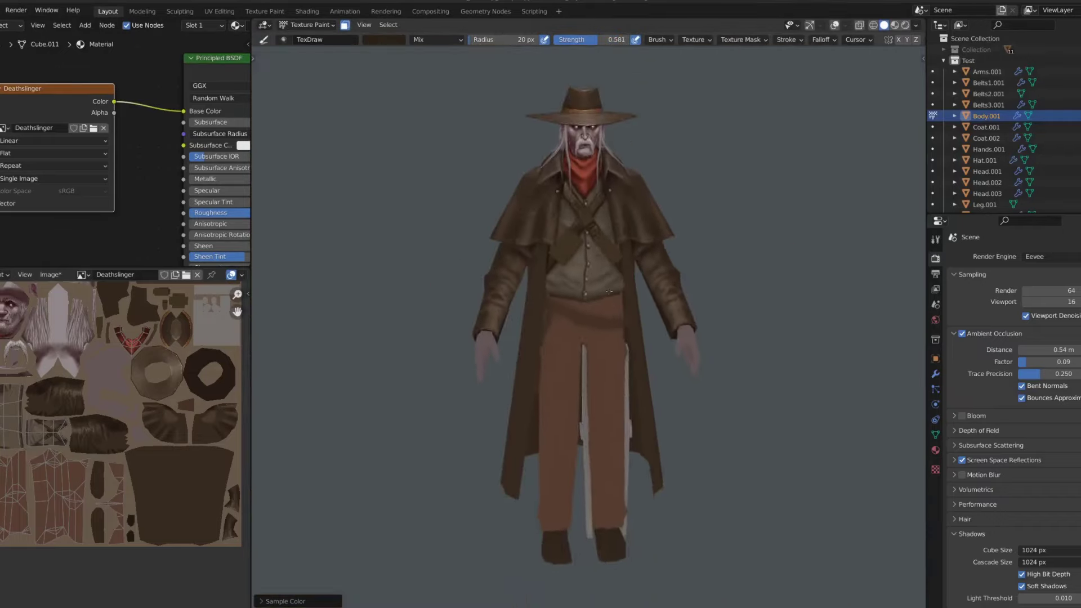
{"action": "scroll", "coordinate": [568, 192], "scroll_direction": "up", "scroll_amount": 2}
{"action": "scroll", "coordinate": [568, 193], "scroll_direction": "up", "scroll_amount": 1}
{"action": "key", "text": "bracketright"}
{"action": "key", "text": "bracketright"}
{"action": "key", "text": "bracketright"}
{"action": "scroll", "coordinate": [569, 192], "scroll_direction": "up", "scroll_amount": 2}
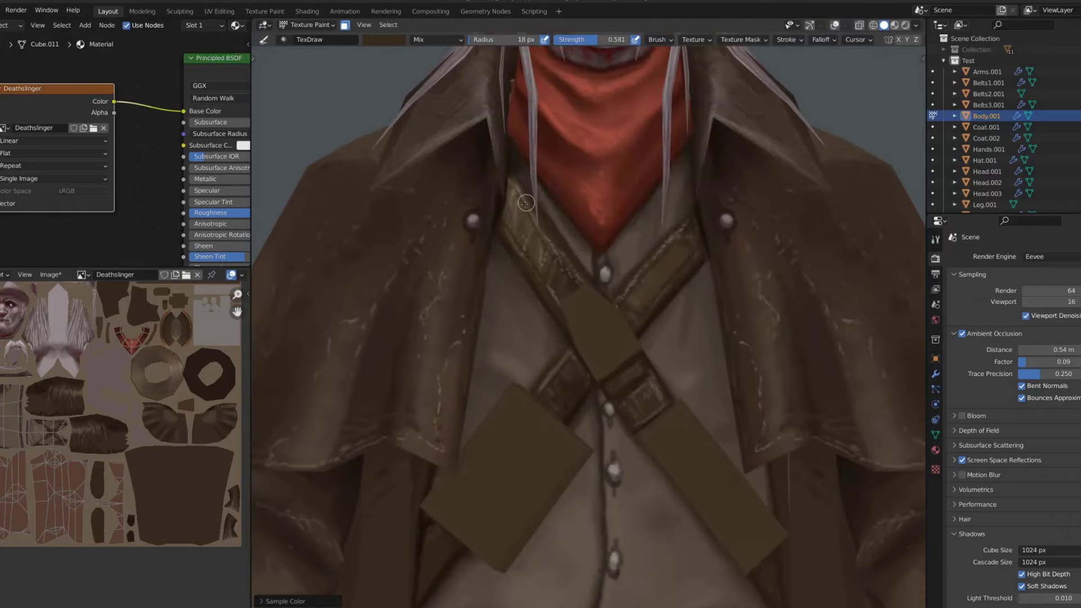
{"action": "scroll", "coordinate": [651, 138], "scroll_direction": "down", "scroll_amount": 3}
{"action": "key", "text": "bracketright"}
{"action": "key", "text": "bracketright"}
{"action": "key", "text": "bracketright"}
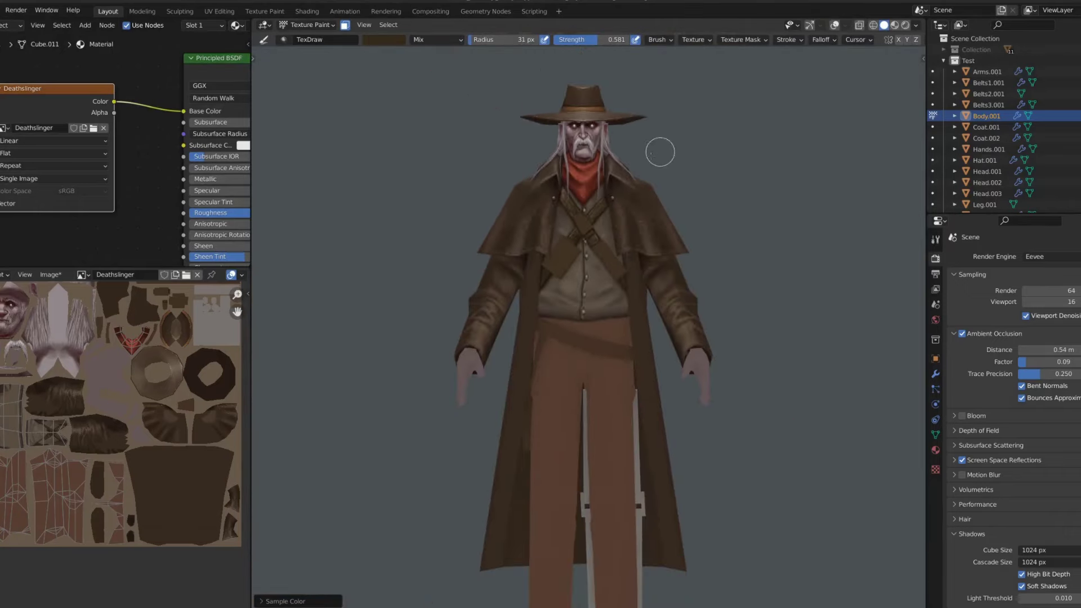
{"action": "scroll", "coordinate": [688, 253], "scroll_direction": "down", "scroll_amount": 3}
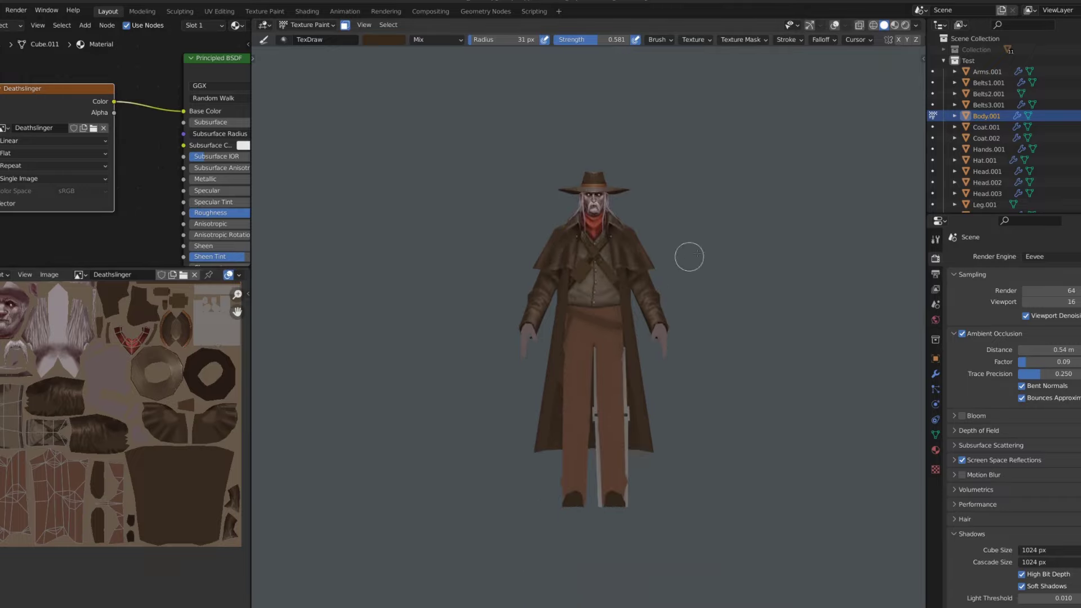
{"action": "middle_click_drag", "start_coordinate": [688, 254], "coordinate": [689, 260]}
{"action": "scroll", "coordinate": [689, 260], "scroll_direction": "up", "scroll_amount": 3}
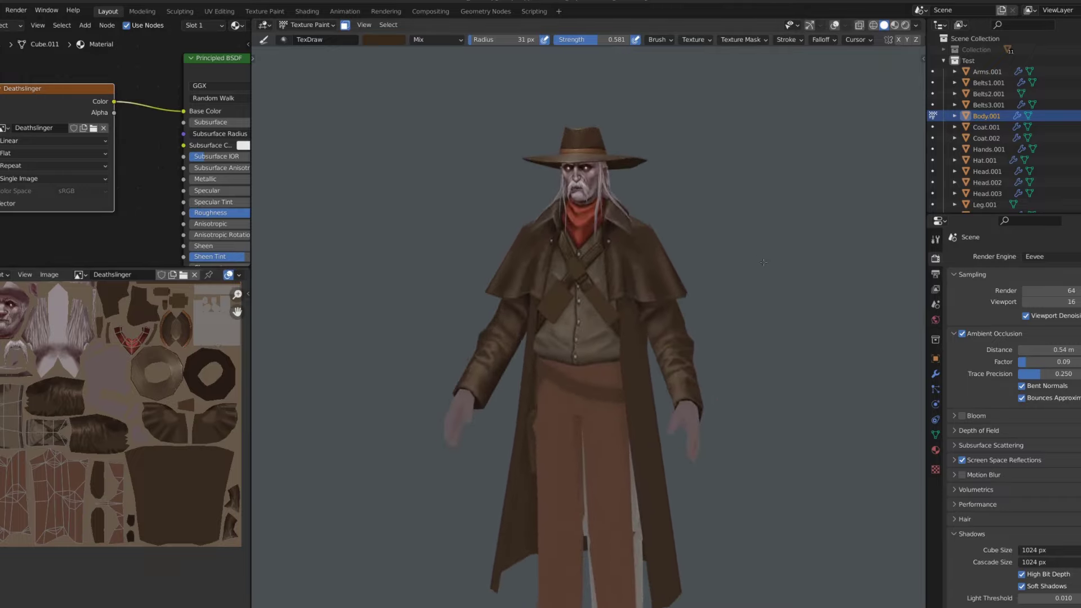